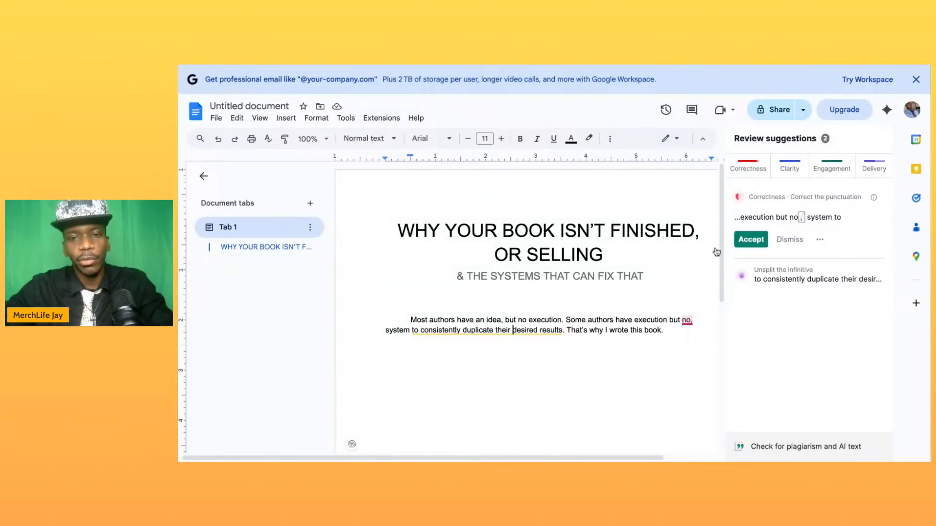
# - Copy the book title and subtitle at the start of the document
pyautogui.click(667, 331)
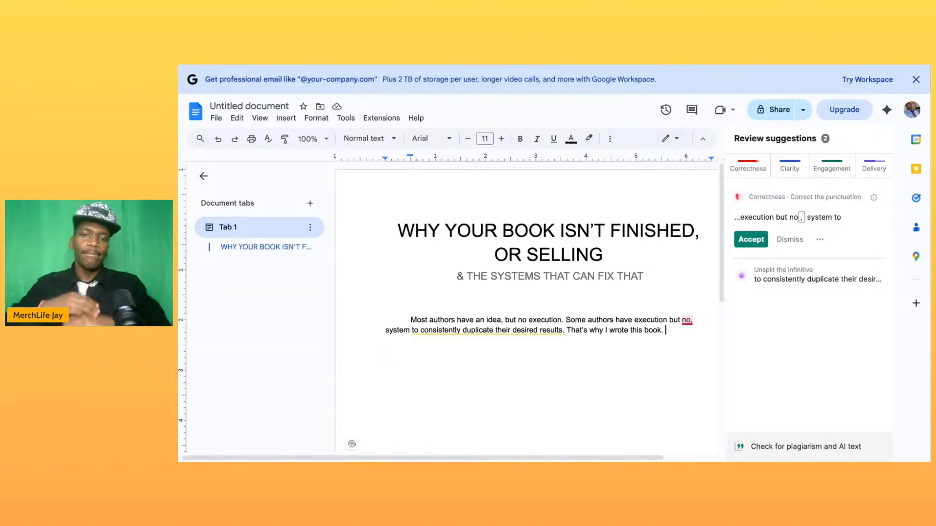
pyautogui.click(653, 279)
pyautogui.moveTo(644, 277); pyautogui.dragTo(399, 231)
pyautogui.hotkey('ctrl', 'c')
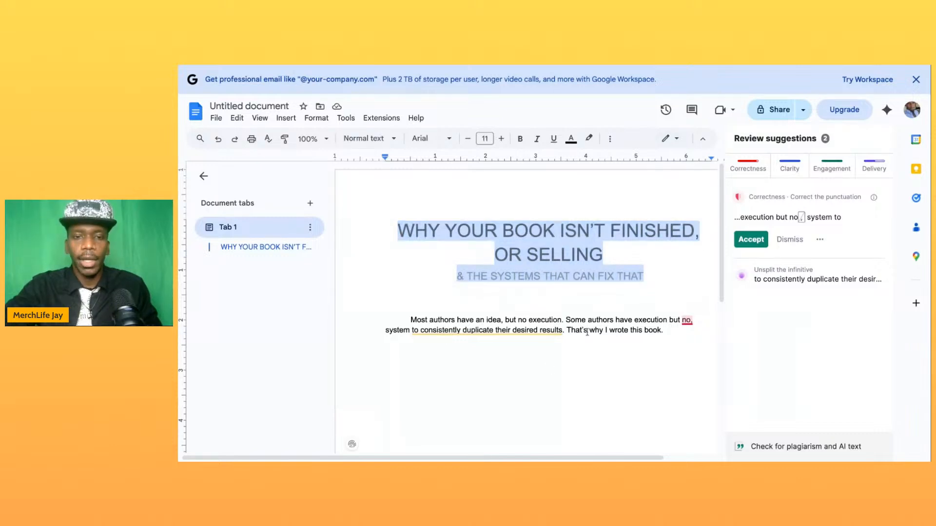
# - Insert blank lines before the "Most authors have an idea" paragraph until it moves onto the second page
pyautogui.press('Return')
pyautogui.press('Return')
pyautogui.press('Return')
pyautogui.press('Return')
pyautogui.press('Return')
pyautogui.press('Return')
pyautogui.press('Return')
pyautogui.press('Return')
pyautogui.press('Return')
pyautogui.press('Return')
pyautogui.press('Return')
pyautogui.press('Return')
pyautogui.press('Return')
pyautogui.press('Return')
pyautogui.press('Return')
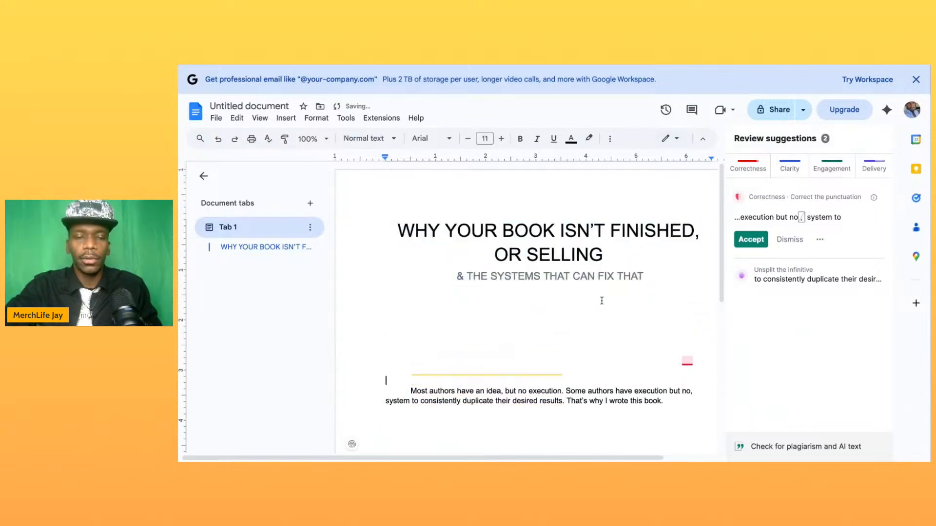
pyautogui.press('Return')
pyautogui.press('Return')
pyautogui.press('Return')
pyautogui.press('Return')
pyautogui.press('Return')
pyautogui.press('Return')
pyautogui.press('Return')
pyautogui.press('Return')
pyautogui.press('Return')
pyautogui.press('Return')
pyautogui.press('Return')
pyautogui.press('Return')
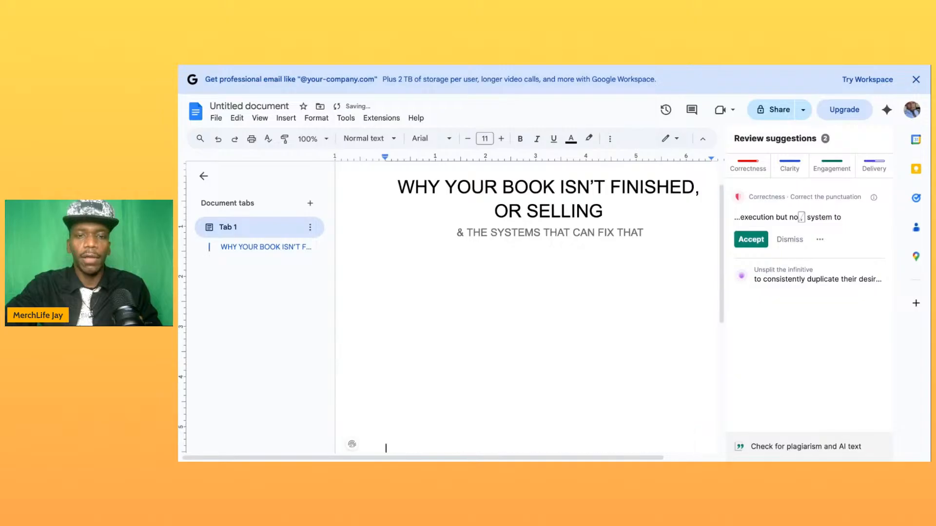
pyautogui.press('Return')
pyautogui.press('Return')
pyautogui.press('Return')
pyautogui.press('Return')
pyautogui.press('Return')
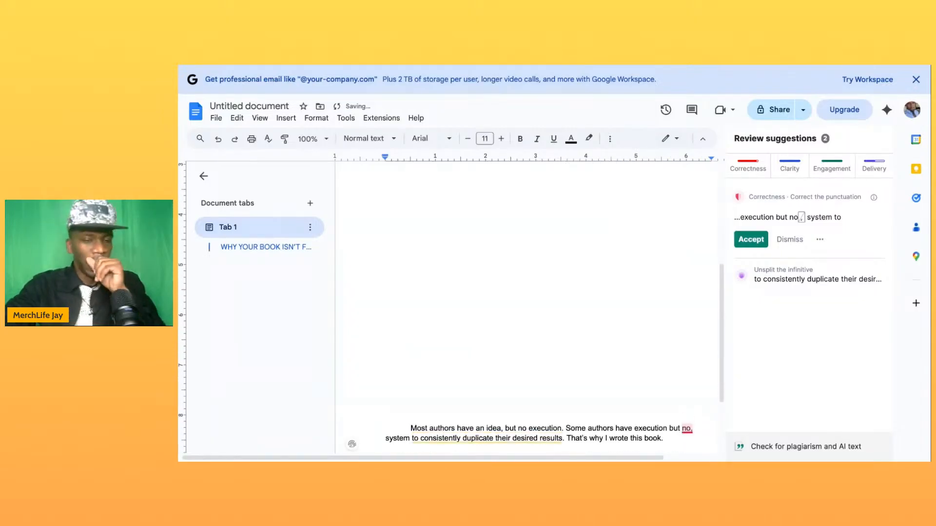
pyautogui.press('Return')
pyautogui.press('Return')
pyautogui.press('Return')
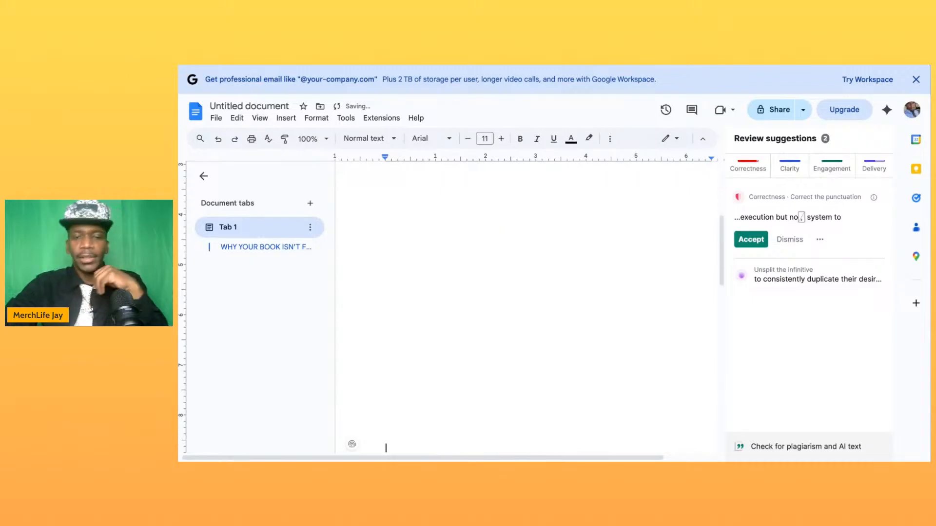
pyautogui.scroll(-5, 608, 320)
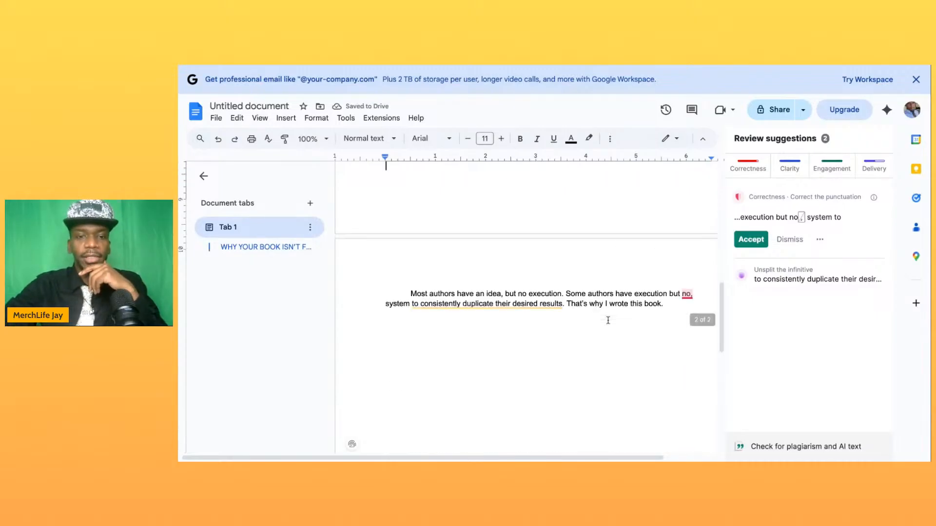
# - Paste the title and subtitle above the introductory paragraph on page two, and add blank lines between the subtitle and the paragraph
pyautogui.scroll(1, 476, 275)
pyautogui.click(447, 253)
pyautogui.press('Return')
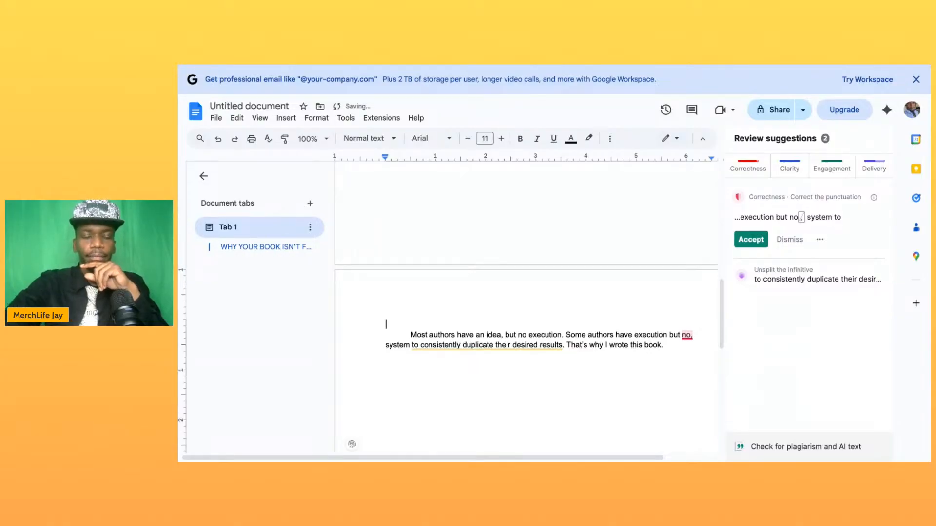
pyautogui.hotkey('ctrl', 'v')
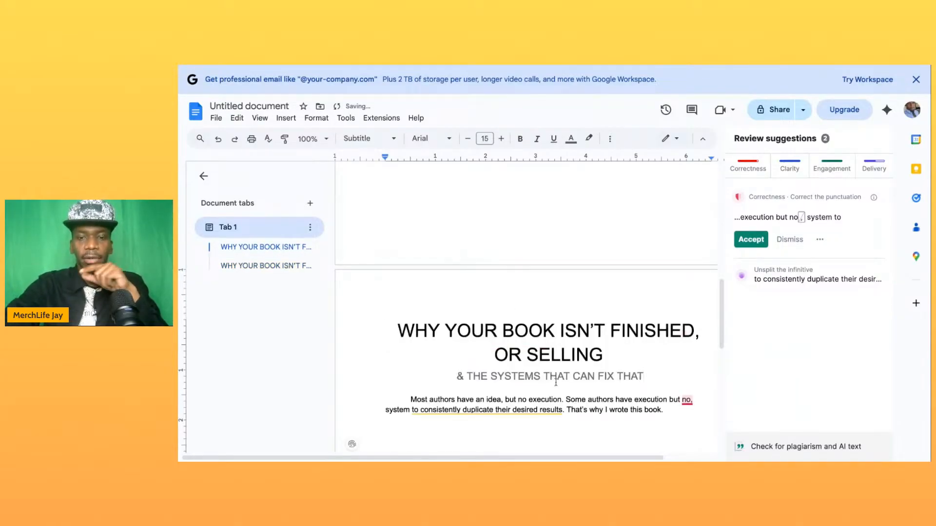
pyautogui.click(406, 400)
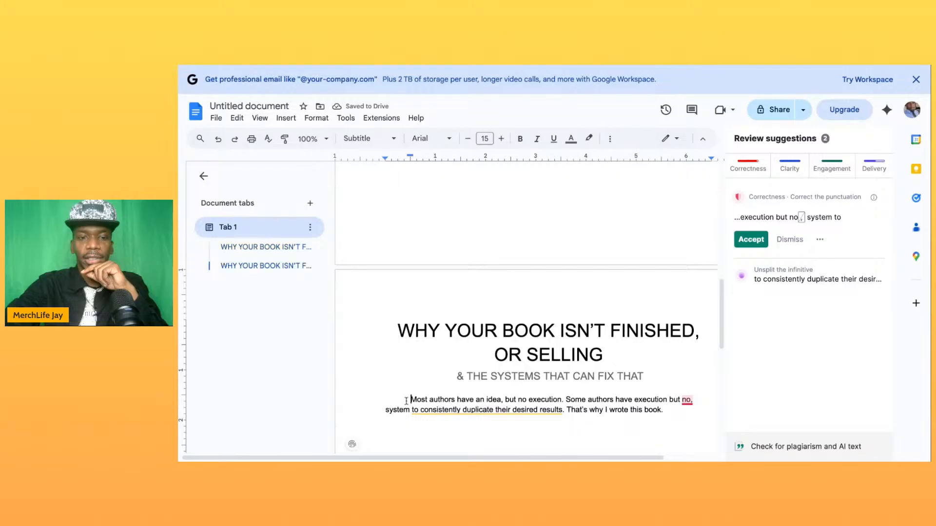
pyautogui.press('Return')
pyautogui.press('Return')
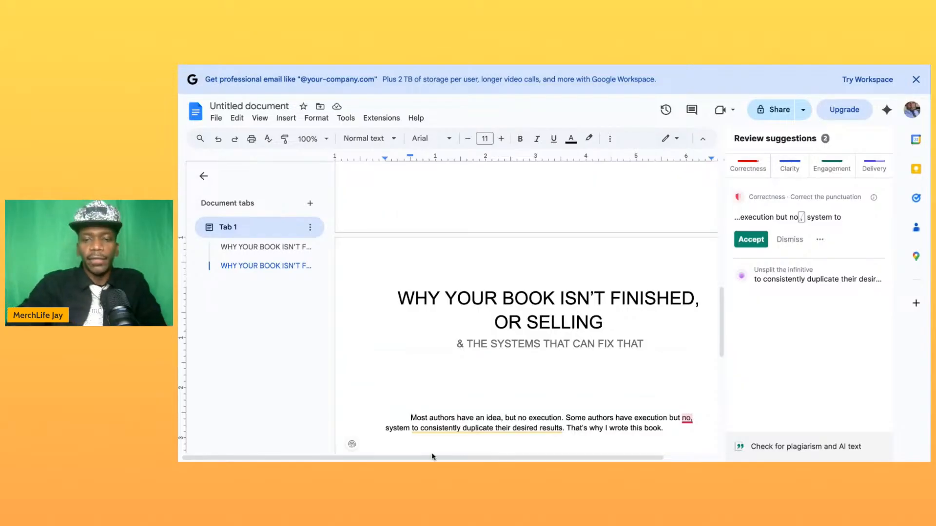
# - Below the introductory paragraph, add a new paragraph reading "The three systems that I will be going over in this book consist of…"
pyautogui.scroll(-5, 525, 385)
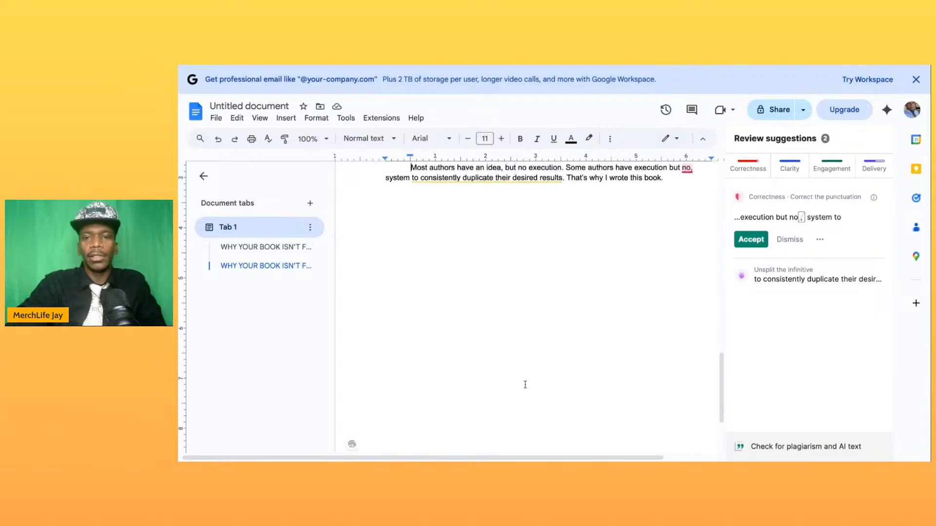
pyautogui.scroll(1, 525, 385)
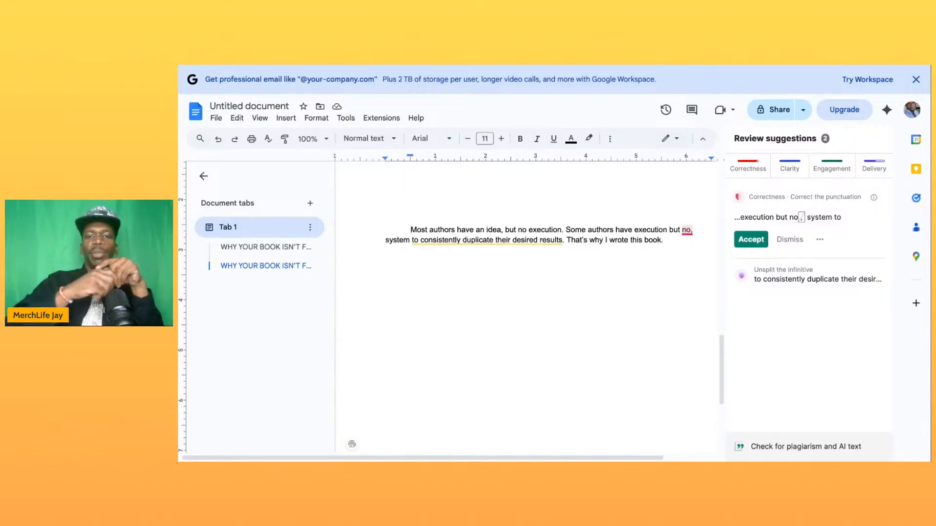
pyautogui.click(675, 248)
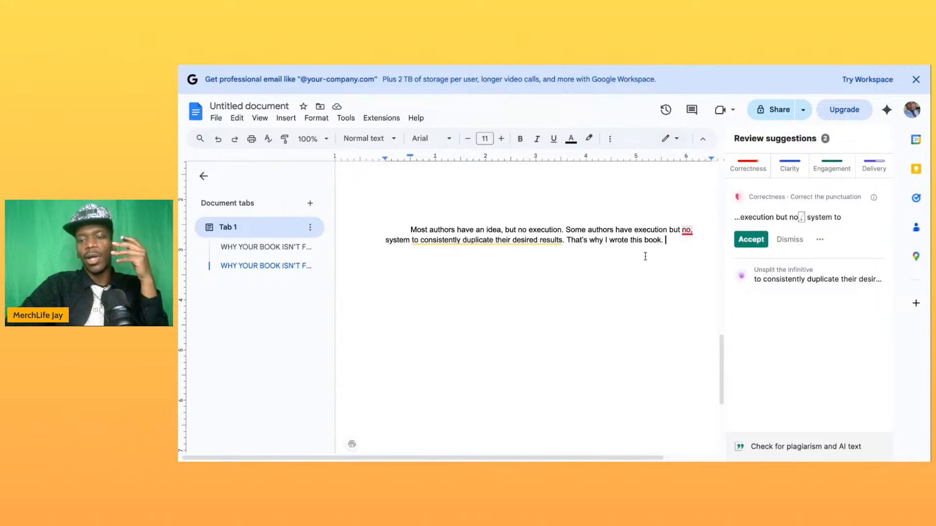
pyautogui.press('Return')
pyautogui.press('Return')
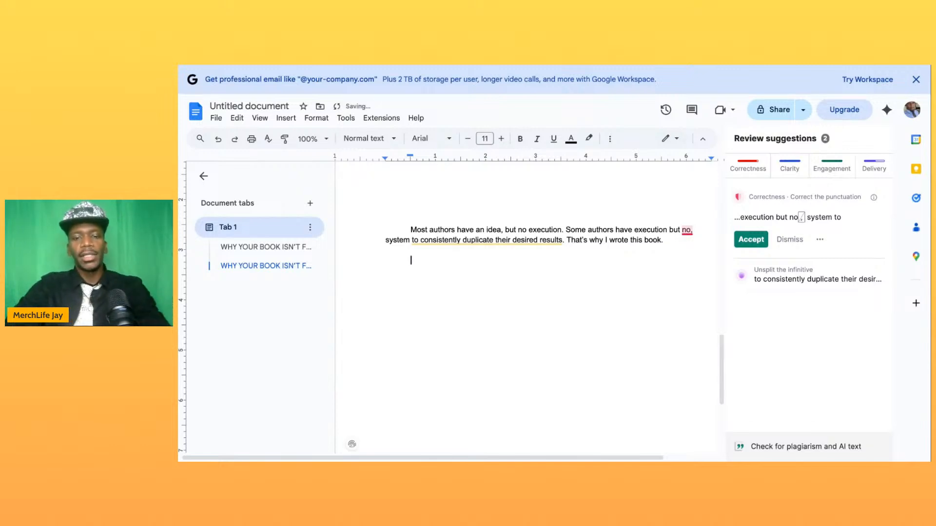
pyautogui.write('The ')
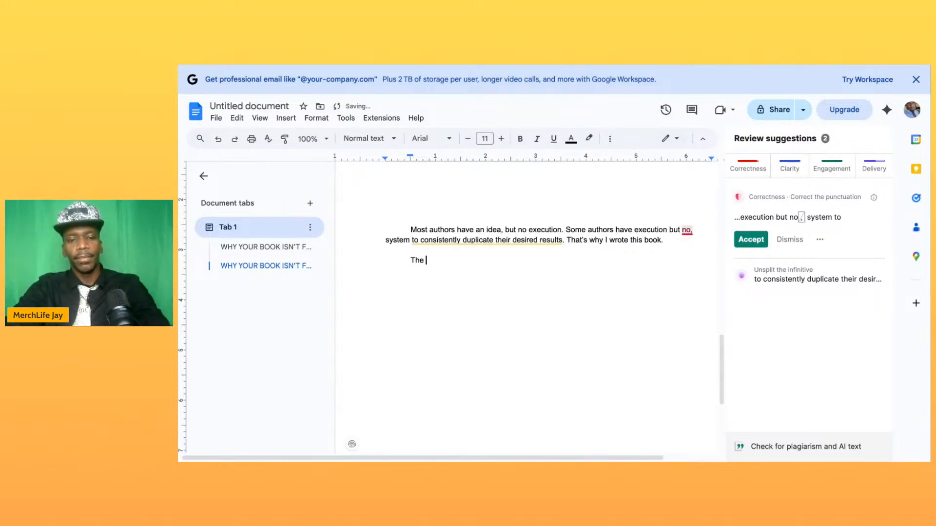
pyautogui.write('three systems that I will be going over i')
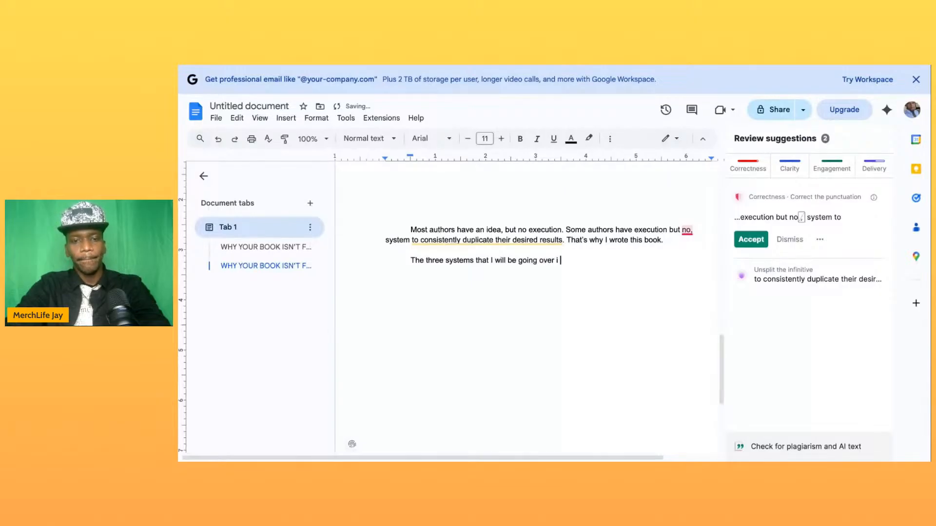
pyautogui.write('n this b')
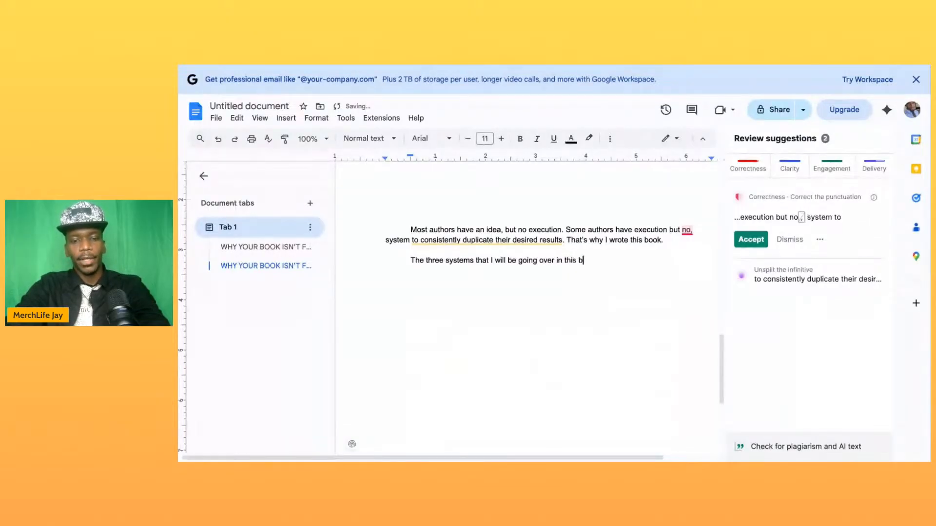
pyautogui.write('ook consist of')
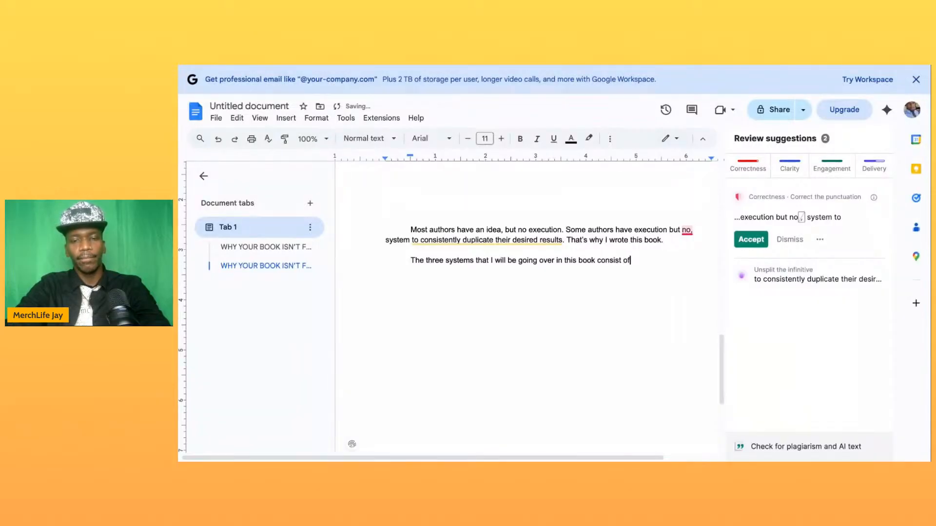
pyautogui.write('...')
pyautogui.press('Return')
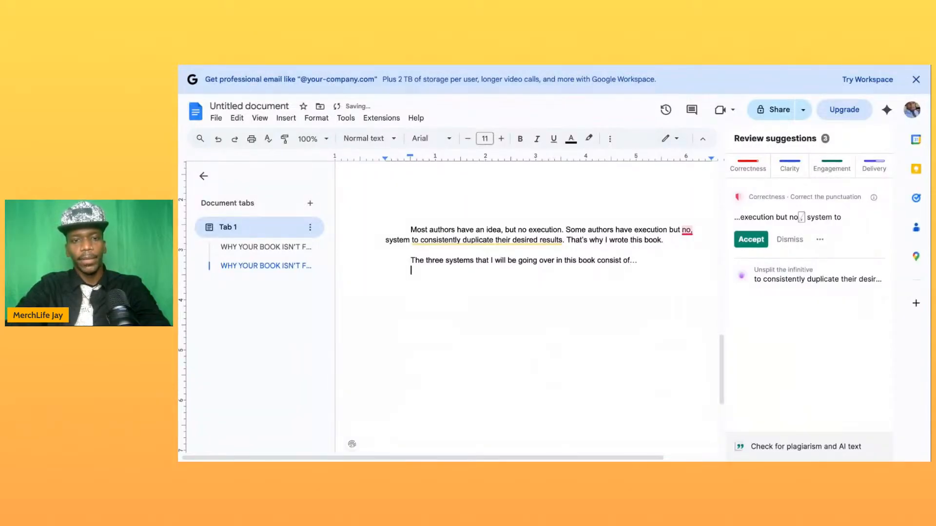
# - Add a numbered list below it with the items "Writing the book", "Publishing the book" and "Selling the book"
pyautogui.press('Return')
pyautogui.write('1. ')
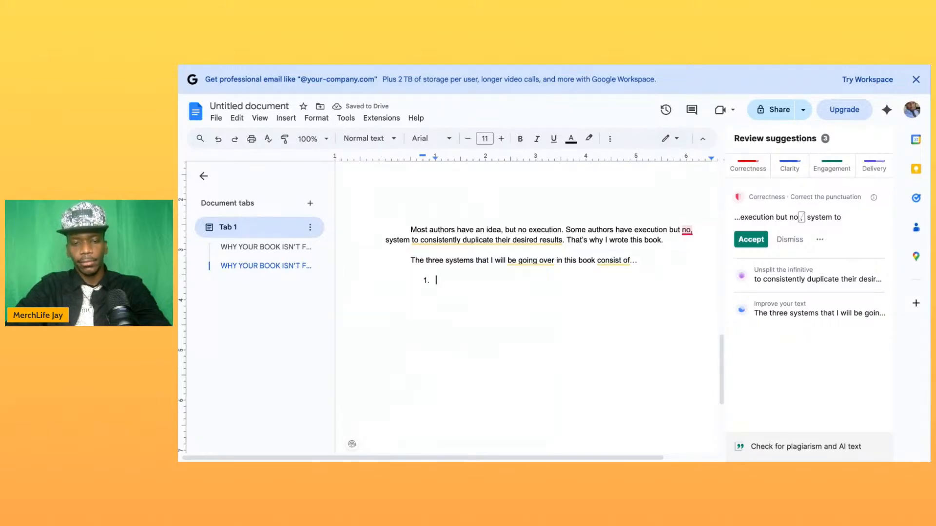
pyautogui.write('Writin')
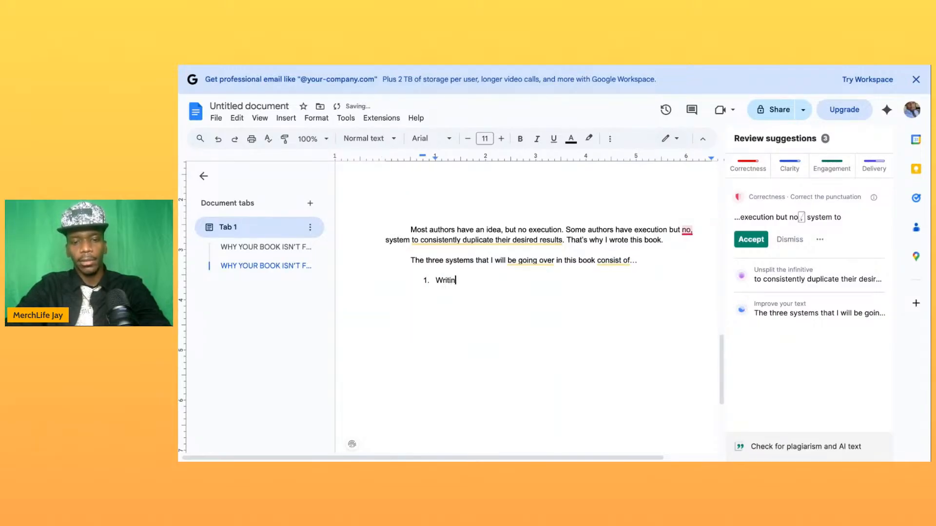
pyautogui.write('g the book')
pyautogui.press('Return')
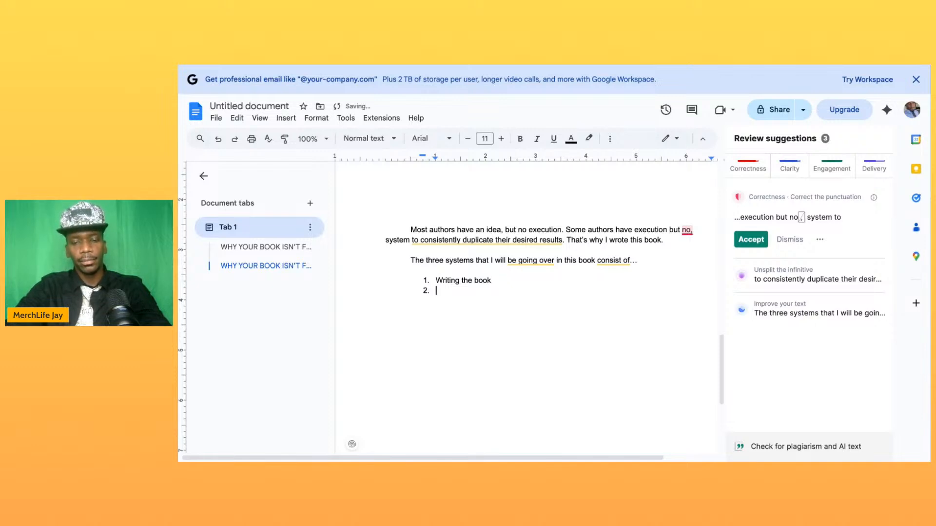
pyautogui.write('Publishin')
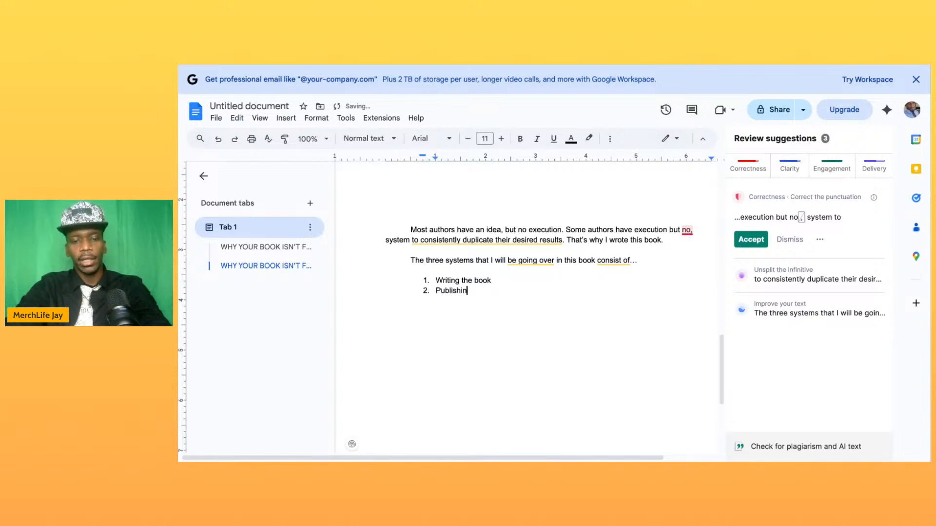
pyautogui.write('g the book')
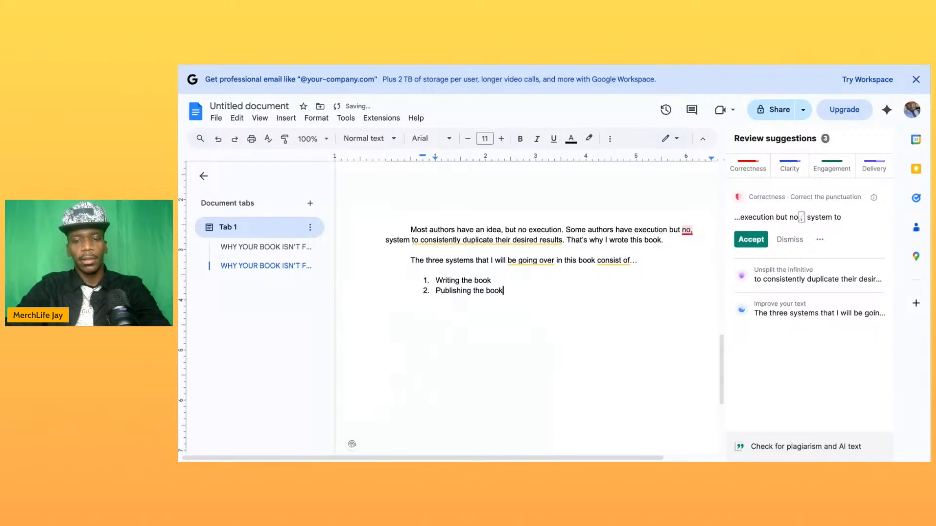
pyautogui.press('Return')
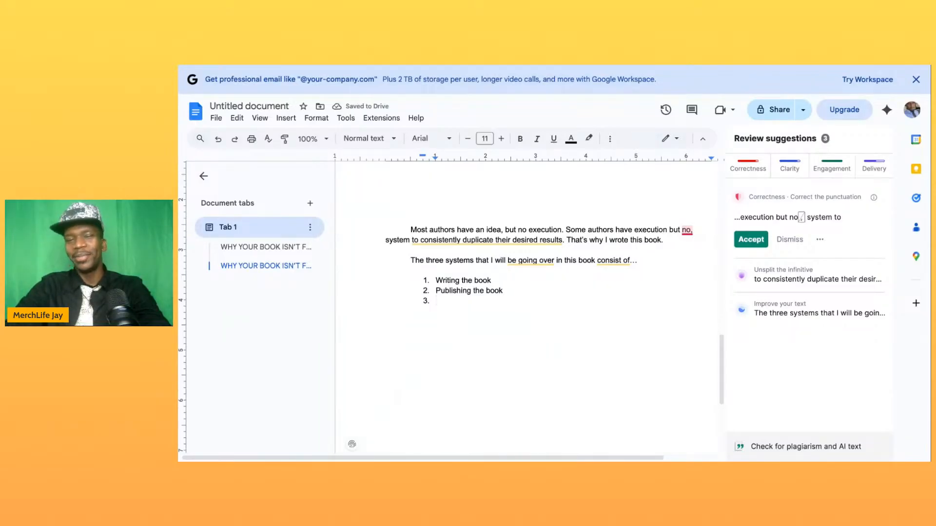
pyautogui.write('Sell')
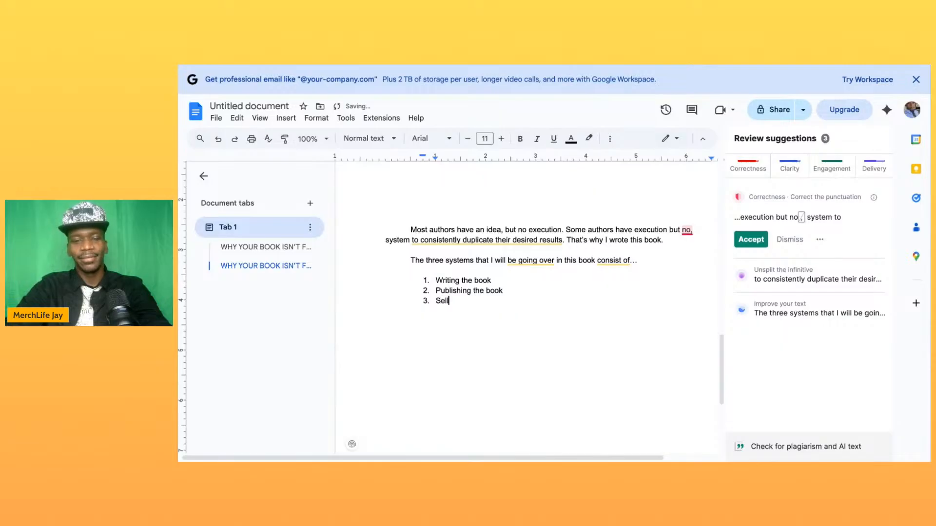
pyautogui.write('ing thebooo')
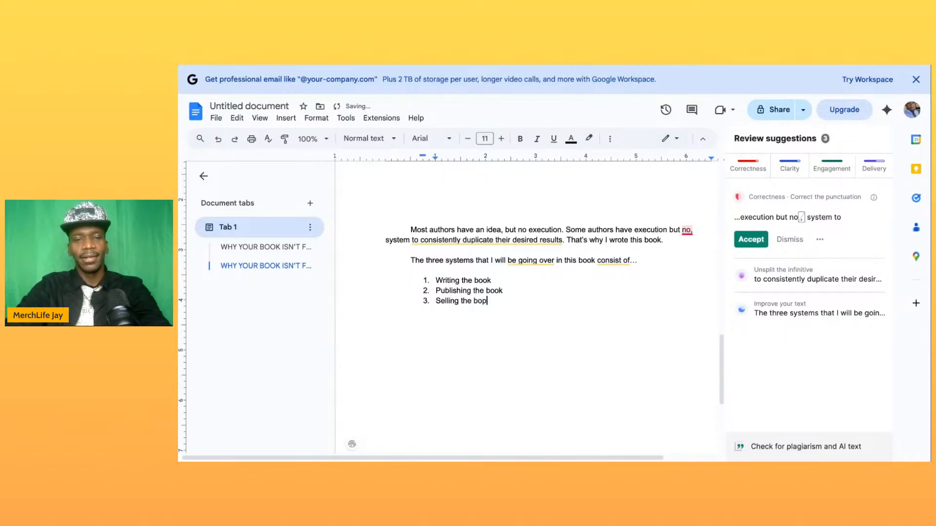
pyautogui.press('BackSpace')
pyautogui.press('BackSpace')
pyautogui.write('ok')
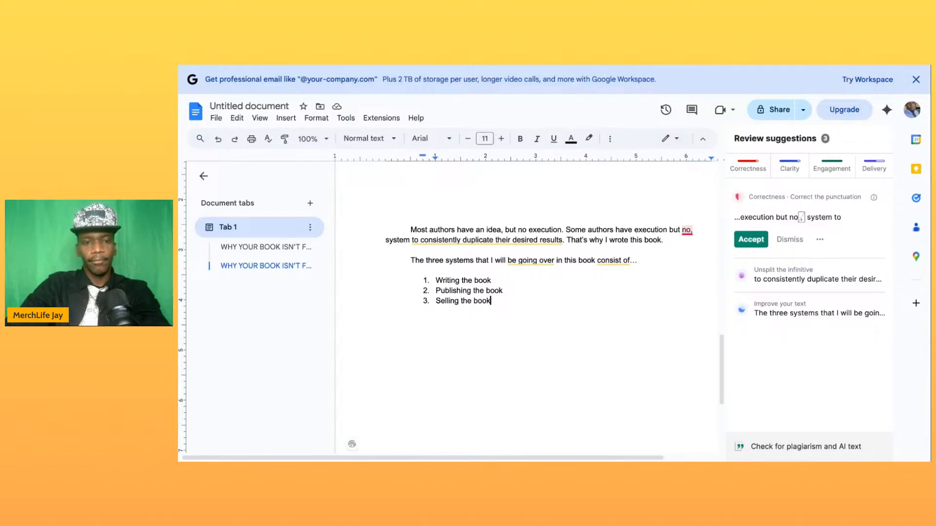
# - Below the numbered list, leave a blank line and add the line Welcome to "Why your book isn't finished or selling
pyautogui.press('Return')
pyautogui.press('Return')
pyautogui.press('Return')
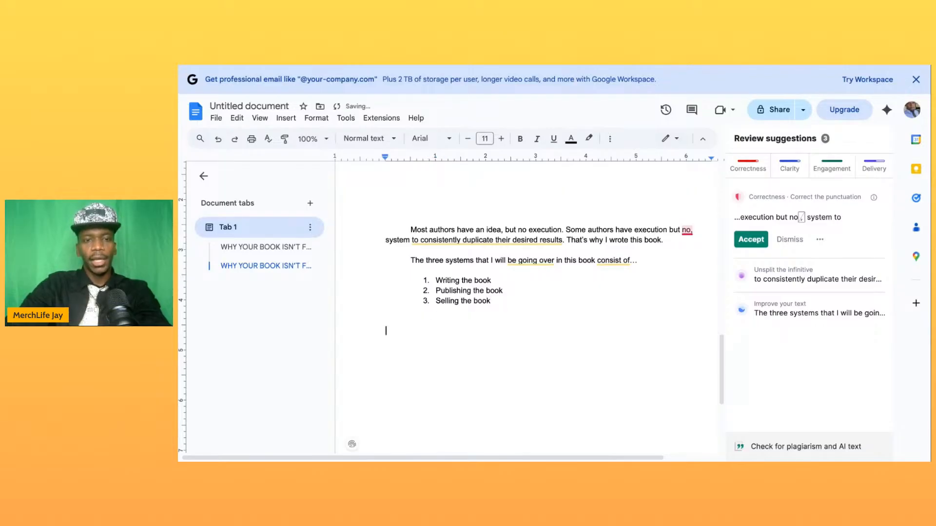
pyautogui.write('Welcome to ')
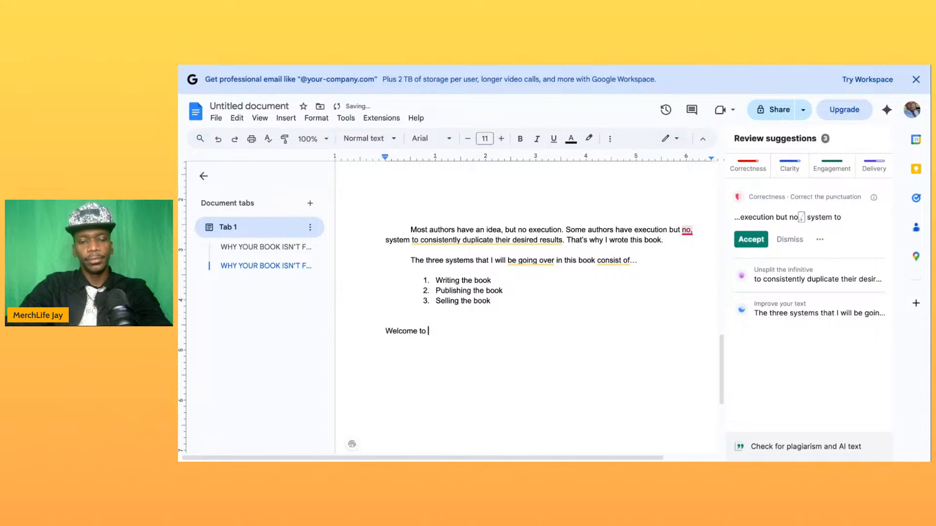
pyautogui.write('"Why you')
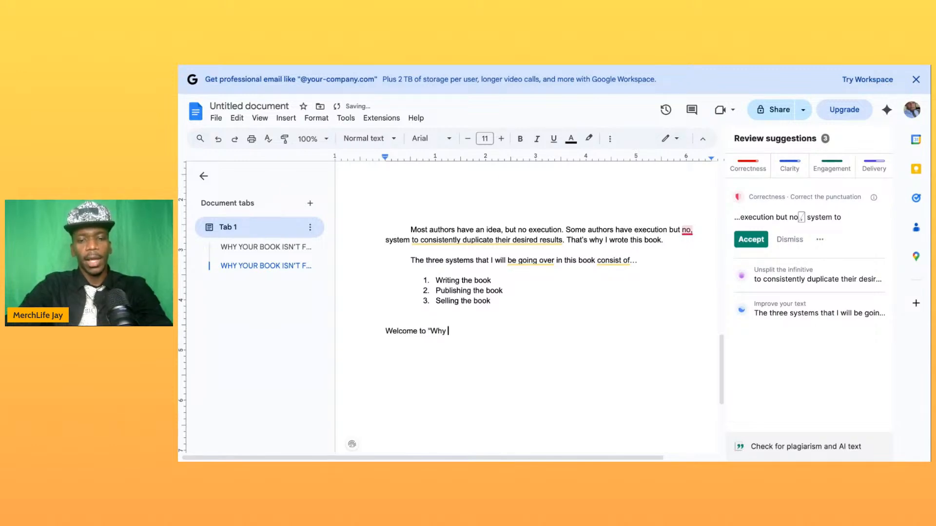
pyautogui.write('r book')
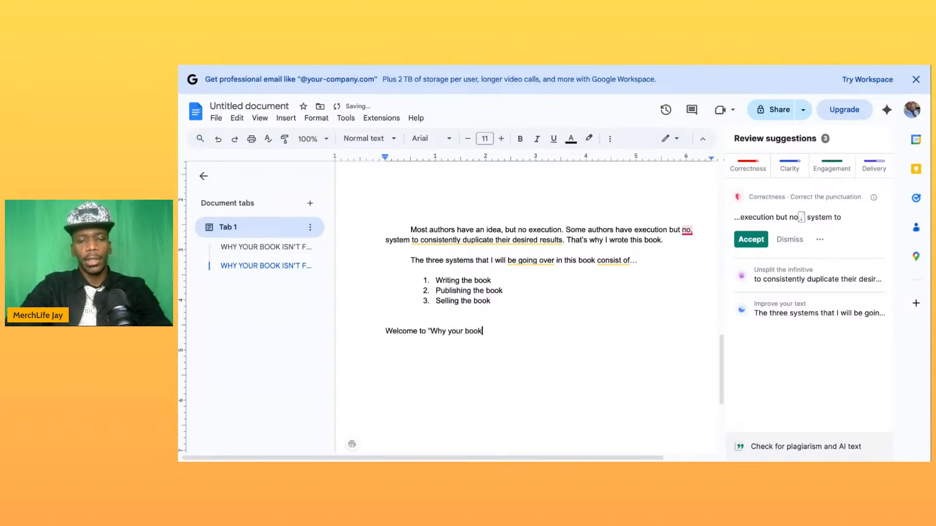
pyautogui.write(' isn;')
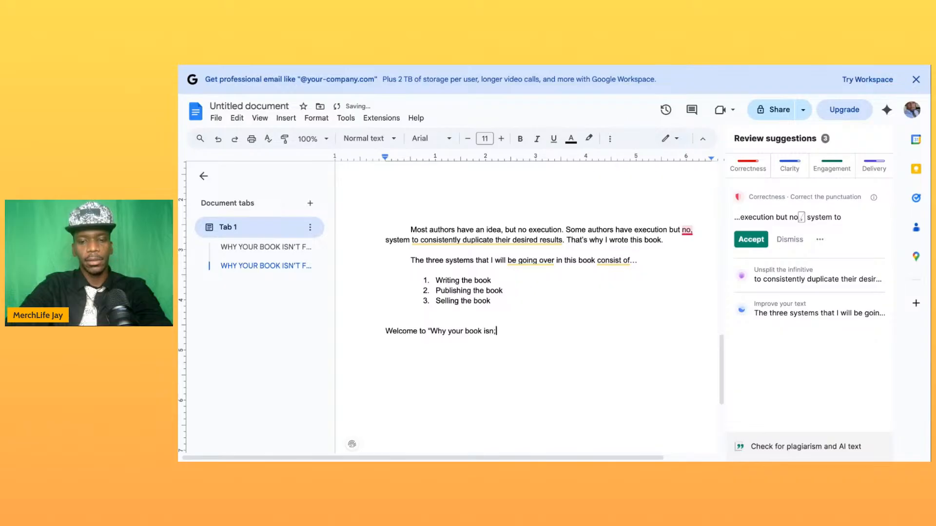
pyautogui.write('t fini')
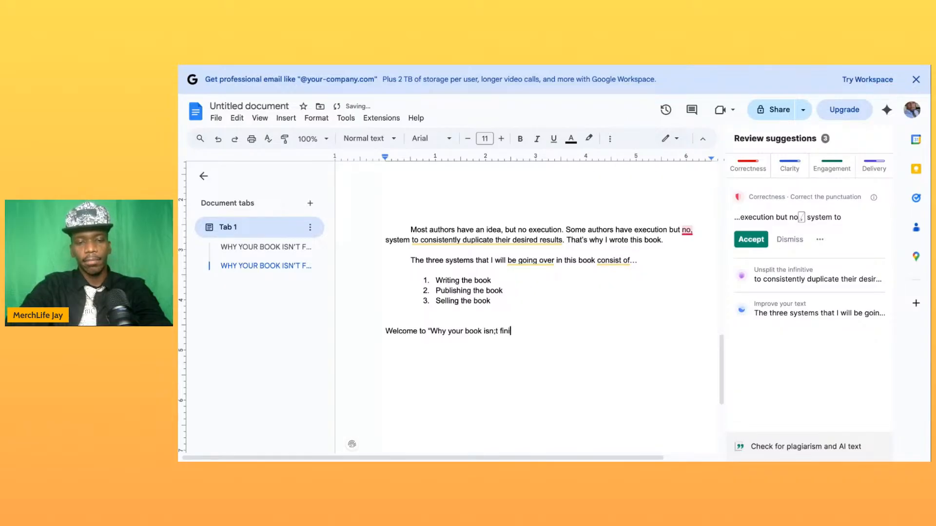
pyautogui.write('shed or s')
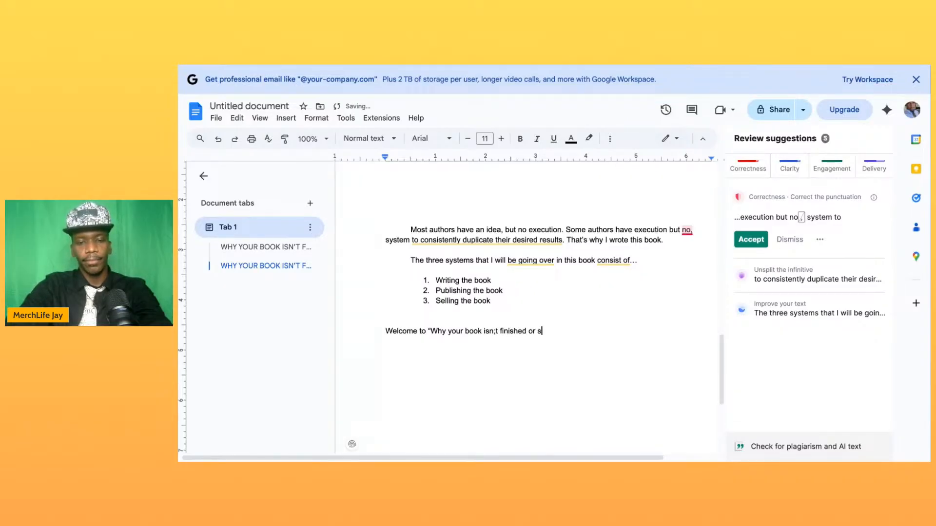
pyautogui.write('elling.')
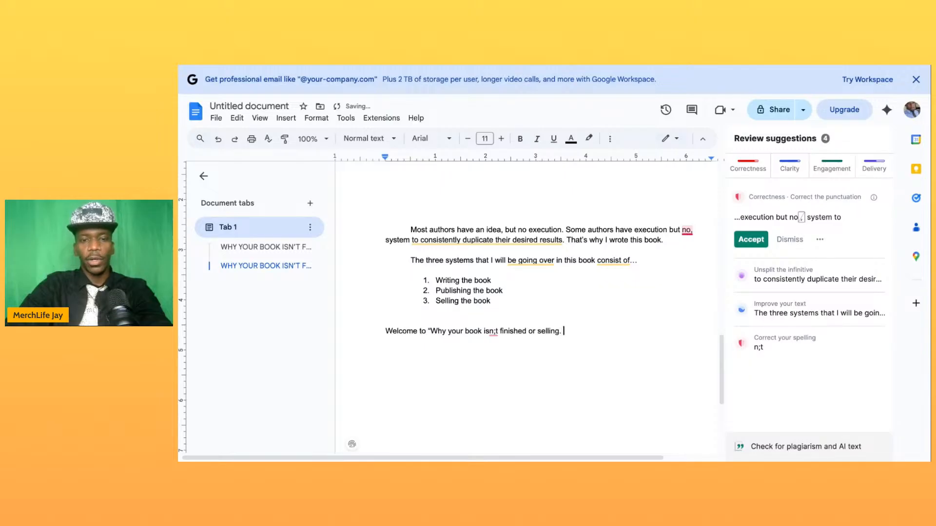
pyautogui.click(493, 332)
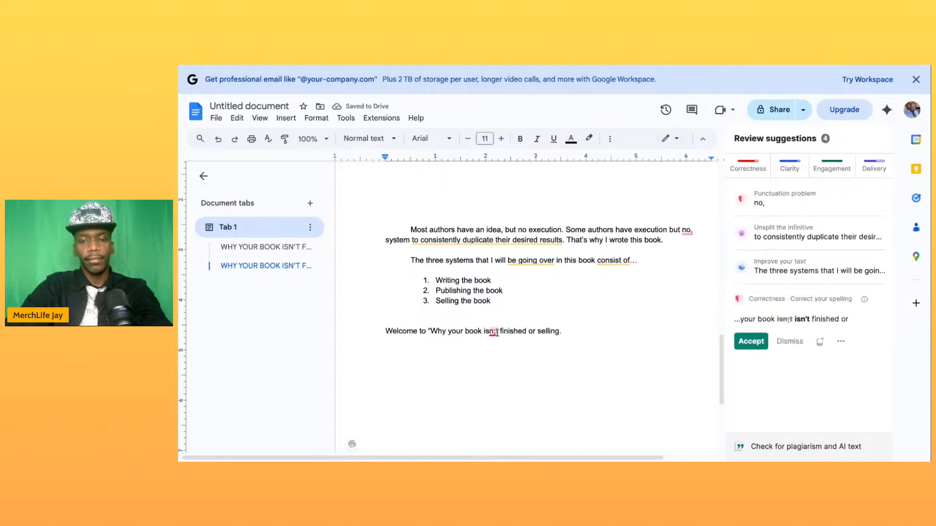
pyautogui.press('BackSpace')
pyautogui.press('BackSpace')
pyautogui.write("'t")
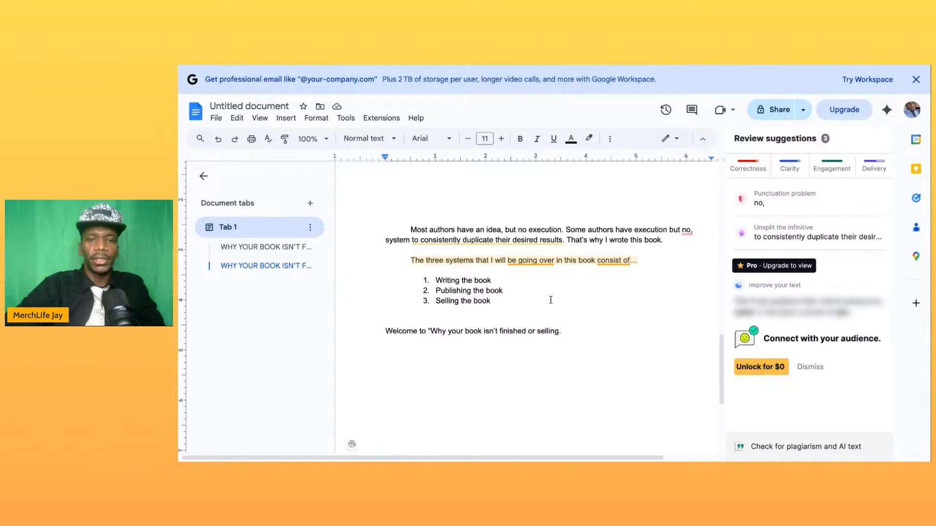
# - Insert blank lines after the "Welcome to" line until the insertion point is on the first line of a new page
pyautogui.scroll(5, 551, 300)
pyautogui.scroll(-9, 551, 300)
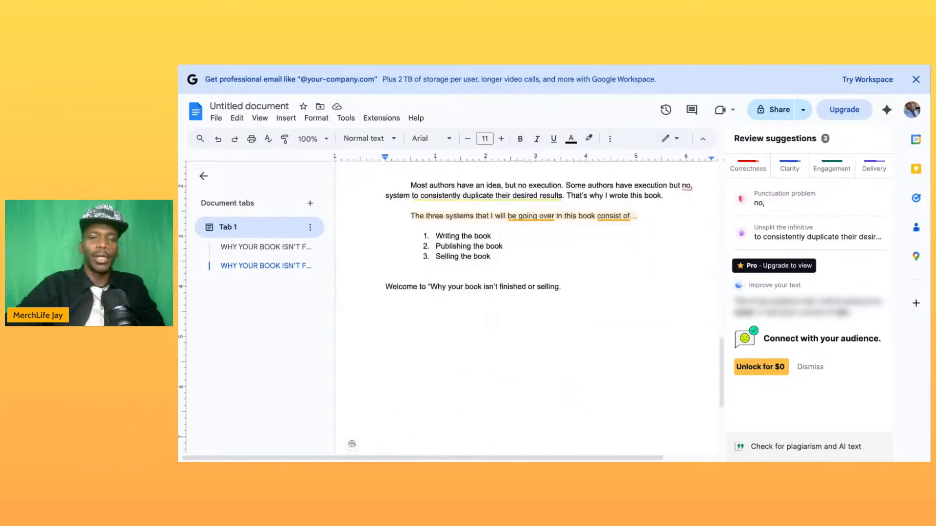
pyautogui.scroll(4, 551, 300)
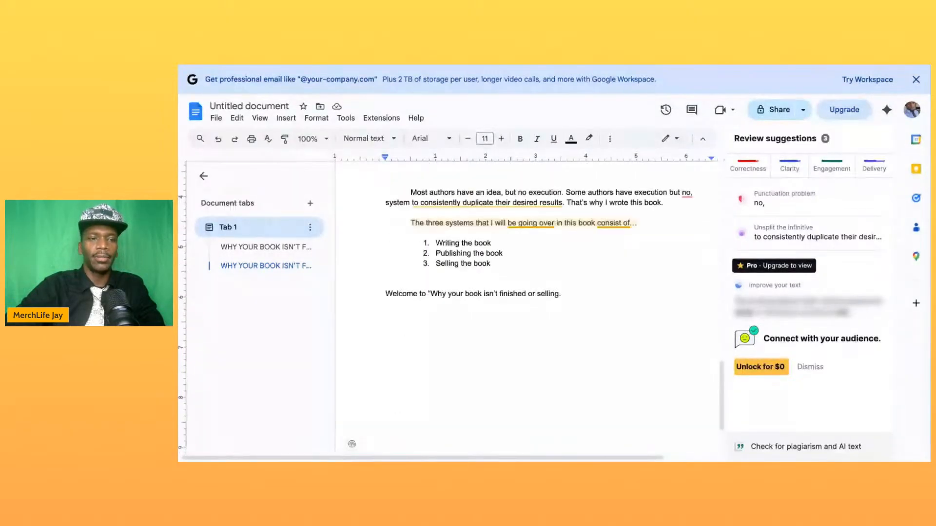
pyautogui.scroll(-4, 551, 299)
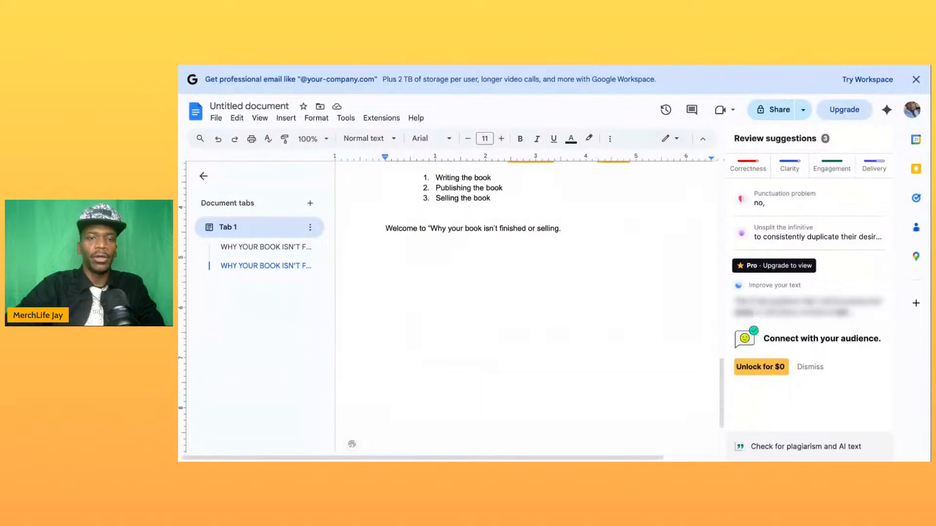
pyautogui.scroll(3, 551, 299)
pyautogui.press('Return')
pyautogui.press('Return')
pyautogui.press('Return')
pyautogui.press('Return')
pyautogui.press('Return')
pyautogui.press('Return')
pyautogui.press('Return')
pyautogui.press('Return')
pyautogui.press('Return')
pyautogui.press('Return')
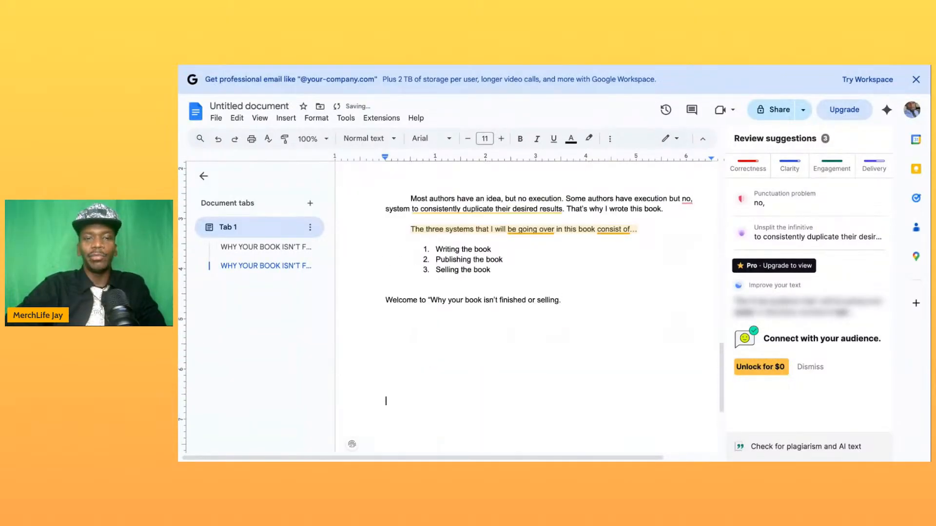
pyautogui.press('Return')
pyautogui.press('Return')
pyautogui.press('Return')
pyautogui.press('Return')
pyautogui.press('Return')
pyautogui.press('Return')
pyautogui.press('Return')
pyautogui.press('Return')
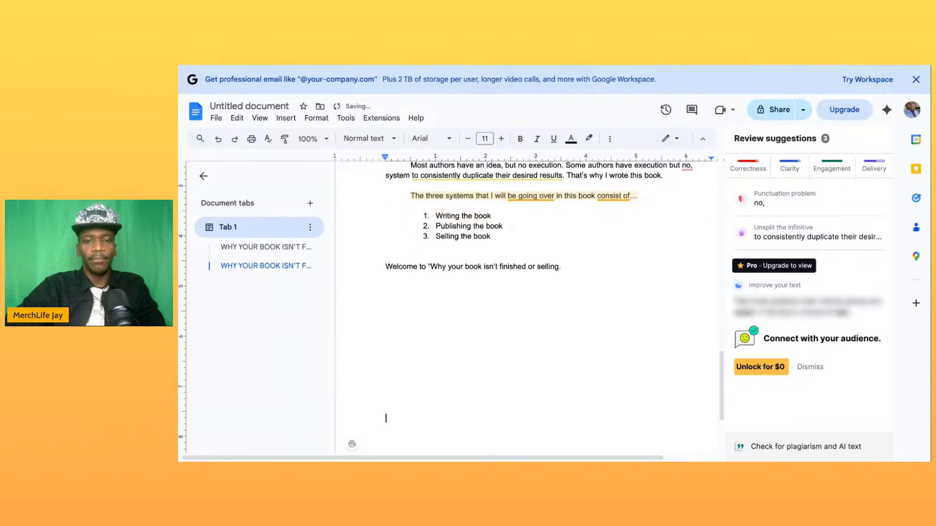
pyautogui.press('Return')
pyautogui.press('Return')
pyautogui.press('Return')
pyautogui.press('Return')
pyautogui.press('Return')
pyautogui.press('Return')
pyautogui.press('Return')
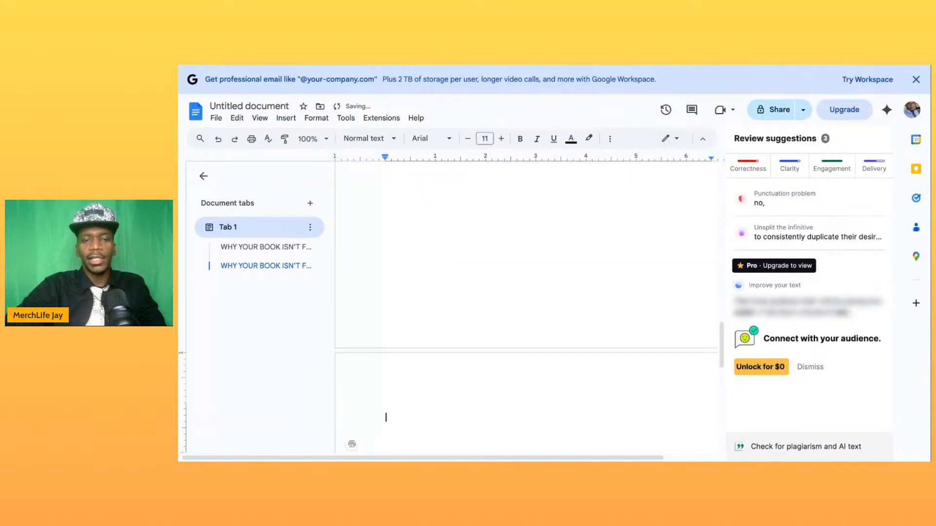
pyautogui.press('BackSpace')
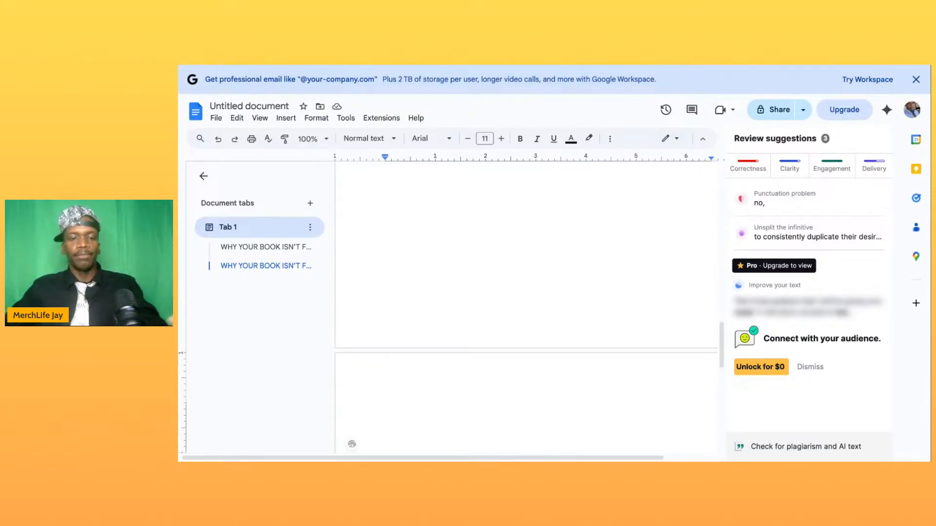
# - Write the chapter question "How do you systemize writing a book?" on the first line of the new page
pyautogui.write('How d')
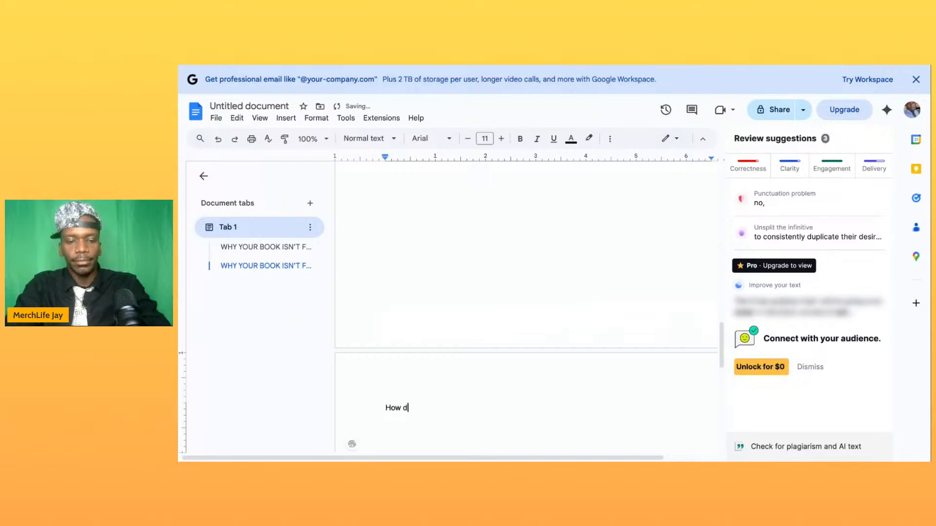
pyautogui.write('o you sy')
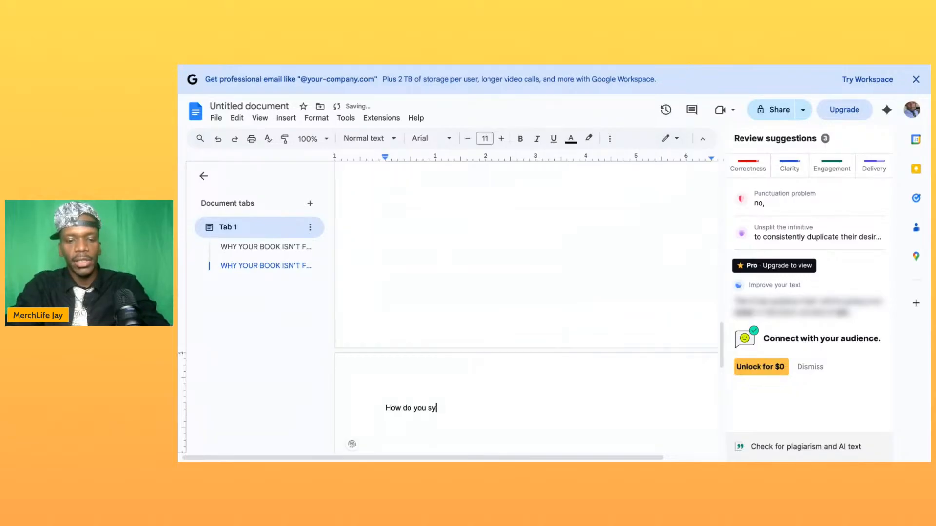
pyautogui.write('stemize ')
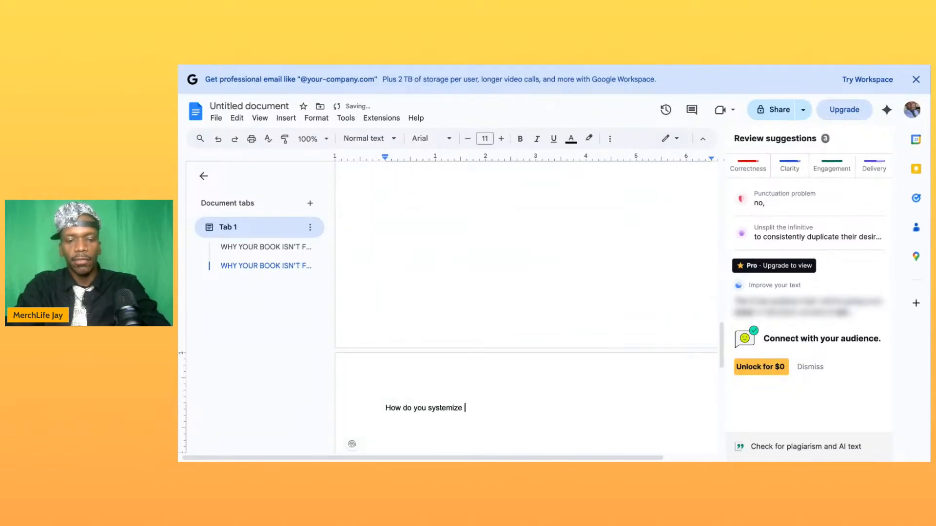
pyautogui.write('writing a book')
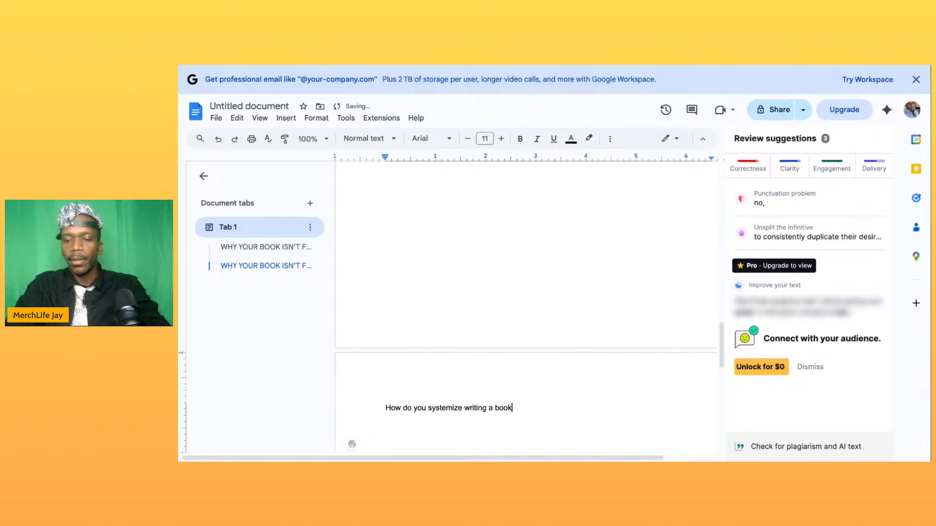
pyautogui.write('?')
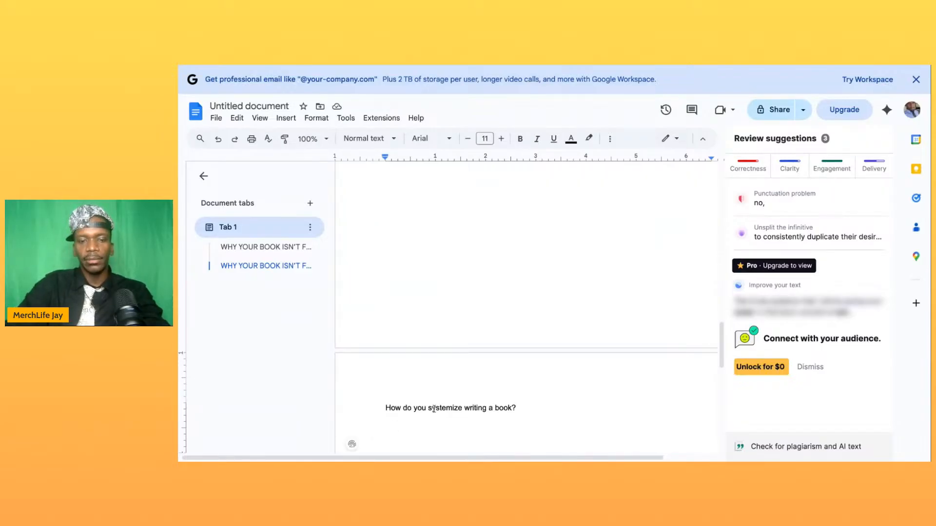
# - Format the "How do you systemize writing a book?" line as Heading 1 and center it
pyautogui.tripleClick(458, 411)
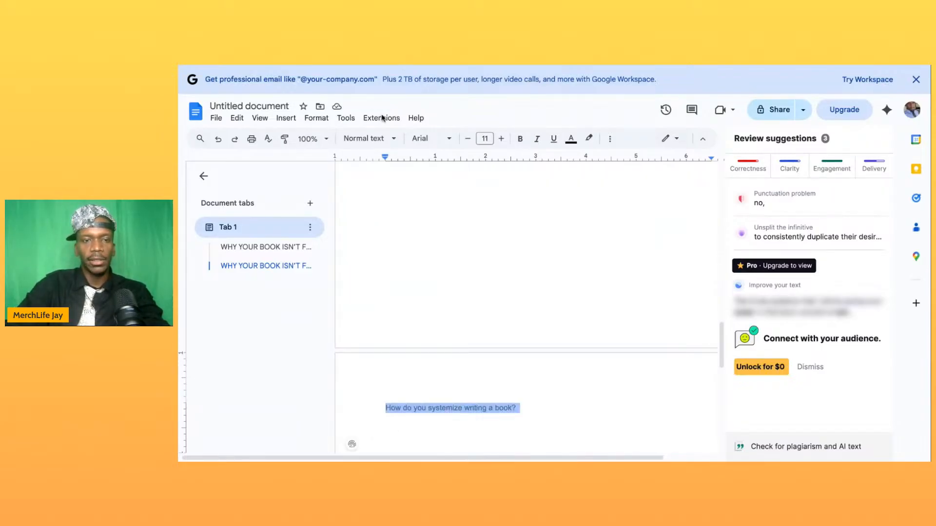
pyautogui.click(390, 139)
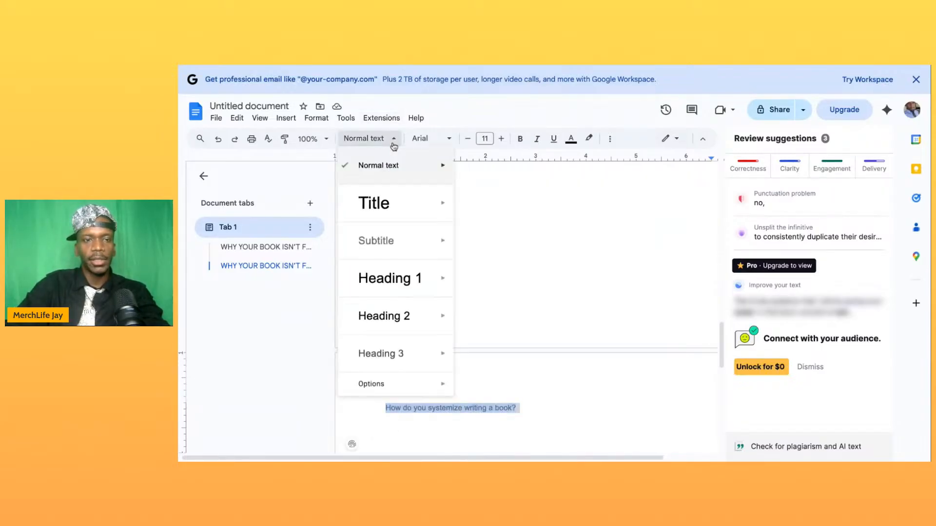
pyautogui.click(404, 278)
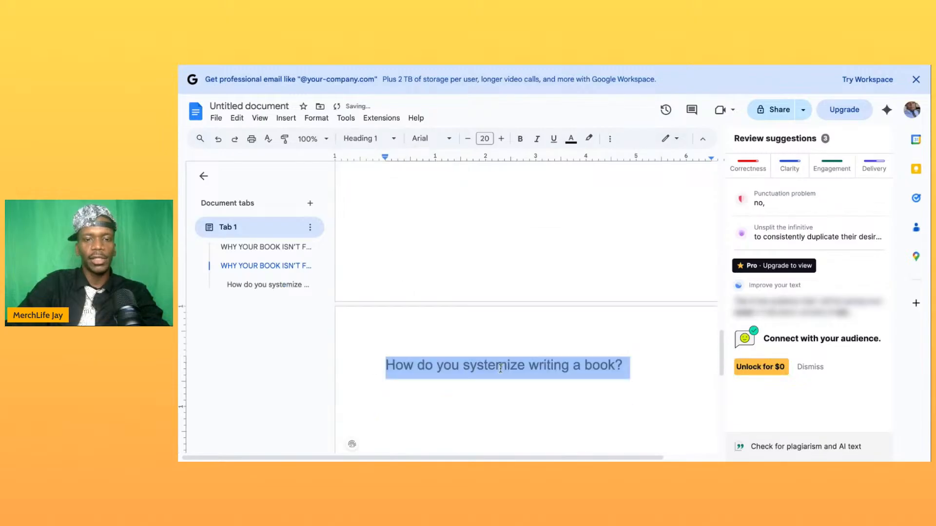
pyautogui.scroll(-3, 500, 368)
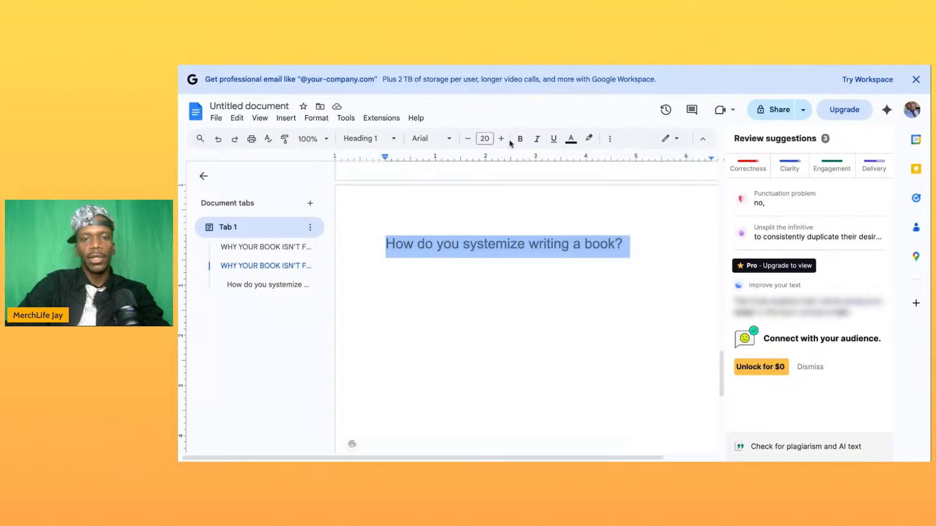
pyautogui.click(608, 139)
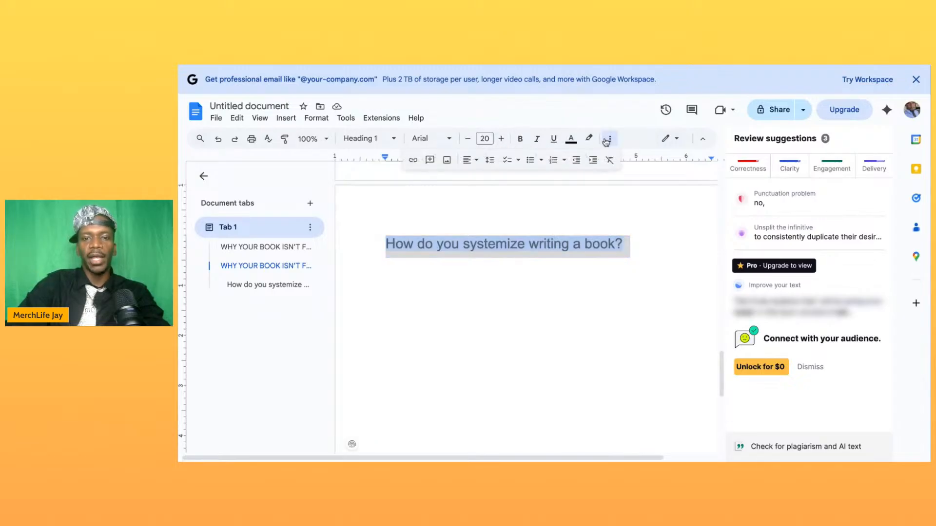
pyautogui.click(469, 160)
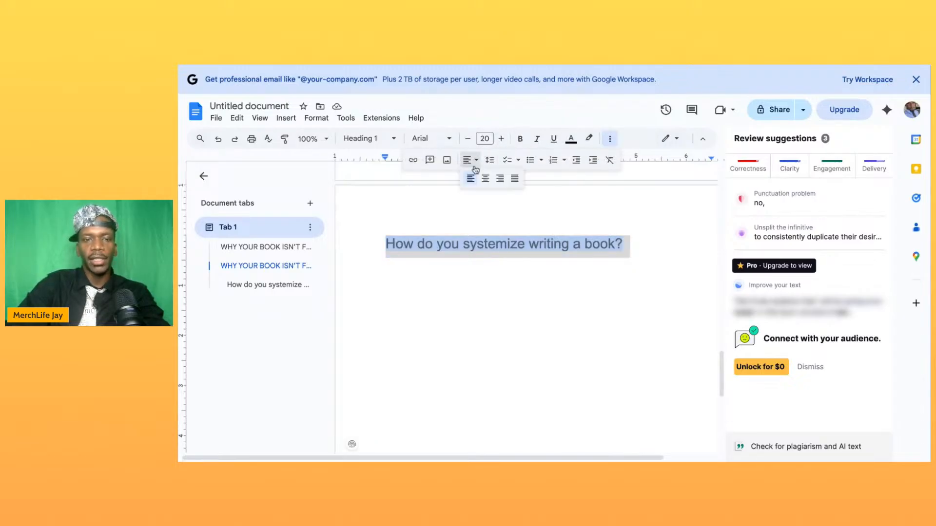
pyautogui.click(484, 180)
pyautogui.click(516, 296)
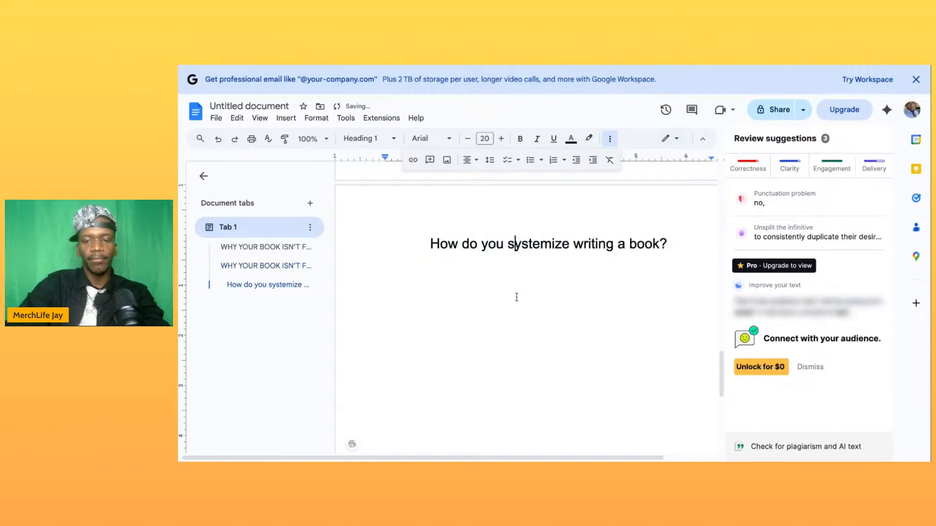
# - Start an indented paragraph below the "How do you systemize writing a book?" heading with the words "Great question!"
pyautogui.click(675, 242)
pyautogui.press('Return')
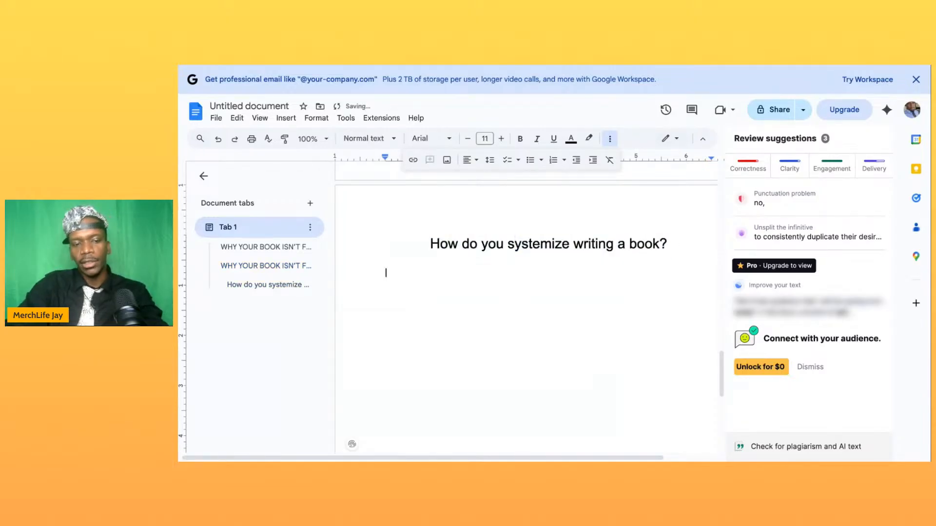
pyautogui.press('Tab')
pyautogui.write('Grwa')
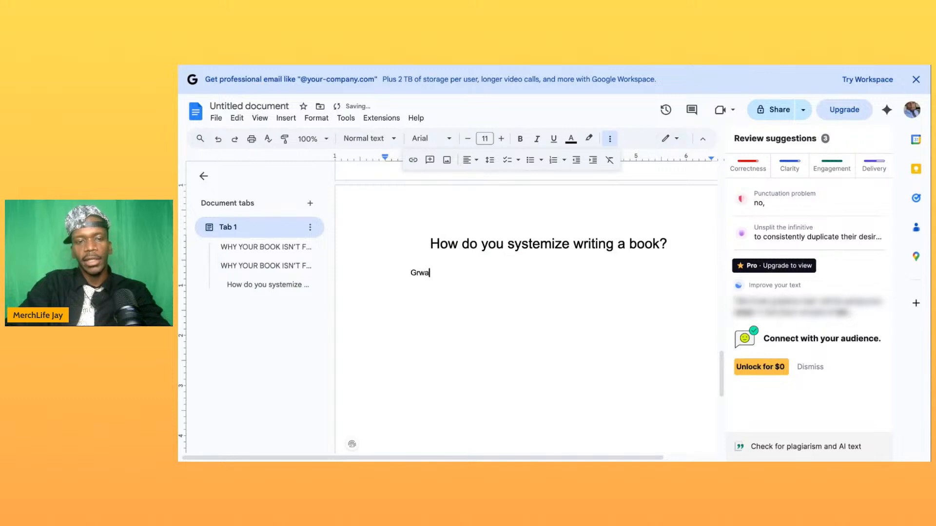
pyautogui.press('BackSpace')
pyautogui.press('BackSpace')
pyautogui.write('ea')
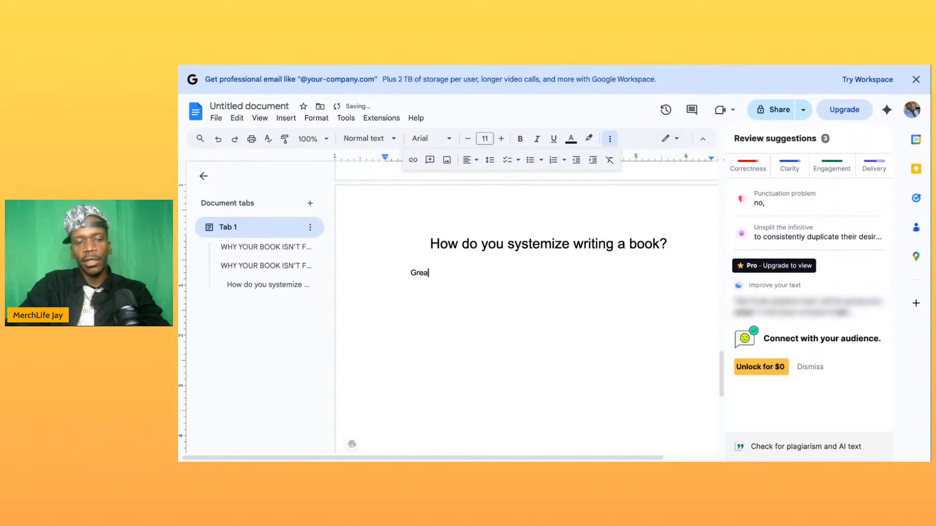
pyautogui.write('t q')
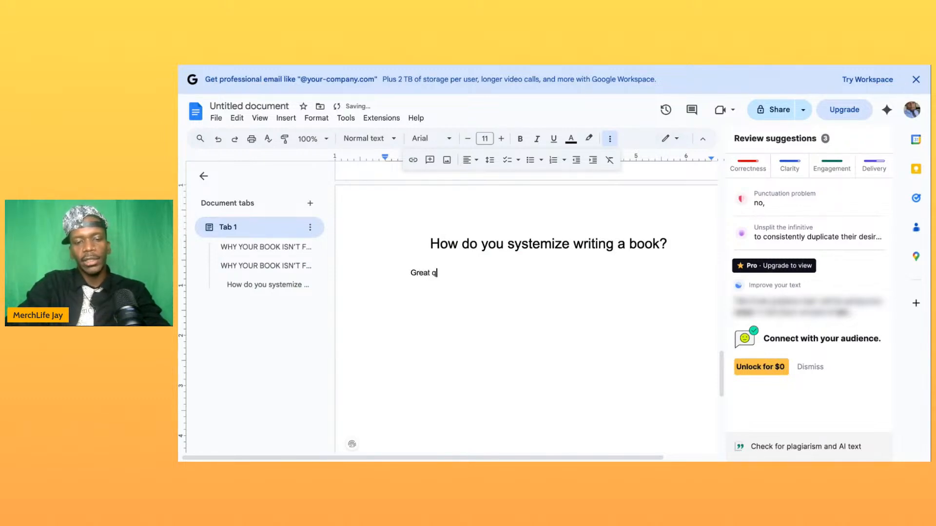
pyautogui.write('uestion!')
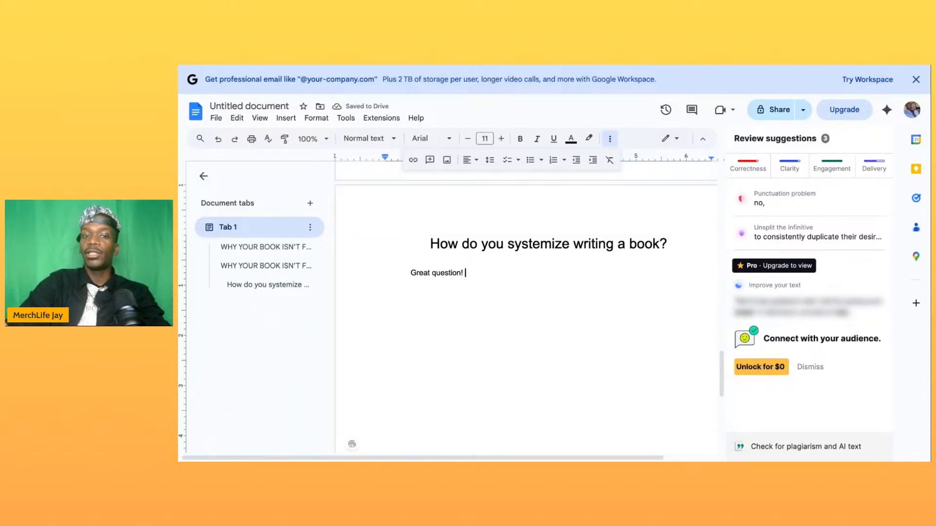
pyautogui.write(' The f')
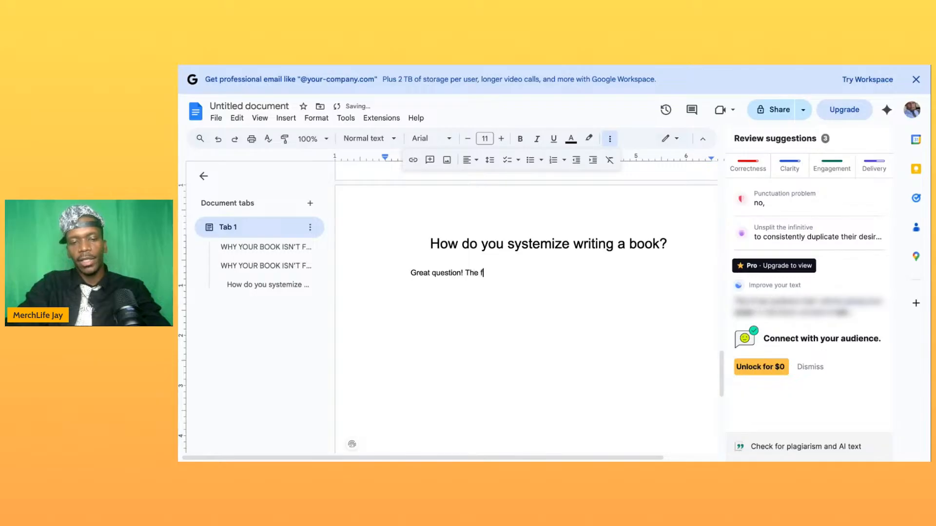
pyautogui.write('irst thing you ')
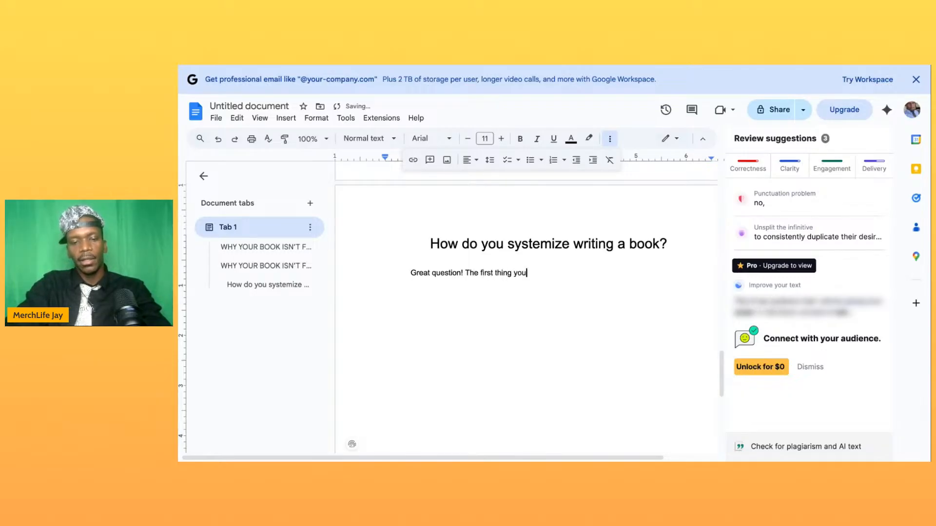
pyautogui.write('need to')
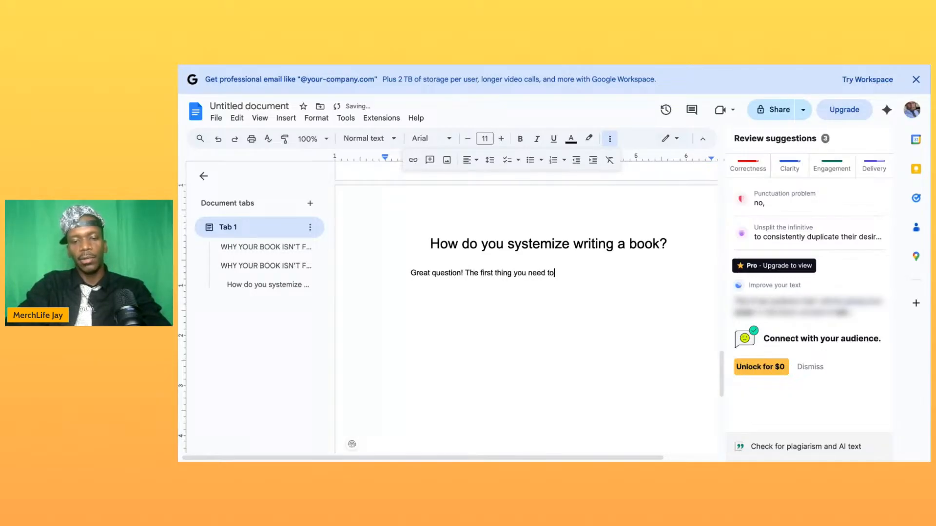
pyautogui.write(' know about writi')
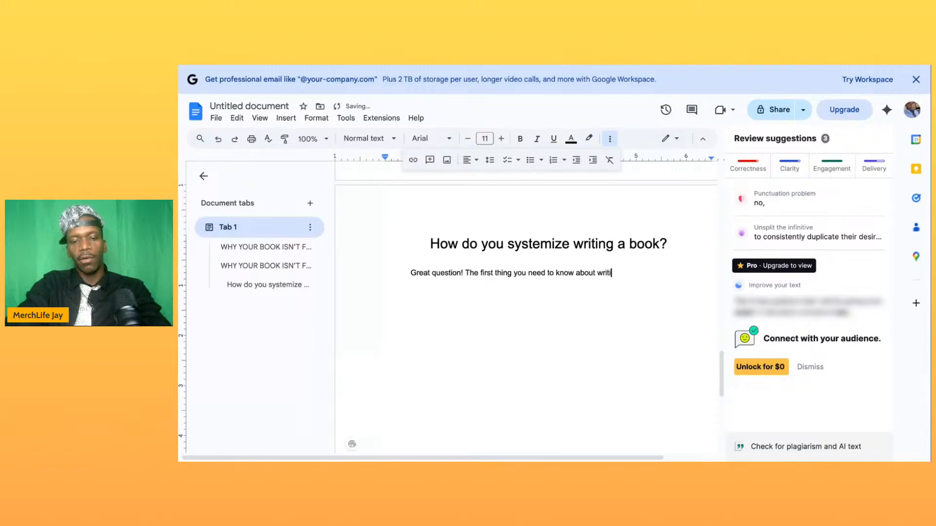
pyautogui.write('ng your book')
# - Continue the chapter paragraph with "The first thing you need to know about writing your book is, the title."
pyautogui.write('is')
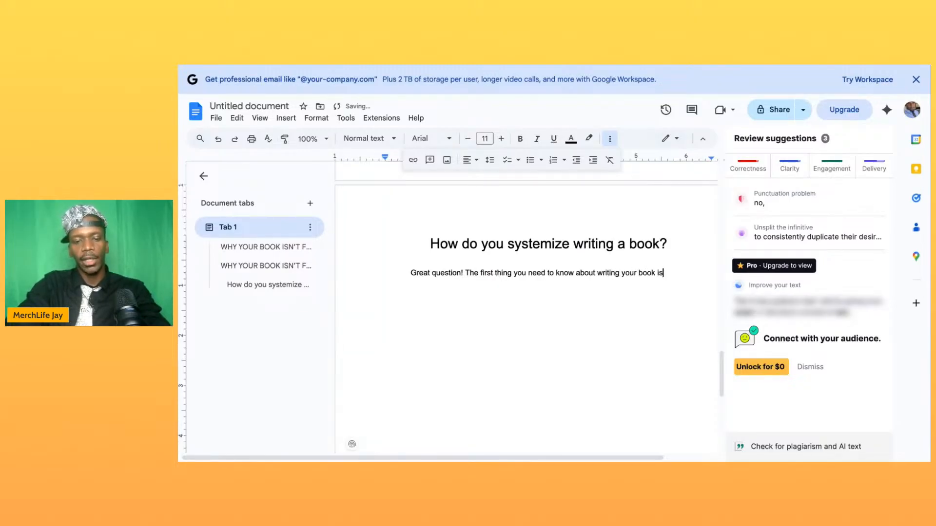
pyautogui.write(', the title.')
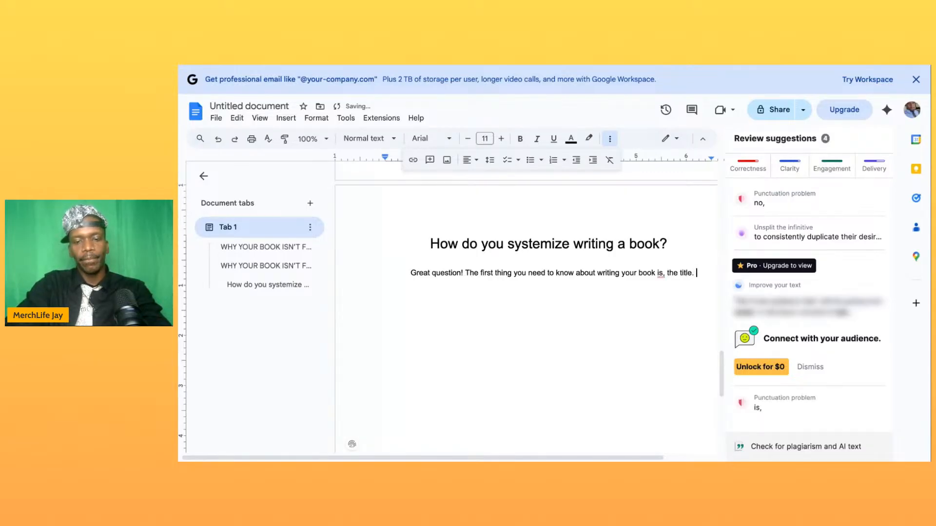
pyautogui.write(' To find the title')
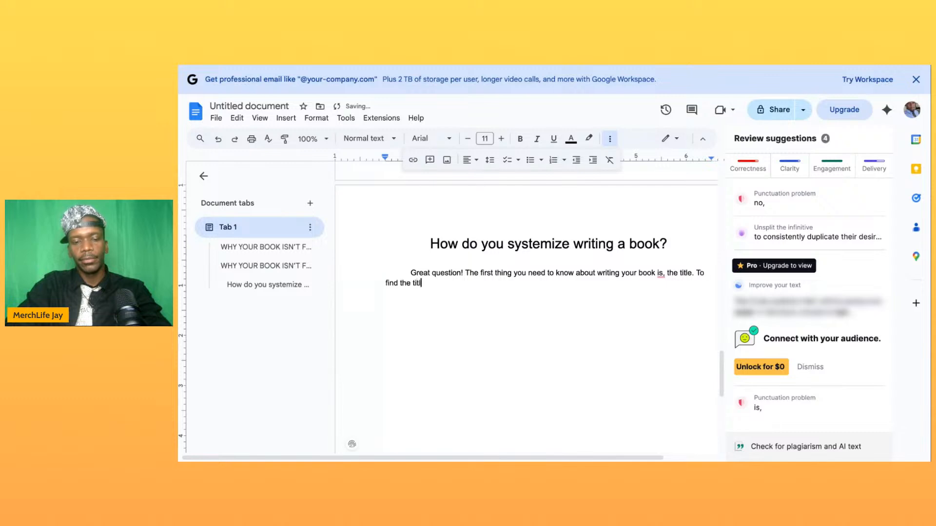
# - Add the sentence "To choose the title of your book, focus on who it is for, and what problem your book solves."
pyautogui.doubleClick(392, 283)
pyautogui.write('choose')
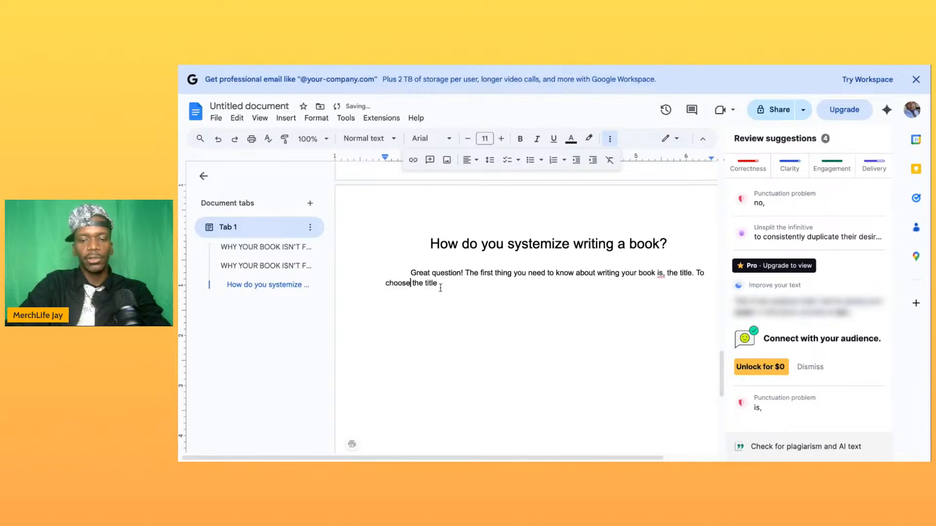
pyautogui.write(' the title of ')
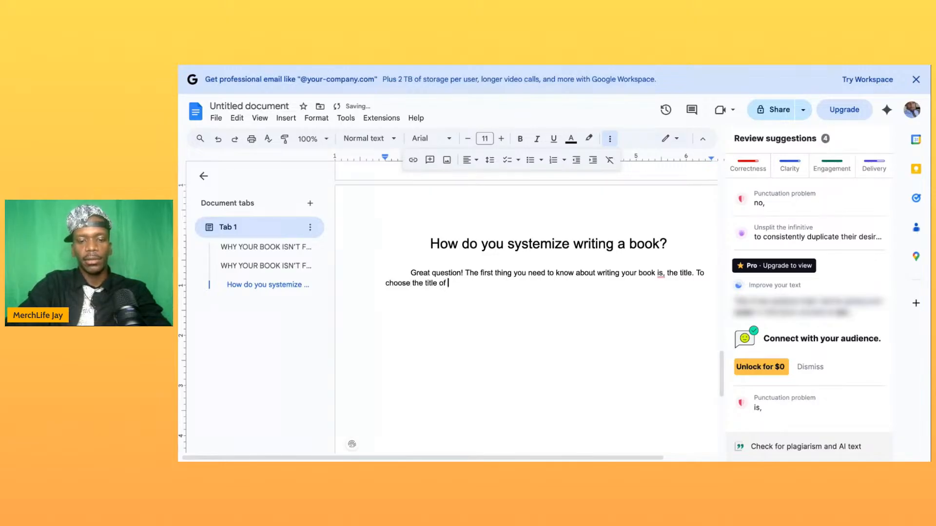
pyautogui.write('your book, ')
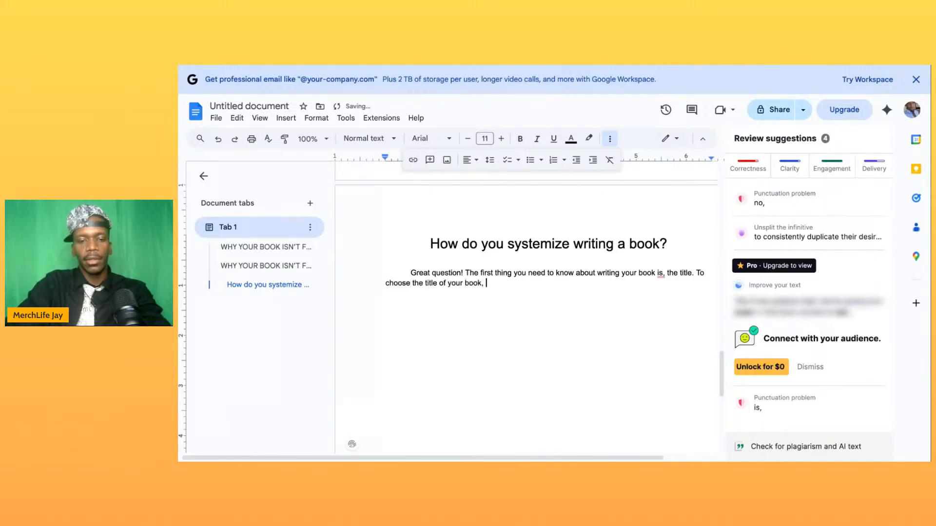
pyautogui.write('focus')
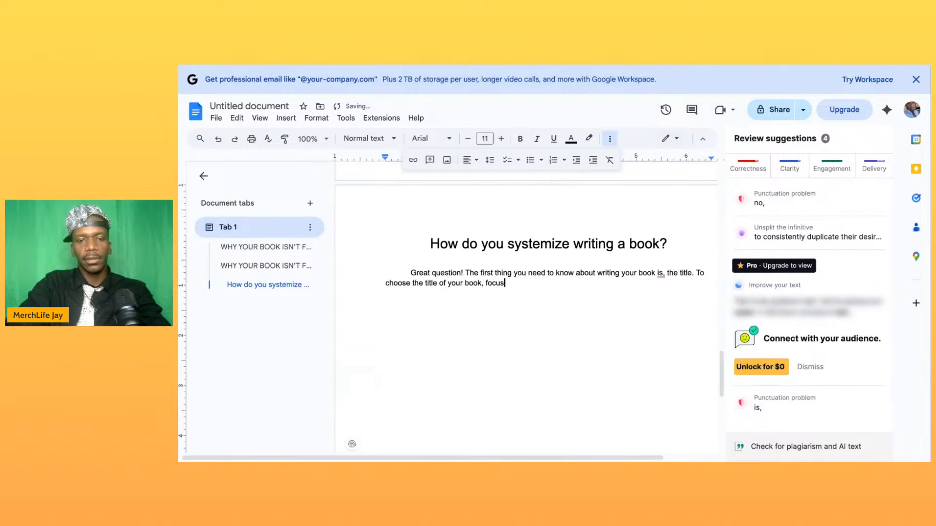
pyautogui.write(' on ')
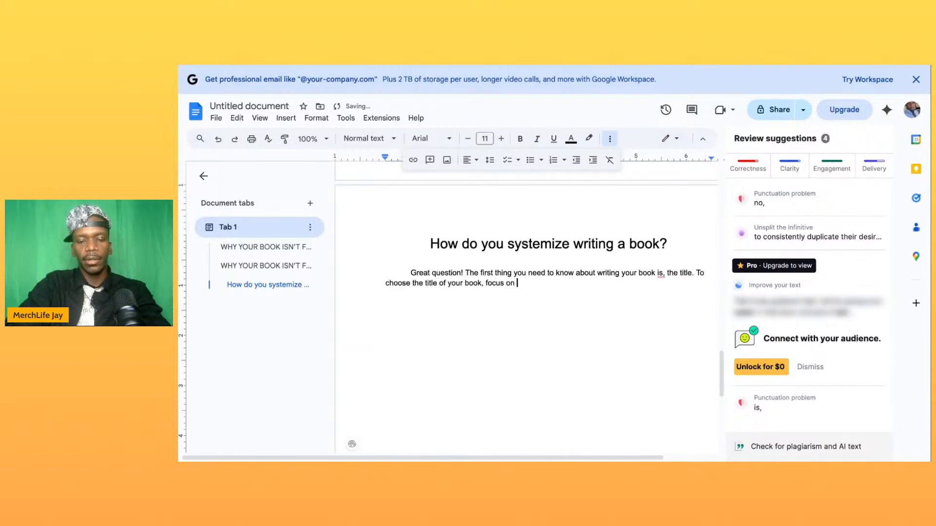
pyautogui.write('who ')
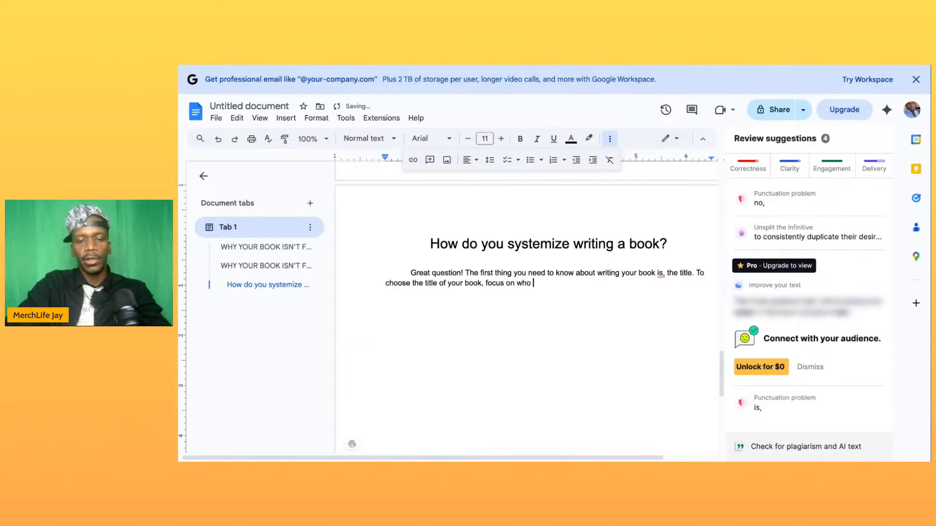
pyautogui.write('it is for, ')
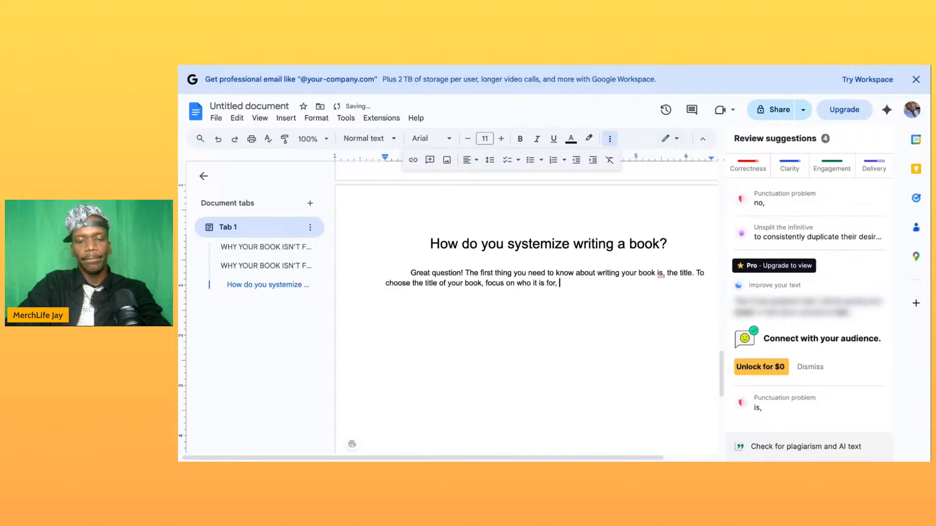
pyautogui.write('and what ')
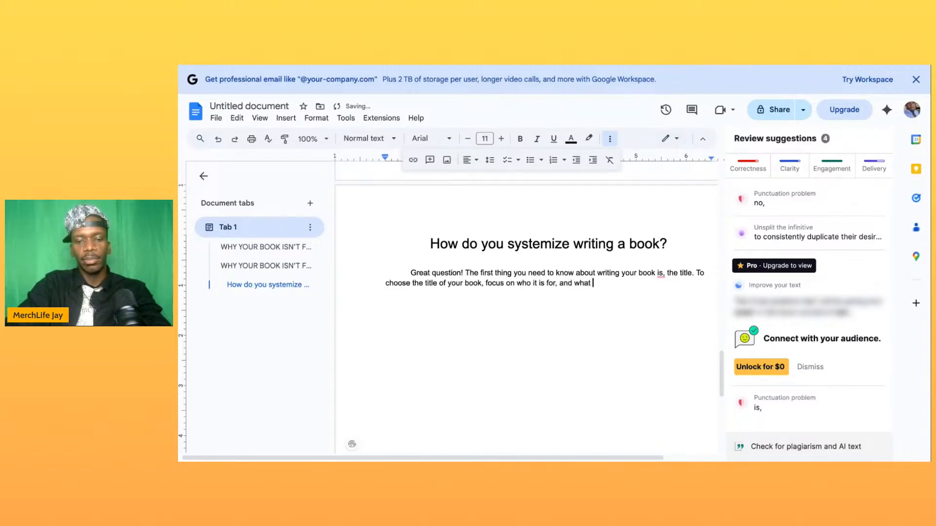
pyautogui.write('problem ')
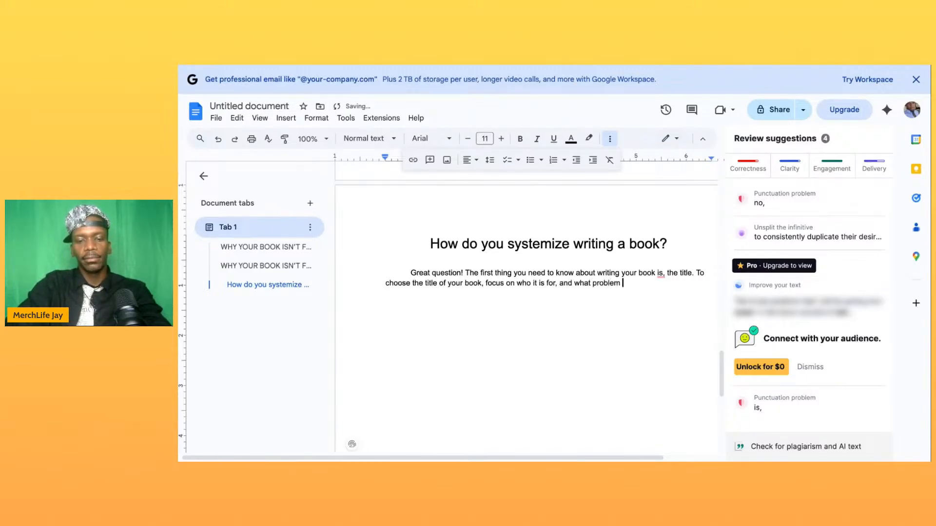
pyautogui.write('your book solves.')
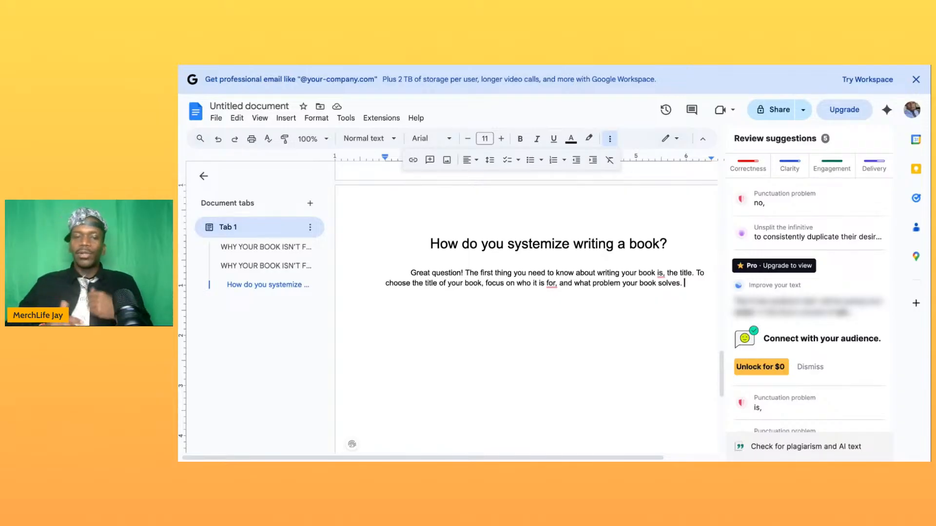
# - Reword the subtitle on the introduction page to "& THREE SYSTEMS THAT CAN FIX THAT"
pyautogui.scroll(10, 527, 312)
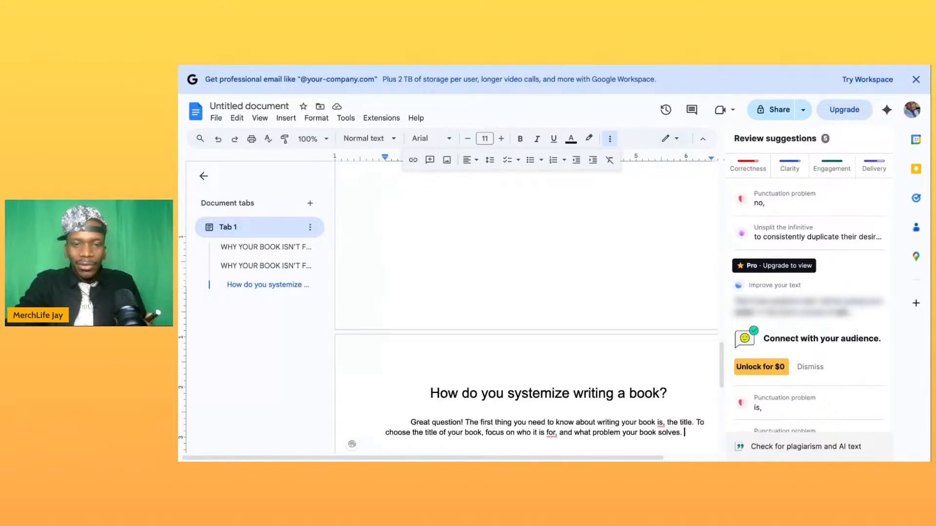
pyautogui.scroll(-2, 361, 224)
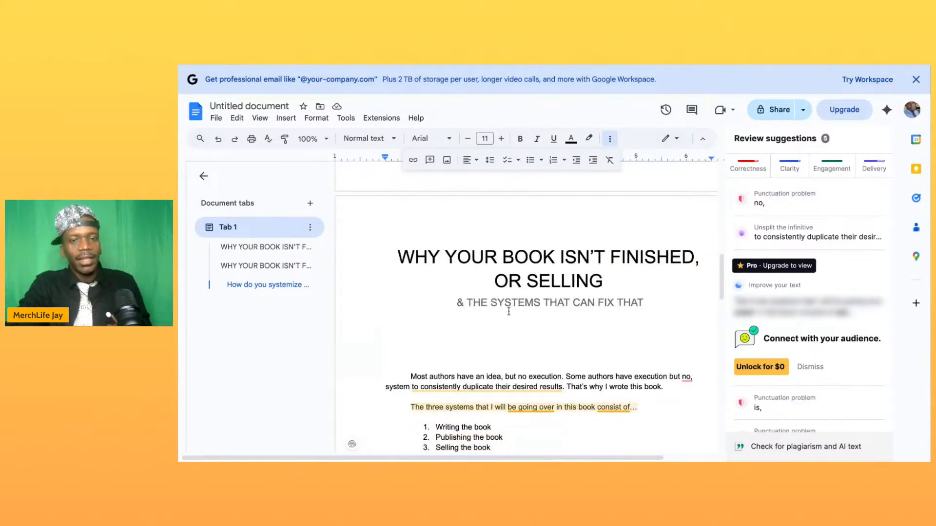
pyautogui.click(489, 308)
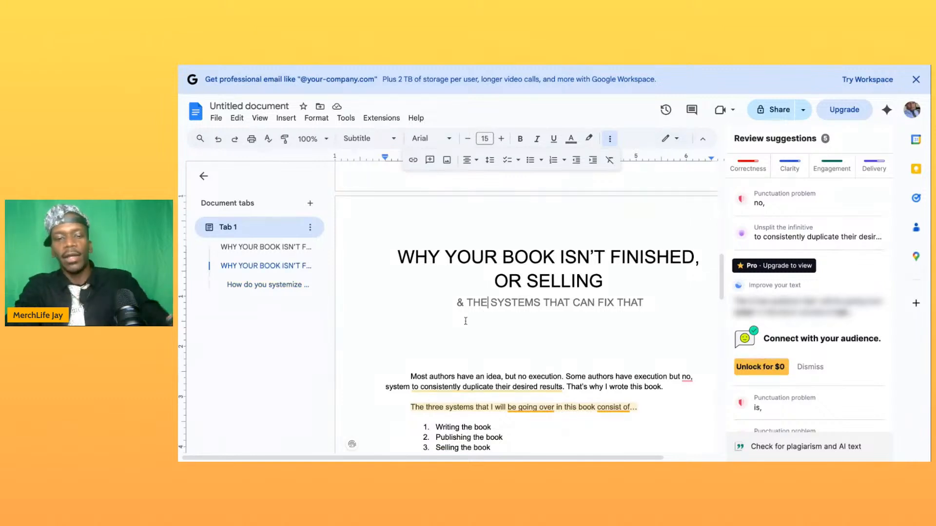
pyautogui.press('BackSpace')
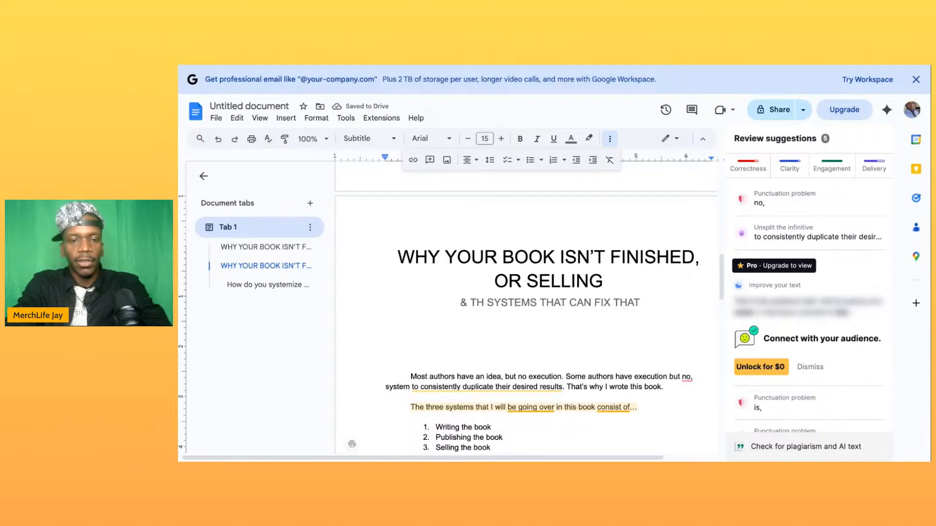
pyautogui.write('REE')
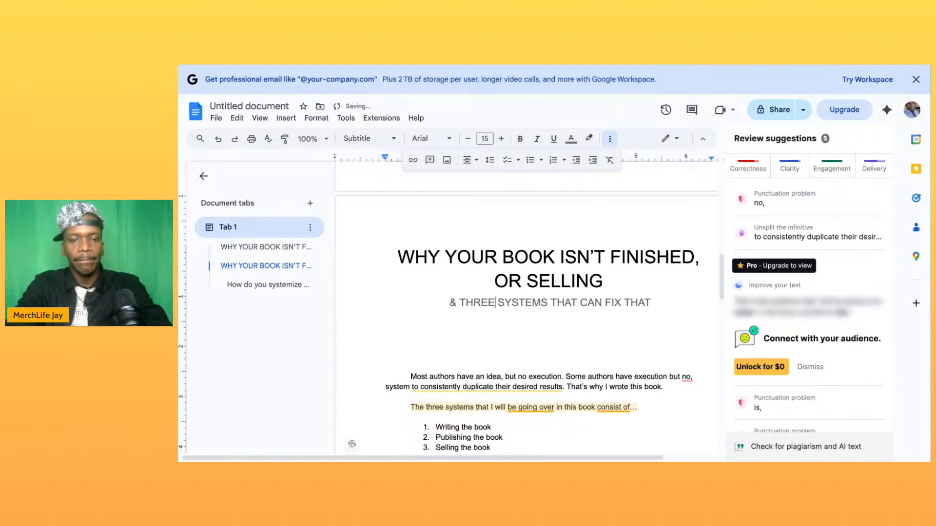
# - Make the title page's subtitle match, reading "& THREE SYSTEMS THAT CAN FIX THAT"
pyautogui.scroll(8, 518, 302)
pyautogui.scroll(2, 518, 302)
pyautogui.click(481, 276)
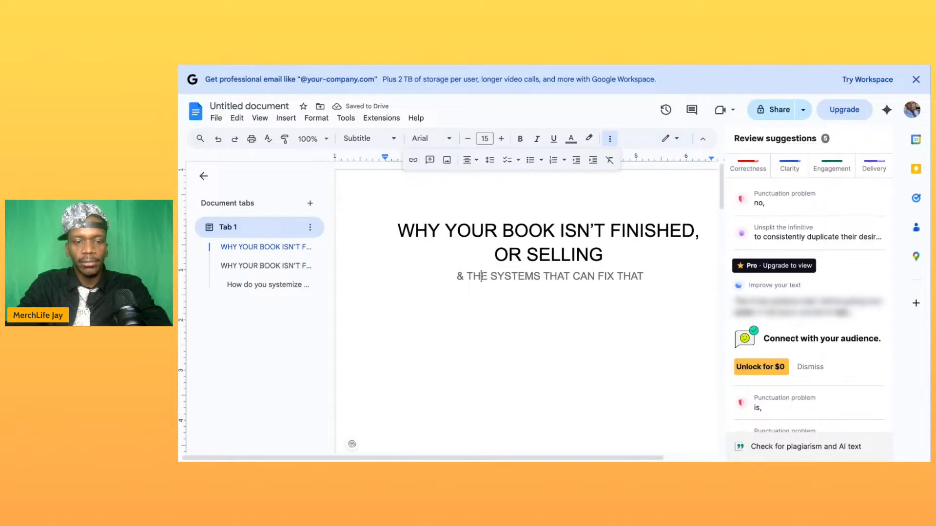
pyautogui.write('RE')
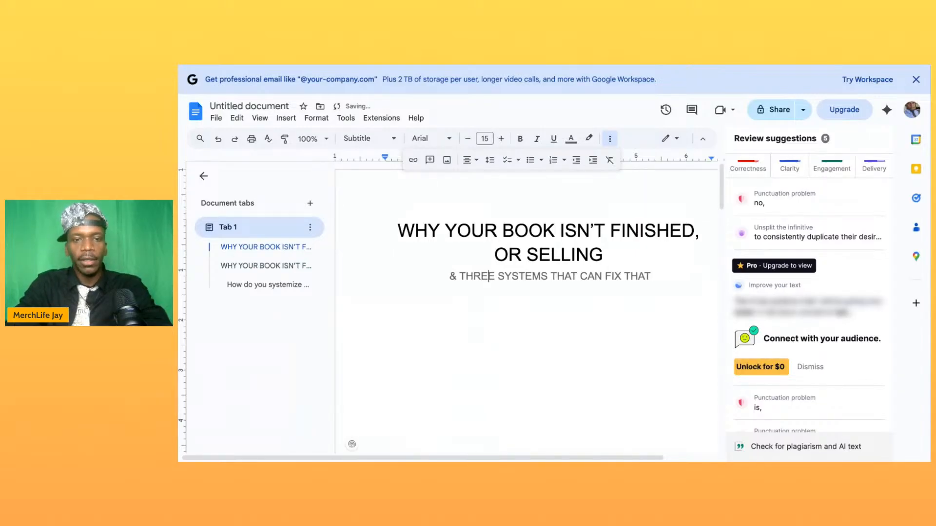
# - Review the introduction with its three-item list and the opening paragraph of the first chapter
pyautogui.scroll(-5, 583, 330)
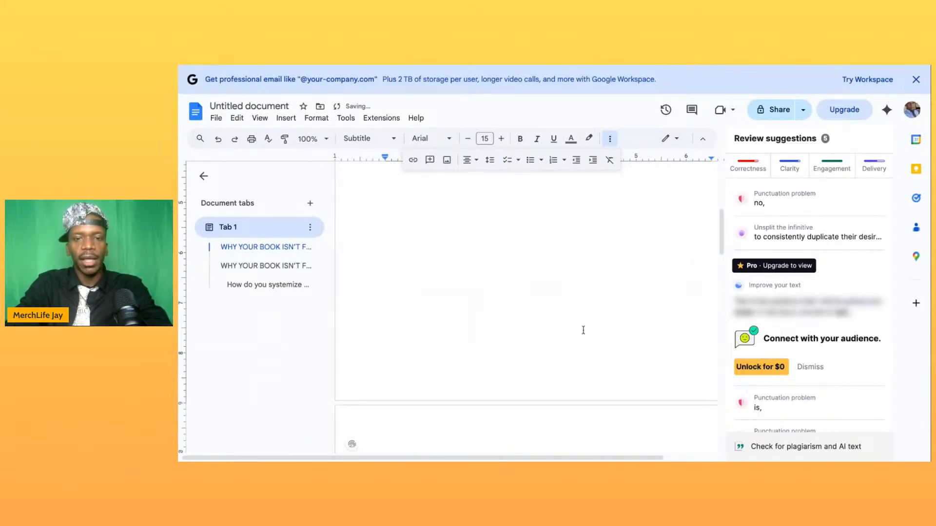
pyautogui.scroll(-5, 583, 330)
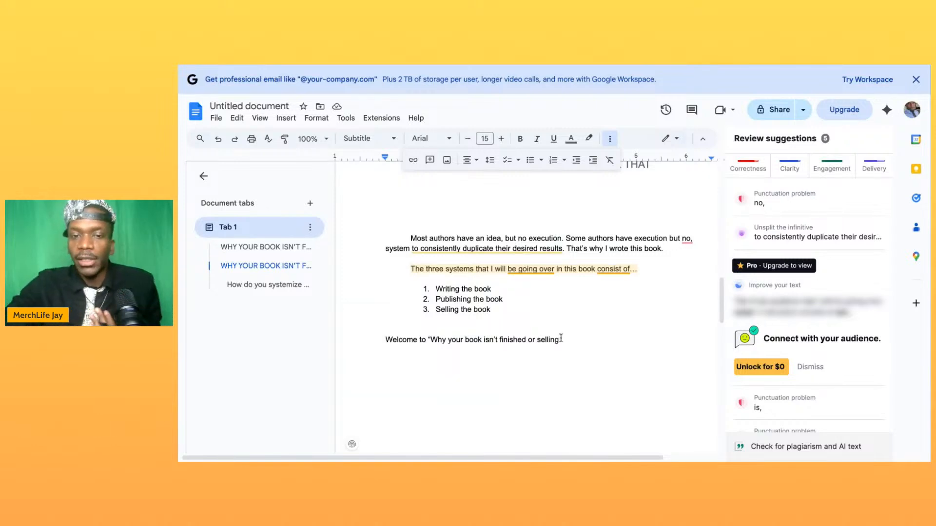
pyautogui.click(596, 331)
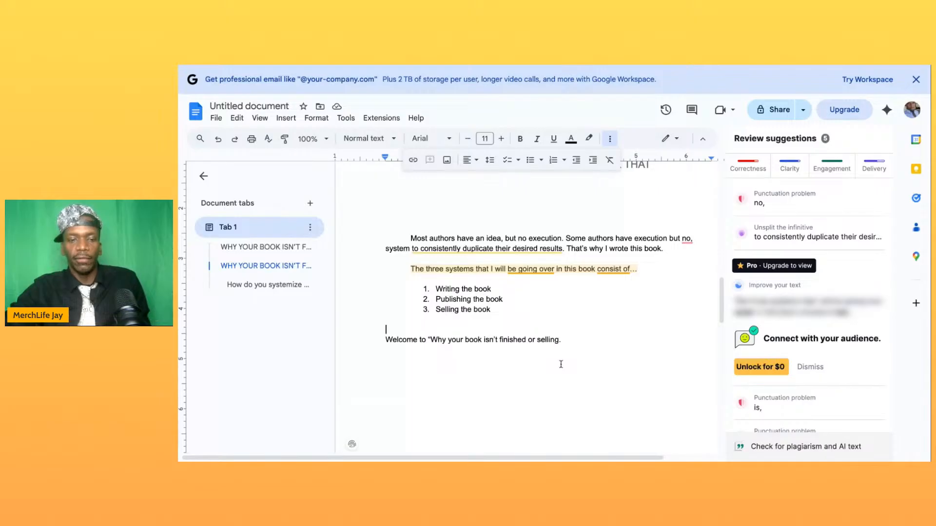
pyautogui.scroll(-1, 561, 364)
pyautogui.scroll(-2, 527, 302)
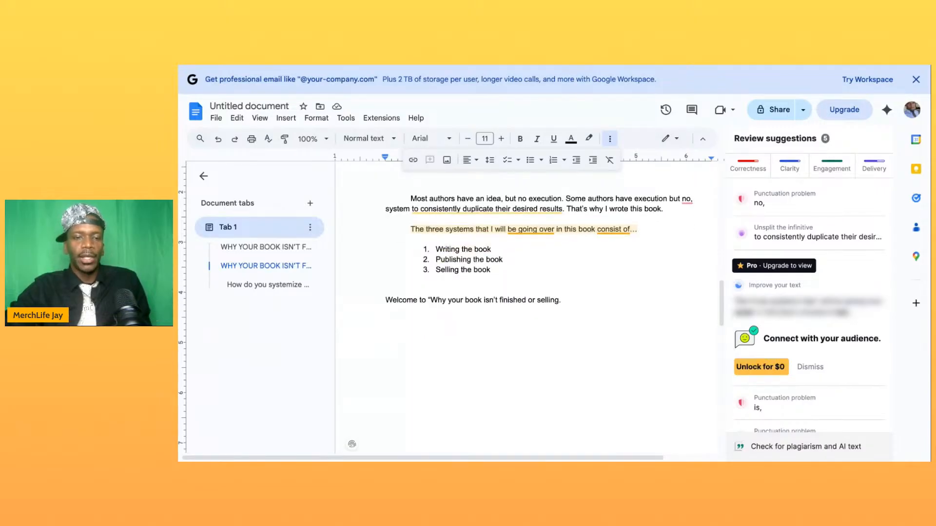
pyautogui.scroll(-10, 526, 302)
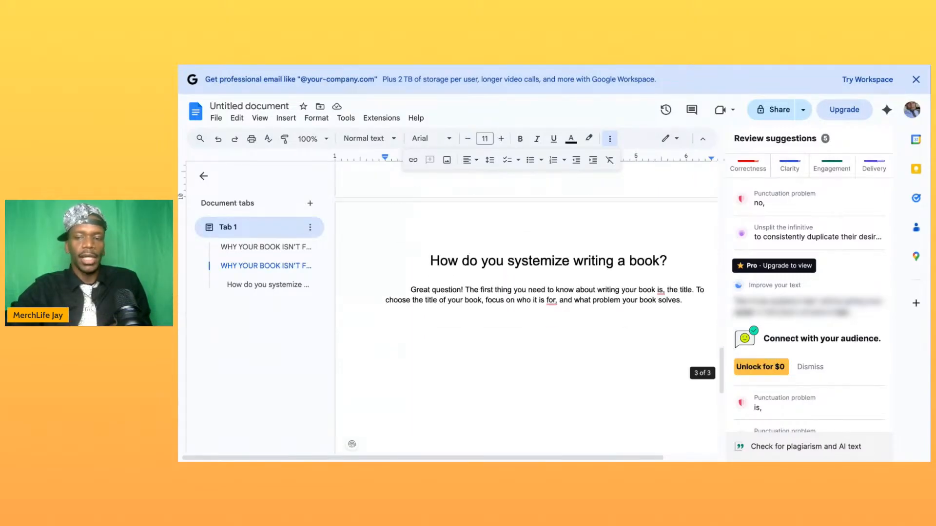
pyautogui.scroll(-2, 527, 279)
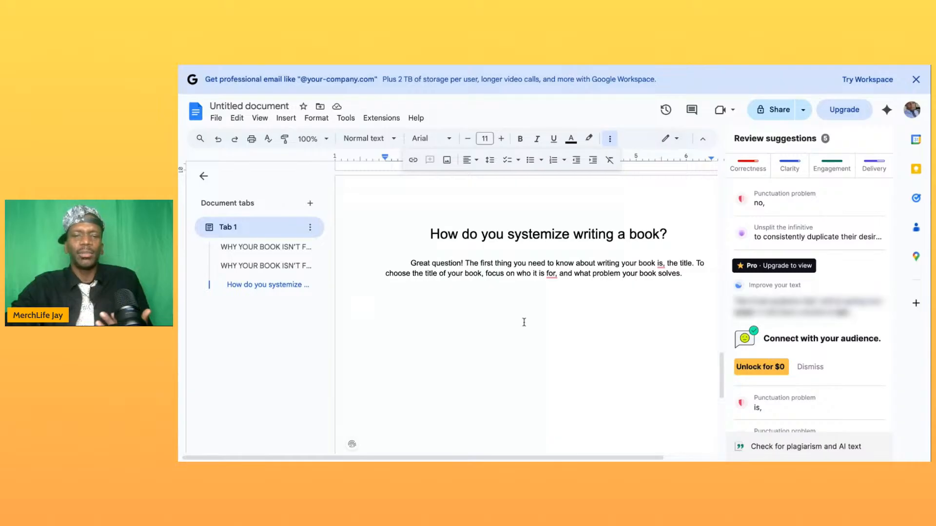
# - Add the sentence "That is exactly how i came up with the title to this book!" to the end of the chapter's opening paragraph
pyautogui.scroll(3, 522, 326)
pyautogui.scroll(-3, 449, 262)
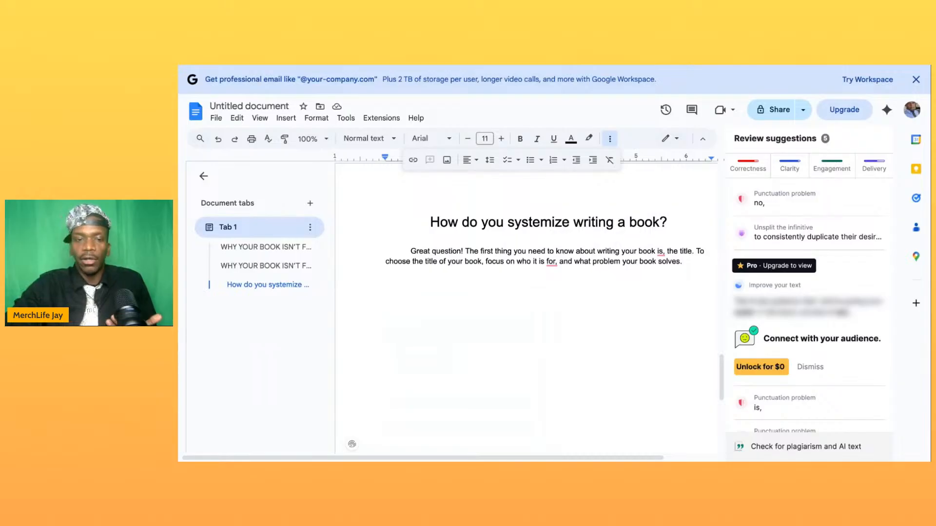
pyautogui.scroll(10, 451, 292)
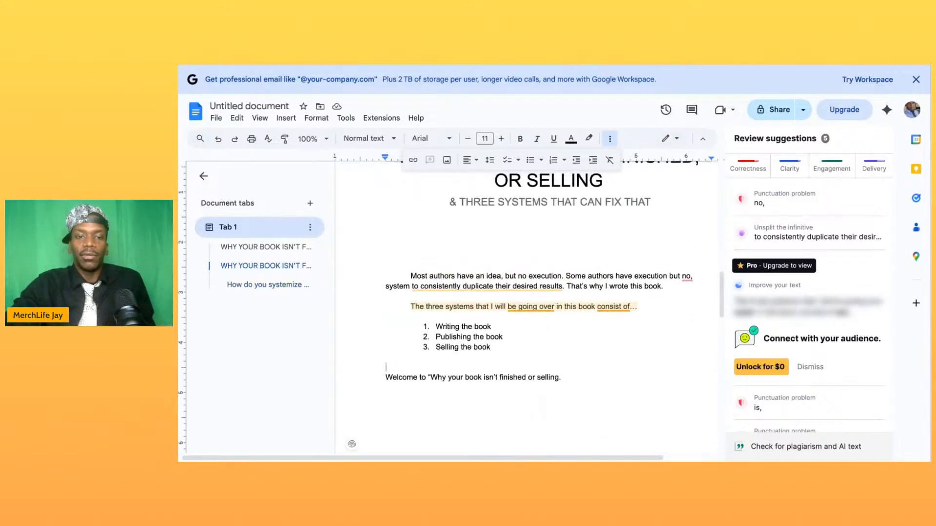
pyautogui.scroll(2, 450, 292)
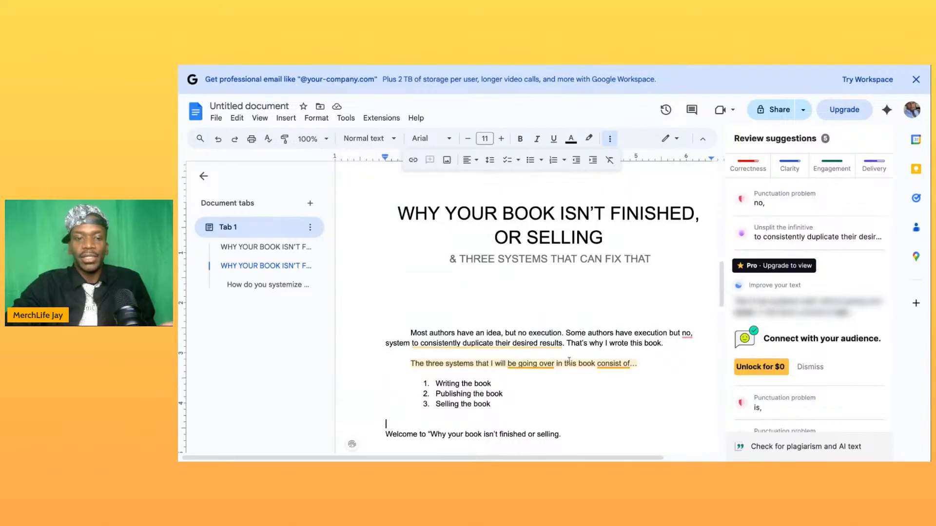
pyautogui.scroll(-10, 569, 361)
pyautogui.click(684, 318)
pyautogui.press('BackSpace')
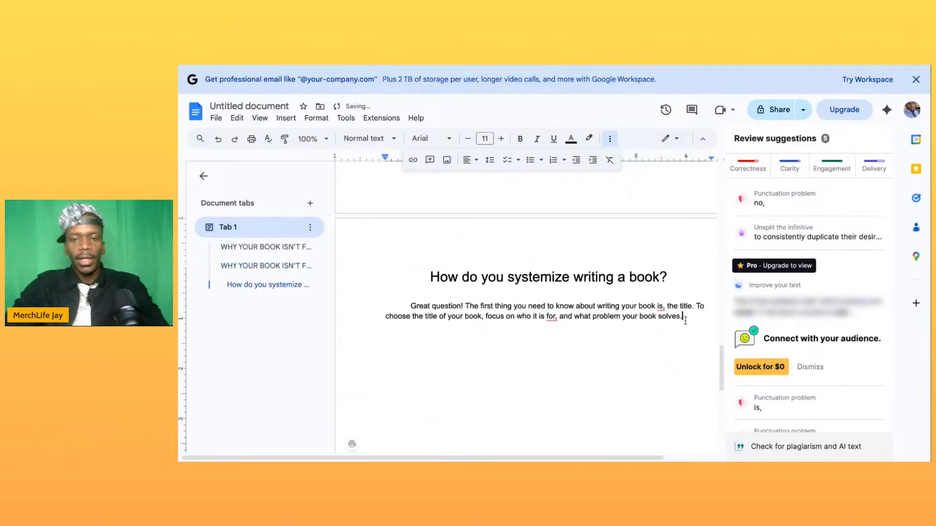
pyautogui.write('THAT OIS H')
pyautogui.press('BackSpace')
pyautogui.press('BackSpace')
pyautogui.press('BackSpace')
pyautogui.press('BackSpace')
pyautogui.press('BackSpace')
pyautogui.press('BackSpace')
pyautogui.press('BackSpace')
pyautogui.press('BackSpace')
pyautogui.press('BackSpace')
pyautogui.write('hat is ')
pyautogui.write('exactly')
pyautogui.write(' how i came')
pyautogui.write(' up wi')
pyautogui.write('t')
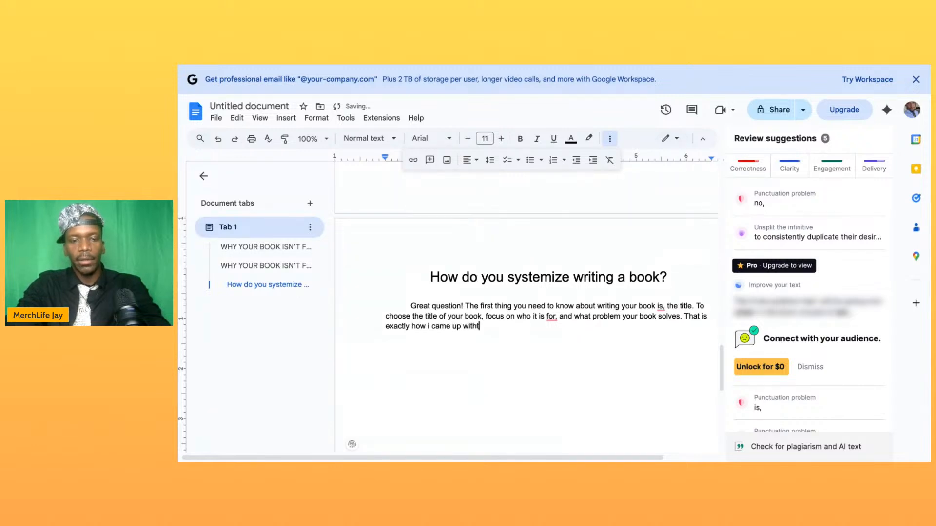
pyautogui.press('BackSpace')
pyautogui.write(' the titl')
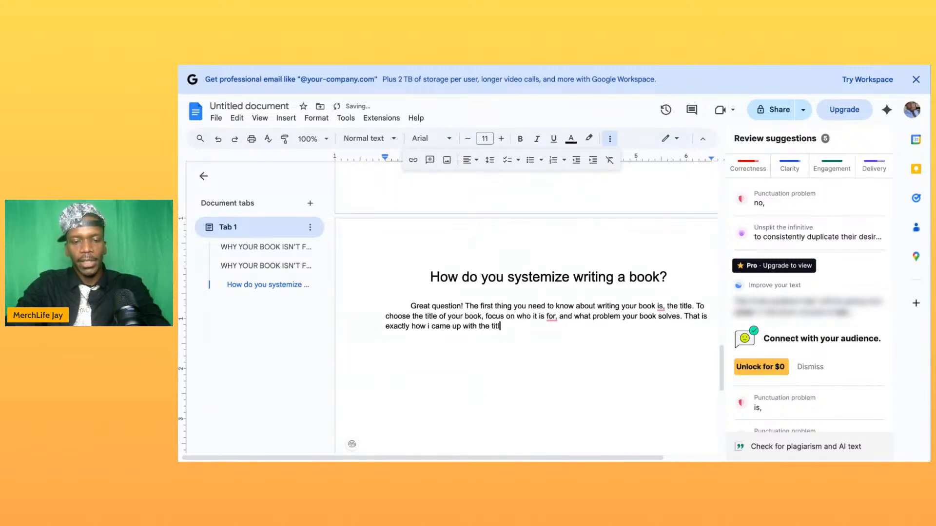
pyautogui.write('e to this book!')
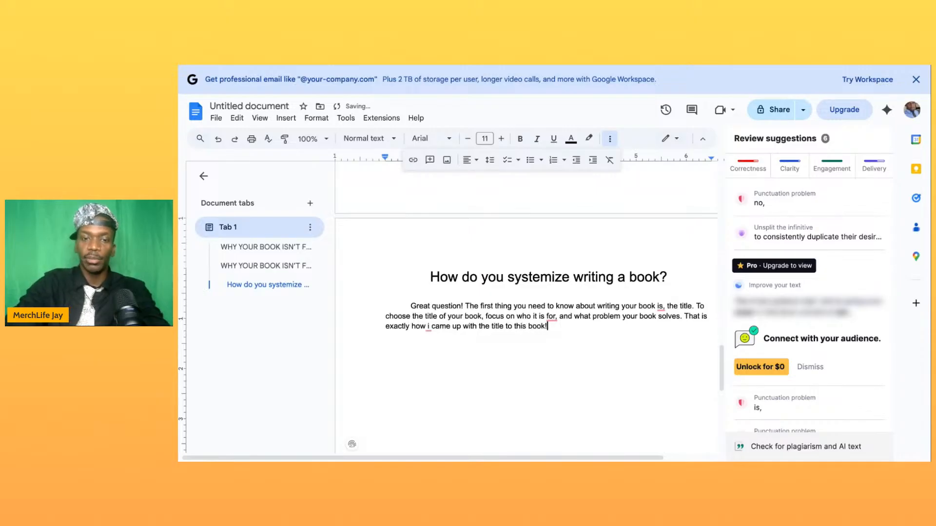
# - Capitalize the pronoun "I" in "exactly how I came up with the title"
pyautogui.press('Return')
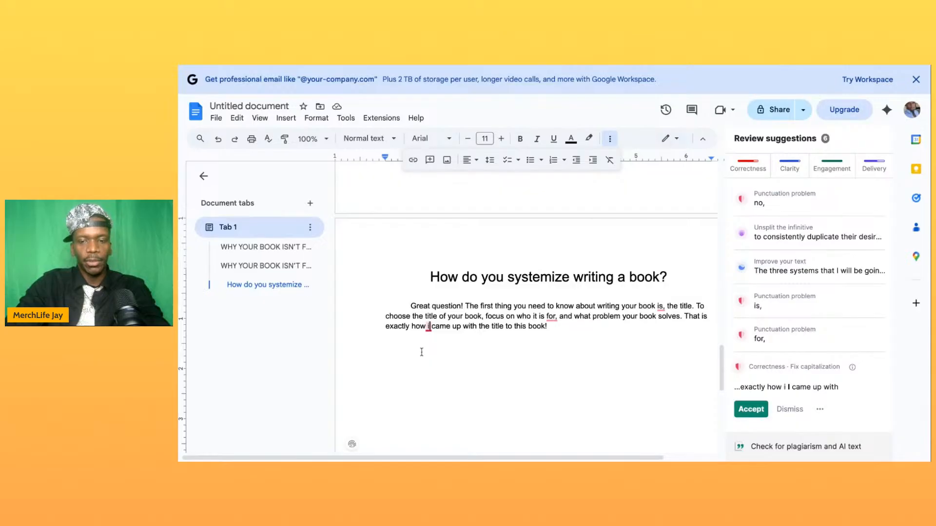
pyautogui.press('BackSpace')
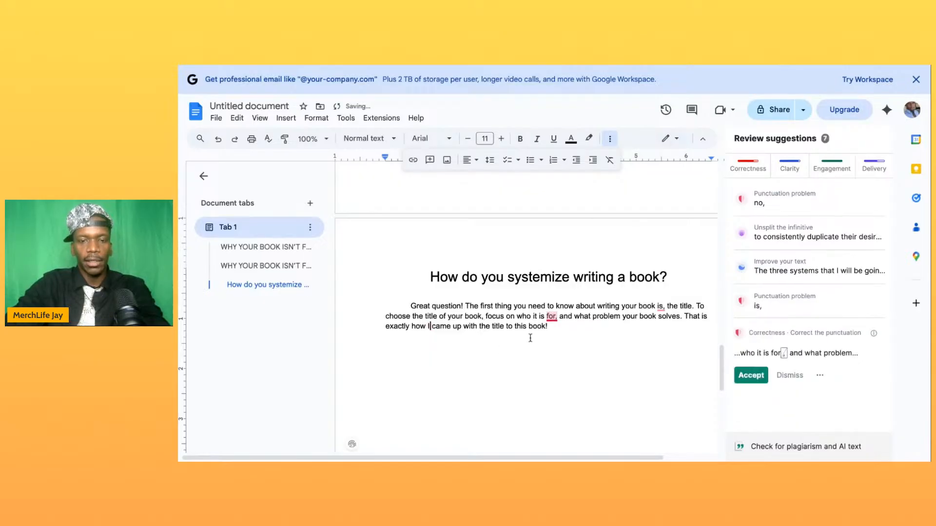
pyautogui.write('I')
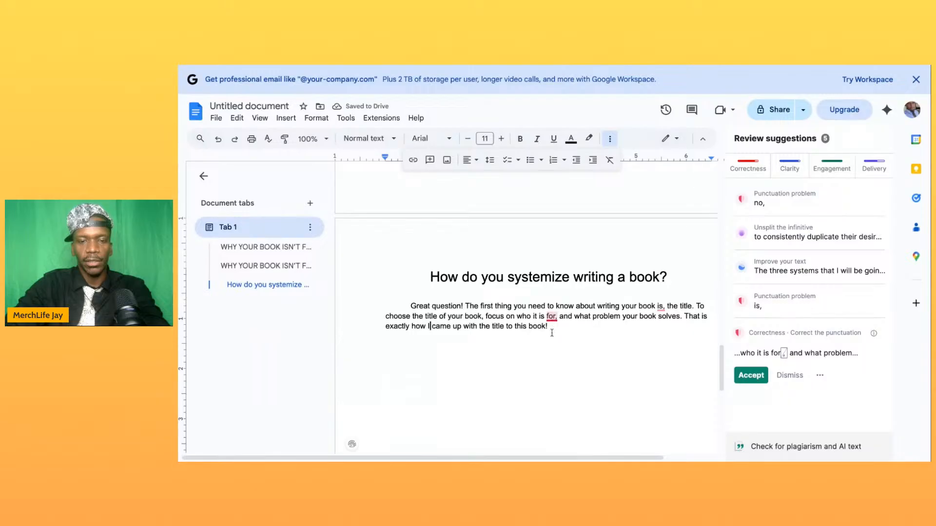
# - Start a second paragraph below a gap in the chapter, beginning "The authors that i tend to work with have alot of passion for writing"
pyautogui.press('Return')
pyautogui.press('Return')
pyautogui.press('Return')
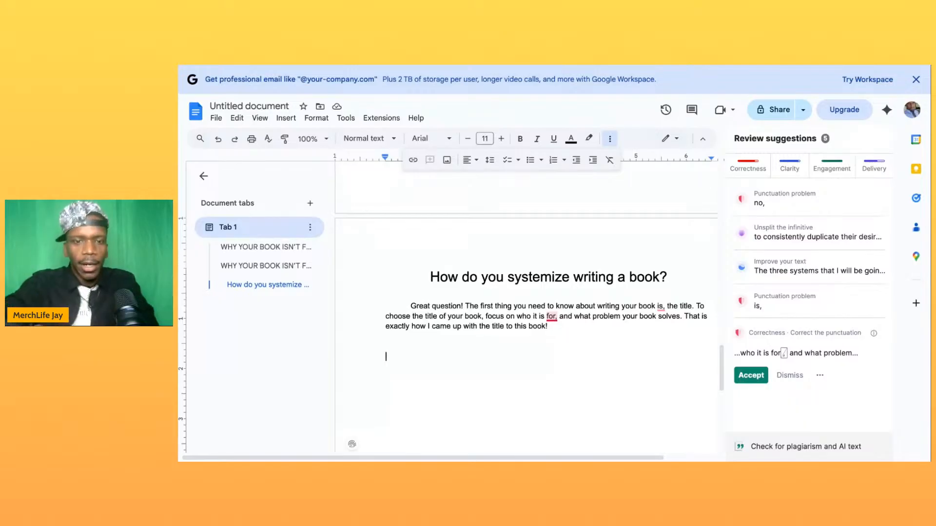
pyautogui.click(521, 357)
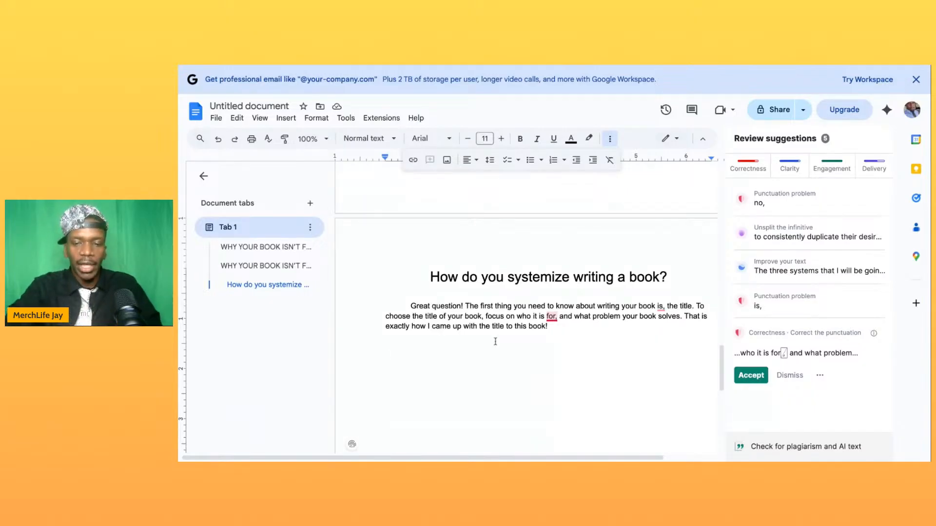
pyautogui.scroll(1, 552, 316)
pyautogui.scroll(4, 553, 316)
pyautogui.scroll(-8, 536, 292)
pyautogui.scroll(2, 529, 265)
pyautogui.click(512, 286)
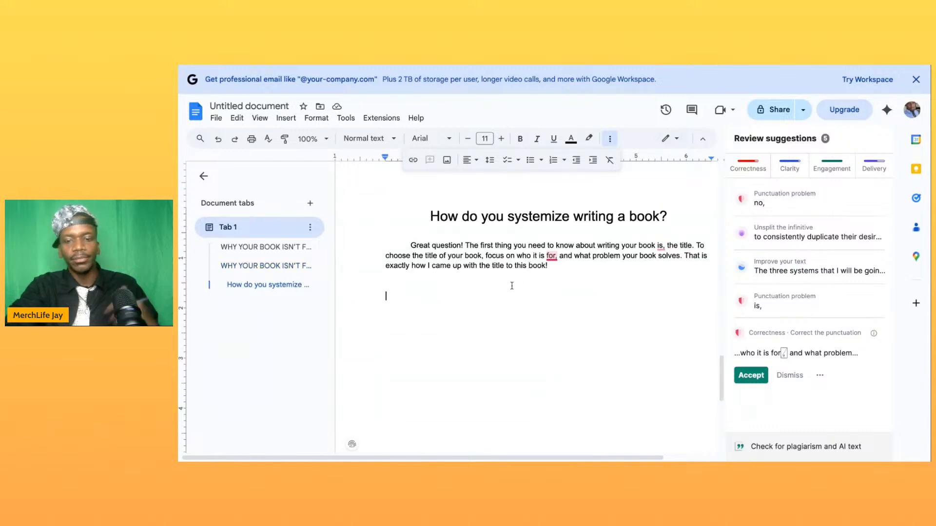
pyautogui.press('Return')
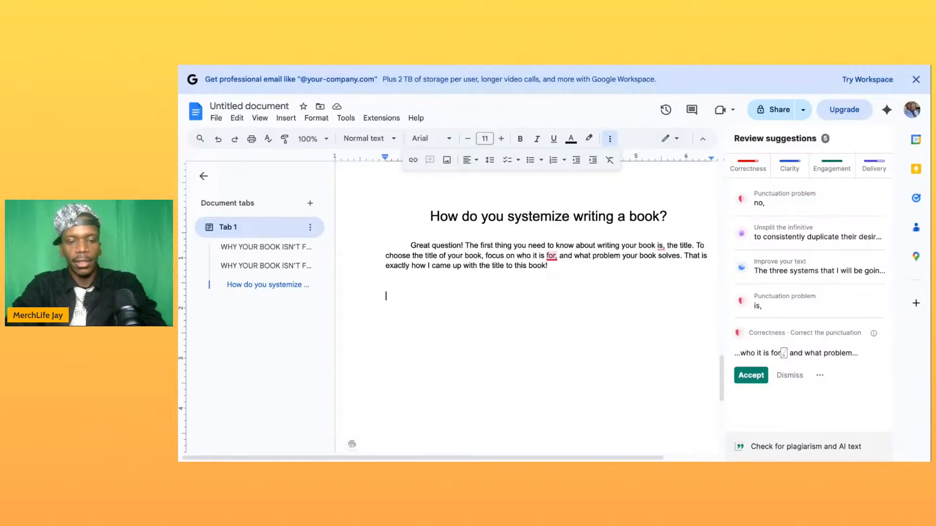
pyautogui.write('The authors that i te')
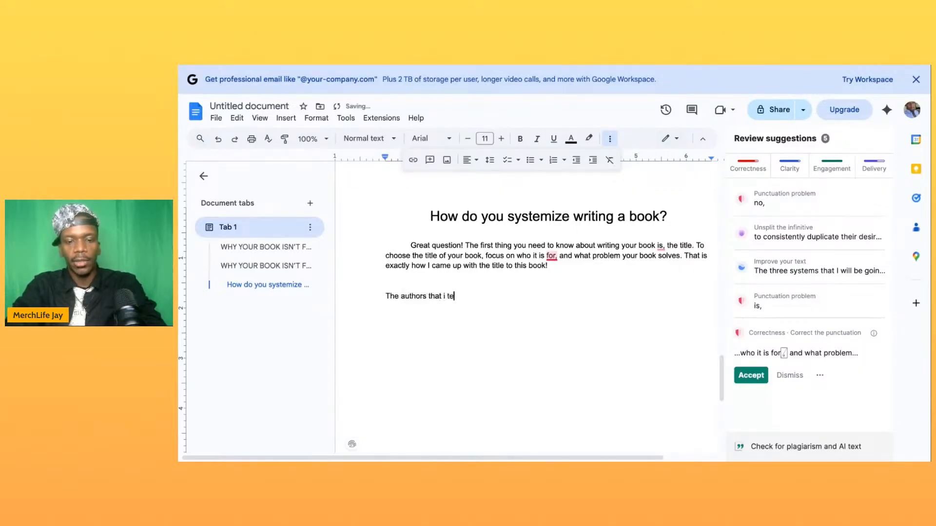
pyautogui.write('nd to wo')
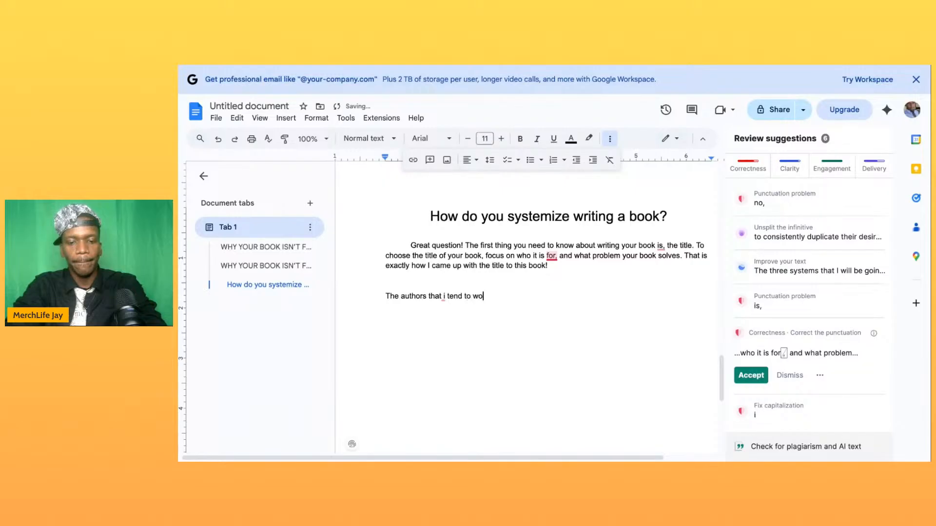
pyautogui.write('rk with have al')
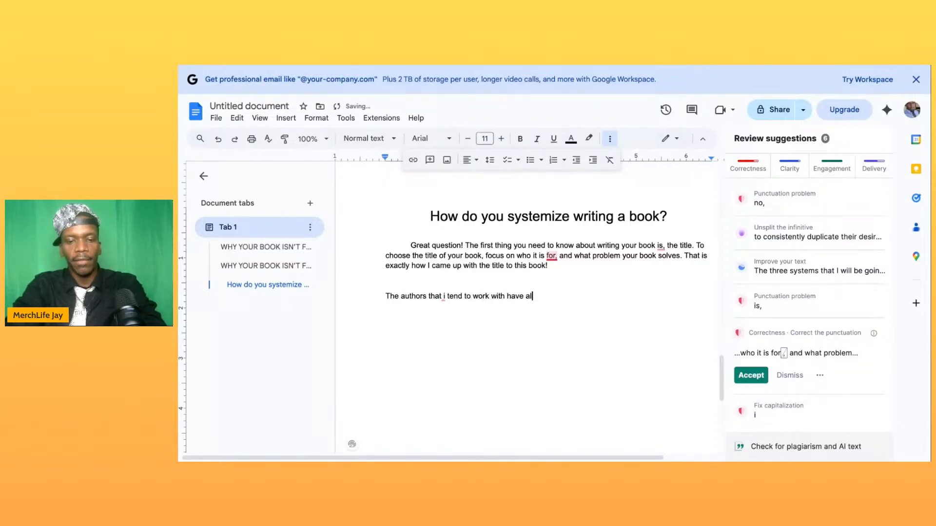
pyautogui.write('ot of pas')
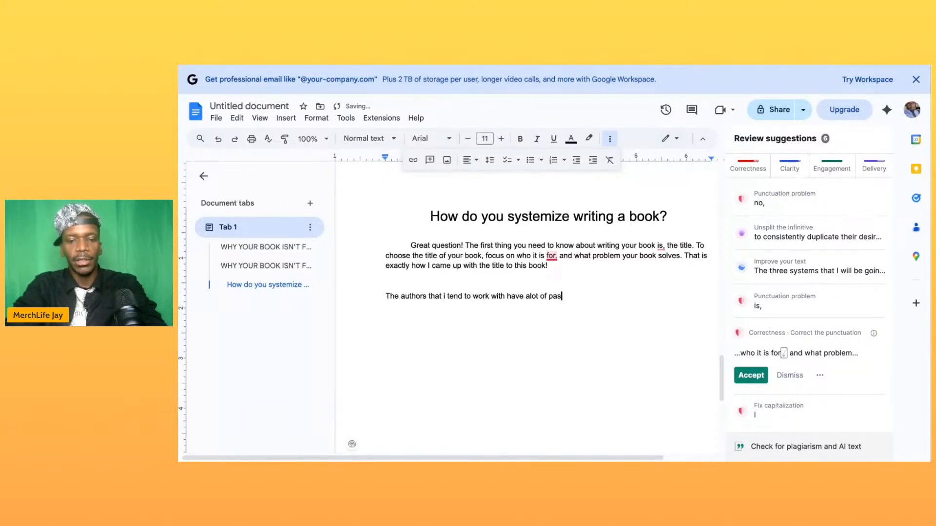
pyautogui.write('sion for writing')
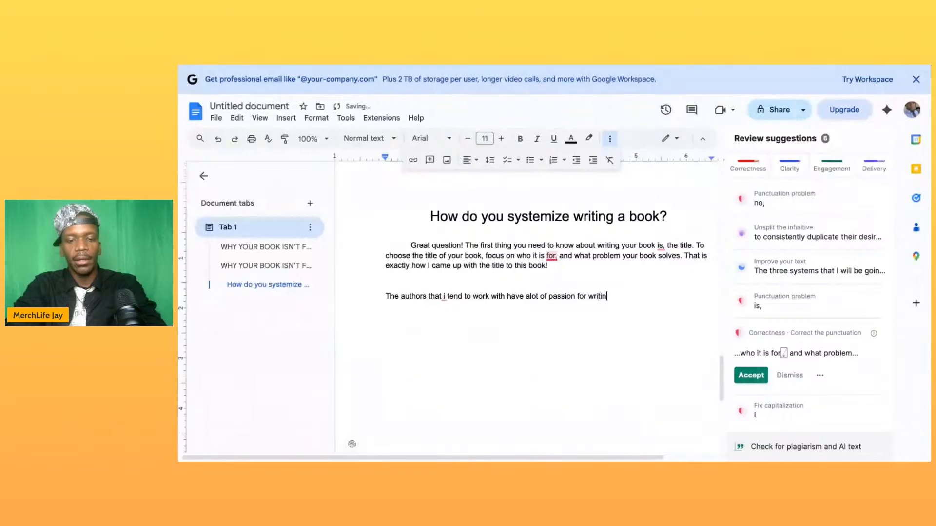
# - Finish the sentence with ", but not alot of know how on the execution of each step to becoming a best seller."
pyautogui.press('BackSpace')
pyautogui.press('BackSpace')
pyautogui.write('g, but not alot of know how on the execution of ')
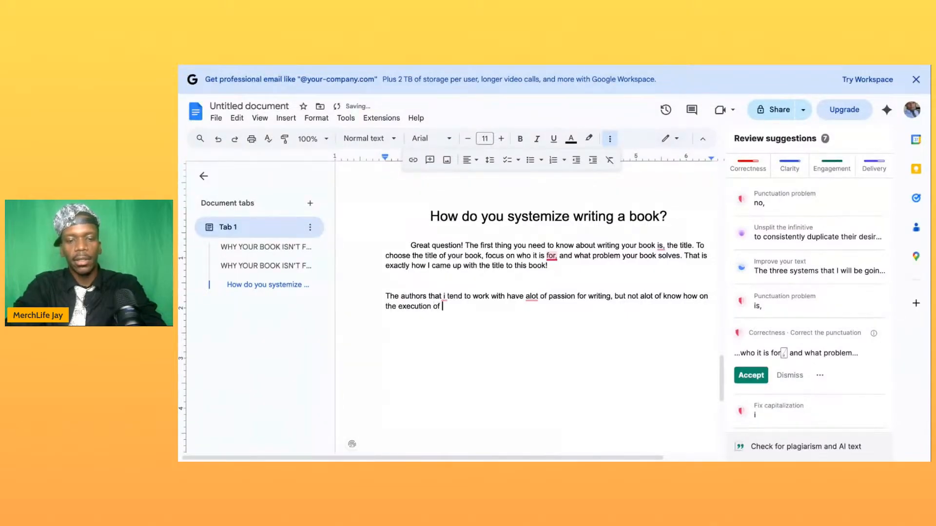
pyautogui.write('each ste')
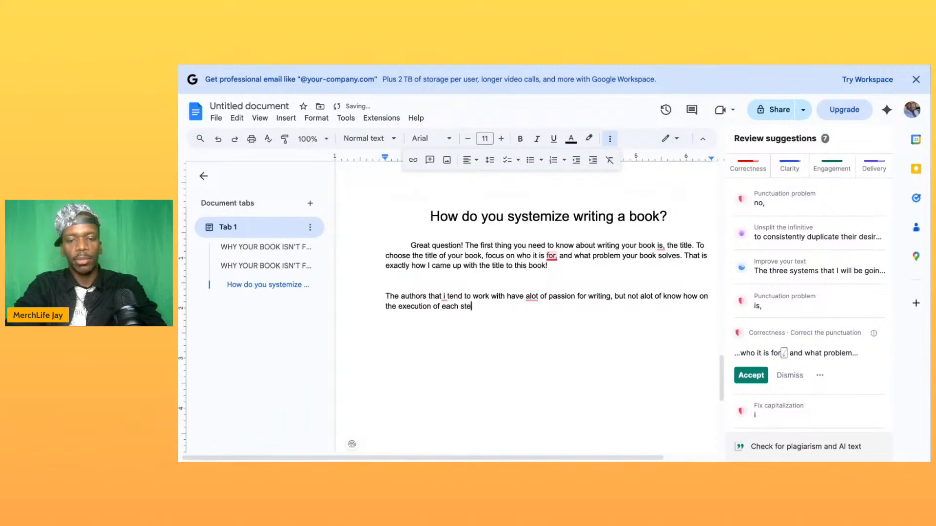
pyautogui.write('p to be')
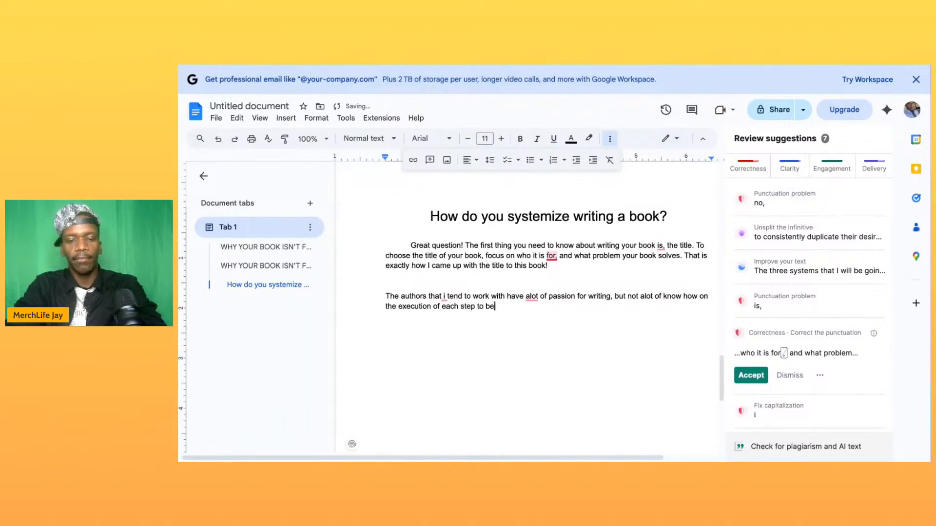
pyautogui.write('coming a best ')
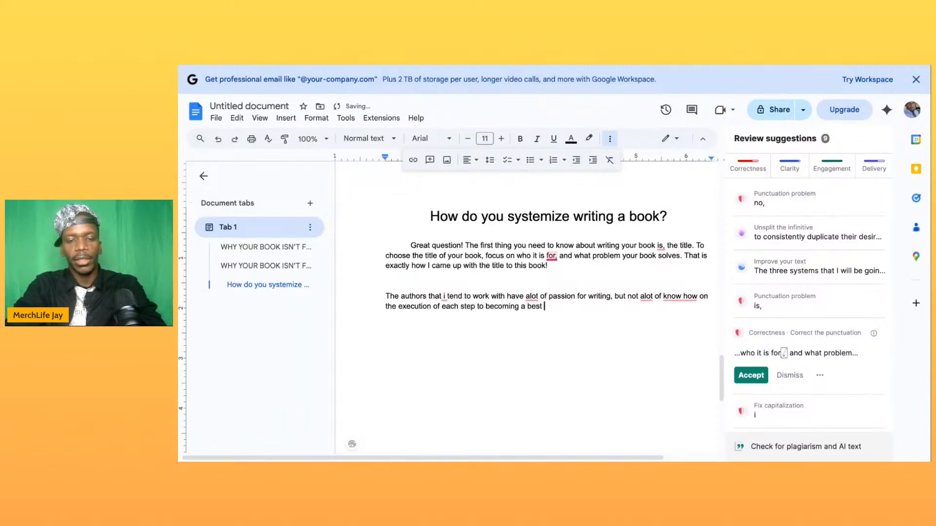
pyautogui.write('seller. Wh')
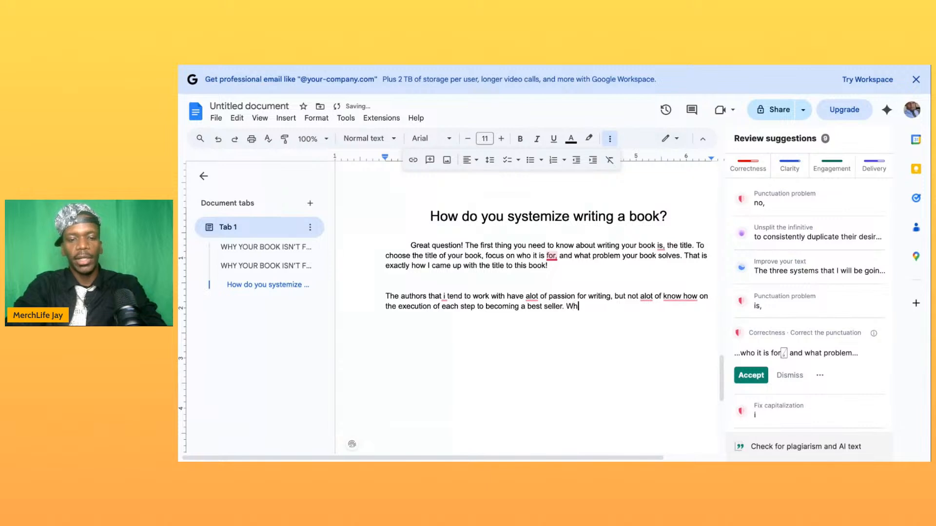
pyautogui.write('en asked ')
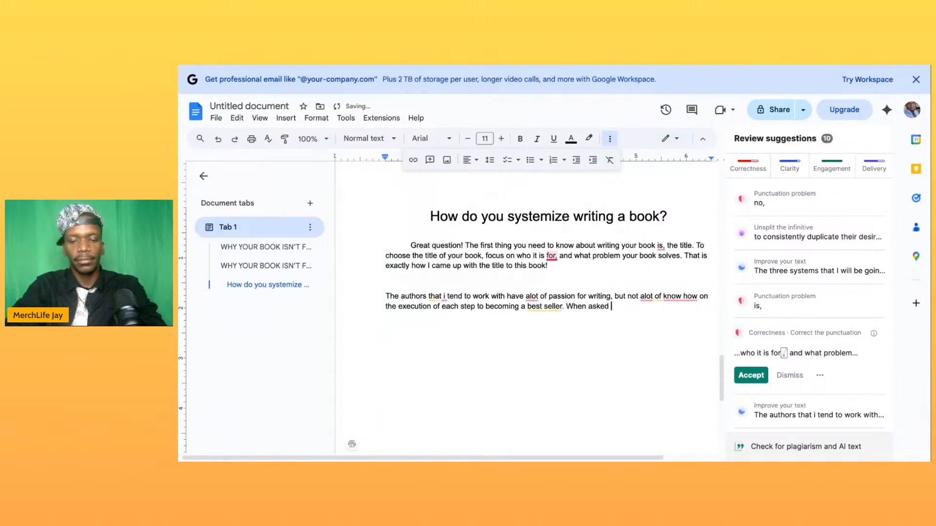
pyautogui.write('"what is ')
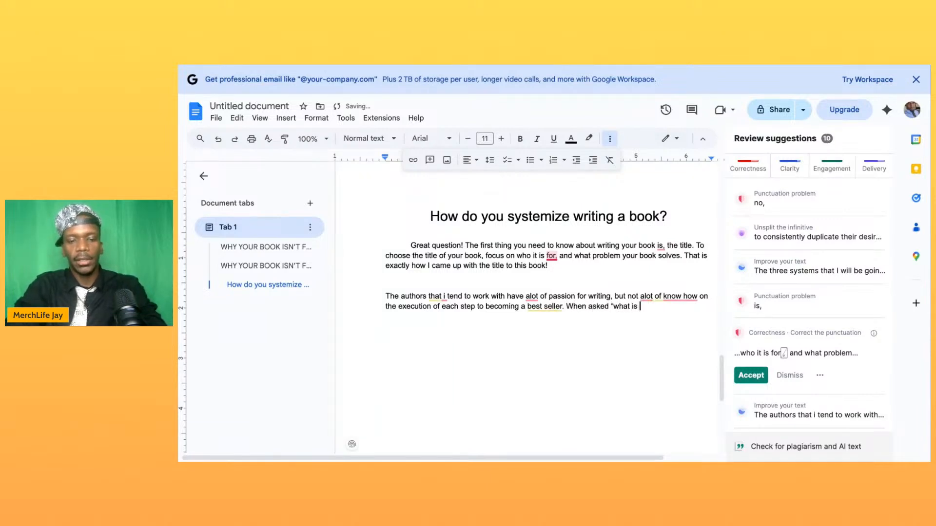
pyautogui.write('your goal for')
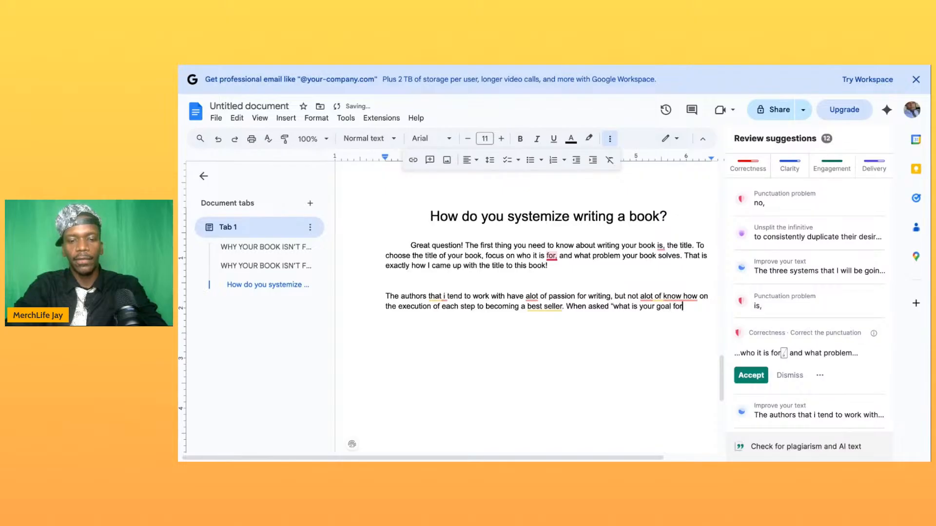
pyautogui.write(' your book')
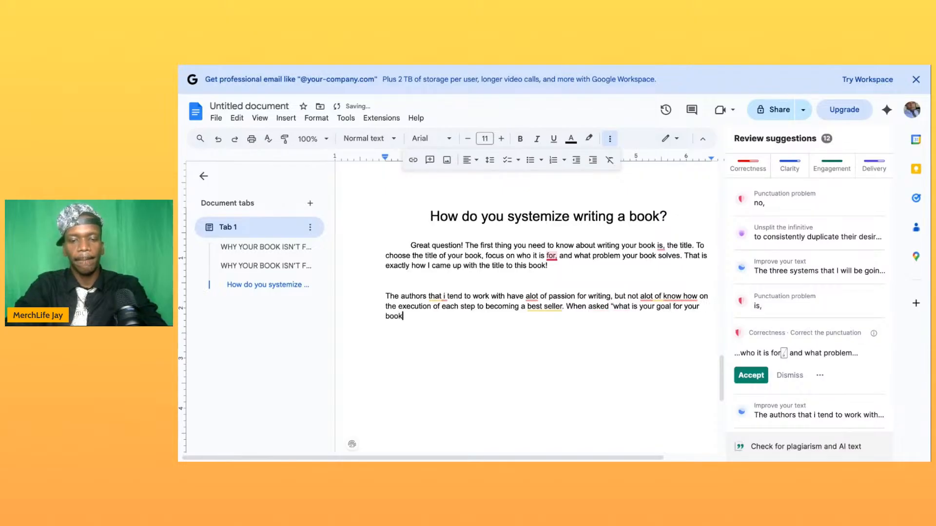
pyautogui.write(',')
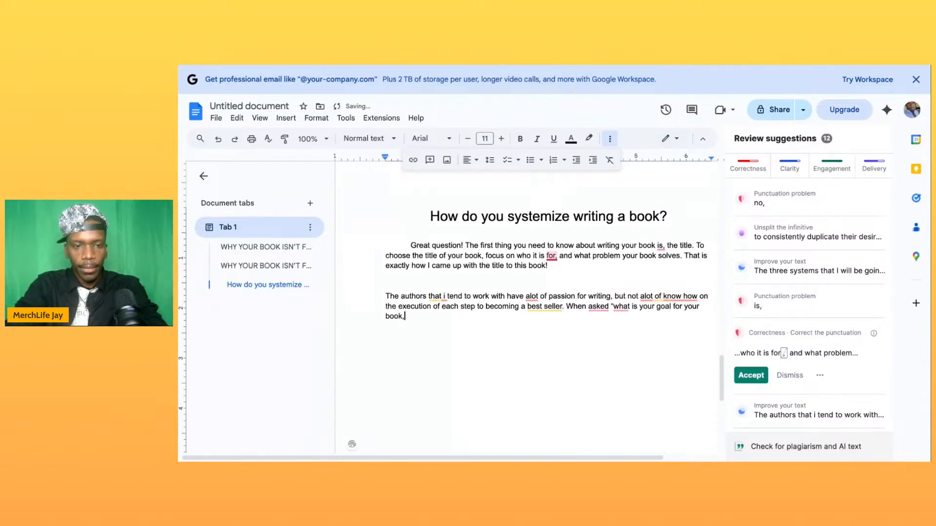
# - Add the lead-in 'When asked "What is your goal for your book?"' after that sentence, with "What" capitalized
pyautogui.press('BackSpace')
pyautogui.press('BackSpace')
pyautogui.write('?"')
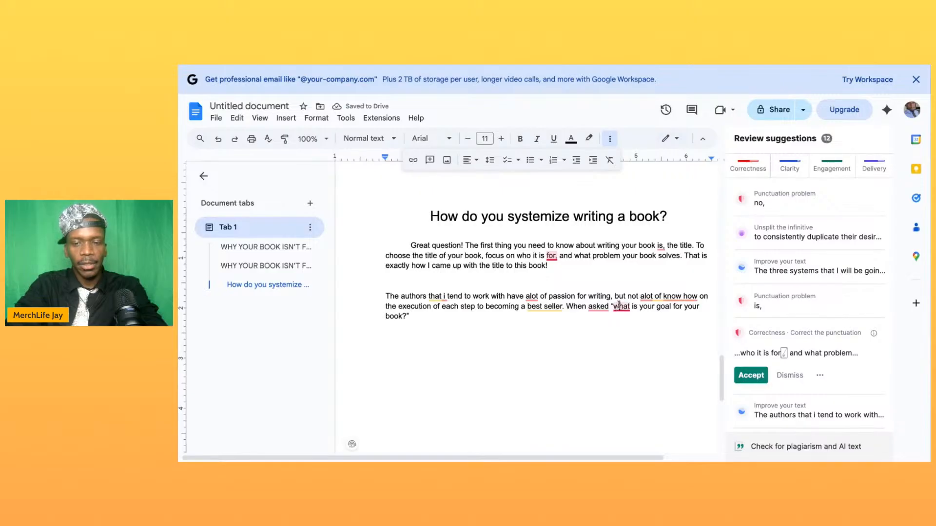
pyautogui.click(619, 306)
pyautogui.press('BackSpace')
pyautogui.write('W')
# - Complete the "When asked" sentence with "most authors either don't know or they haven't even thought that far yet."
pyautogui.click(419, 314)
pyautogui.write('most authors eit')
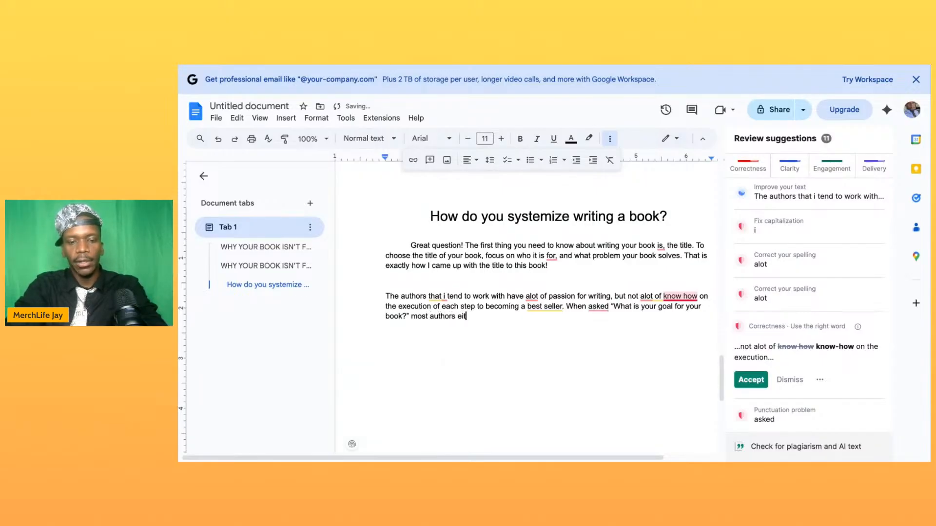
pyautogui.write("her don'")
pyautogui.write('t kno')
pyautogui.write('w or the')
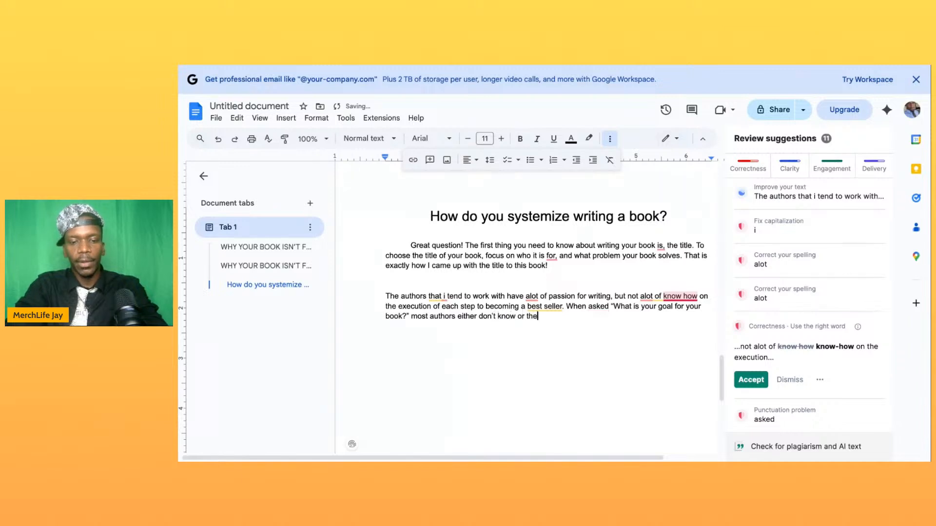
pyautogui.write('y haven')
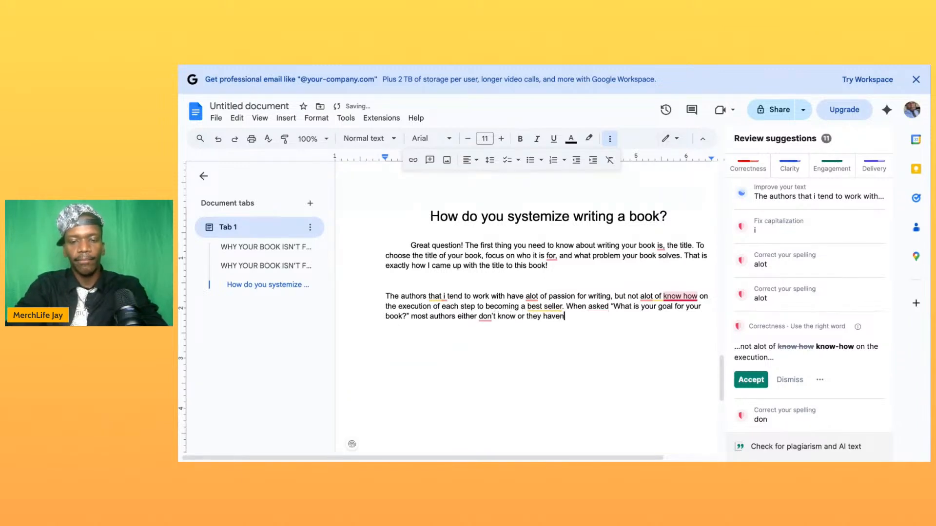
pyautogui.write("'t eve")
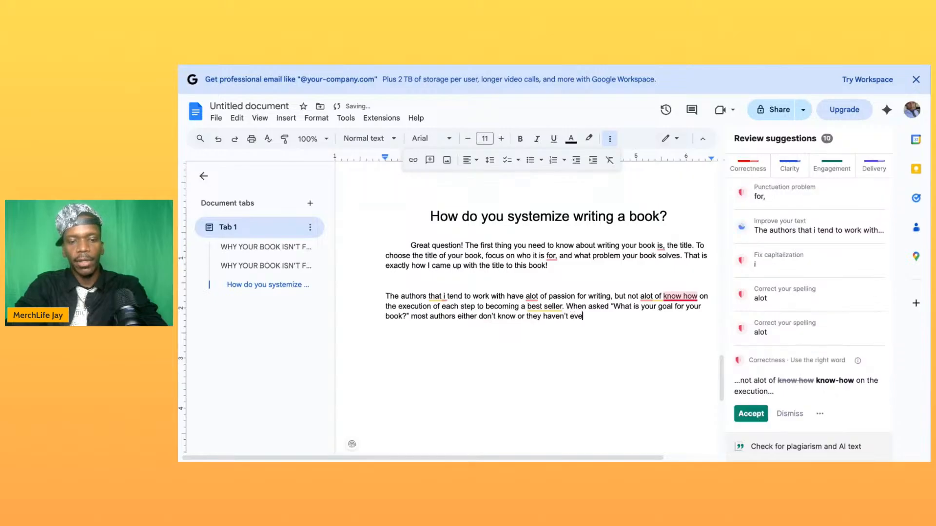
pyautogui.write('n thought th')
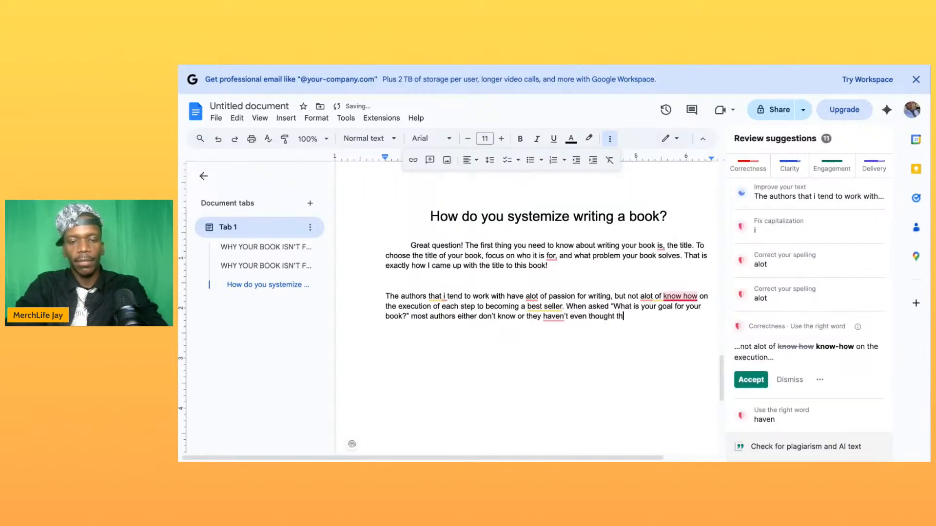
pyautogui.write('at far yet.')
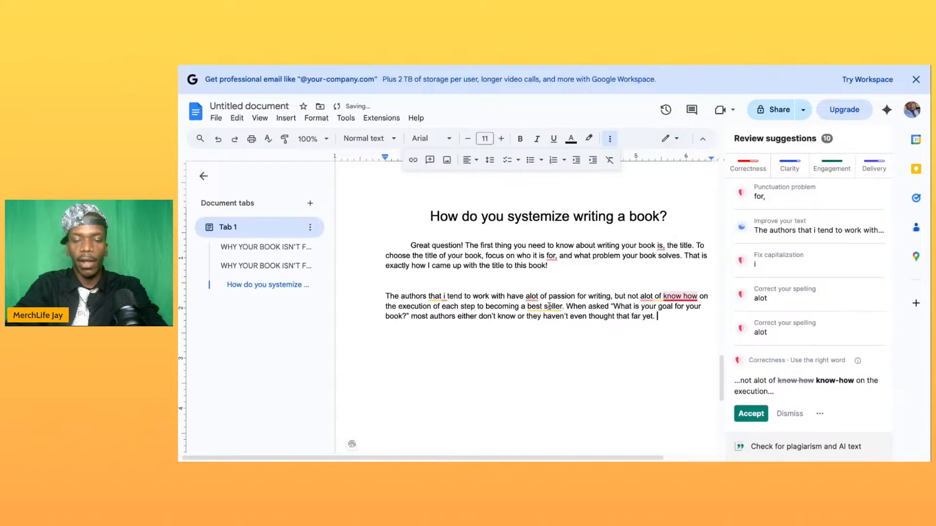
# - Hyphenate "know how" as "know-how" in the second paragraph
pyautogui.click(682, 296)
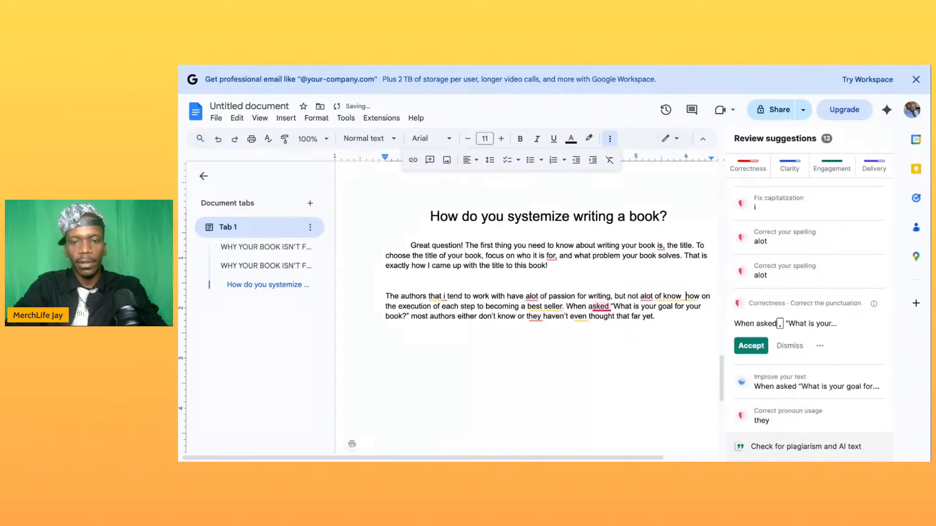
pyautogui.press('BackSpace')
pyautogui.write('-')
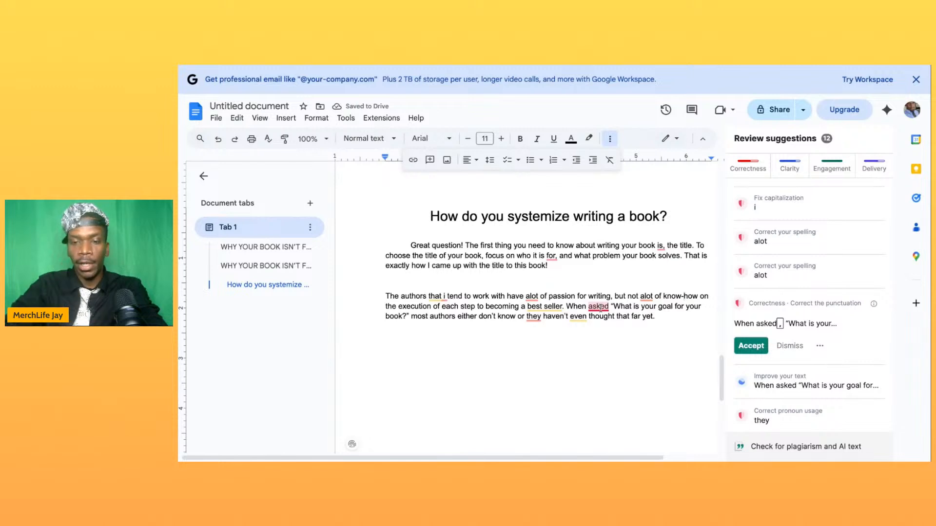
# - Add the suggested comma after "When asked" and correct the first "alot" in the paragraph to "a lot"
pyautogui.click(750, 346)
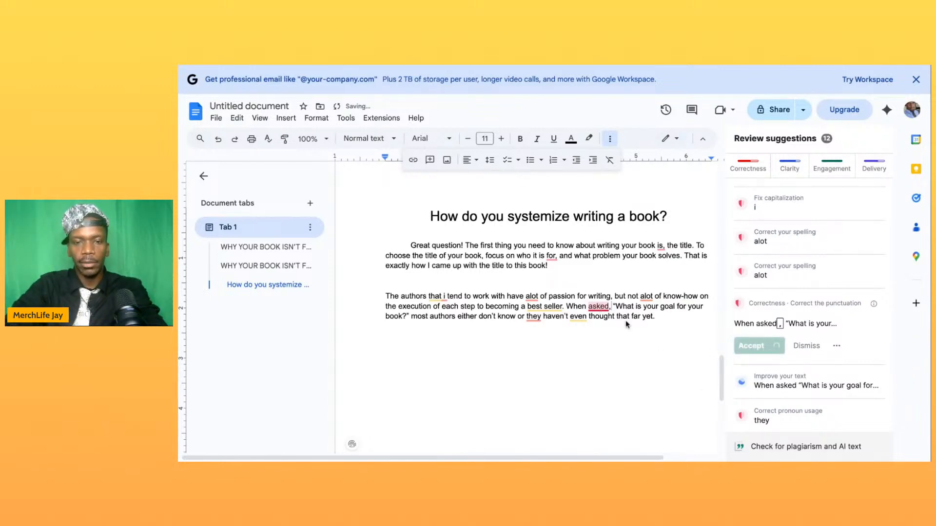
pyautogui.click(529, 296)
pyautogui.click(533, 317)
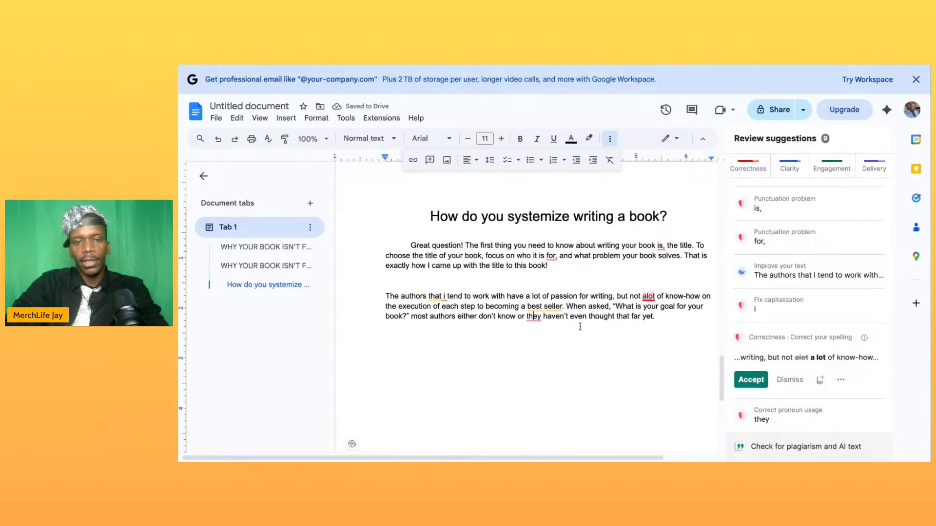
# - Hyphenate "best seller" as "best-seller" and insert a comma after "or" in "don't know or they haven't"
pyautogui.click(542, 307)
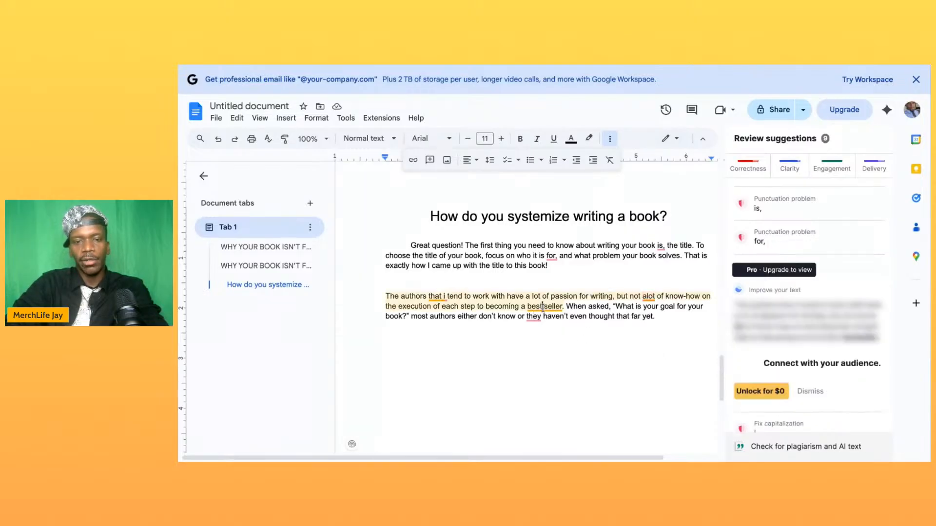
pyautogui.write('-')
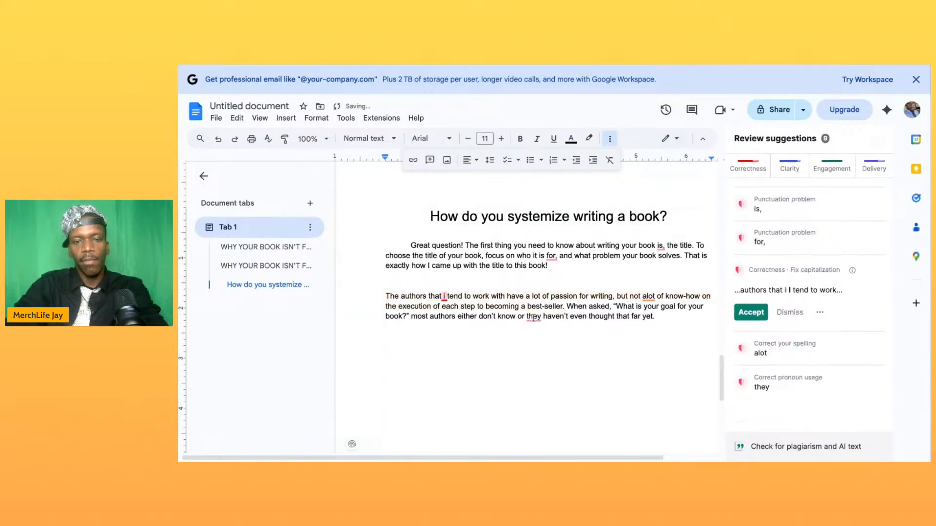
pyautogui.click(522, 319)
pyautogui.write(',')
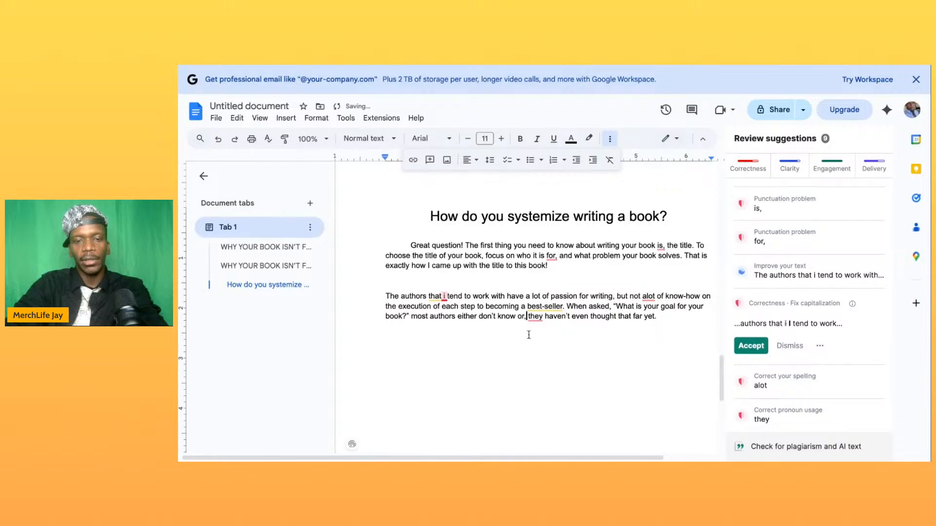
# - Add a new line below the second paragraph and capitalize the pronoun "I" in "I tend to work with"
pyautogui.click(664, 322)
pyautogui.press('Return')
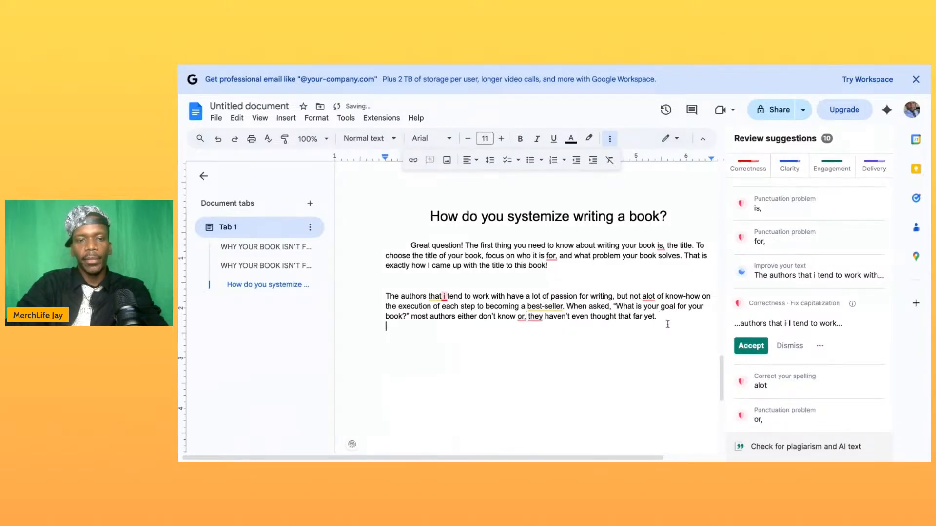
pyautogui.click(444, 296)
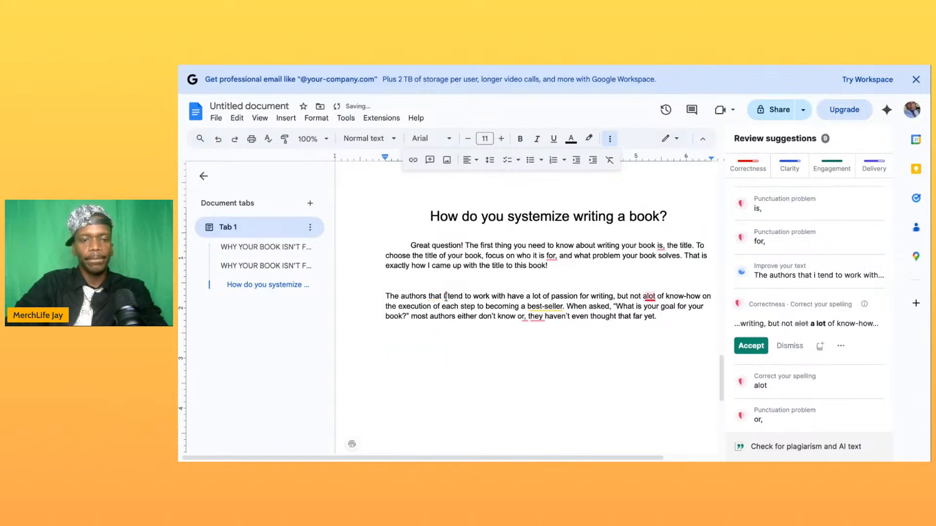
pyautogui.press('BackSpace')
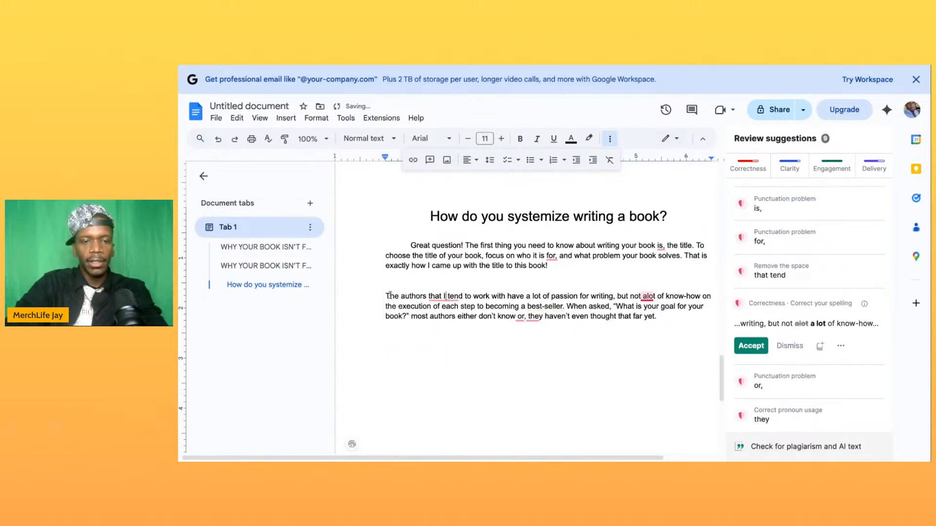
# - Indent the first line of the second paragraph and delete "that" after "The authors"
pyautogui.click(388, 296)
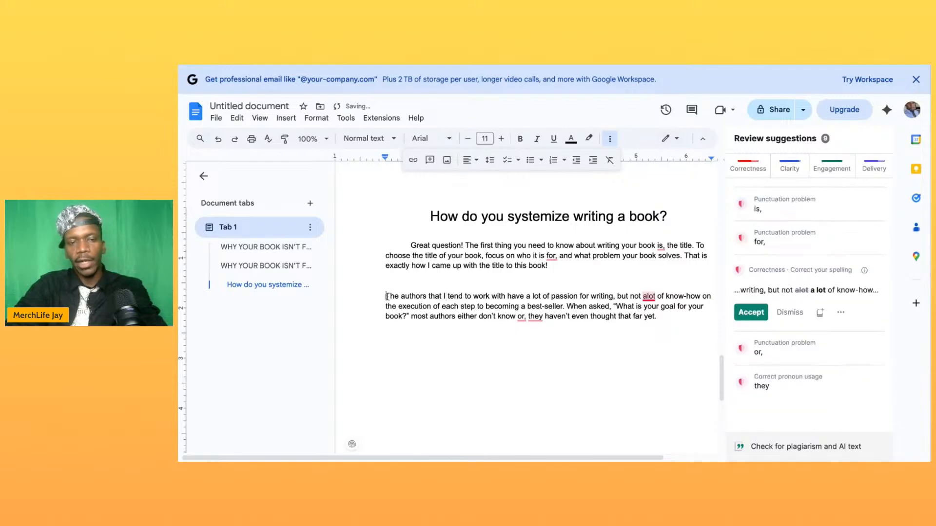
pyautogui.press('Tab')
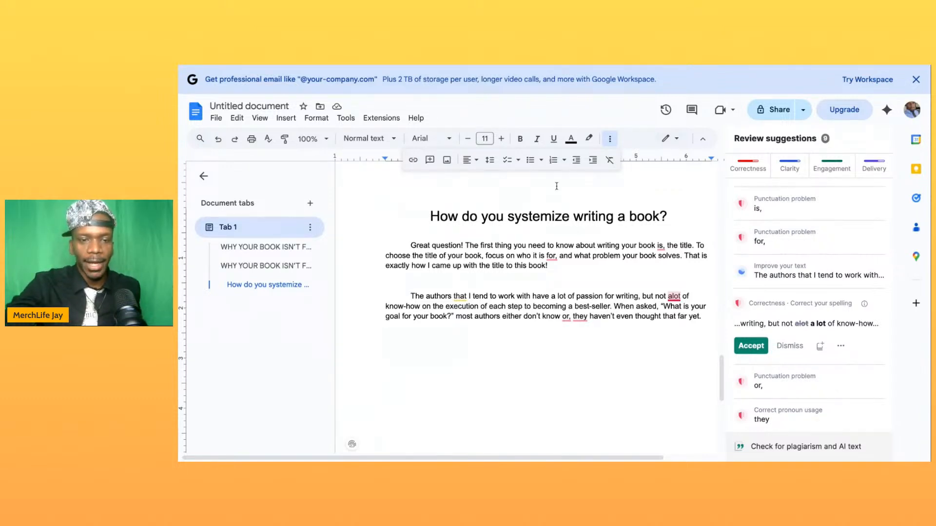
pyautogui.doubleClick(460, 297)
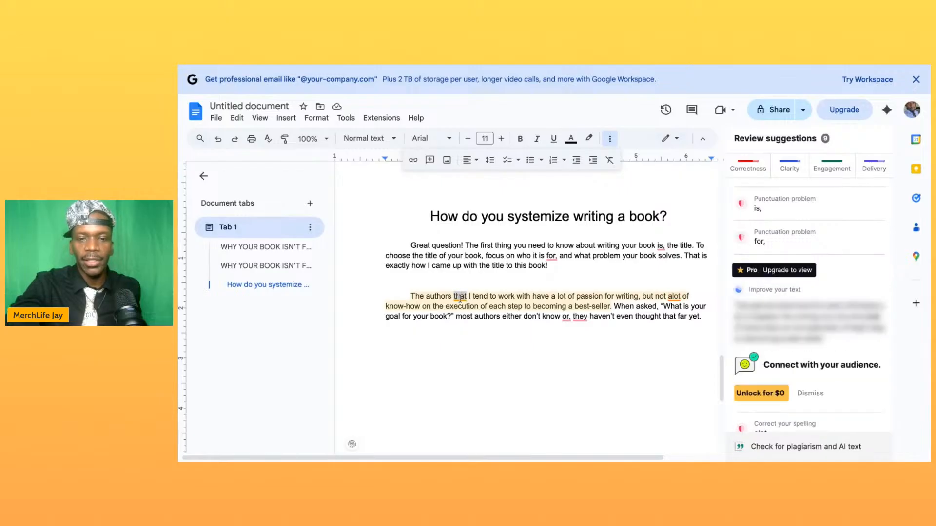
pyautogui.press('BackSpace')
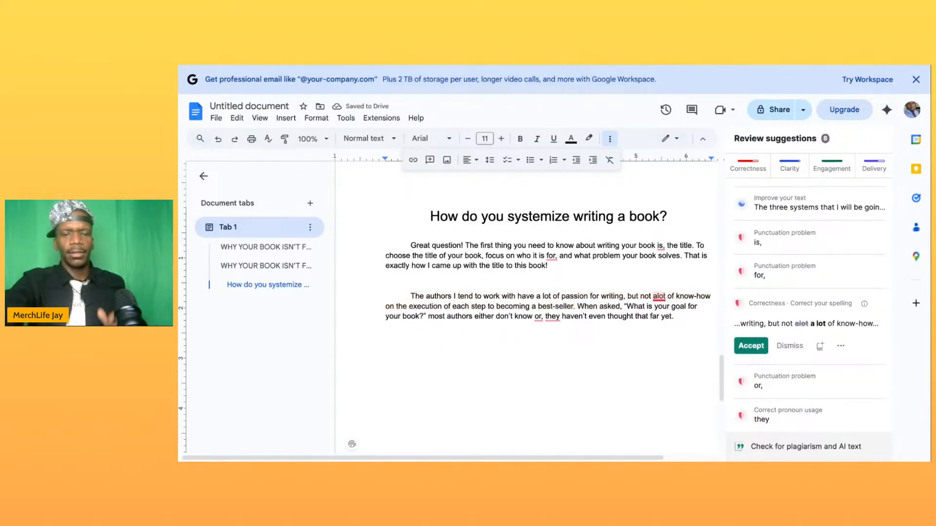
# - Insert a comma after "I tend to work with" and correct the remaining "alot" to "a lot"
pyautogui.click(516, 298)
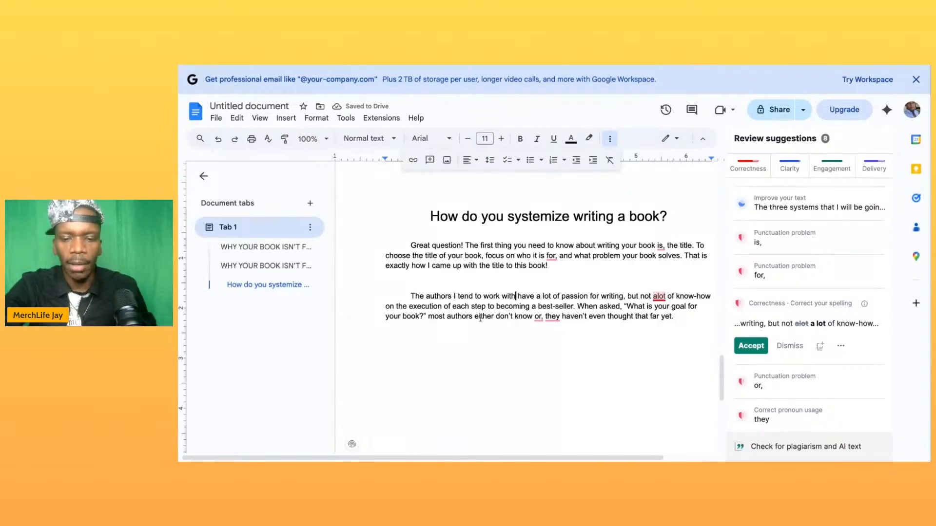
pyautogui.write(',')
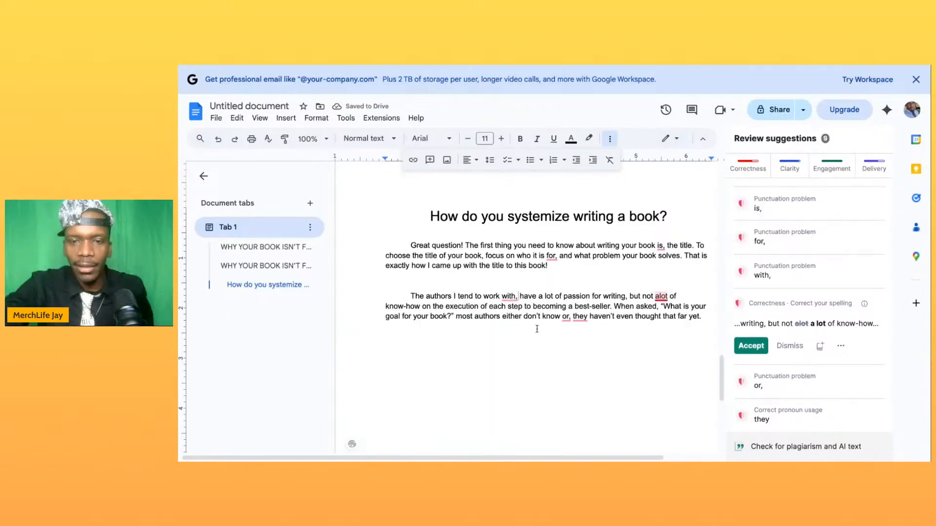
pyautogui.click(660, 295)
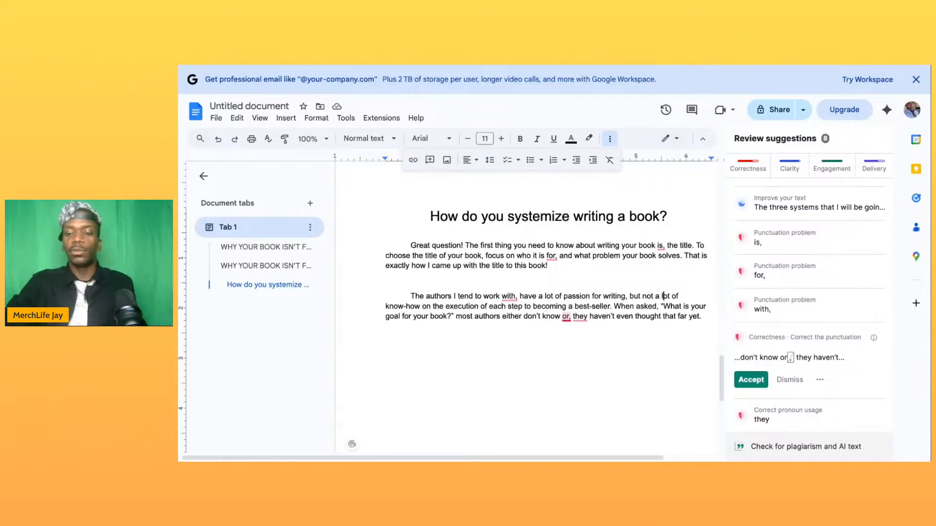
# - Start a third paragraph reading "Discovering the problem that your book solves should be easy when you"
pyautogui.click(700, 325)
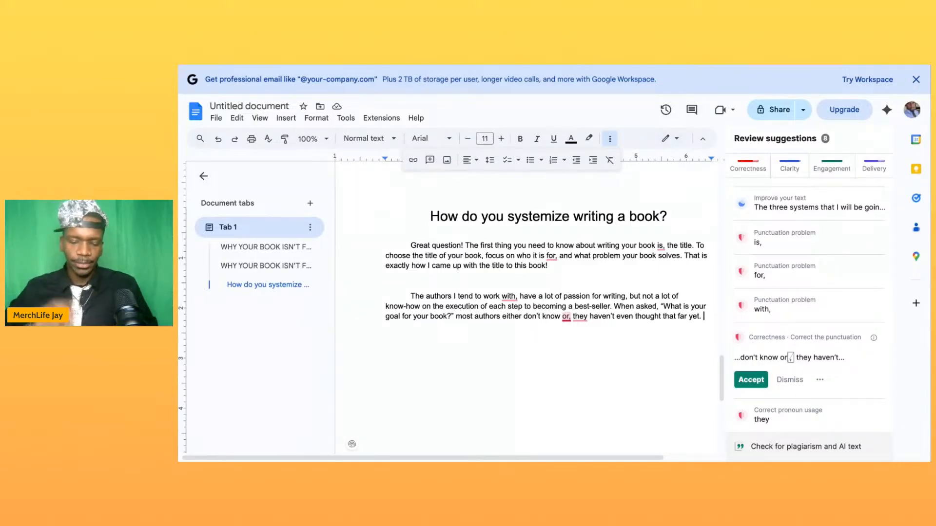
pyautogui.press('Return')
pyautogui.write('Discovering the problem that your book solves shoiu;ld')
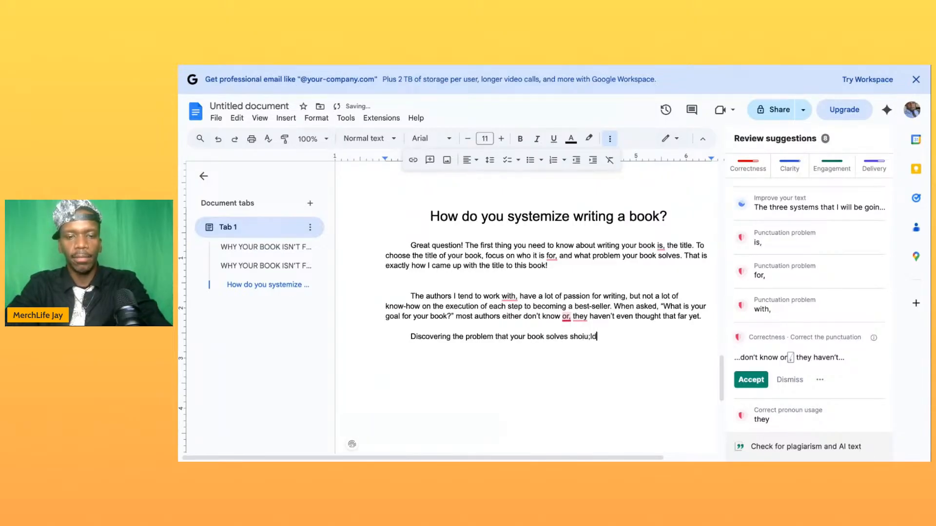
pyautogui.press('BackSpace')
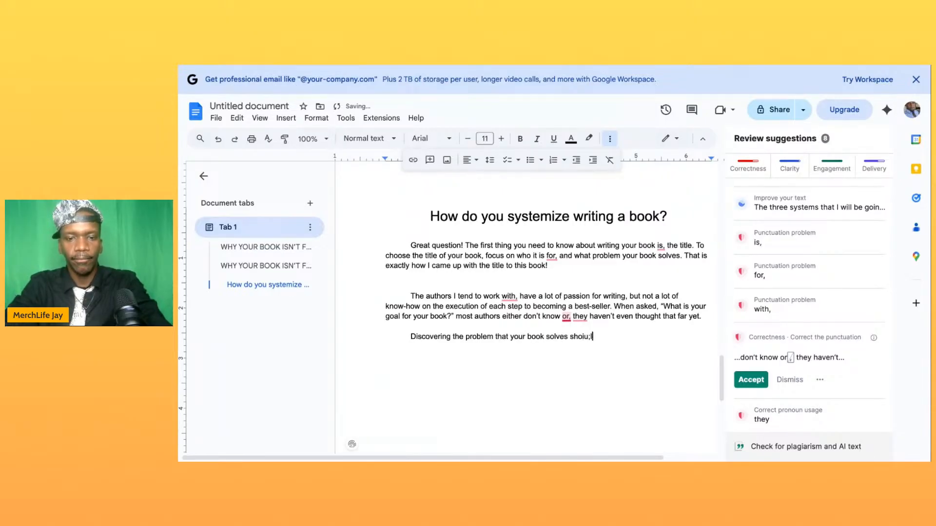
pyautogui.press('BackSpace')
pyautogui.write('u')
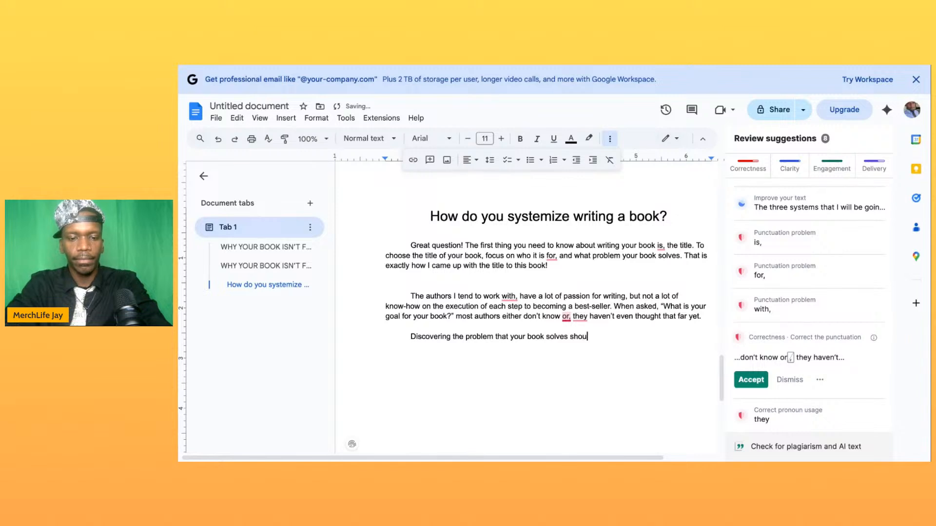
pyautogui.write('ld be easy w')
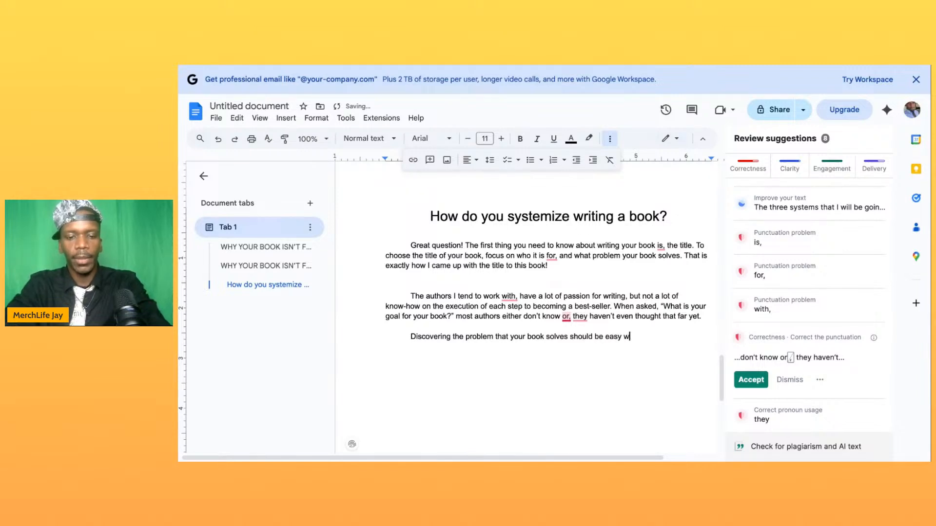
pyautogui.write('hen you think')
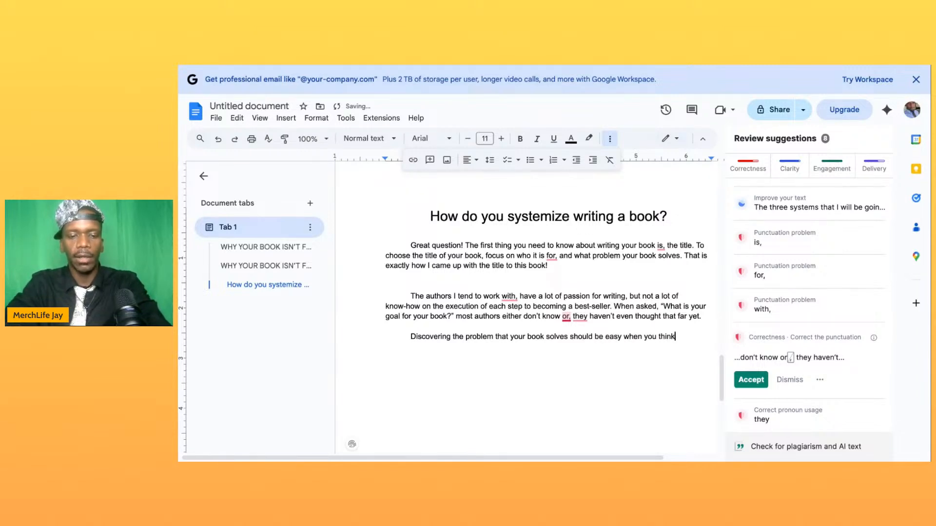
pyautogui.write(' of a pro')
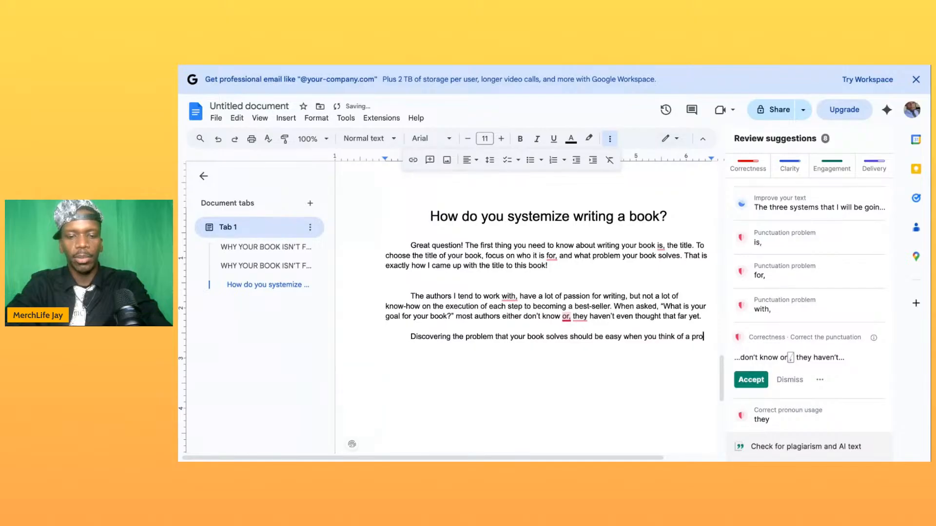
pyautogui.write('blem that you')
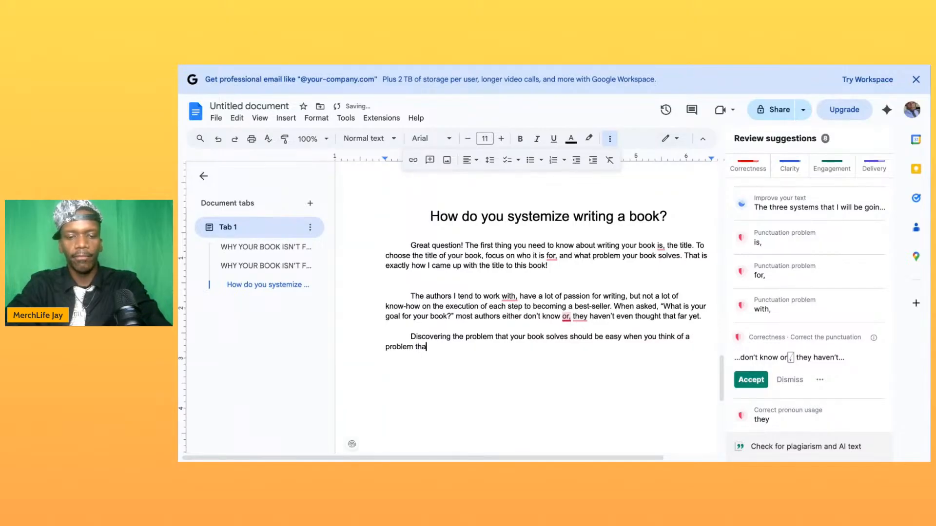
pyautogui.write('r audi')
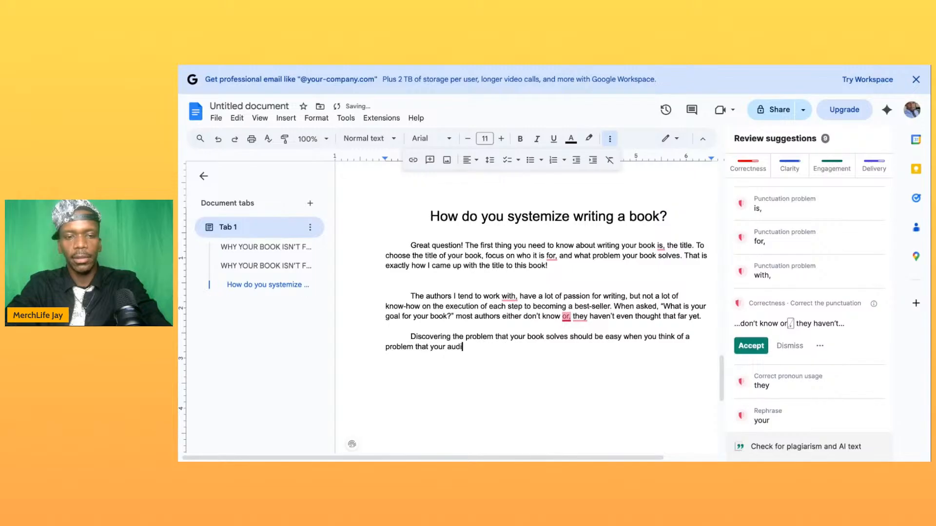
pyautogui.write('ence (')
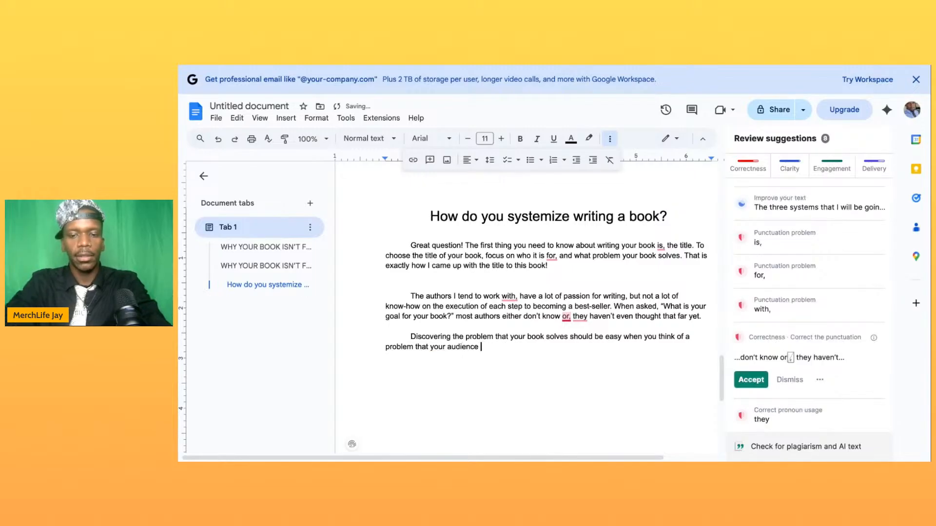
pyautogui.write('who it')
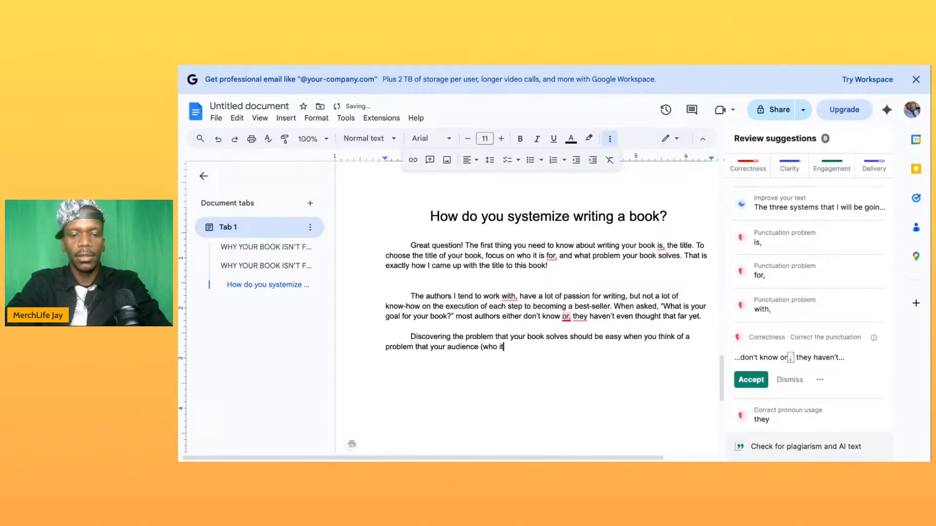
pyautogui.write(' is for)')
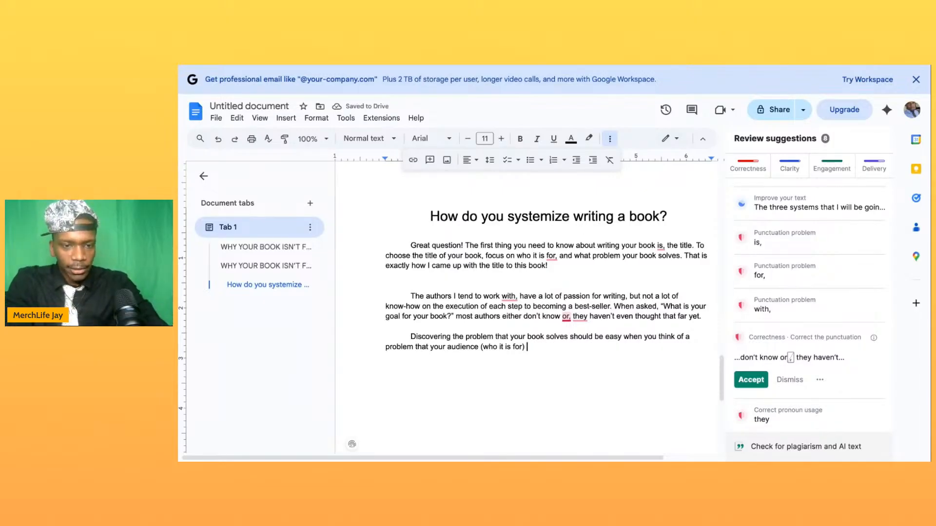
# - Finish the third paragraph's sentence with "and what they struggle with."
pyautogui.write('and what they struggle with.')
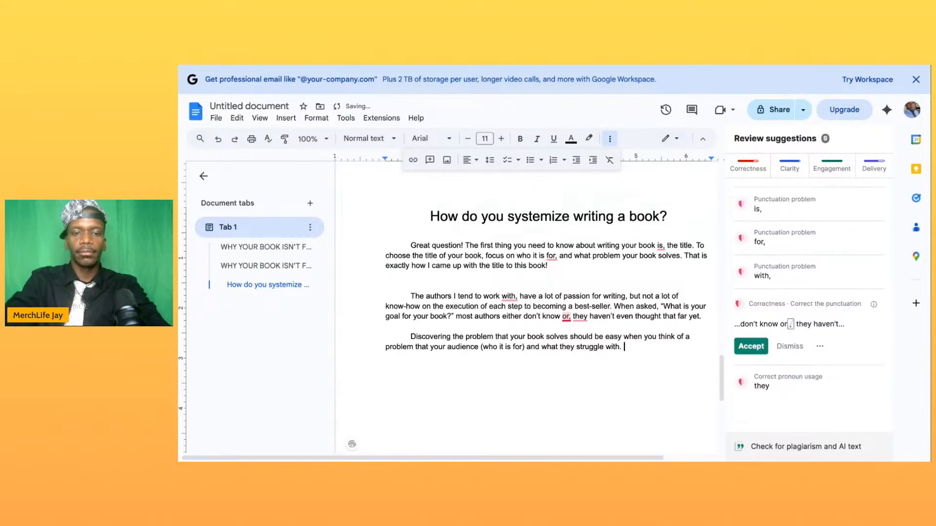
# - Start a fourth paragraph reading "The next thing you should focus on when writing your book is"
pyautogui.press('Return')
pyautogui.press('Return')
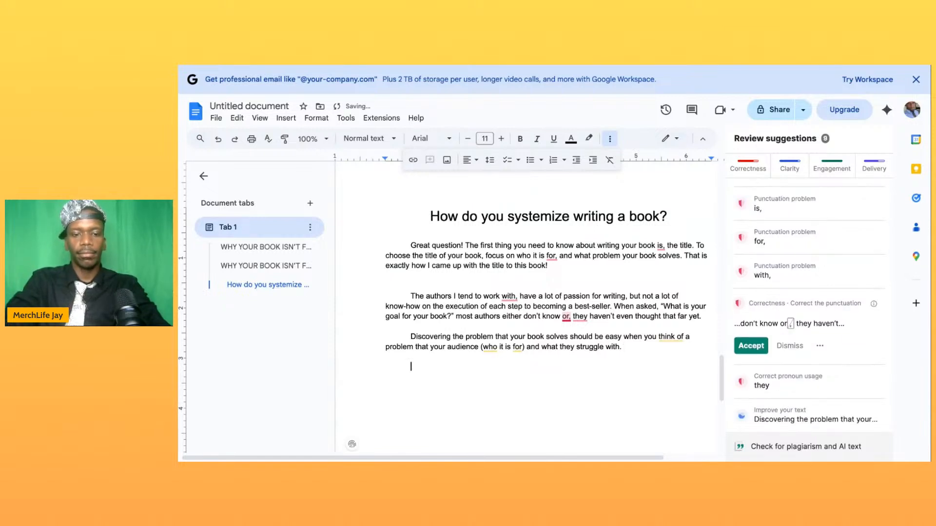
pyautogui.write('The ne')
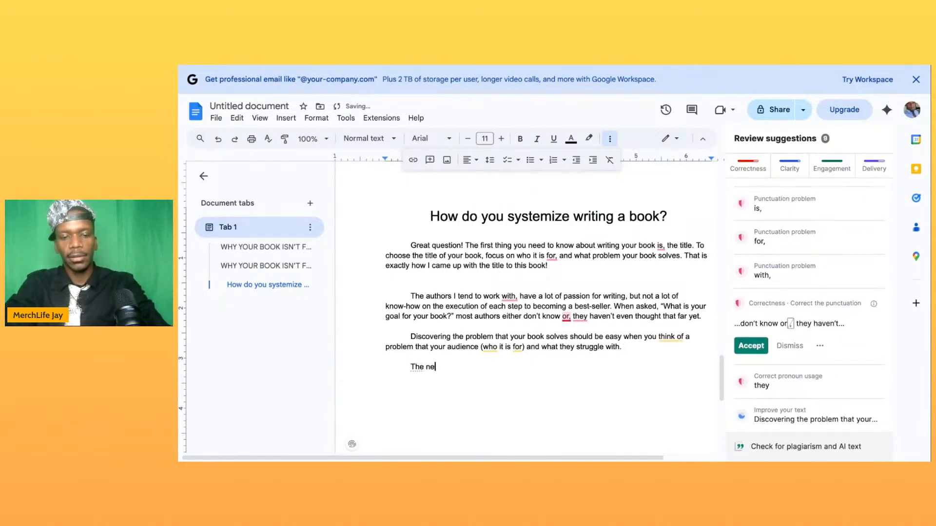
pyautogui.write('xt thing you ')
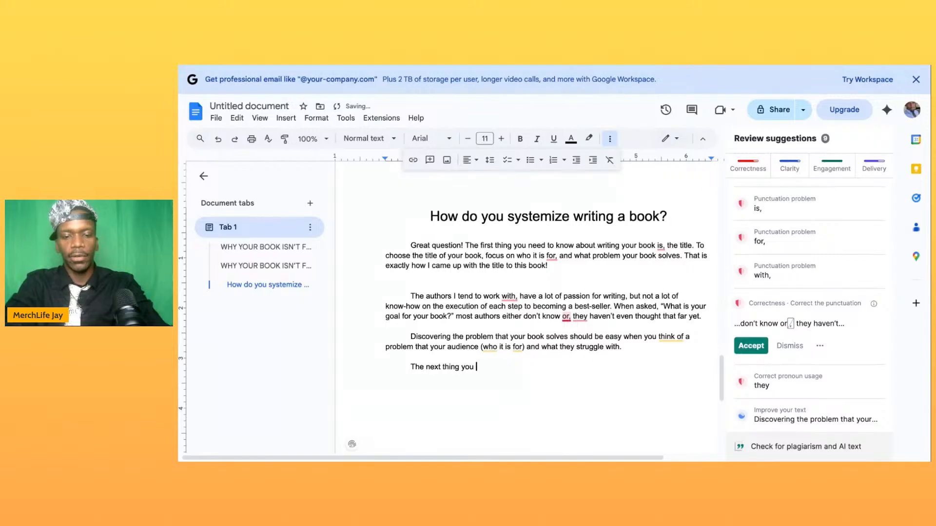
pyautogui.write('should fo')
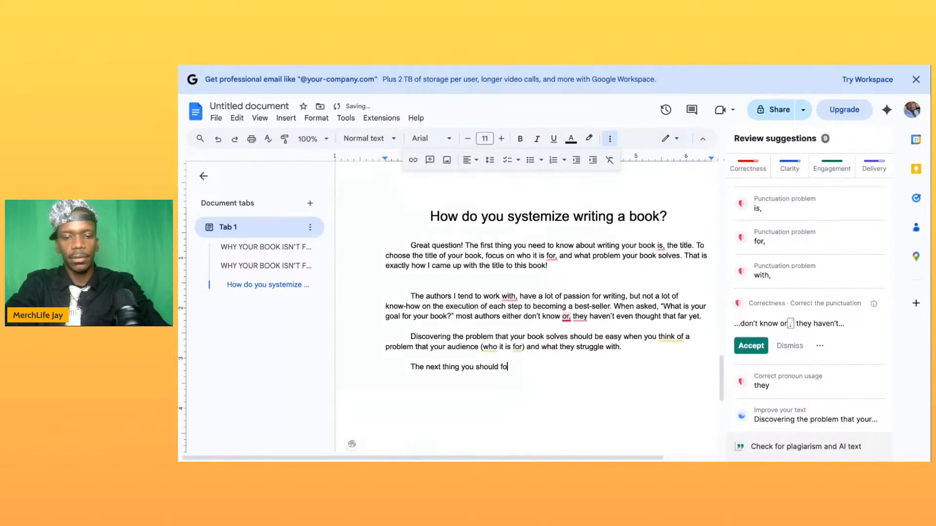
pyautogui.write('cus on when ')
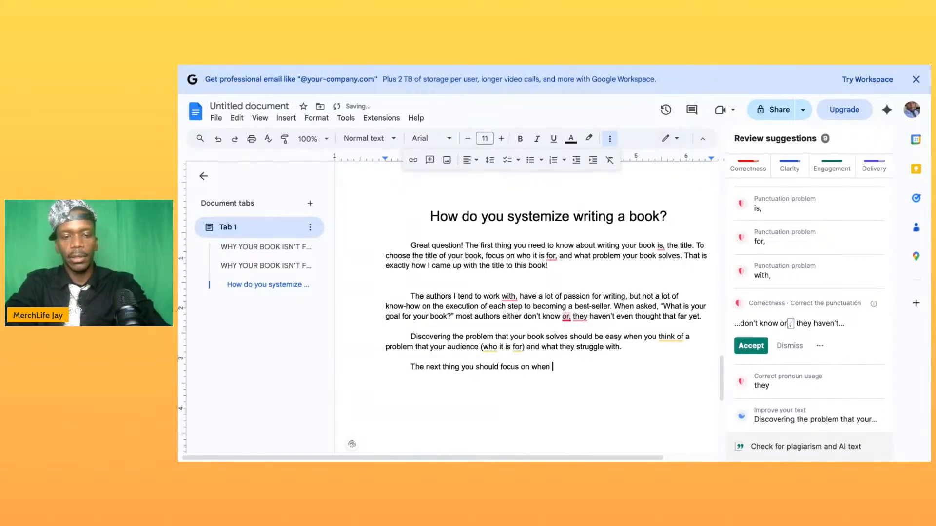
pyautogui.write('writing ')
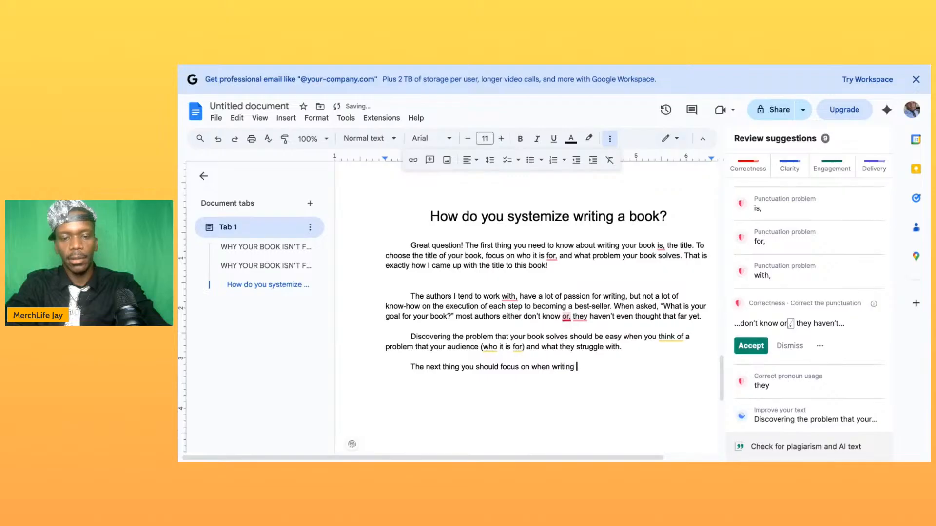
pyautogui.write('your book is ')
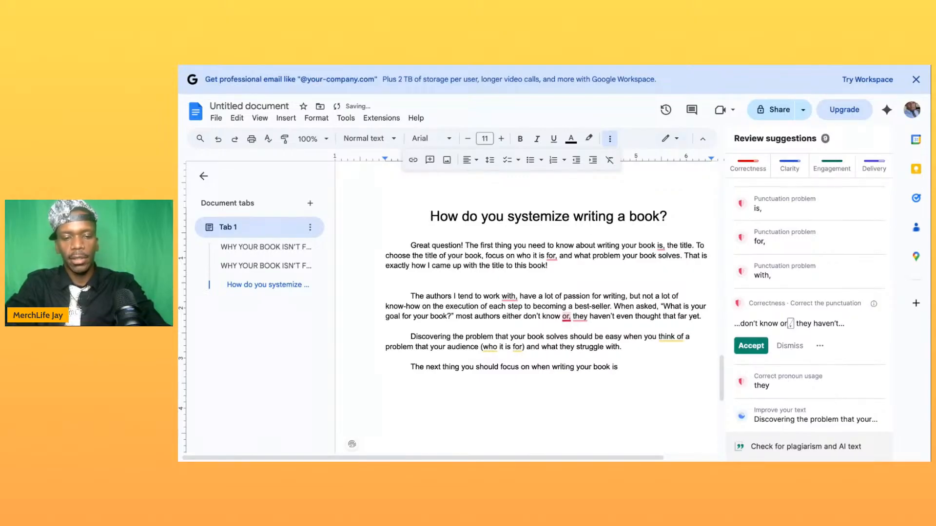
pyautogui.write('three to five ')
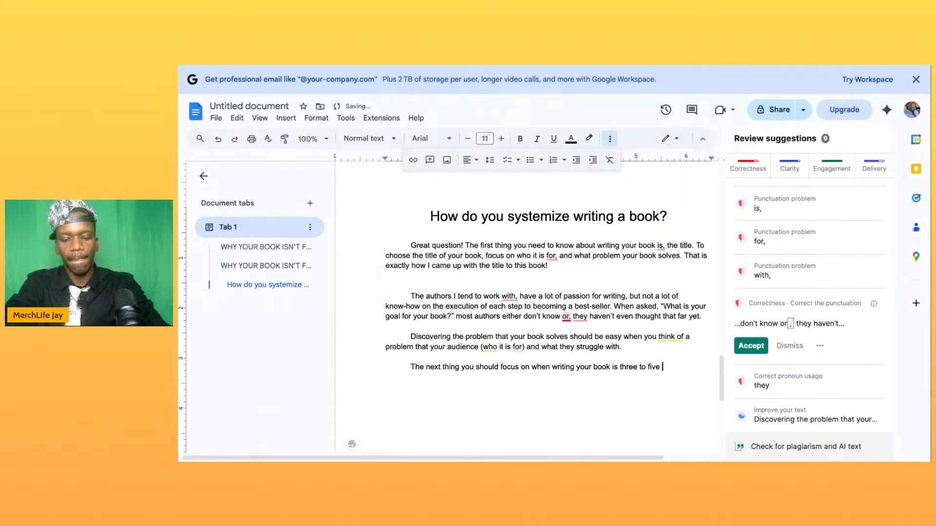
pyautogui.write('lessons or steps ')
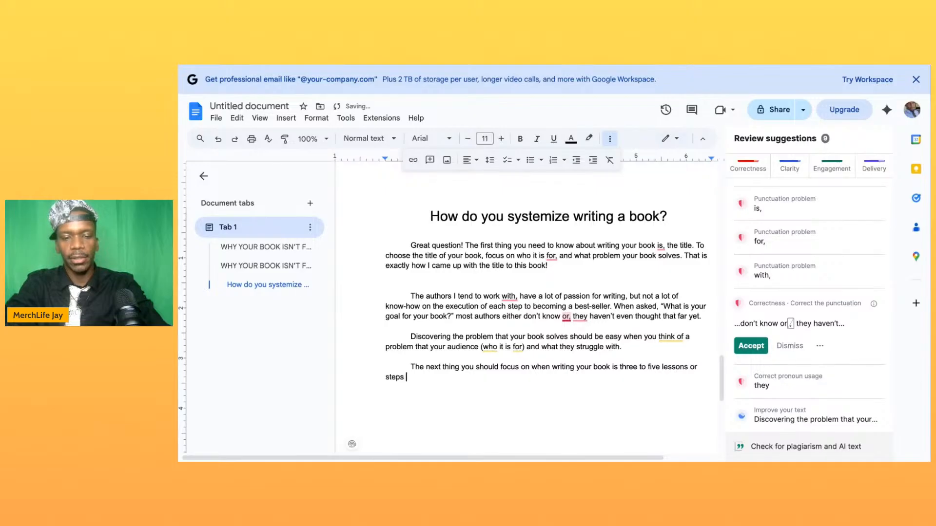
pyautogui.write('to')
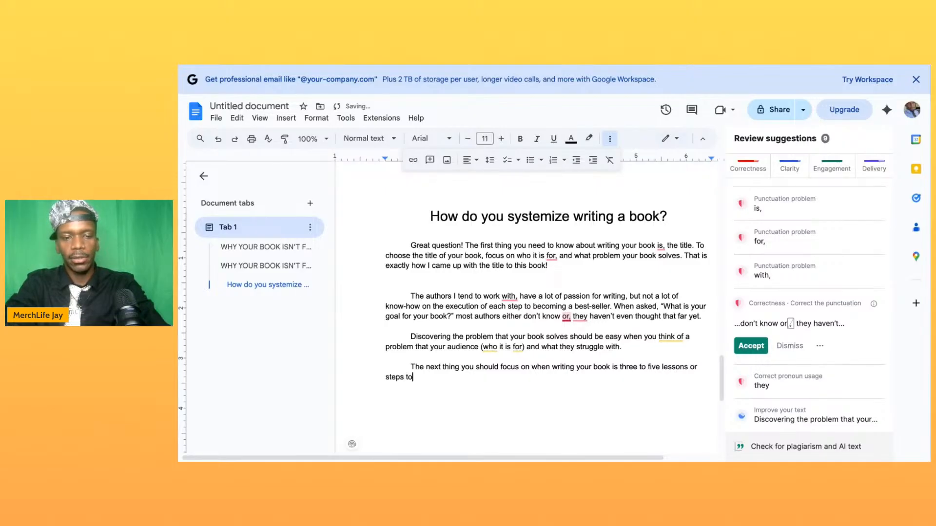
pyautogui.write('ward the solutu')
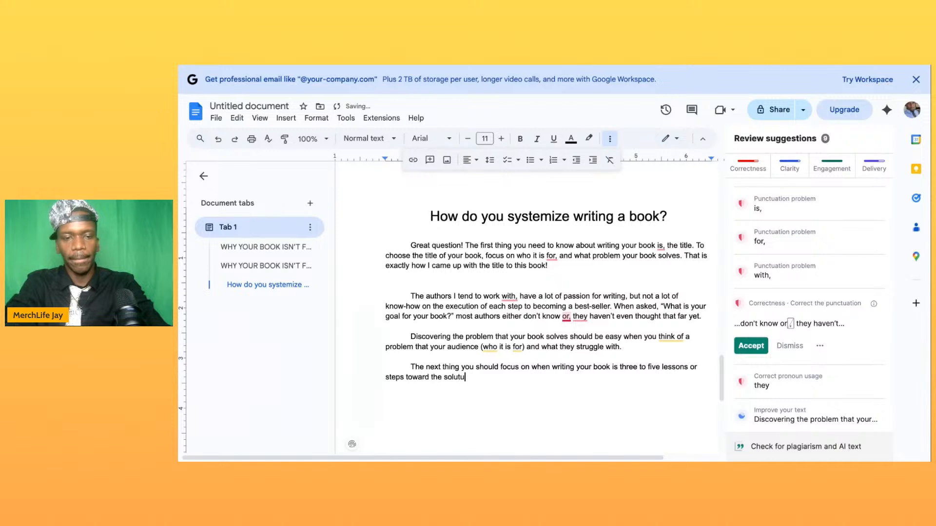
# - Complete the fourth paragraph's first sentence with "three to five lessons or steps toward the solution your book is offering."
pyautogui.press('BackSpace')
pyautogui.write('ion your b')
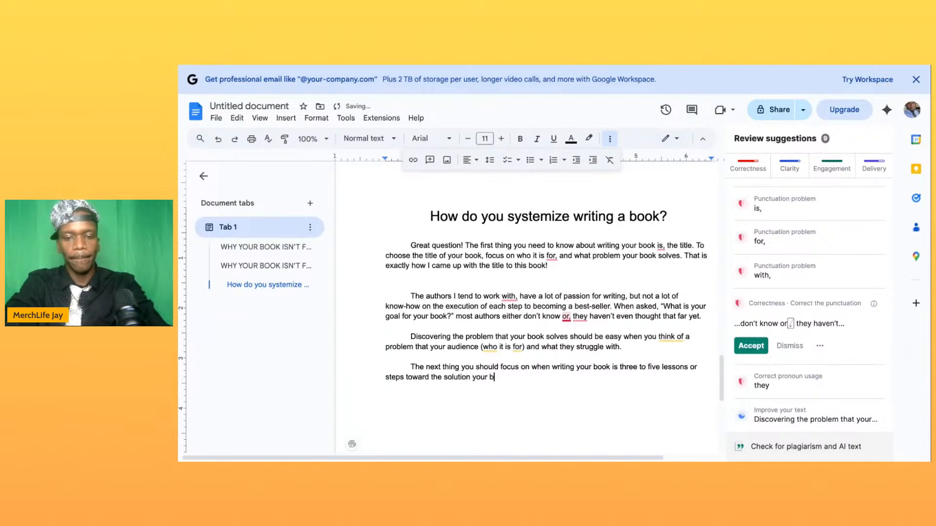
pyautogui.write('ook is offering.')
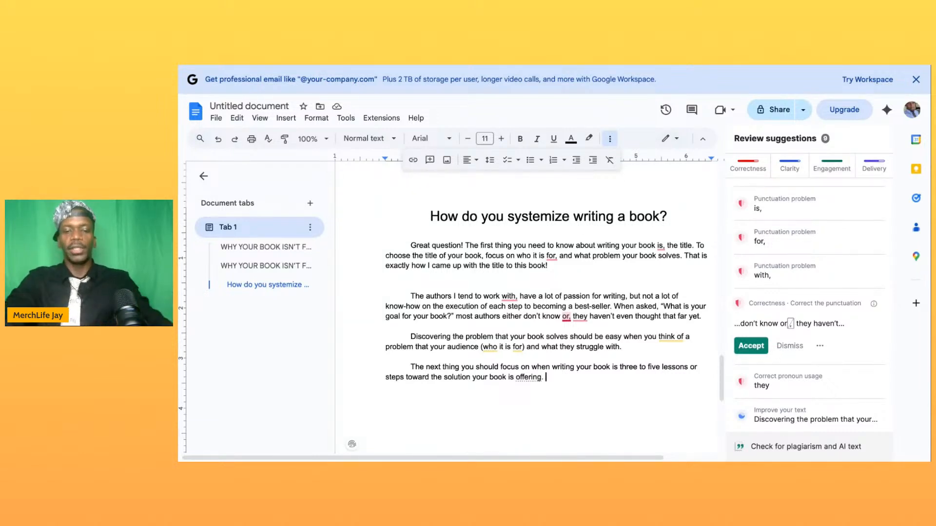
# - Begin a second sentence in the fourth paragraph reading "For example, thes steps I am giving in this very section"
pyautogui.write('For exam')
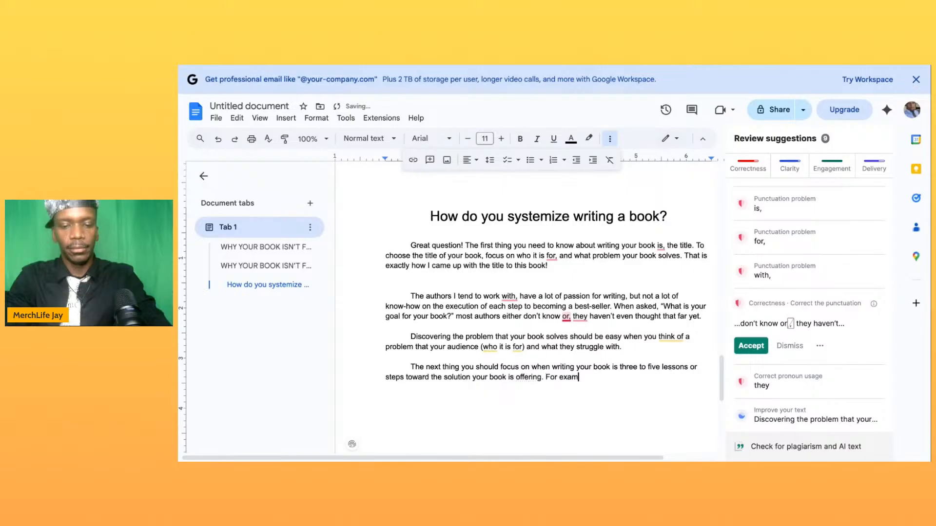
pyautogui.write('ple, ')
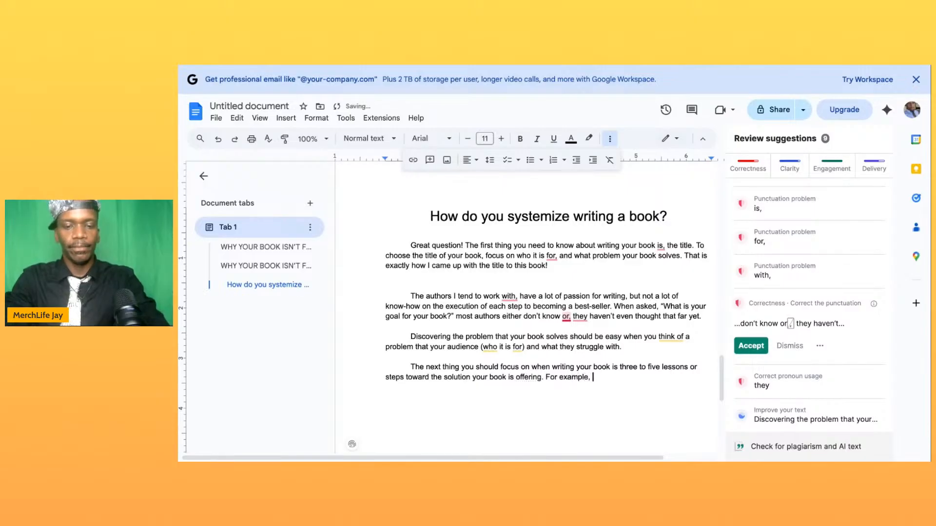
pyautogui.write('thes ste')
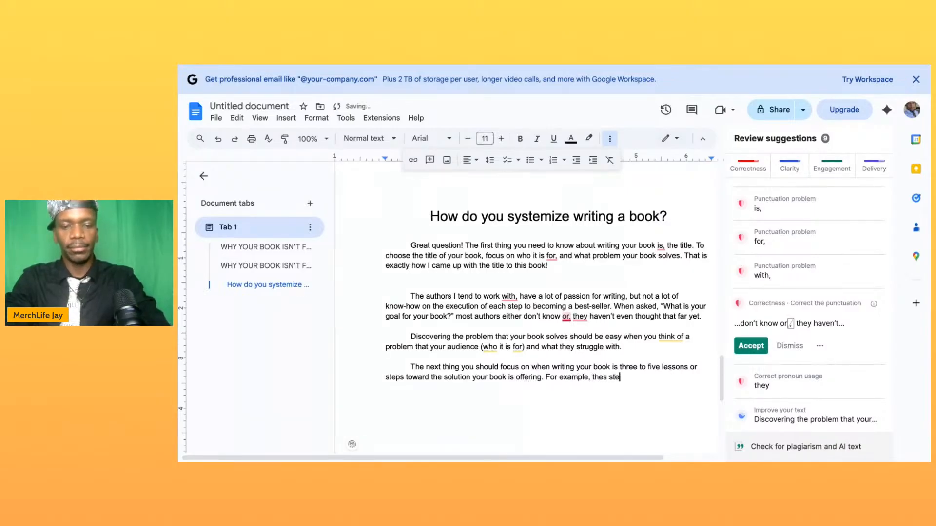
pyautogui.write('ps I ')
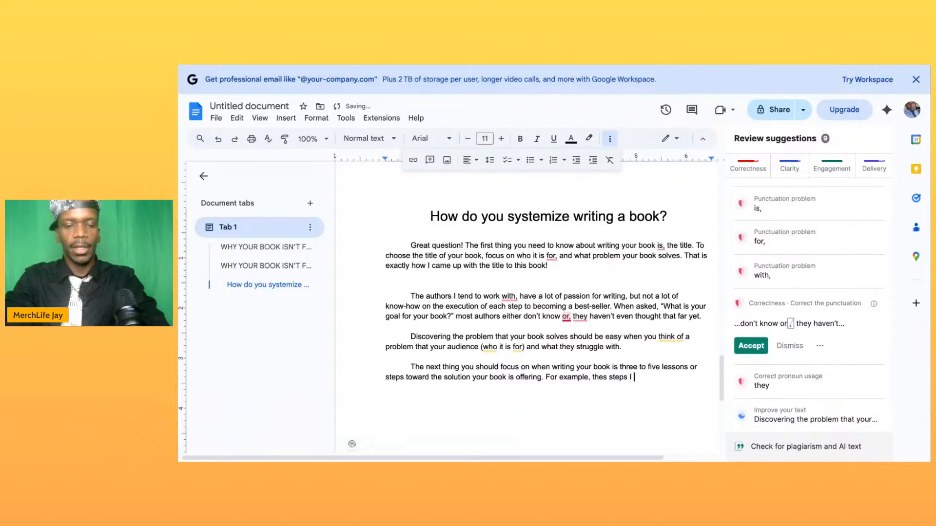
pyautogui.write('am giving ')
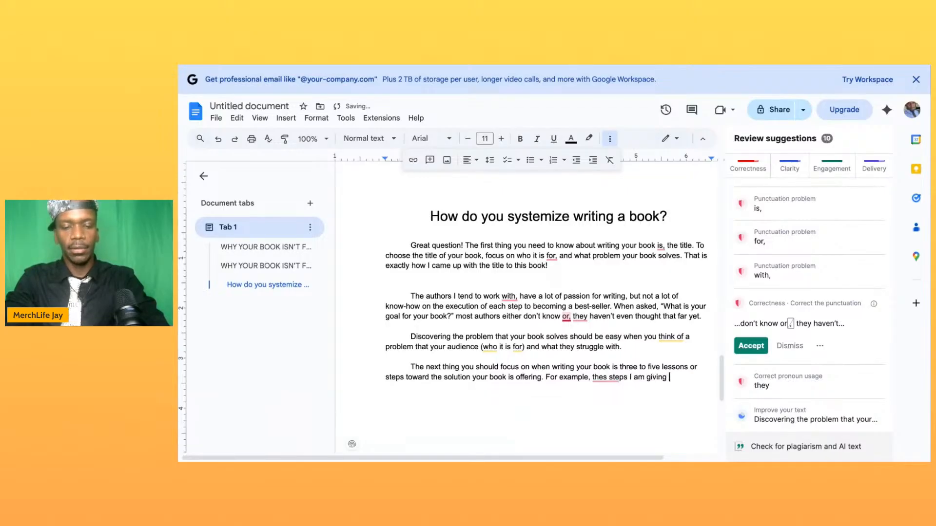
pyautogui.write('in thi')
pyautogui.write('er')
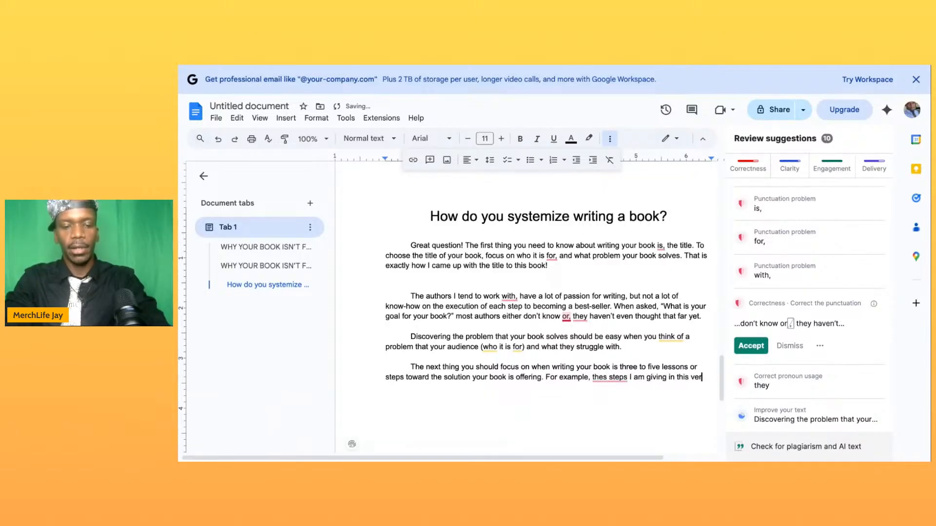
pyautogui.write('y section a')
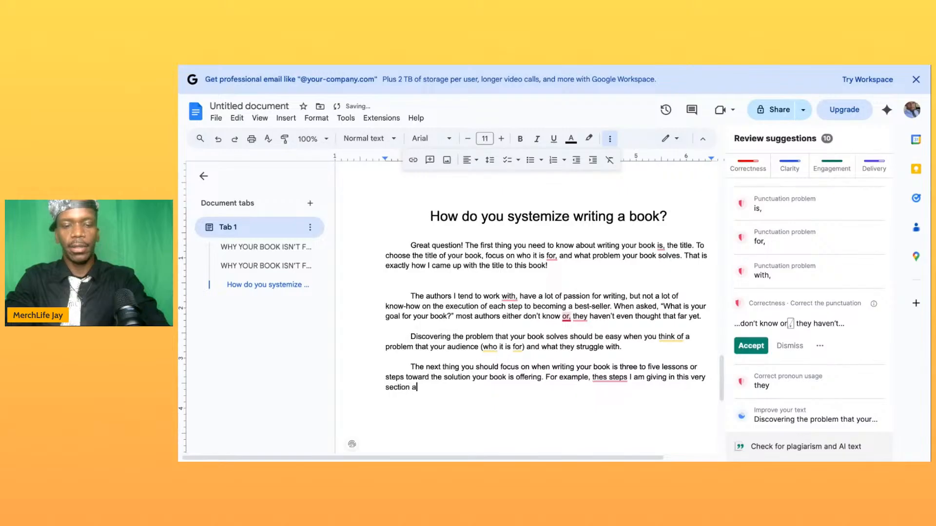
pyautogui.write('re a prt')
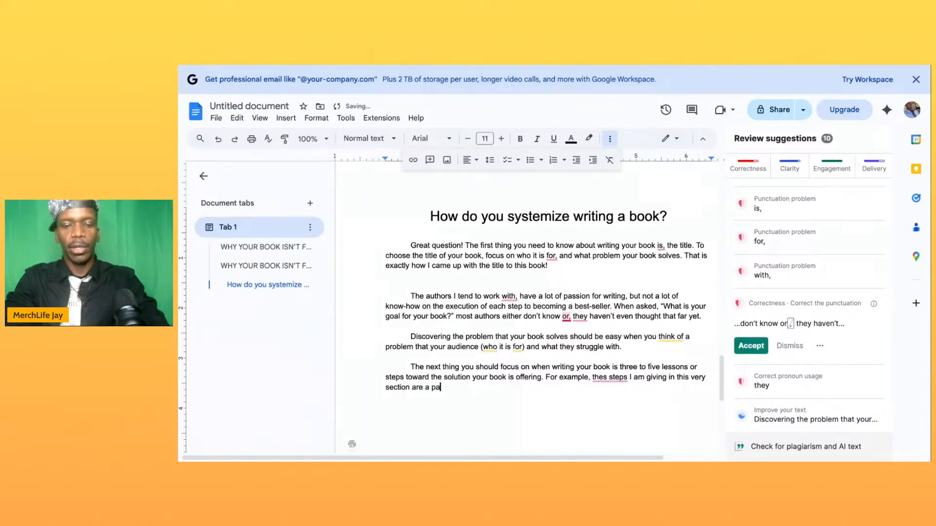
# - Finish the example sentence with "are a part of the solution this book is offering."
pyautogui.press('BackSpace')
pyautogui.press('BackSpace')
pyautogui.press('BackSpace')
pyautogui.write('art of the ')
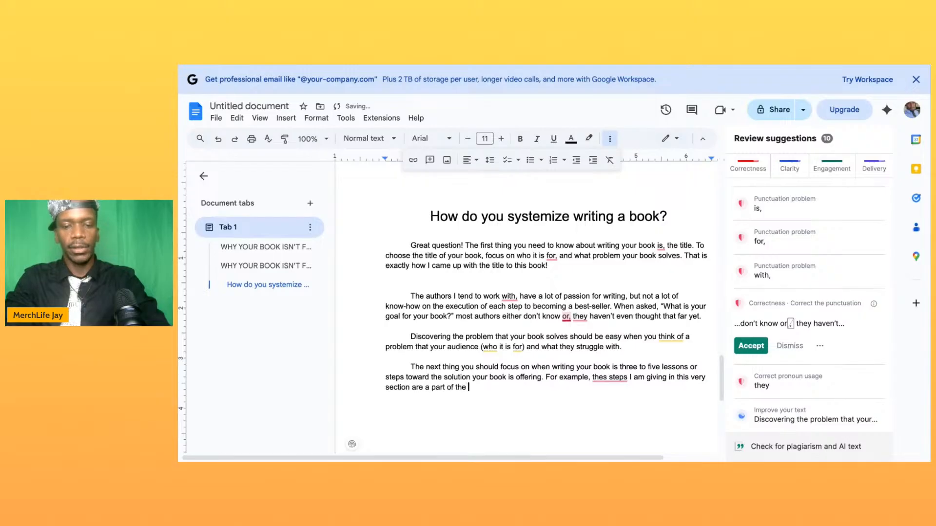
pyautogui.write('solutuino')
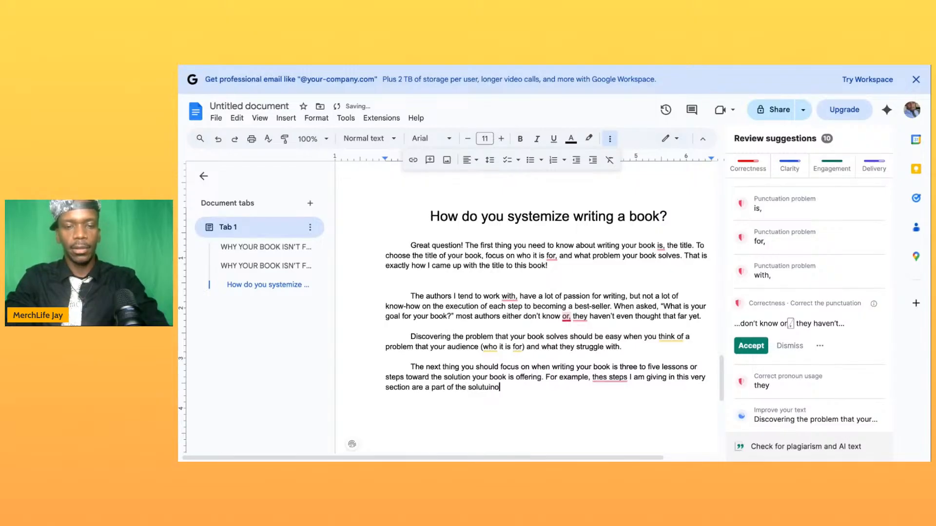
pyautogui.press('BackSpace')
pyautogui.press('BackSpace')
pyautogui.press('BackSpace')
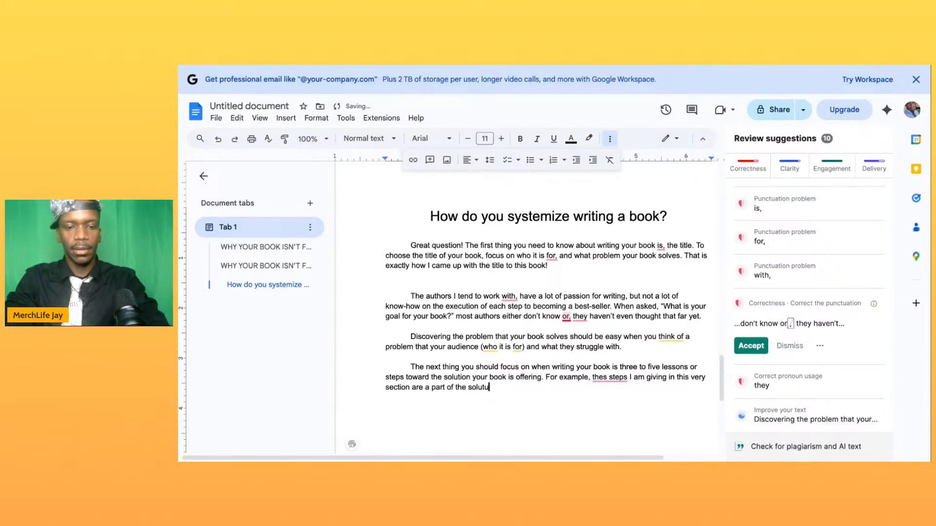
pyautogui.press('BackSpace')
pyautogui.write('ion ')
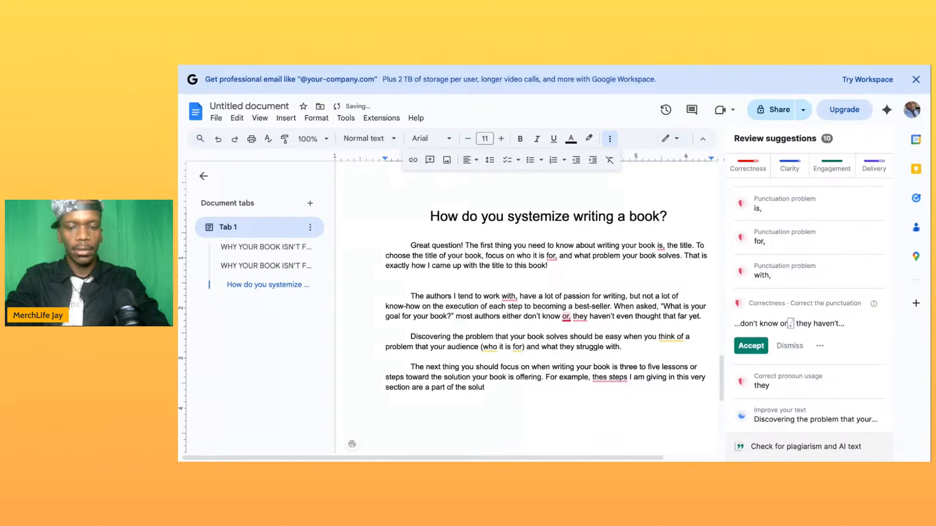
pyautogui.write('this boo')
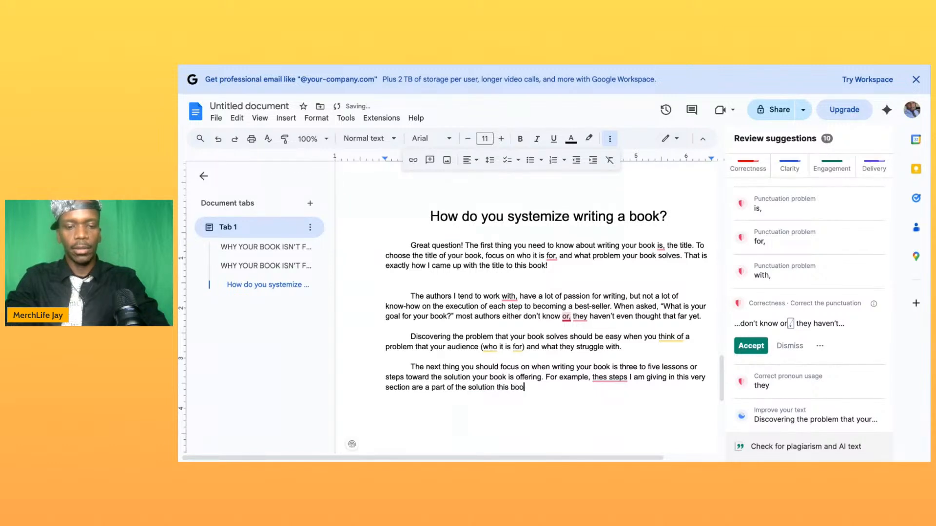
pyautogui.write('k is offering.')
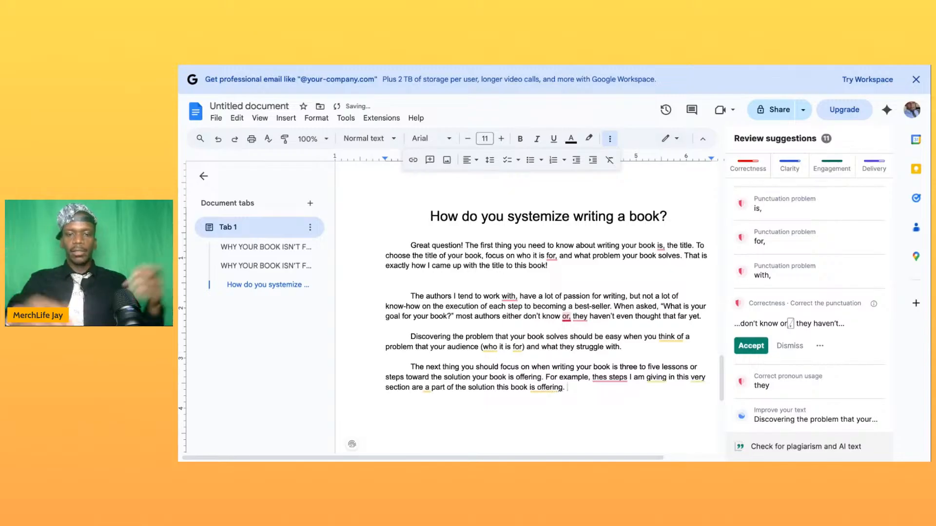
# - Correct the misspelled "thes" to "these" in the fourth paragraph's example sentence
pyautogui.click(607, 376)
pyautogui.write('e')
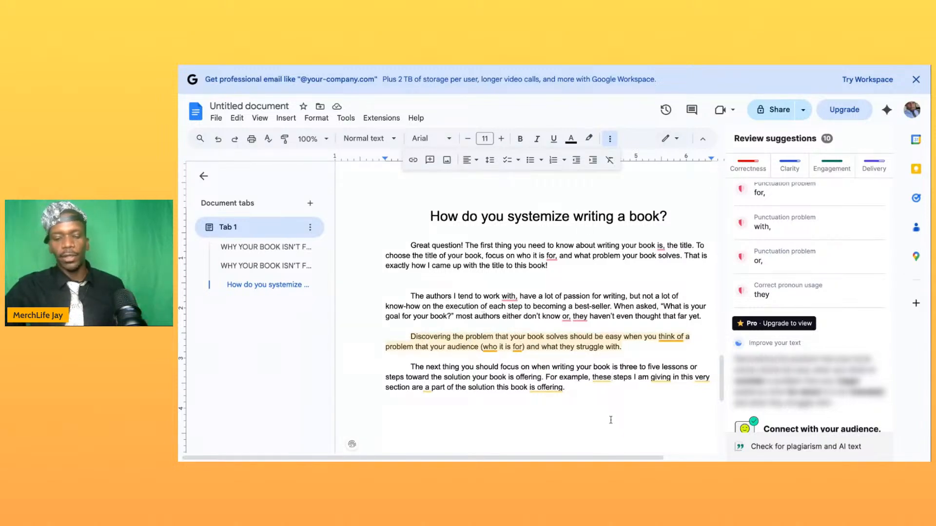
pyautogui.click(612, 378)
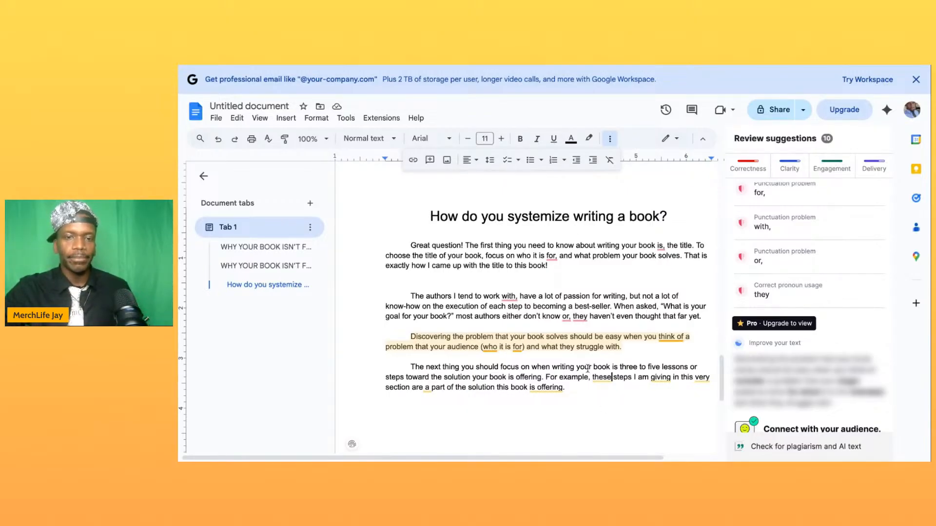
# - Start a fifth paragraph below the example sentence, reading "Finally, your call to action"
pyautogui.scroll(10, 587, 369)
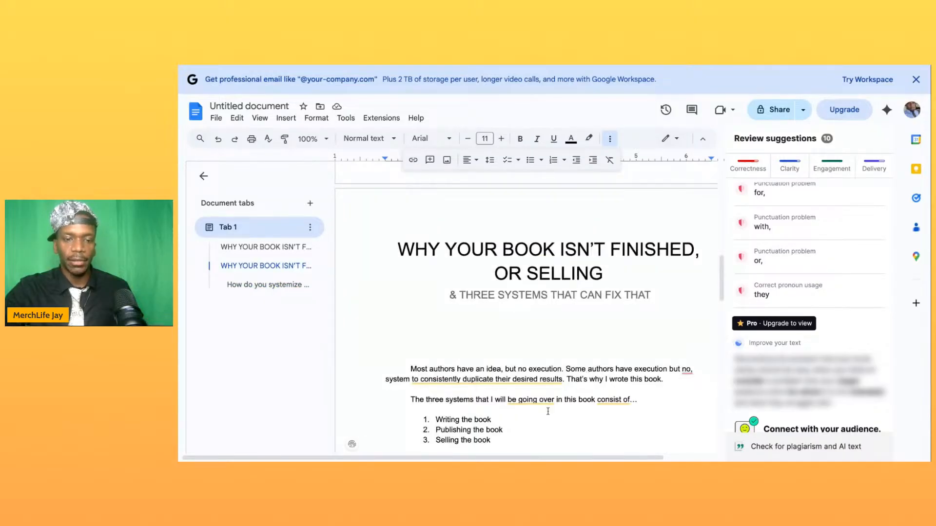
pyautogui.scroll(-10, 548, 411)
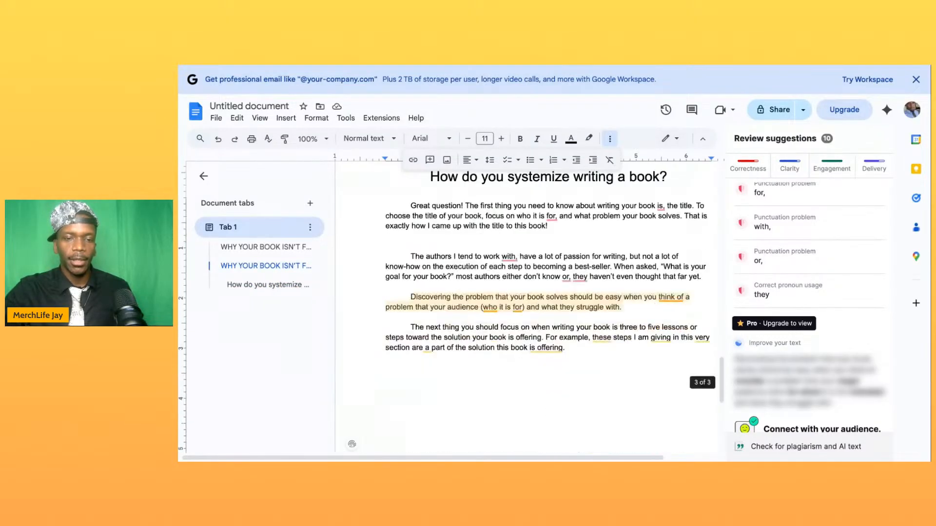
pyautogui.press('Return')
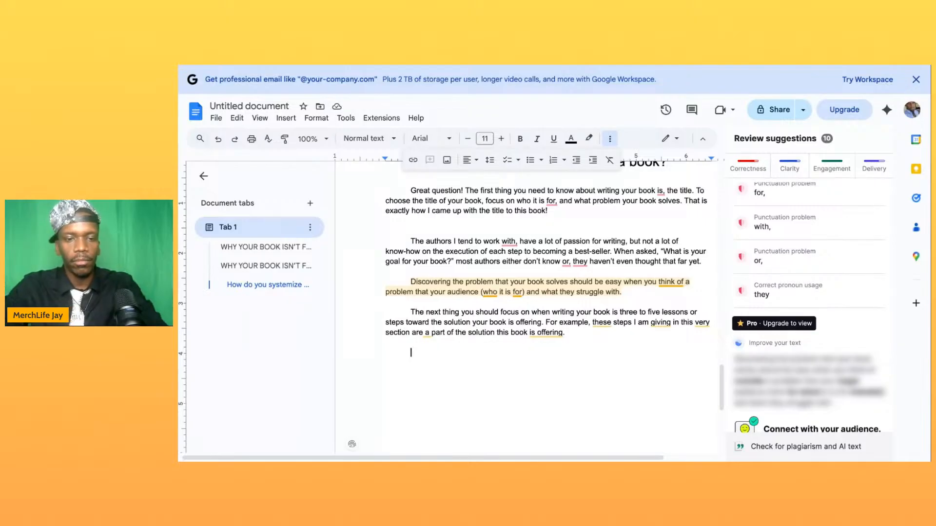
pyautogui.write('Final')
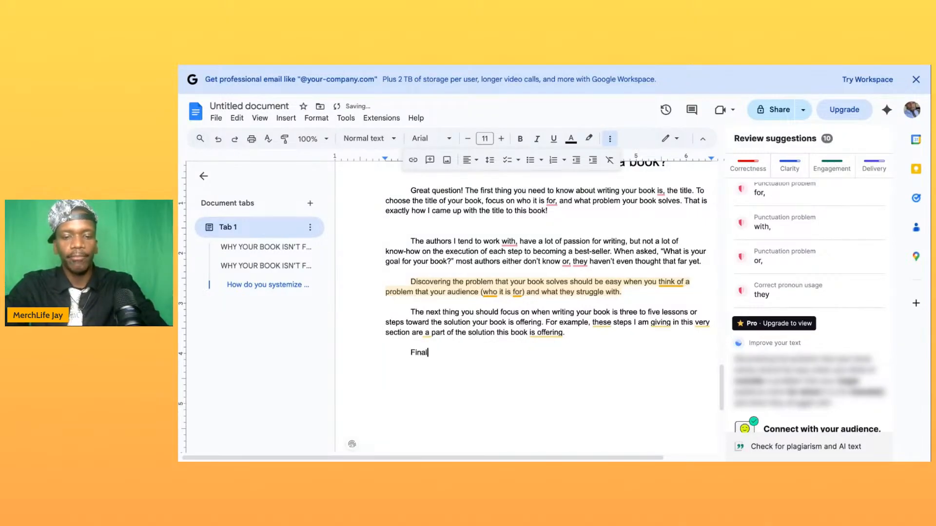
pyautogui.write('ly, your c')
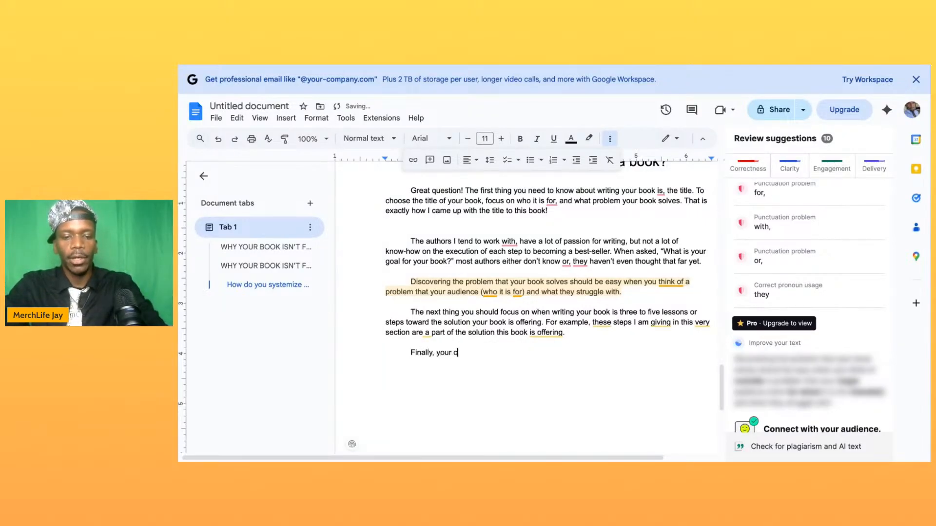
pyautogui.write('all to action ')
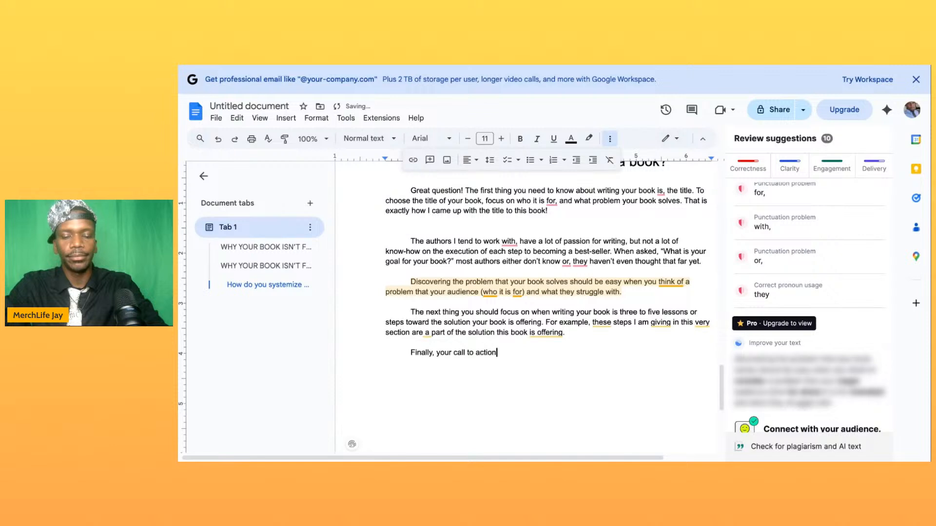
pyautogui.write('should b')
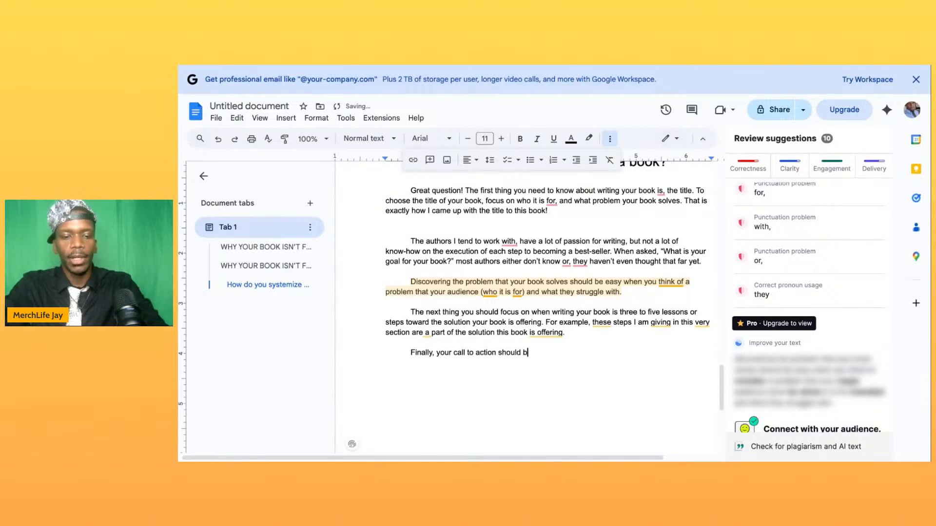
pyautogui.write('e what you ')
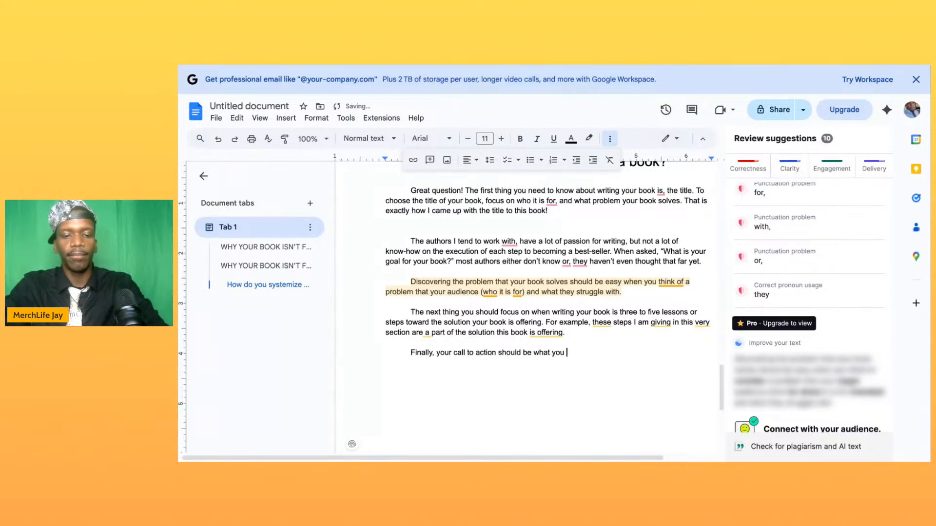
pyautogui.write('want your rea')
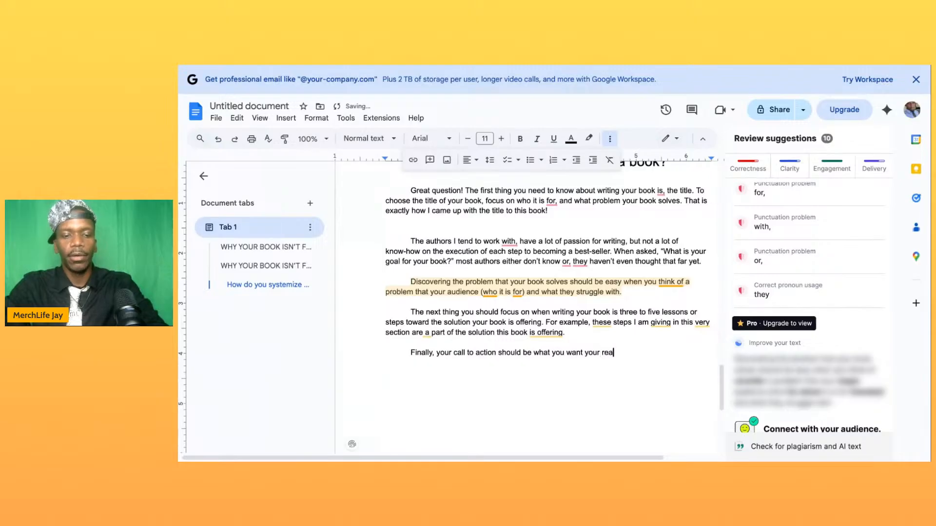
pyautogui.write('ders to do')
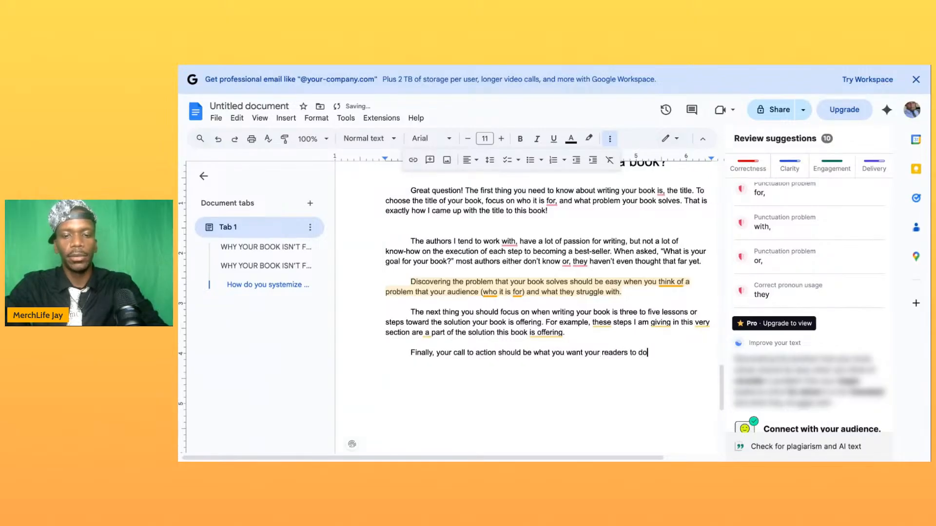
pyautogui.write(' after rea')
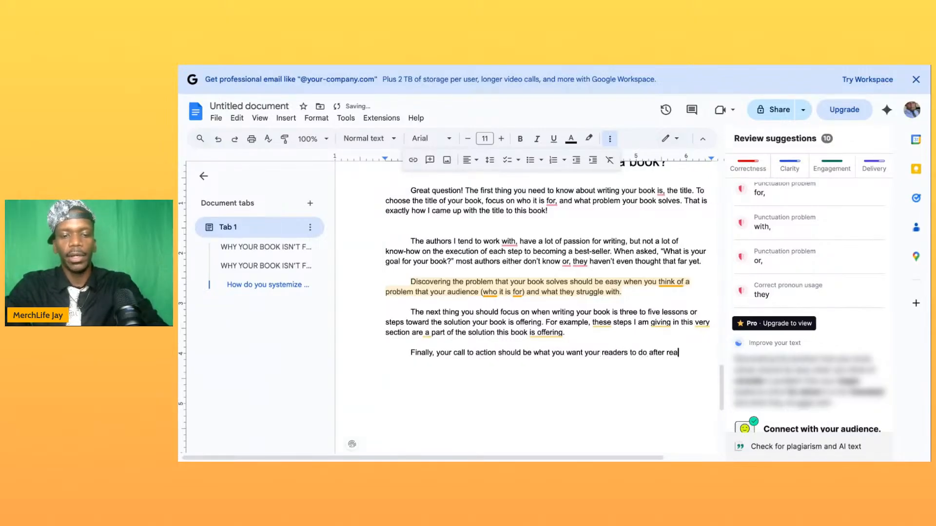
pyautogui.write('din your b')
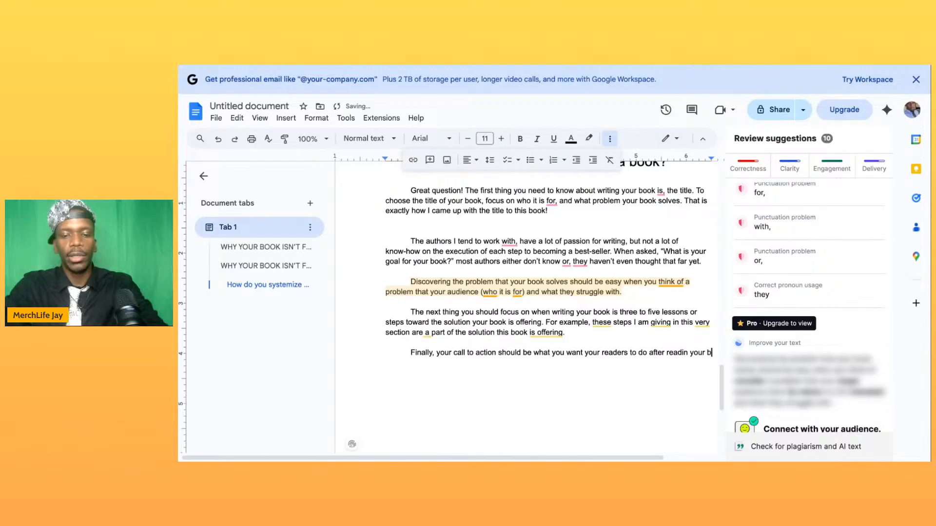
pyautogui.write('ook.')
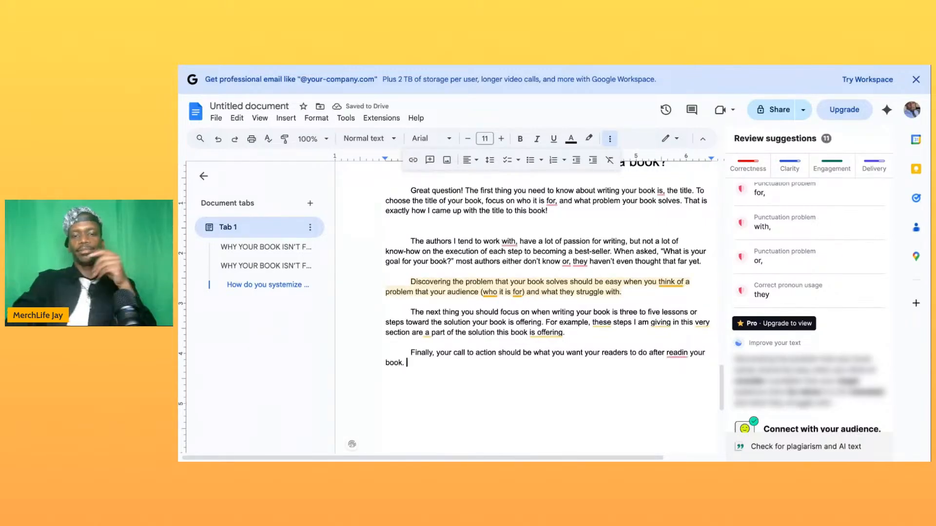
# - Complete the fifth paragraph's sentence with "should be what you want your readers to do after reading your book."
pyautogui.click(688, 354)
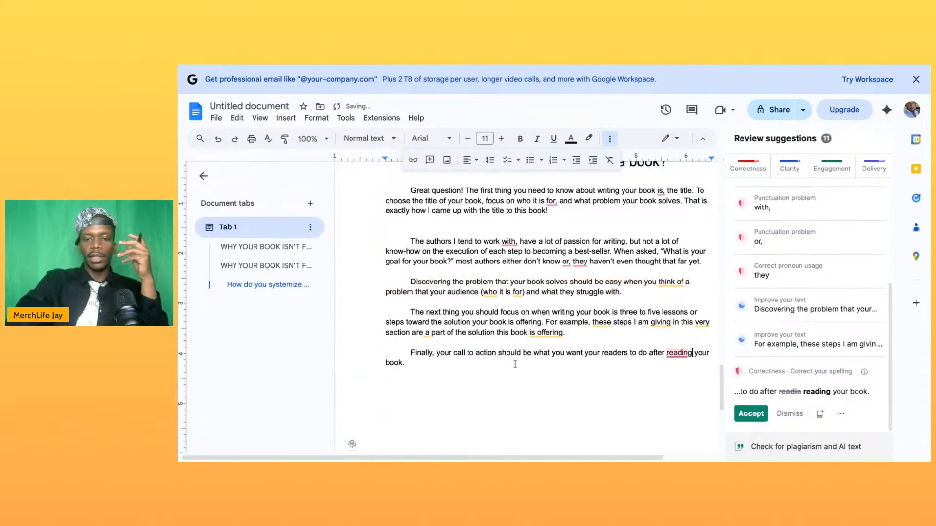
pyautogui.write('g')
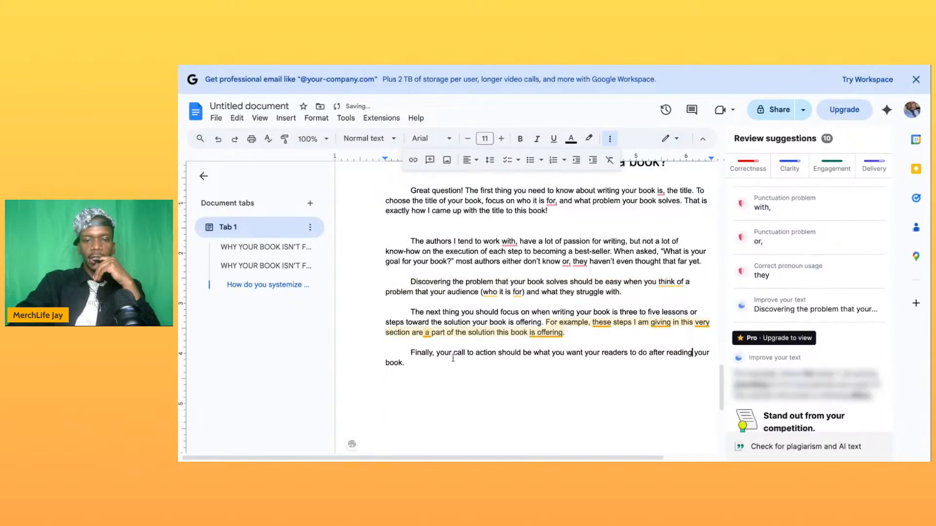
# - Add blank lines after the final paragraph until the cursor reaches a new page
pyautogui.scroll(-2, 453, 359)
pyautogui.scroll(3, 501, 404)
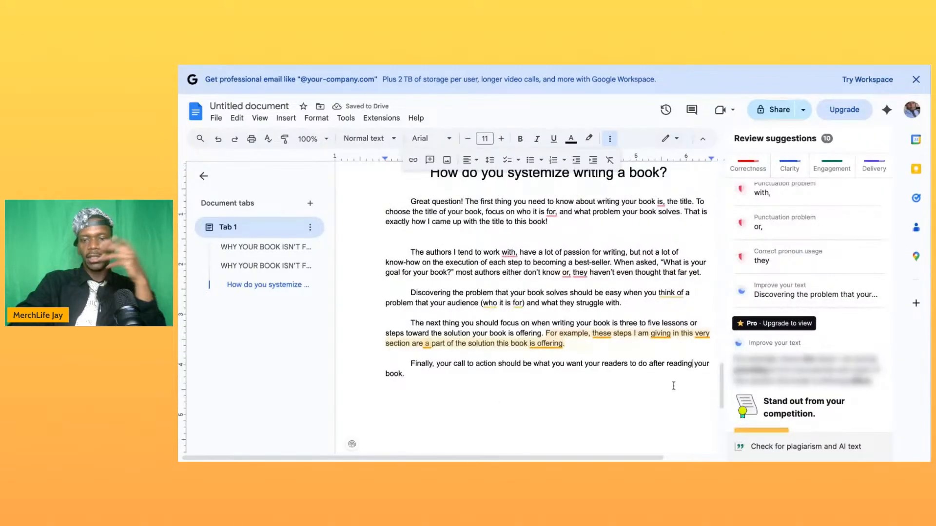
pyautogui.scroll(-1, 536, 370)
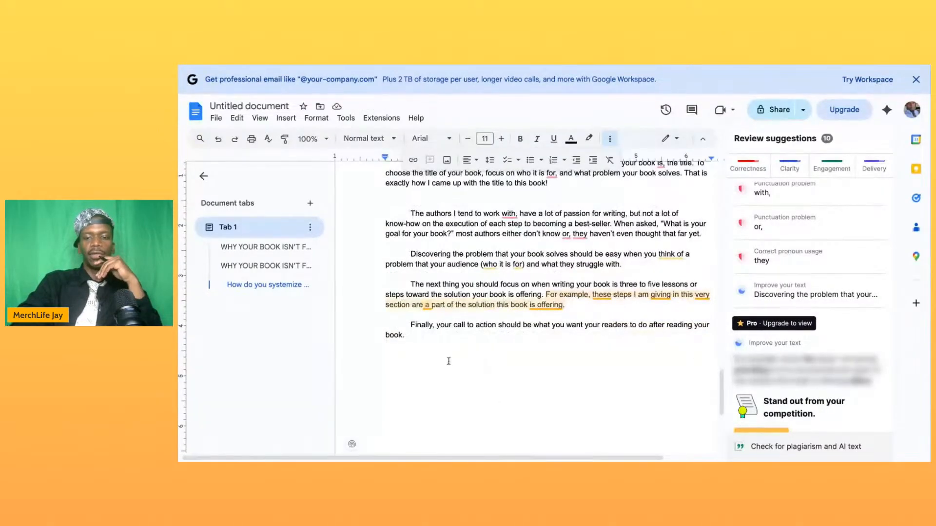
pyautogui.press('Return')
pyautogui.press('Return')
pyautogui.press('Return')
pyautogui.press('Return')
pyautogui.press('Return')
pyautogui.press('Return')
pyautogui.press('Return')
pyautogui.press('Return')
pyautogui.press('Return')
pyautogui.press('Return')
pyautogui.press('Return')
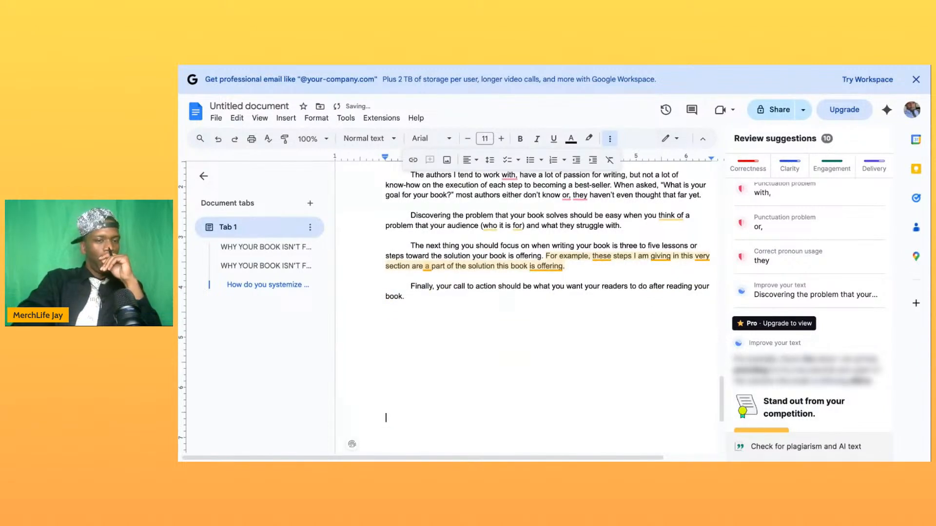
pyautogui.press('Return')
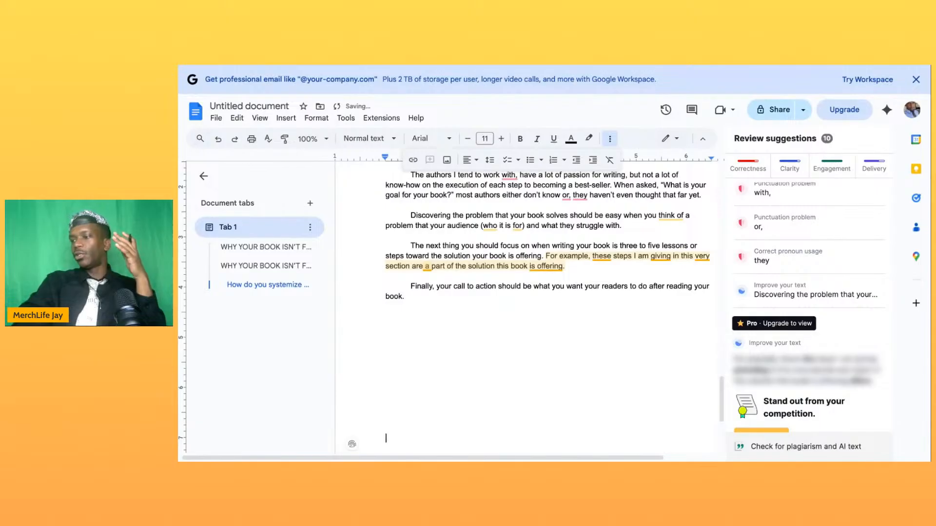
pyautogui.press('Return')
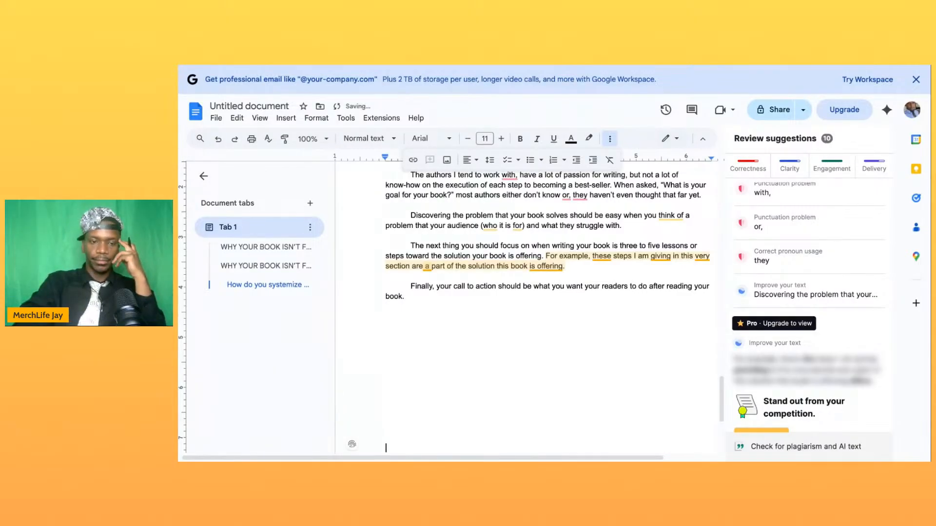
pyautogui.press('Return')
pyautogui.press('Return')
pyautogui.press('Return')
pyautogui.press('Return')
pyautogui.press('Return')
pyautogui.press('Return')
pyautogui.press('Return')
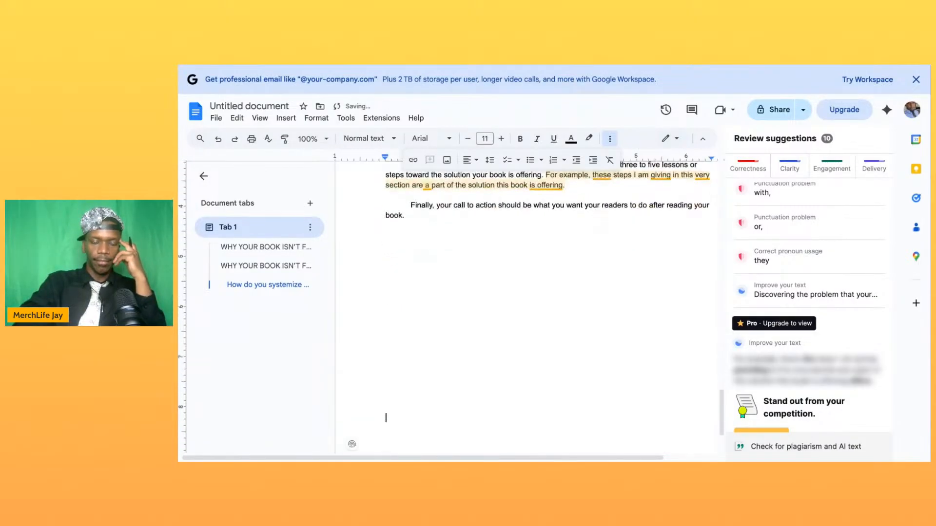
pyautogui.press('Return')
pyautogui.press('Return')
pyautogui.press('Return')
pyautogui.press('Return')
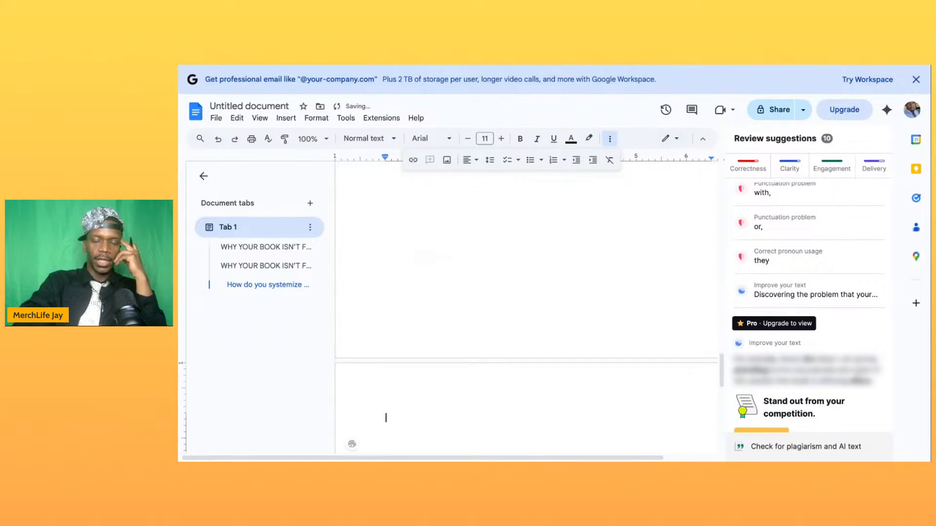
pyautogui.press('BackSpace')
pyautogui.press('Return')
pyautogui.press('Return')
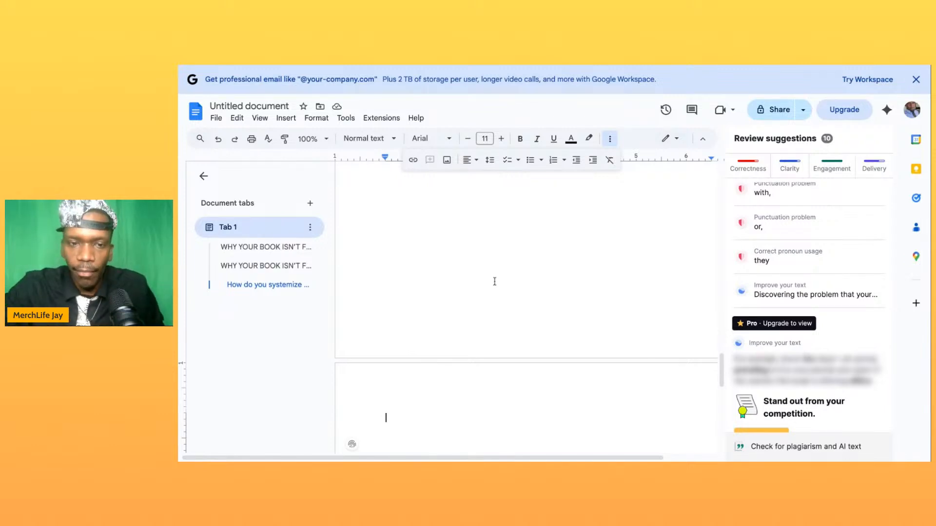
# - Add the line "Preface" between the subtitle and the first paragraph on the introduction page
pyautogui.hotkey('ctrl', 'Home')
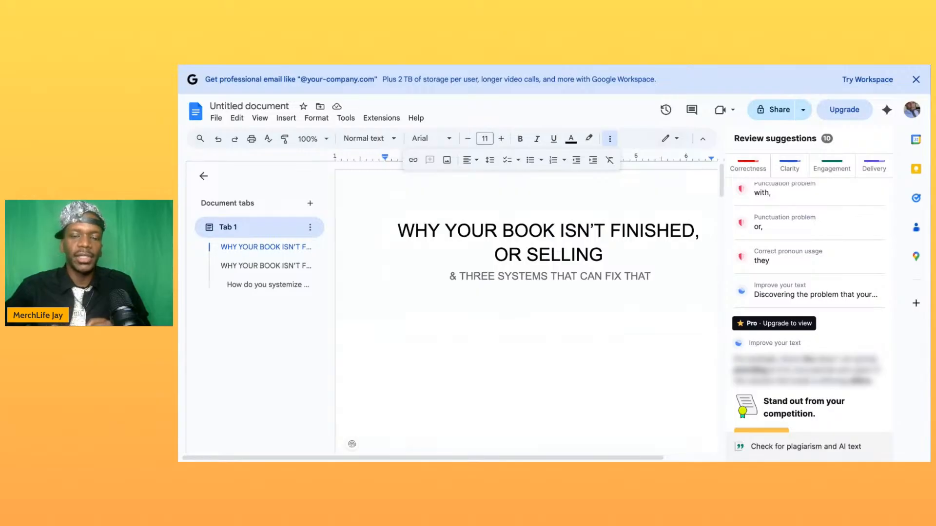
pyautogui.scroll(-10, 526, 312)
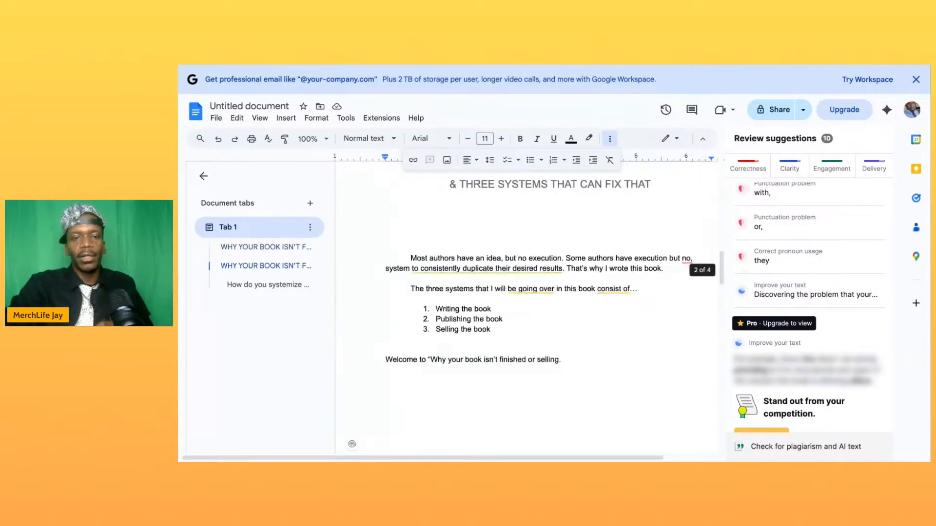
pyautogui.scroll(-3, 526, 312)
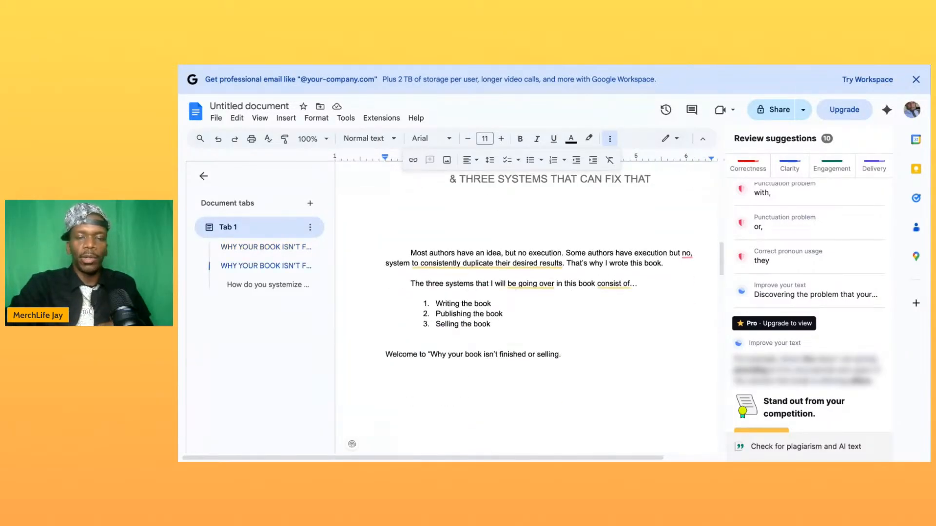
pyautogui.click(523, 205)
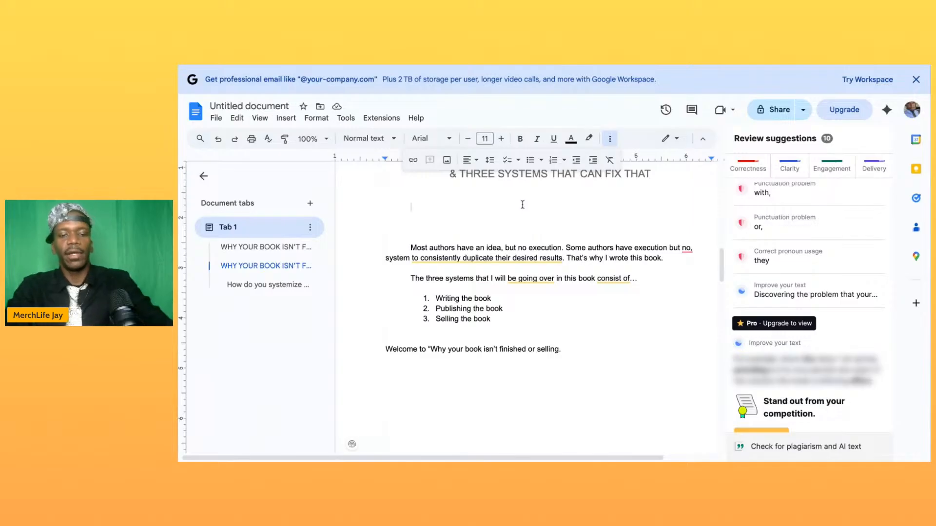
pyautogui.write('Preface')
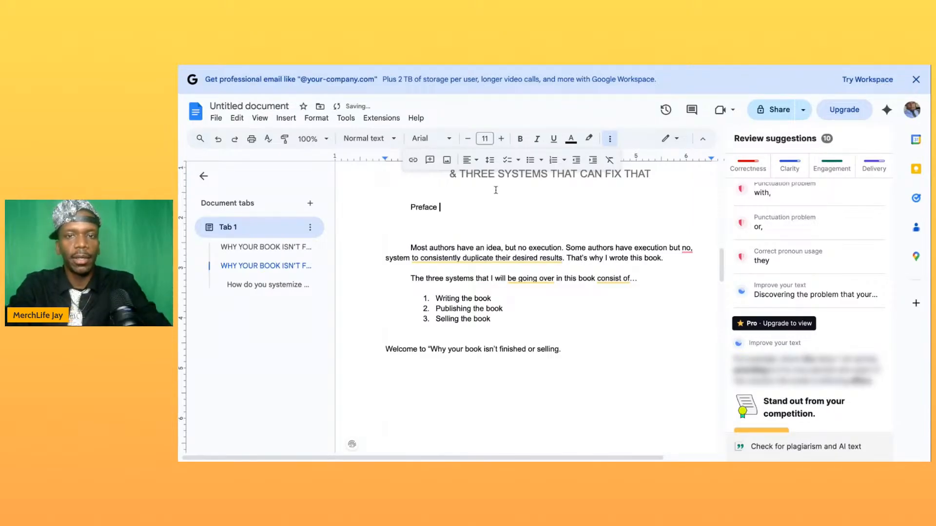
# - Center the "Preface" line on the introduction page and make it bold
pyautogui.doubleClick(418, 208)
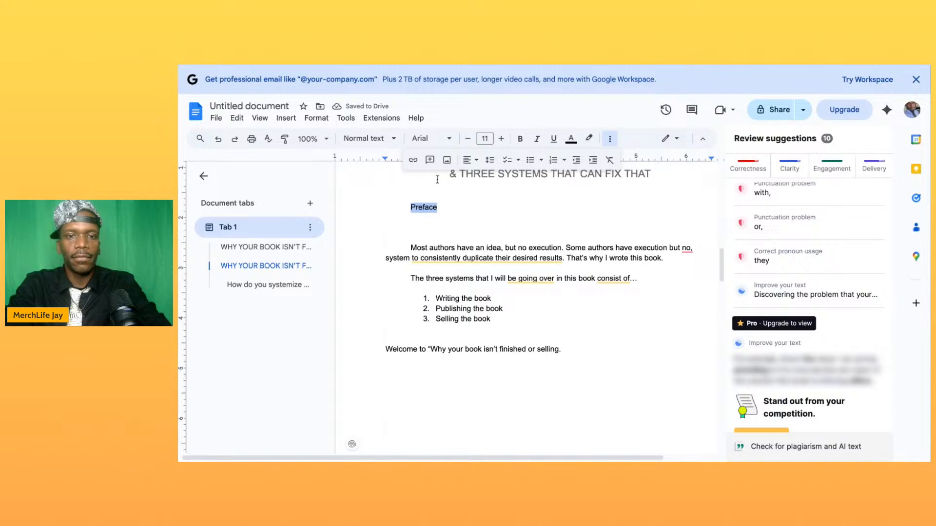
pyautogui.click(468, 160)
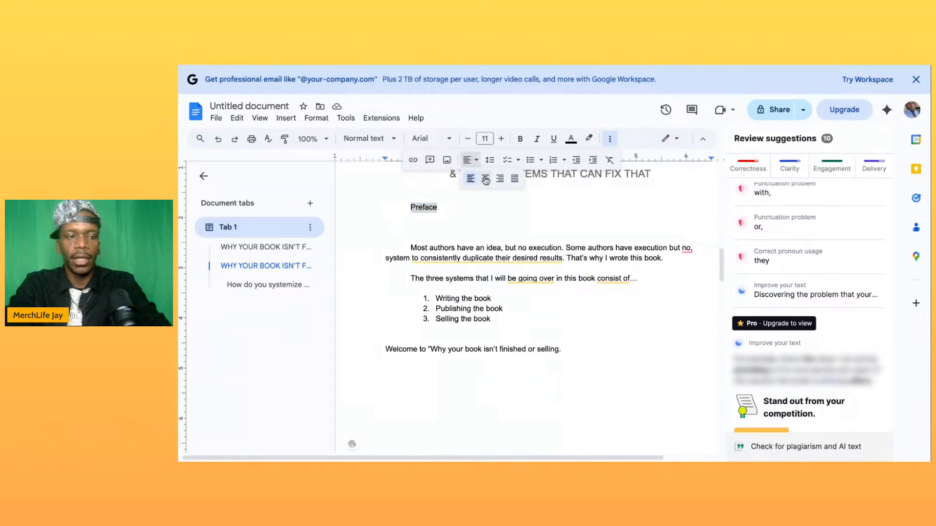
pyautogui.click(485, 179)
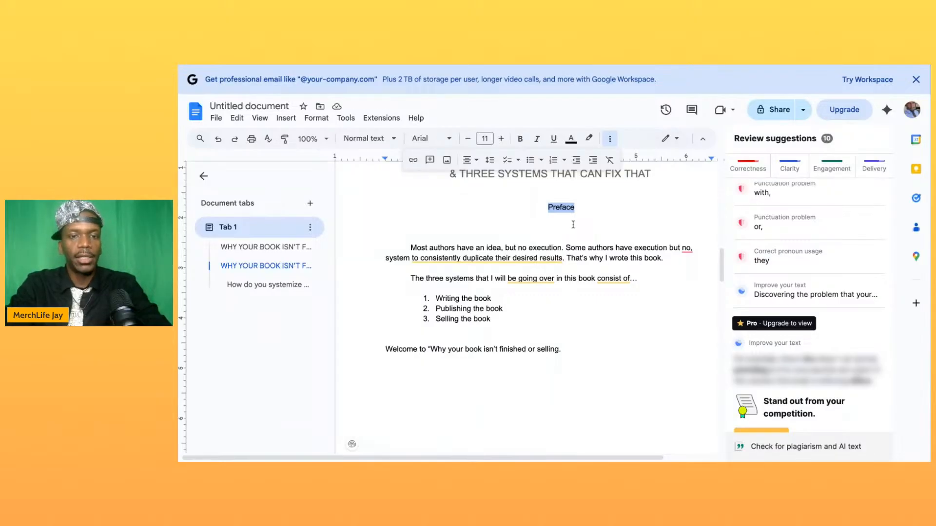
pyautogui.click(520, 138)
pyautogui.click(520, 228)
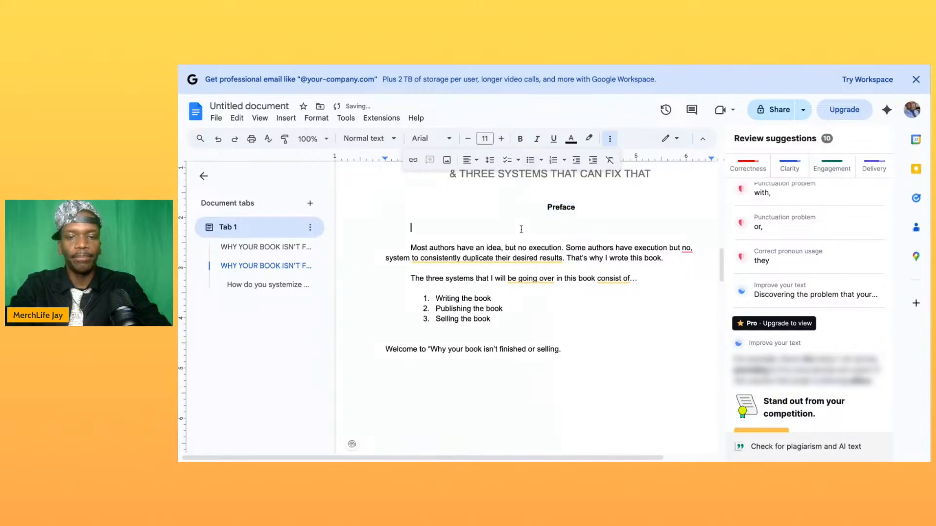
pyautogui.scroll(-1, 513, 316)
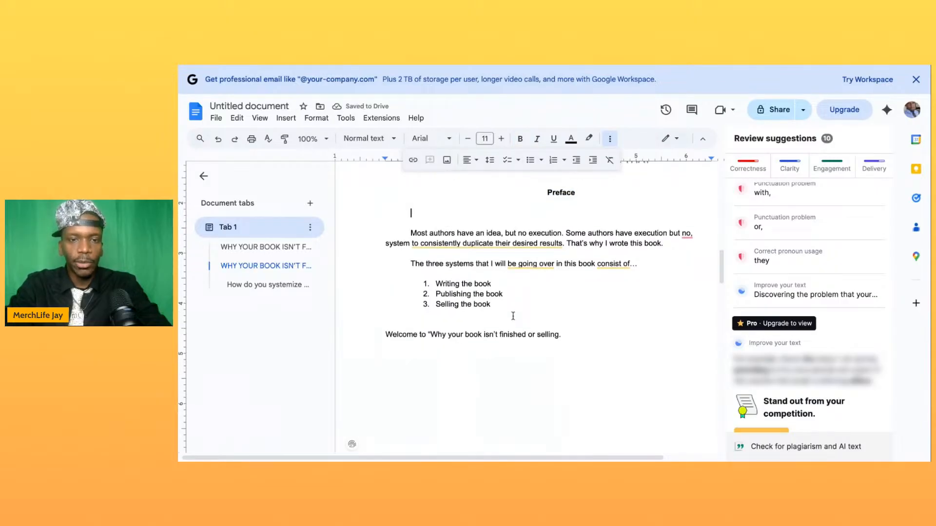
# - Add a closing quotation mark after "selling." at the end of the welcome sentence in the preface
pyautogui.click(411, 213)
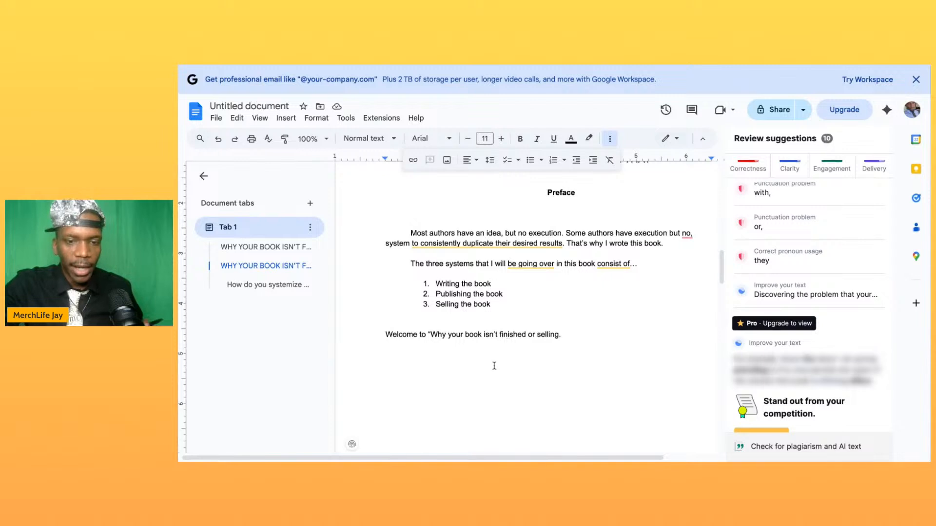
pyautogui.click(560, 336)
pyautogui.press('Right')
pyautogui.write('"')
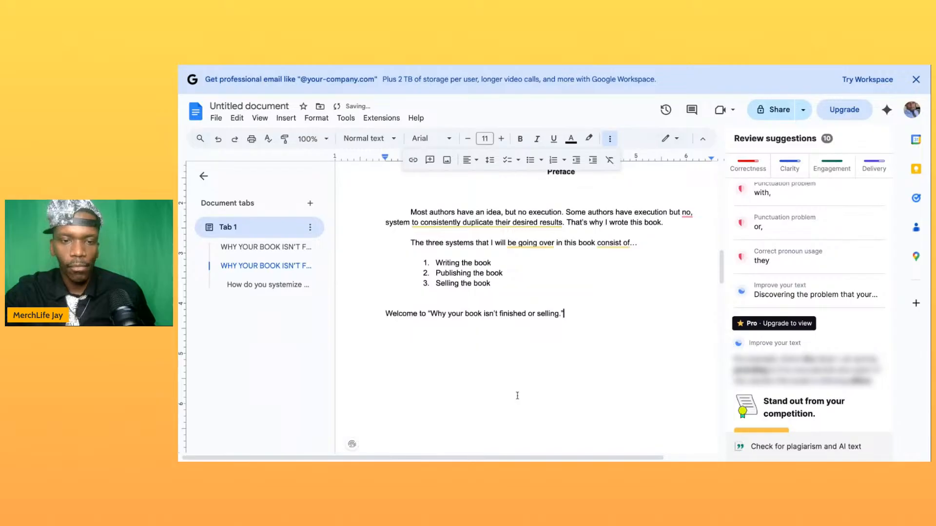
# - Copy the chapter heading "How do you systemize writing a book?" to the start of the blank page after the first chapter
pyautogui.scroll(-10, 516, 392)
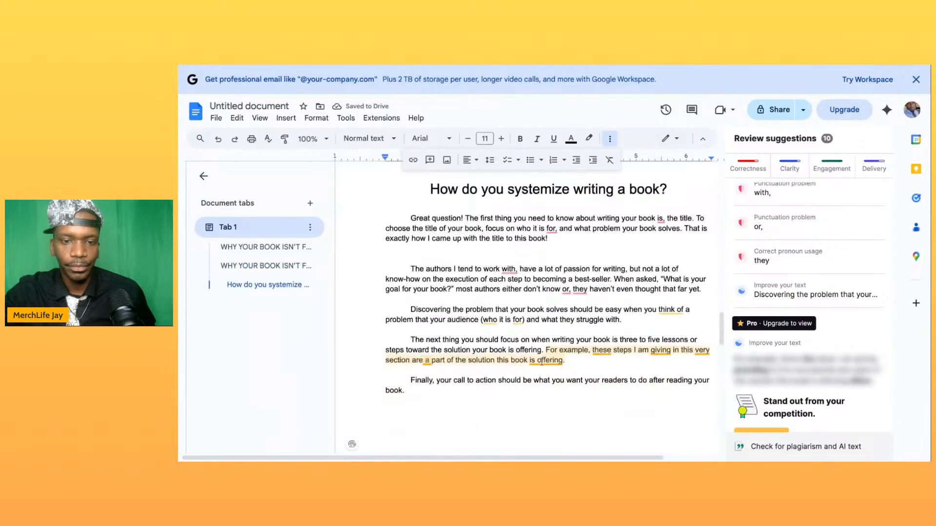
pyautogui.scroll(1, 542, 362)
pyautogui.scroll(-2, 541, 362)
pyautogui.scroll(1, 547, 280)
pyautogui.scroll(-6, 548, 292)
pyautogui.scroll(-2, 526, 312)
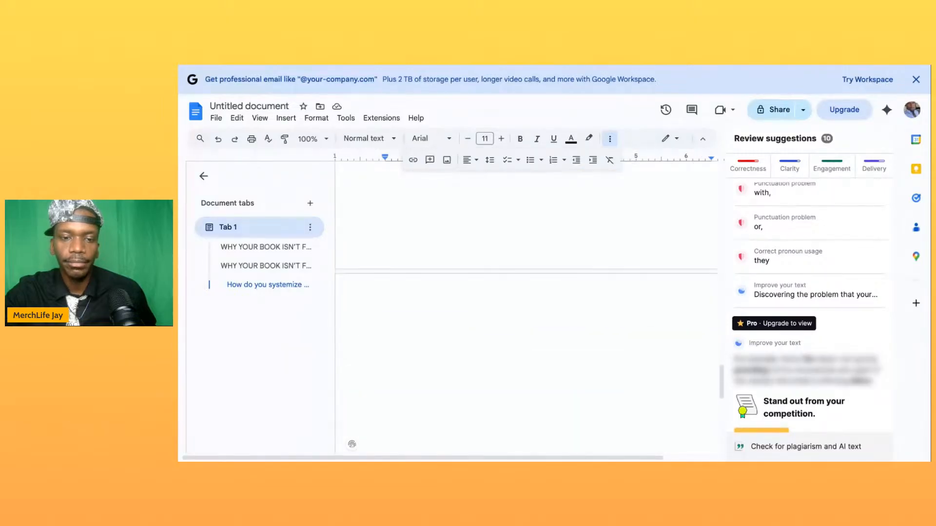
pyautogui.scroll(3, 533, 364)
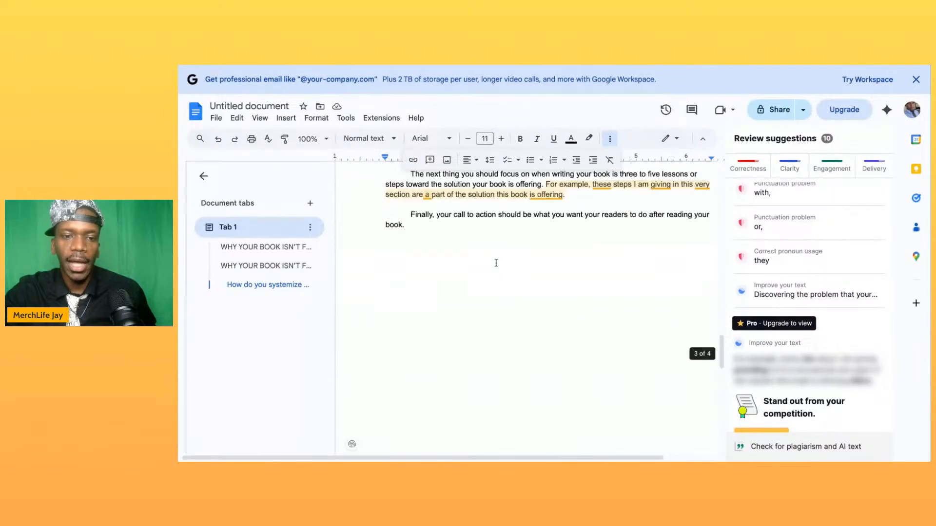
pyautogui.scroll(4, 496, 262)
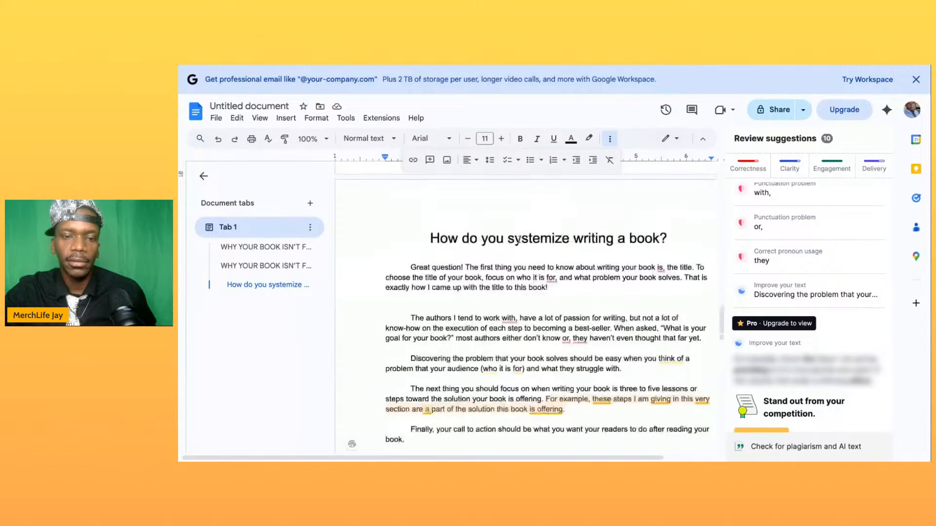
pyautogui.tripleClick(519, 239)
pyautogui.hotkey('ctrl', 'c')
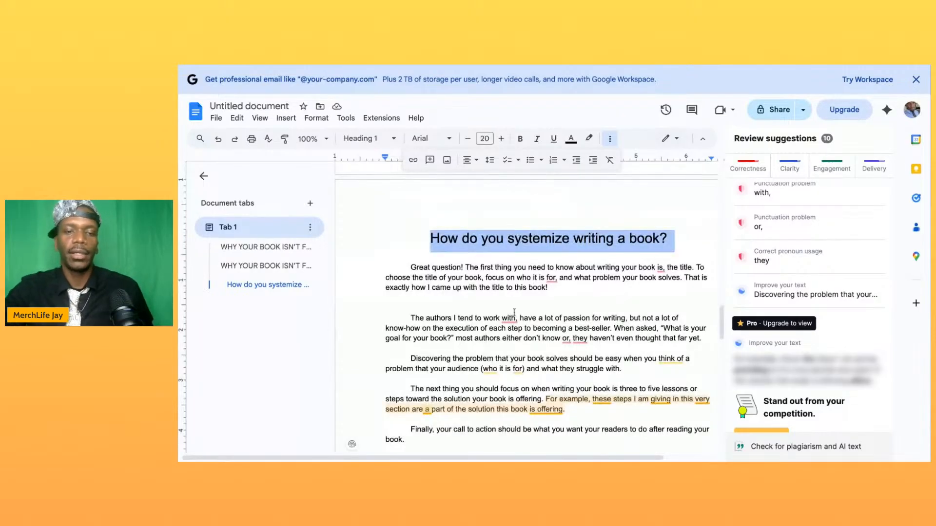
pyautogui.scroll(-6, 508, 362)
pyautogui.scroll(-5, 508, 363)
pyautogui.scroll(4, 508, 363)
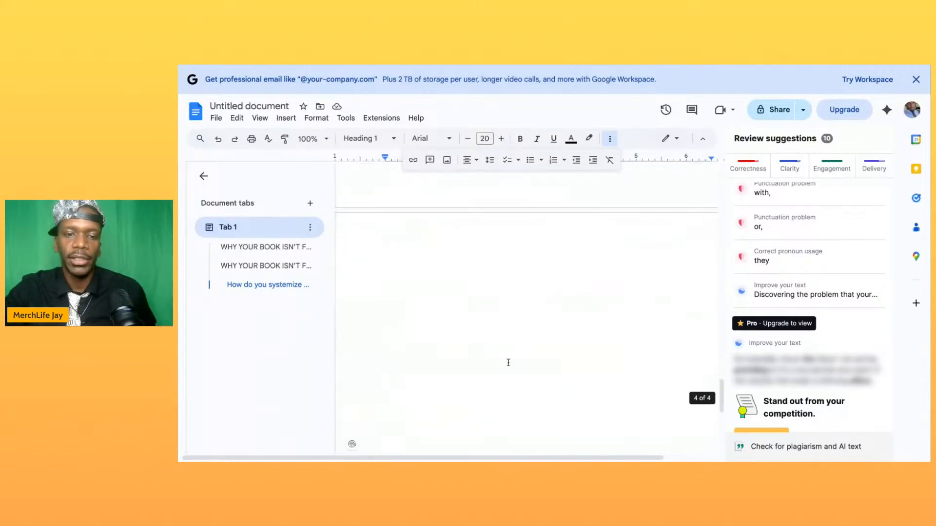
pyautogui.click(468, 379)
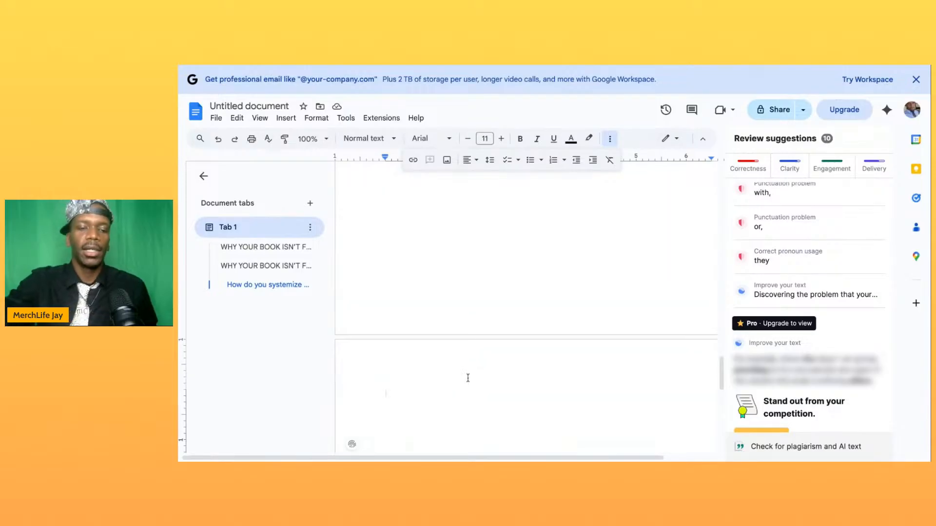
pyautogui.hotkey('ctrl', 'v')
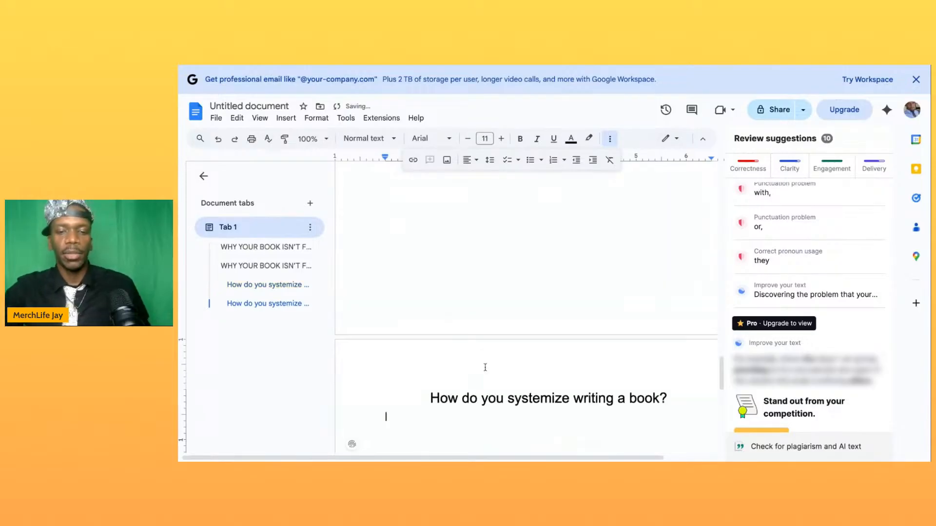
# - Replace "writing" with "publishing" in the copied heading so it reads "How do you systemize publishing a book?"
pyautogui.doubleClick(596, 398)
pyautogui.write('publishin')
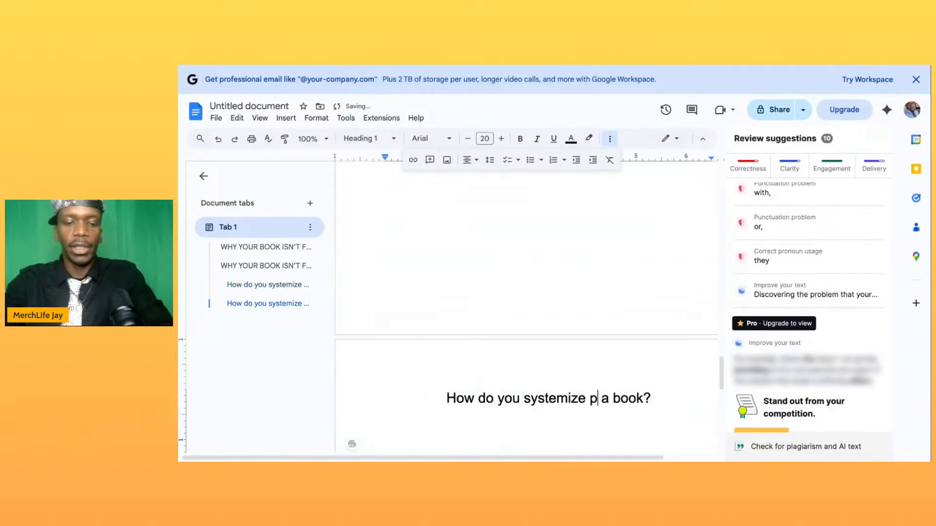
pyautogui.write('g')
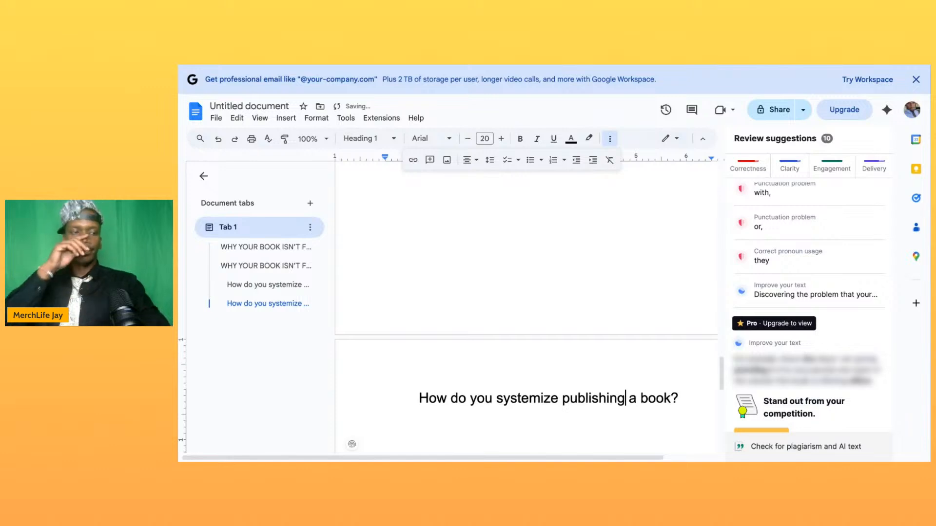
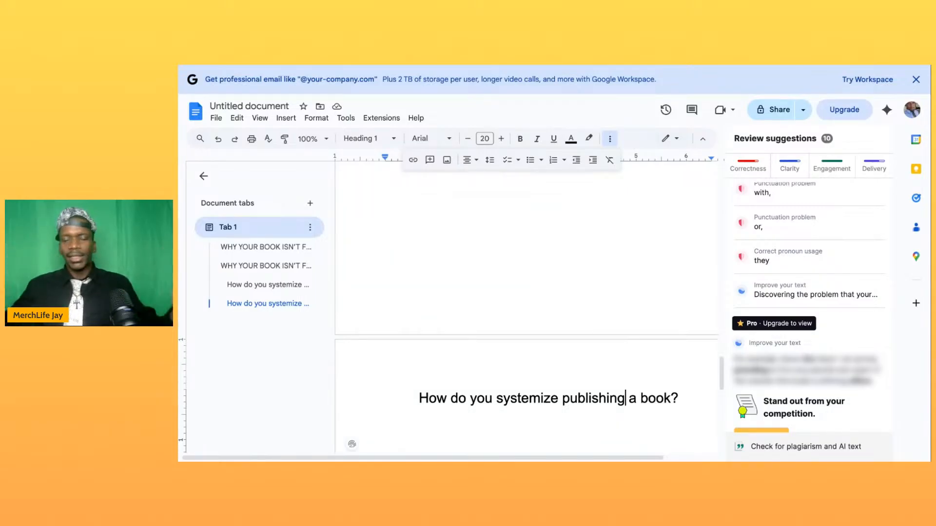
# - Start a new body line below the heading "How do you systemize publishing a book?"
pyautogui.click(690, 407)
pyautogui.press('Return')
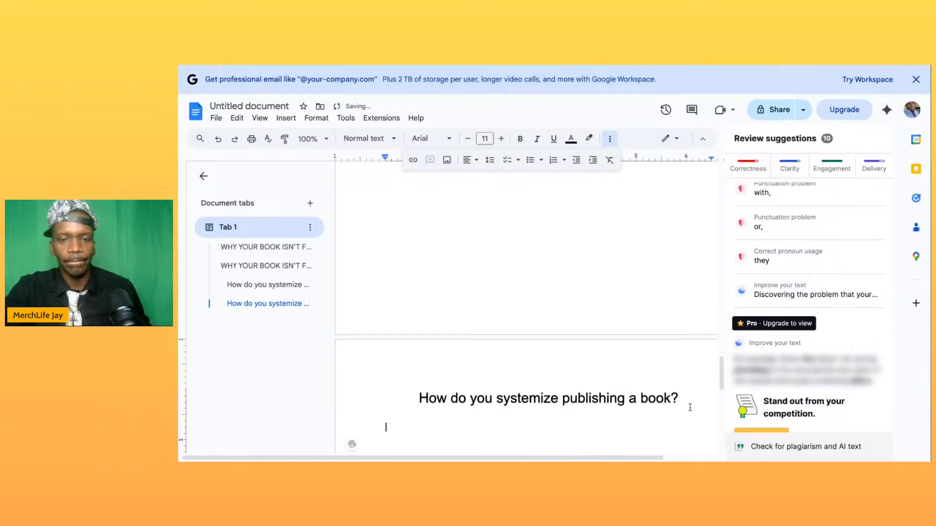
pyautogui.scroll(-2, 690, 390)
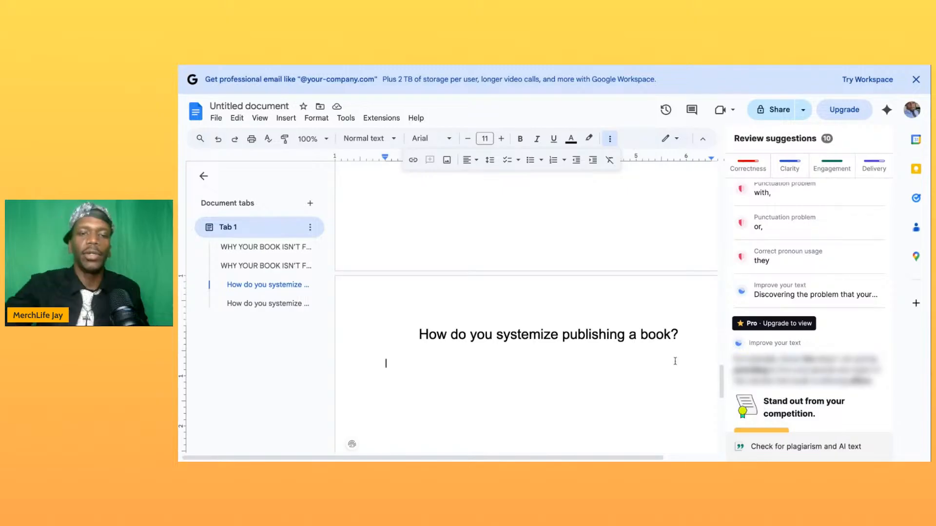
# - Begin a closing line with "Therefore, the" in the blank space below the "Finally, your call to action" paragraph of the writing chapter
pyautogui.scroll(5, 617, 275)
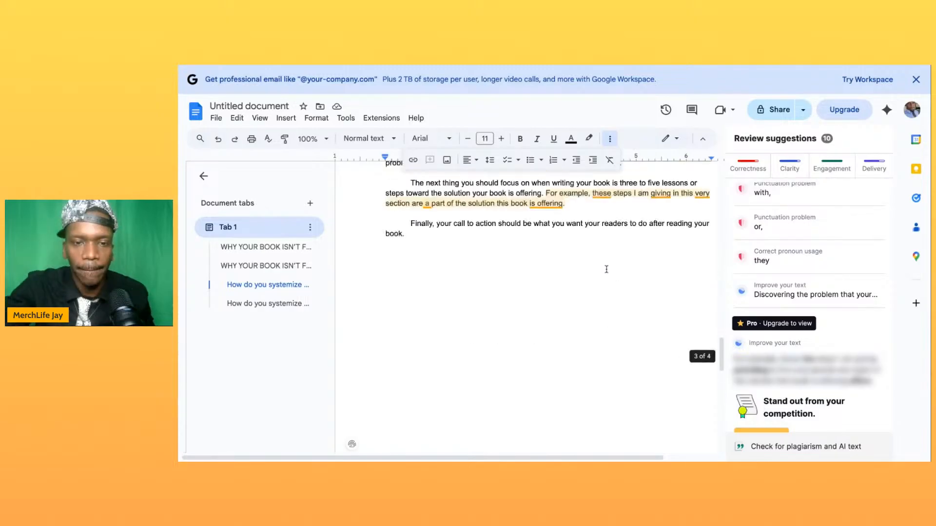
pyautogui.click(494, 355)
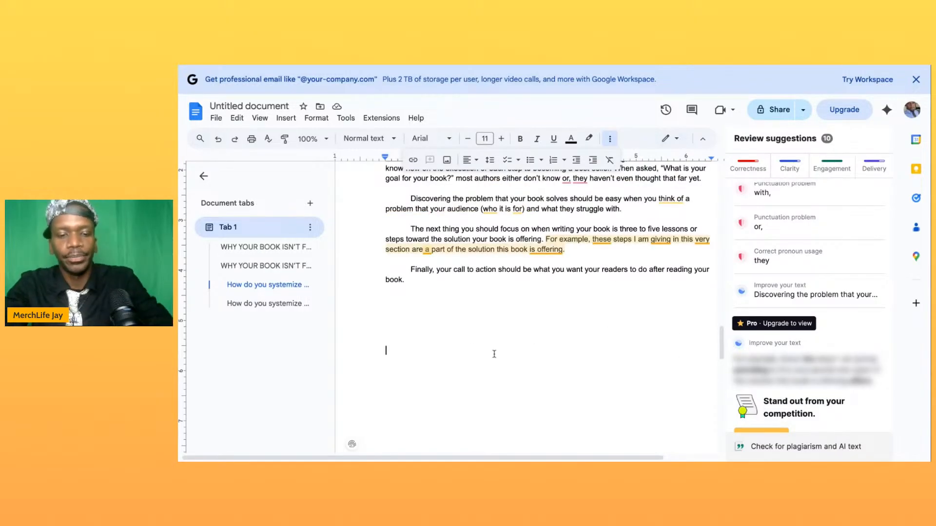
pyautogui.write('There')
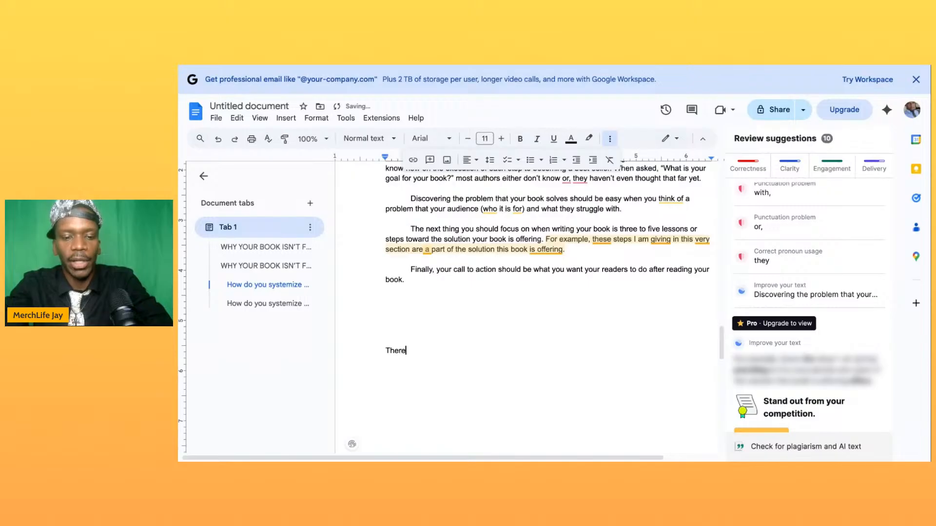
pyautogui.write('fore')
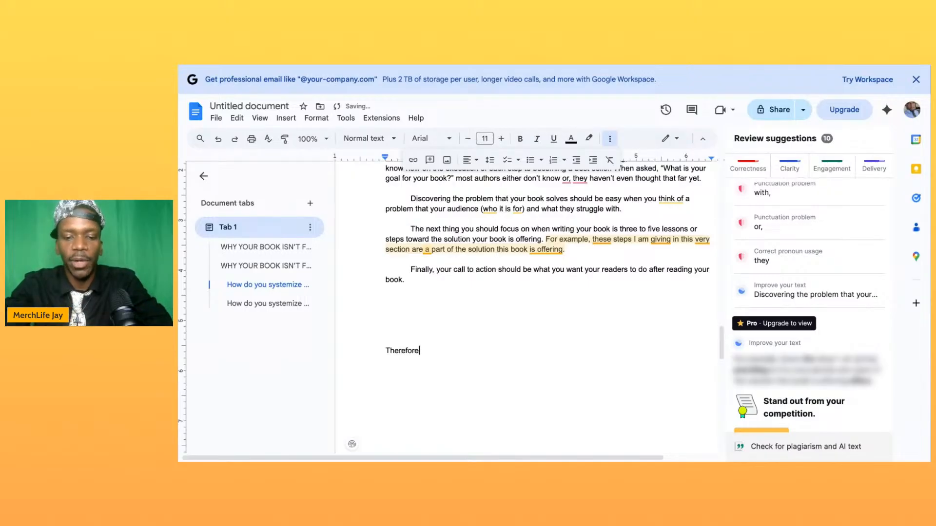
pyautogui.write(', the five steps to writing a')
pyautogui.press('BackSpace')
pyautogui.press('BackSpace')
pyautogui.press('BackSpace')
pyautogui.press('BackSpace')
pyautogui.press('BackSpace')
pyautogui.press('BackSpace')
pyautogui.press('BackSpace')
pyautogui.press('BackSpace')
pyautogui.press('BackSpace')
pyautogui.press('BackSpace')
pyautogui.press('BackSpace')
pyautogui.press('BackSpace')
pyautogui.press('BackSpace')
pyautogui.press('BackSpace')
pyautogui.press('BackSpace')
pyautogui.press('BackSpace')
pyautogui.press('BackSpace')
pyautogui.press('BackSpace')
pyautogui.press('BackSpace')
pyautogui.press('BackSpace')
pyautogui.press('BackSpace')
pyautogui.press('BackSpace')
pyautogui.press('BackSpace')
pyautogui.press('BackSpace')
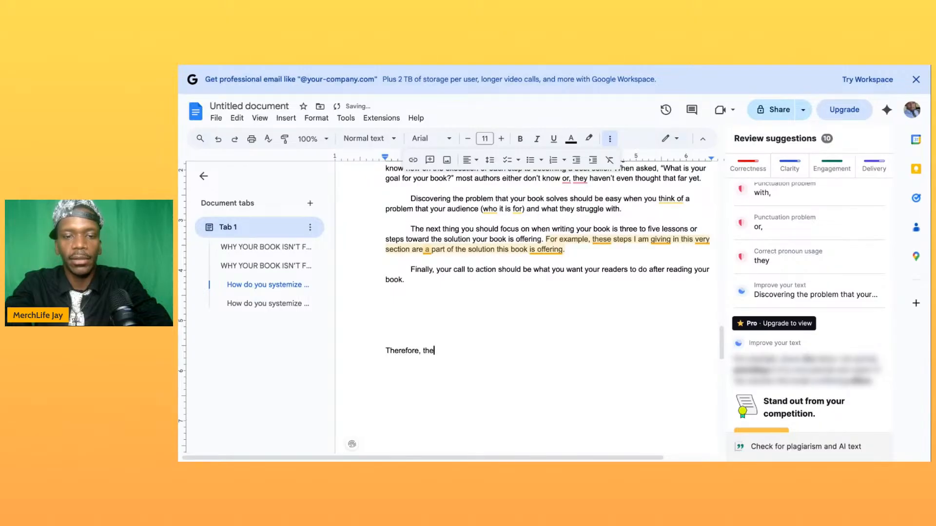
# - Complete the closing line so it reads "Therefore, the system to writing a book is as follows."
pyautogui.write('system to writing a book is as follows.')
pyautogui.press('Return')
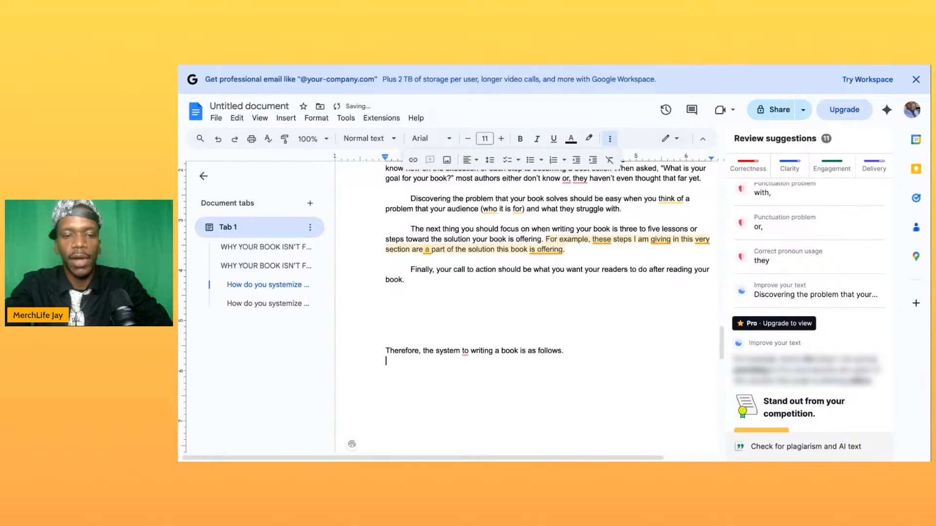
# - Indent the "Therefore" line by two tab stops and start a new line beneath it
pyautogui.click(385, 351)
pyautogui.press('Tab')
pyautogui.press('Tab')
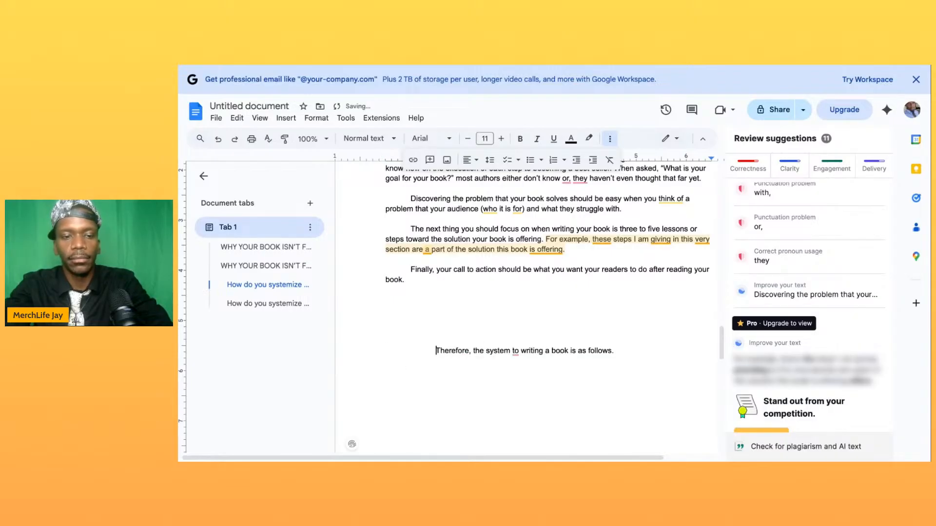
pyautogui.press('Up')
pyautogui.click(622, 352)
pyautogui.press('Return')
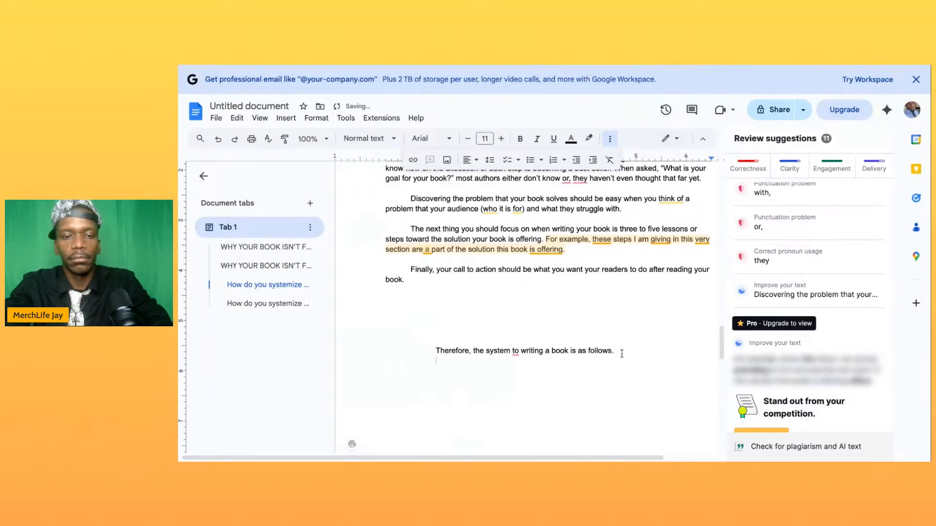
# - Start a numbered list under the "Therefore" line with the items "Title", "Who is it for" and "The Problem"
pyautogui.write('1. ')
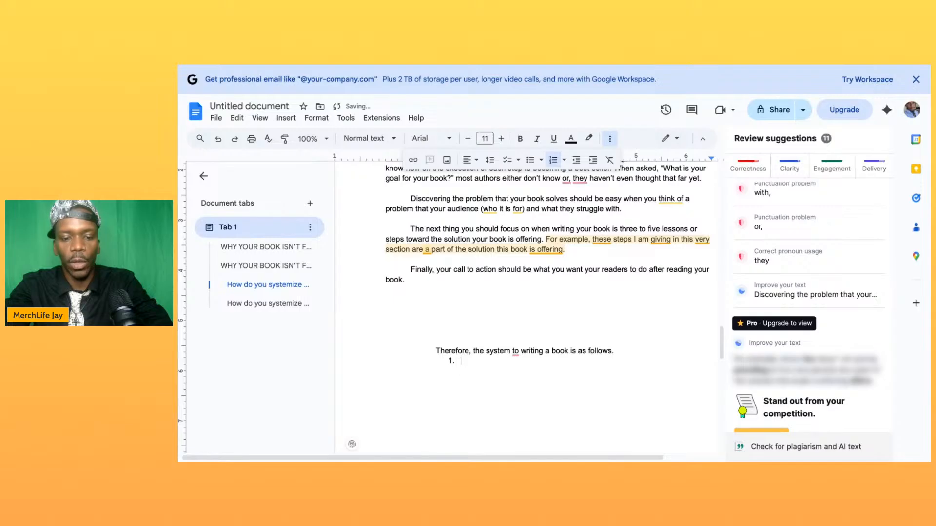
pyautogui.write('Title')
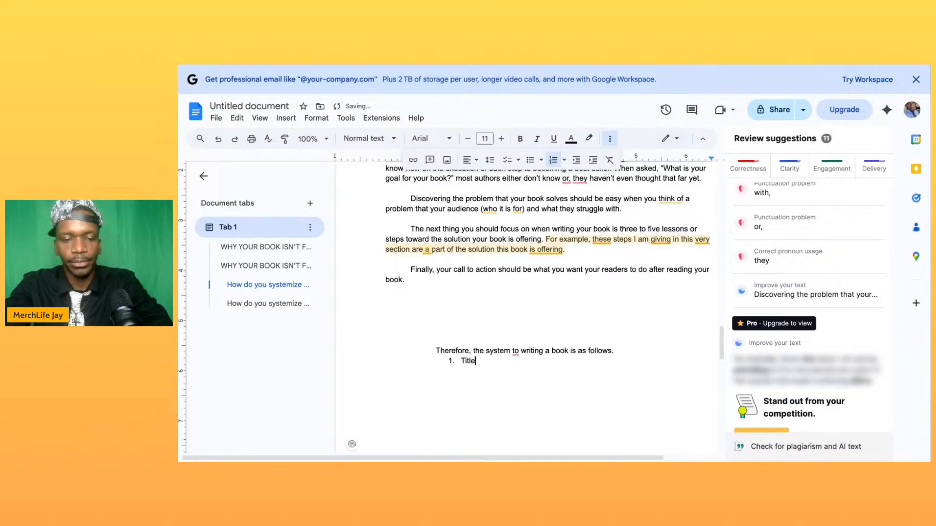
pyautogui.press('Return')
pyautogui.write('Who is it for')
pyautogui.press('Return')
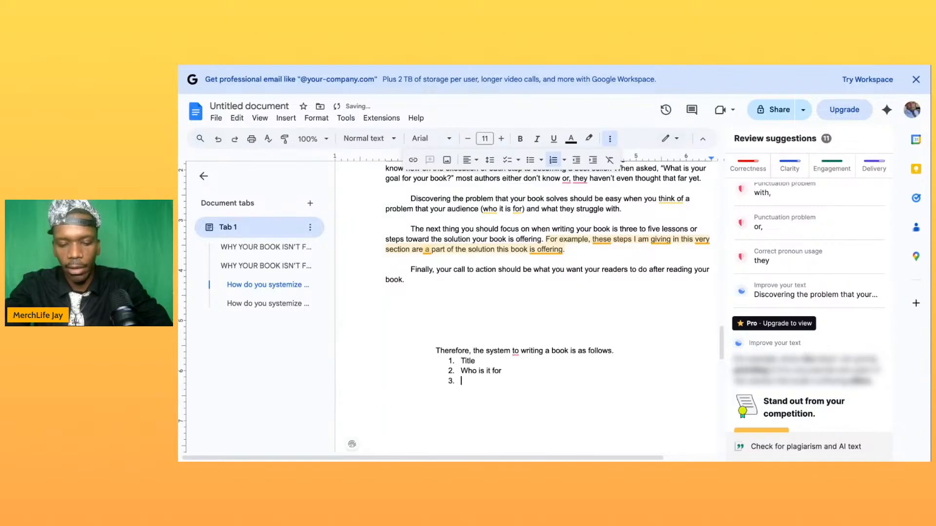
pyautogui.write('The ')
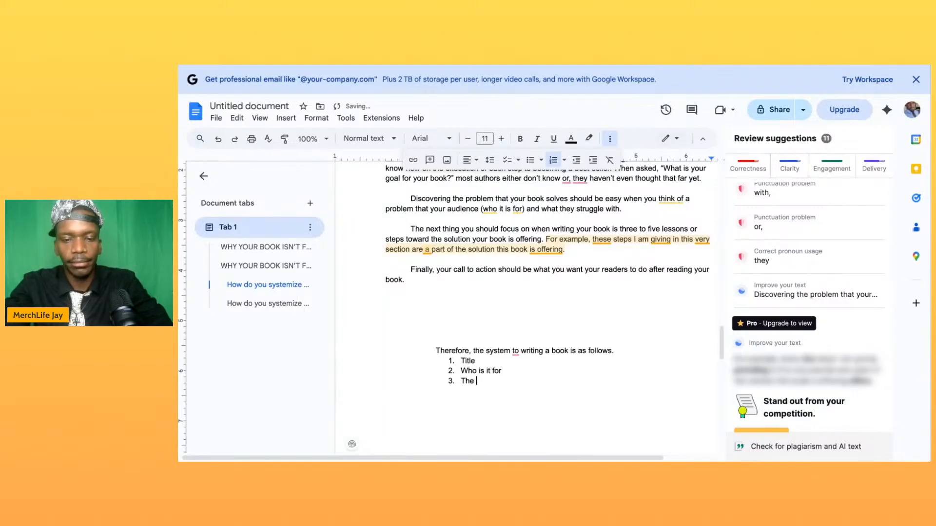
pyautogui.write('Problem')
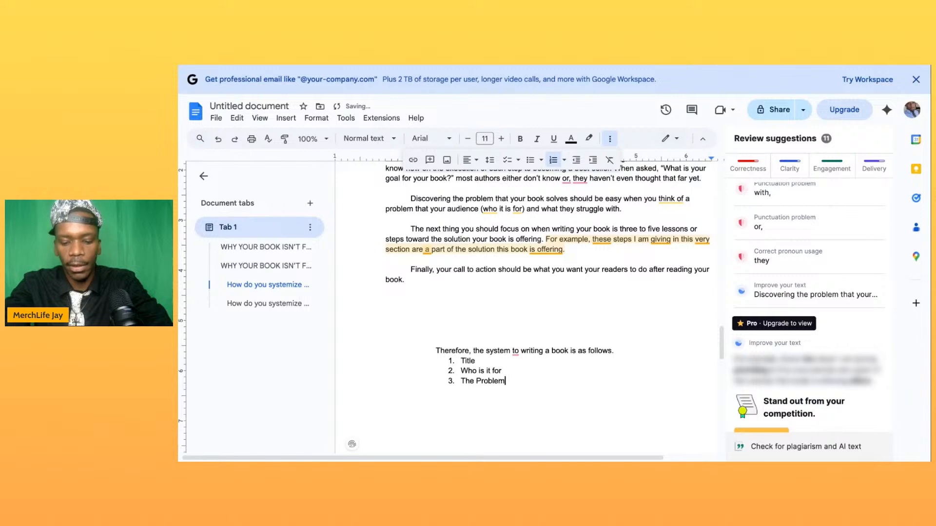
# - Add "3-5 Lessons or steps" and "Call To Action" as the fourth and fifth items of the numbered list
pyautogui.press('Return')
pyautogui.write('3')
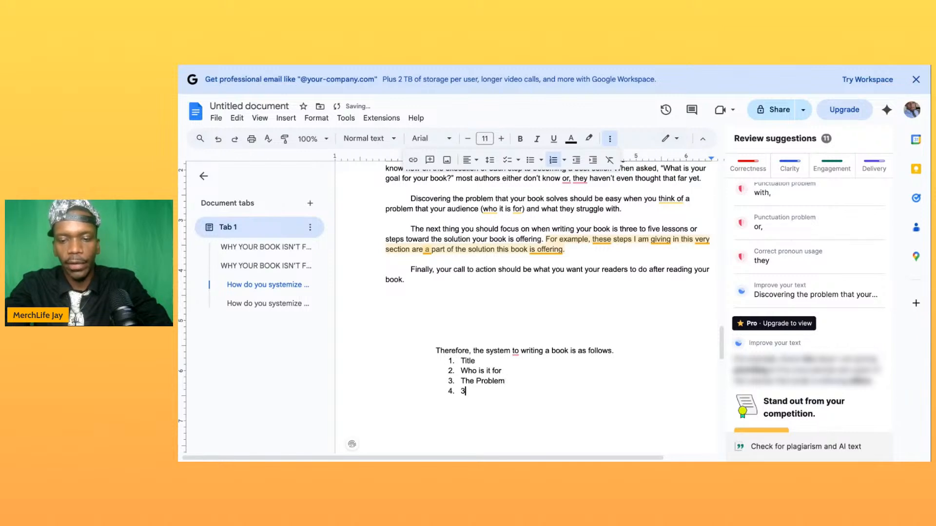
pyautogui.write('-5 ')
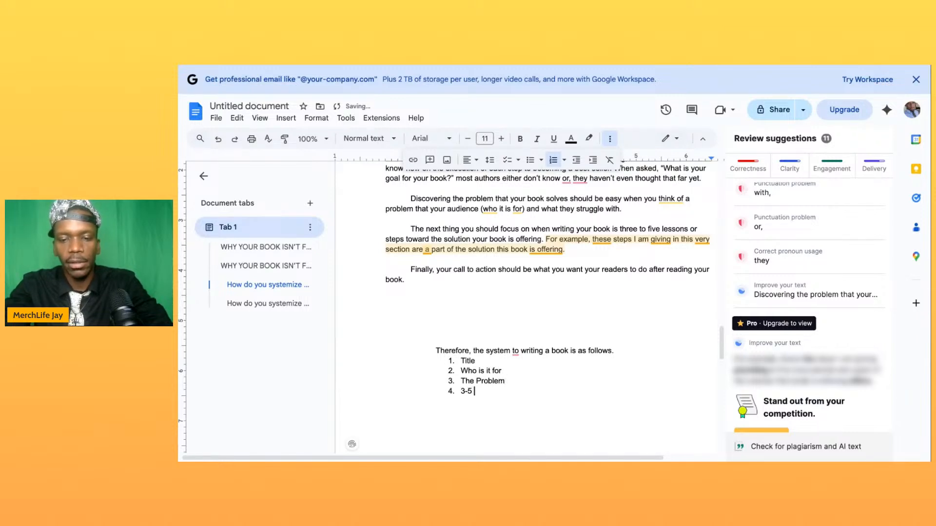
pyautogui.write('Lessons o')
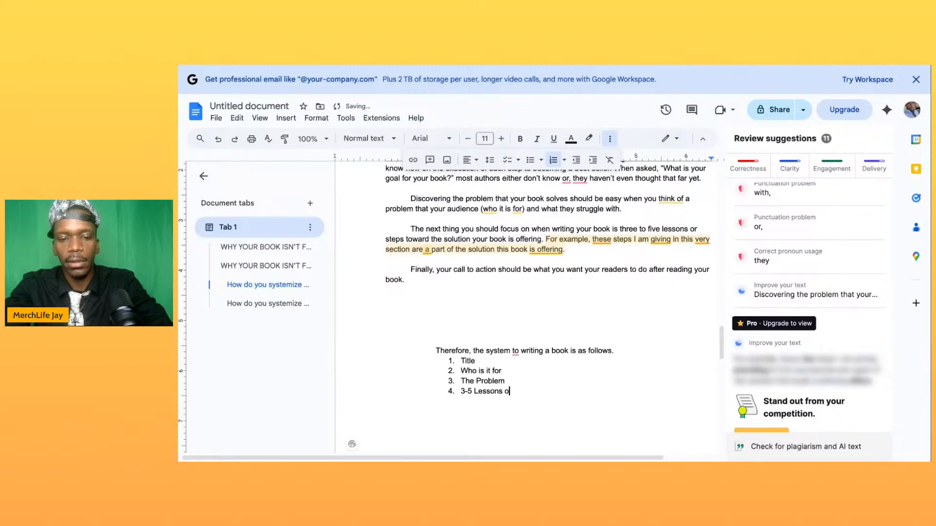
pyautogui.write('r steps')
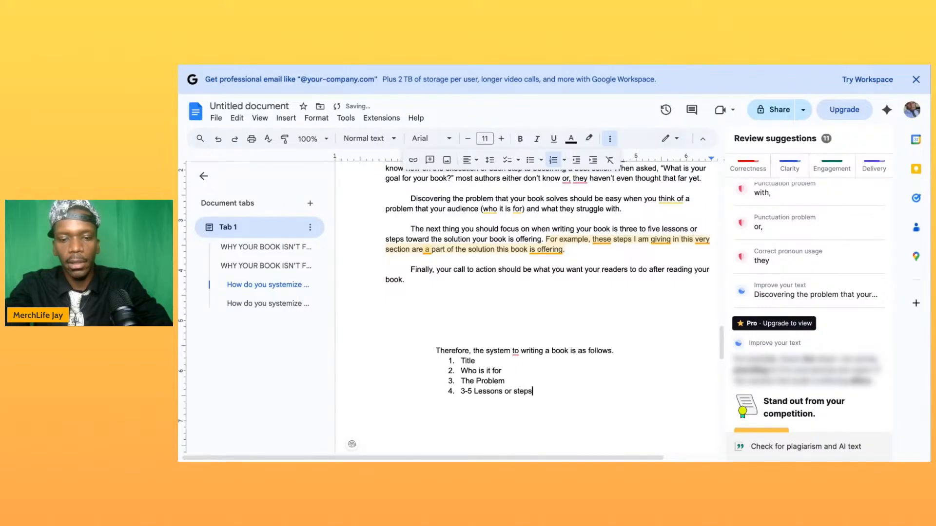
pyautogui.press('Return')
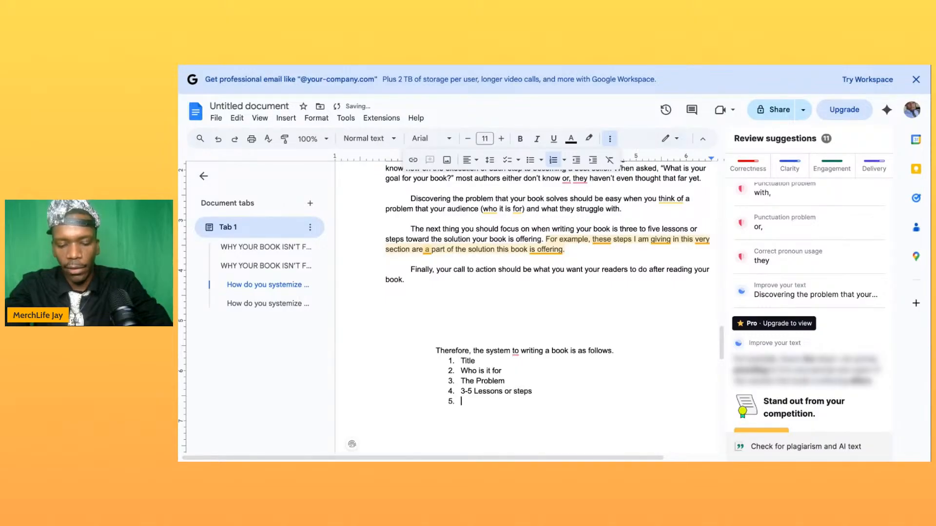
pyautogui.write('Call To ')
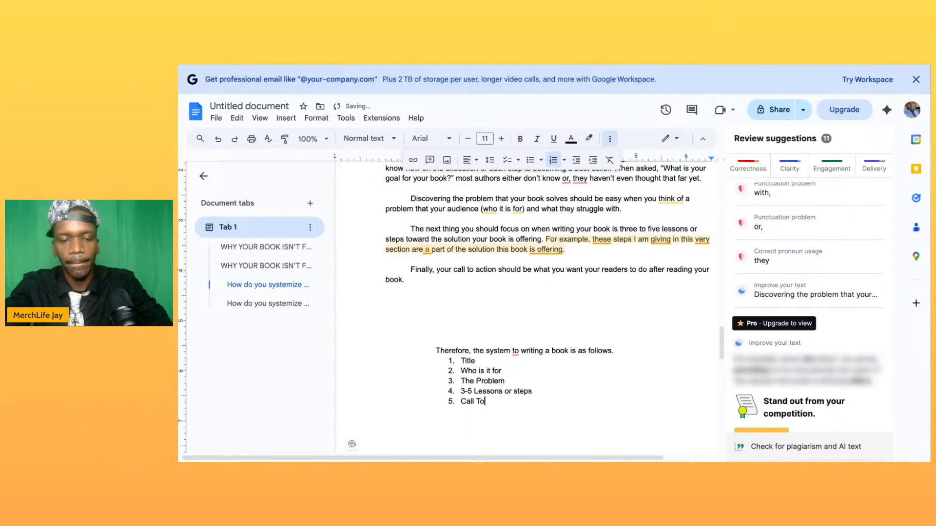
pyautogui.write('Action')
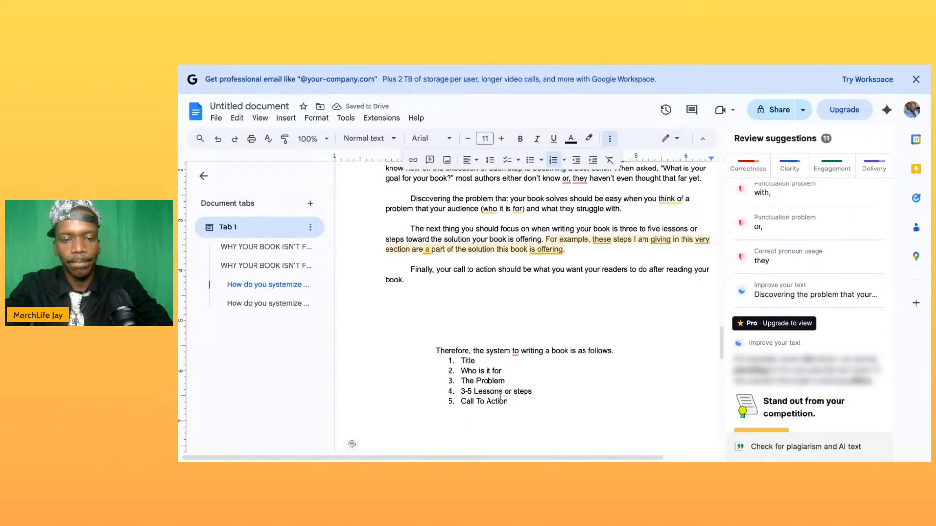
# - Delete the extra blank lines above the "How do you systemize publishing a book?" heading to move it back up its page
pyautogui.scroll(-1, 500, 396)
pyautogui.scroll(-10, 500, 397)
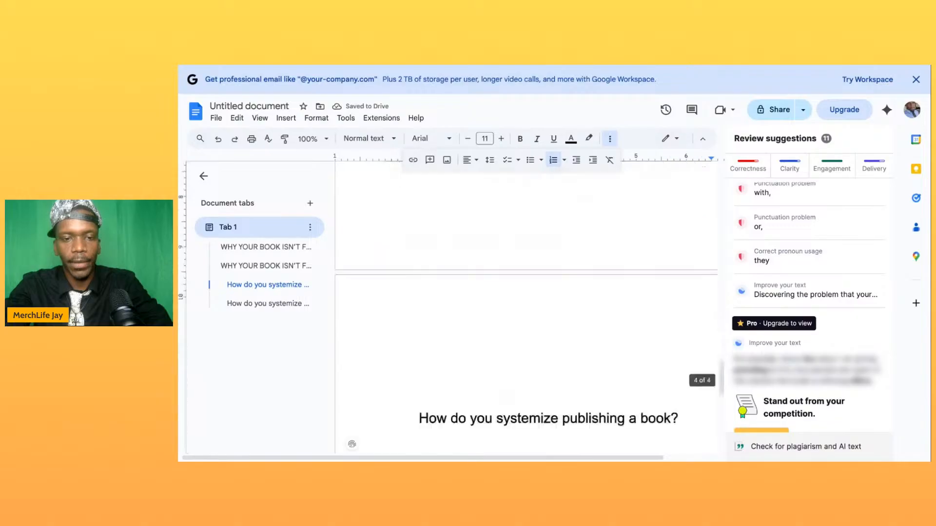
pyautogui.scroll(3, 486, 311)
pyautogui.click(478, 253)
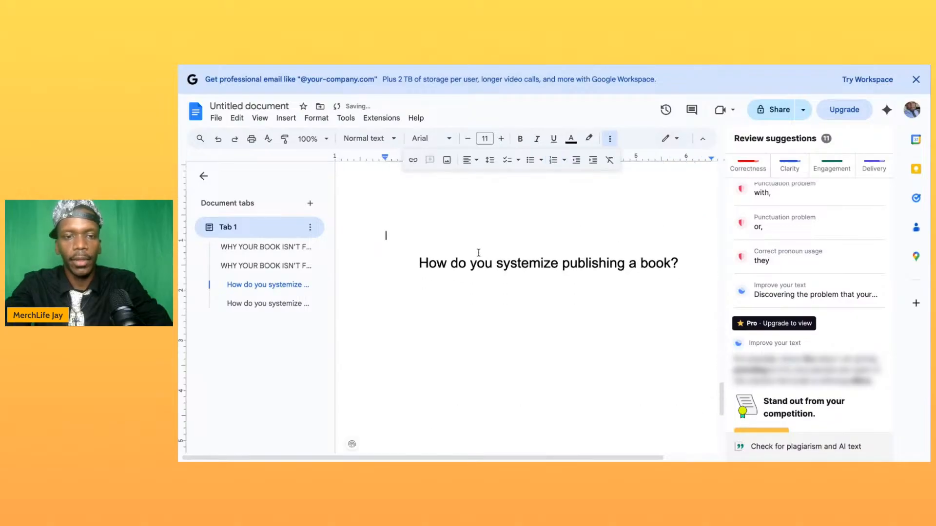
pyautogui.press('Return')
pyautogui.scroll(4, 479, 253)
pyautogui.press('BackSpace')
pyautogui.press('BackSpace')
pyautogui.press('BackSpace')
pyautogui.press('BackSpace')
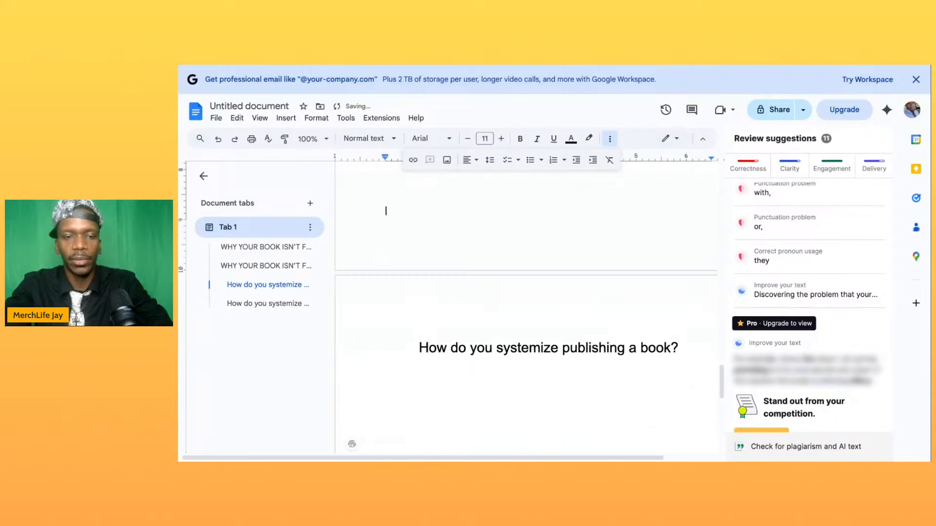
# - Start an indented paragraph directly beneath the "How do you systemize publishing a book?" heading
pyautogui.press('Down')
pyautogui.press('Down')
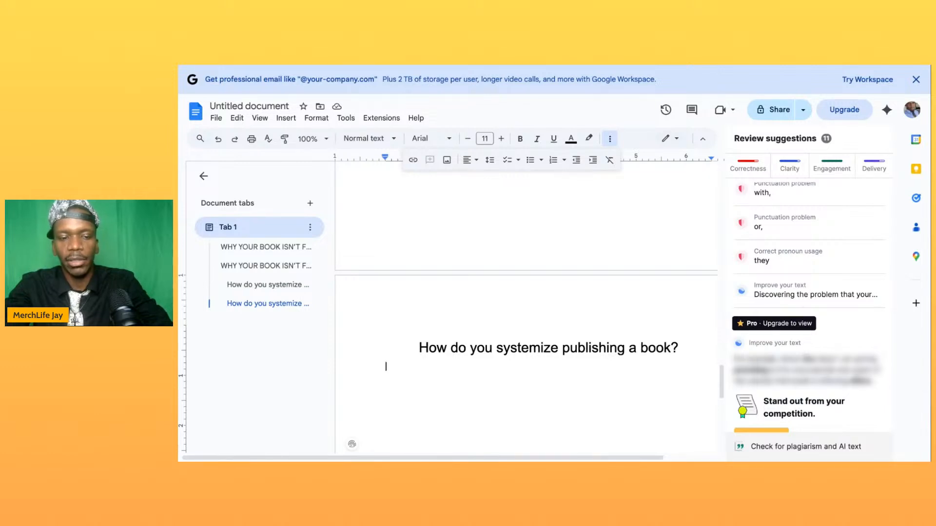
pyautogui.press('Tab')
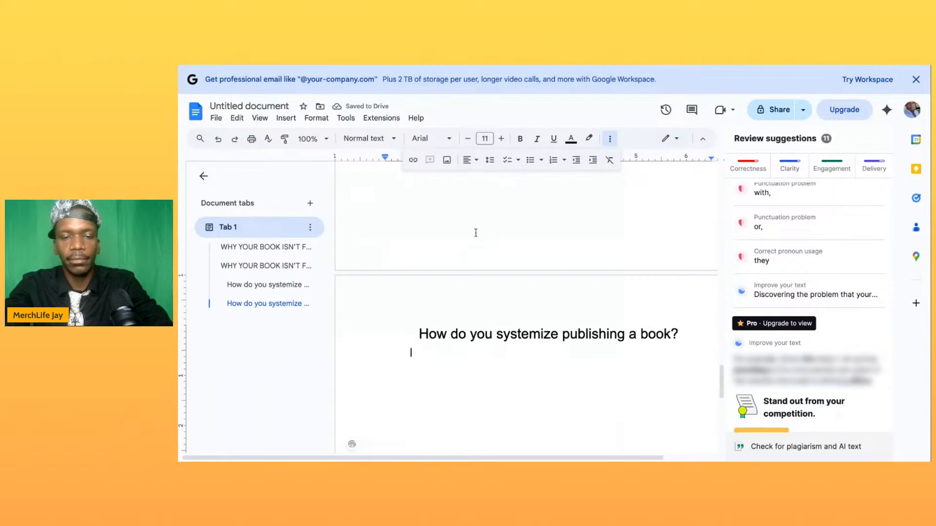
pyautogui.scroll(15, 543, 251)
pyautogui.scroll(-2, 542, 250)
pyautogui.scroll(-10, 527, 312)
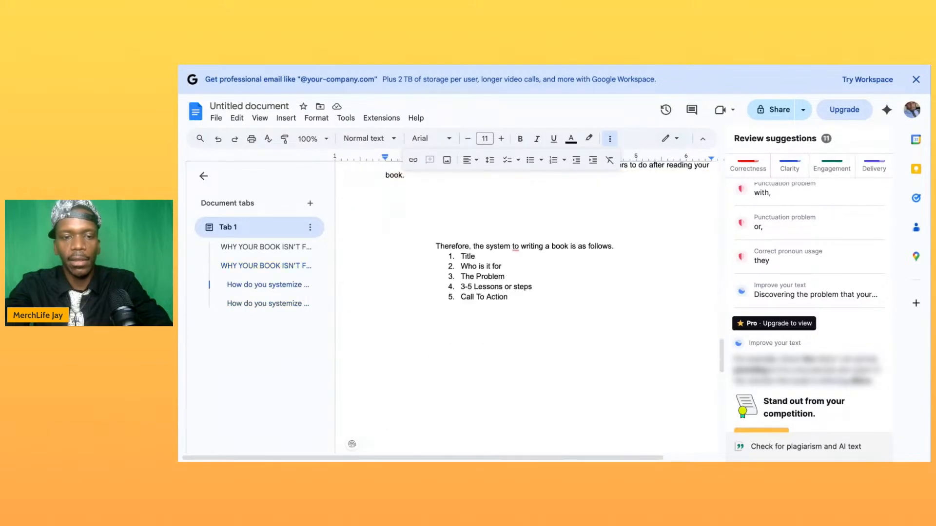
pyautogui.scroll(-3, 526, 311)
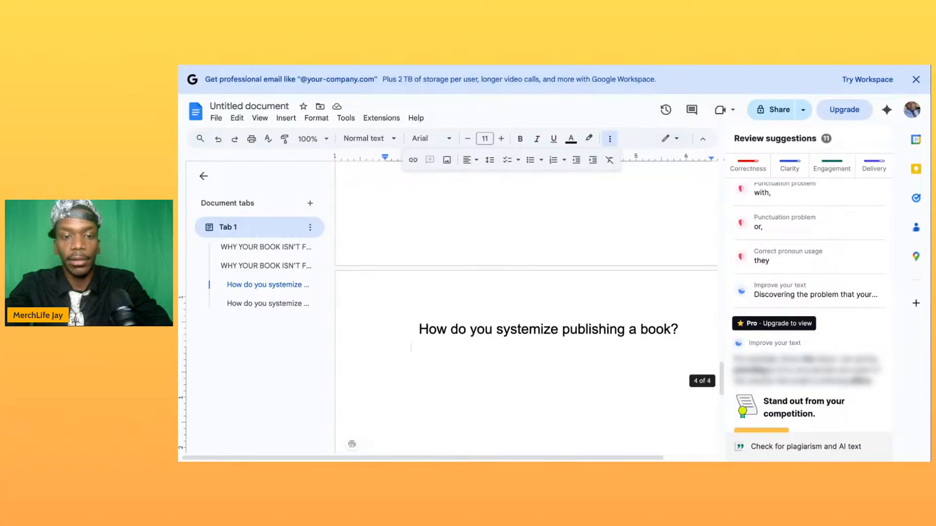
# - Write the publishing chapter's opening sentence: "To systemize publishing a book, you first need to finish writing it."
pyautogui.write('To')
pyautogui.write('sy')
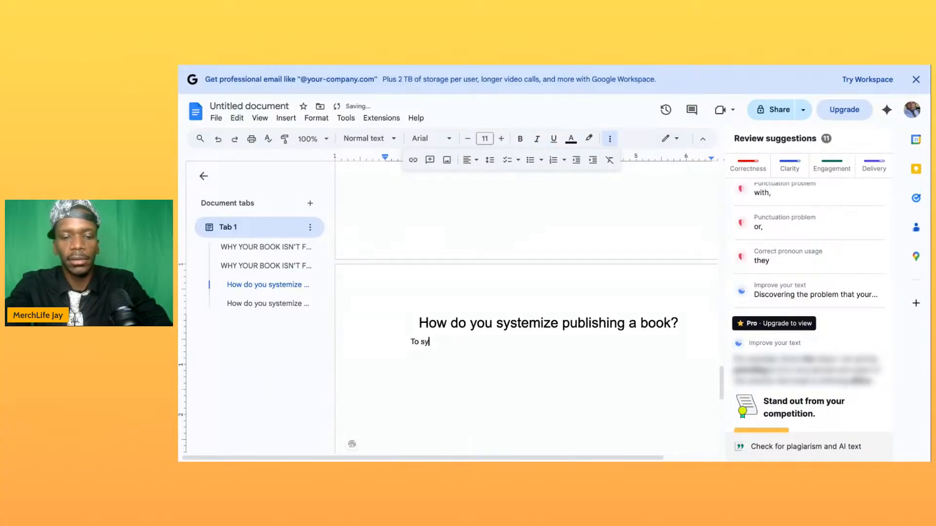
pyautogui.write('stemize ')
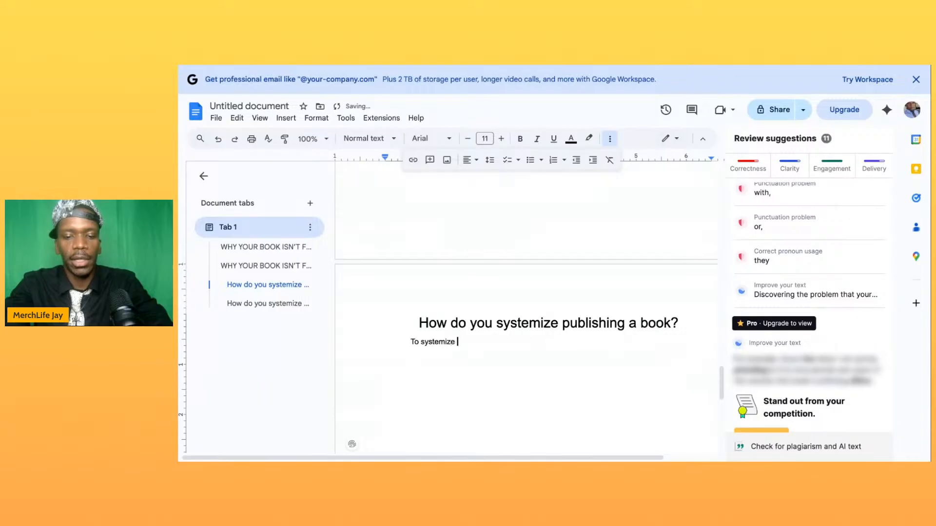
pyautogui.write('publi')
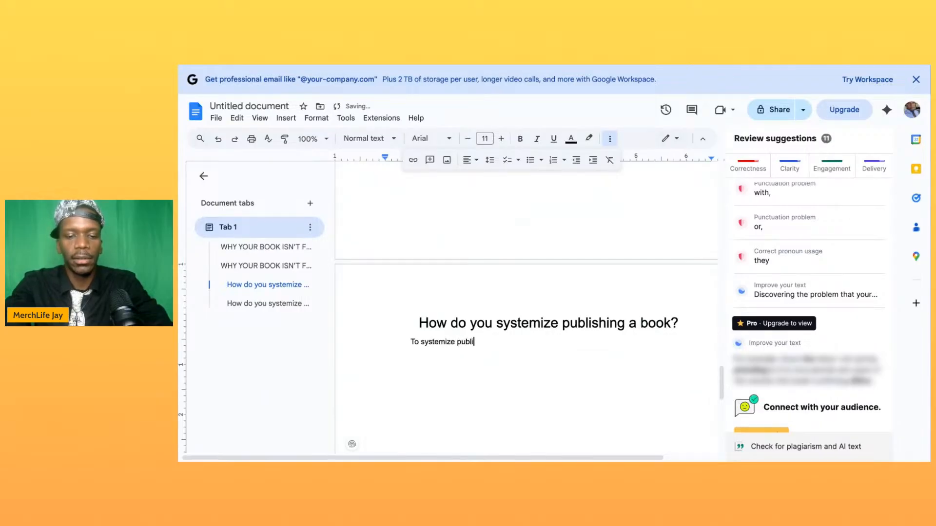
pyautogui.write('shing a book, ')
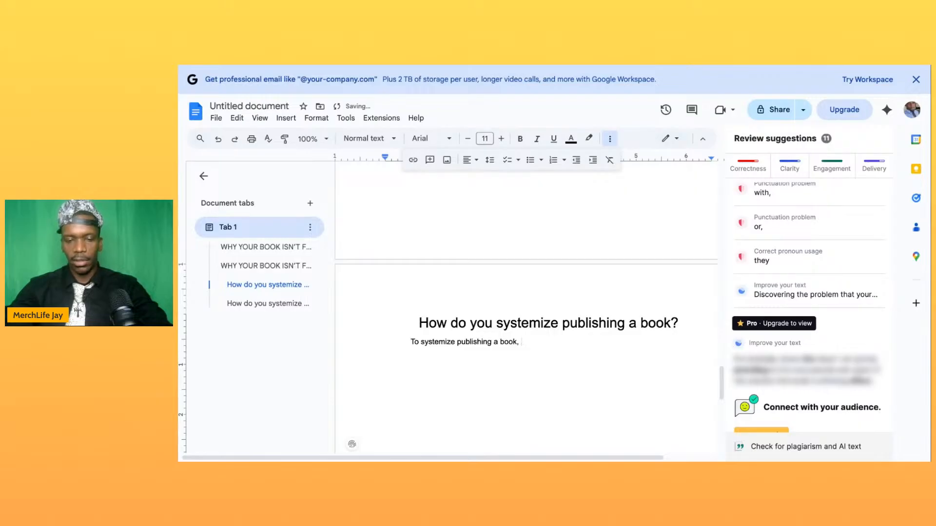
pyautogui.write('you ')
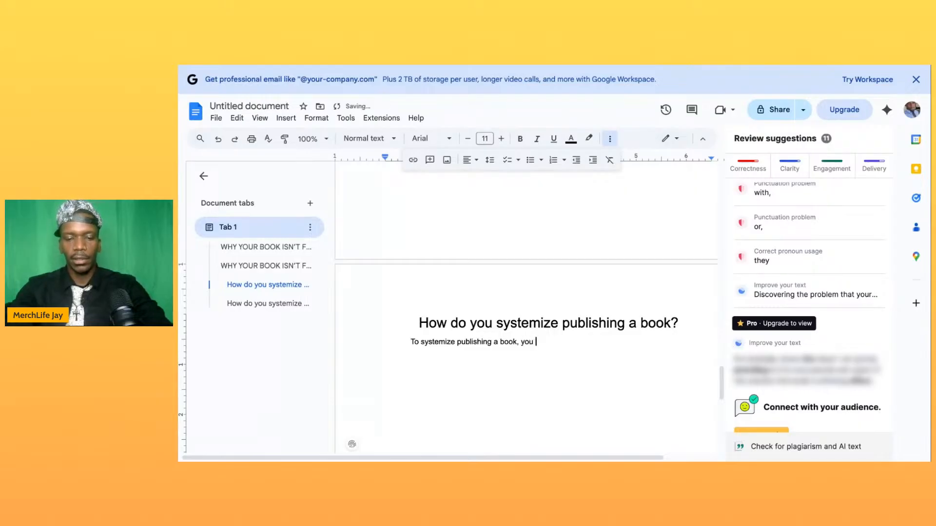
pyautogui.write('first need to ')
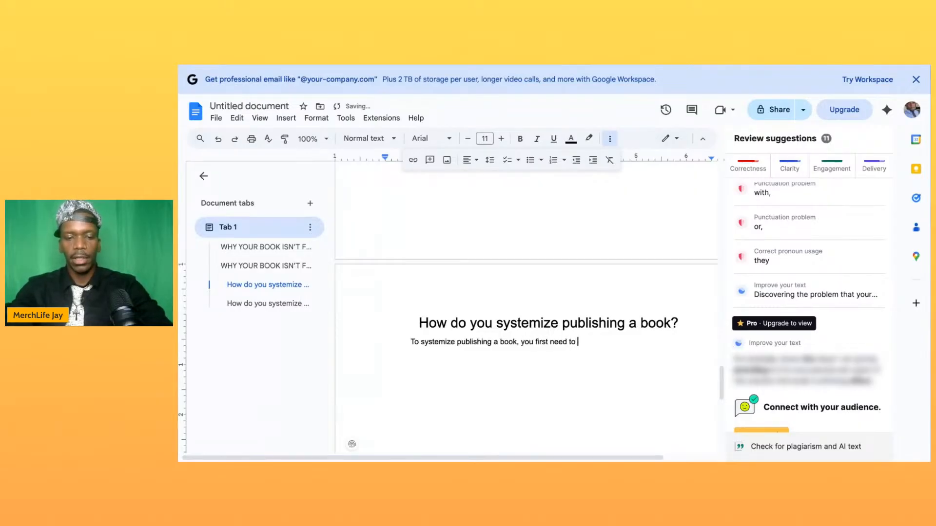
pyautogui.write('finish w')
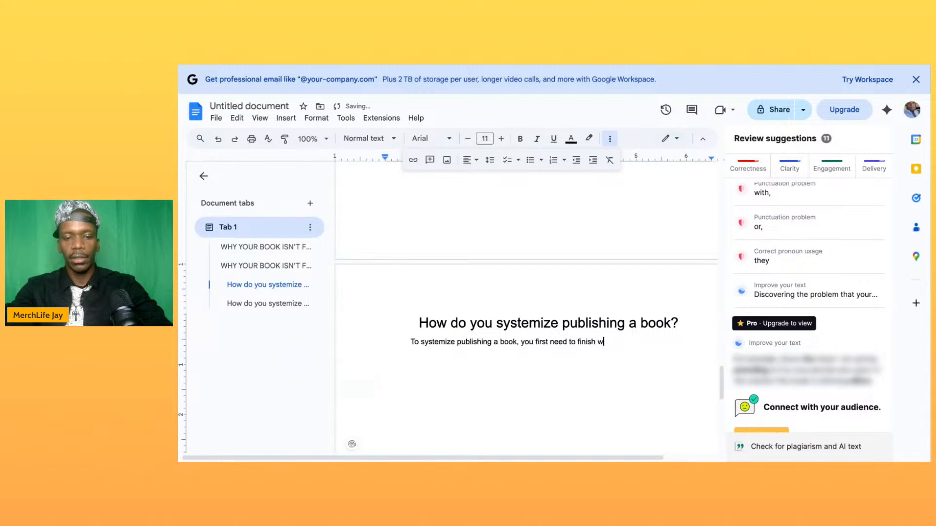
pyautogui.write('riting it. ')
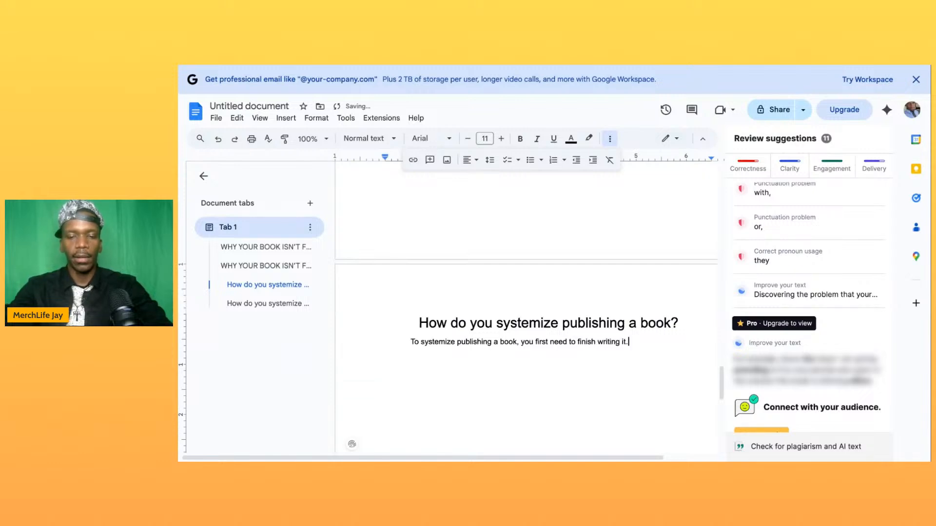
pyautogui.write('Writing ')
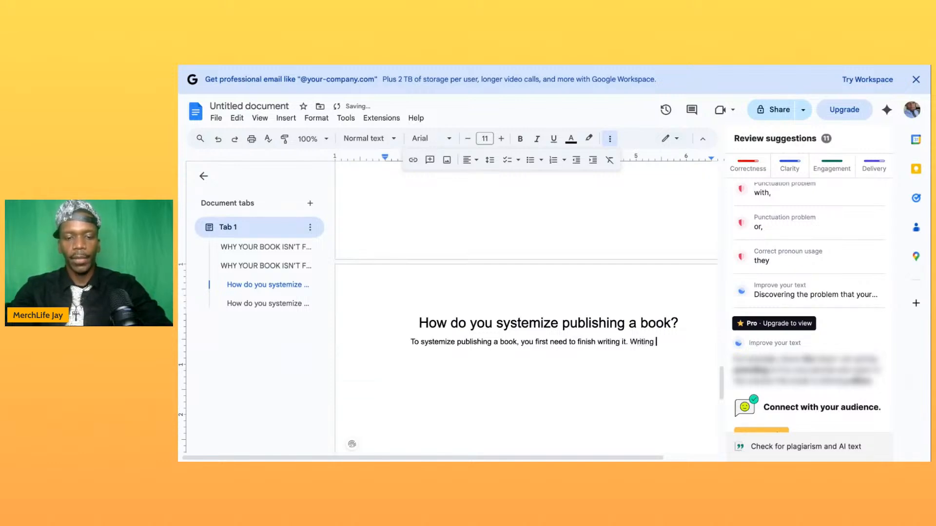
pyautogui.write('it is the pr')
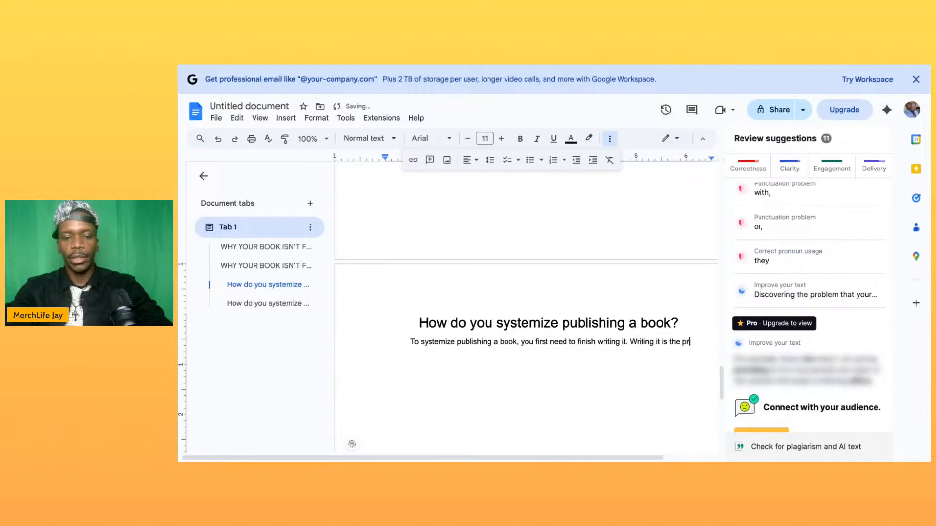
pyautogui.write('ecursor ')
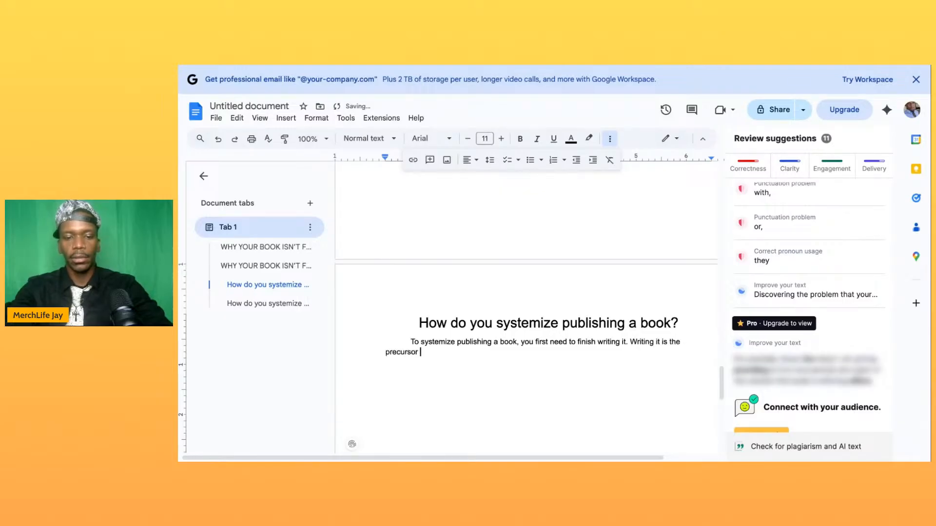
pyautogui.write('to any')
# - Complete the first publishing paragraph with "Writing it is the precursor to doing anything else with the book."
pyautogui.press('BackSpace')
pyautogui.press('BackSpace')
pyautogui.press('BackSpace')
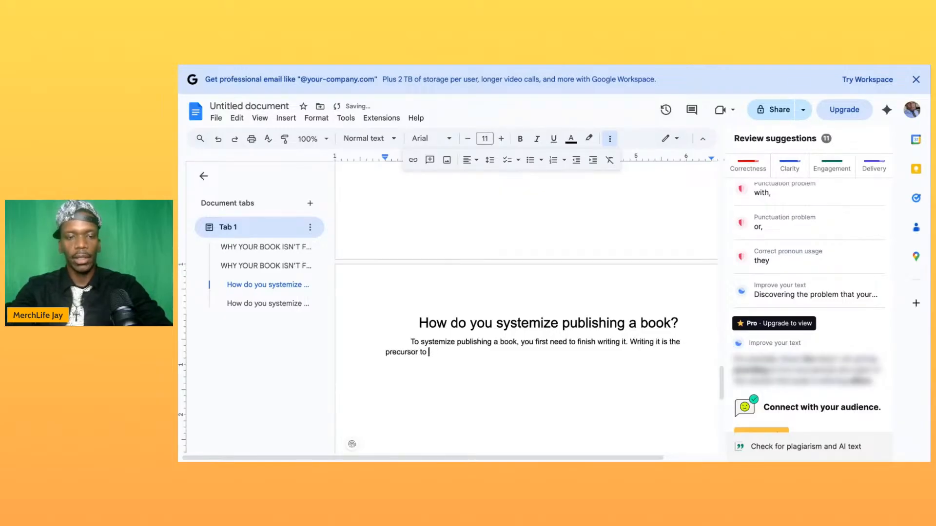
pyautogui.write('doing ')
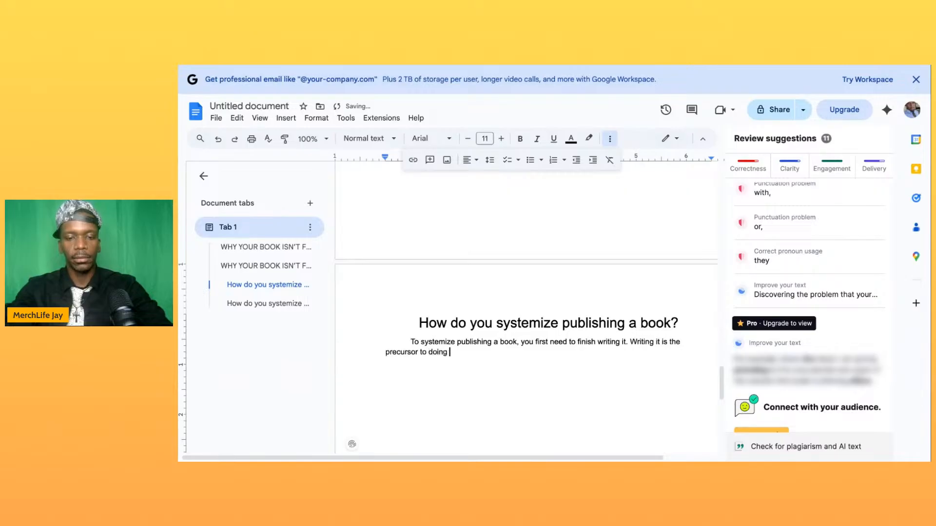
pyautogui.write('anything else with the book. S')
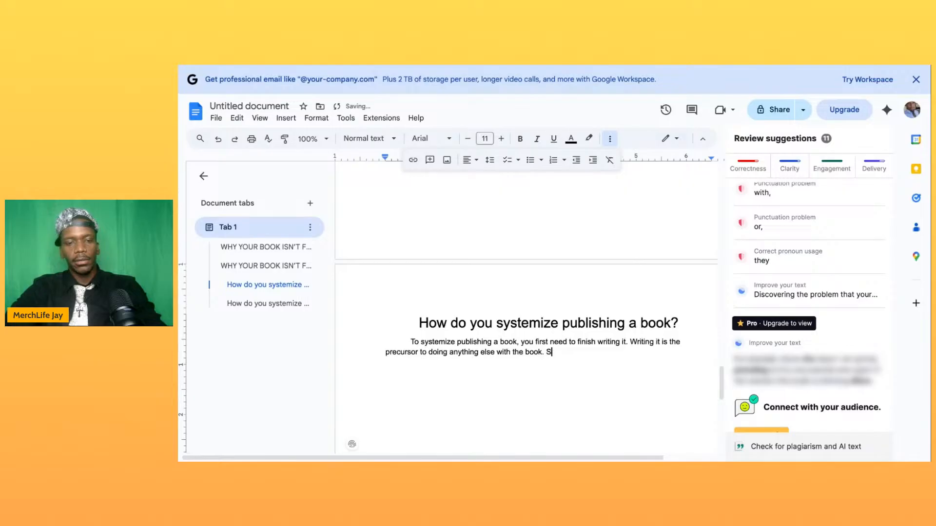
pyautogui.press('BackSpace')
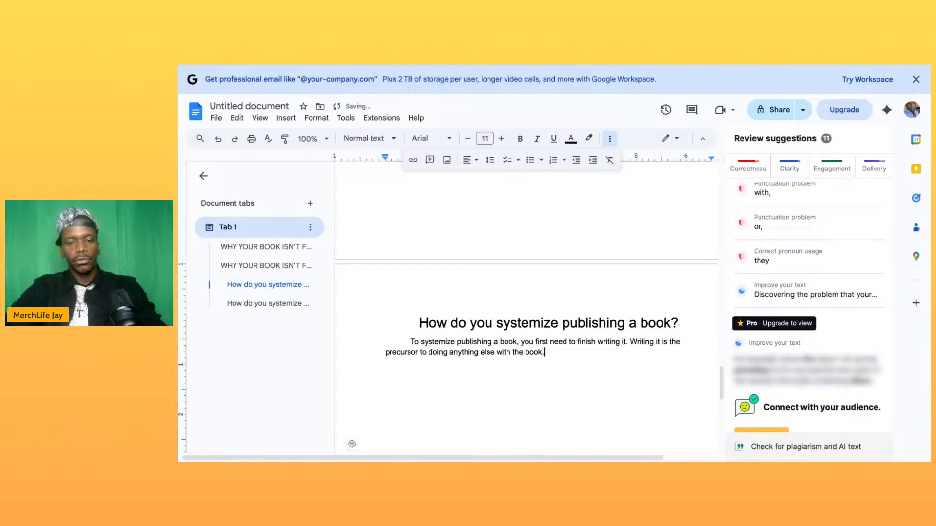
# - Begin a new indented paragraph after a blank line with "The second thing you should focus on when systematically publishing your book is"
pyautogui.press('Return')
pyautogui.press('Return')
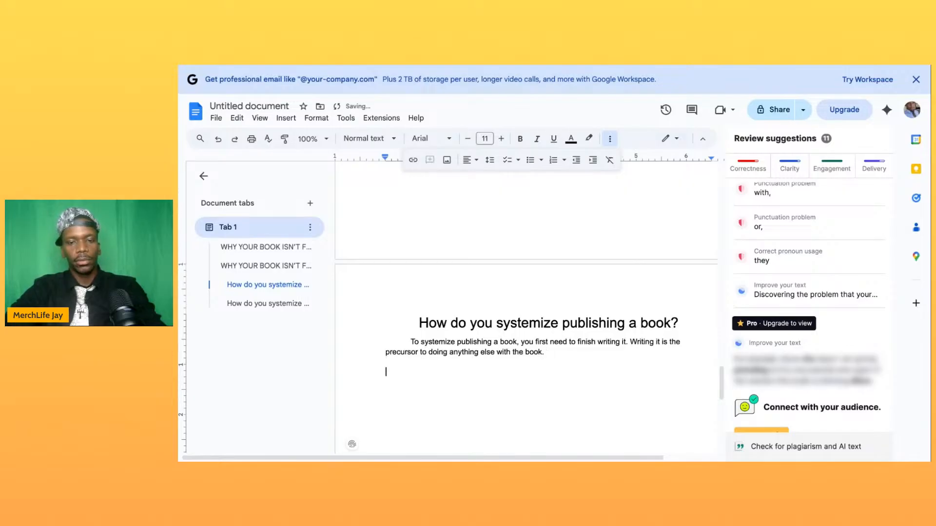
pyautogui.write('S')
pyautogui.press('BackSpace')
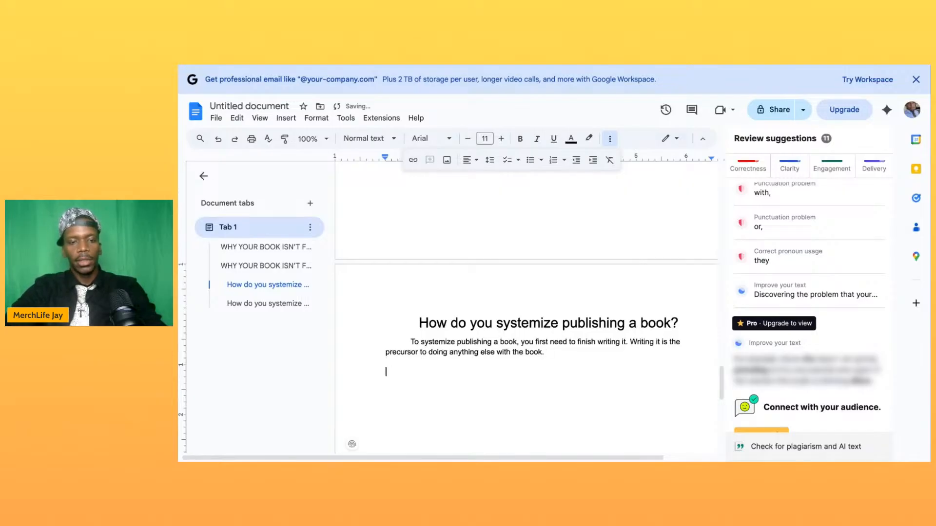
pyautogui.press('Tab')
pyautogui.write('The second t')
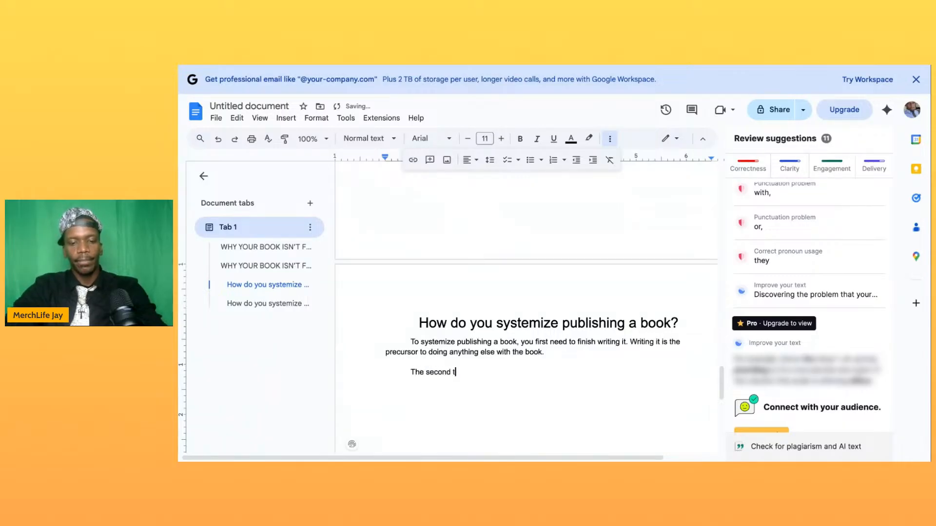
pyautogui.write('hing you shou')
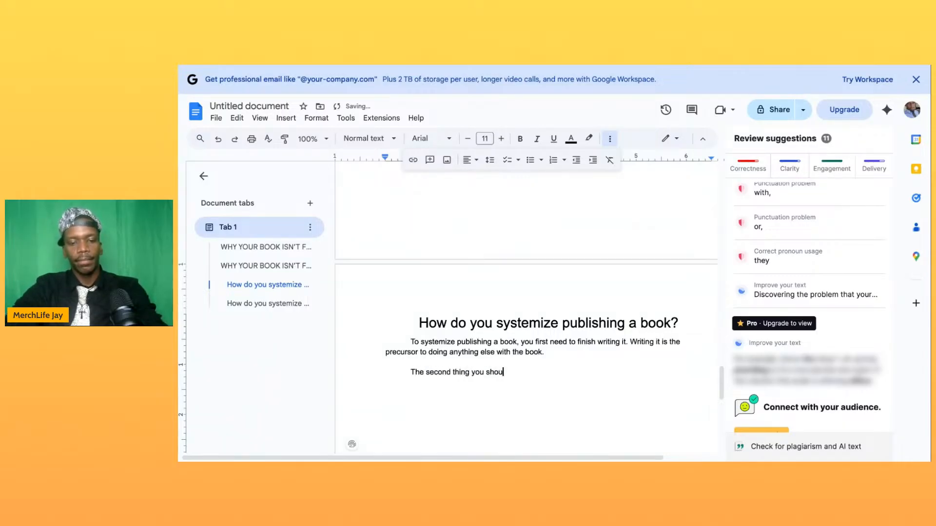
pyautogui.write('ld focus ')
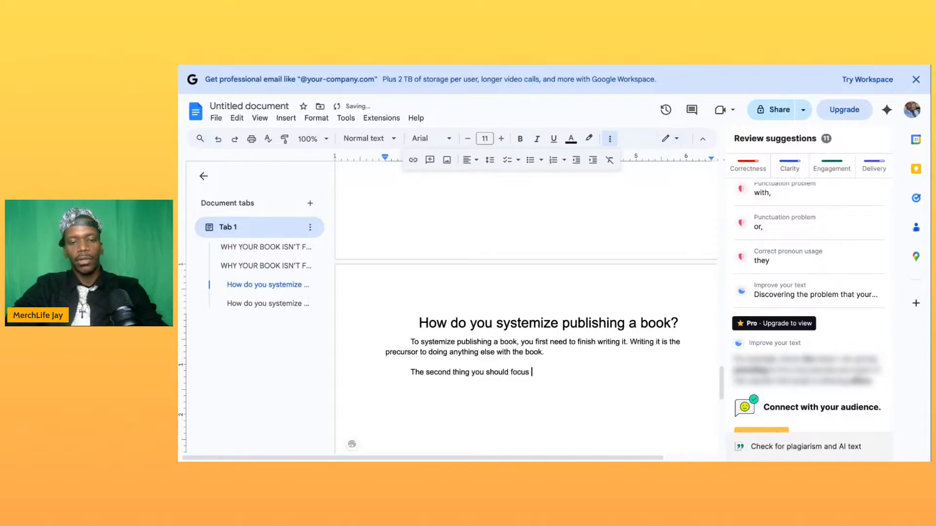
pyautogui.write('on when')
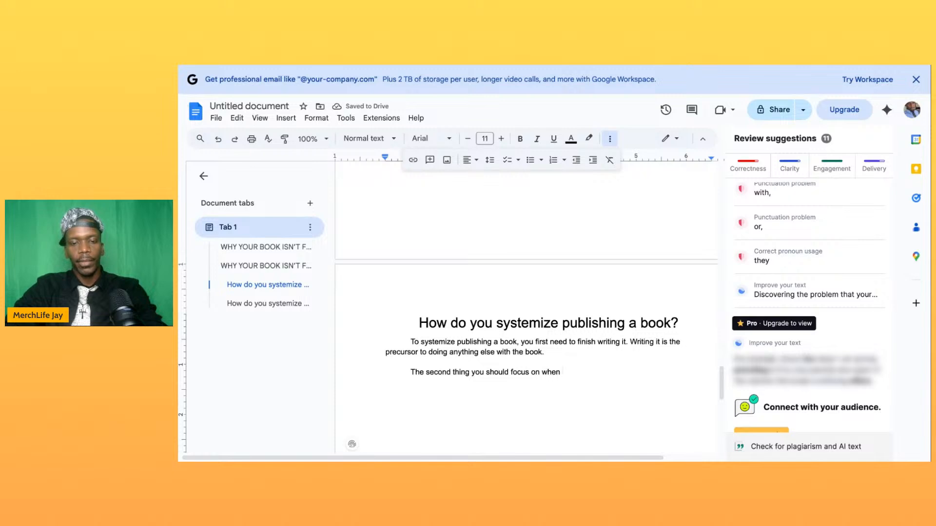
pyautogui.write('systematically publishing your book is')
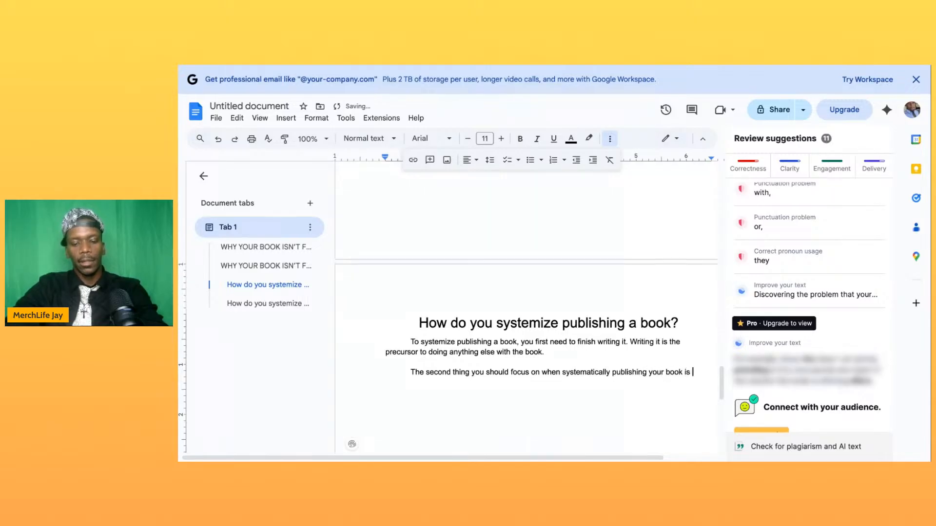
pyautogui.write(' choosing t')
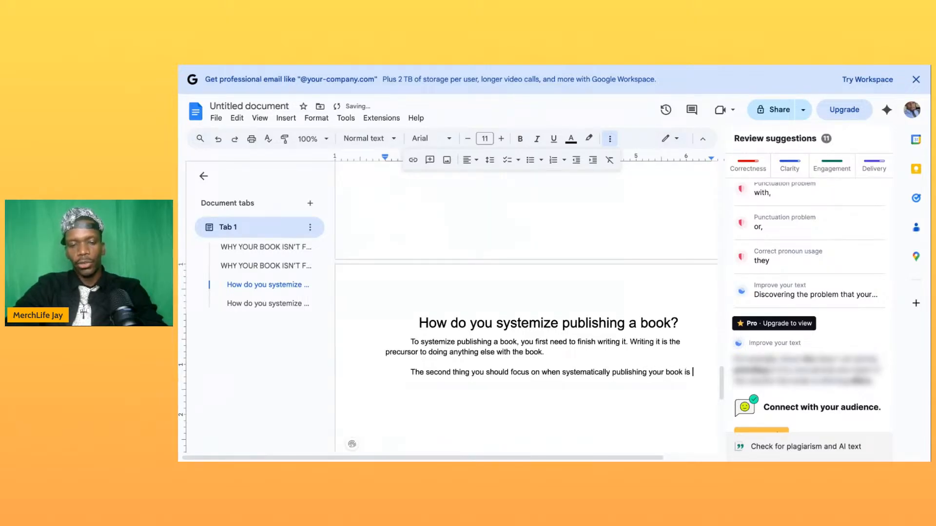
pyautogui.write('he co')
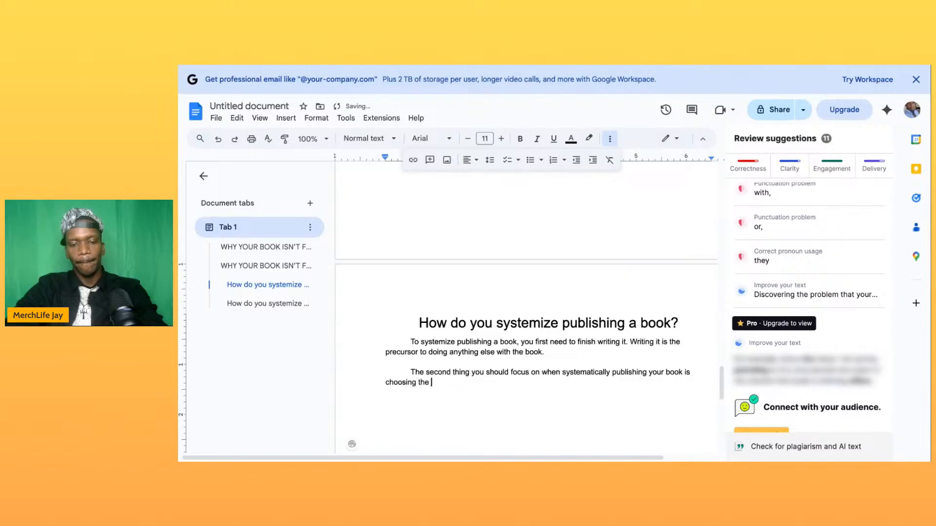
# - Continue the second publishing paragraph with "choosing the appropriate platform for your book"
pyautogui.press('BackSpace')
pyautogui.press('BackSpace')
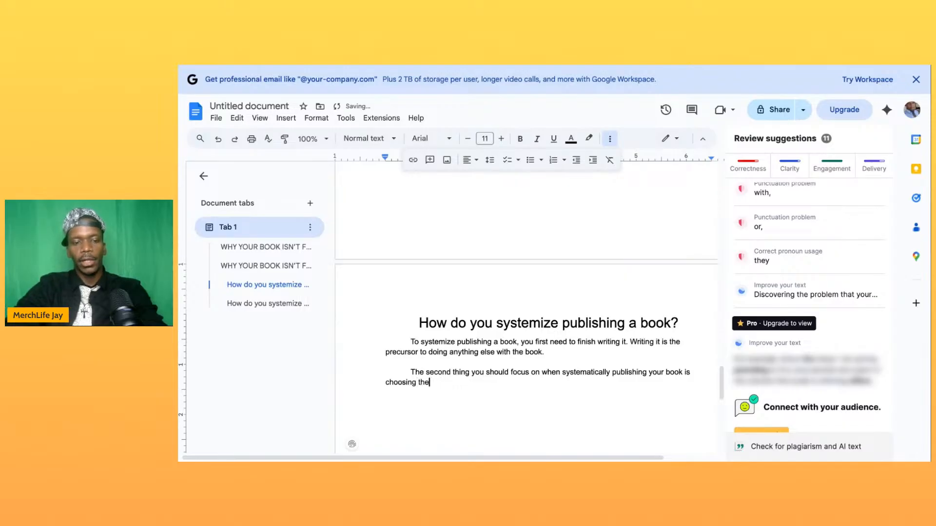
pyautogui.write('appr')
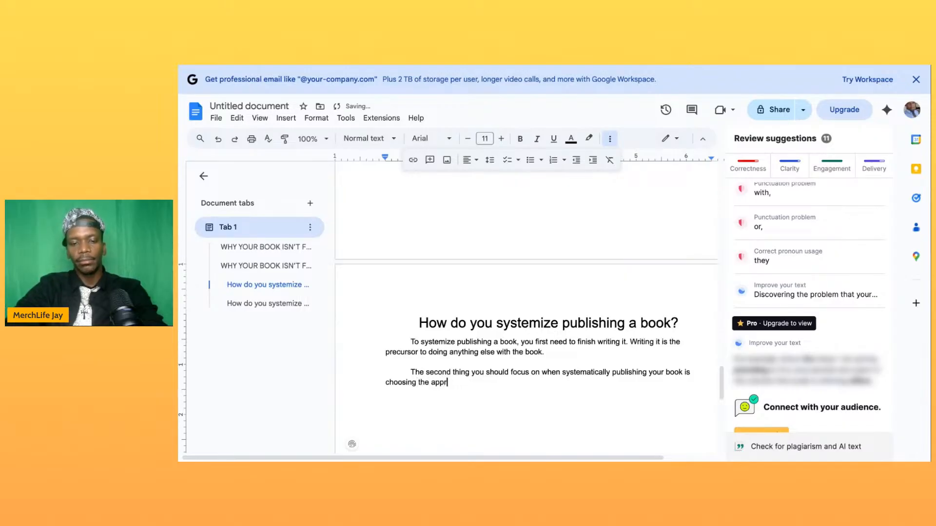
pyautogui.write('opriate platfom')
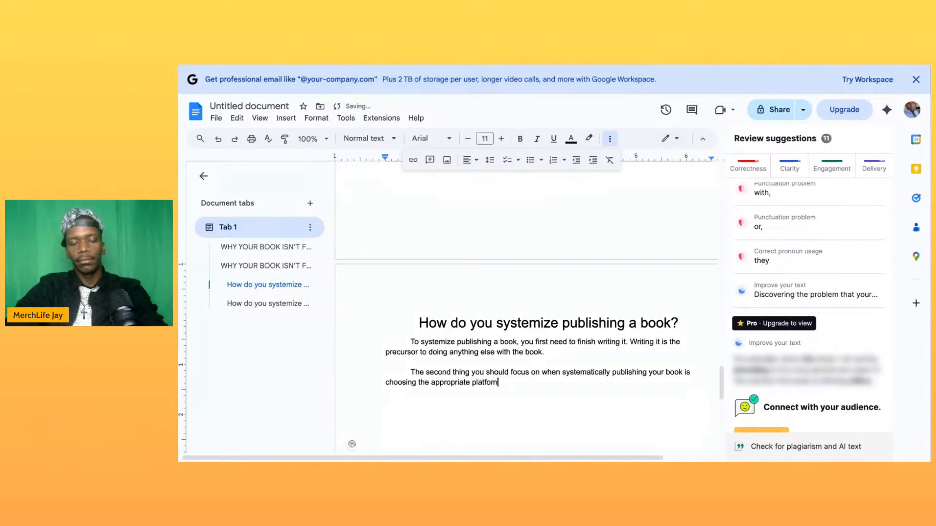
pyautogui.press('BackSpace')
pyautogui.write('rm')
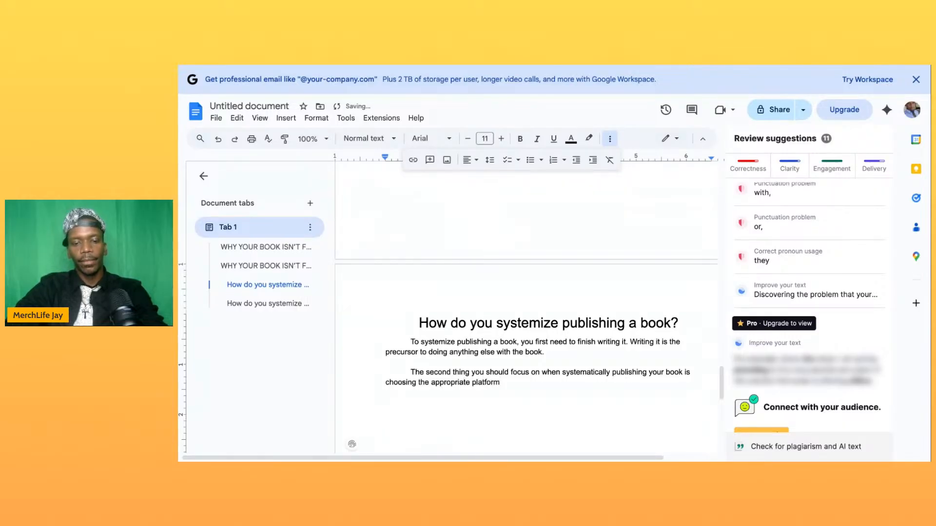
pyautogui.write(' for ')
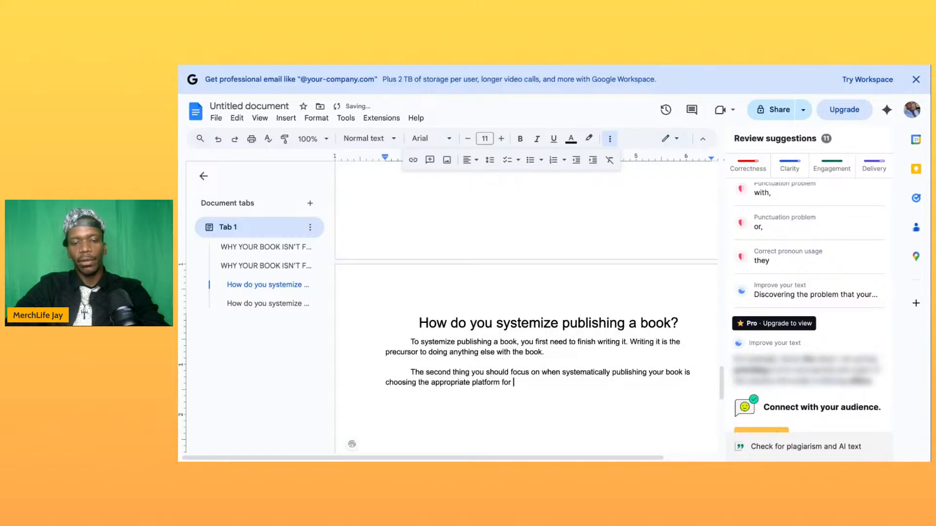
pyautogui.write('your book a')
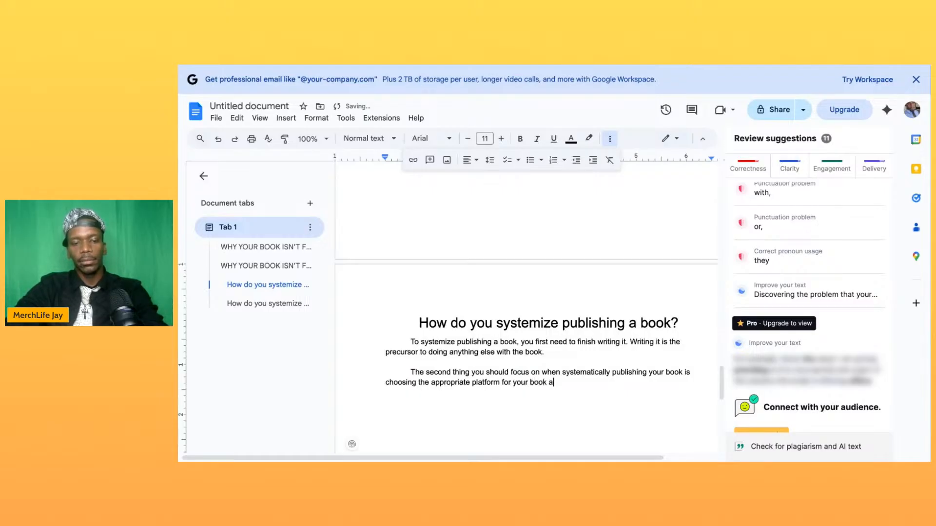
pyautogui.write('nd the goals y')
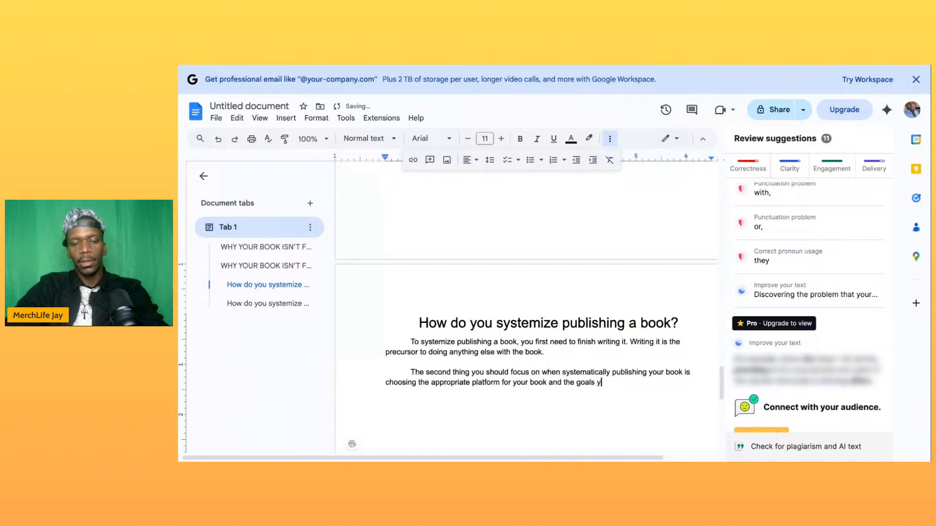
pyautogui.write('ou intend ')
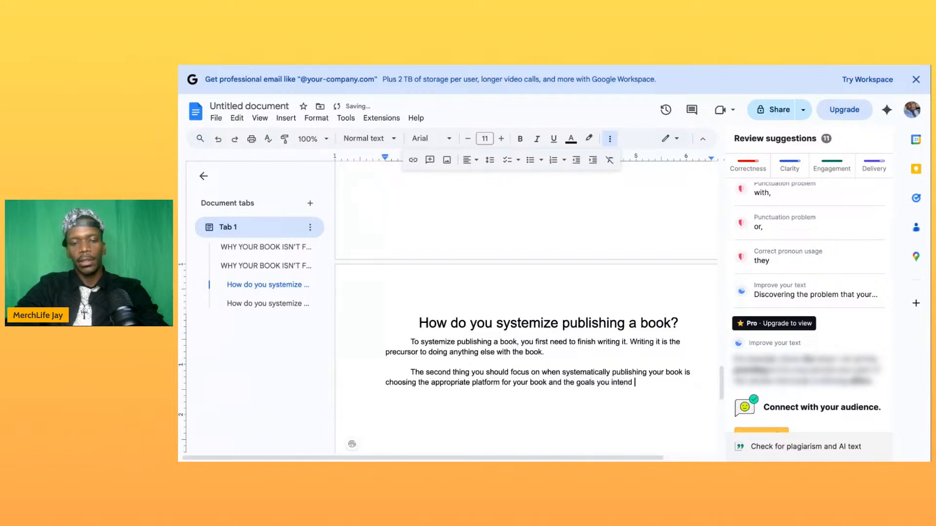
pyautogui.write('to acvheive ith y')
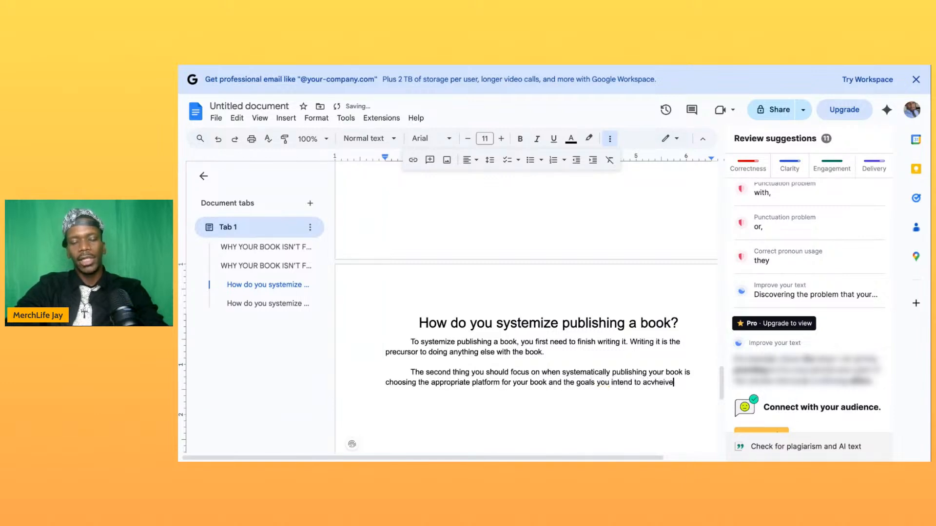
# - Finish the paragraph's sentence with "and the goals you intend to acvheive with it."
pyautogui.press('BackSpace')
pyautogui.press('BackSpace')
pyautogui.press('BackSpace')
pyautogui.press('BackSpace')
pyautogui.press('BackSpace')
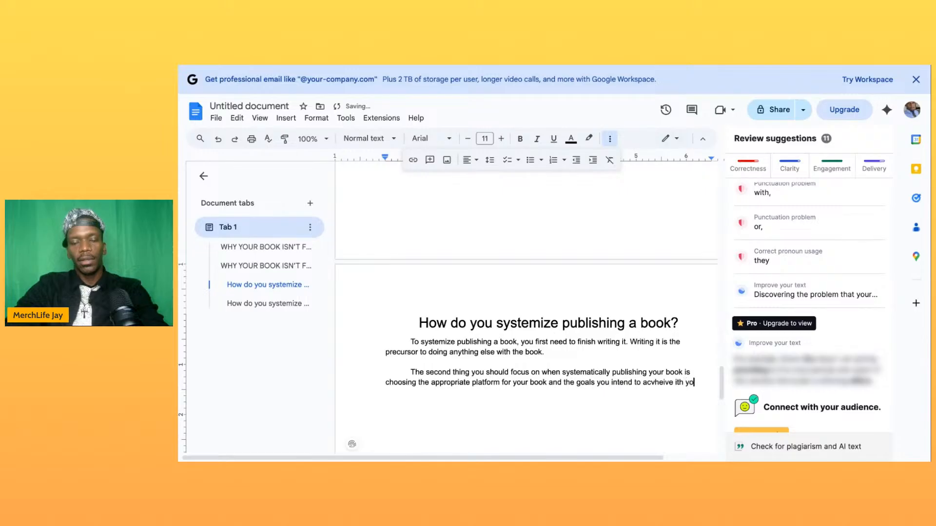
pyautogui.write('with it.')
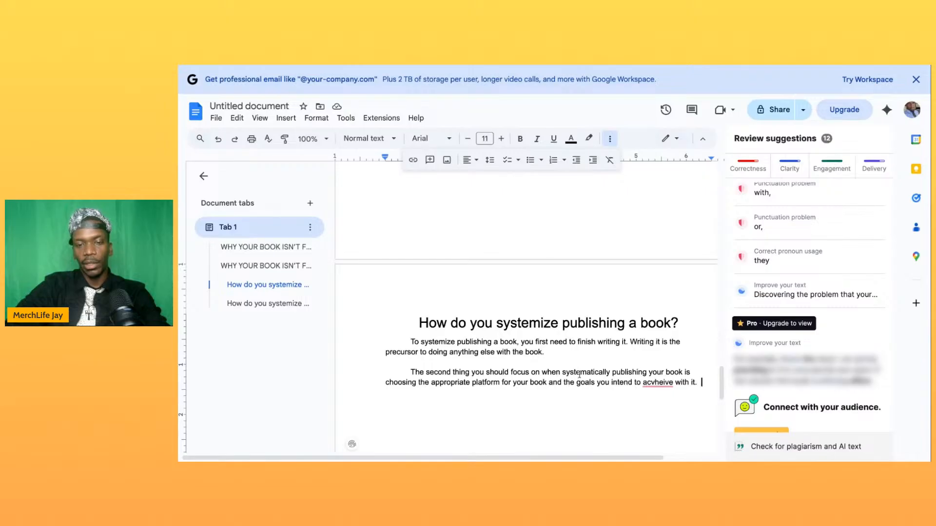
# - Correct the misspelled word before "with it" to "achieve", accepting the suggested spelling
pyautogui.click(663, 384)
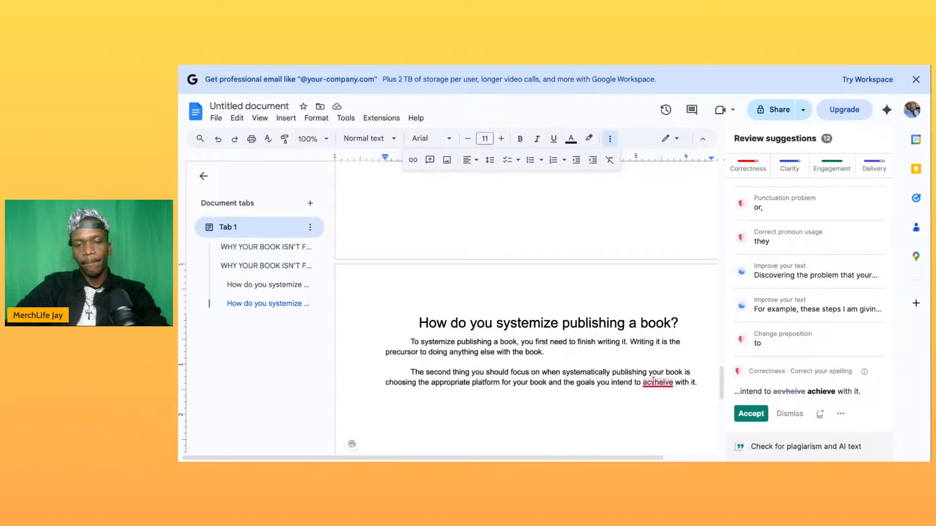
pyautogui.click(653, 382)
pyautogui.press('BackSpace')
pyautogui.press('BackSpace')
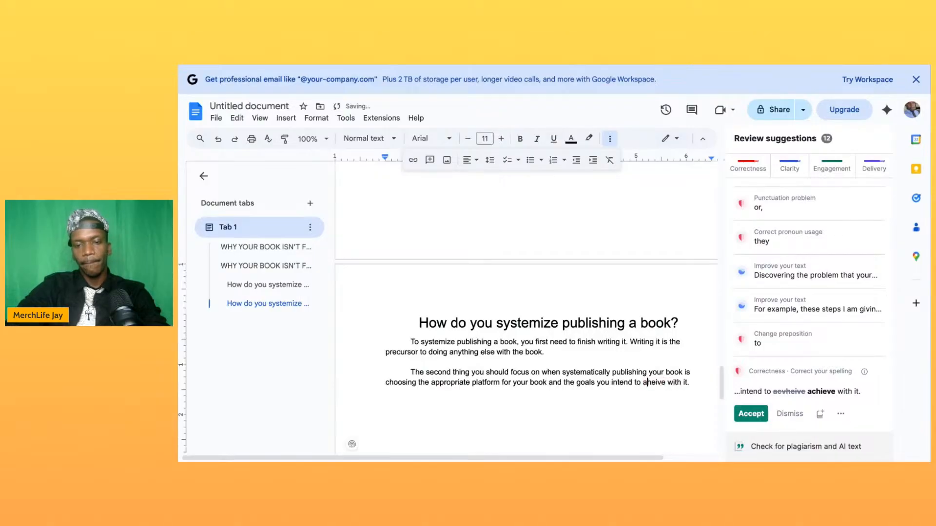
pyautogui.write('c')
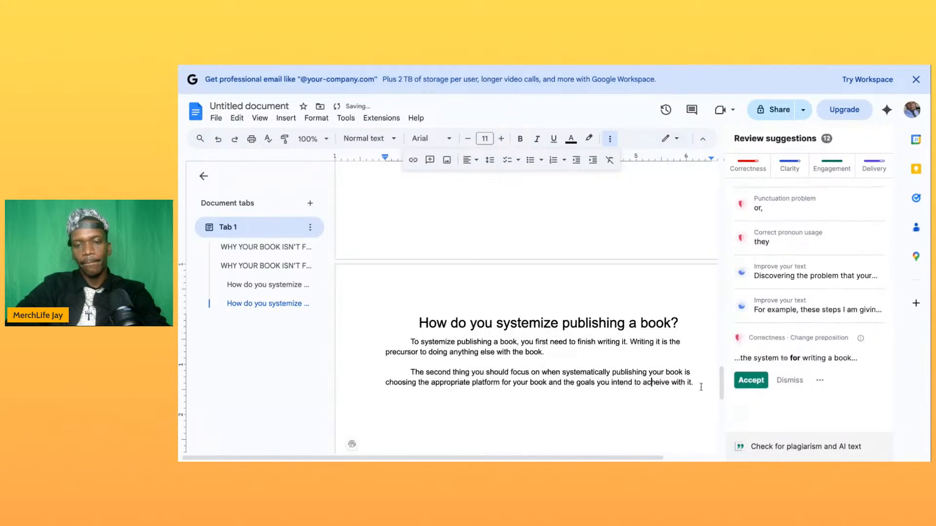
pyautogui.click(655, 382)
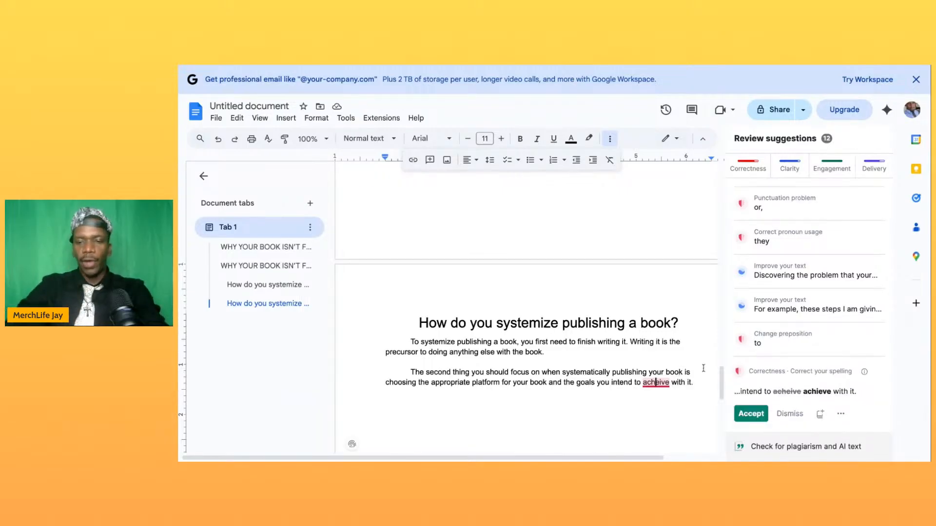
pyautogui.click(752, 422)
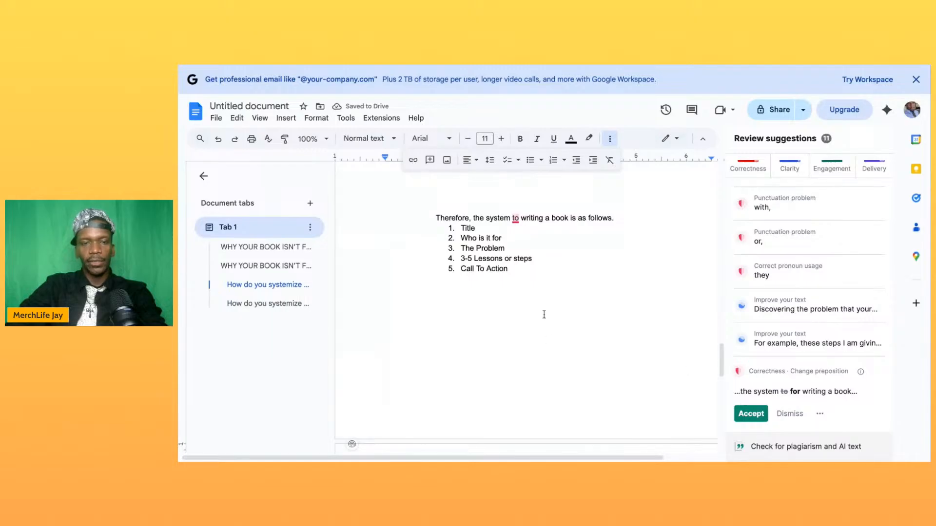
# - Start a new indented paragraph after a blank line, beginning with "The third part of the system"
pyautogui.scroll(-6, 544, 314)
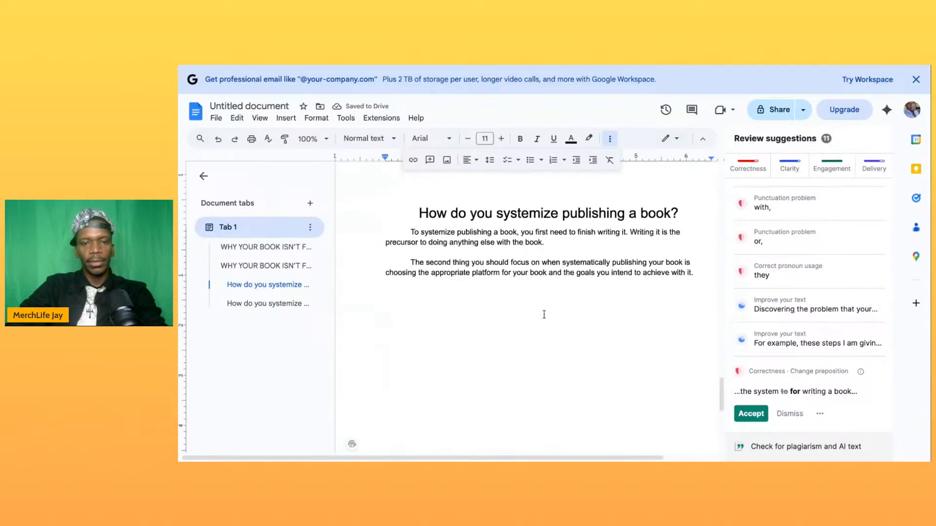
pyautogui.scroll(-2, 544, 314)
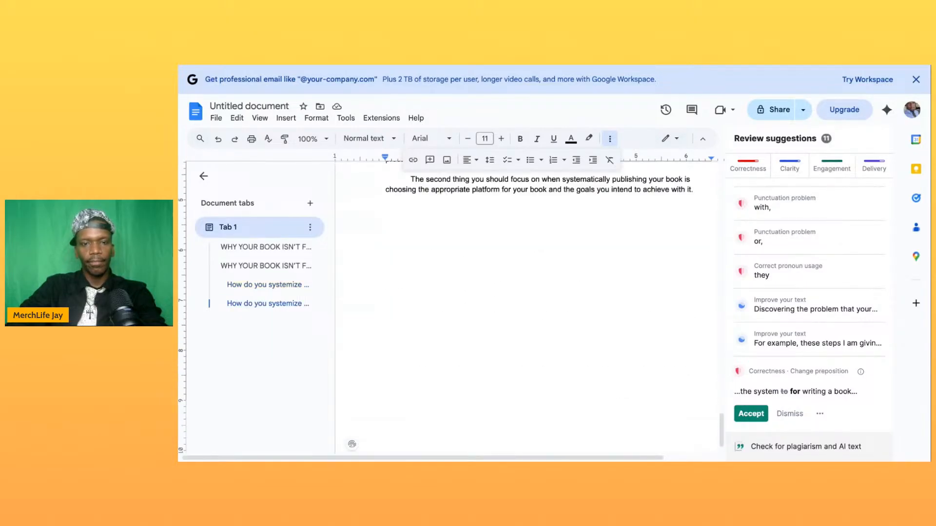
pyautogui.scroll(2, 526, 312)
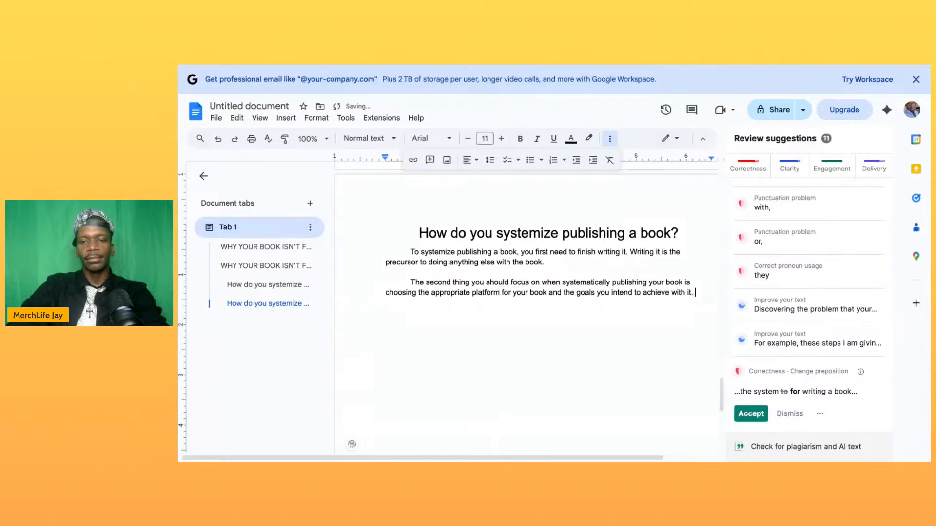
pyautogui.press('Return')
pyautogui.press('Return')
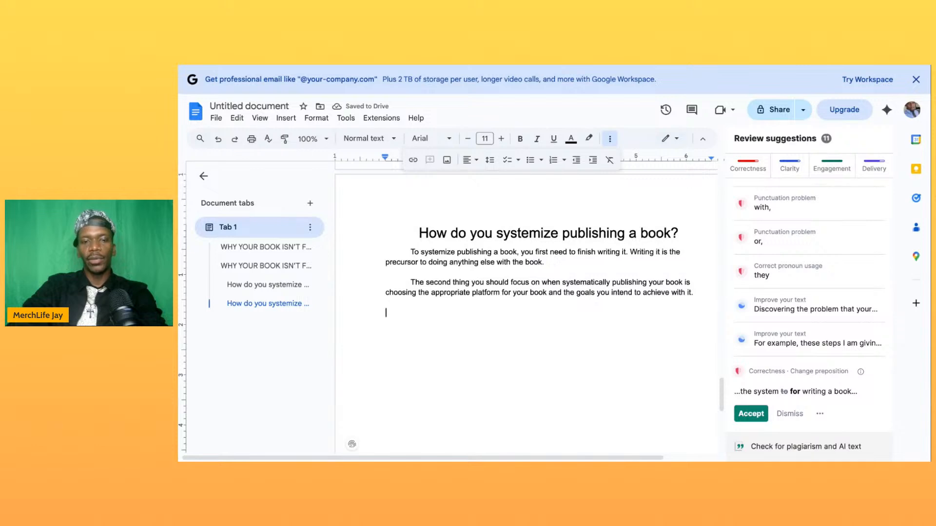
pyautogui.press('Tab')
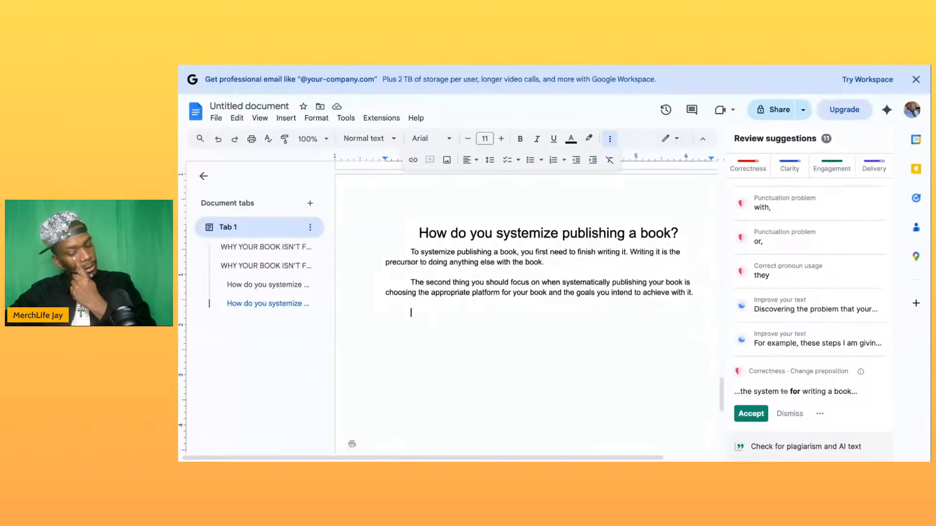
pyautogui.write('The t')
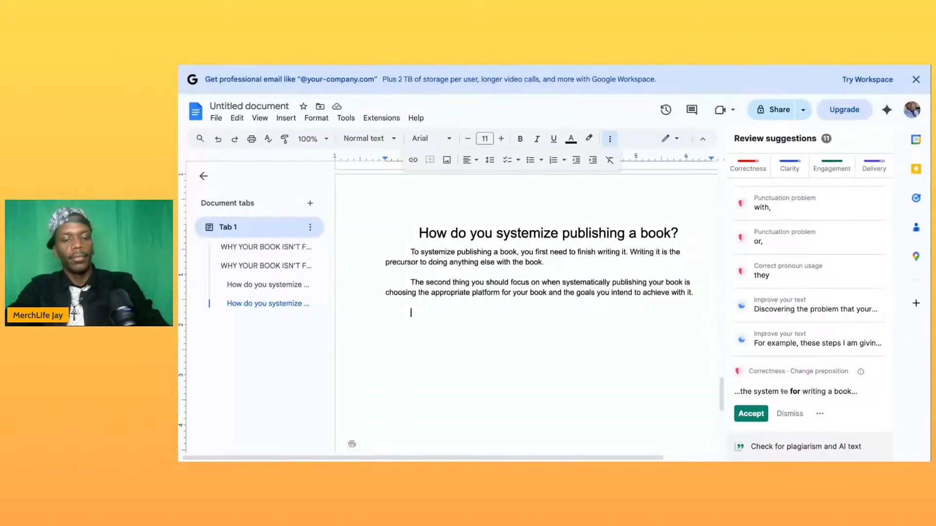
pyautogui.write('hird ')
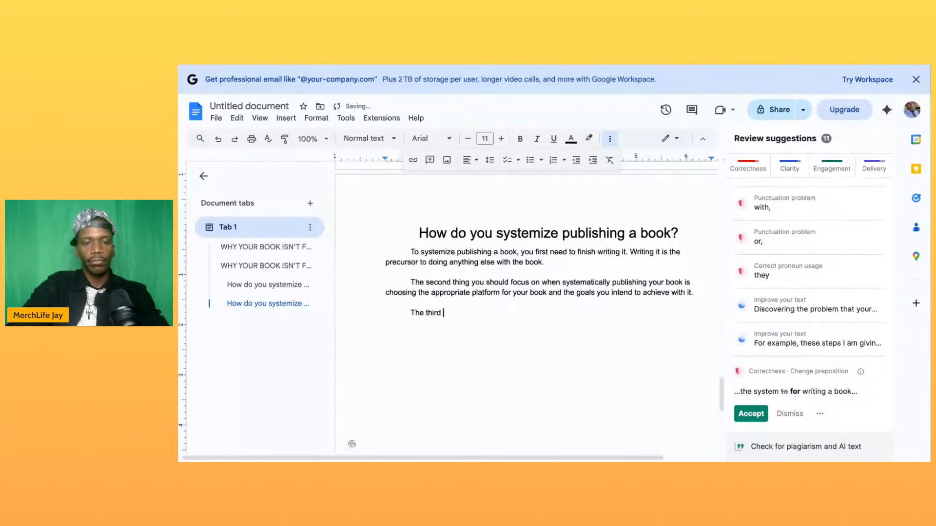
pyautogui.write('part of the s')
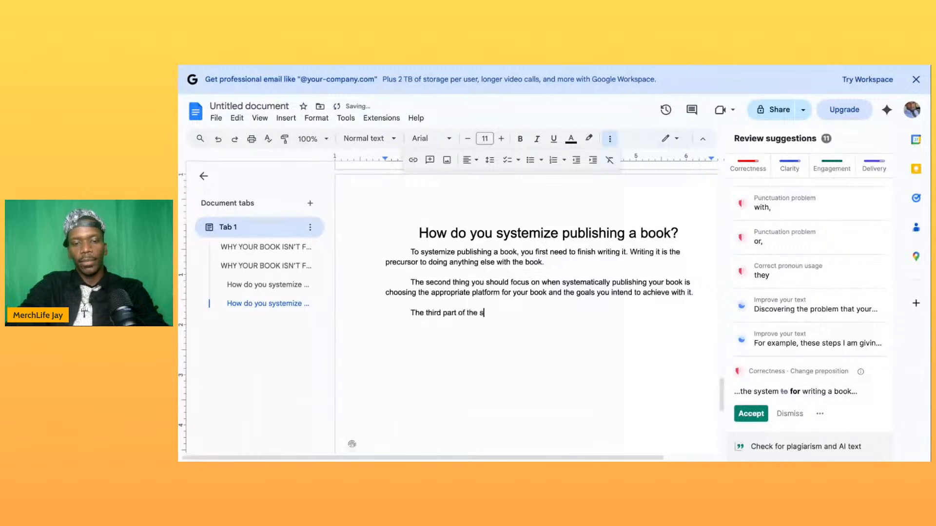
pyautogui.write('ystem ')
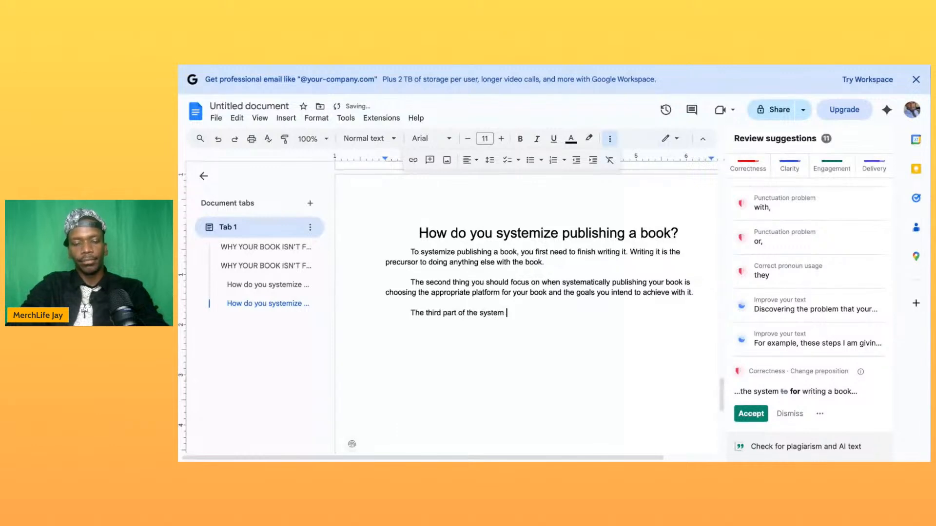
pyautogui.write('when publishing your book is the')
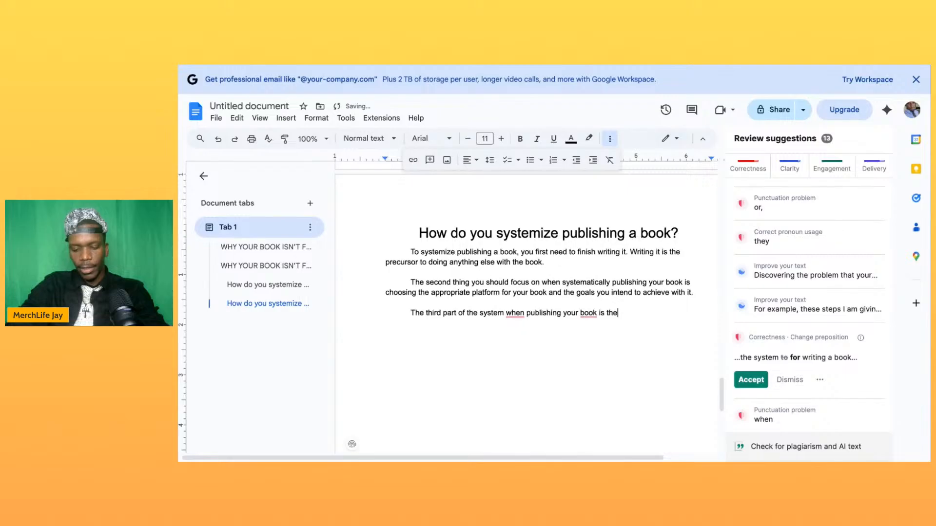
# - Continue the third paragraph's opening sentence with "when publishing your book is"
pyautogui.press('BackSpace')
pyautogui.press('BackSpace')
pyautogui.press('BackSpace')
# - Complete the third paragraph's opening sentence with "creating awareness of your book."
pyautogui.write('crestibg')
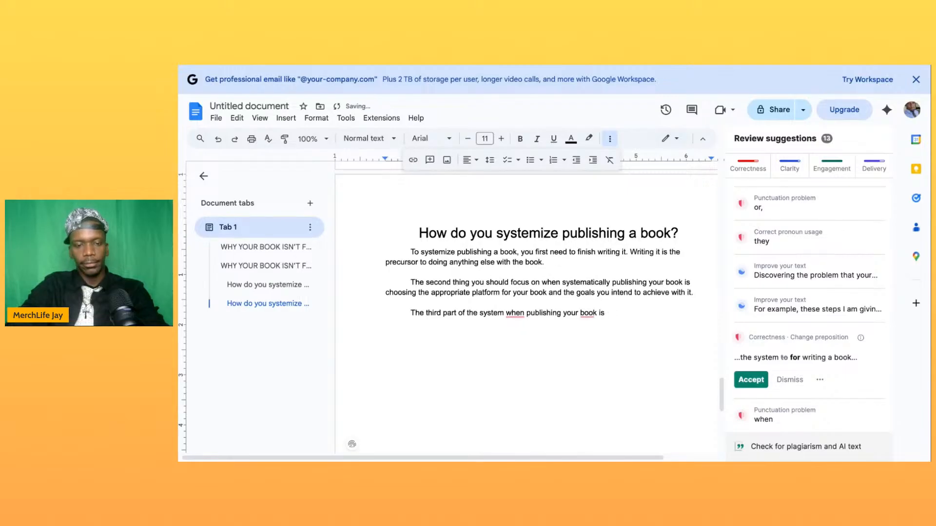
pyautogui.press('BackSpace')
pyautogui.press('BackSpace')
pyautogui.press('BackSpace')
pyautogui.press('BackSpace')
pyautogui.press('BackSpace')
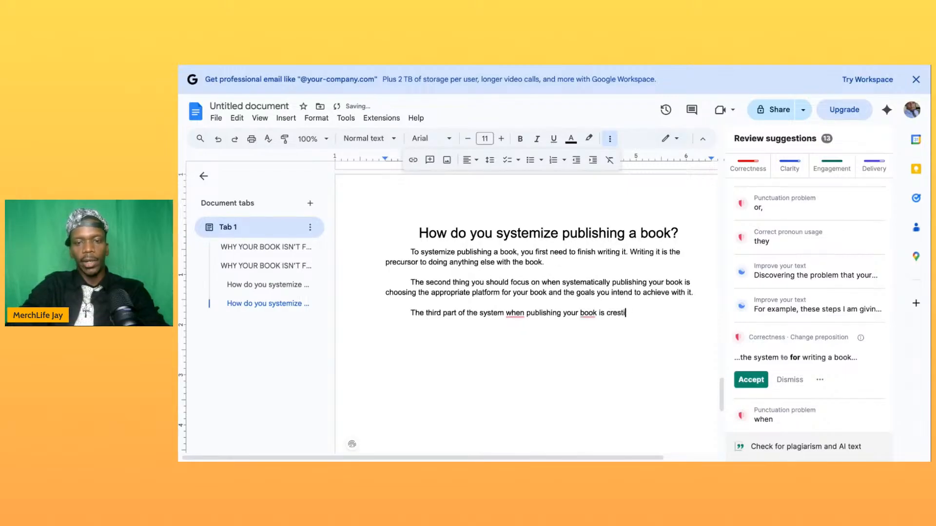
pyautogui.write('a')
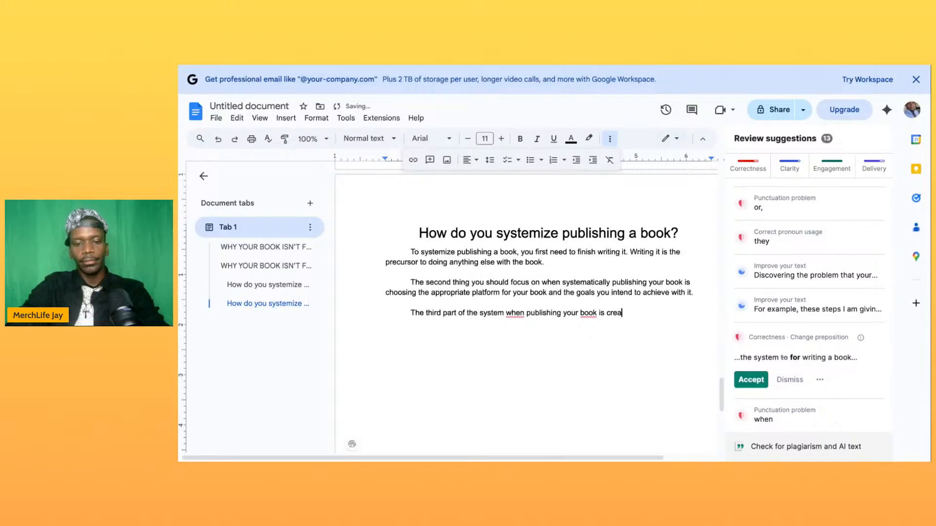
pyautogui.write('ting awareness of your book.')
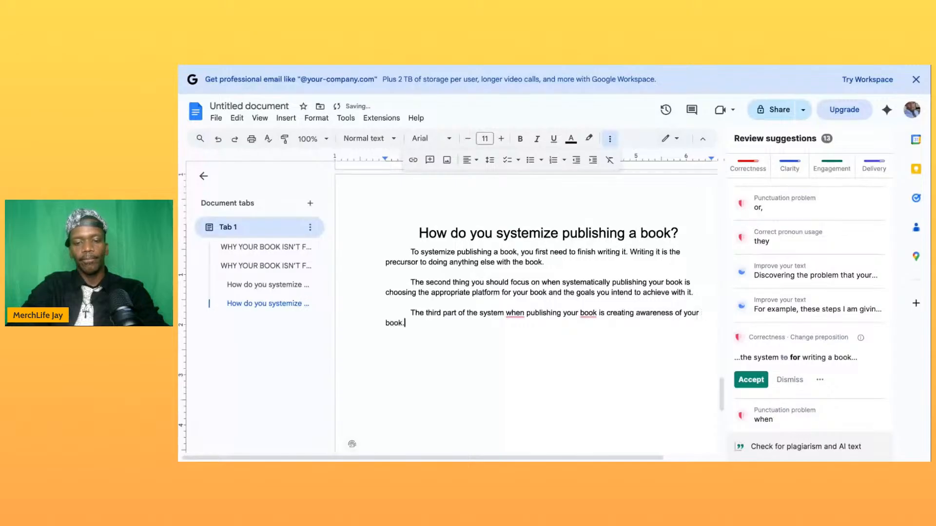
# - Add a sentence to the third paragraph beginning "To create awareness you must use your influence,"
pyautogui.write('o c')
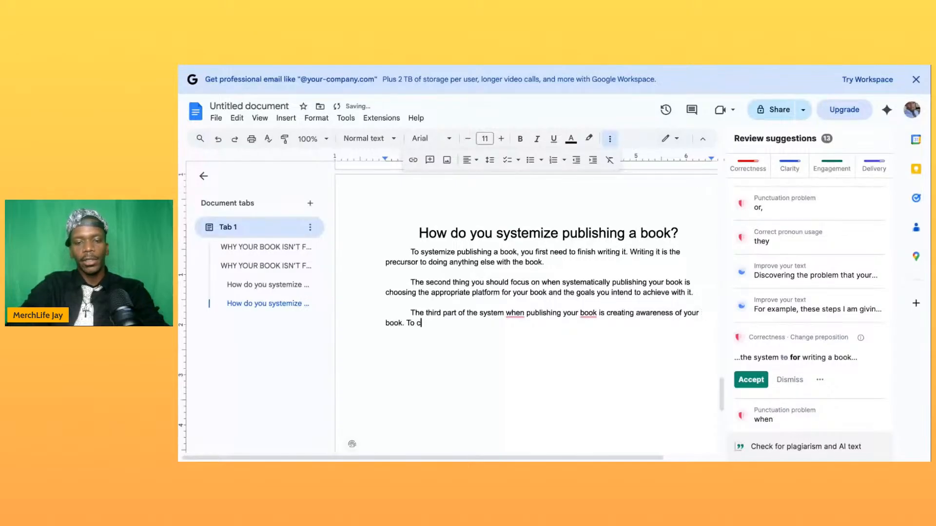
pyautogui.write('reate aw')
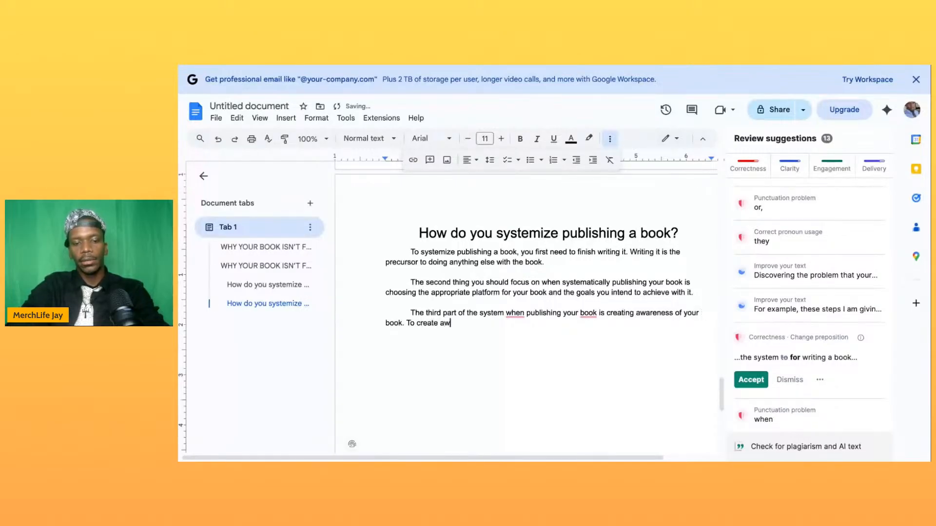
pyautogui.write('areness you must tell')
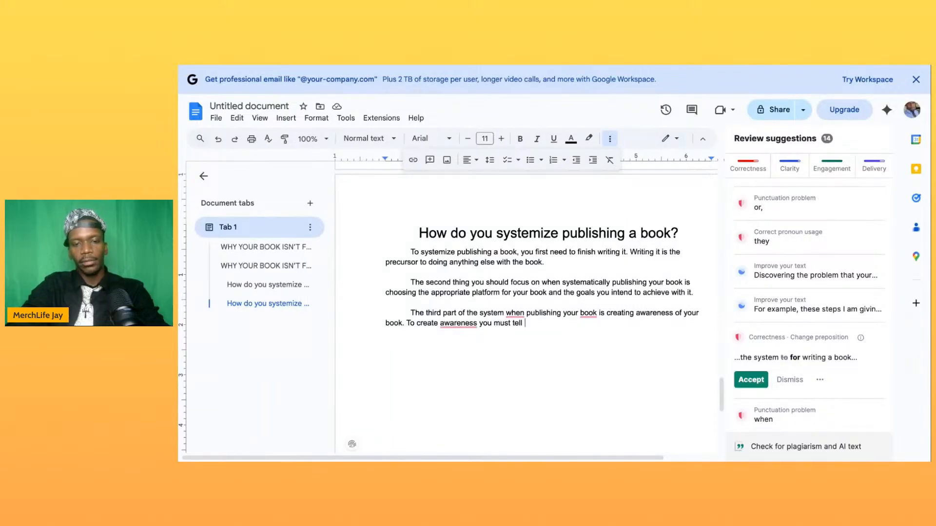
pyautogui.press('BackSpace')
pyautogui.press('BackSpace')
pyautogui.press('BackSpace')
pyautogui.press('BackSpace')
pyautogui.press('BackSpace')
pyautogui.write('use your influence,')
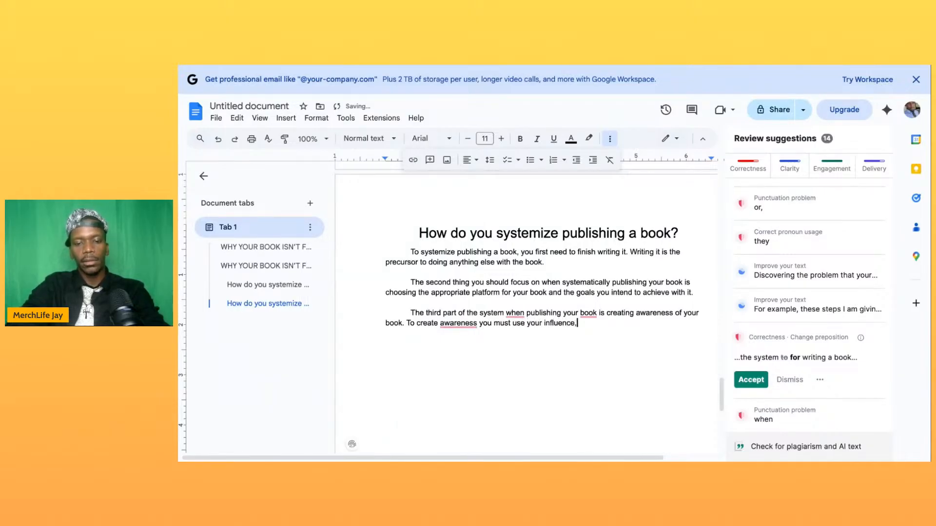
pyautogui.write(' platform')
pyautogui.write(', and ')
pyautogui.write('audien')
pyautogui.write('ce to sp')
pyautogui.write('read the w')
pyautogui.write('ord about your')
pyautogui.write(' book.')
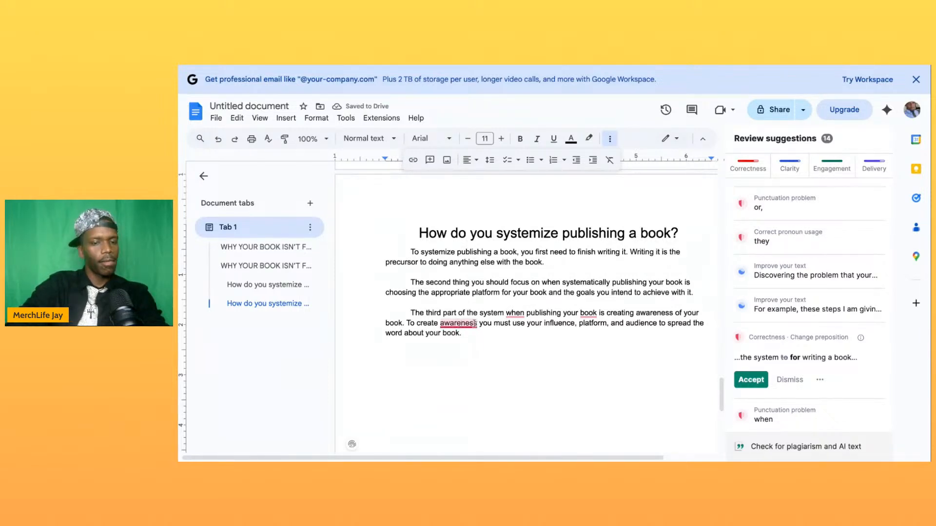
# - Accept the suggested commas after "To create awareness" and "publishing your book" in the third paragraph
pyautogui.click(475, 323)
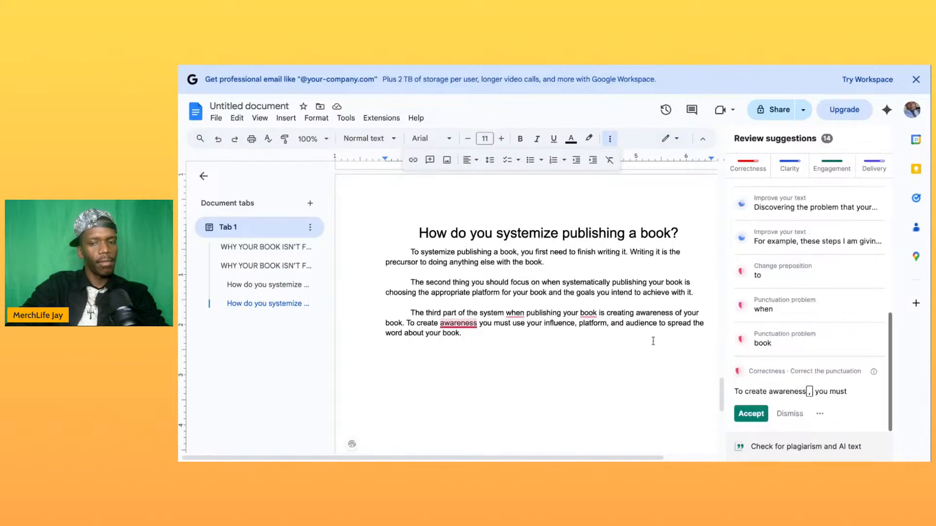
pyautogui.click(751, 415)
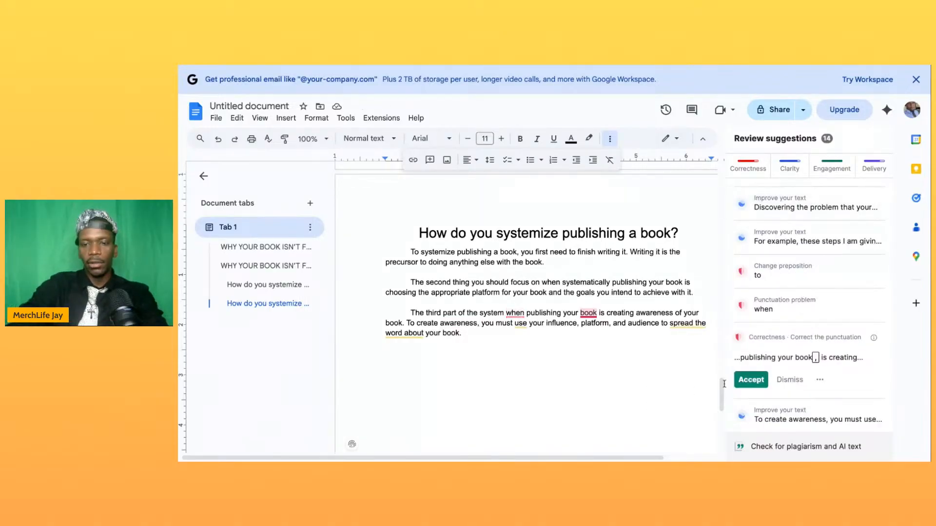
pyautogui.click(744, 378)
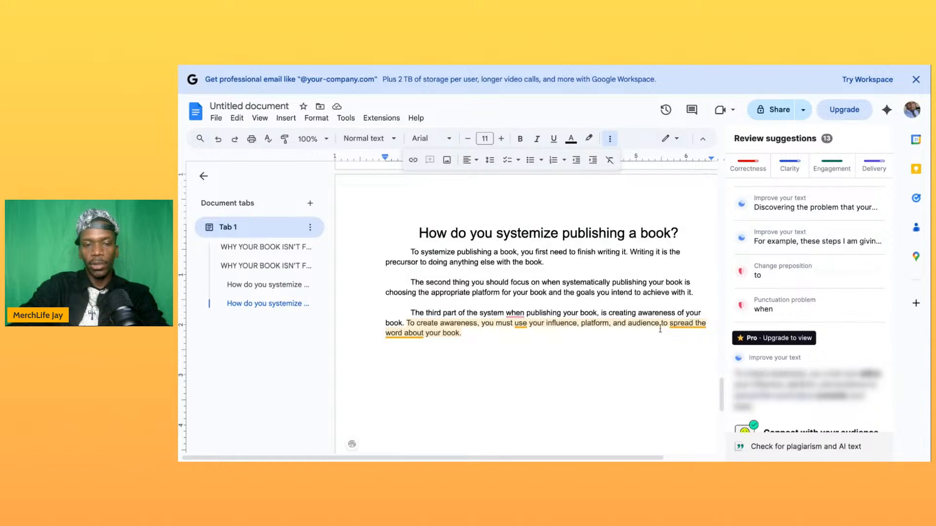
# - Start a fourth paragraph after a blank line with "Step number four in systematically publishing your book is to"
pyautogui.click(473, 335)
pyautogui.press('Return')
pyautogui.press('Return')
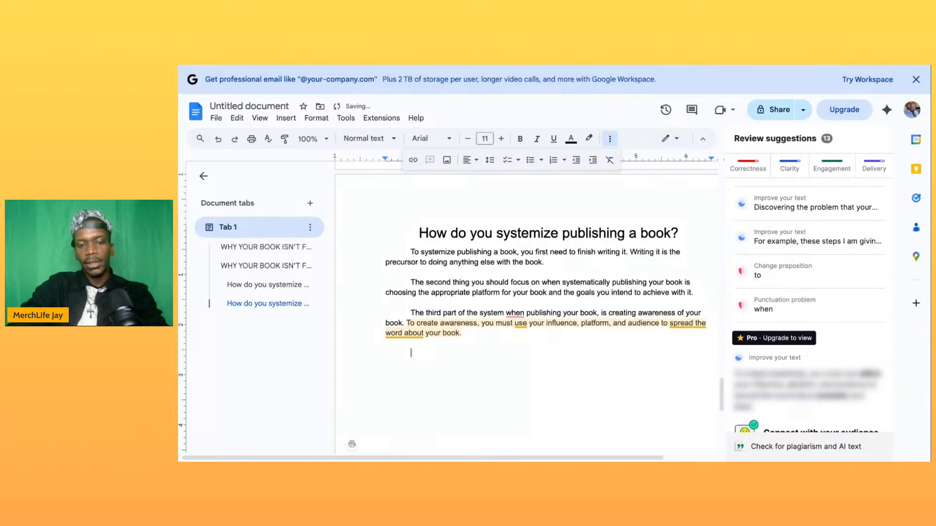
pyautogui.write('Step number fou')
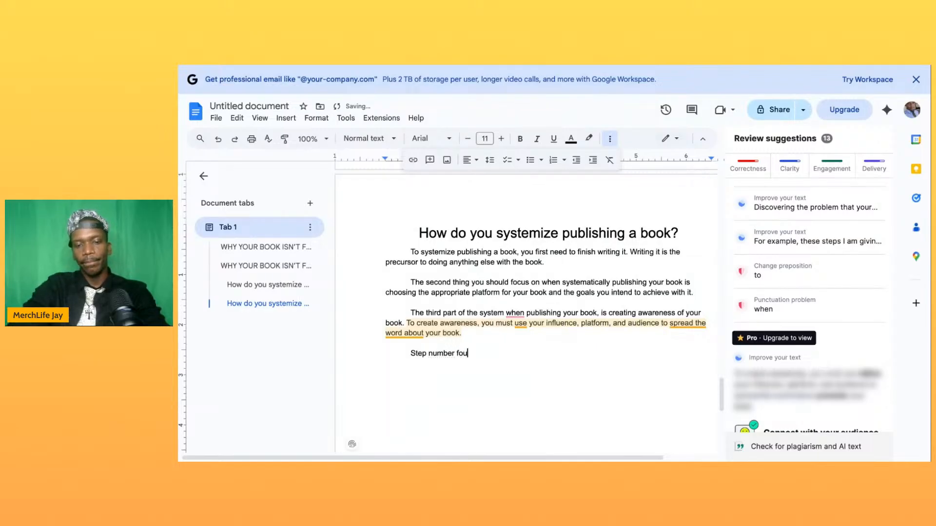
pyautogui.write('r in syst')
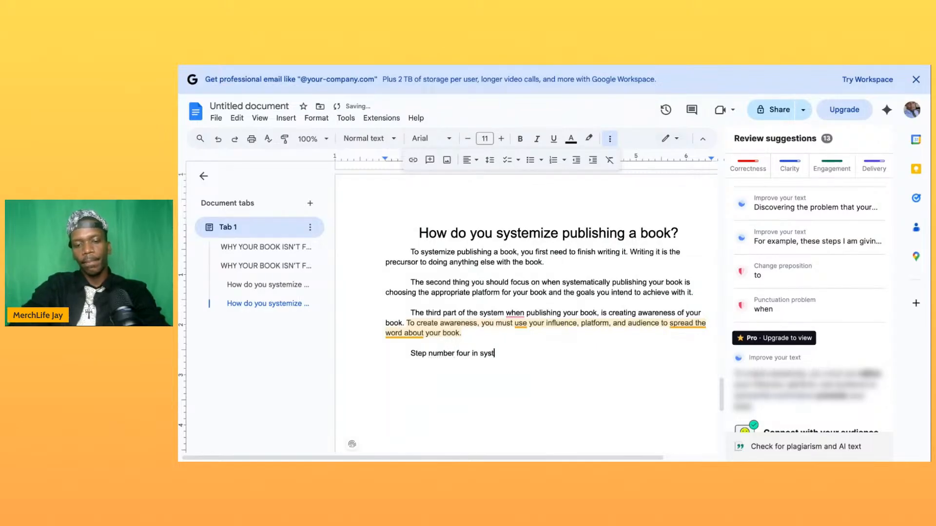
pyautogui.write('ematically publi')
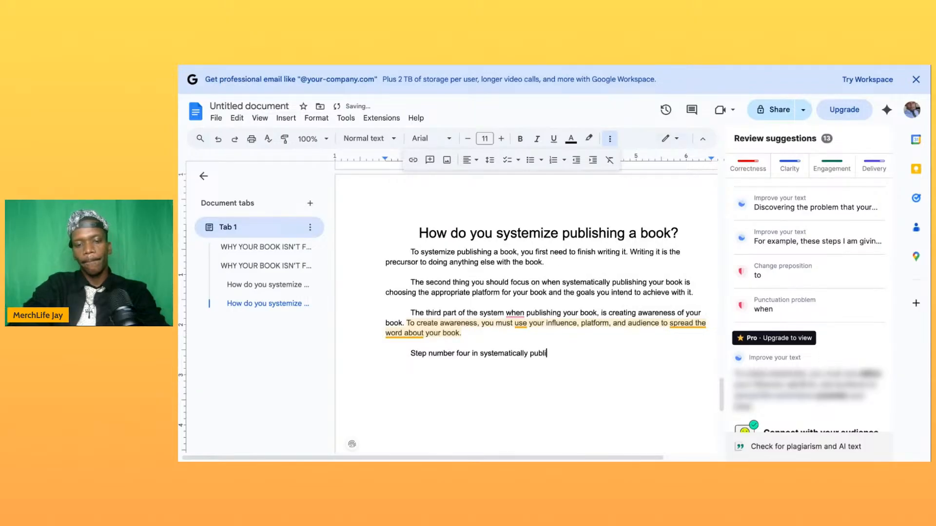
pyautogui.write('shing your book')
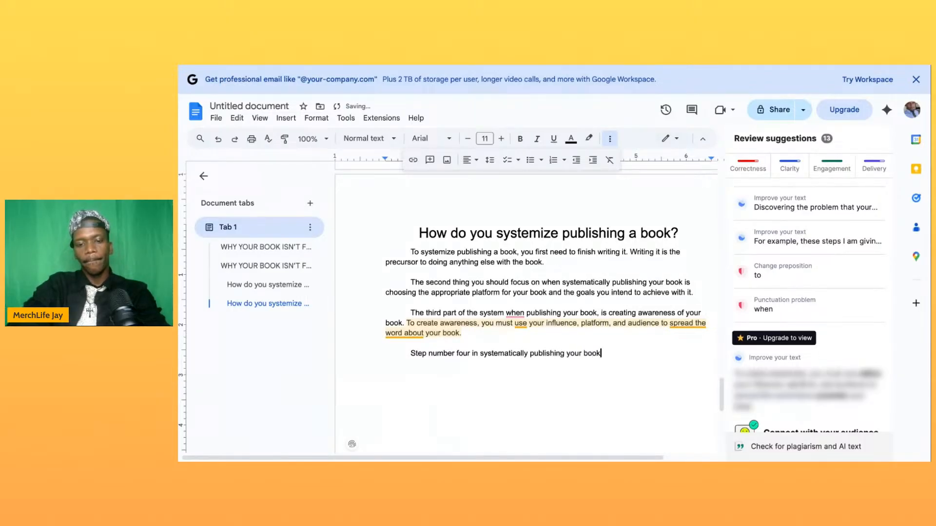
pyautogui.write(' is to P>I>')
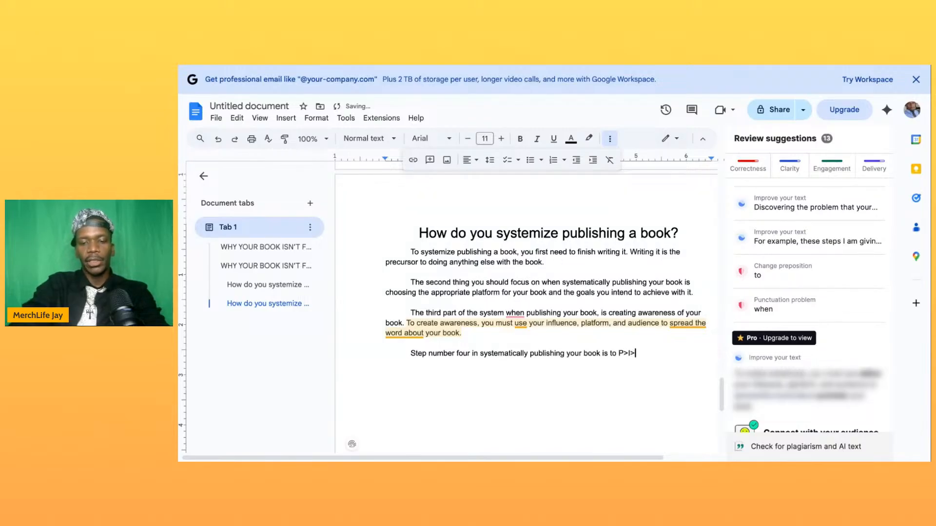
# - Add the acronym "P.I.T.C.H." after "is to", correcting its letters and periods
pyautogui.press('BackSpace')
pyautogui.press('BackSpace')
pyautogui.press('BackSpace')
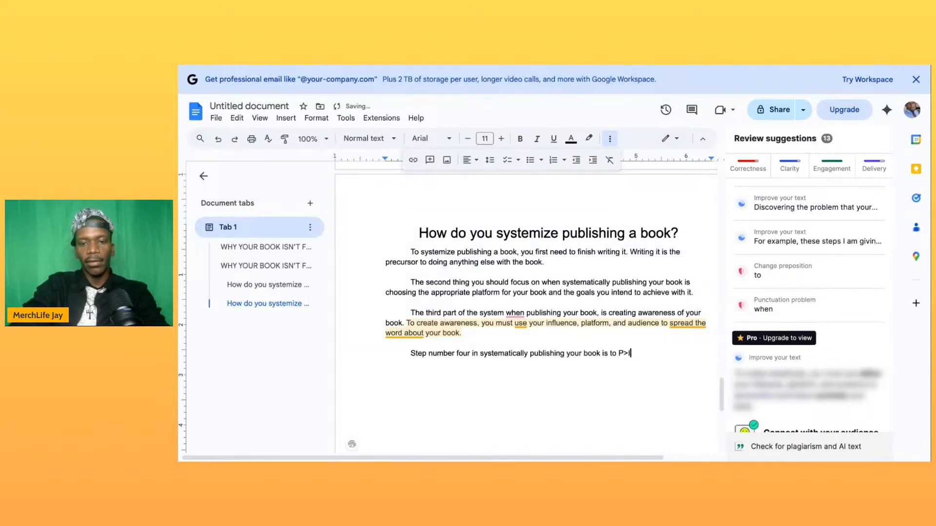
pyautogui.write('.I')
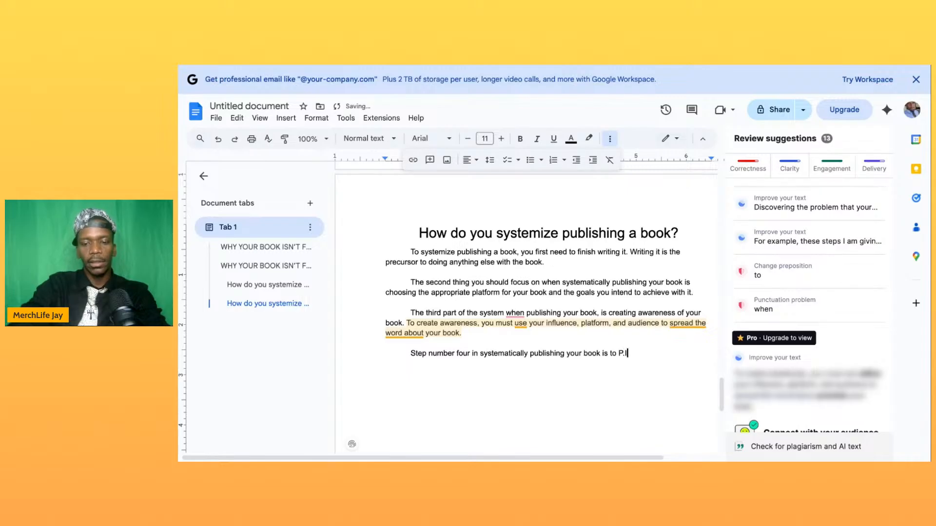
pyautogui.write('.T.C.,')
pyautogui.press('BackSpace')
pyautogui.press('BackSpace')
pyautogui.write('.C.H')
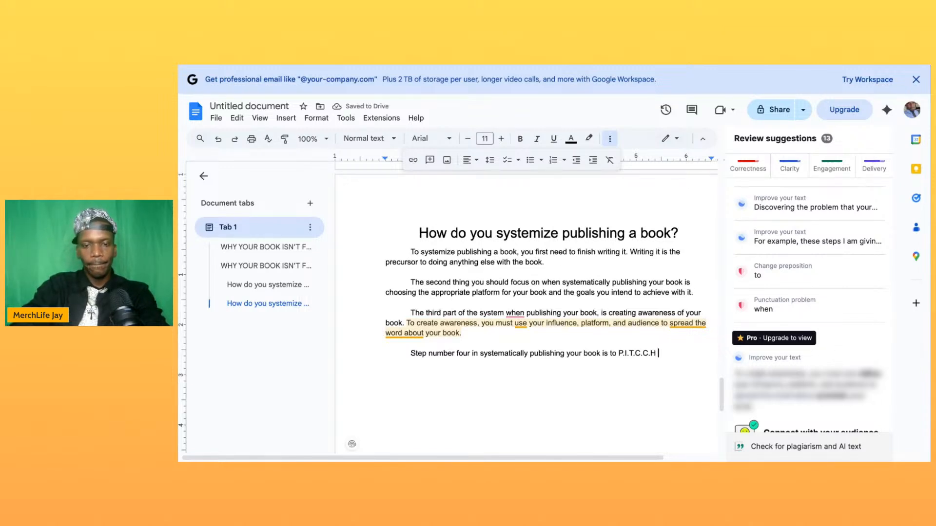
pyautogui.press('Left')
pyautogui.press('BackSpace')
pyautogui.press('BackSpace')
pyautogui.write('.')
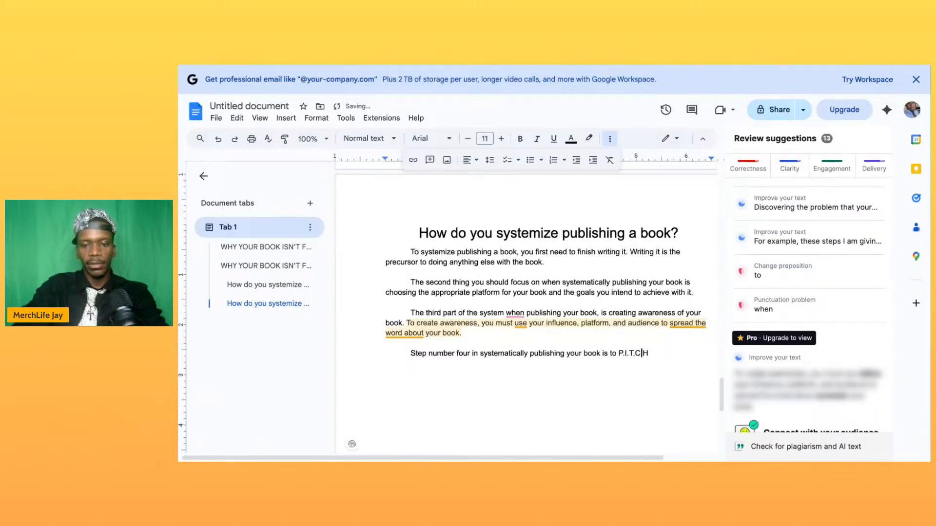
pyautogui.press('Right')
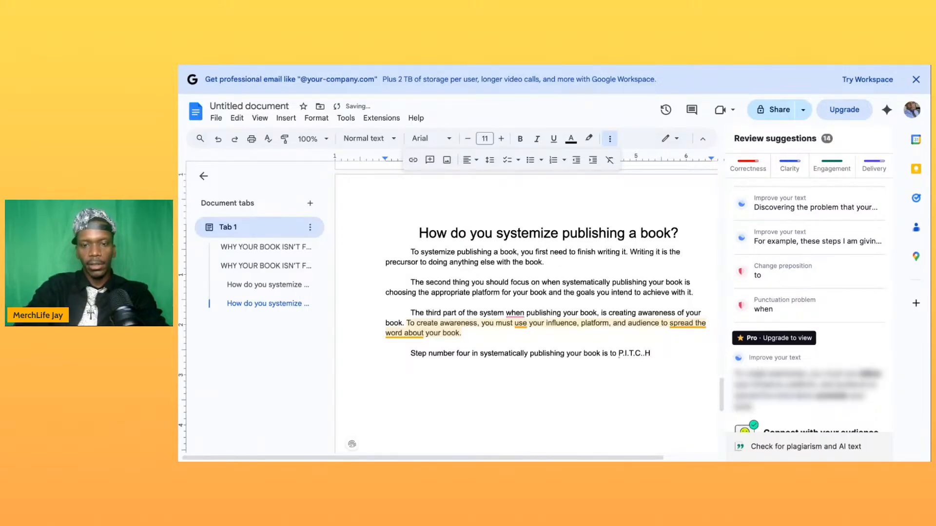
pyautogui.press('BackSpace')
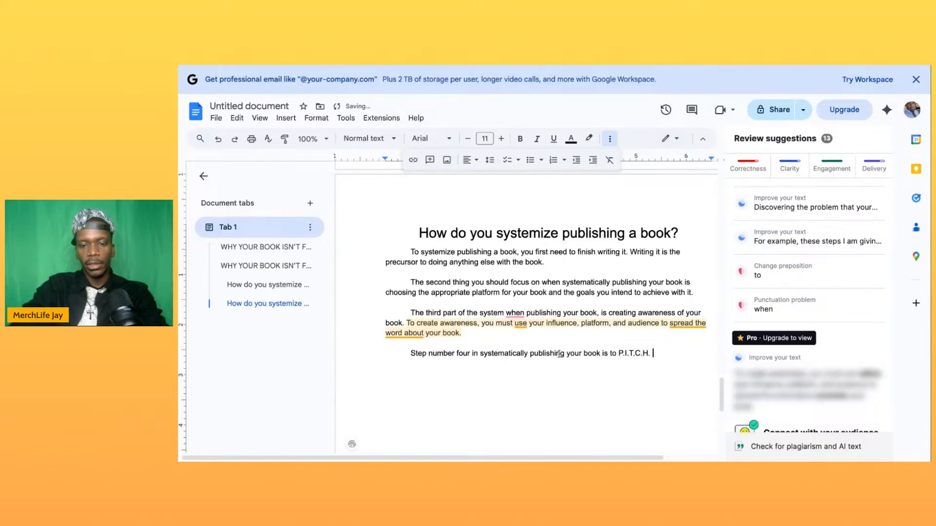
# - Complete the sentence with "your audience." and add "Pitch stands for Put In The Customer's Hands."
pyautogui.write('your aud')
pyautogui.write('ience')
pyautogui.write('P')
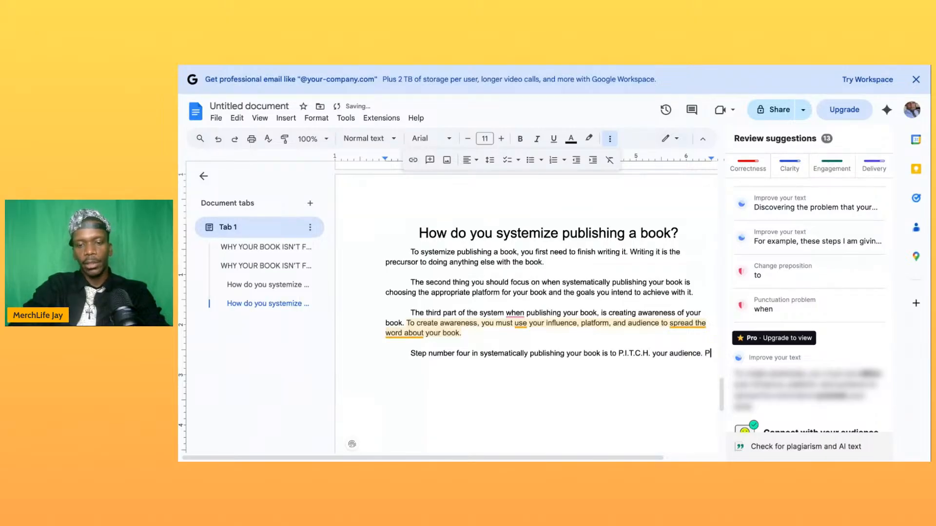
pyautogui.write('itch stands for Pu')
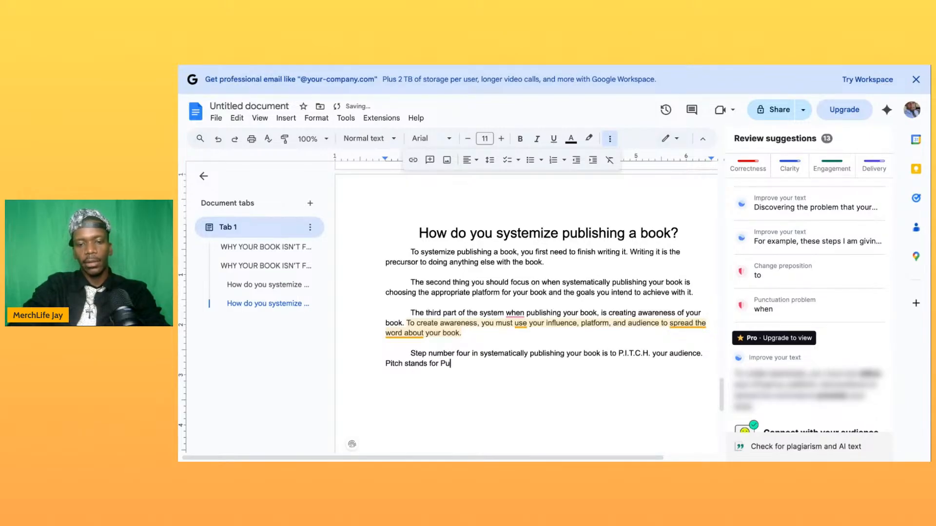
pyautogui.write('t In The')
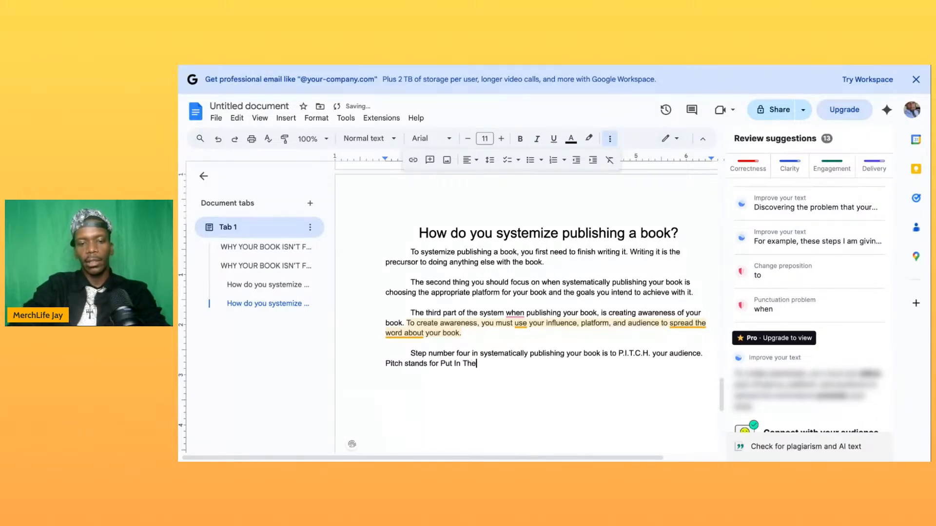
pyautogui.write(" Customer's Hands.")
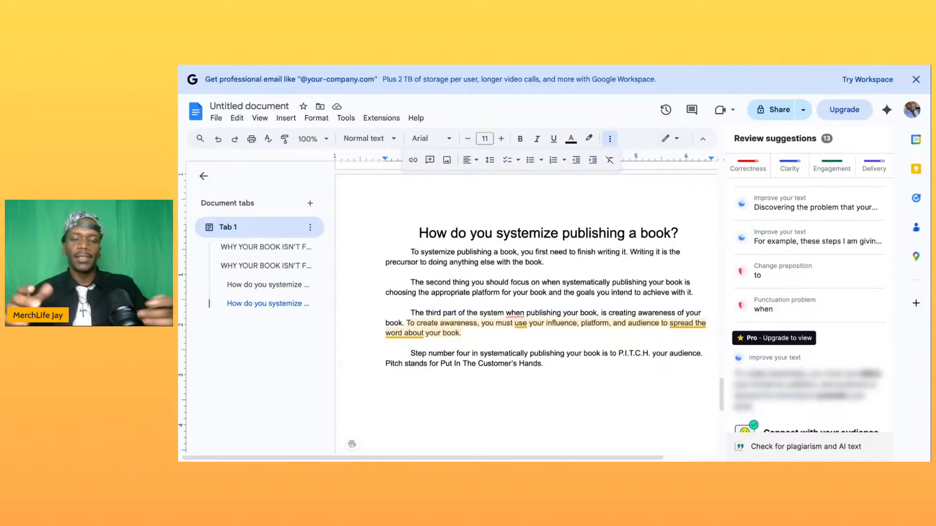
# - Start the fourth paragraph's third sentence, saying that when "you give away your book for free, ask for a review"
pyautogui.write('W')
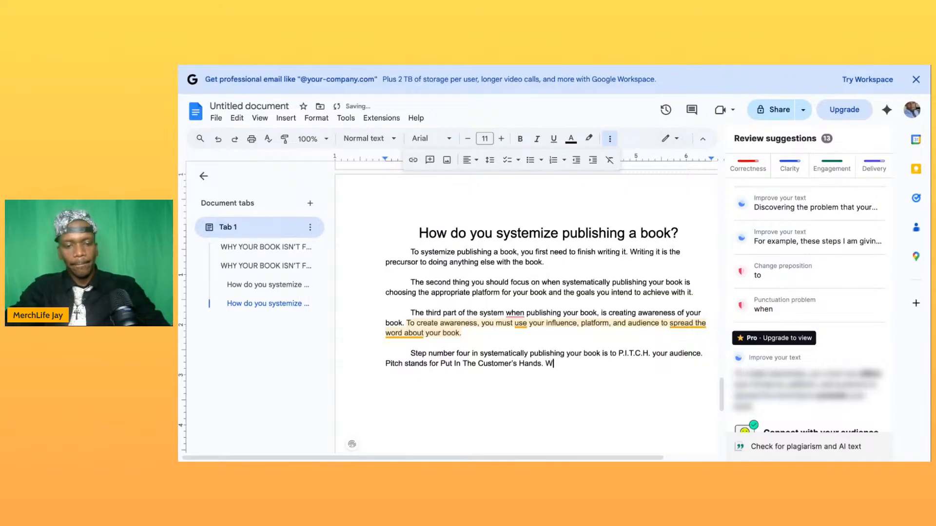
pyautogui.write('he  you giv')
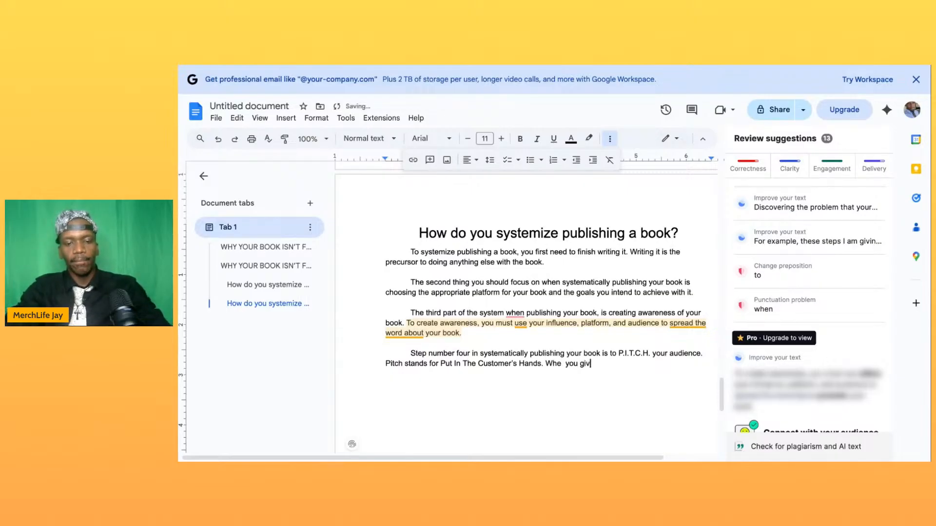
pyautogui.write('e a')
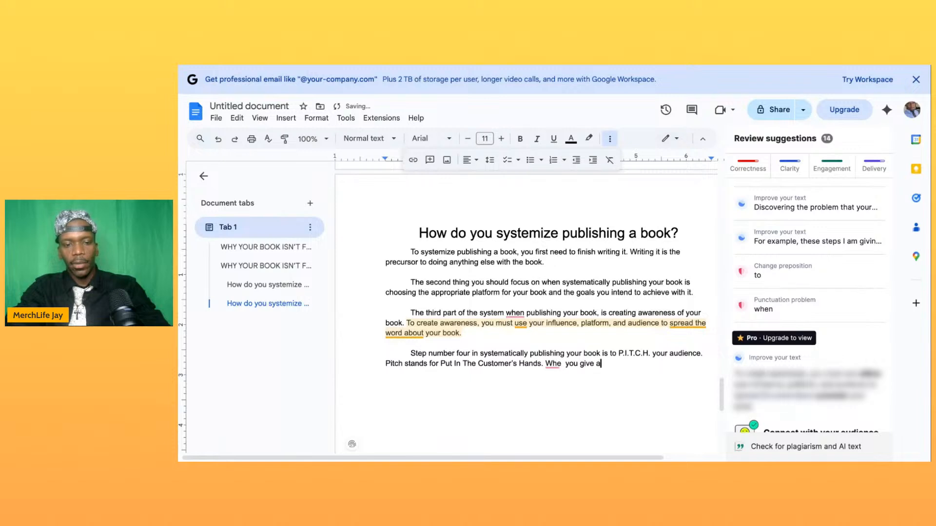
pyautogui.write('way your b')
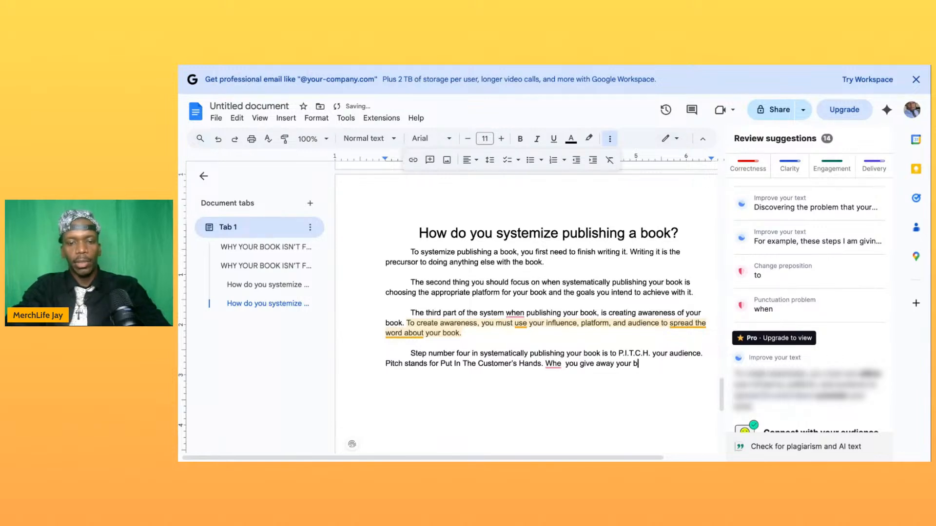
pyautogui.write('ook for fr')
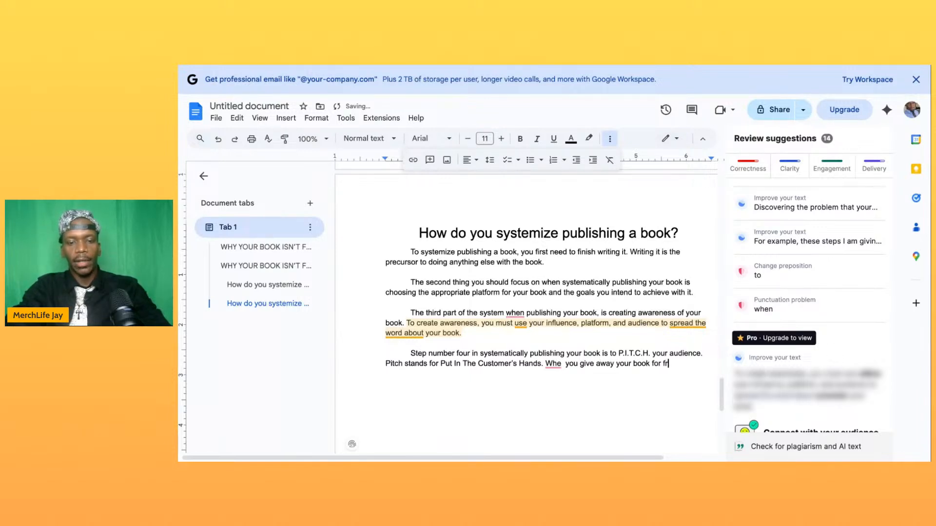
pyautogui.write('ee, ask fo')
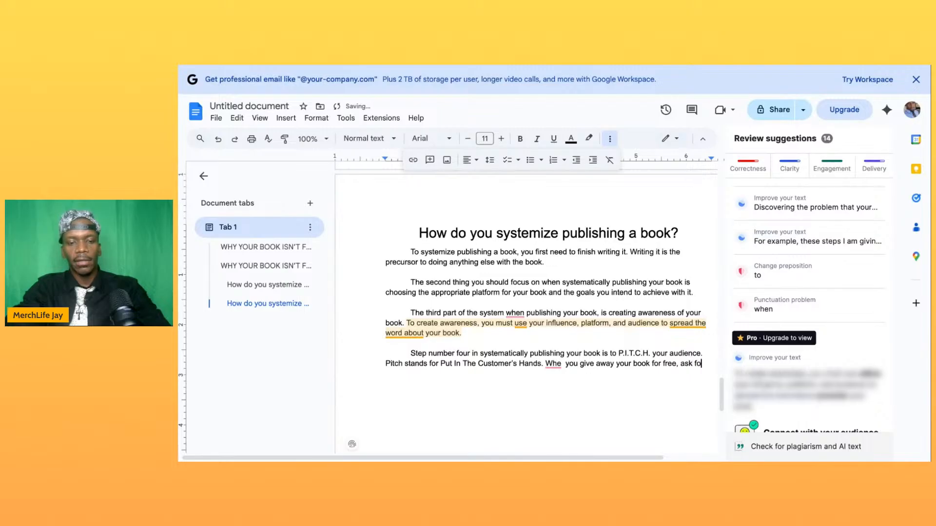
pyautogui.write('r a rev')
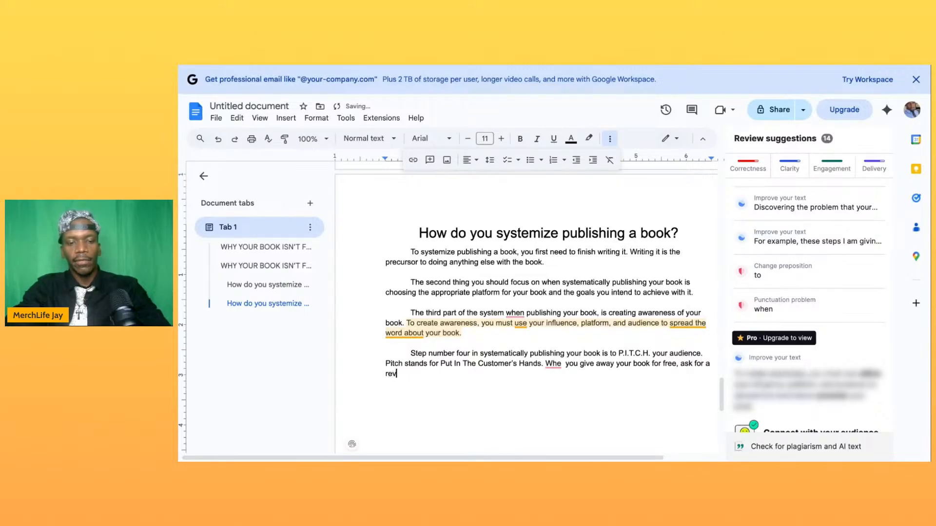
pyautogui.write('iew or feedback in rweturn a')
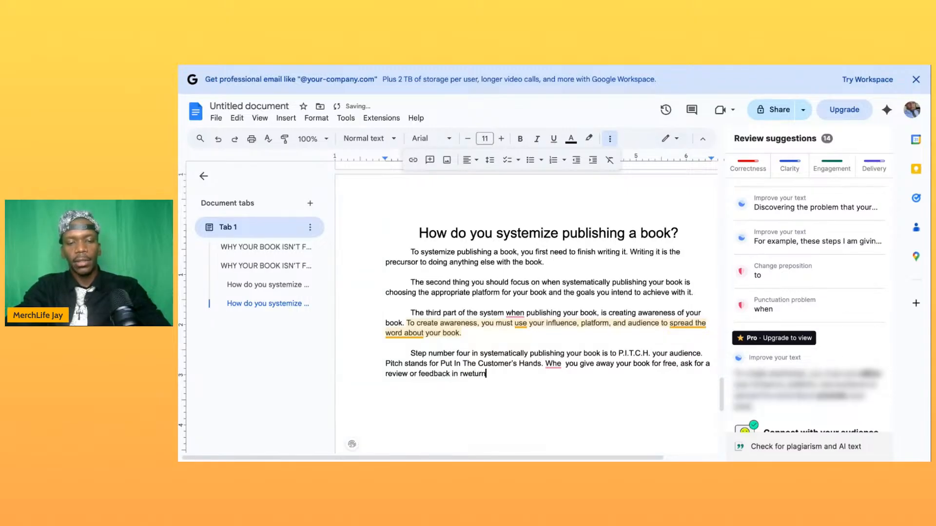
# - Continue the fourth paragraph's last sentence with "or feedback in return and", correcting the misspelled "return"
pyautogui.press('BackSpace')
pyautogui.press('BackSpace')
pyautogui.press('BackSpace')
pyautogui.press('BackSpace')
pyautogui.press('BackSpace')
pyautogui.press('BackSpace')
pyautogui.press('BackSpace')
pyautogui.press('BackSpace')
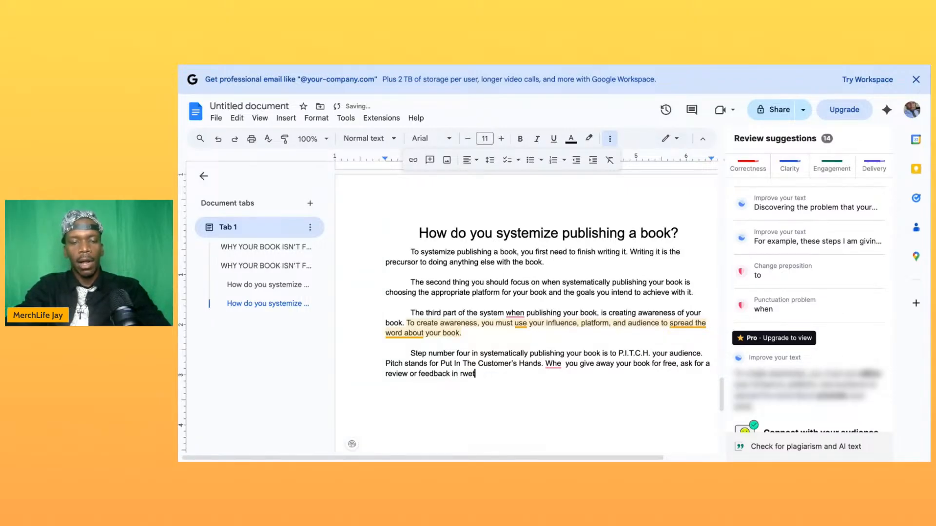
pyautogui.write('eturn and ')
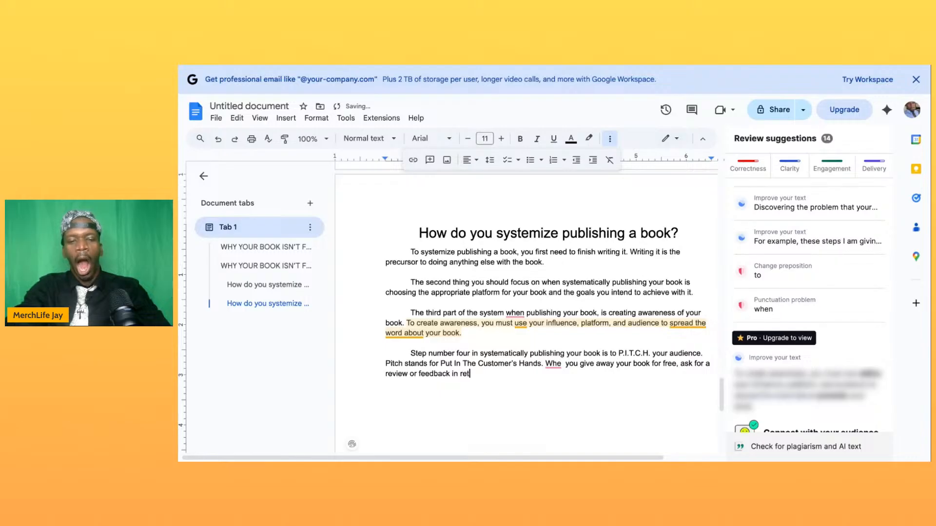
pyautogui.write('you have just se')
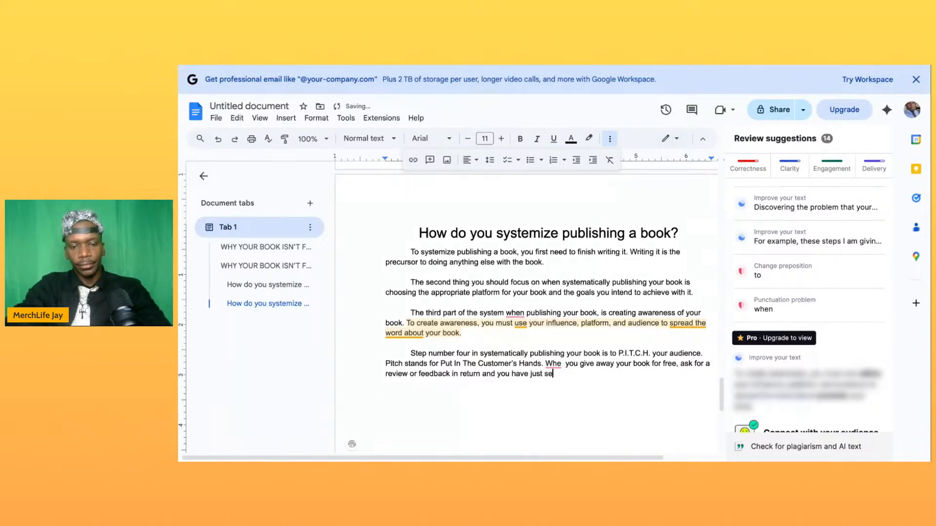
pyautogui.write('cured the ')
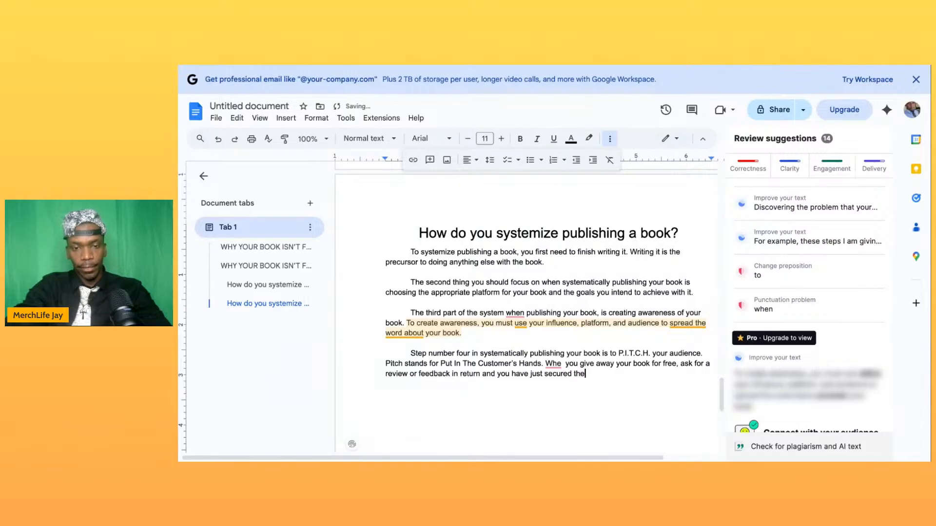
pyautogui.write('cata')
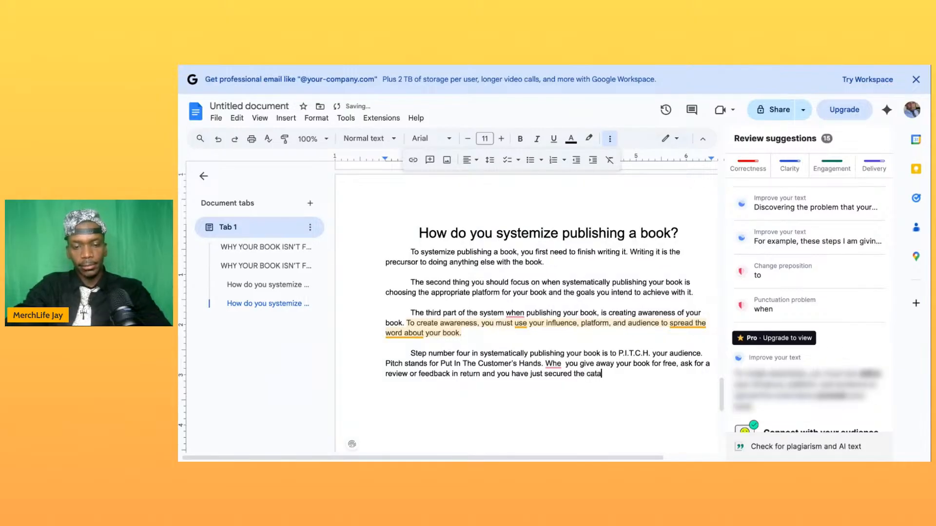
pyautogui.write('lyst for ')
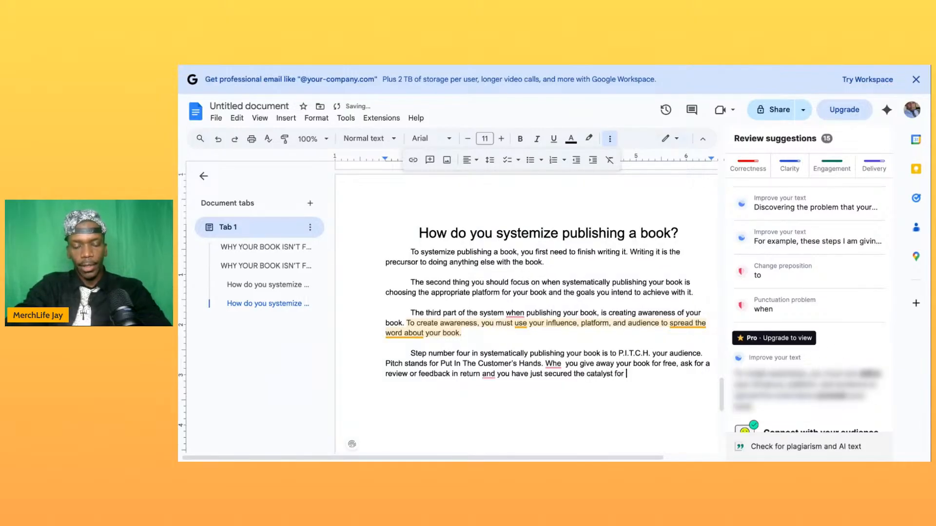
pyautogui.write('your n')
pyautogui.write('ext step, and the next s')
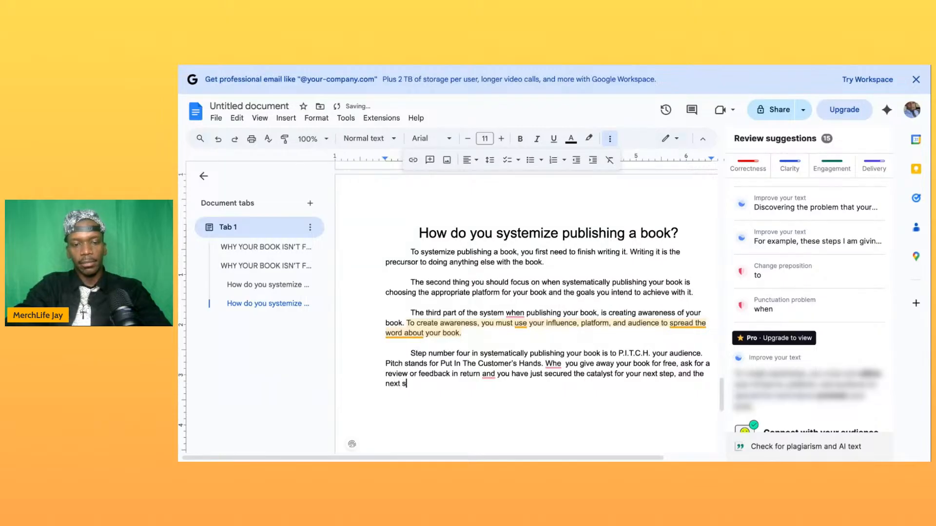
pyautogui.write('ytstem.')
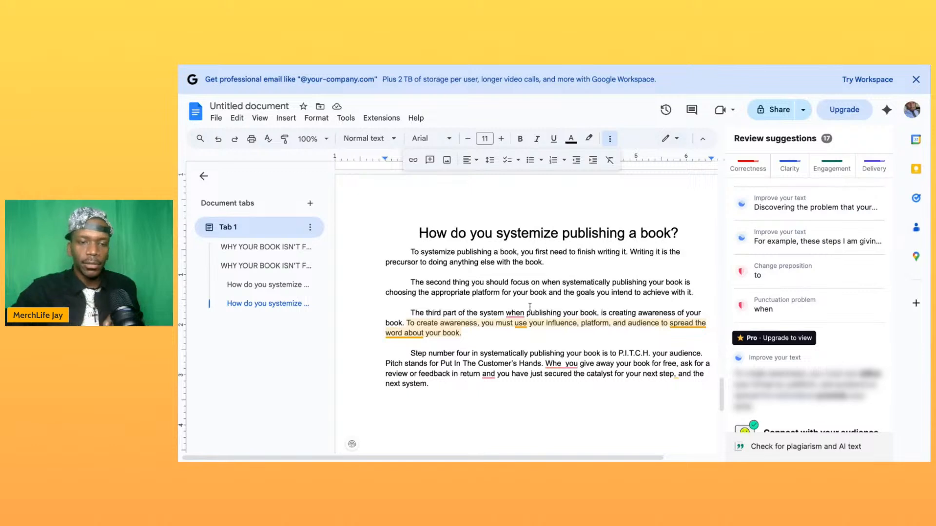
# - In the fourth paragraph's last sentence, correct "Whe" to "When" and add a comma after "and" following "in return"
pyautogui.scroll(-1, 442, 395)
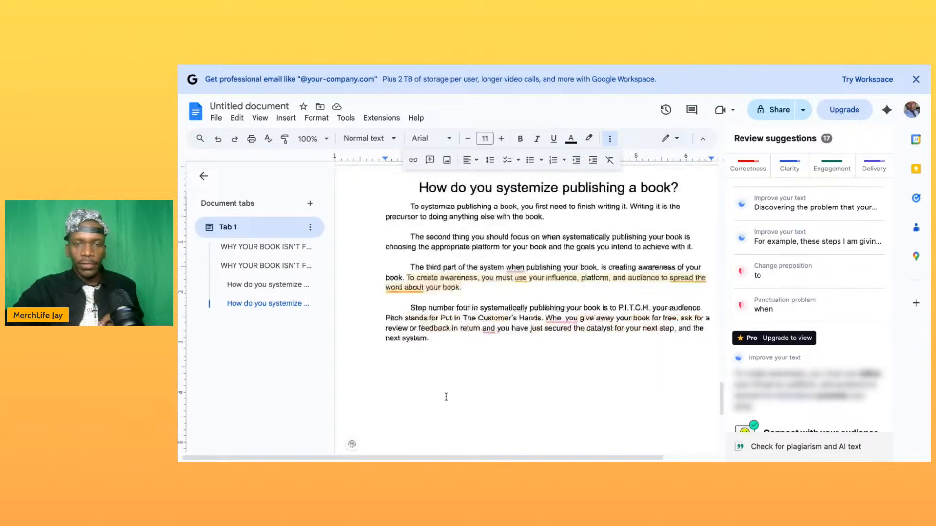
pyautogui.click(561, 314)
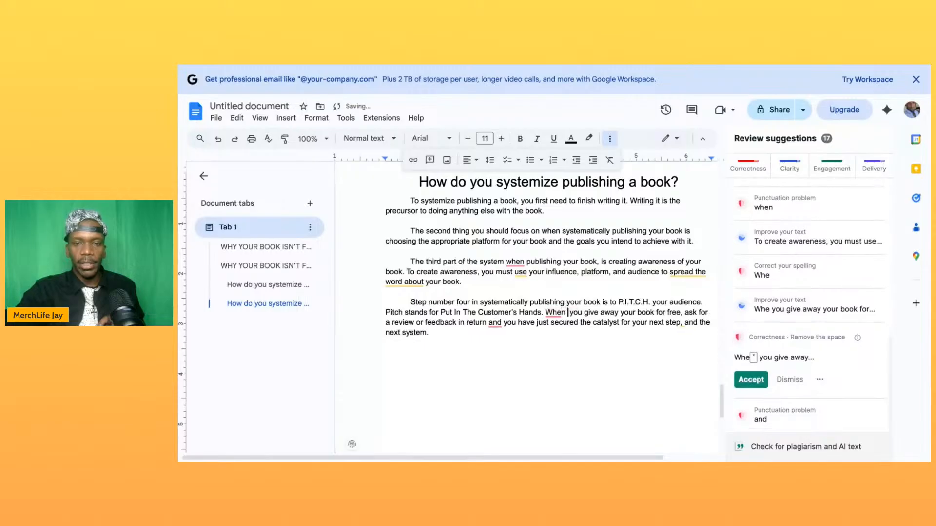
pyautogui.write('n')
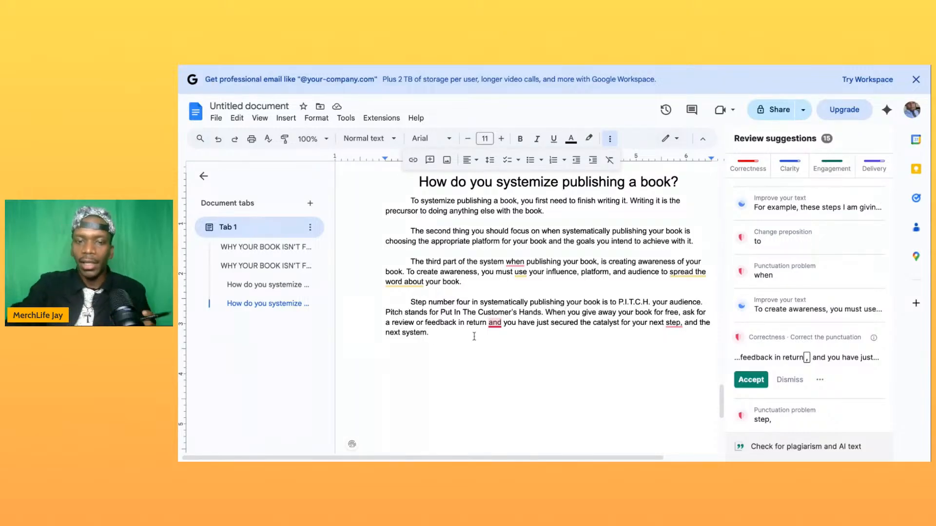
pyautogui.click(502, 323)
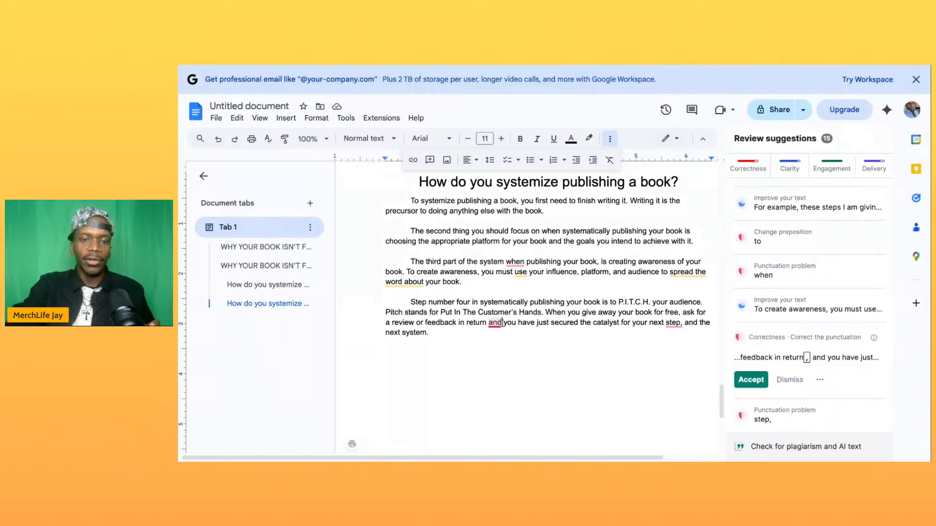
pyautogui.write(',')
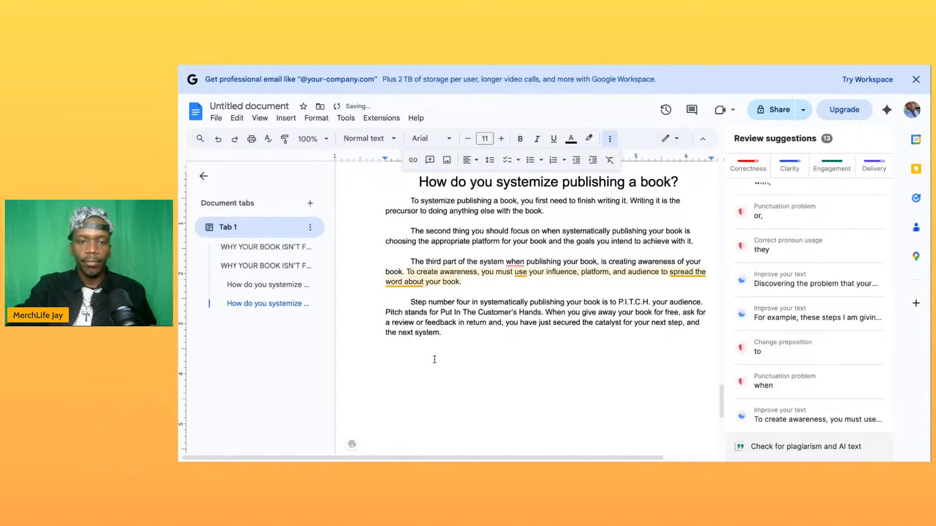
# - Start an indented fifth paragraph after a blank line with "The next and final step of systematically publishing your book is to"
pyautogui.click(434, 360)
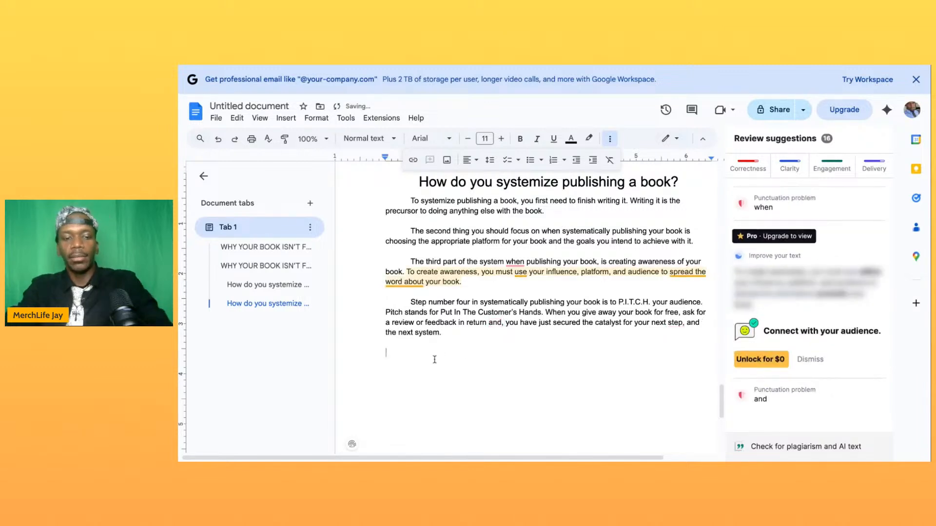
pyautogui.press('Tab')
pyautogui.write('The next and final step of systematically publishing your book is to ')
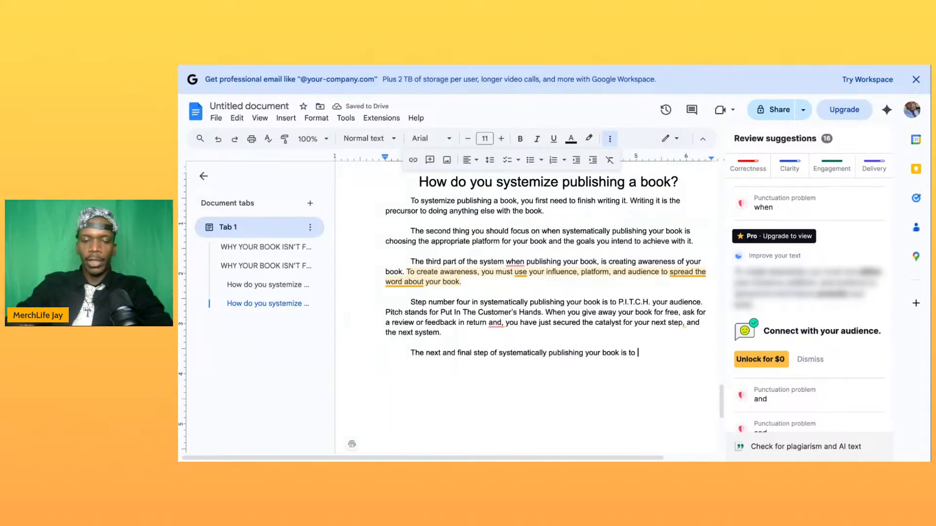
pyautogui.write('create a marketing strstegy')
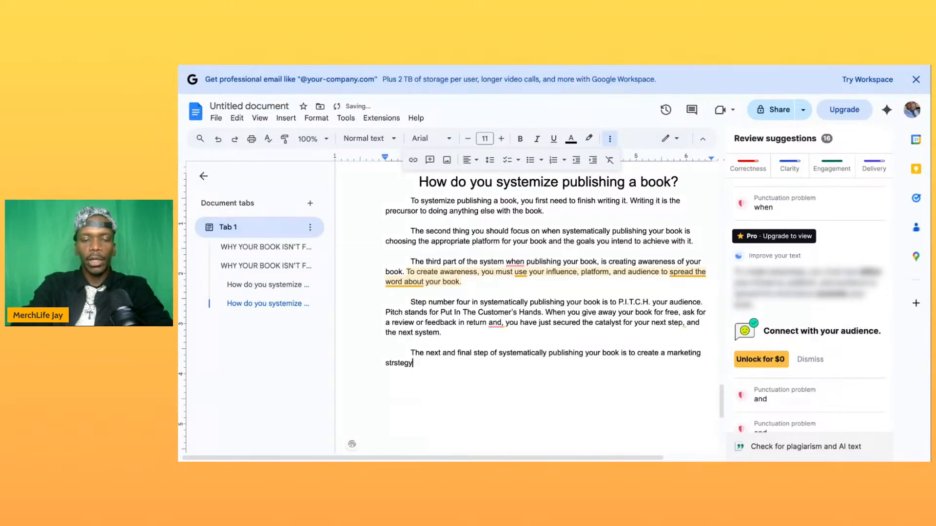
pyautogui.press('BackSpace')
pyautogui.press('BackSpace')
pyautogui.press('BackSpace')
pyautogui.press('BackSpace')
pyautogui.press('BackSpace')
pyautogui.write('ategy.')
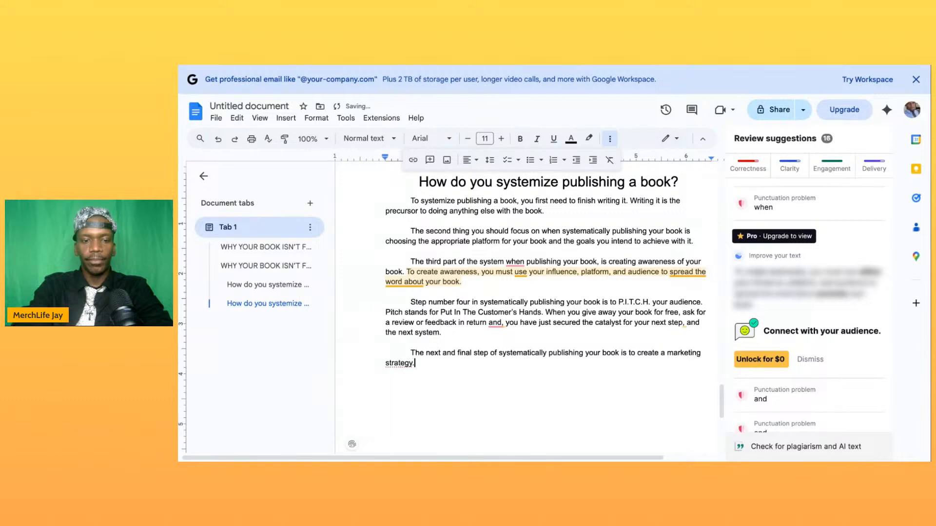
pyautogui.write(' Base ')
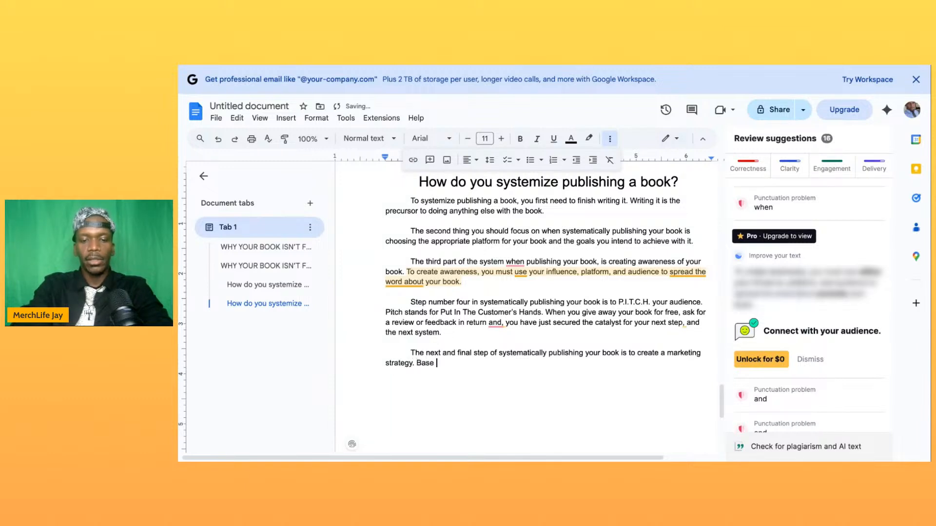
pyautogui.write('your strategy po')
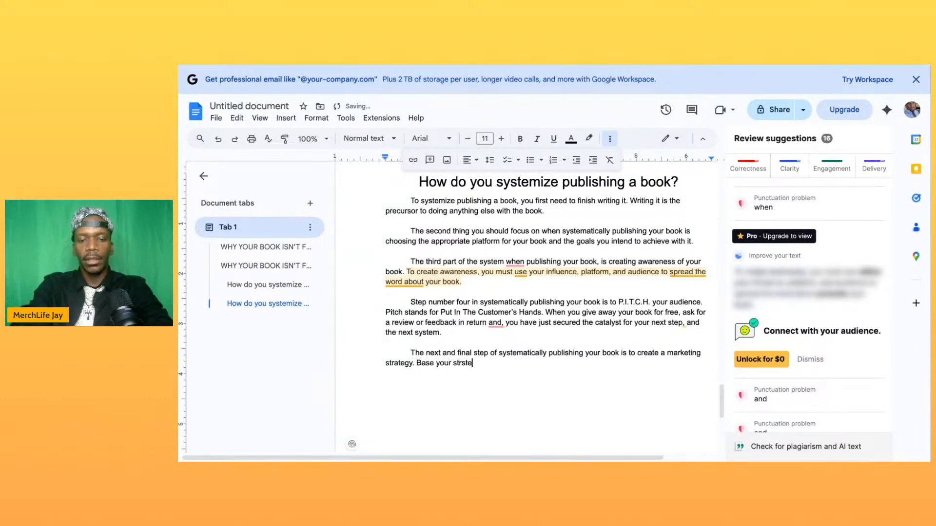
# - Begin the second sentence with "Base your strategy on the initial feedback you got from the previous step,"
pyautogui.press('BackSpace')
pyautogui.press('BackSpace')
pyautogui.write('on the initial feedback you got from the previ')
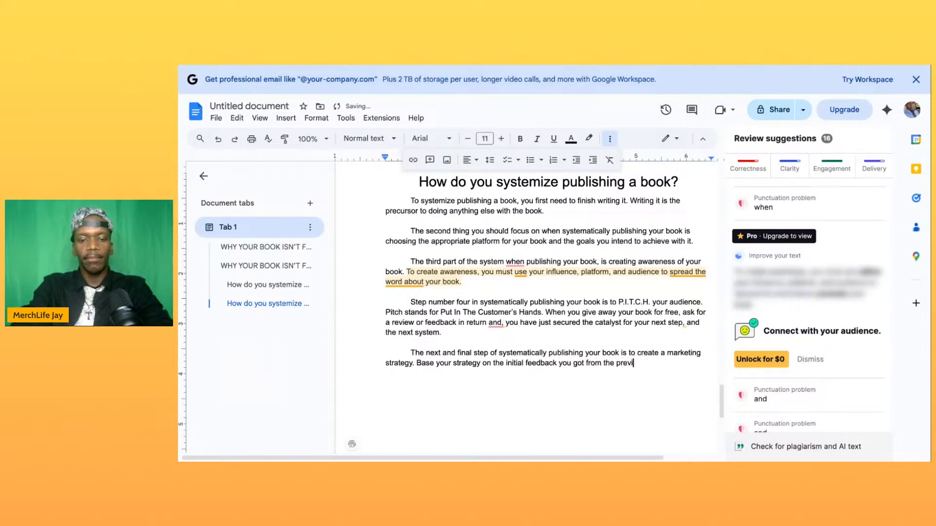
pyautogui.write('ous step,')
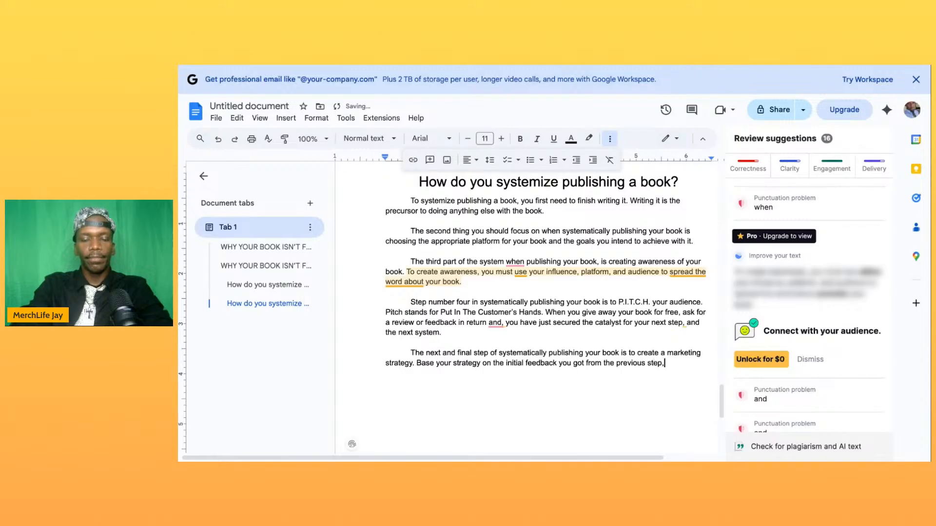
pyautogui.write(' and pon')
# - Continue the sentence with "and on how your specific audience", removing the mistyped letters
pyautogui.press('BackSpace')
pyautogui.press('BackSpace')
pyautogui.press('BackSpace')
pyautogui.press('BackSpace')
pyautogui.write('on how you')
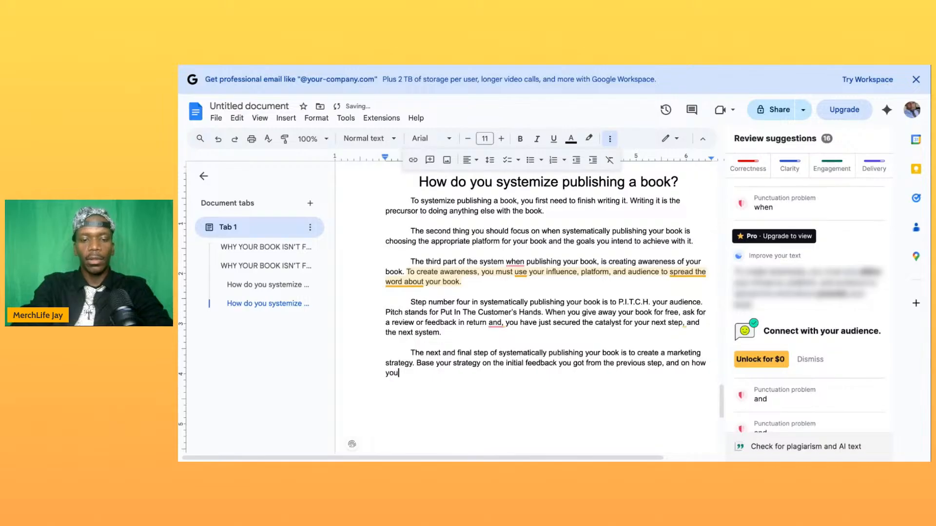
pyautogui.write('r specif')
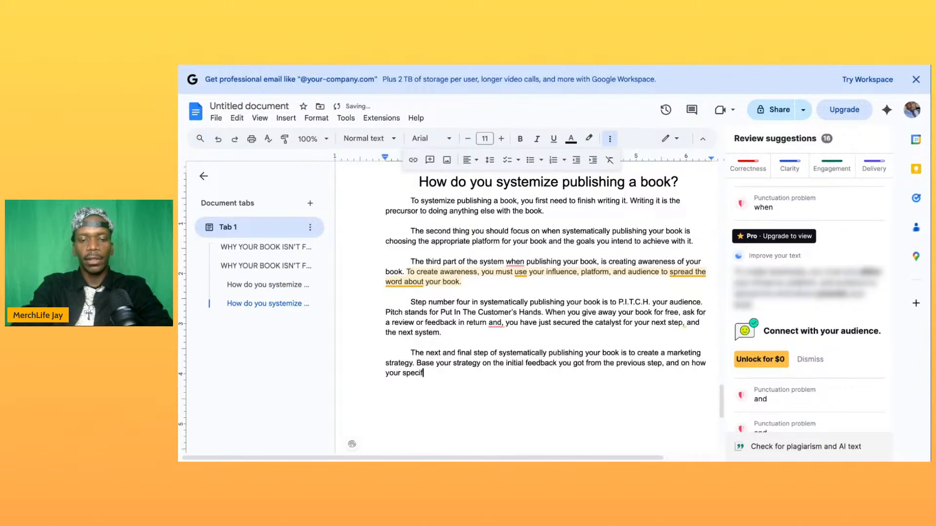
pyautogui.write('ic audience')
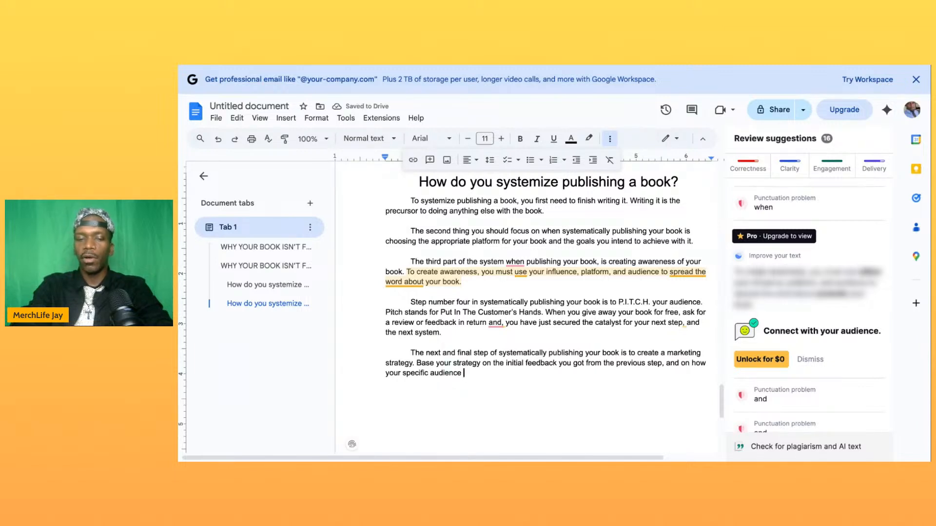
# - Finish the fifth paragraph with "behaves when it comes to purchasing books similar to yours."
pyautogui.write('beha')
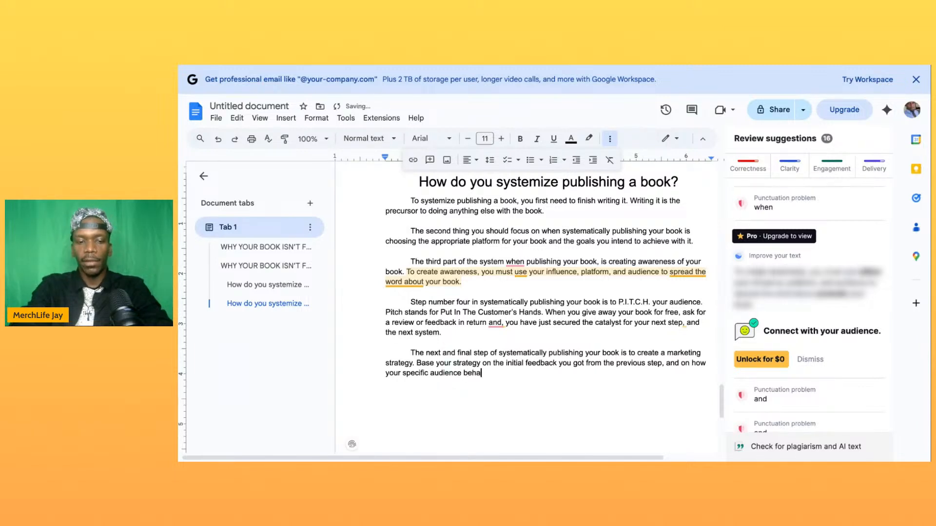
pyautogui.write('ves when')
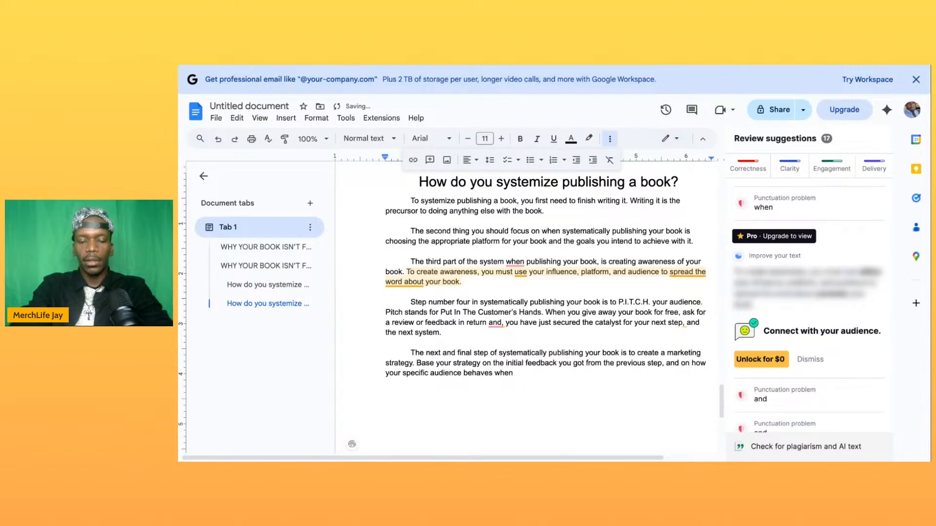
pyautogui.write(' it comes')
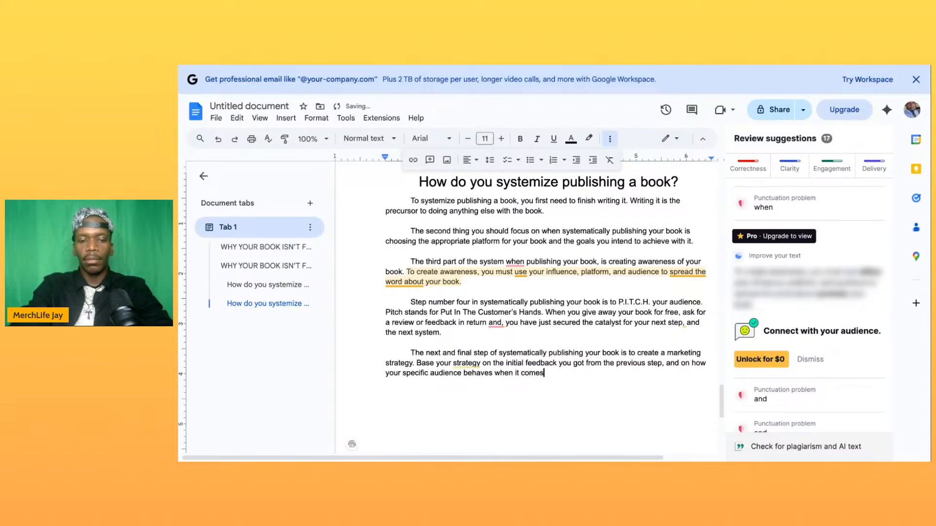
pyautogui.write(' to pur')
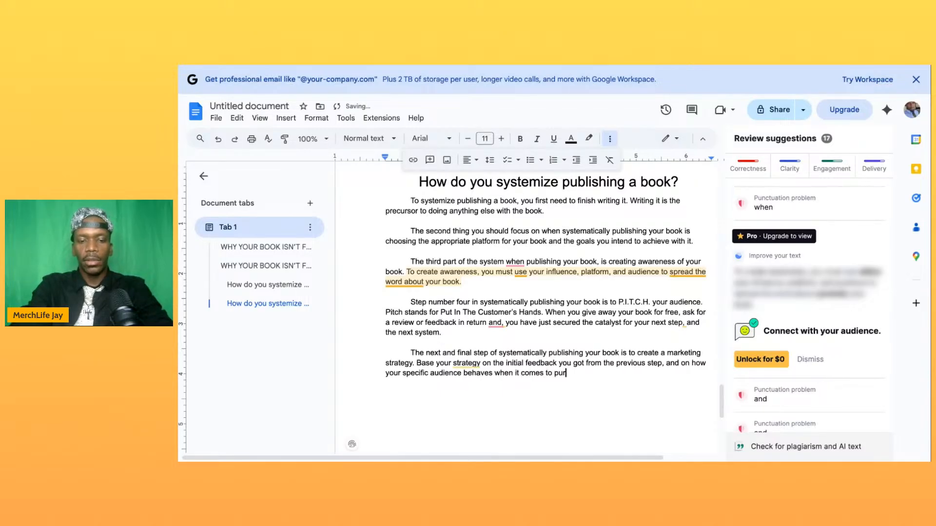
pyautogui.write('chasing books ')
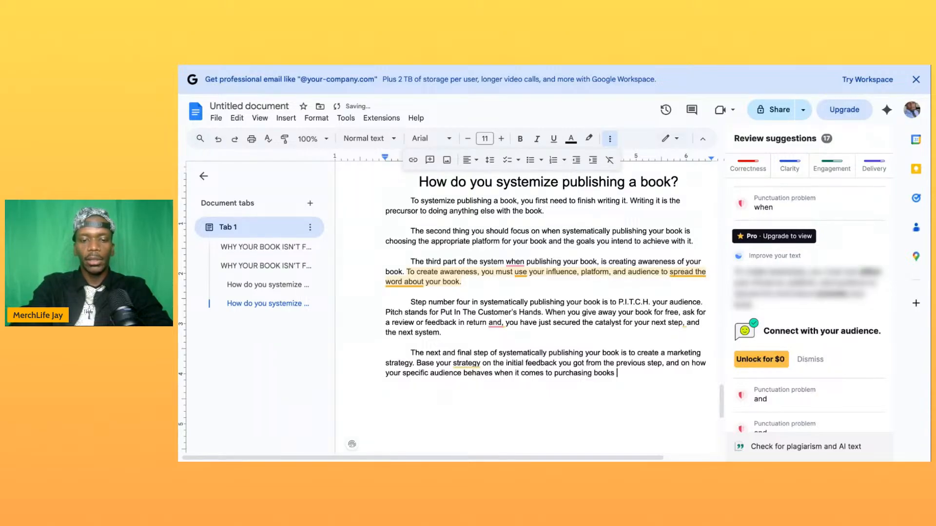
pyautogui.write('similar to yours.')
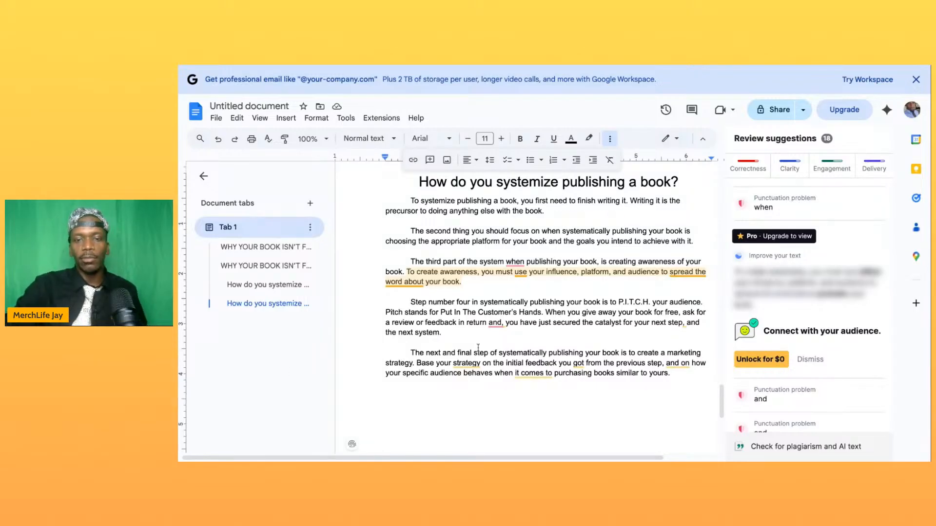
pyautogui.doubleClick(538, 183)
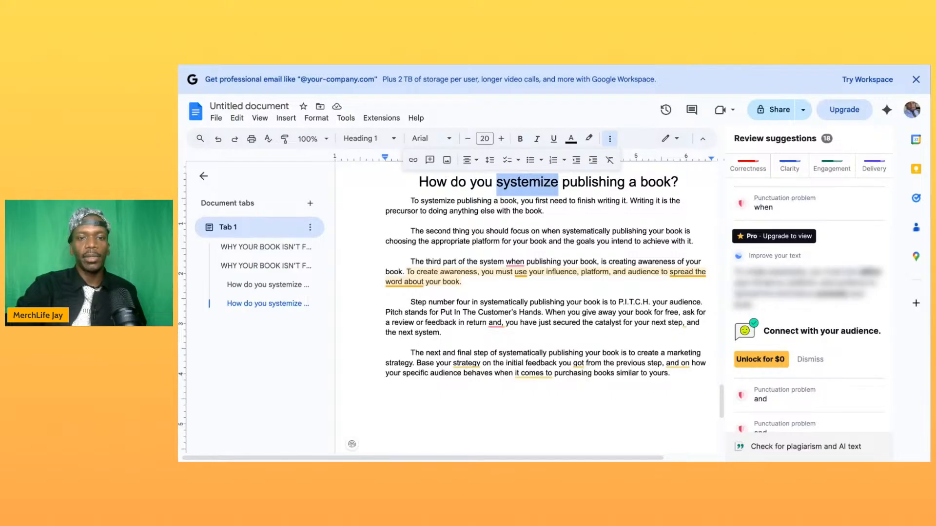
pyautogui.tripleClick(494, 183)
pyautogui.hotkey('ctrl', 'c')
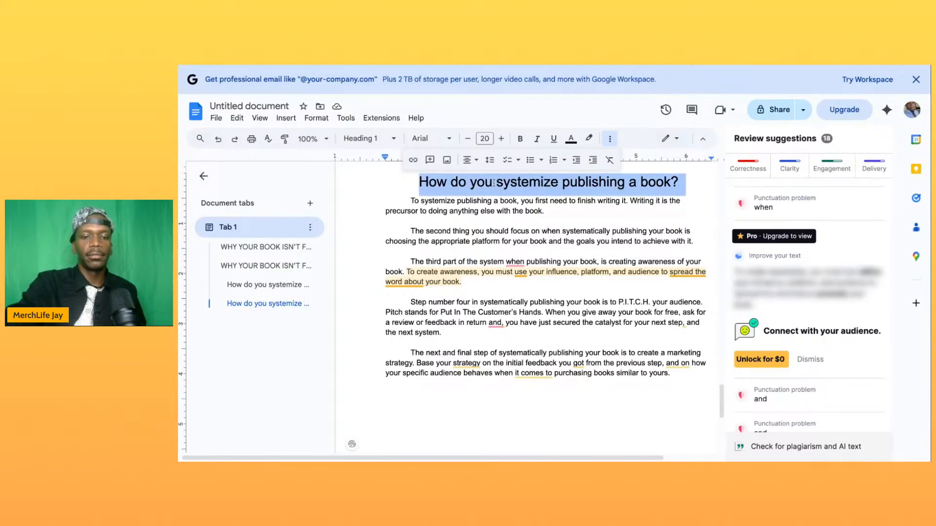
pyautogui.scroll(-3, 568, 414)
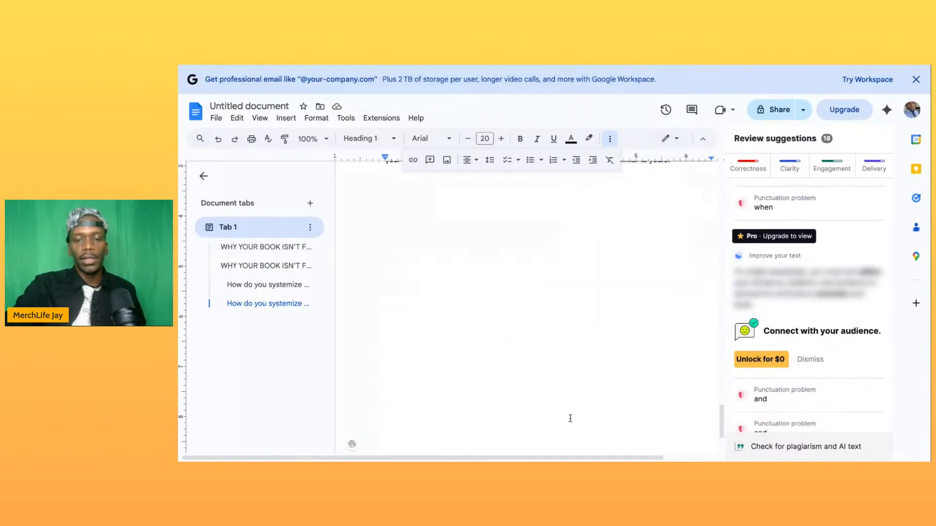
pyautogui.click(548, 362)
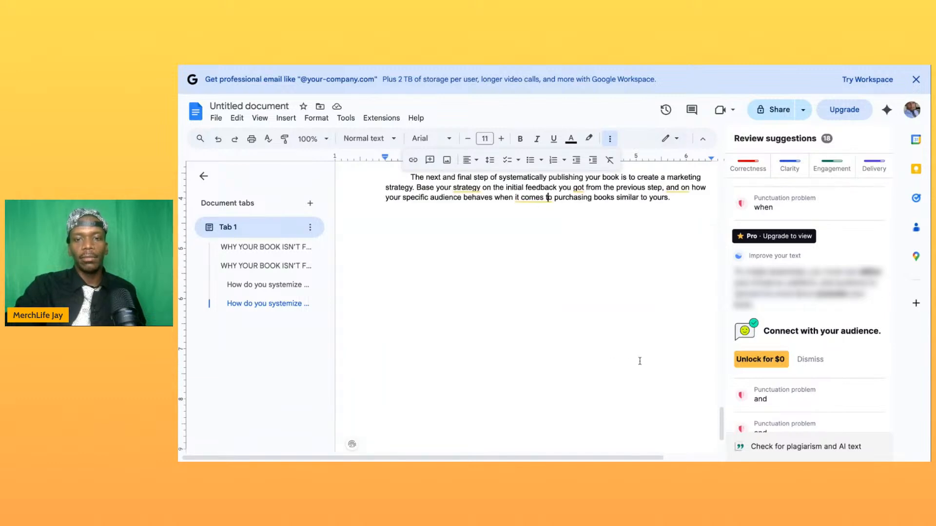
# - Add blank lines after the publishing chapter's last paragraph until a new page starts
pyautogui.click(685, 245)
pyautogui.press('Return')
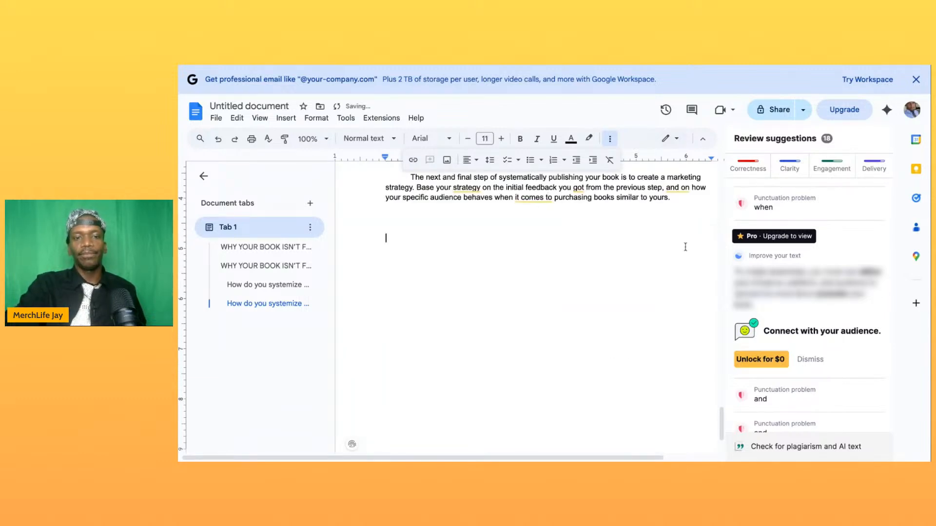
pyautogui.press('Return')
pyautogui.press('Return')
pyautogui.press('Return')
pyautogui.press('Return')
pyautogui.press('Return')
pyautogui.press('Return')
pyautogui.press('Return')
pyautogui.press('Return')
pyautogui.press('Return')
pyautogui.press('Return')
pyautogui.press('Return')
pyautogui.press('Return')
pyautogui.press('Return')
pyautogui.press('Return')
pyautogui.press('Return')
pyautogui.press('Return')
pyautogui.press('Return')
pyautogui.press('Return')
pyautogui.press('Return')
pyautogui.press('Return')
pyautogui.press('Return')
pyautogui.press('Return')
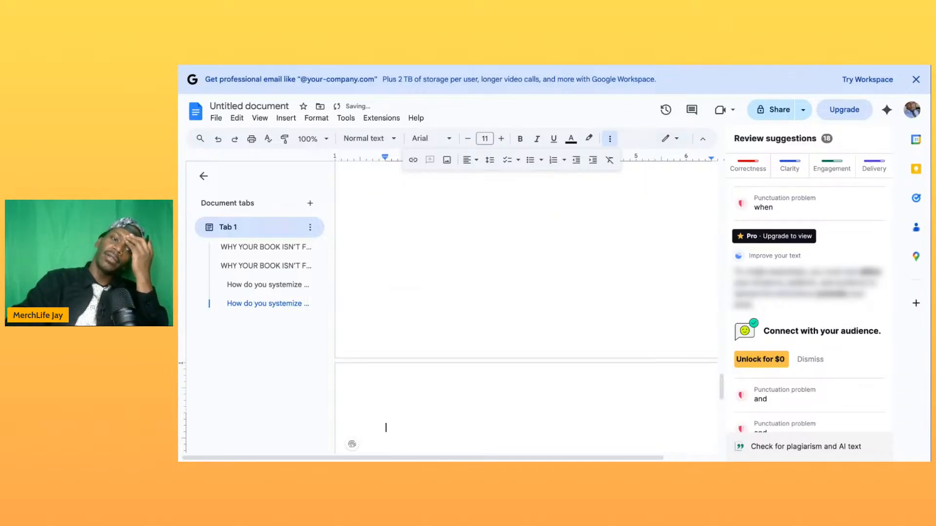
pyautogui.press('BackSpace')
pyautogui.press('BackSpace')
pyautogui.press('Return')
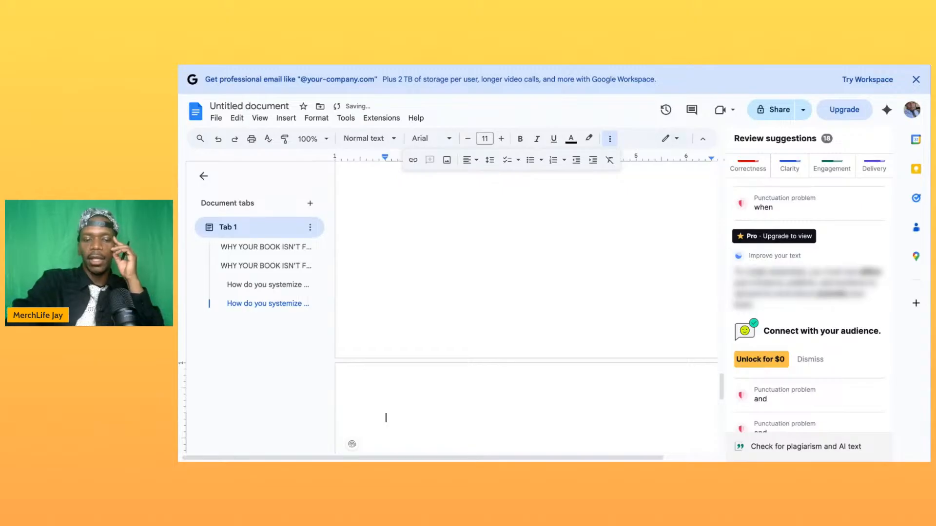
# - Paste the copied chapter heading on the new page and reword it to "How do you systemize selling a book?"
pyautogui.hotkey('ctrl', 'v')
pyautogui.click(609, 423)
pyautogui.doubleClick(608, 423)
pyautogui.write('selling')
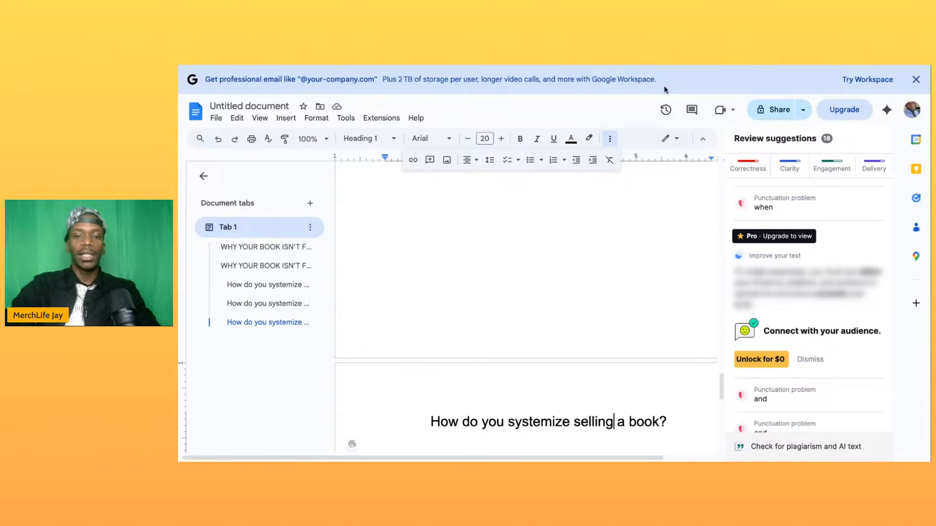
# - Start an indented paragraph, one blank line below the new heading, with "To systemize selling your book,"
pyautogui.scroll(-2, 613, 323)
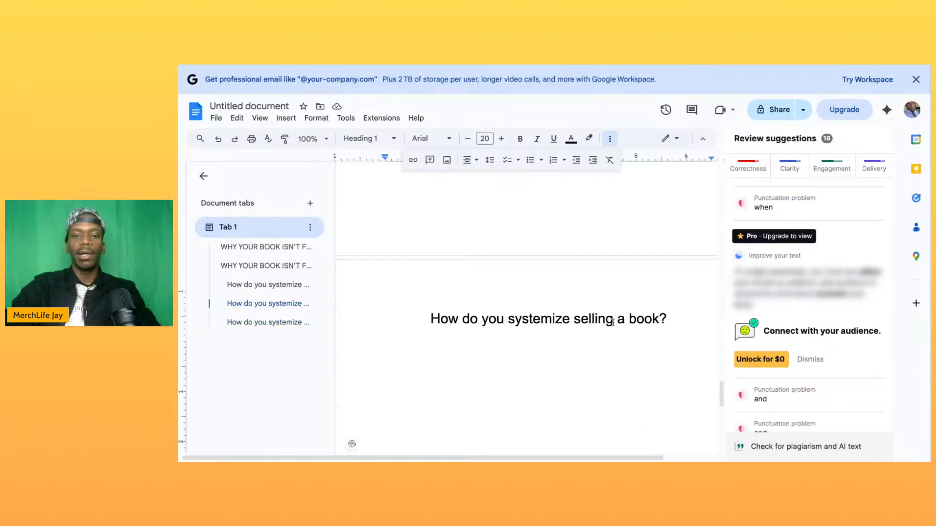
pyautogui.scroll(-2, 613, 322)
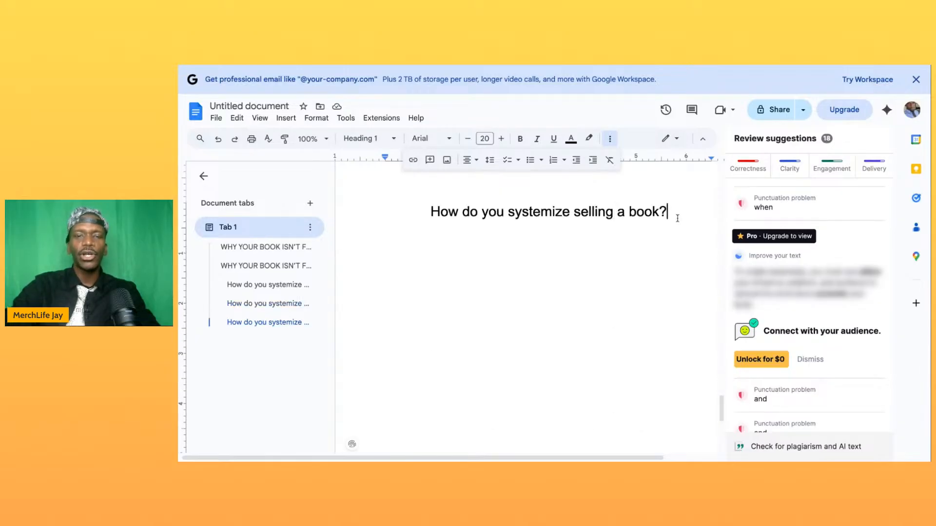
pyautogui.press('Return')
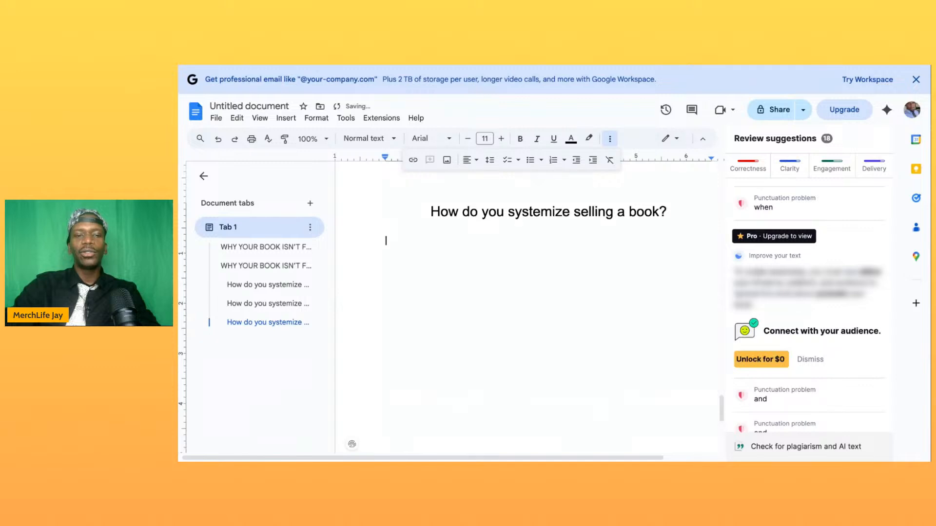
pyautogui.press('Return')
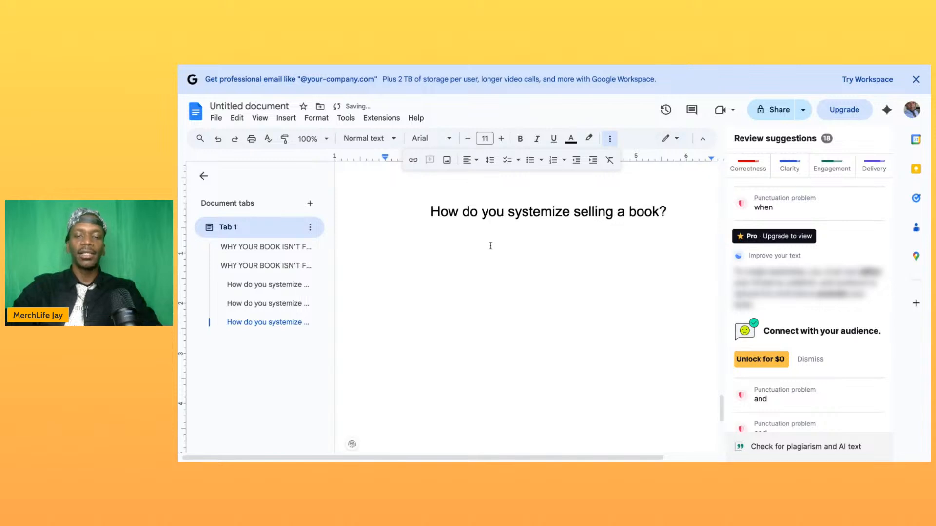
pyautogui.press('Tab')
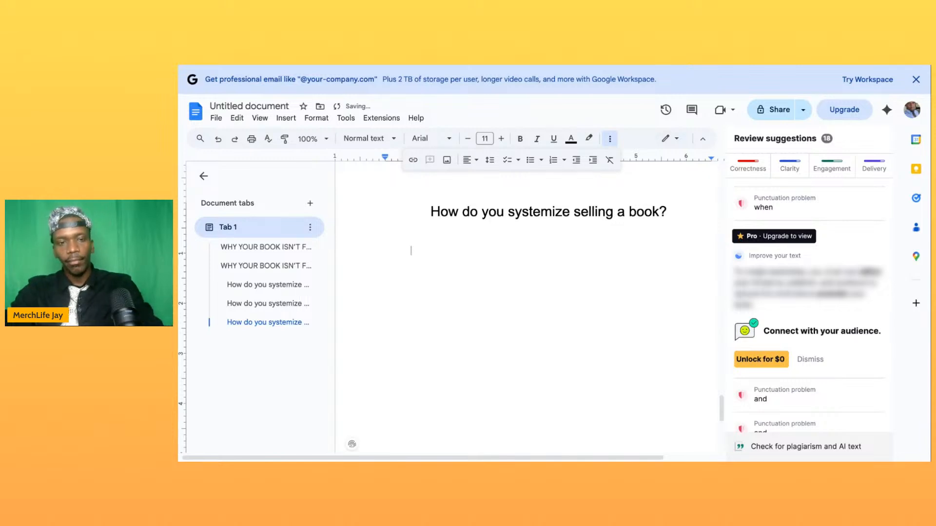
pyautogui.write('To systemize ')
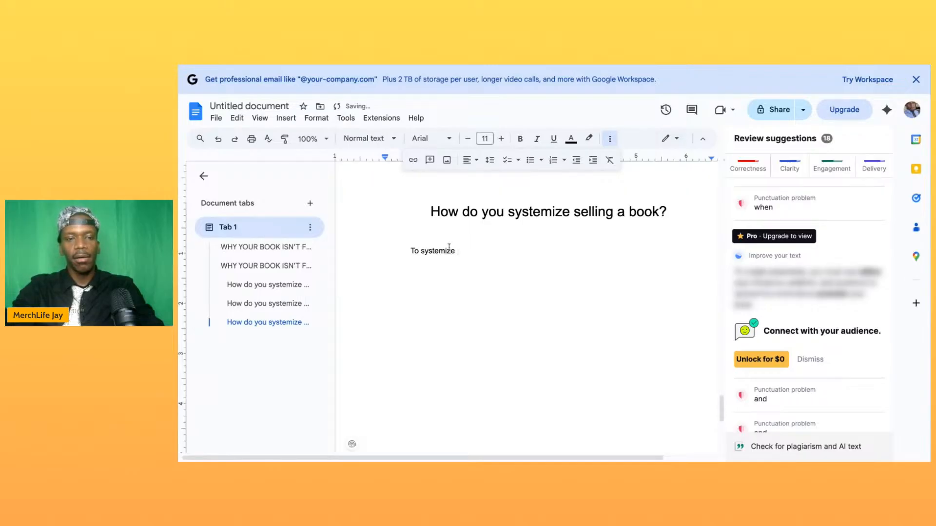
pyautogui.write('sell')
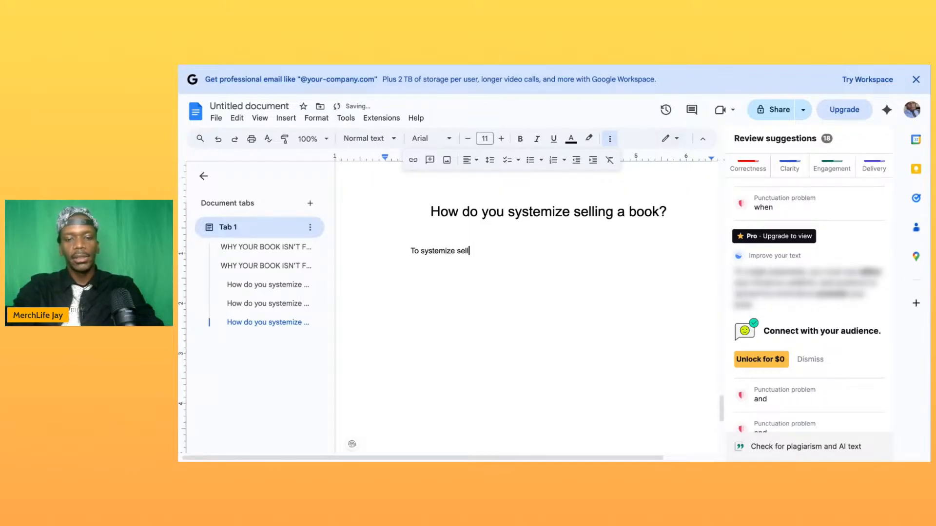
pyautogui.write('ing your boo')
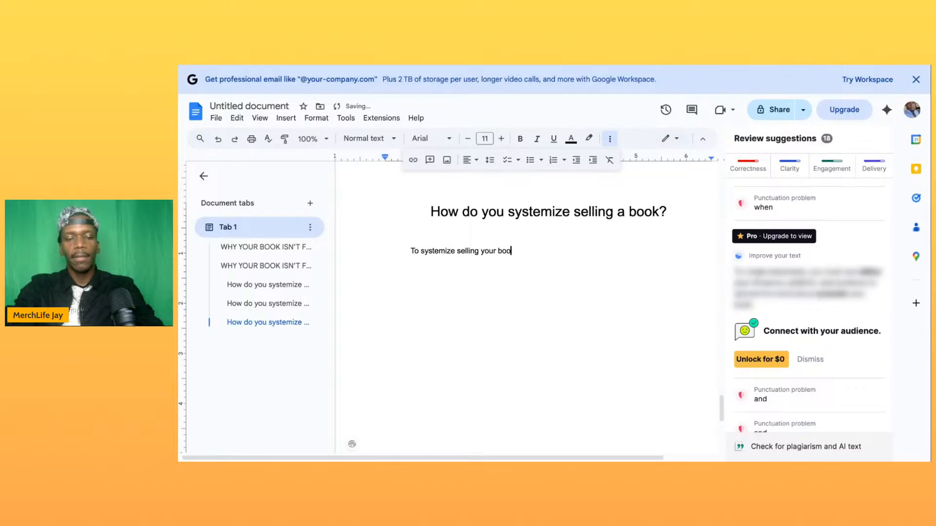
pyautogui.write('k, one must first remember thst selling is not ')
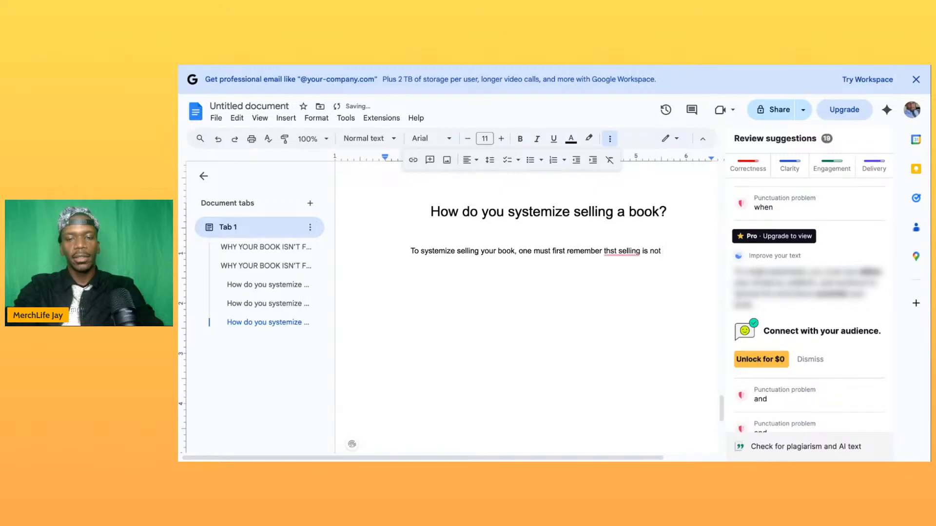
pyautogui.write('a one sided')
# - Continue the sentence with "one must first remember that selling is not a one sided", correcting the spelling of "that"
pyautogui.click(614, 250)
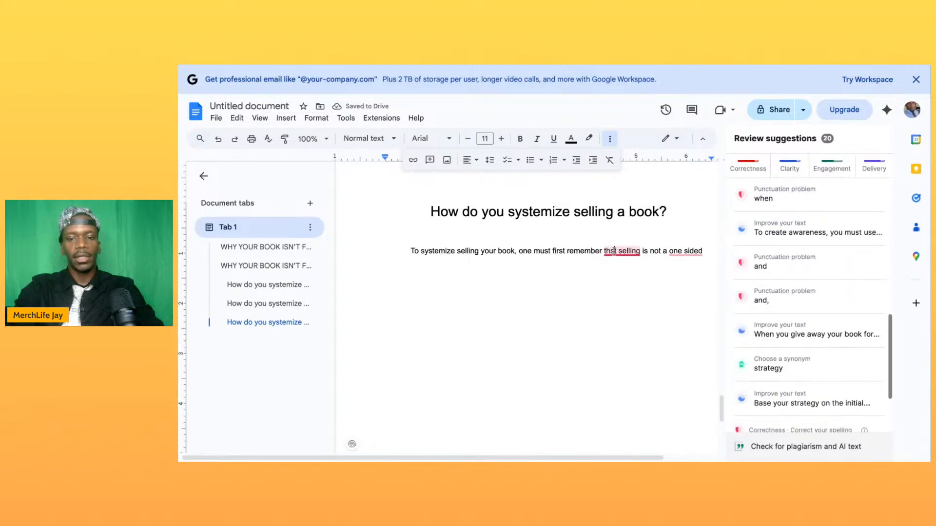
pyautogui.press('BackSpace')
pyautogui.write('a')
# - Hyphenate "one-sided" and end the sentence with "ordeal."
pyautogui.click(689, 251)
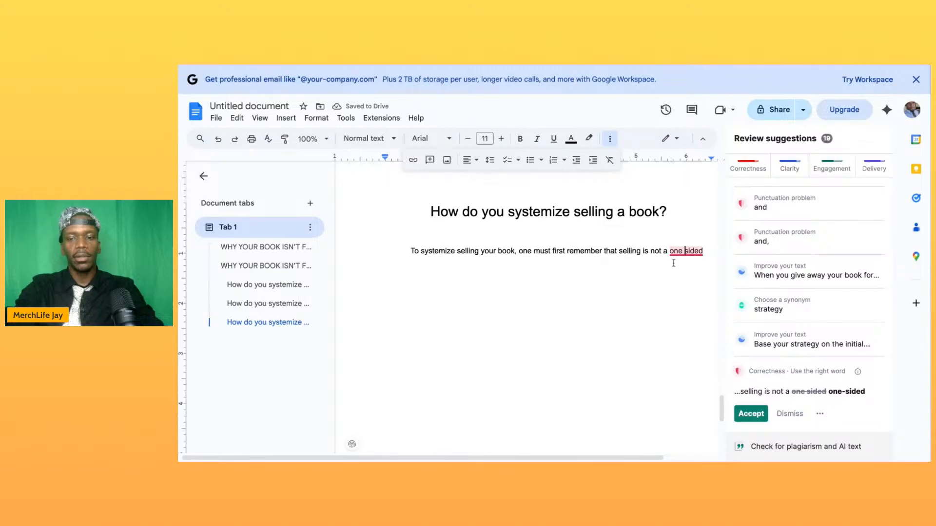
pyautogui.press('BackSpace')
pyautogui.write('=-')
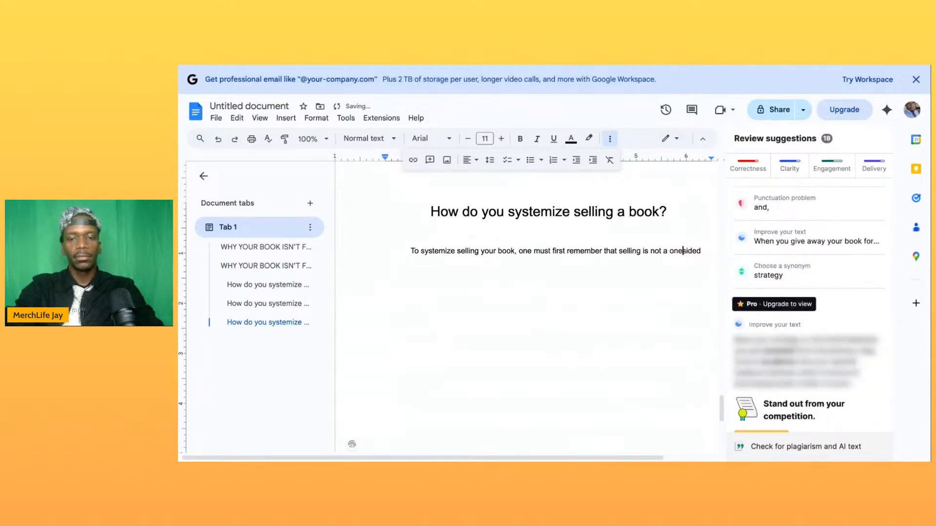
pyautogui.press('BackSpace')
pyautogui.press('BackSpace')
pyautogui.write('-')
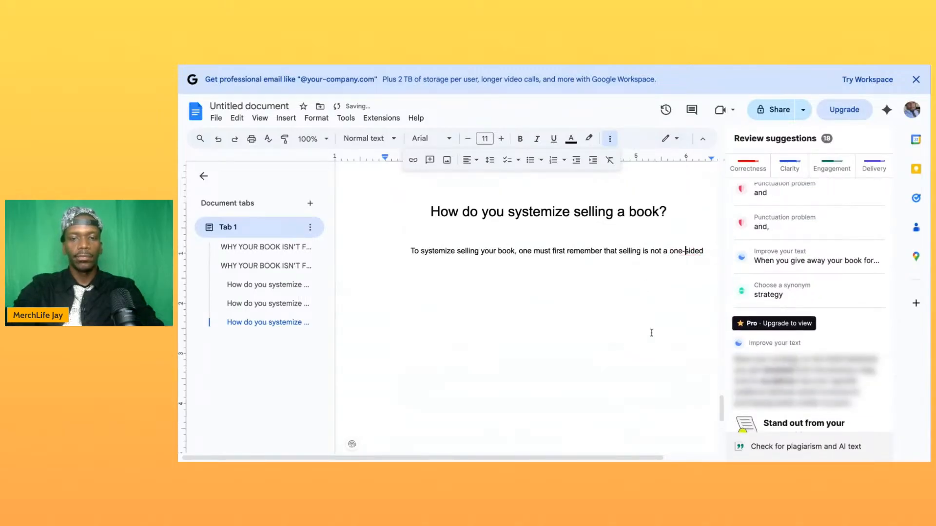
pyautogui.click(705, 253)
pyautogui.write('ordeal.')
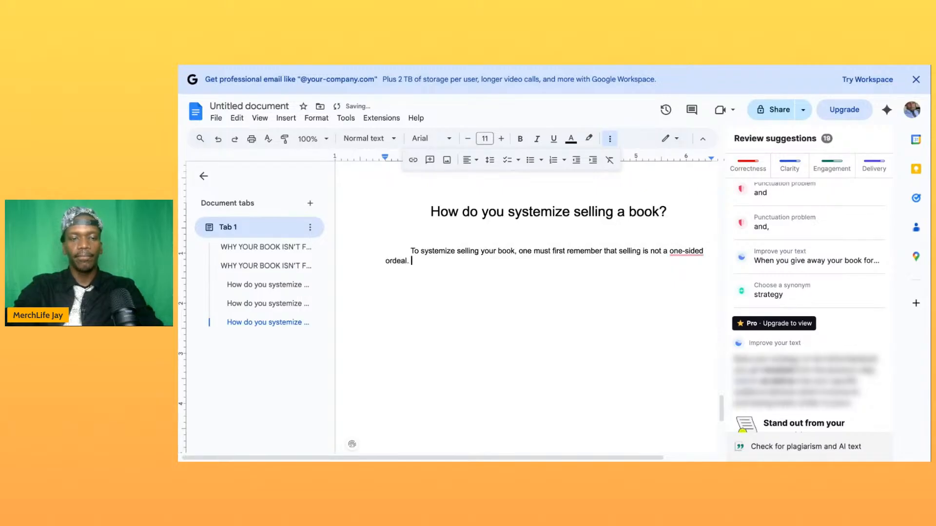
pyautogui.write(' 70')
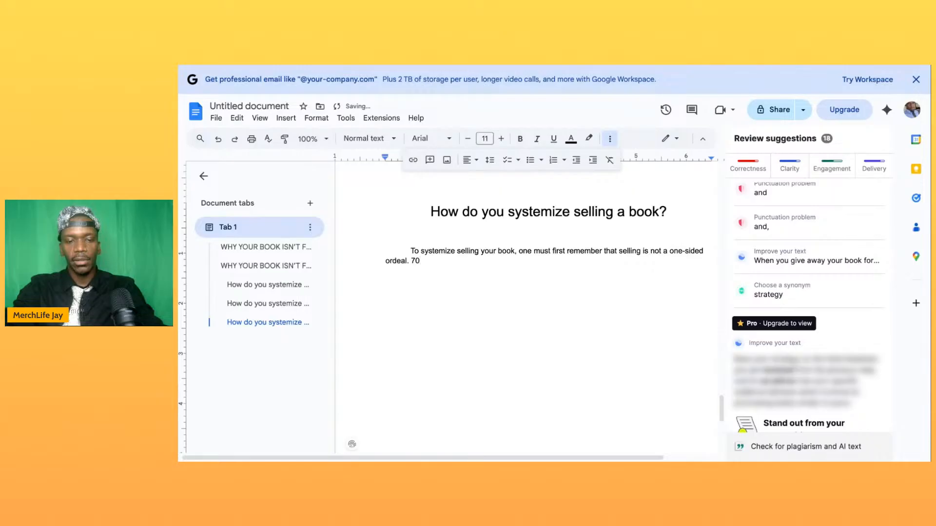
pyautogui.write('%')
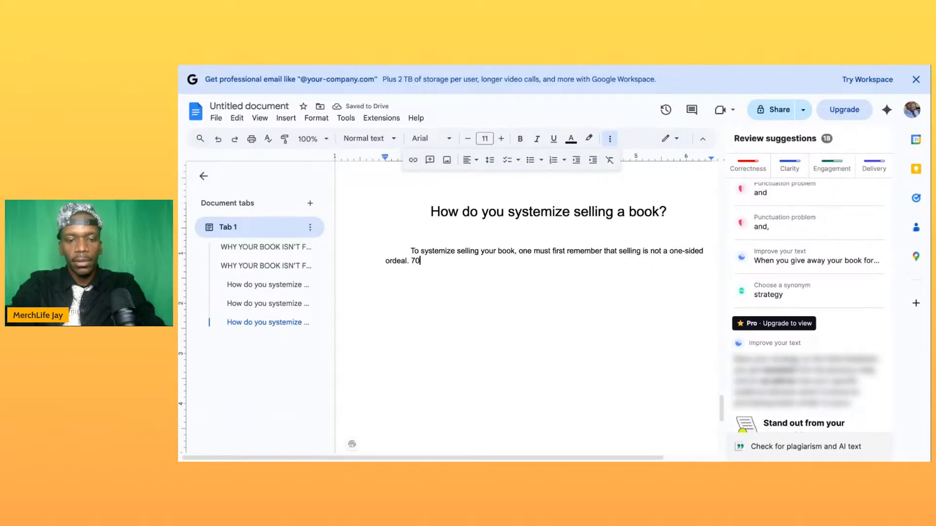
pyautogui.write(' of sale')
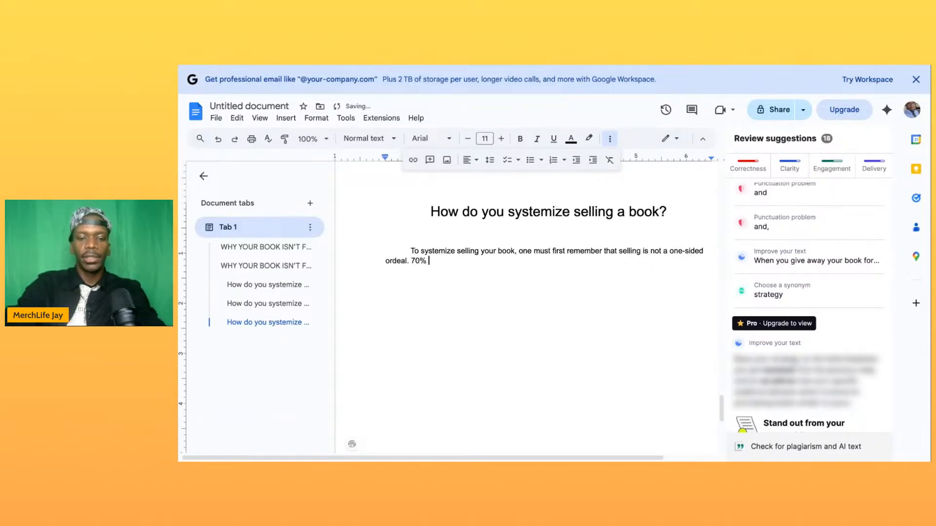
pyautogui.write('s in the entire world sre actually conversations.')
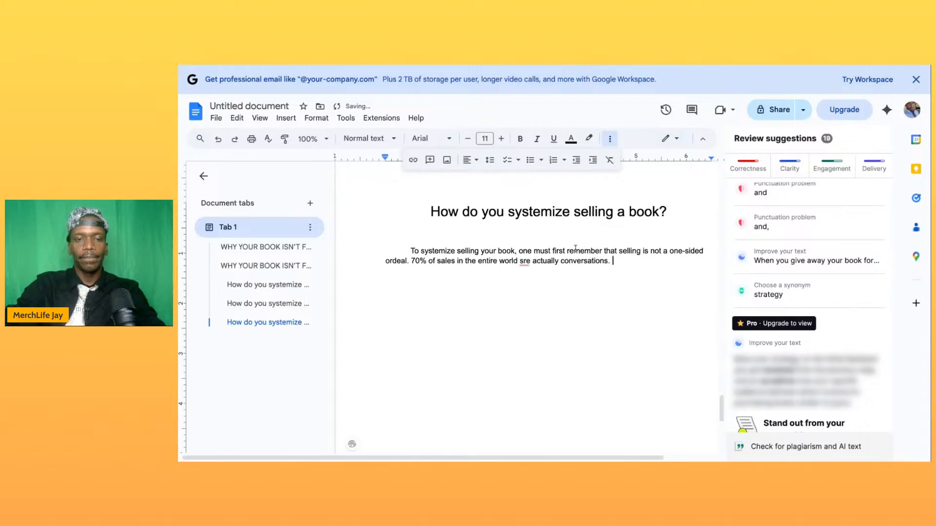
# - Insert "the result" before "conversations" and correct the misspelled word "are" in the second sentence
pyautogui.click(561, 265)
pyautogui.write('the re')
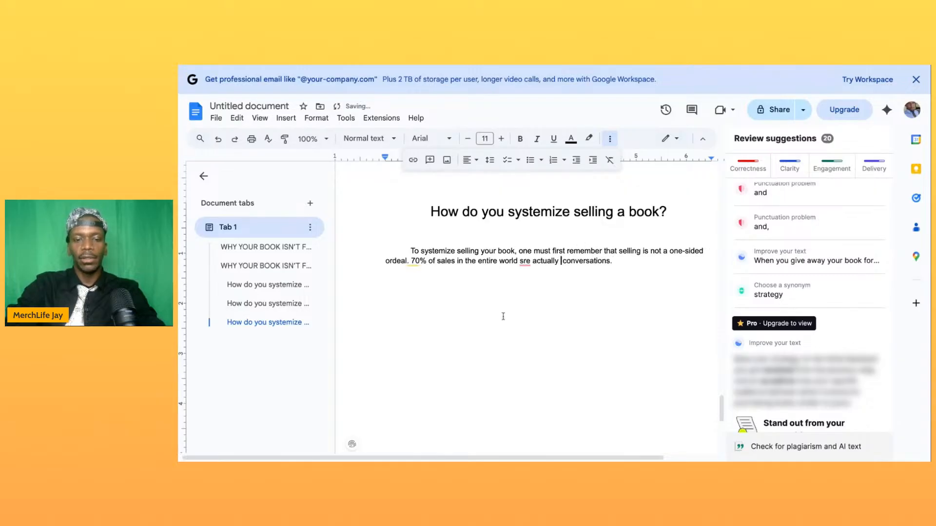
pyautogui.write('sult')
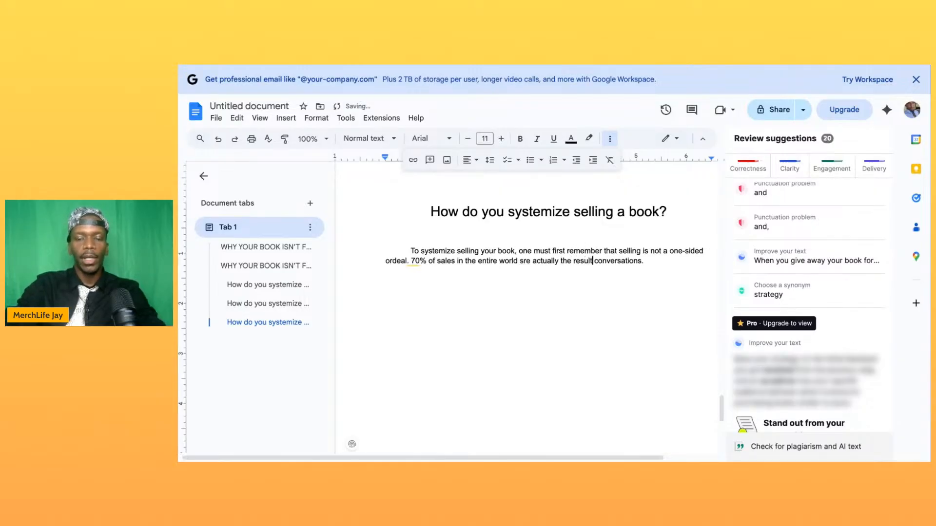
pyautogui.click(656, 263)
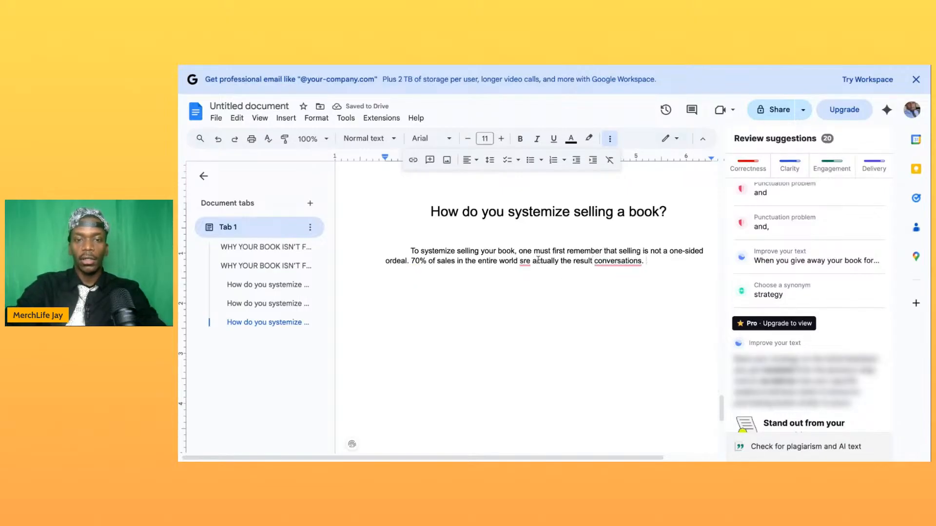
pyautogui.click(524, 262)
pyautogui.press('BackSpace')
pyautogui.write('a')
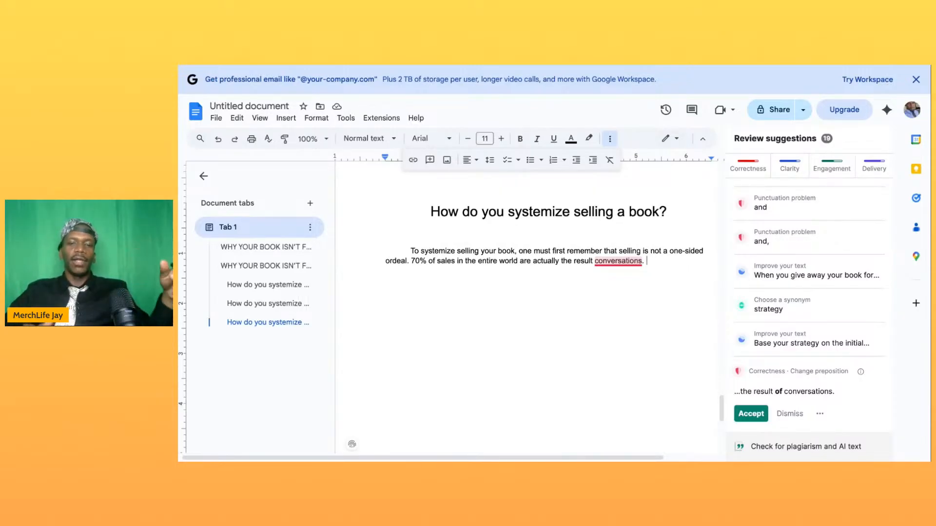
# - Change "conversations" to the singular "conversation" and insert "of a" before it
pyautogui.press('BackSpace')
pyautogui.press('BackSpace')
pyautogui.press('BackSpace')
pyautogui.write('.')
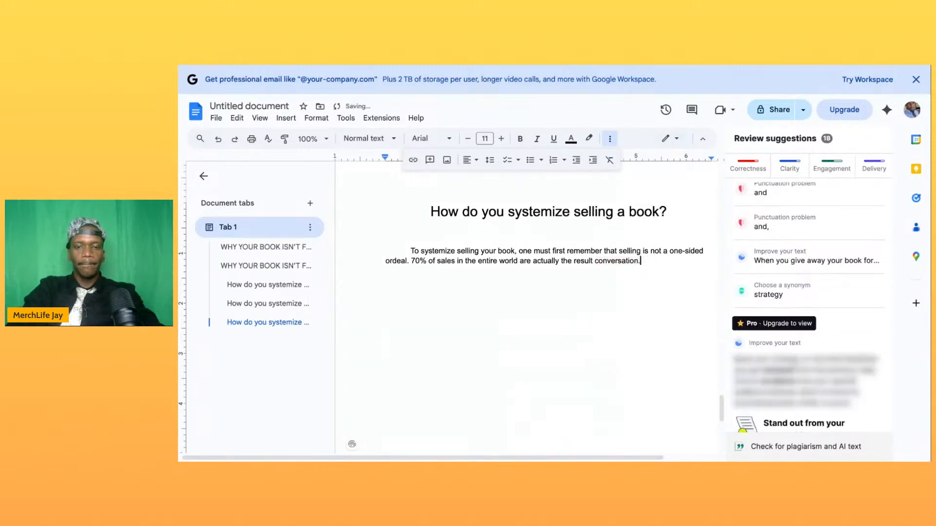
pyautogui.hotkey('ctrl', 'Left')
pyautogui.hotkey('ctrl', 'Left')
pyautogui.write('of a')
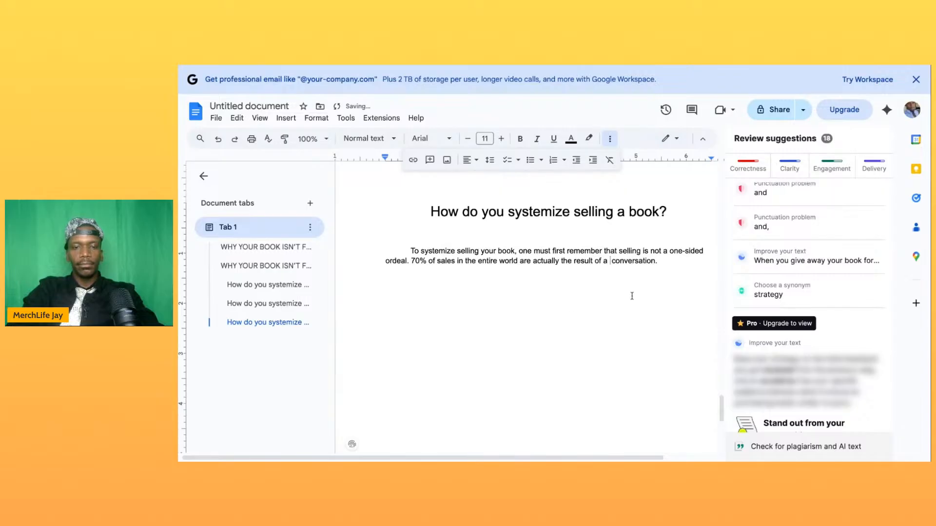
pyautogui.click(667, 262)
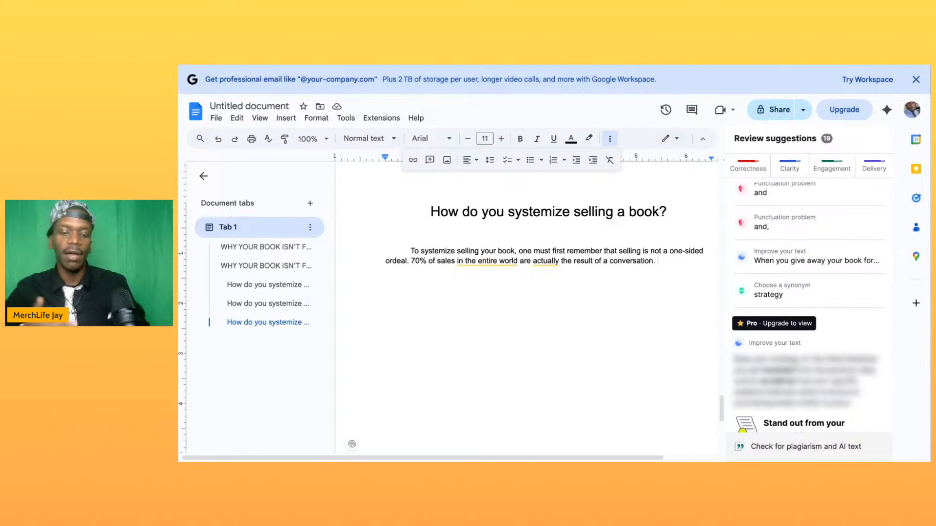
# - Start a second indented paragraph, after a blank line, with "The first step to a conversation is alway the intro."
pyautogui.press('Return')
pyautogui.press('Return')
pyautogui.write('The')
pyautogui.press('BackSpace')
pyautogui.press('BackSpace')
pyautogui.press('BackSpace')
pyautogui.press('BackSpace')
pyautogui.press('Tab')
pyautogui.write('The first step to a conversation')
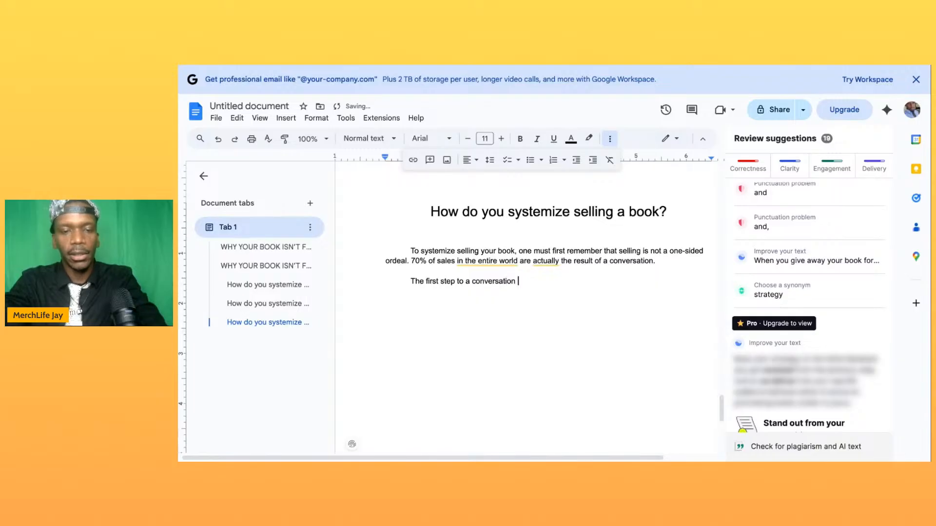
pyautogui.press('BackSpace')
pyautogui.write('is a')
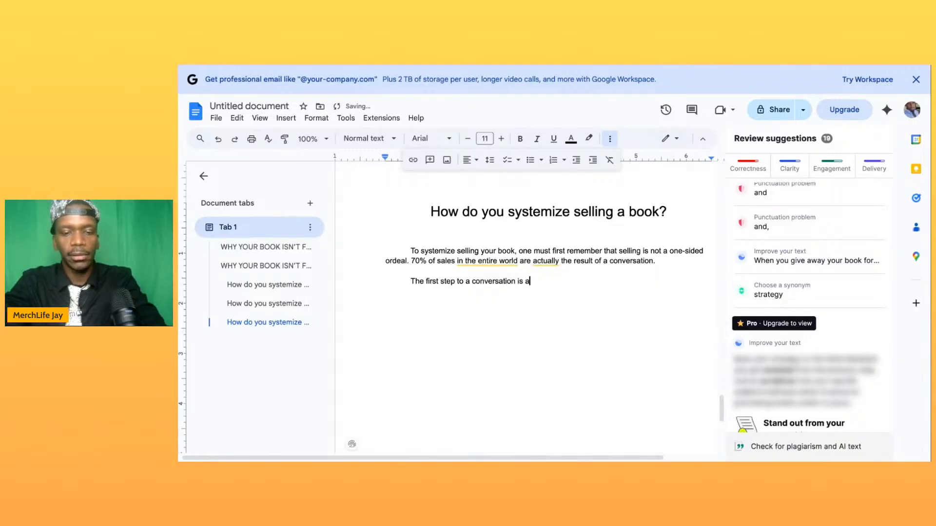
pyautogui.write('lway the int')
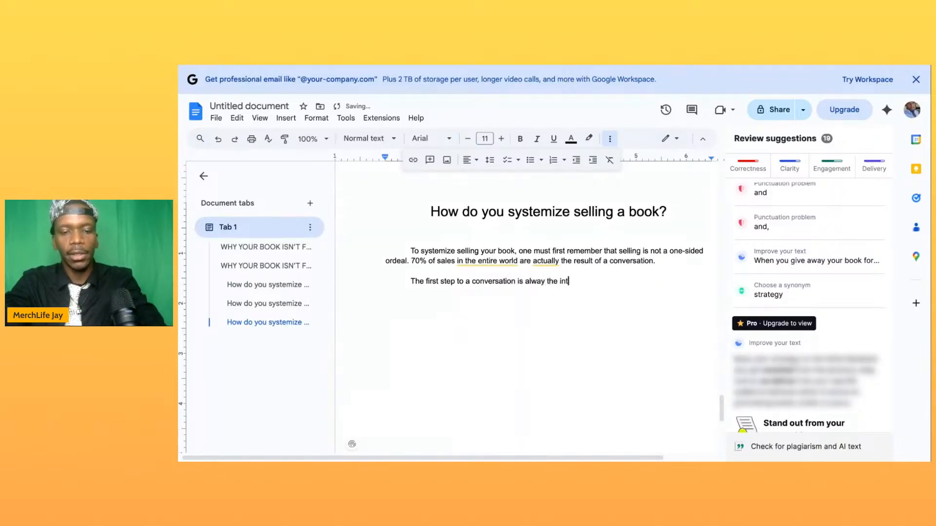
pyautogui.write('ro. The title of your book i')
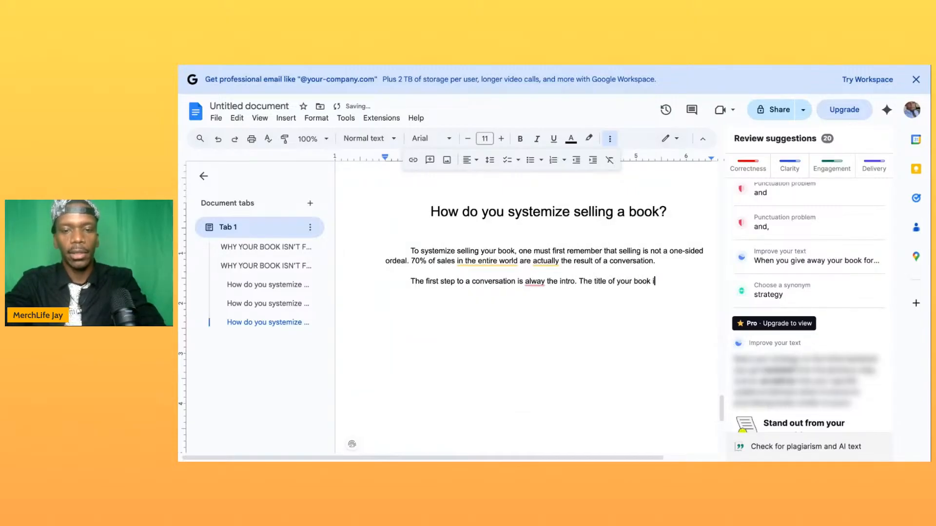
pyautogui.write('s conside')
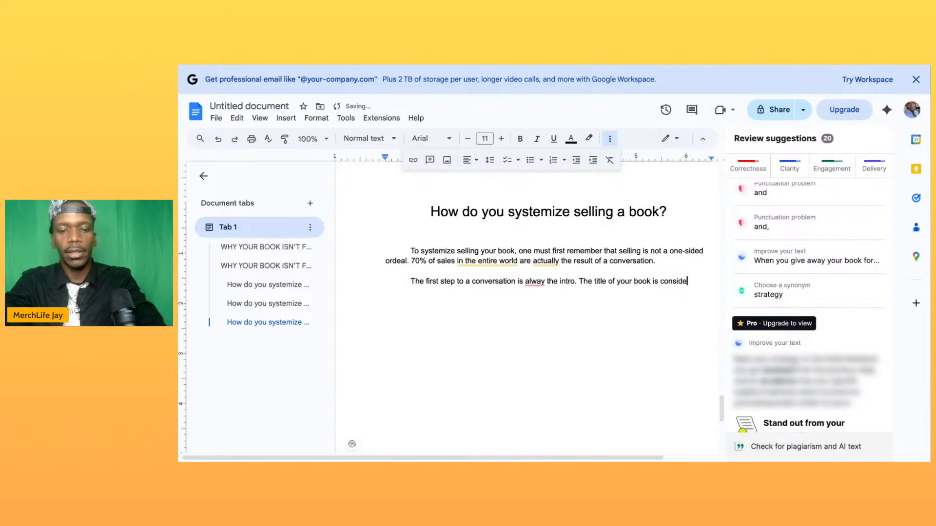
pyautogui.write('red the intro ')
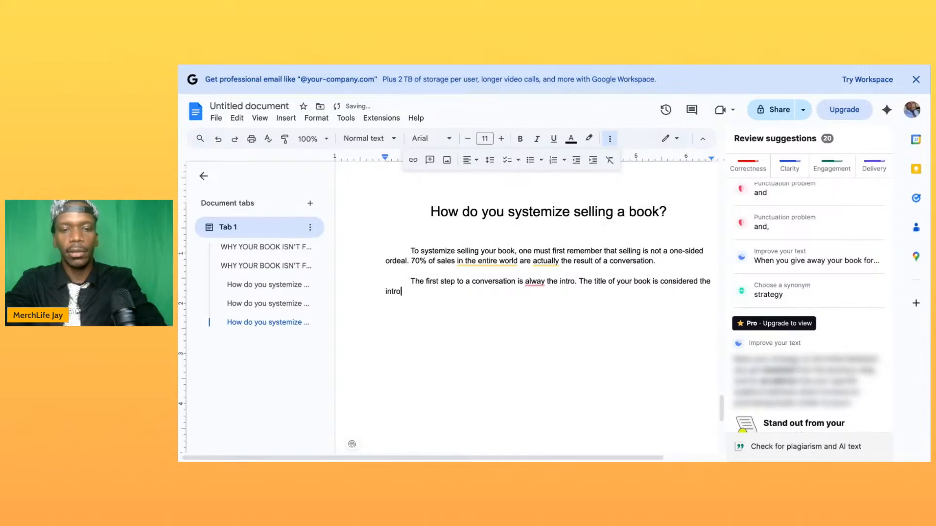
pyautogui.write('in this ')
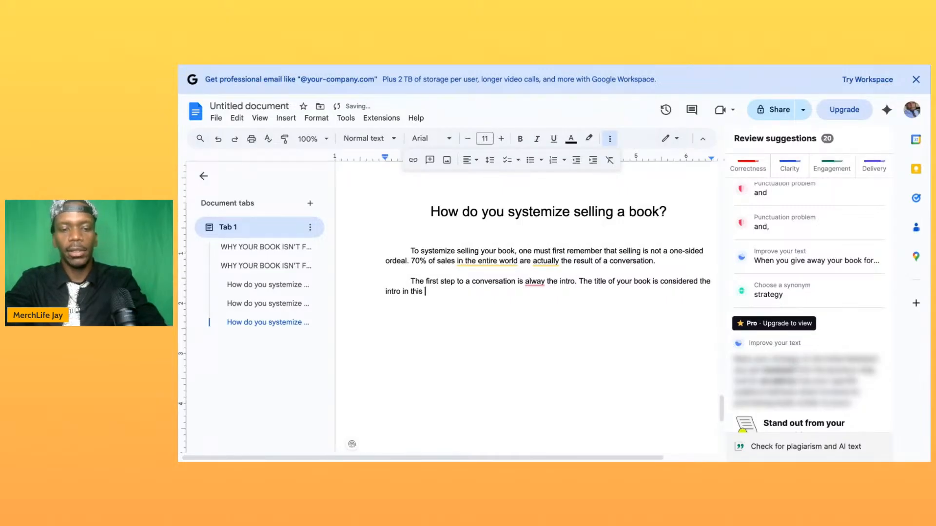
pyautogui.write('csse. ')
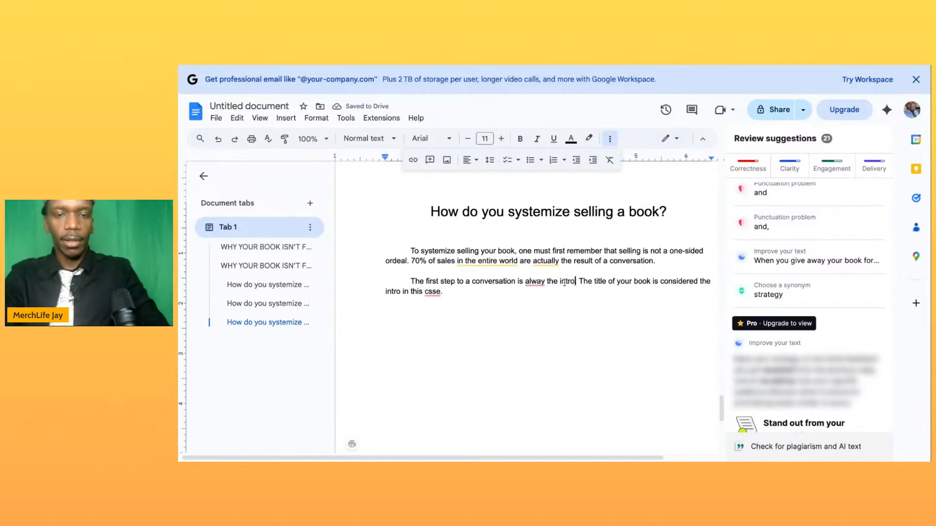
pyautogui.write('duction.')
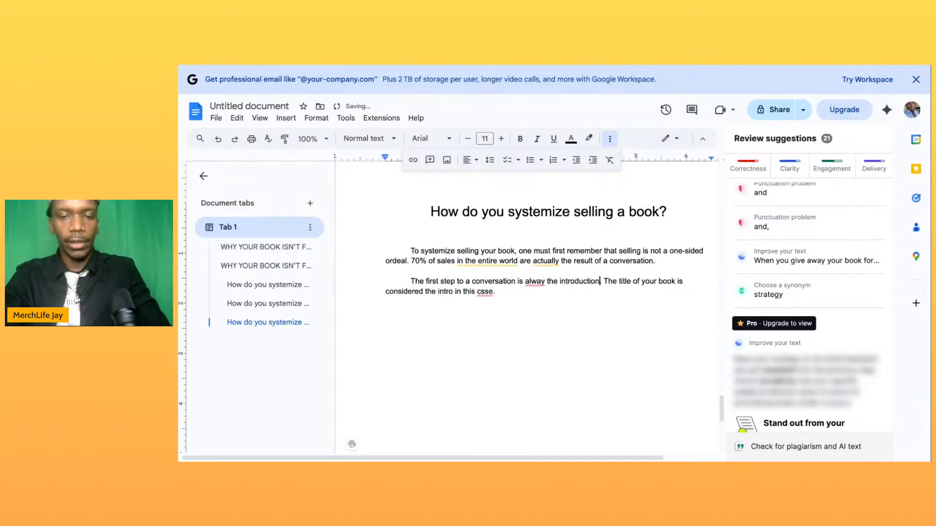
# - Correct the second paragraph's wording: expand the first "intro" to "introduction" and fix the misspelled words to "always" and "case"
pyautogui.doubleClick(485, 292)
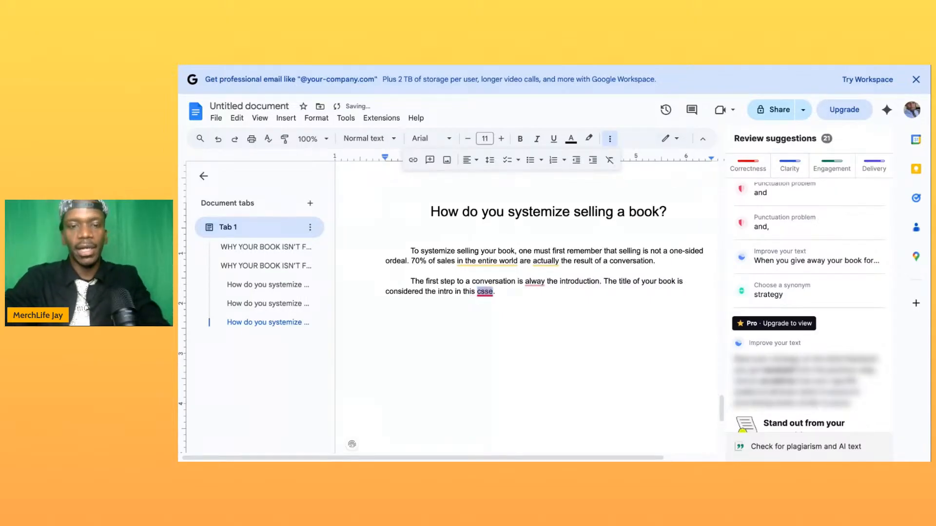
pyautogui.click(546, 281)
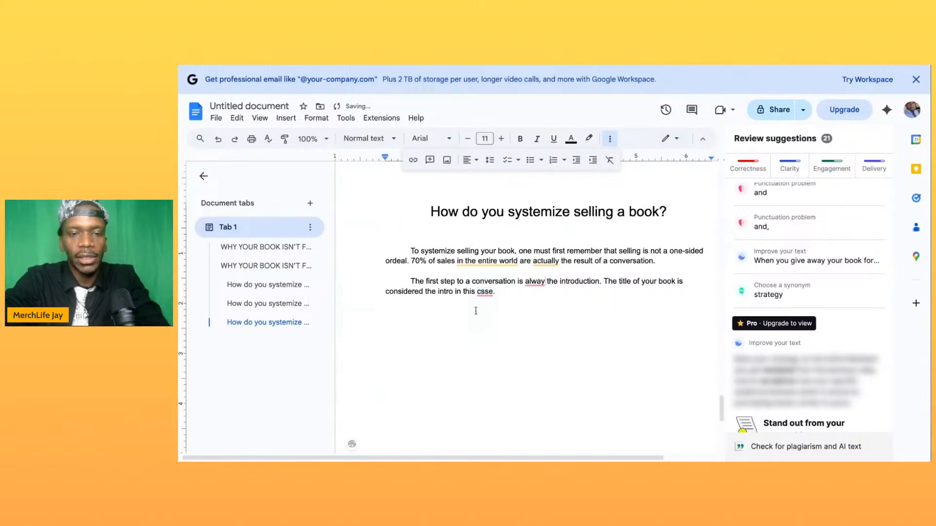
pyautogui.write('s')
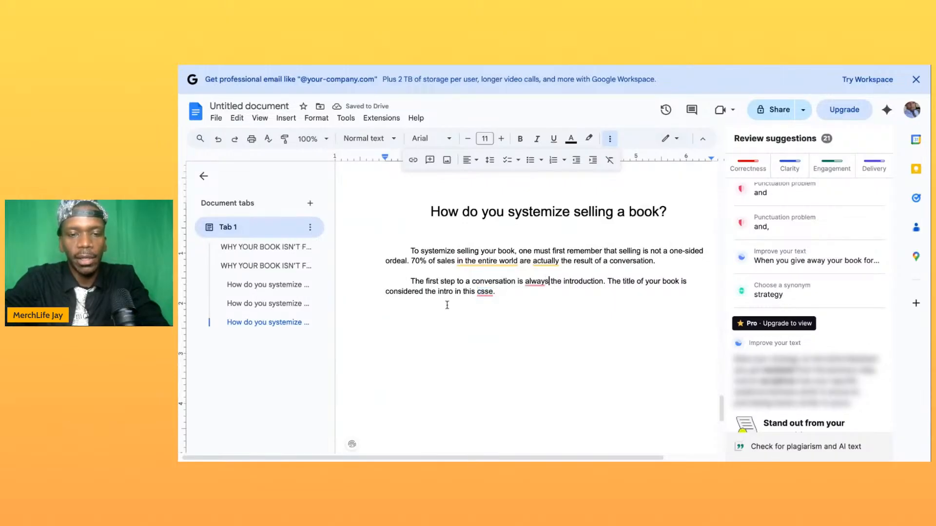
pyautogui.click(483, 292)
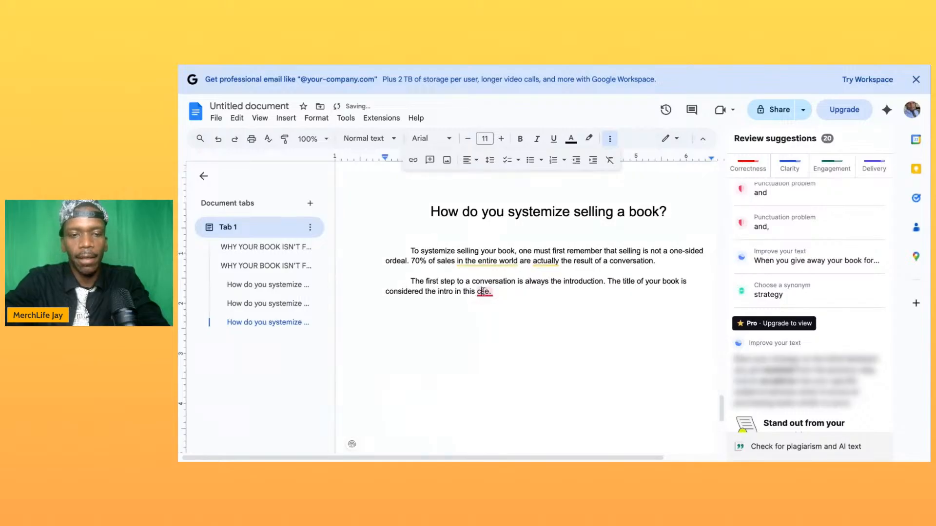
pyautogui.press('BackSpace')
pyautogui.write('a')
# - Start another sentence at the end of the second paragraph reading "A good intro always includes an ice breaker"
pyautogui.click(503, 295)
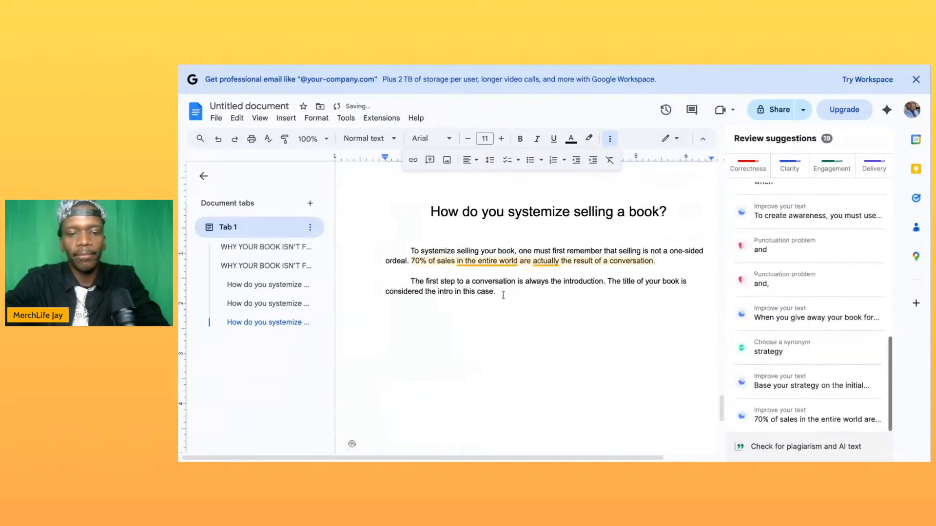
pyautogui.write('A good')
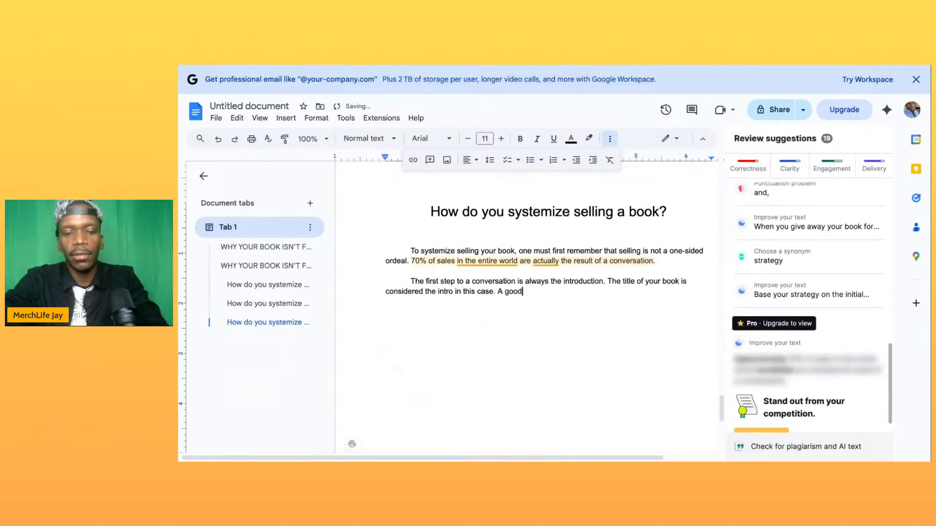
pyautogui.write(' intro alwasy')
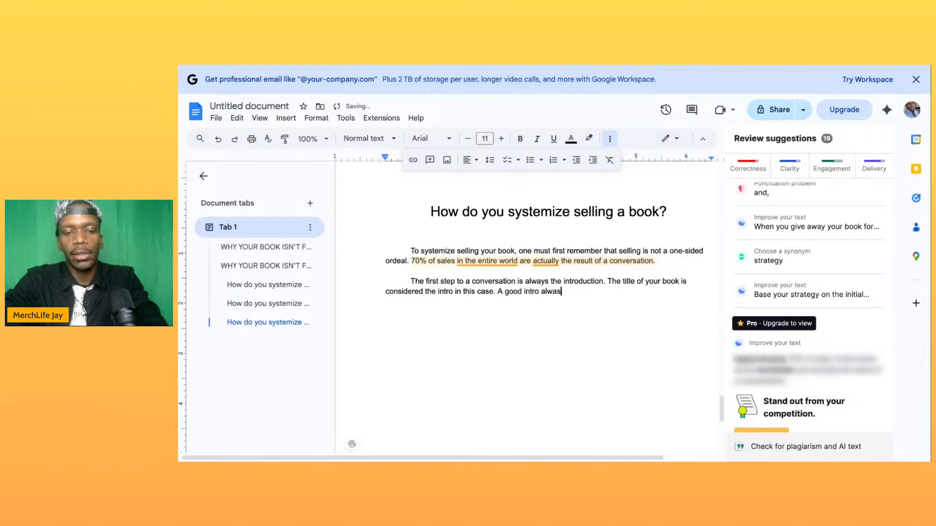
pyautogui.press('BackSpace')
pyautogui.press('BackSpace')
pyautogui.write('ys include')
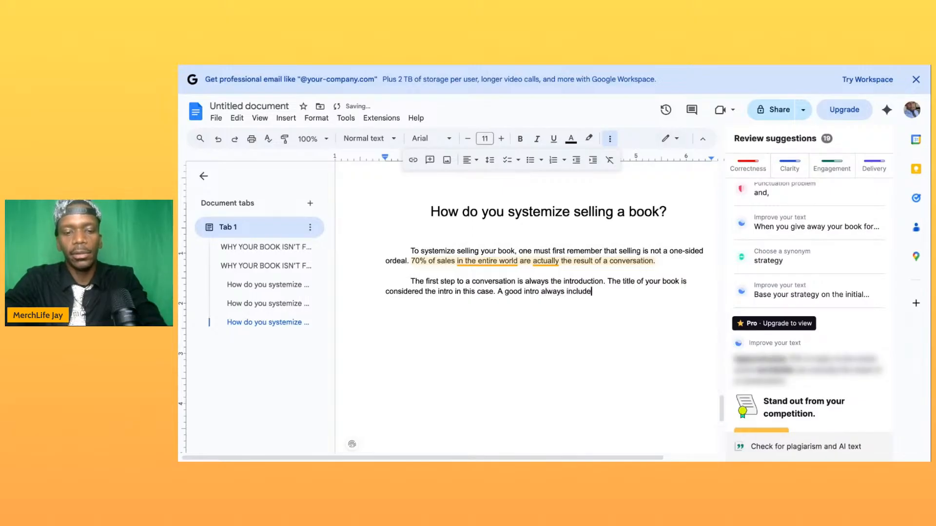
pyautogui.write('s an ice')
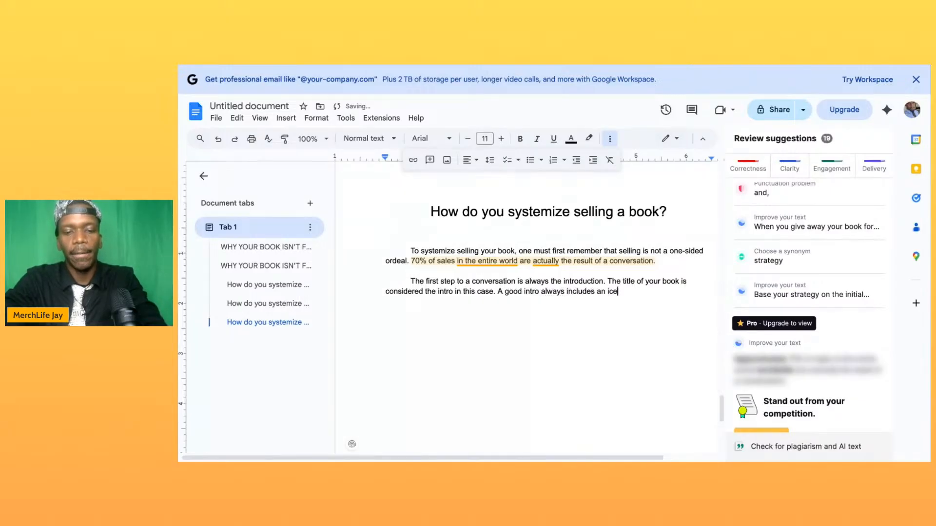
pyautogui.write(' breaker, which is the ')
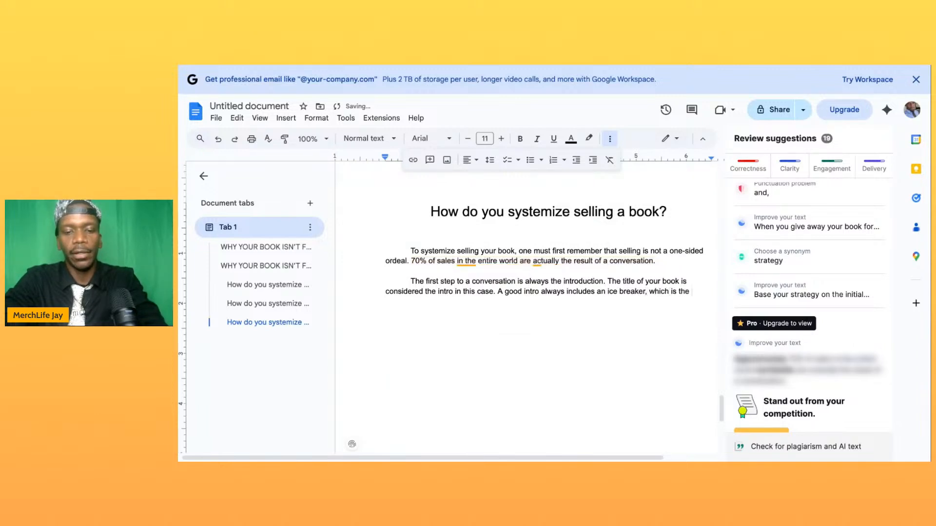
pyautogui.write('key fsct')
# - Complete the ice breaker sentence with ", which is the key factor to the intro."
pyautogui.press('BackSpace')
pyautogui.press('BackSpace')
pyautogui.press('BackSpace')
pyautogui.press('BackSpace')
pyautogui.write('factor to the intro.')
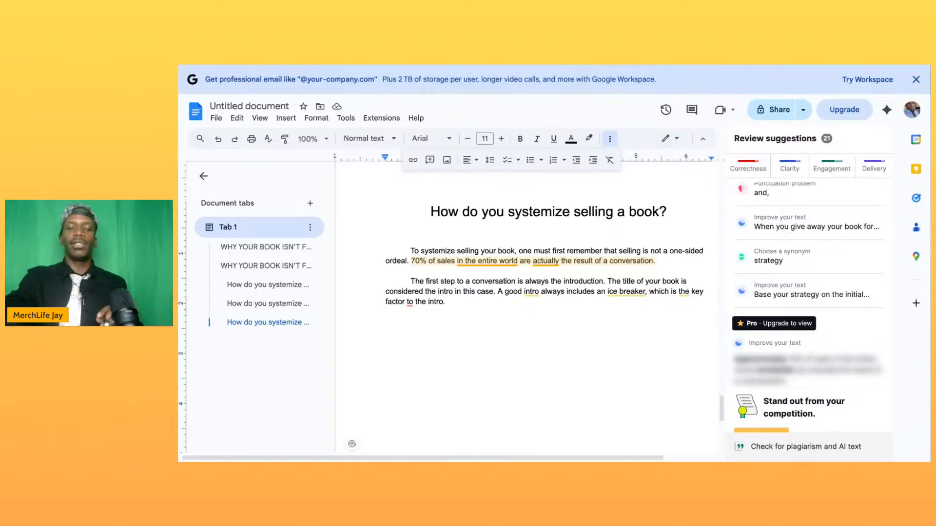
# - Review the manuscript from the preface through the writing, publishing and selling chapters
pyautogui.scroll(10, 527, 312)
pyautogui.scroll(10, 527, 312)
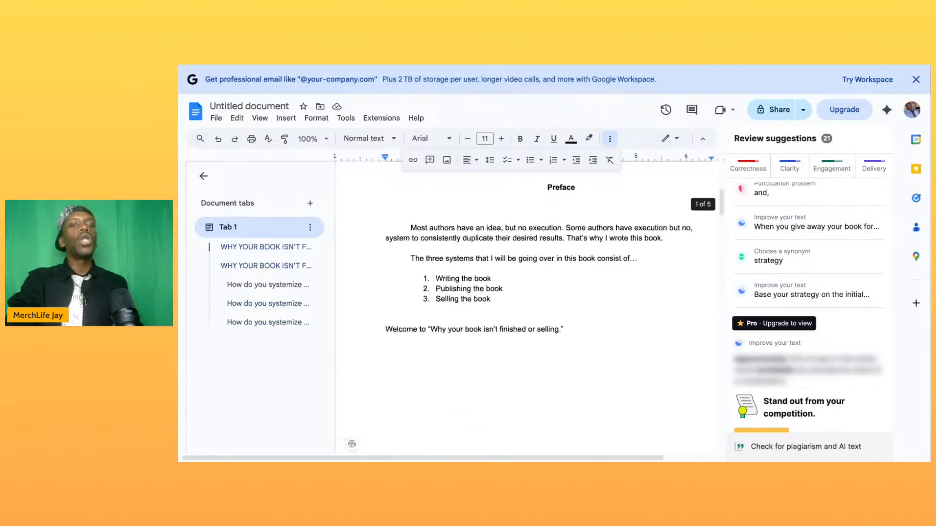
pyautogui.scroll(-3, 526, 312)
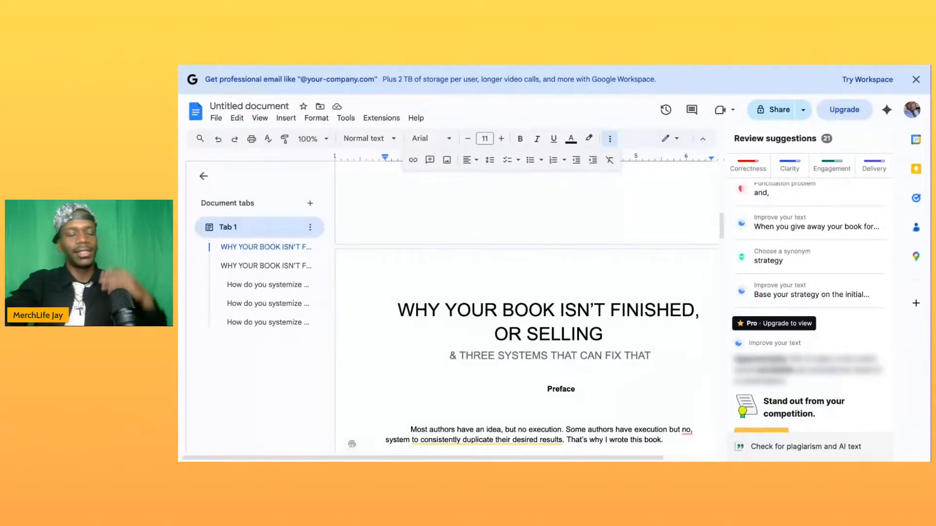
pyautogui.scroll(-4, 527, 302)
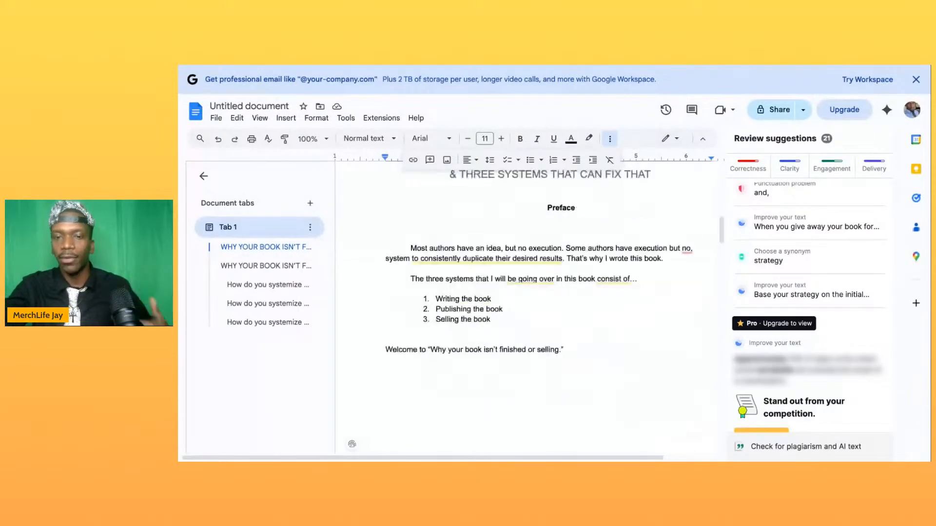
pyautogui.scroll(-5, 527, 302)
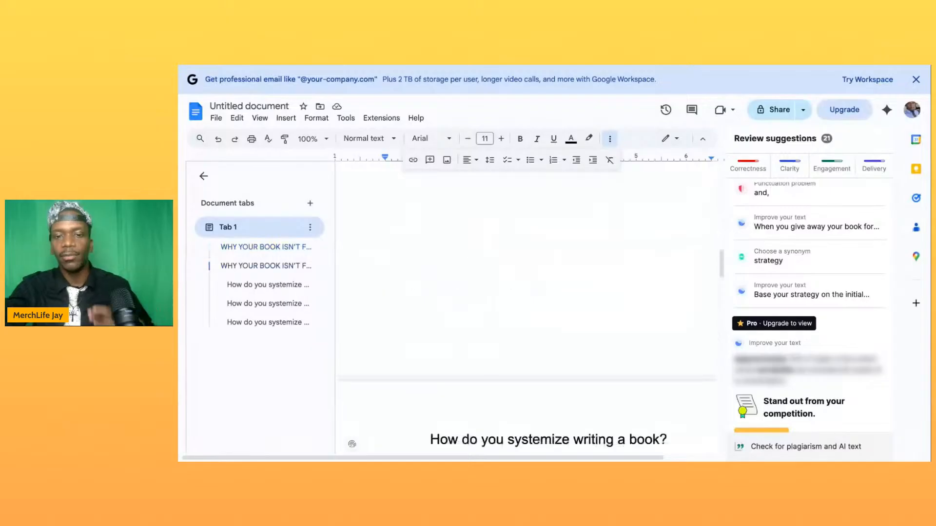
pyautogui.scroll(-3, 527, 302)
pyautogui.scroll(-15, 527, 303)
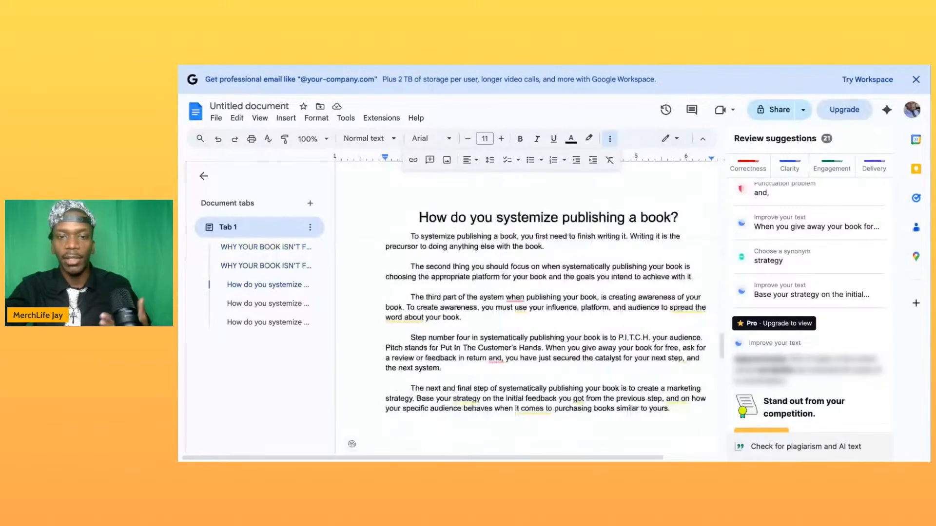
pyautogui.scroll(-1, 526, 302)
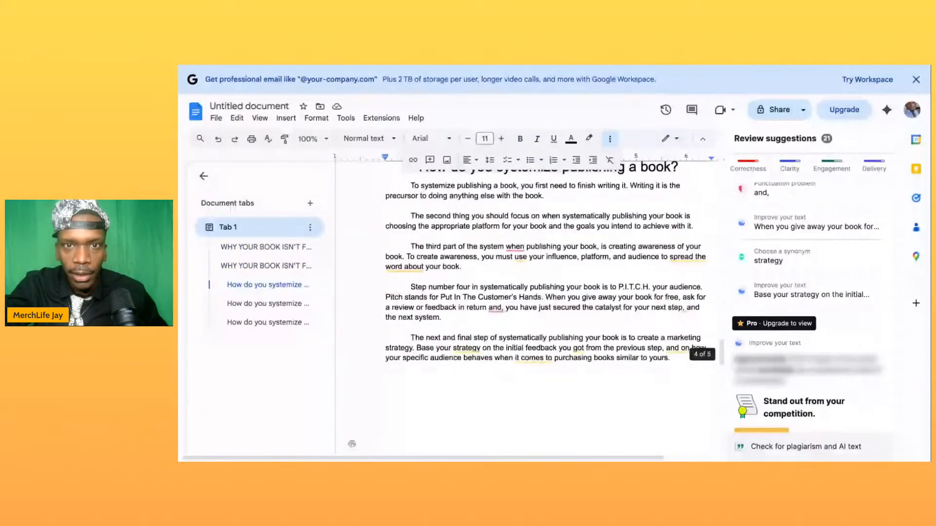
pyautogui.scroll(-3, 546, 272)
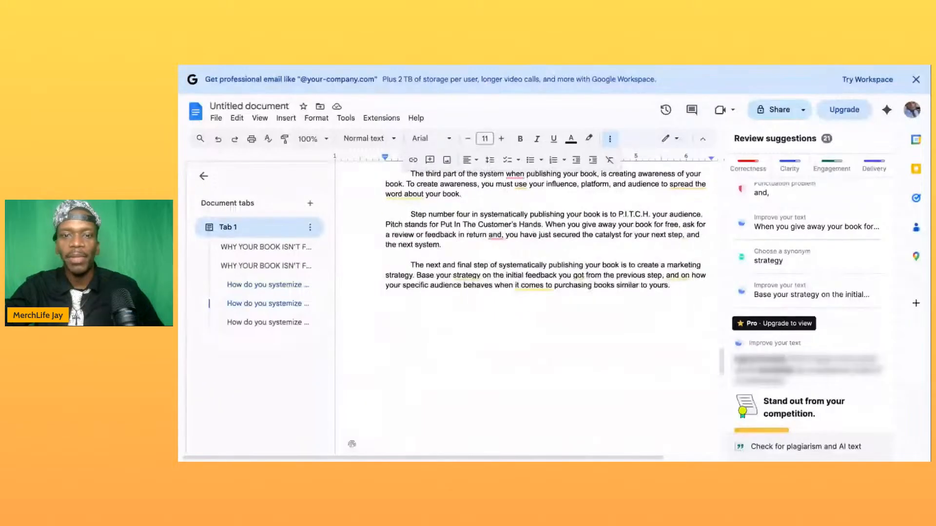
pyautogui.scroll(-12, 545, 273)
pyautogui.scroll(2, 546, 273)
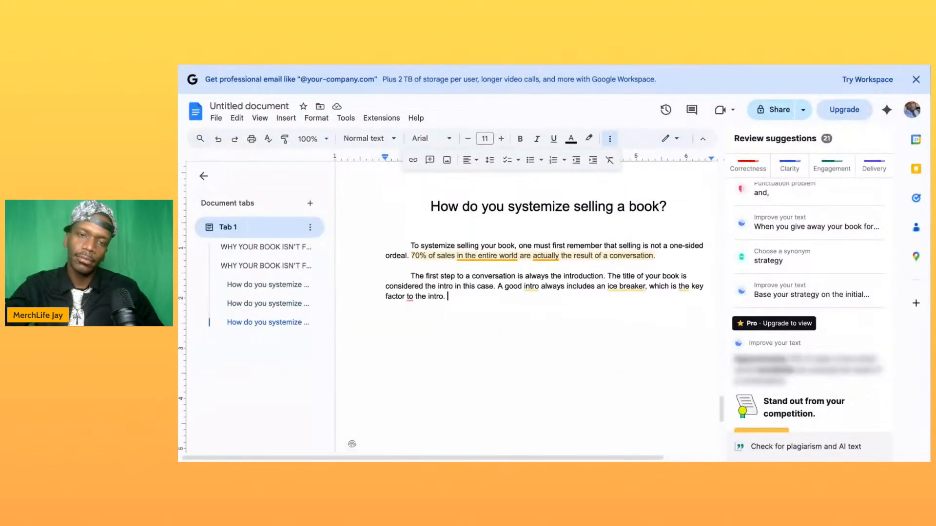
pyautogui.scroll(1, 546, 273)
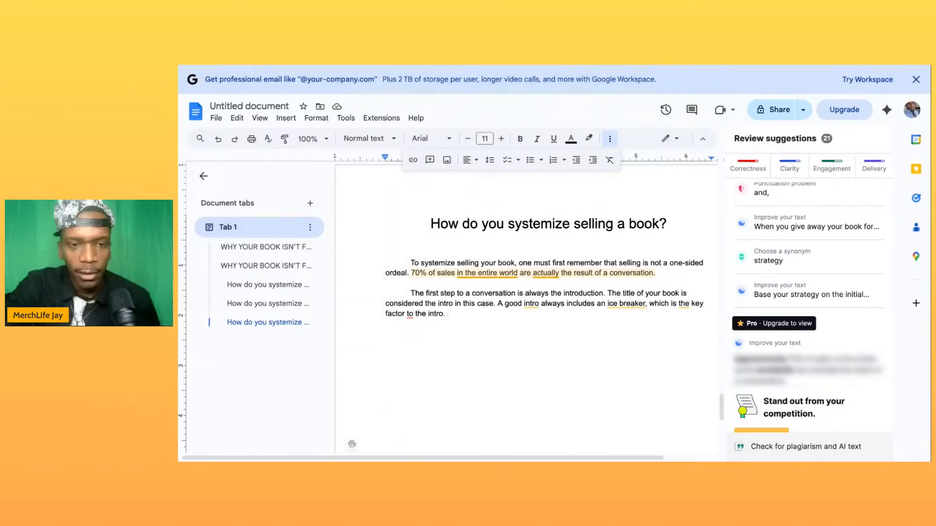
pyautogui.scroll(-2, 500, 243)
pyautogui.scroll(2, 494, 218)
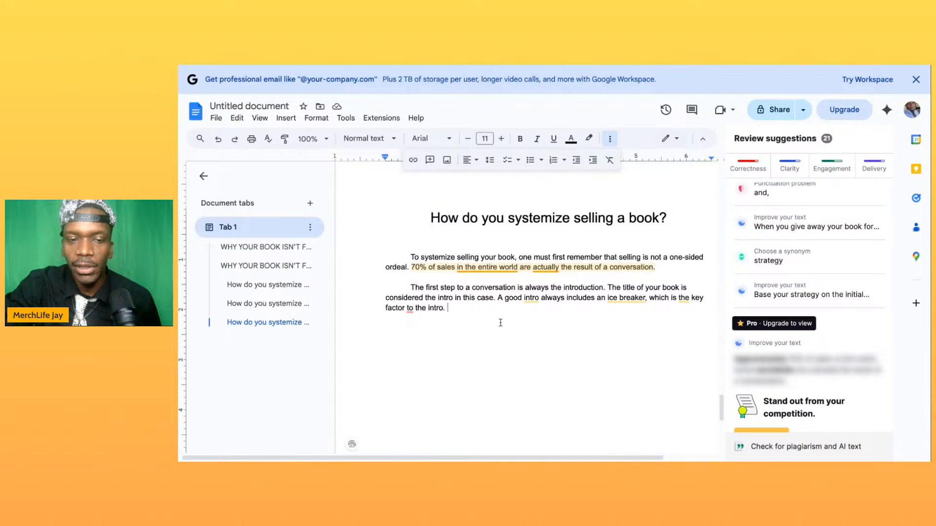
# - Start an indented closing line with the word "Therefore" below the last paragraph of the publishing chapter
pyautogui.scroll(8, 512, 302)
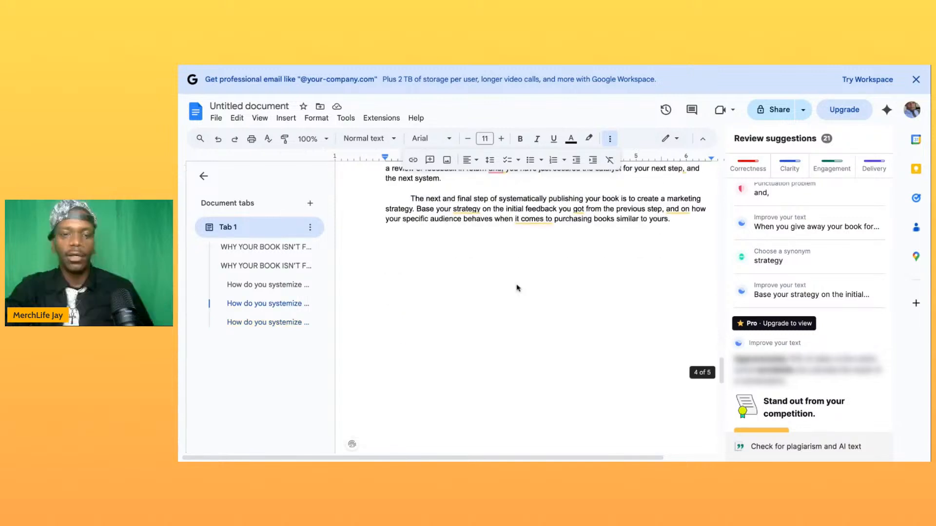
pyautogui.scroll(2, 518, 288)
pyautogui.scroll(-2, 517, 288)
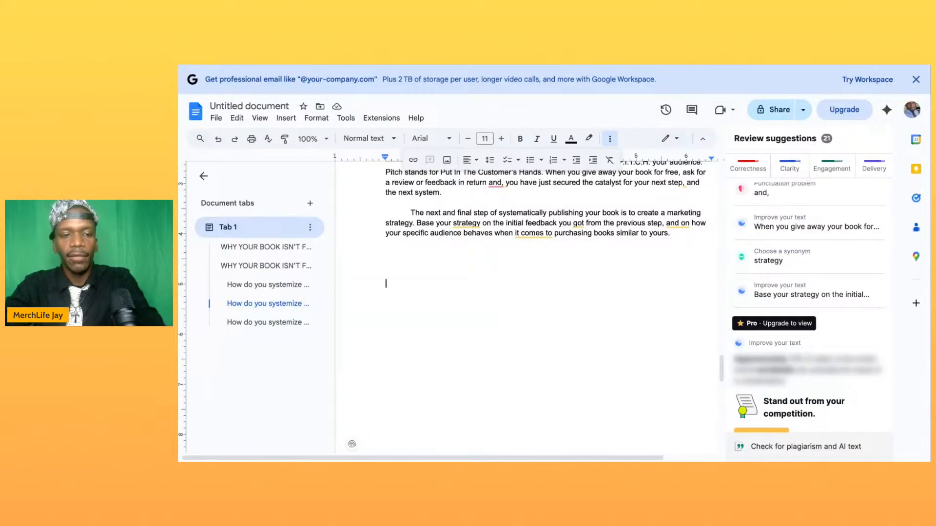
pyautogui.press('BackSpace')
pyautogui.press('Tab')
pyautogui.write('thr')
pyautogui.press('BackSpace')
pyautogui.write('erfiore')
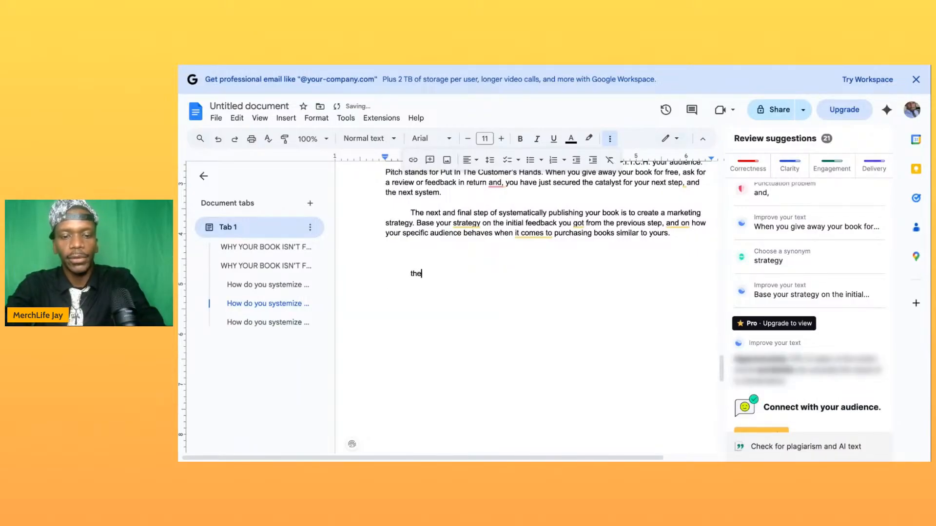
pyautogui.press('BackSpace')
pyautogui.press('BackSpace')
pyautogui.press('BackSpace')
pyautogui.press('BackSpace')
pyautogui.press('BackSpace')
pyautogui.press('BackSpace')
pyautogui.press('BackSpace')
pyautogui.press('BackSpace')
pyautogui.press('BackSpace')
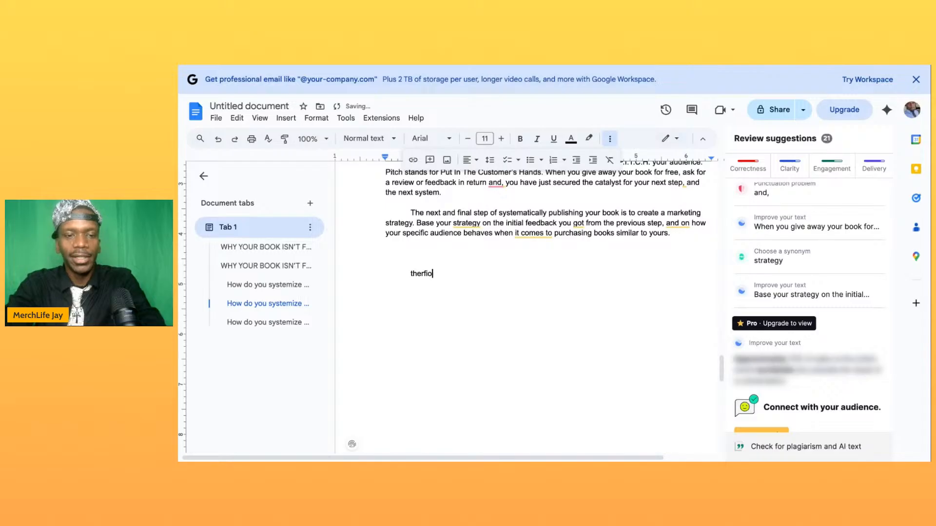
pyautogui.write('T')
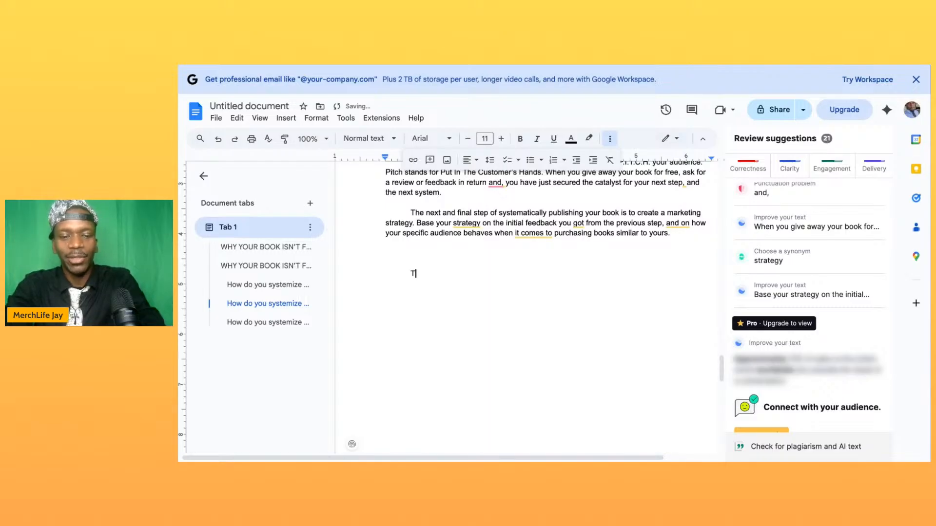
pyautogui.write('herefore')
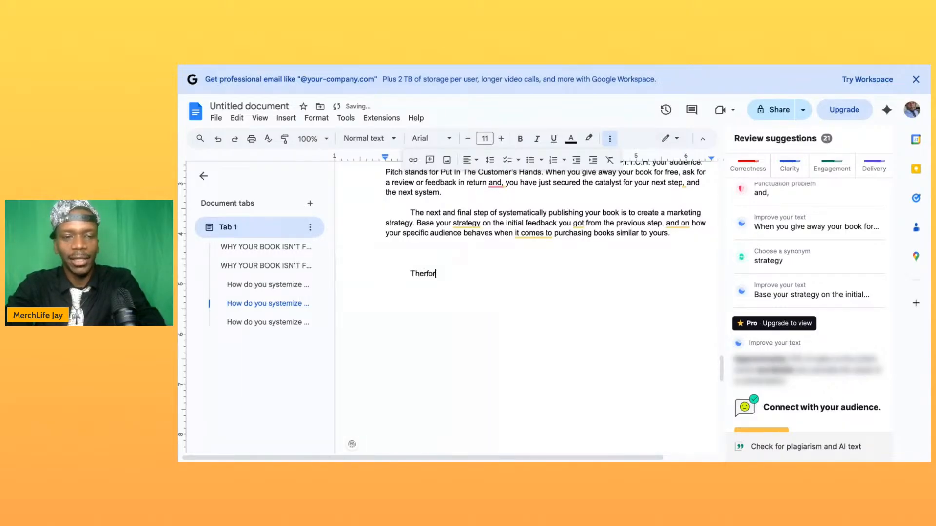
pyautogui.press('BackSpace')
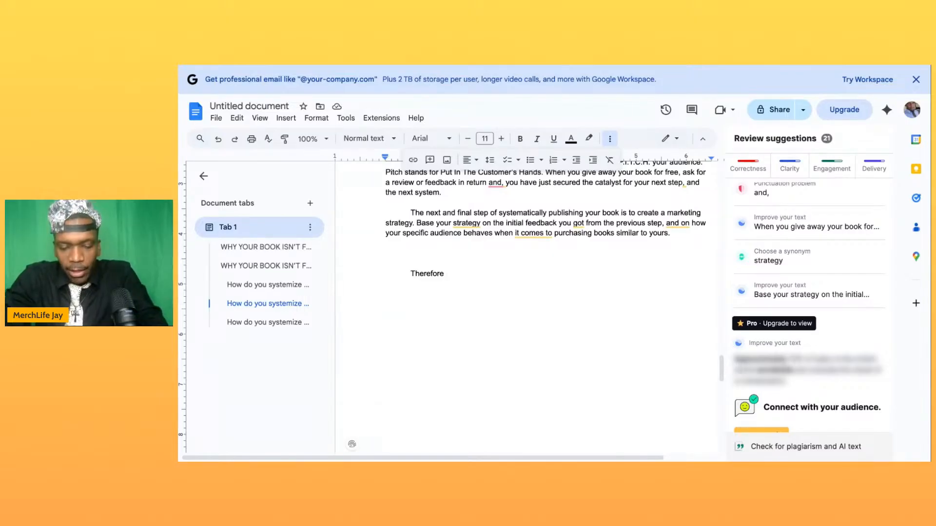
# - Continue the closing line with "the five steps to systematically publishing your book are as follows;" and start a new line
pyautogui.write('the ')
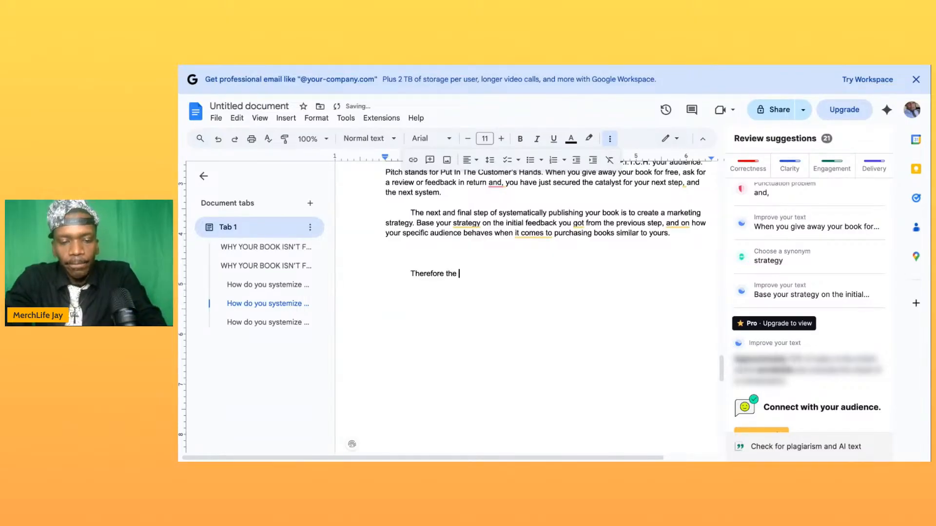
pyautogui.write('five steps')
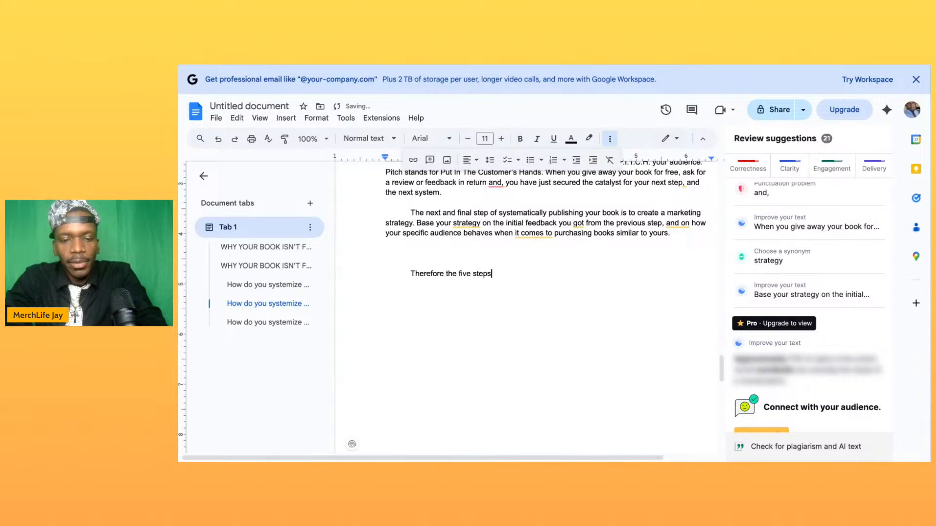
pyautogui.write(' to system')
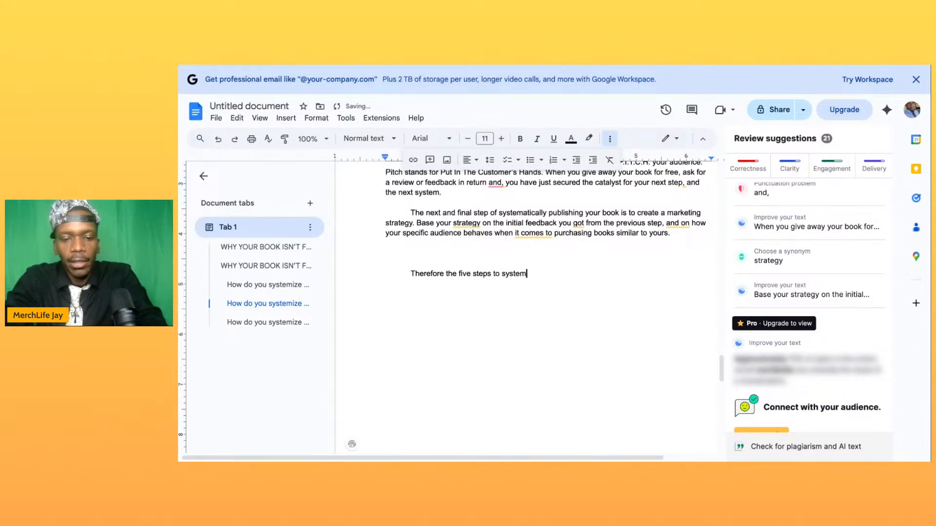
pyautogui.write('atically')
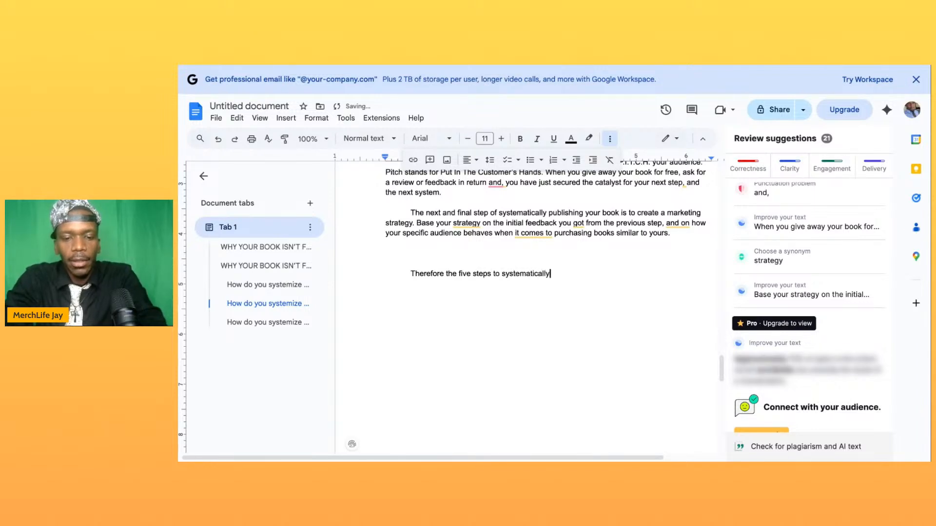
pyautogui.write(' publised')
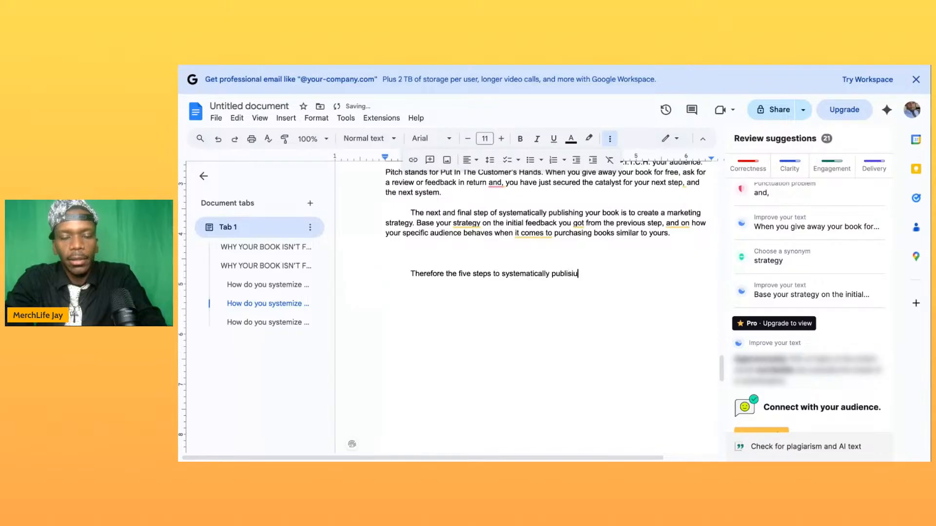
pyautogui.press('BackSpace')
pyautogui.press('BackSpace')
pyautogui.write('hin')
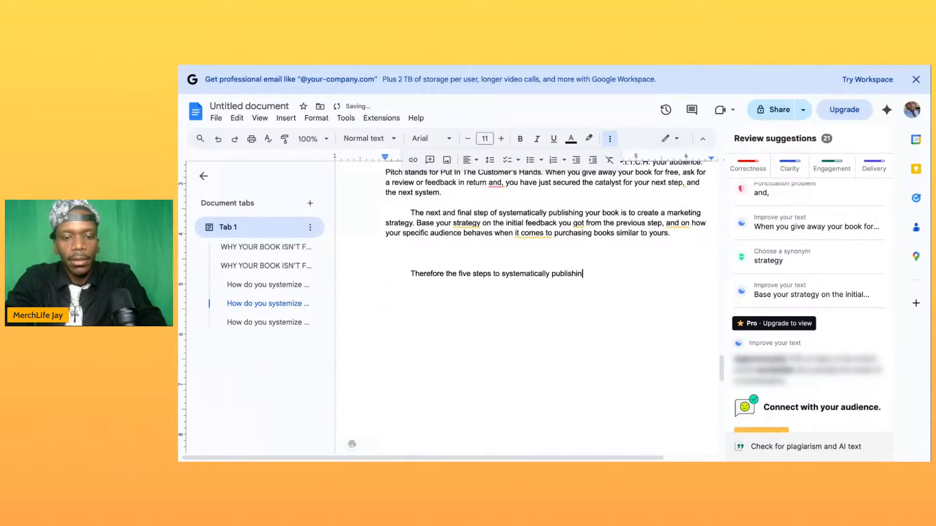
pyautogui.write('g your book')
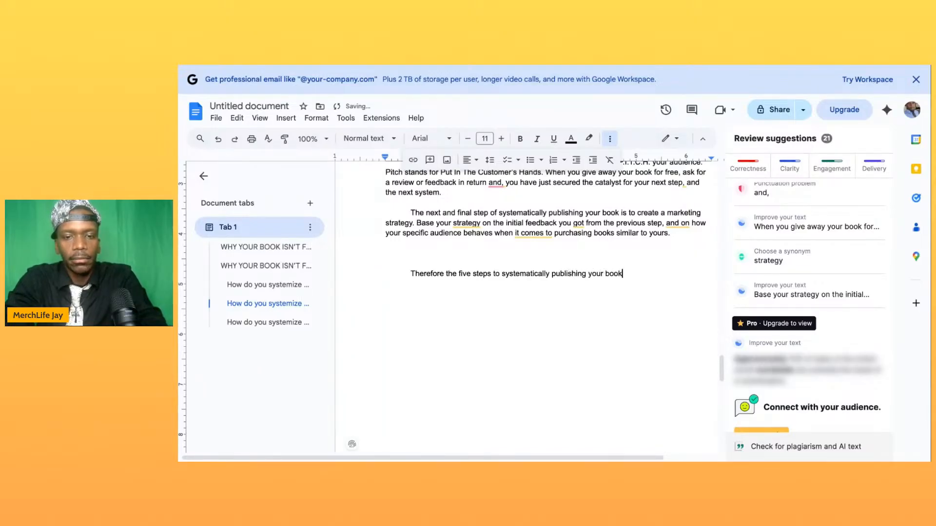
pyautogui.write(' are')
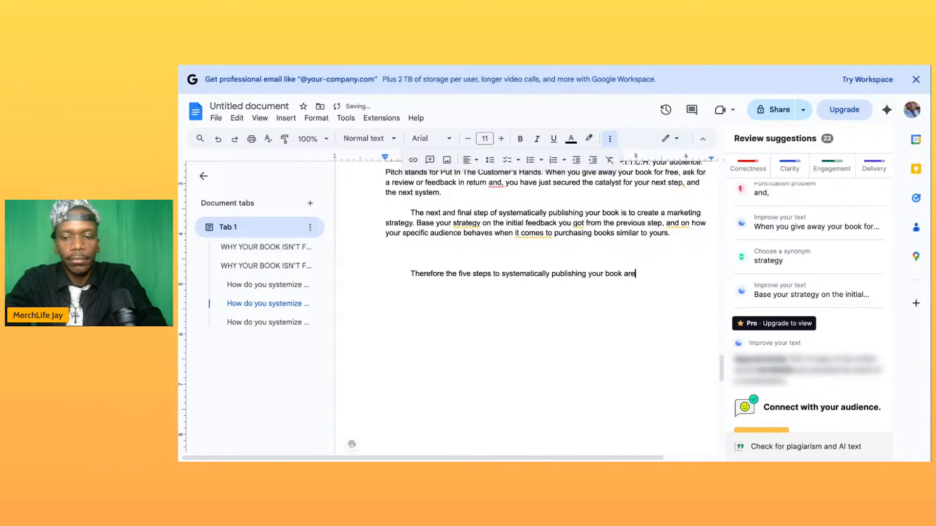
pyautogui.write(' as foll')
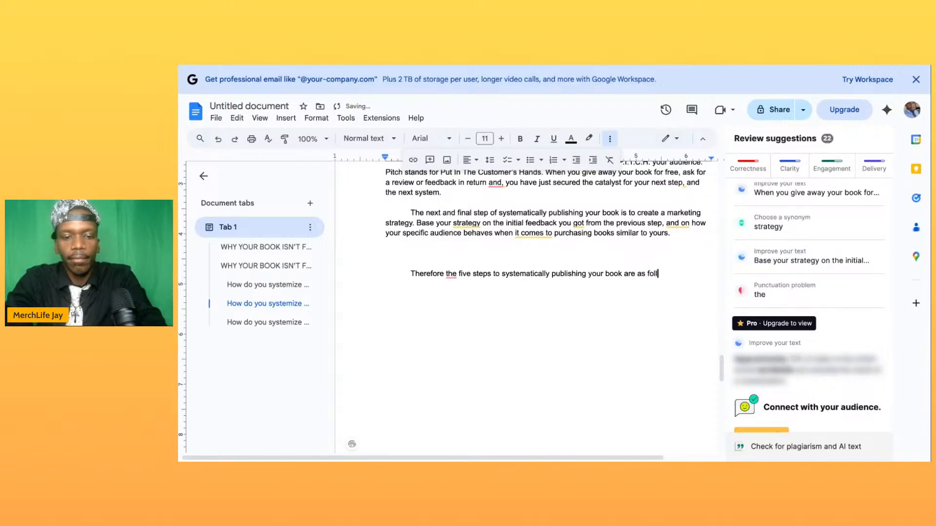
pyautogui.write('ows;')
pyautogui.press('Return')
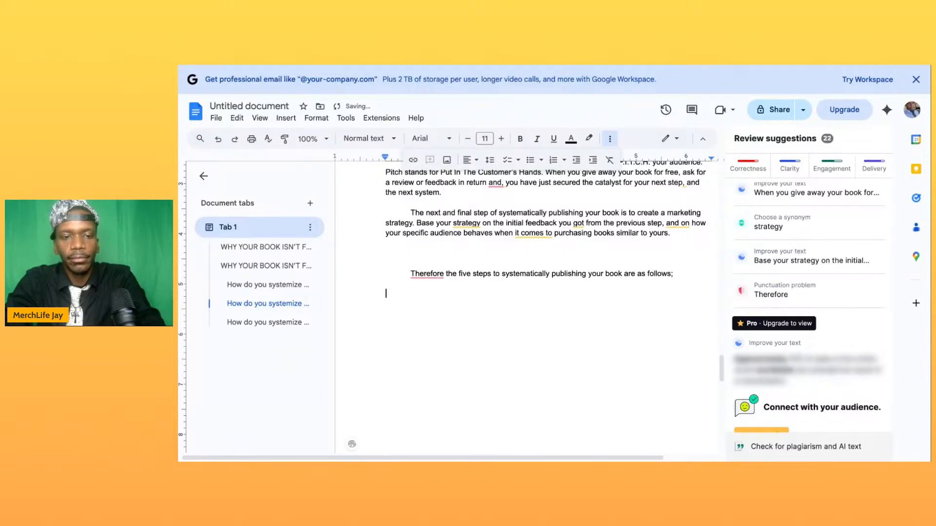
# - Start a numbered list under the publishing summary line and indent both one level further, following the writing chapter's summary layout
pyautogui.write('1.')
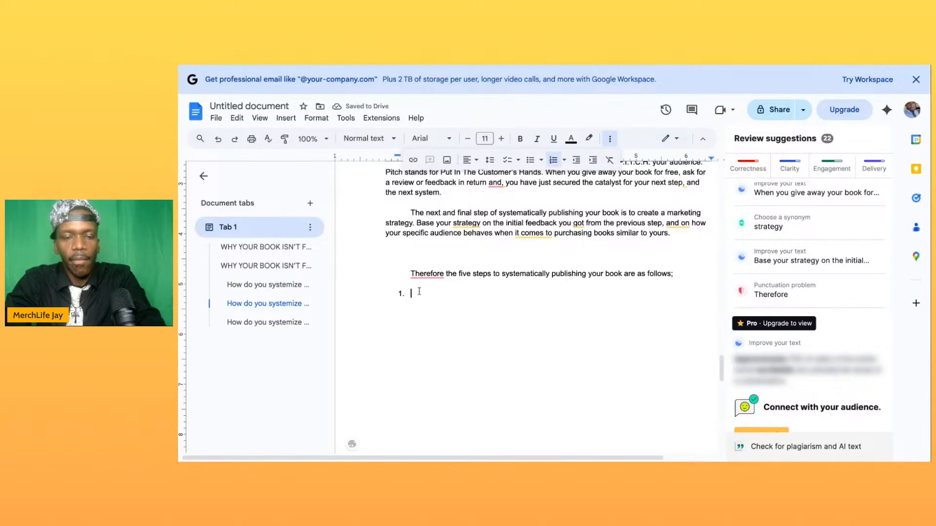
pyautogui.scroll(10, 485, 237)
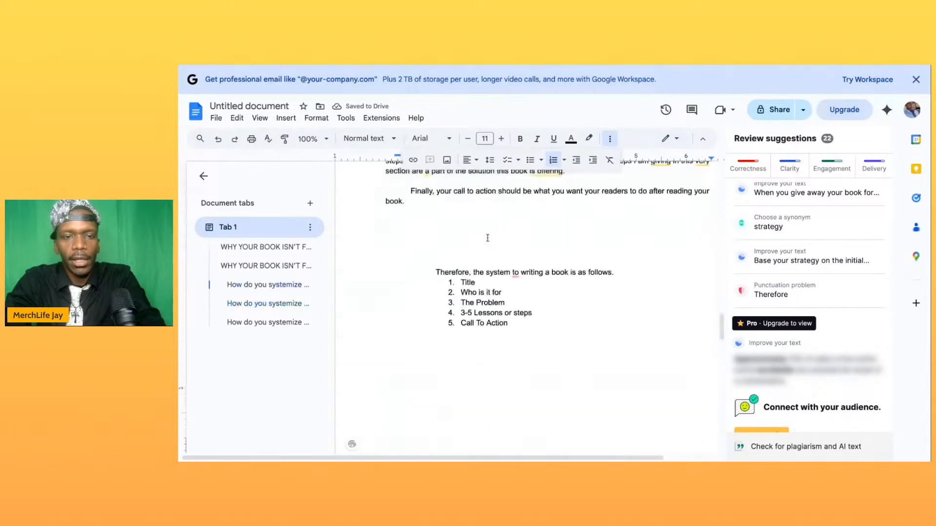
pyautogui.scroll(-3, 487, 238)
pyautogui.scroll(4, 487, 244)
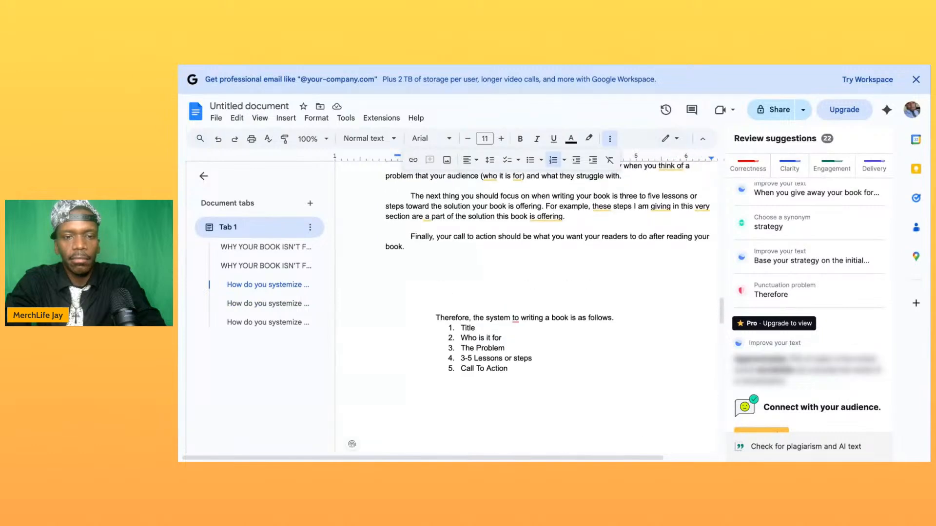
pyautogui.scroll(-15, 487, 243)
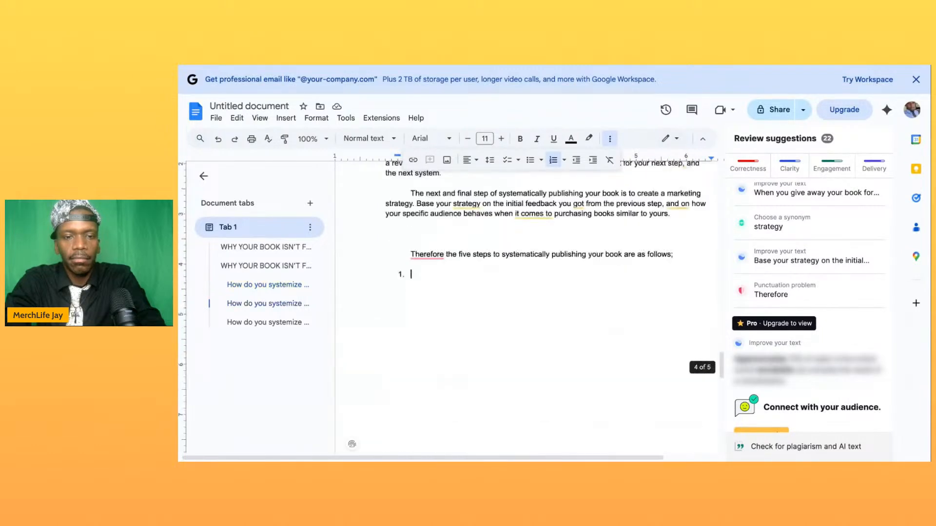
pyautogui.click(411, 254)
pyautogui.press('Tab')
pyautogui.click(397, 277)
pyautogui.press('Tab')
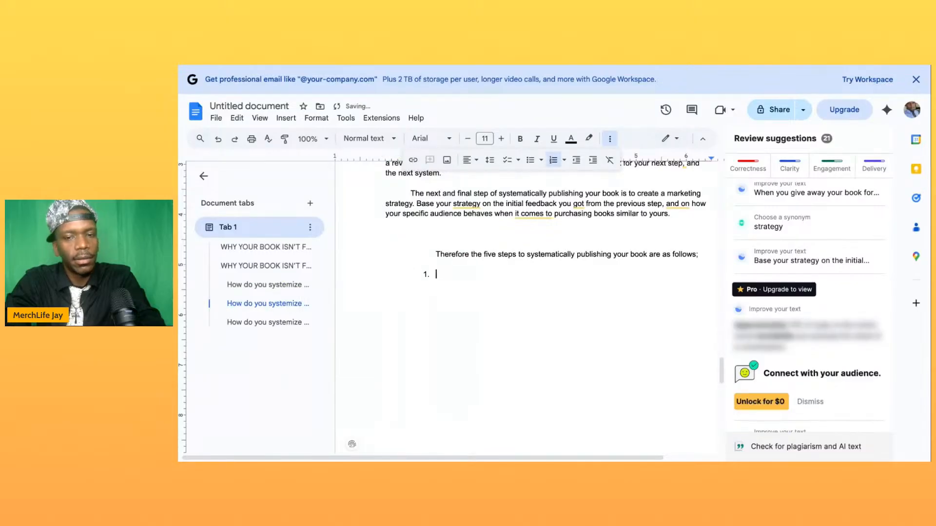
# - Replace the publishing chapter's summary line and empty list with a copy of the writing chapter's summary line and five-item list
pyautogui.scroll(-5, 462, 264)
pyautogui.scroll(5, 462, 264)
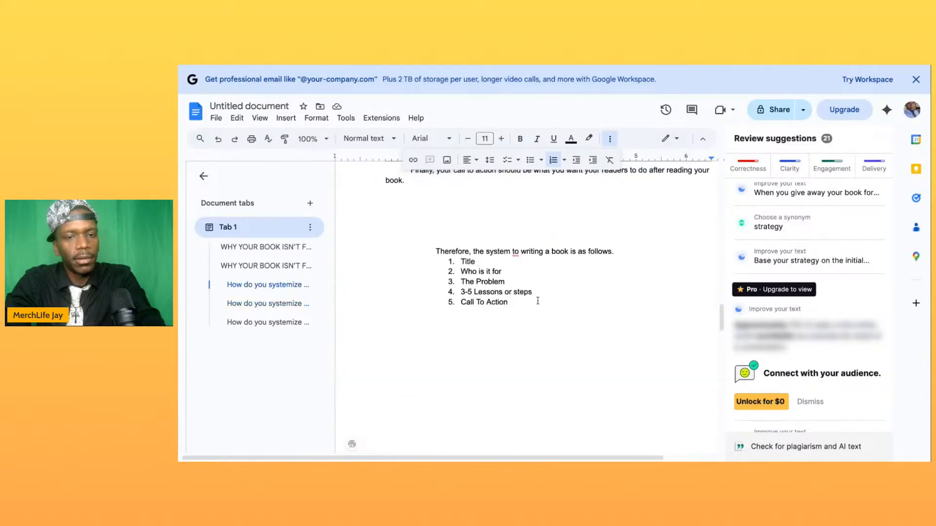
pyautogui.moveTo(542, 309); pyautogui.dragTo(430, 255)
pyautogui.hotkey('ctrl', 'c')
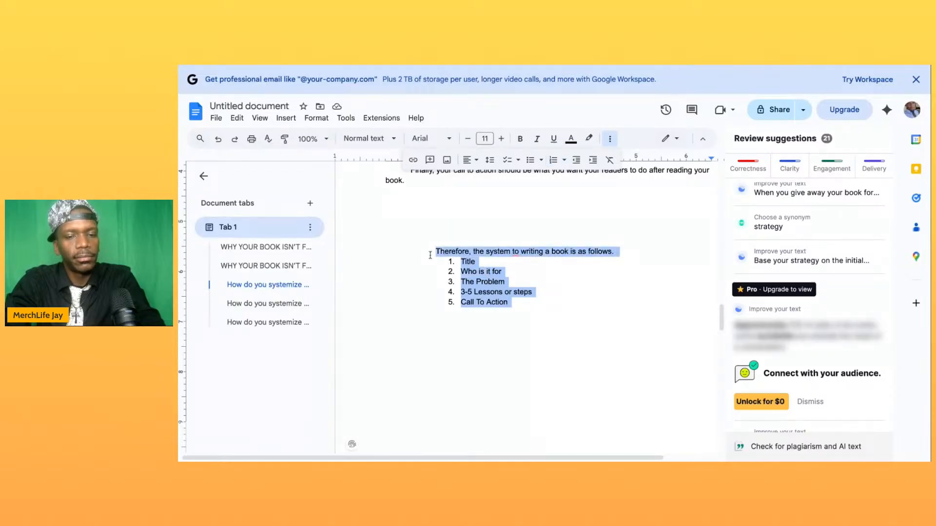
pyautogui.scroll(-15, 467, 411)
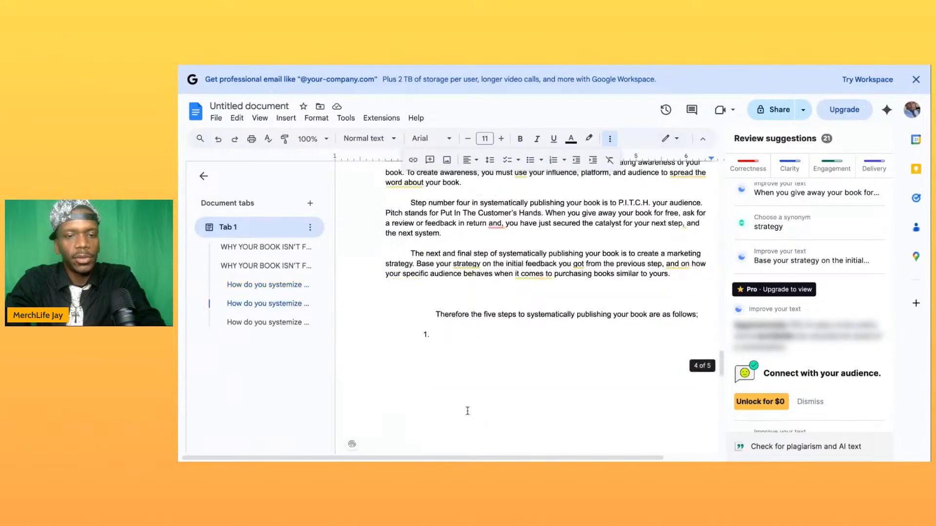
pyautogui.scroll(-1, 467, 411)
pyautogui.moveTo(386, 312); pyautogui.dragTo(427, 277)
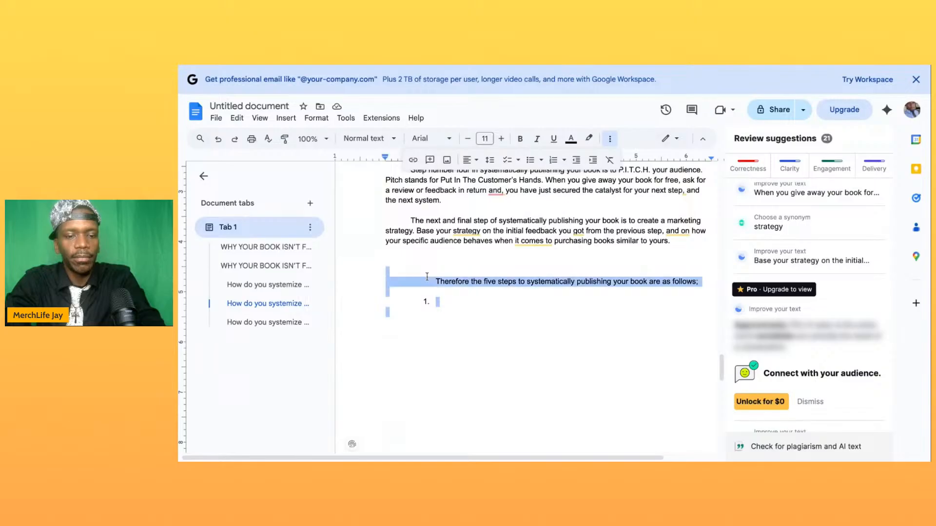
pyautogui.hotkey('ctrl', 'v')
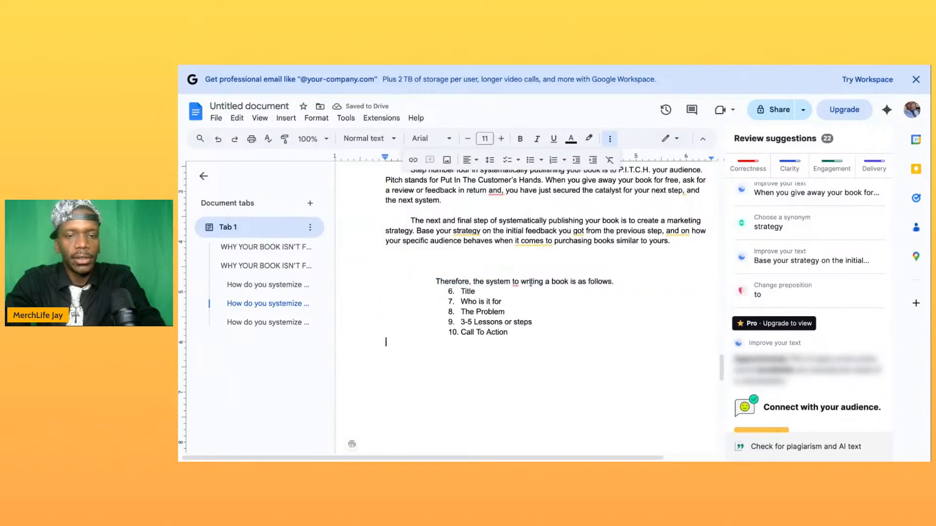
# - Change "writing" to "publishing" in the pasted summary line of the publishing chapter
pyautogui.doubleClick(531, 283)
pyautogui.write('publi')
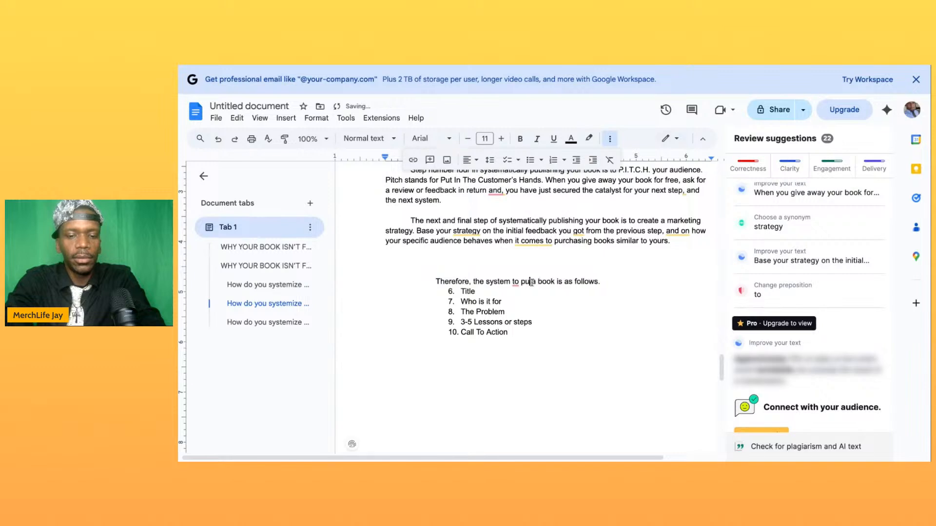
pyautogui.write('shing')
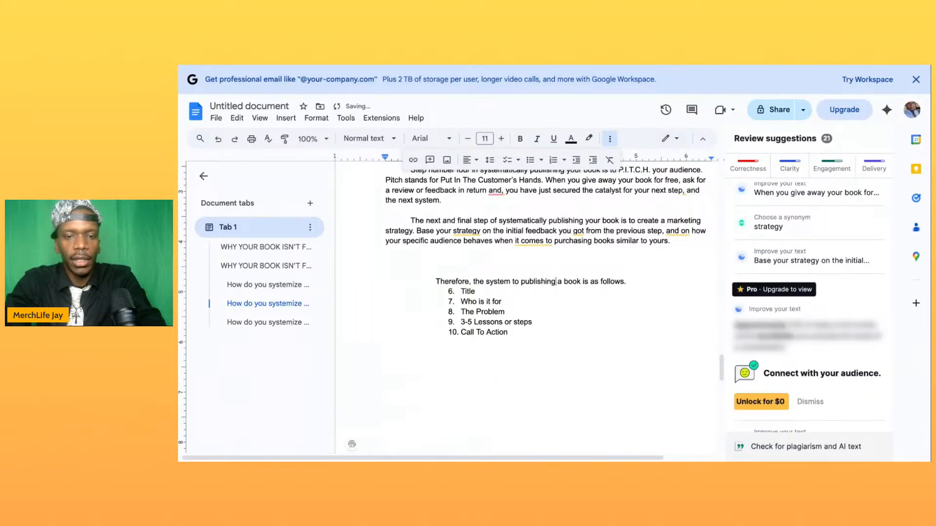
# - Replace the list items "Title" and "Who is it for" in the publishing summary with "Finish the book" and "Choose a platform"
pyautogui.doubleClick(471, 291)
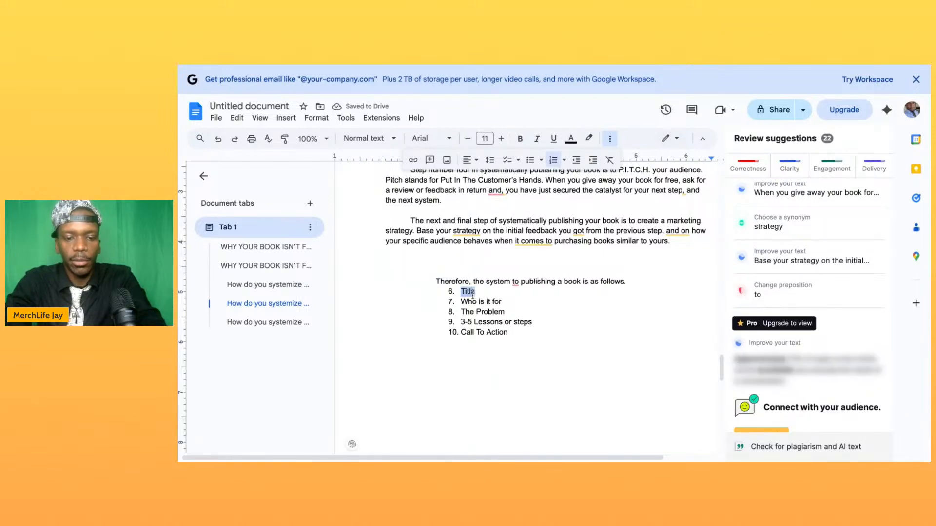
pyautogui.write('Finish the book')
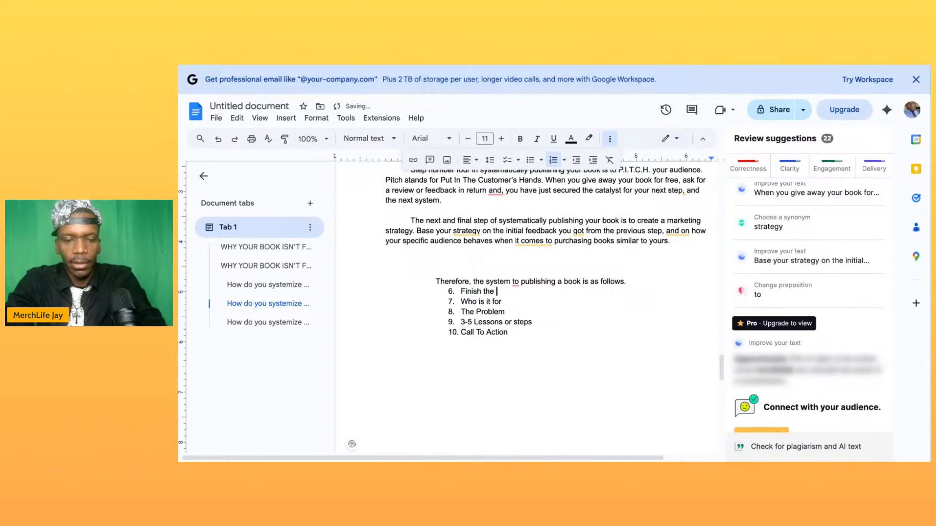
pyautogui.tripleClick(488, 301)
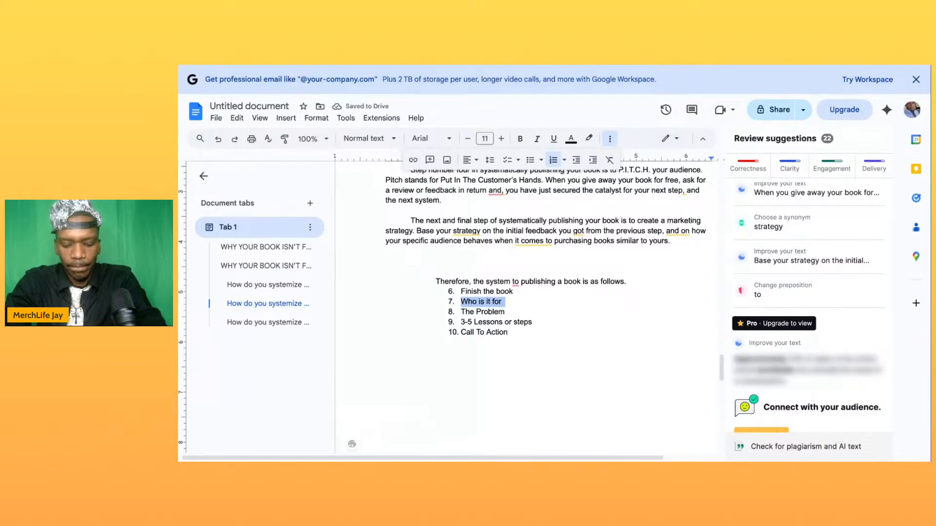
pyautogui.write('Choo')
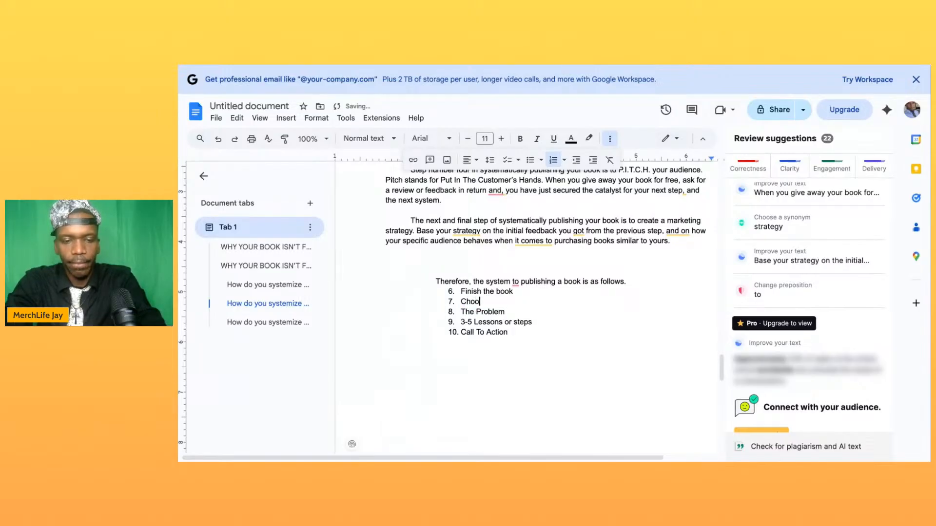
pyautogui.write('se a plat')
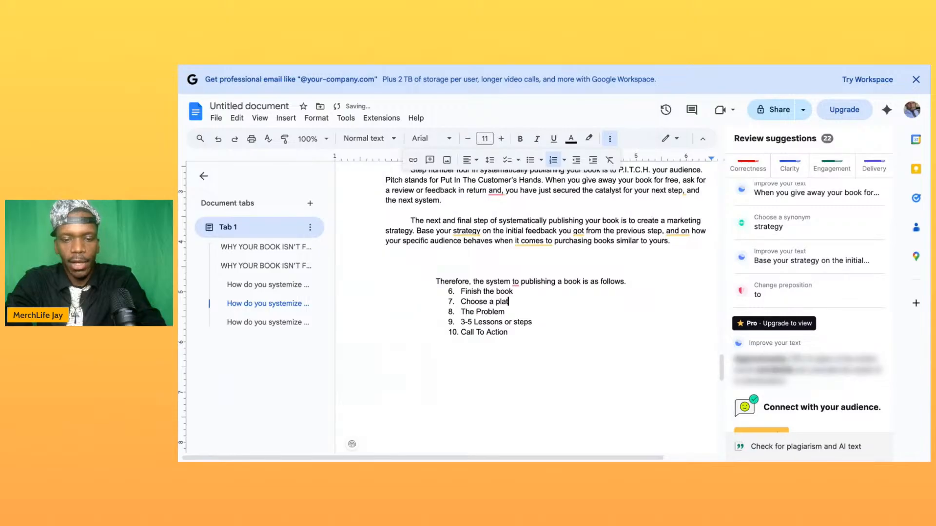
pyautogui.write('form')
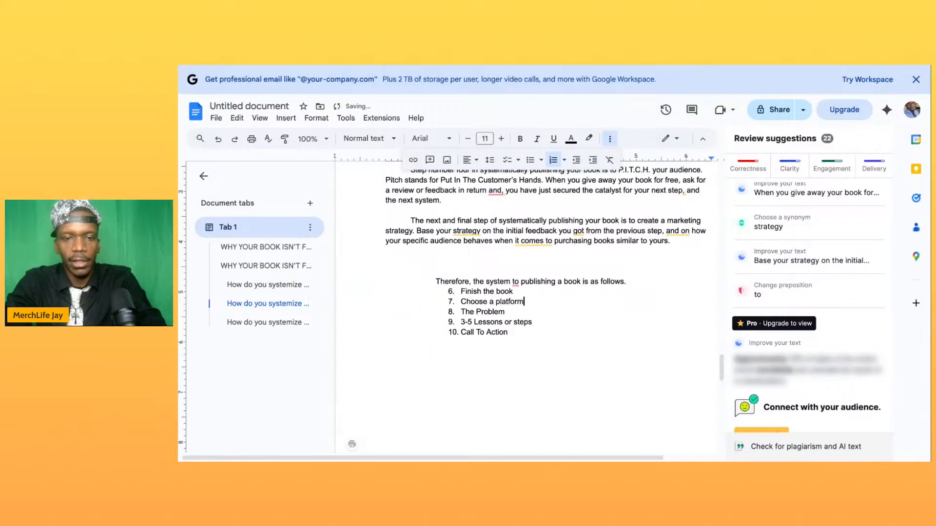
# - Replace the publishing summary's list items "The Problem" and "3-5 Lessons or steps" with "Create Awareness" and "P.I.T.C.H."
pyautogui.doubleClick(478, 315)
pyautogui.tripleClick(478, 314)
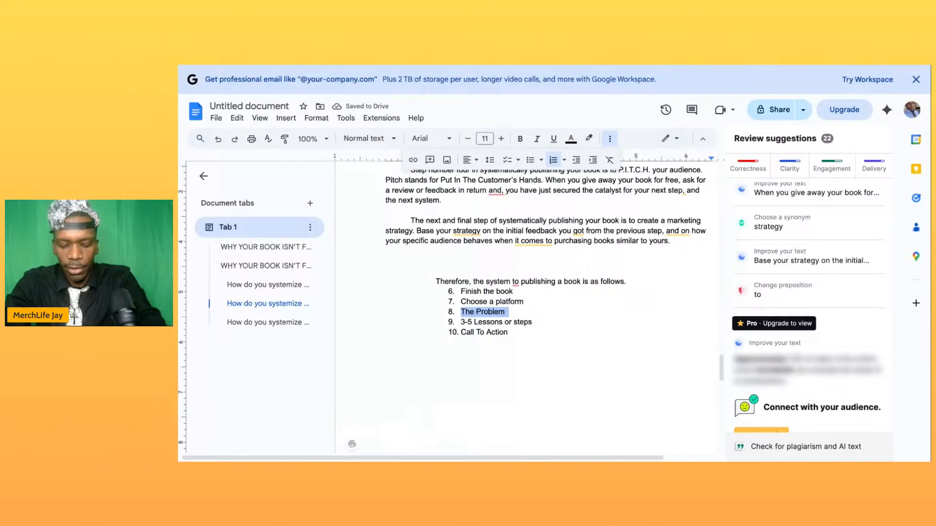
pyautogui.write('Cre')
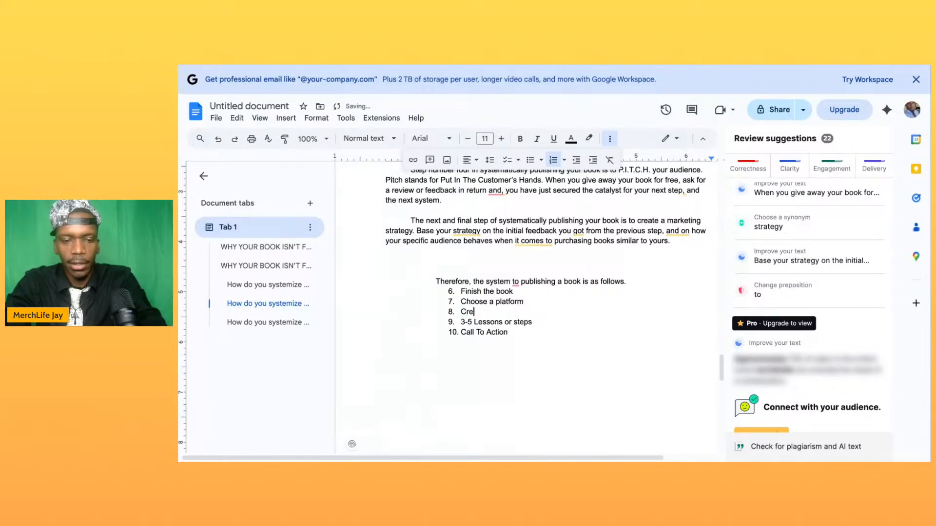
pyautogui.write('ate Awareness')
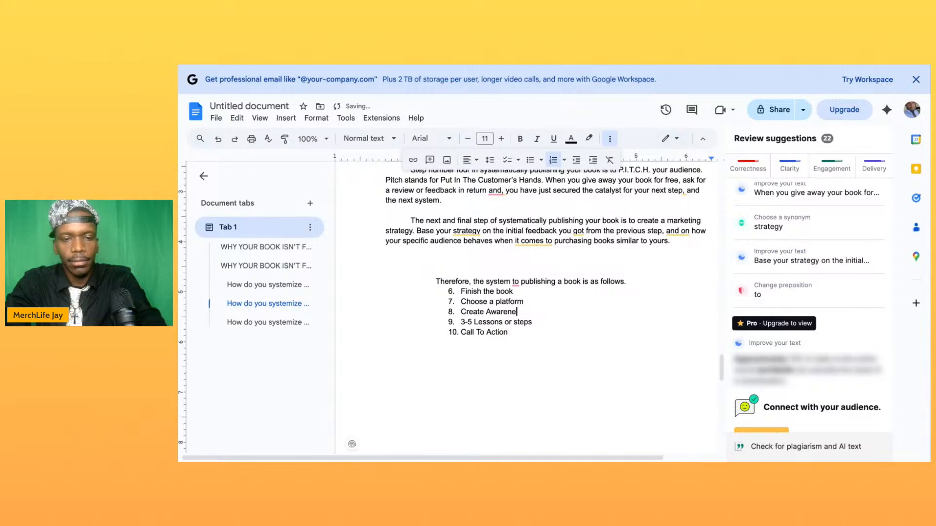
pyautogui.tripleClick(488, 324)
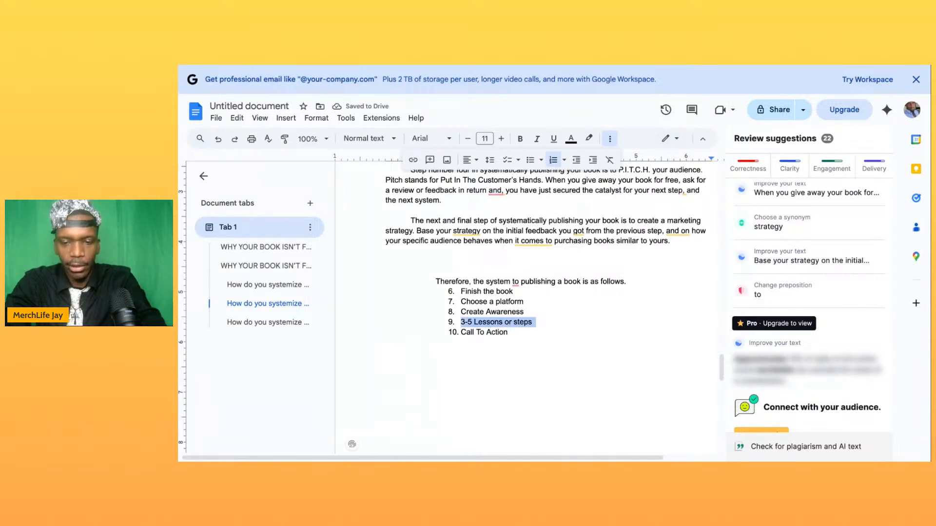
pyautogui.write('P.I')
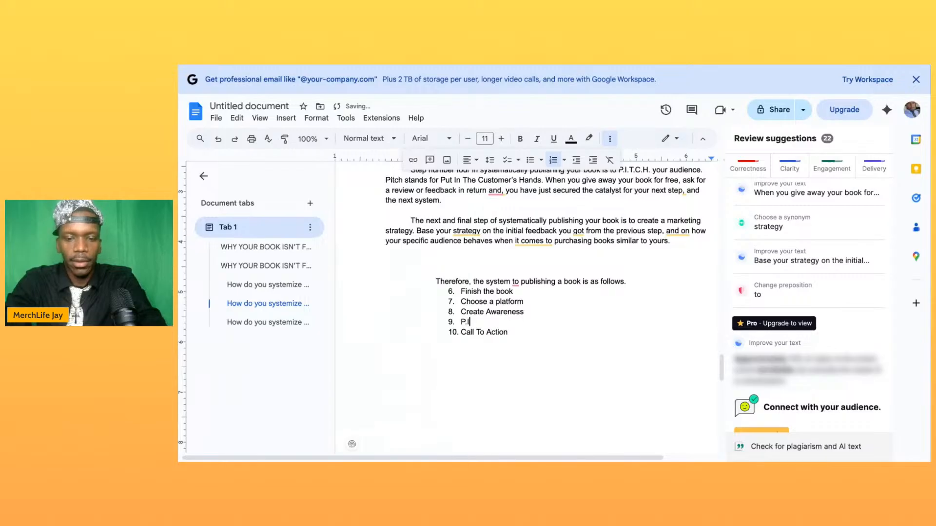
pyautogui.write('.T.')
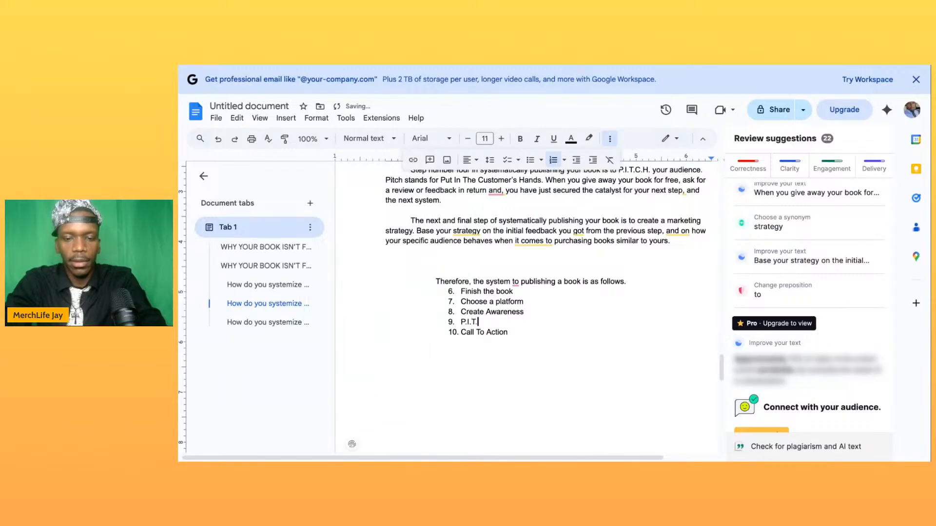
pyautogui.write('C.H.')
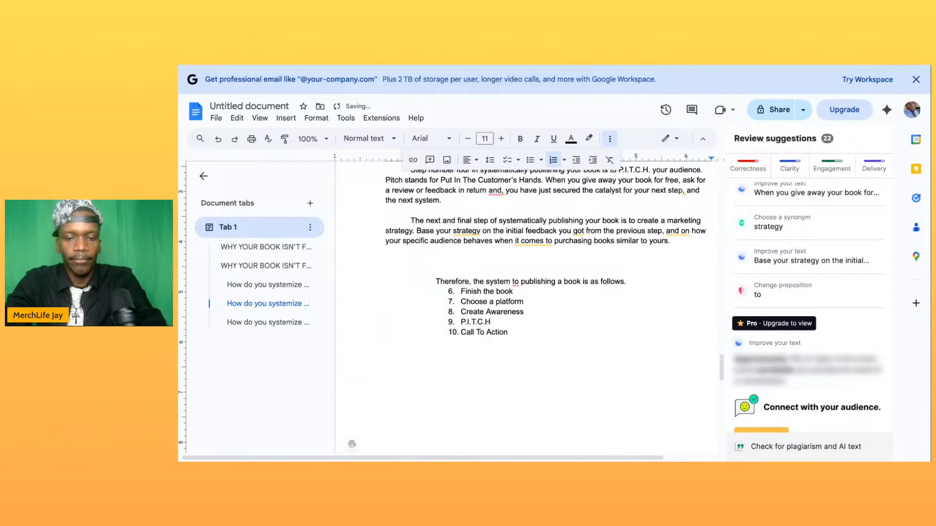
# - Replace the last publishing summary item, "Call To Action", with "Create a Marketing strategy"
pyautogui.click(489, 343)
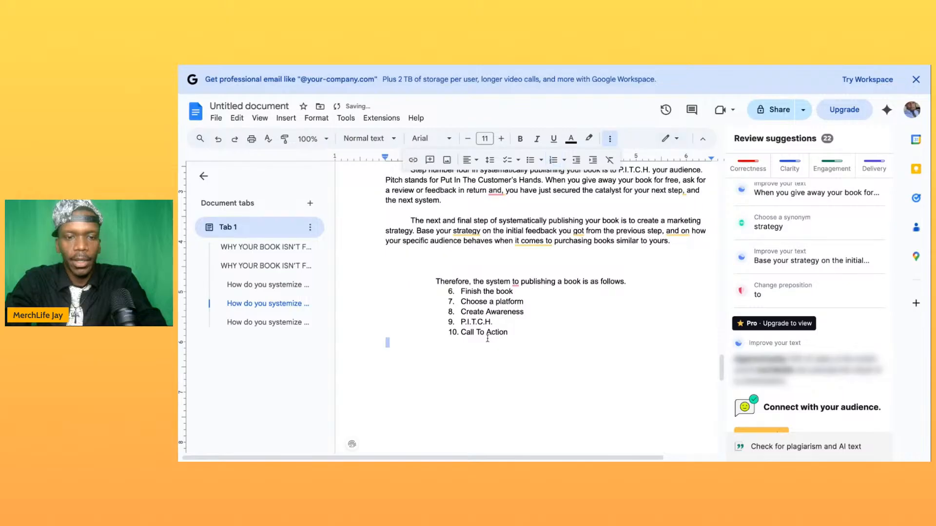
pyautogui.tripleClick(485, 332)
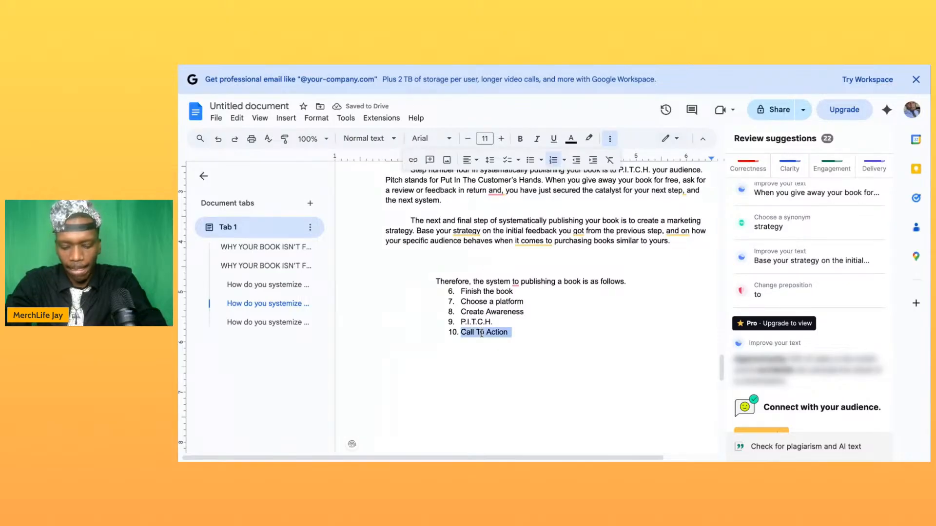
pyautogui.write('C')
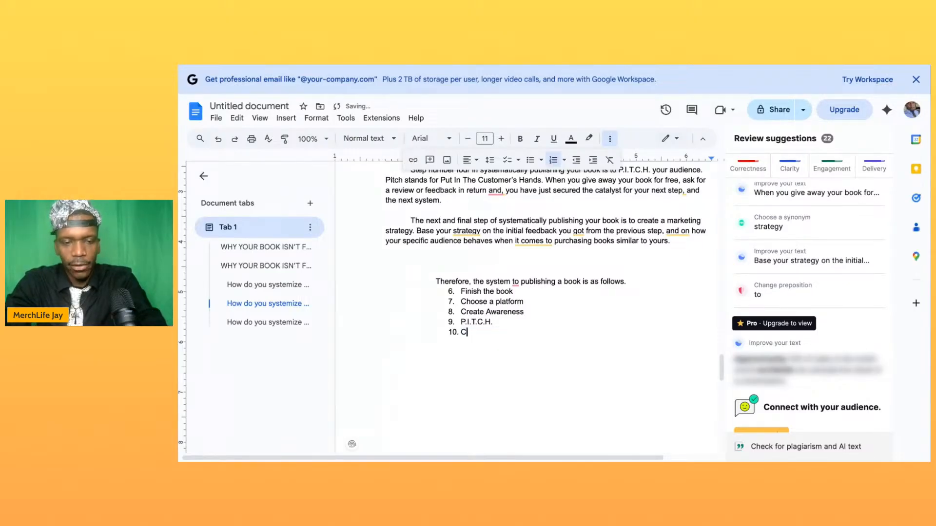
pyautogui.write('reate a AMrketing strategy')
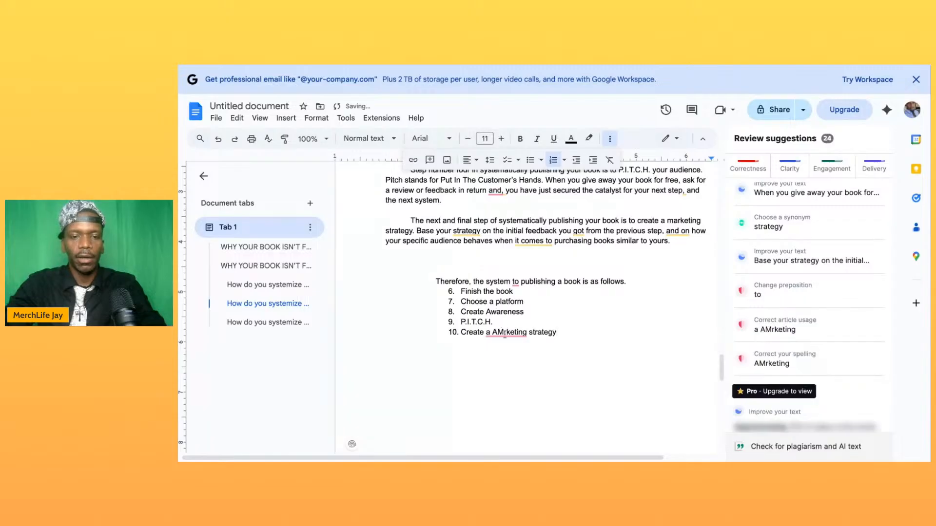
pyautogui.click(498, 333)
pyautogui.press('BackSpace')
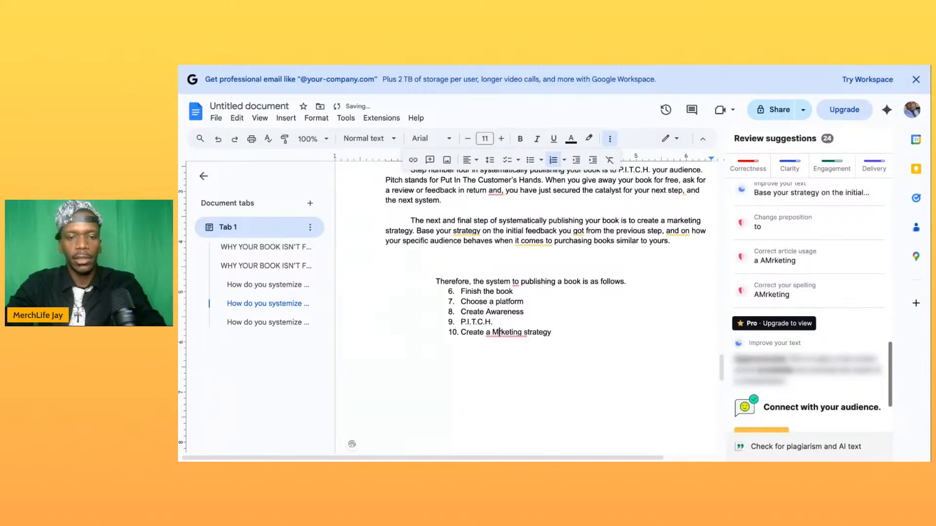
pyautogui.write('a')
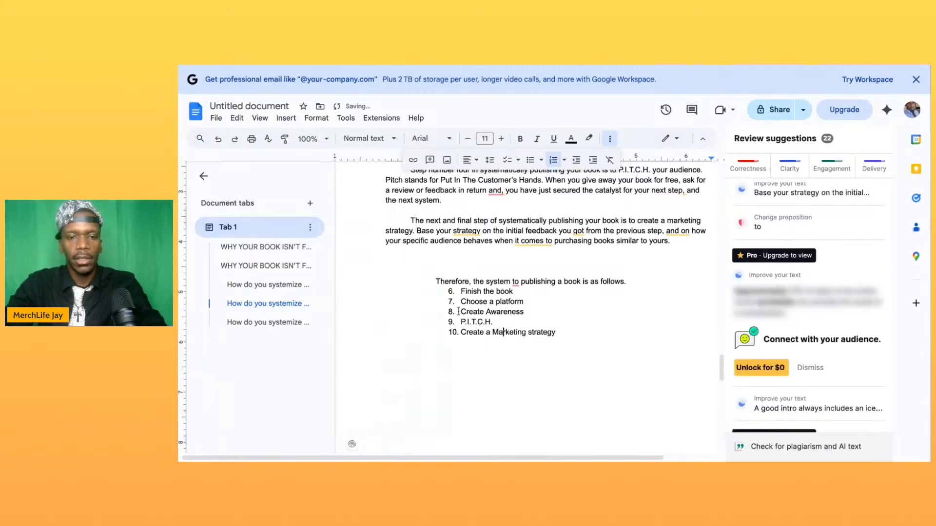
# - Remove the shared numbering from the writing and publishing summaries and renumber the five writing items 1 to 5
pyautogui.click(452, 294)
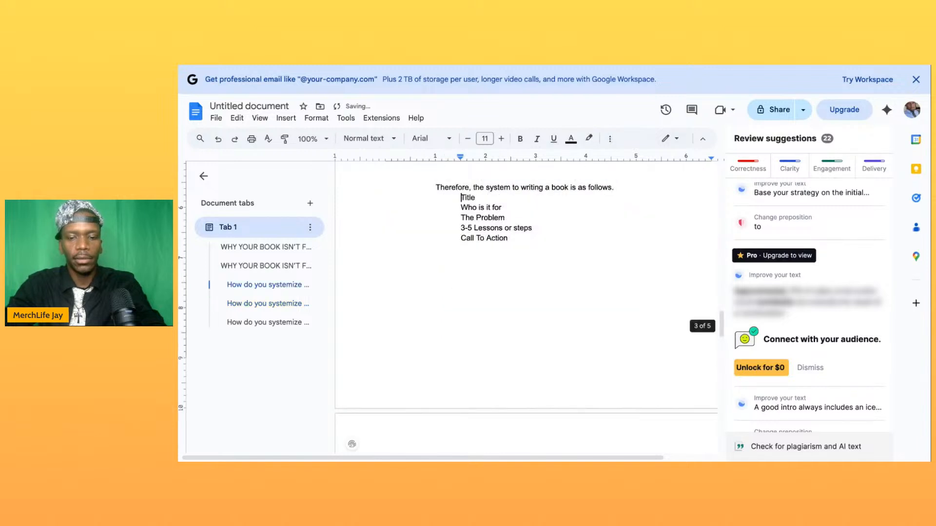
pyautogui.write('1.')
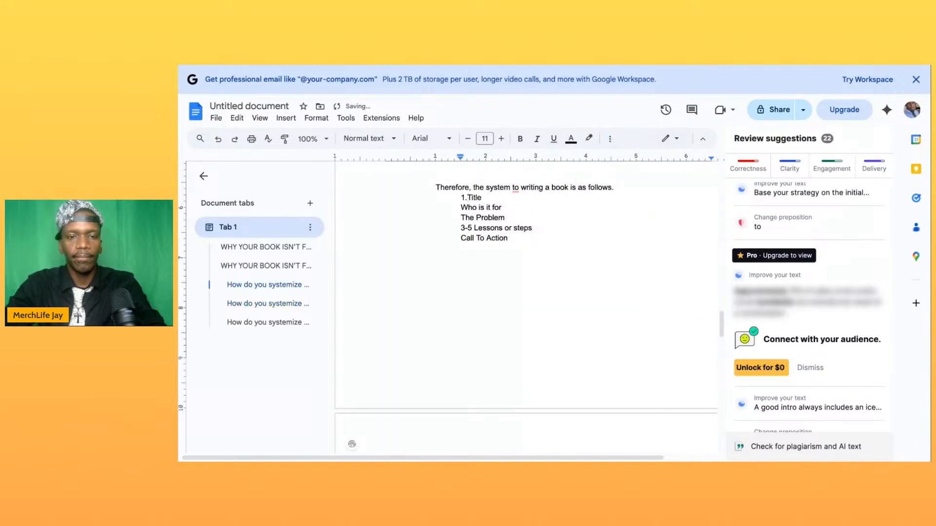
pyautogui.click(450, 207)
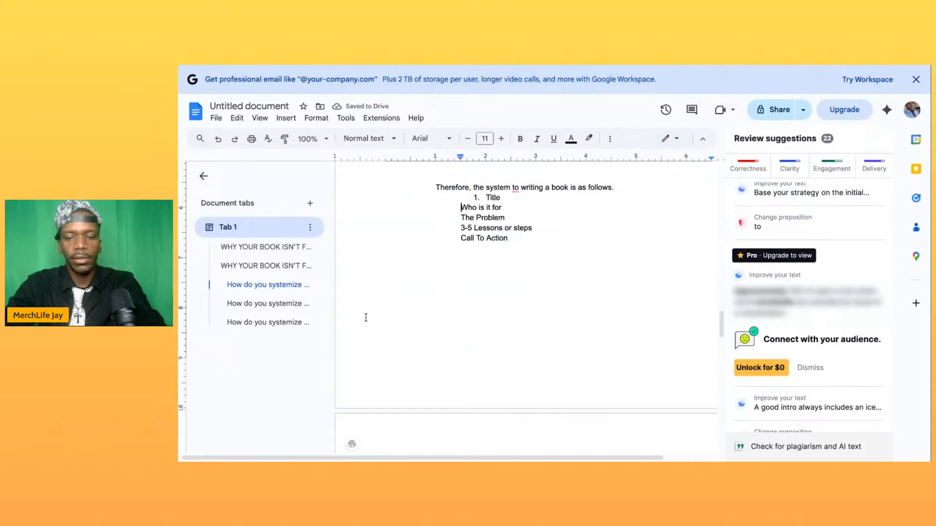
pyautogui.write('2.')
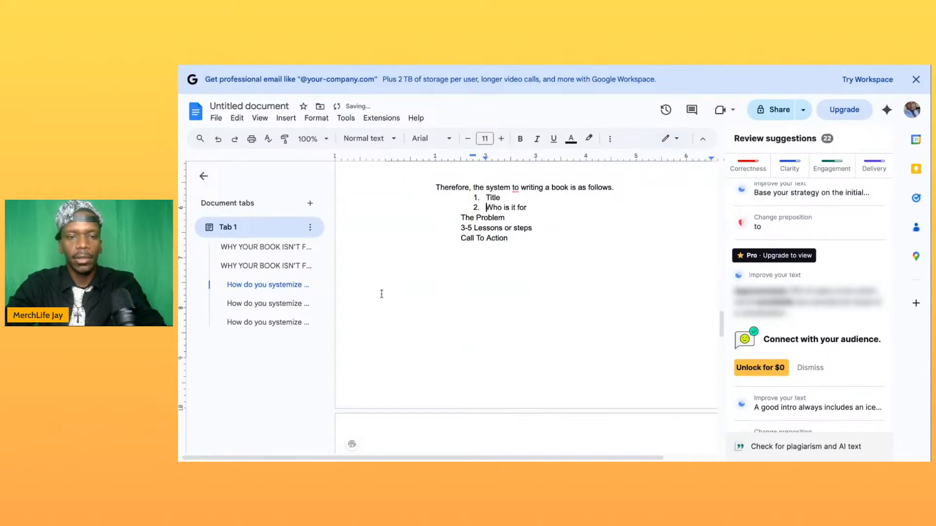
pyautogui.click(462, 216)
pyautogui.write('3.')
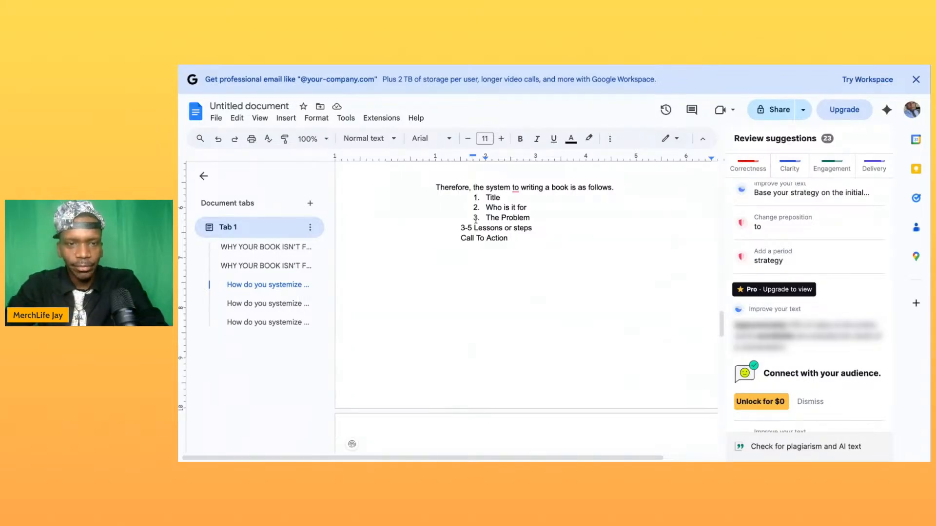
pyautogui.click(460, 227)
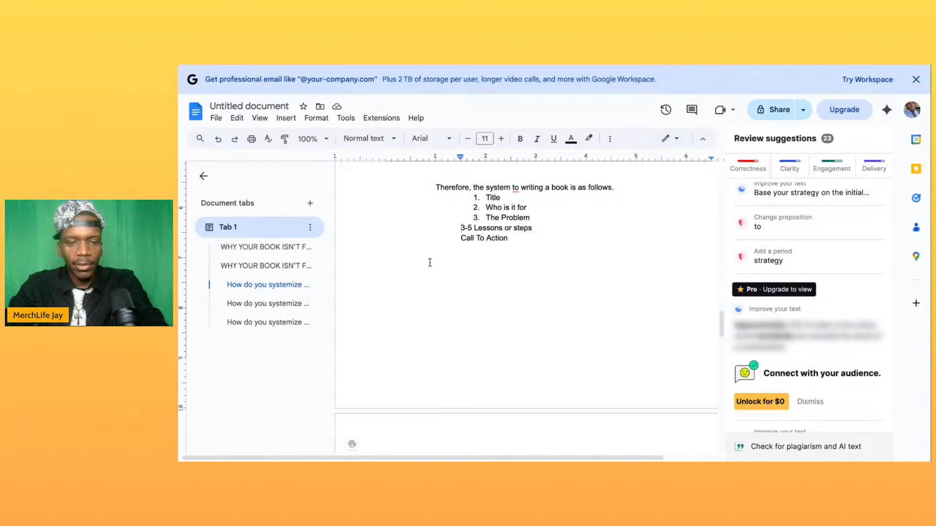
pyautogui.write('4.')
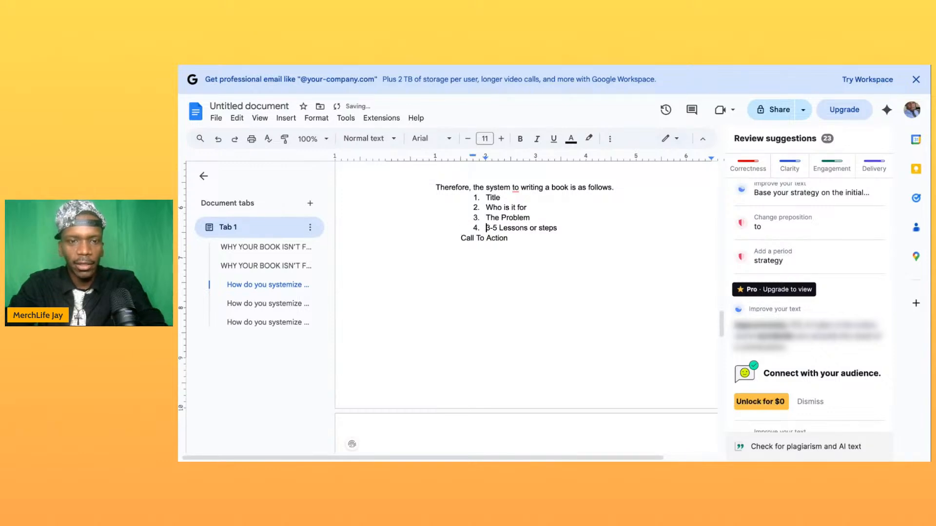
pyautogui.click(460, 241)
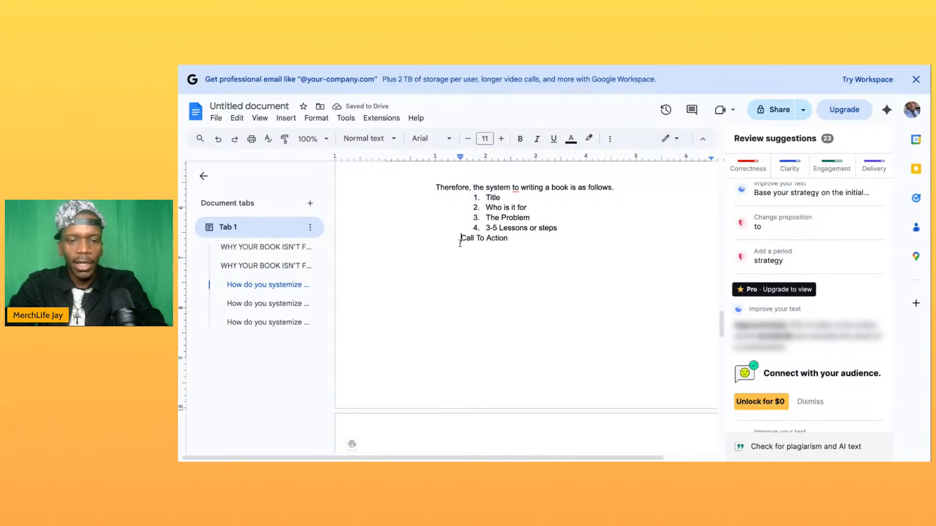
pyautogui.write('5.')
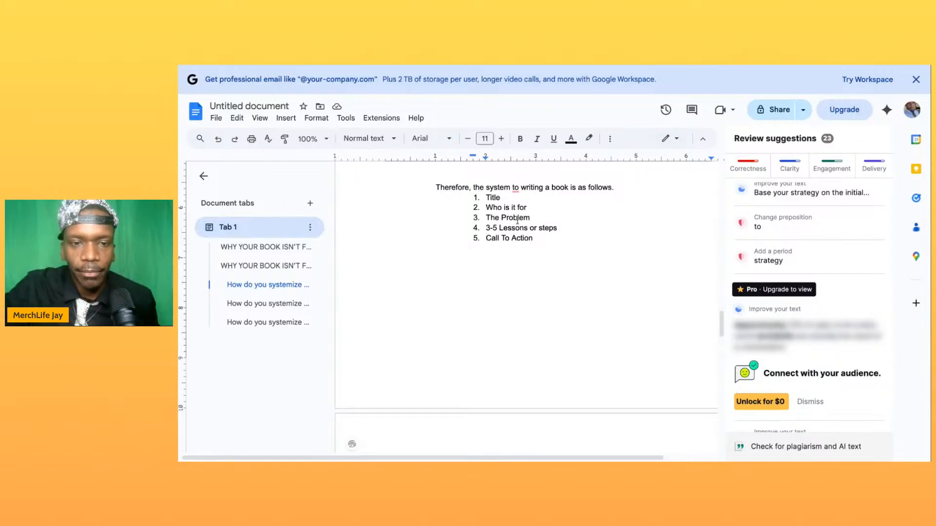
# - Number the five publishing summary items 1 to 5, from "Finish the book" to "Create a Marketing strategy"
pyautogui.scroll(1, 517, 219)
pyautogui.scroll(1, 516, 217)
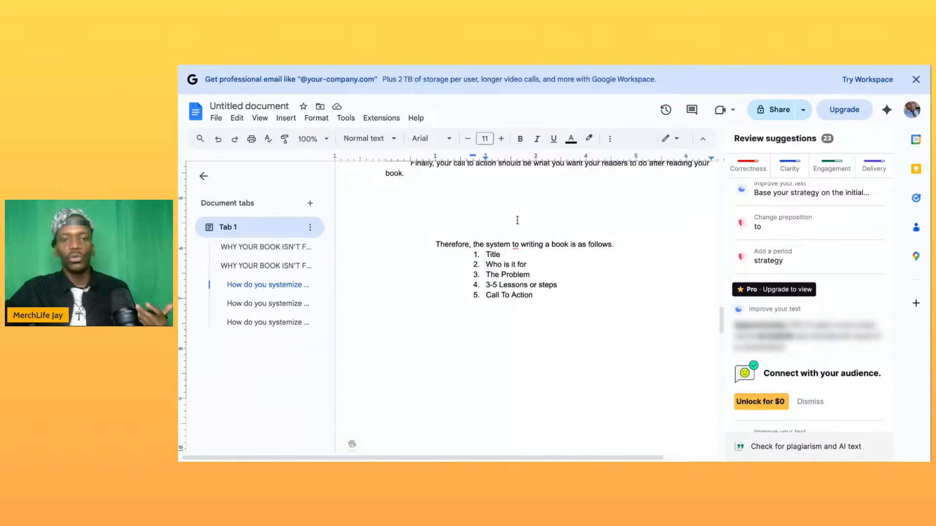
pyautogui.scroll(1, 532, 267)
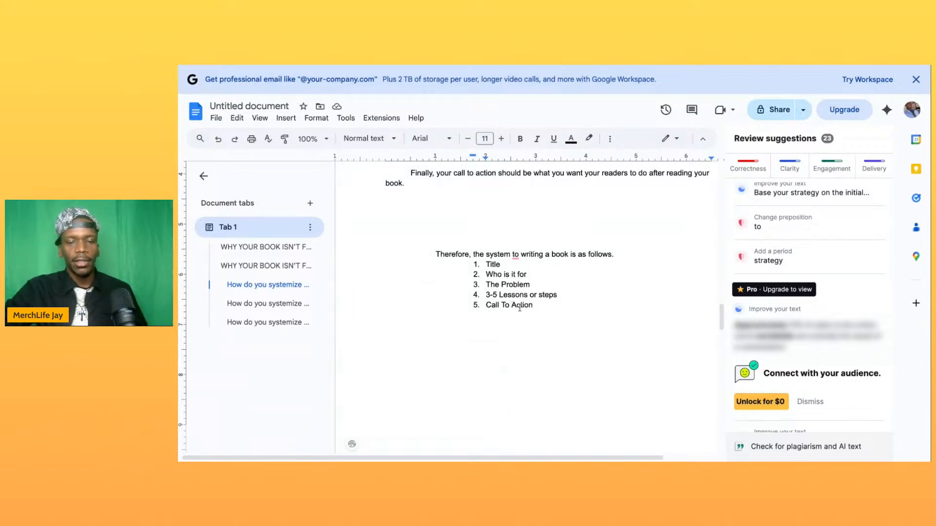
pyautogui.scroll(-1, 522, 307)
pyautogui.scroll(-10, 522, 306)
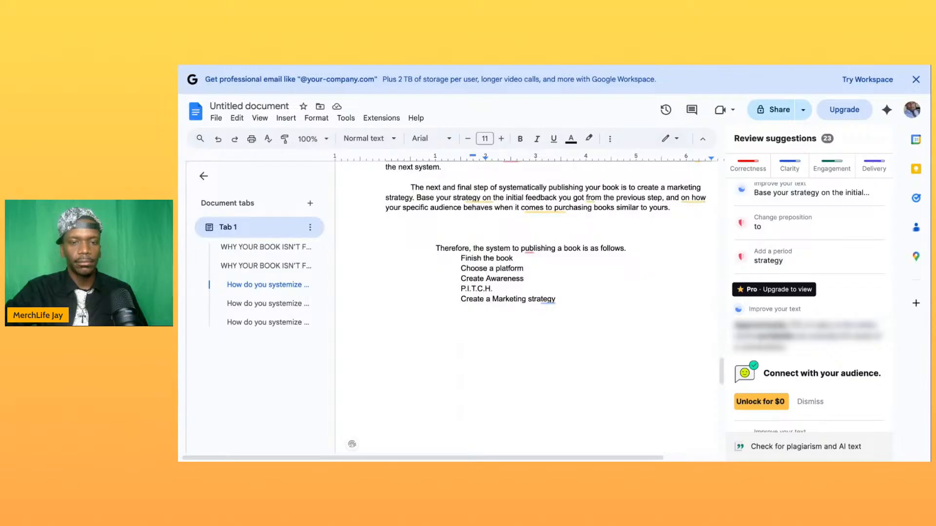
pyautogui.scroll(-15, 526, 307)
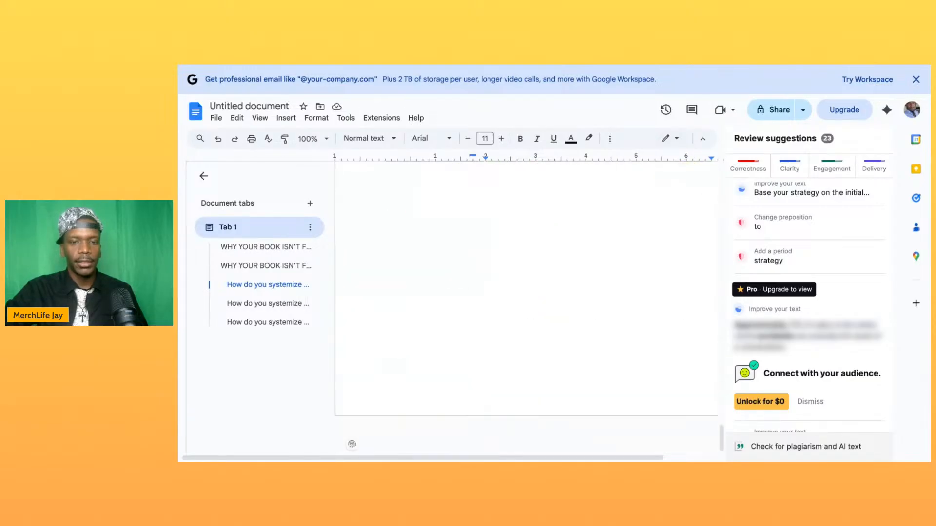
pyautogui.scroll(8, 455, 243)
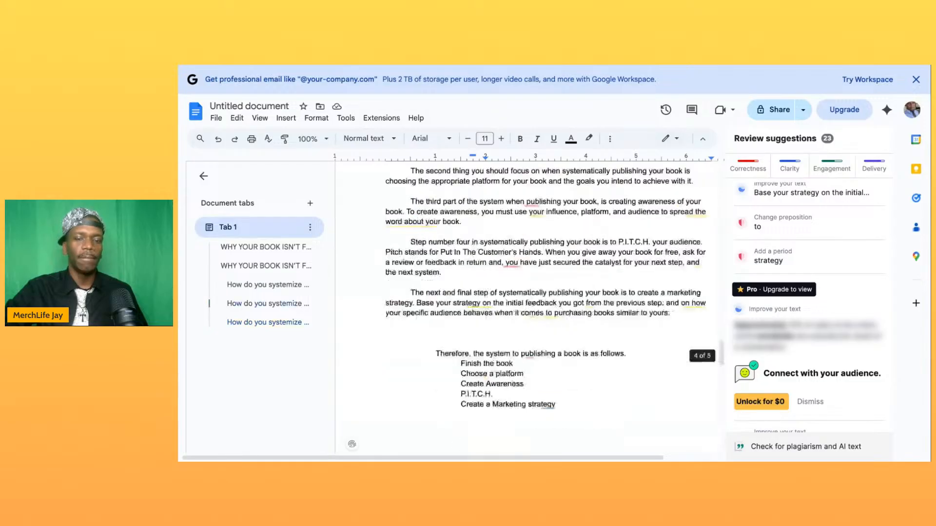
pyautogui.click(456, 243)
pyautogui.click(459, 234)
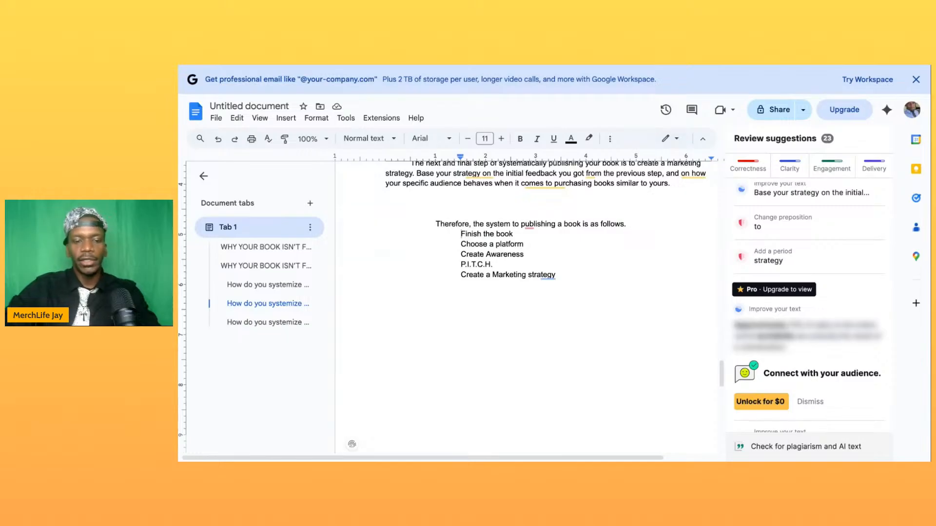
pyautogui.write('1.')
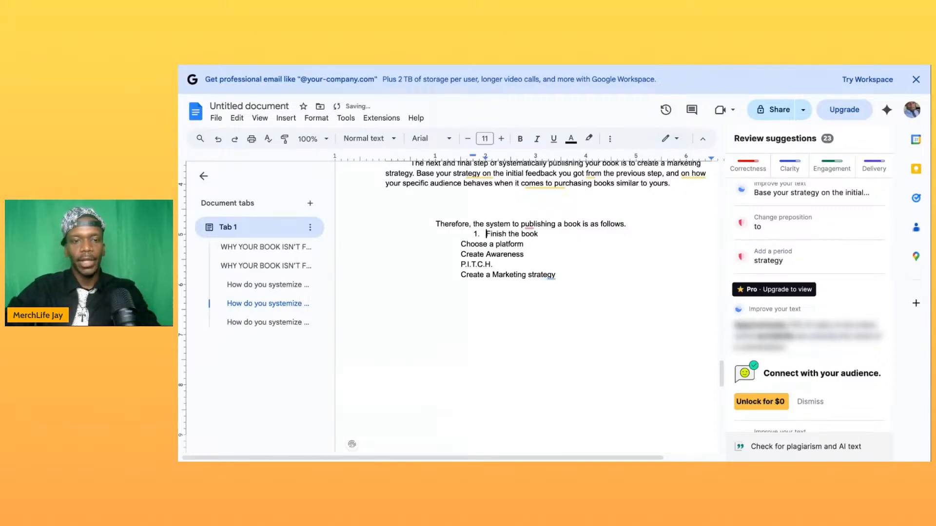
pyautogui.click(457, 243)
pyautogui.write('2.')
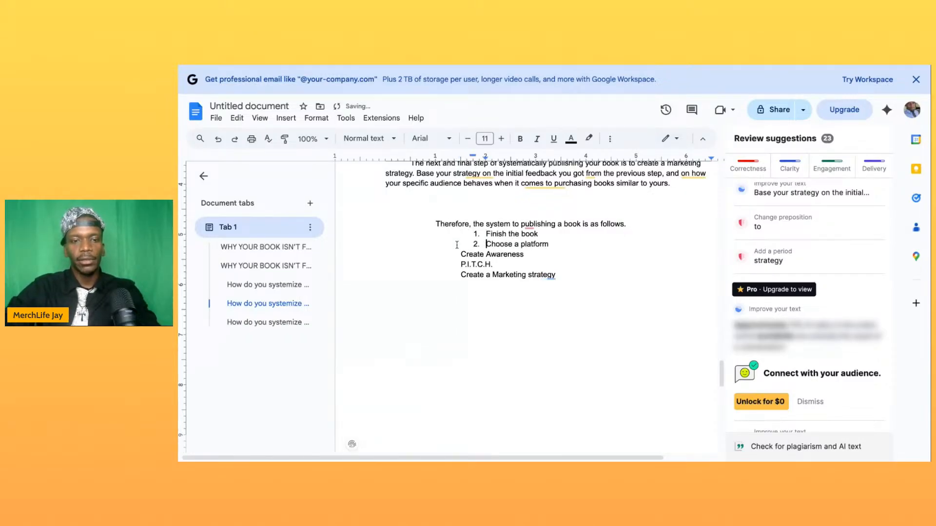
pyautogui.click(460, 254)
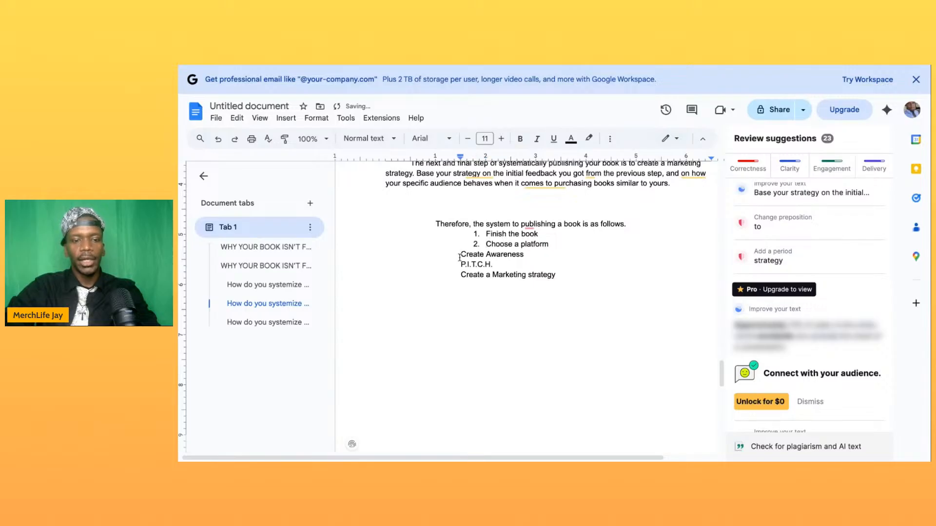
pyautogui.write('3.')
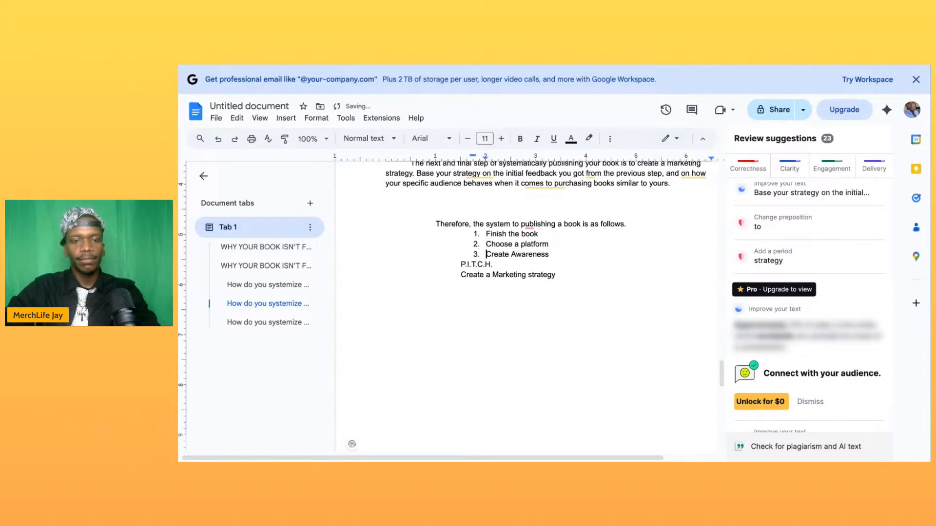
pyautogui.click(459, 264)
pyautogui.write('4.')
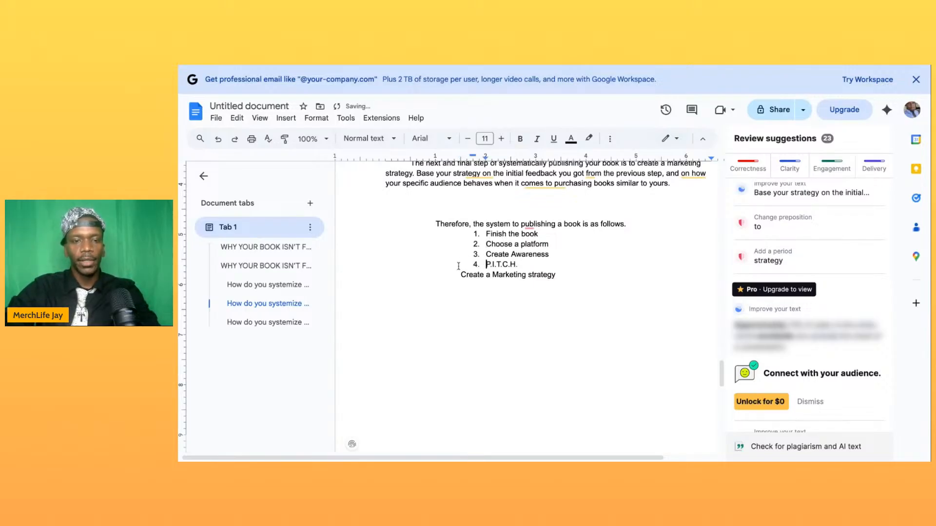
pyautogui.click(460, 276)
pyautogui.write('5.')
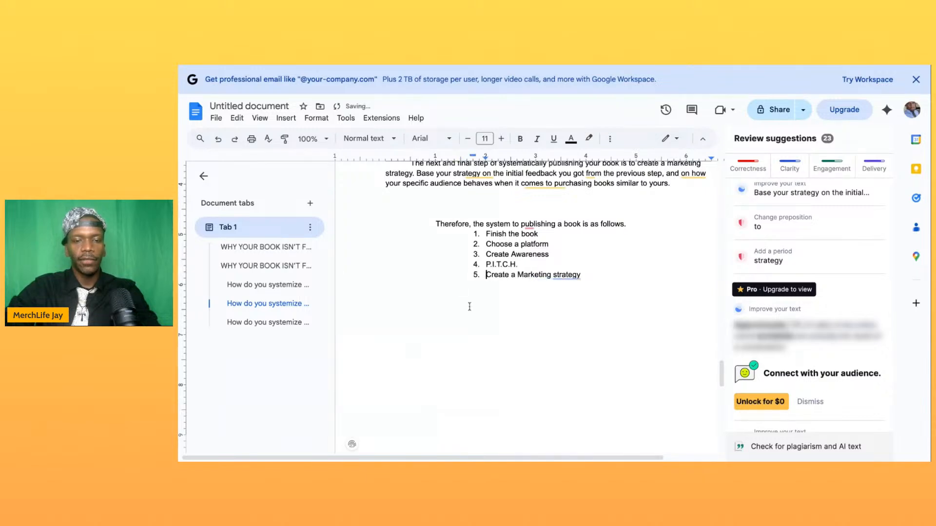
# - Delete the empty line above the heading "How do you systemize selling a book?" so the heading starts its page
pyautogui.scroll(-1, 488, 311)
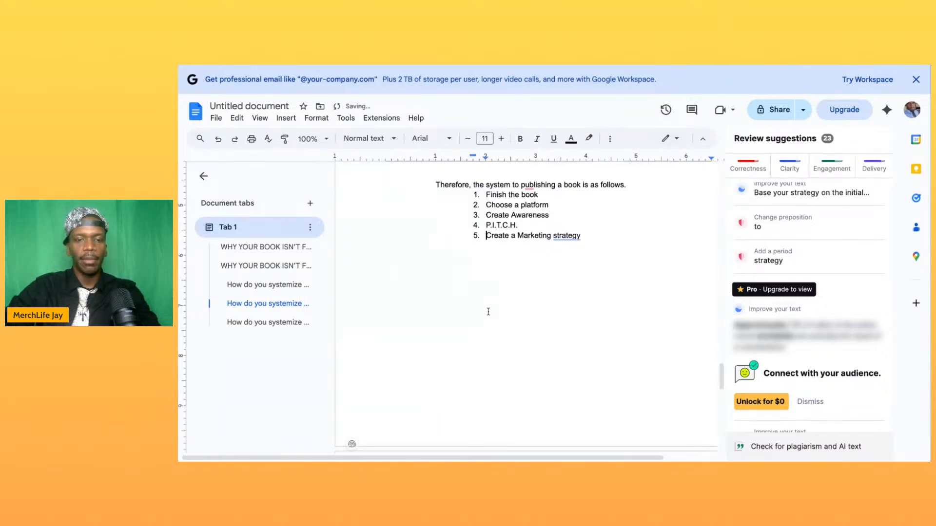
pyautogui.scroll(-7, 488, 311)
pyautogui.scroll(1, 488, 311)
pyautogui.click(449, 232)
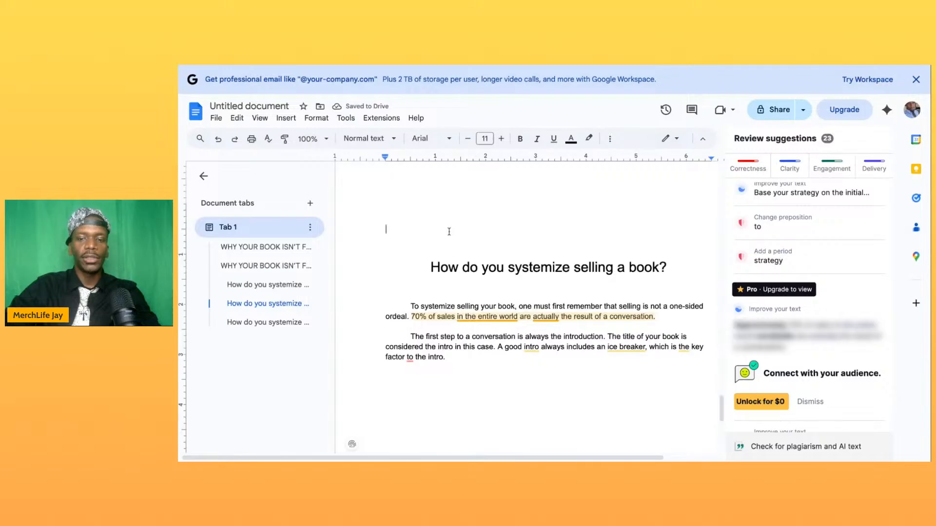
pyautogui.scroll(-1, 448, 231)
pyautogui.hotkey('ctrl', 'Return')
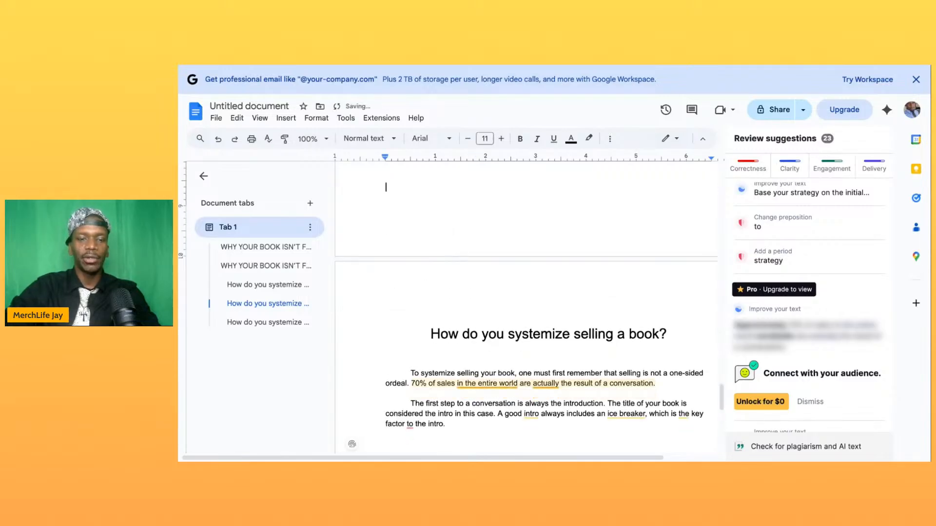
# - Review the manuscript from the title page down through the preface and its list of three systems
pyautogui.scroll(10, 487, 175)
pyautogui.scroll(8, 487, 175)
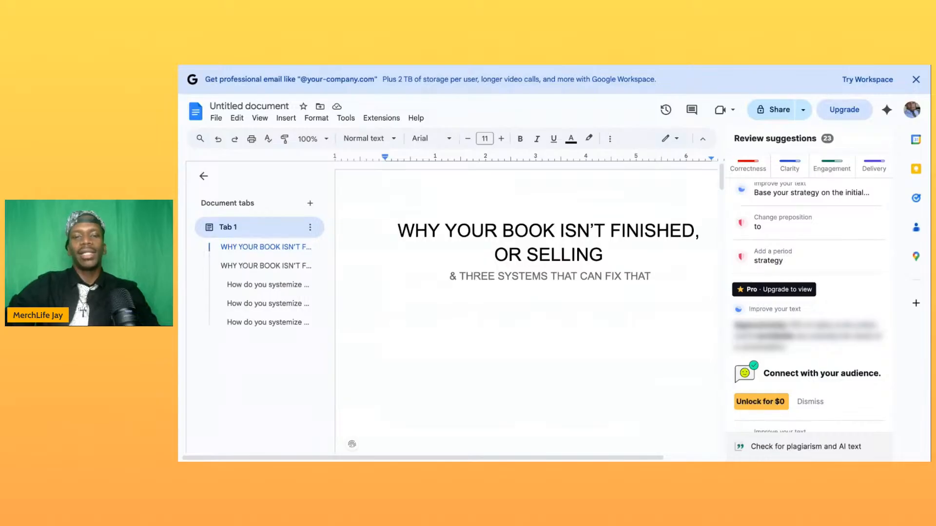
pyautogui.scroll(3, 482, 276)
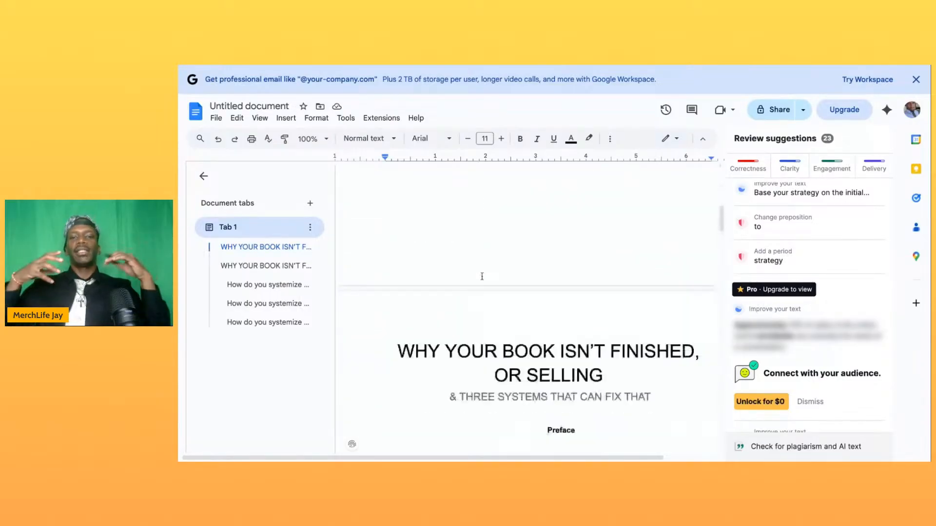
pyautogui.scroll(-5, 481, 276)
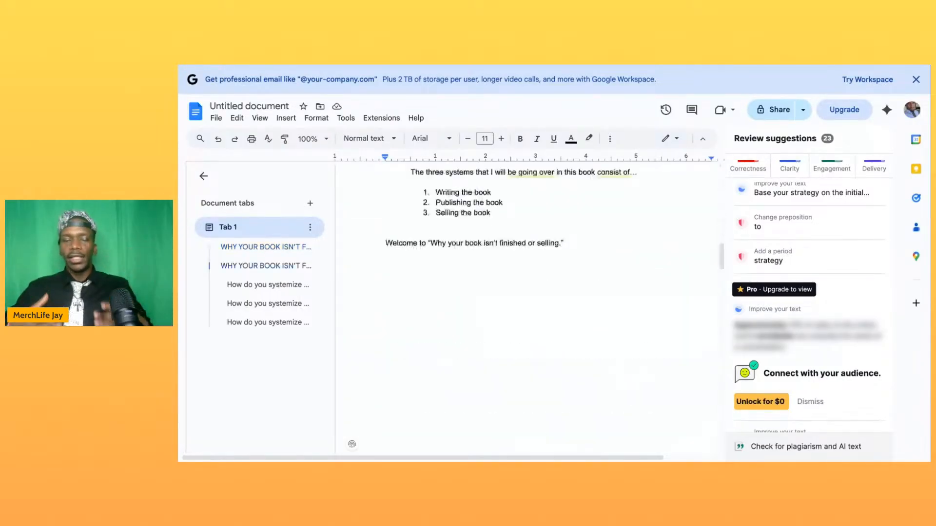
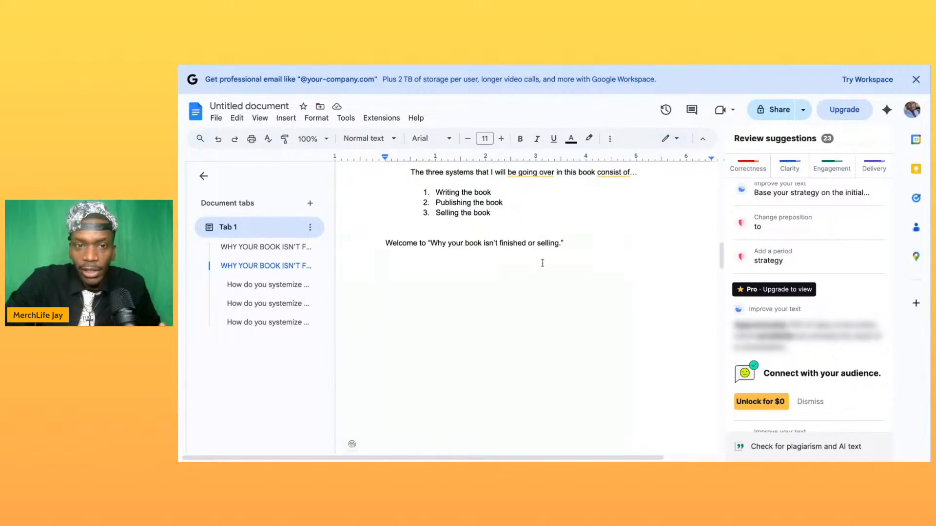
# - Review the manuscript's writing, publishing and selling chapters and preface, ending at the introduction paragraph of the selling chapter
pyautogui.scroll(-5, 537, 250)
pyautogui.scroll(-20, 545, 272)
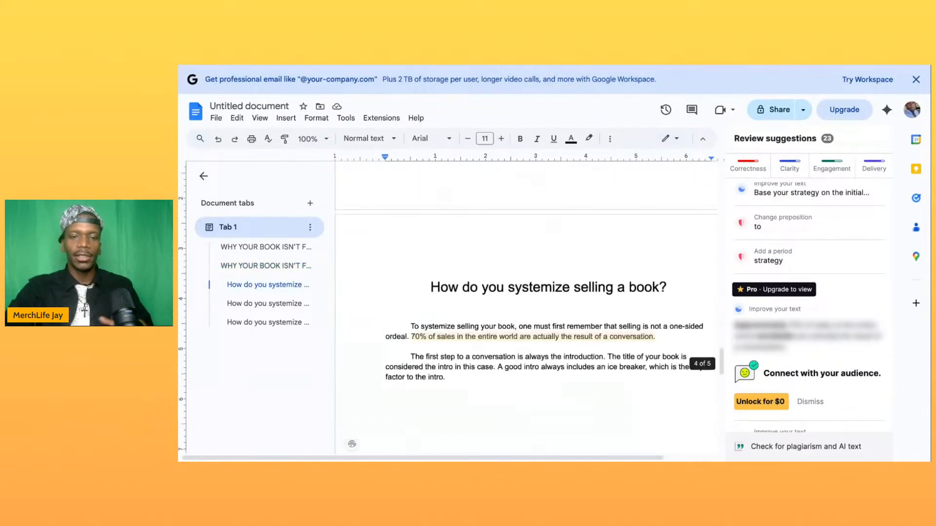
pyautogui.scroll(-3, 492, 307)
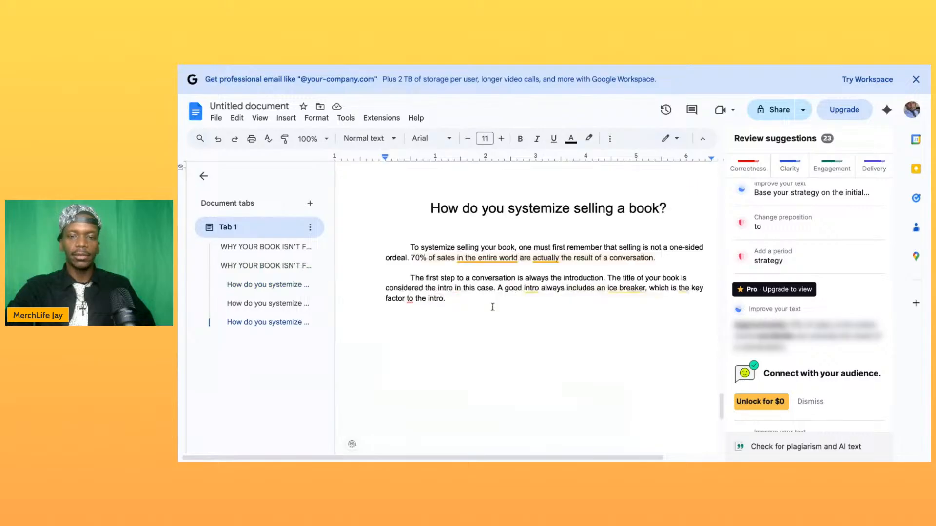
pyautogui.scroll(-1, 493, 307)
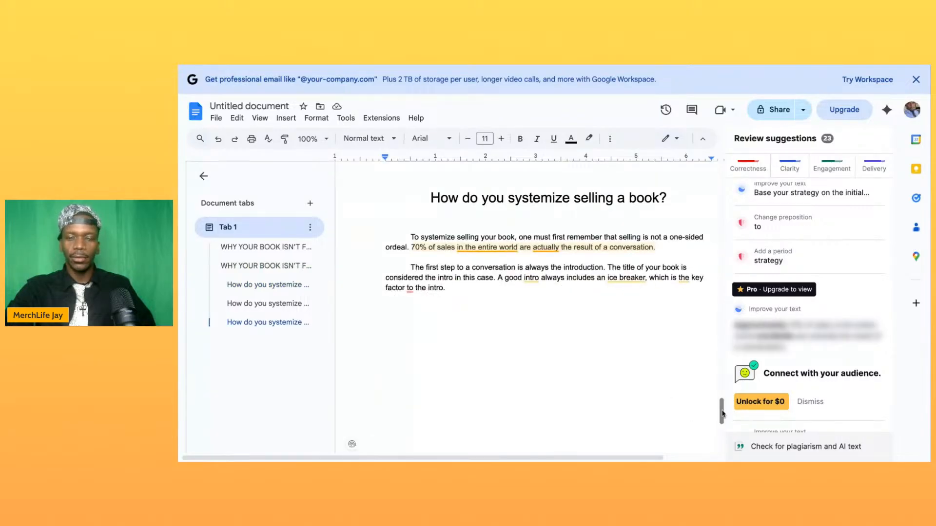
pyautogui.click(457, 289)
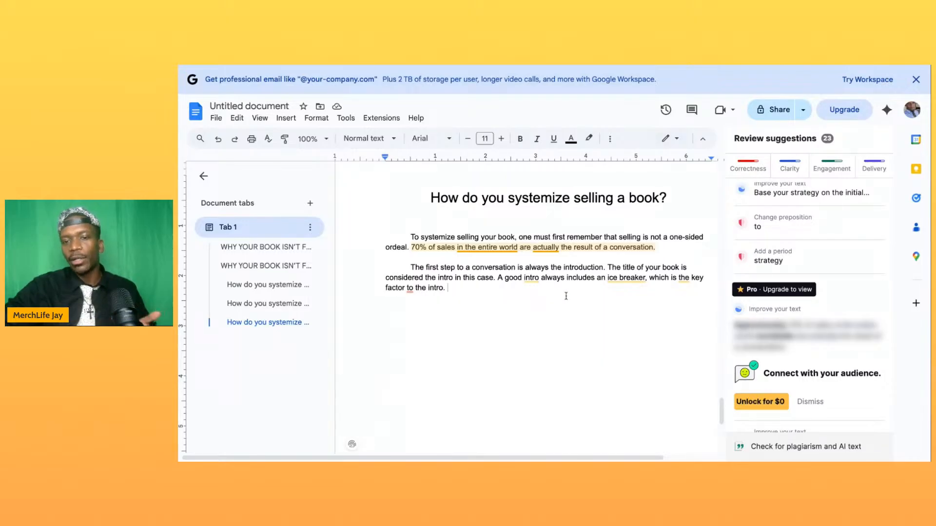
pyautogui.scroll(4, 531, 273)
pyautogui.scroll(20, 531, 272)
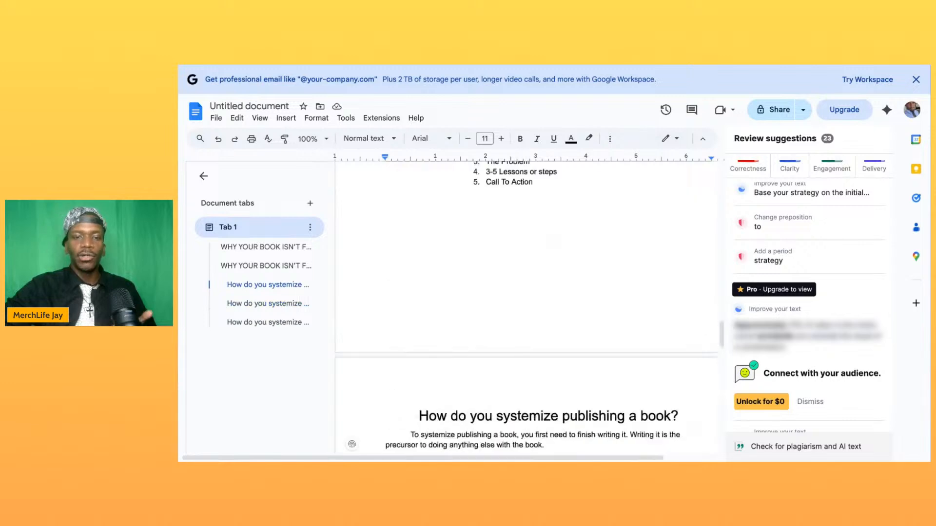
pyautogui.scroll(10, 531, 272)
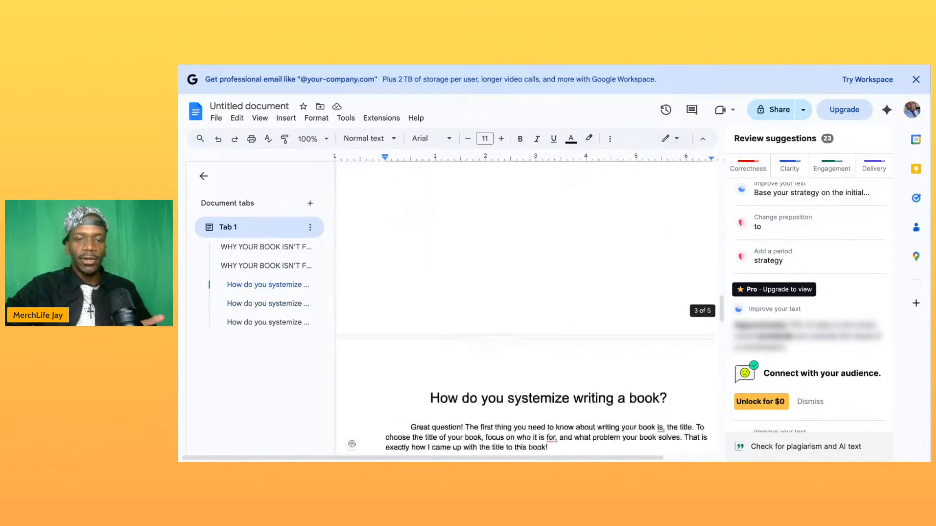
pyautogui.scroll(8, 531, 273)
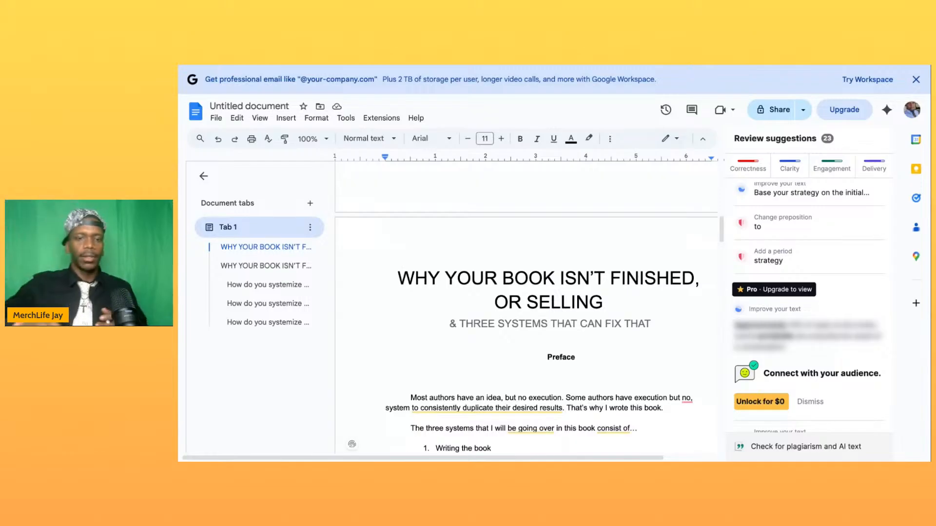
pyautogui.scroll(-7, 526, 308)
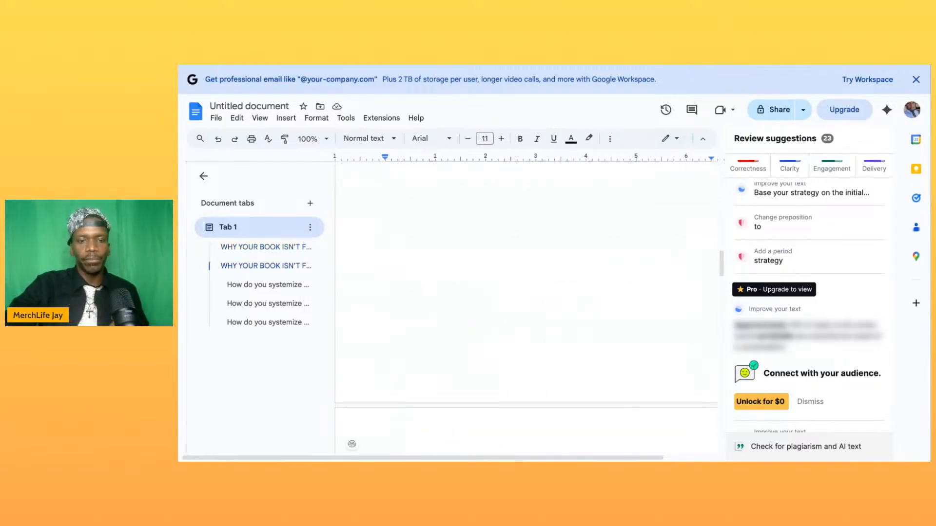
pyautogui.scroll(-6, 526, 308)
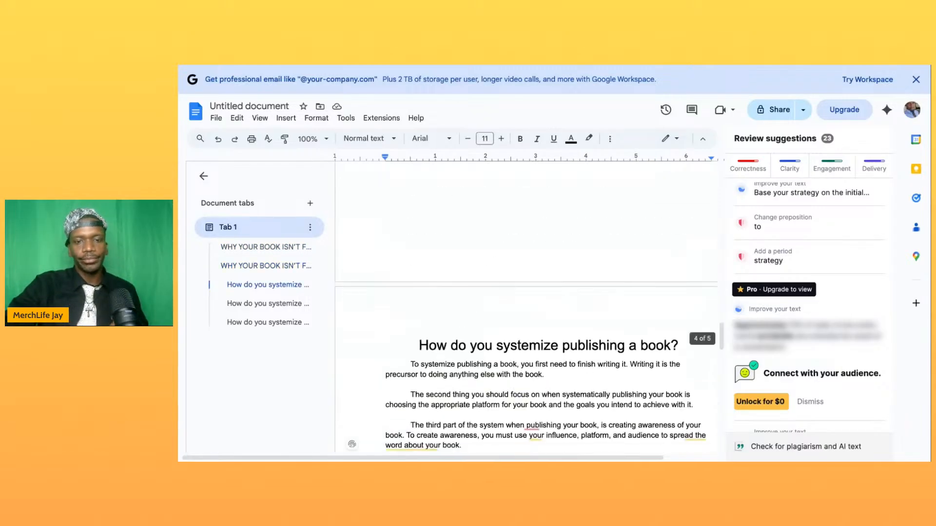
pyautogui.scroll(-1, 545, 309)
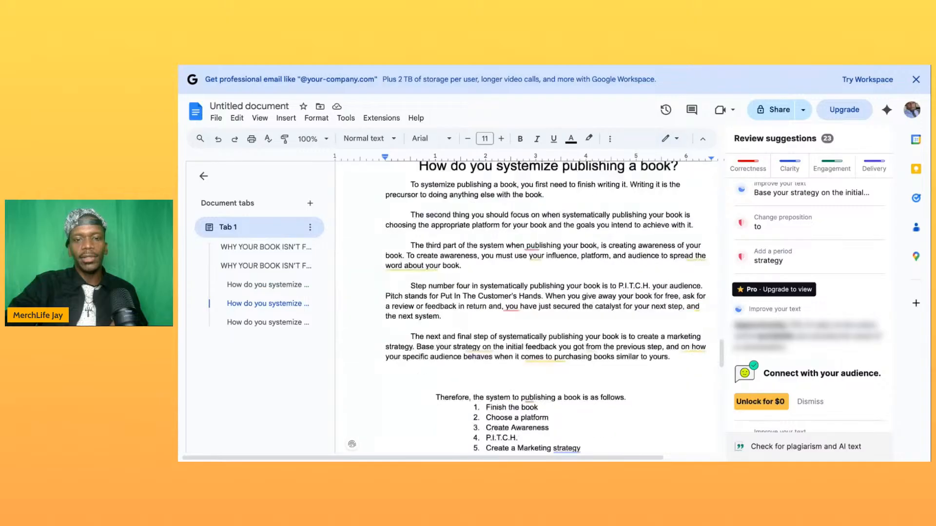
pyautogui.scroll(-1, 546, 308)
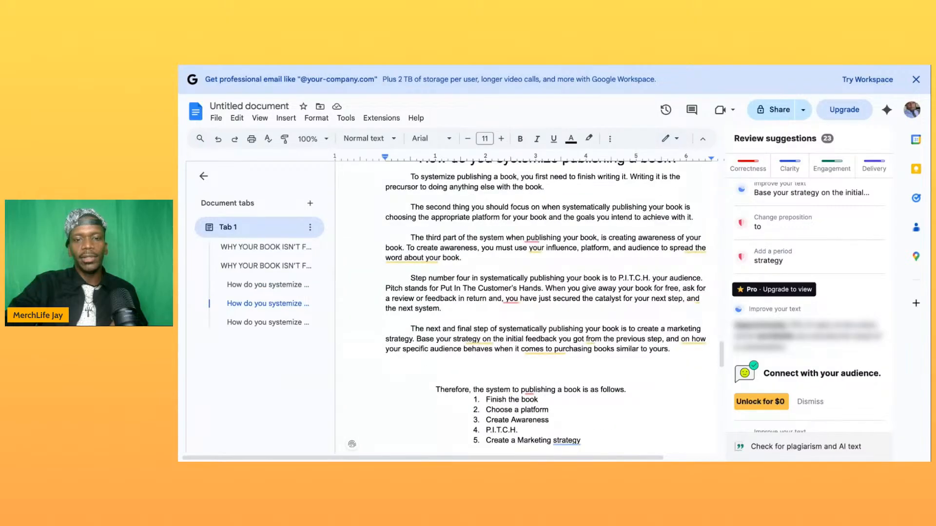
pyautogui.scroll(-5, 545, 308)
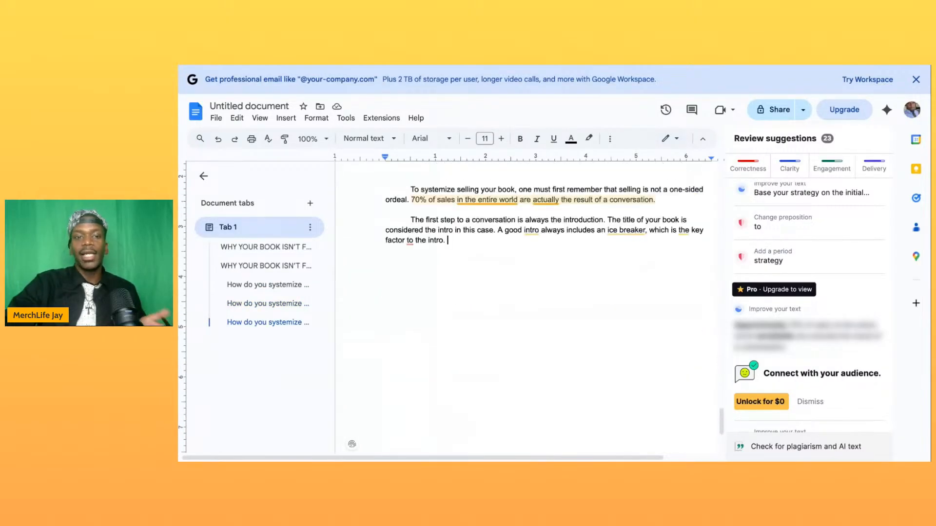
pyautogui.scroll(2, 546, 308)
pyautogui.scroll(1, 545, 308)
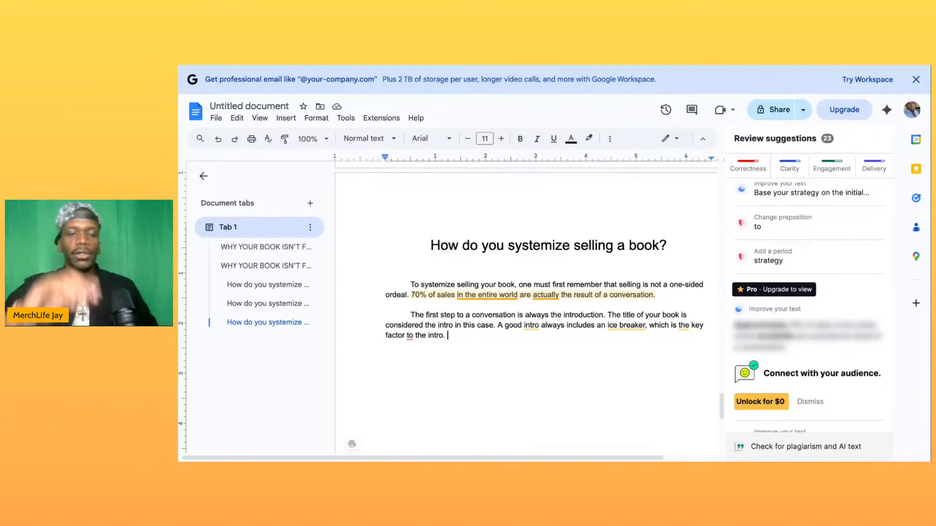
# - Add a paragraph after the introduction paragraph reading "The second step to a conversation (or a sales pitch) is the presentation. The presentation"
pyautogui.press('Return')
pyautogui.press('Return')
pyautogui.write('The second st')
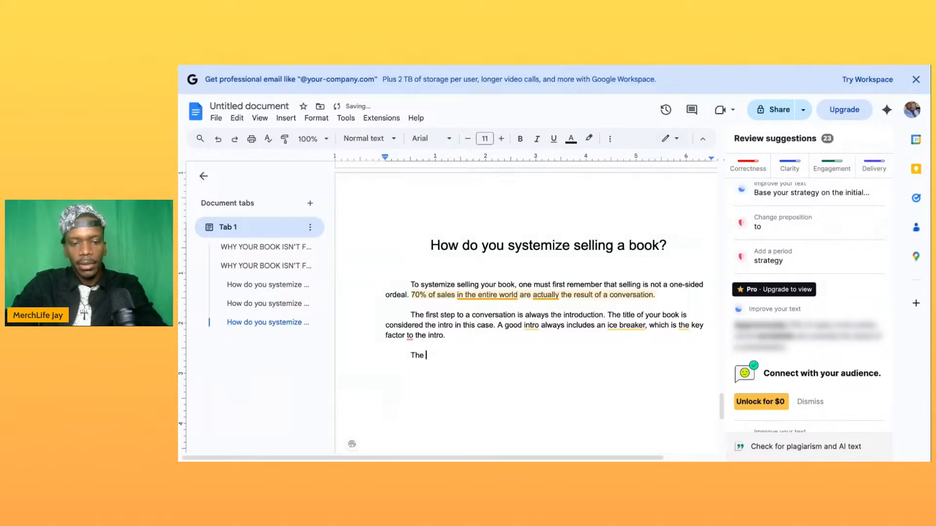
pyautogui.write('ep ')
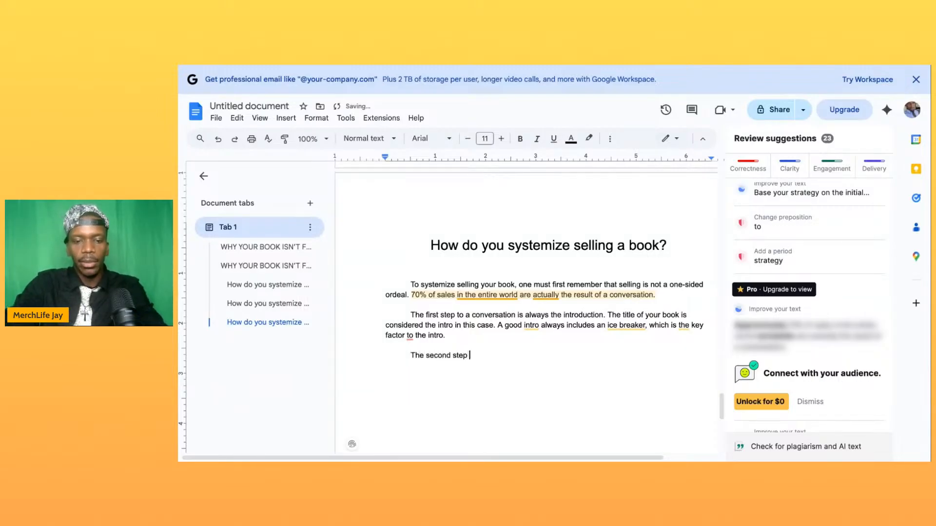
pyautogui.write('to a conversation')
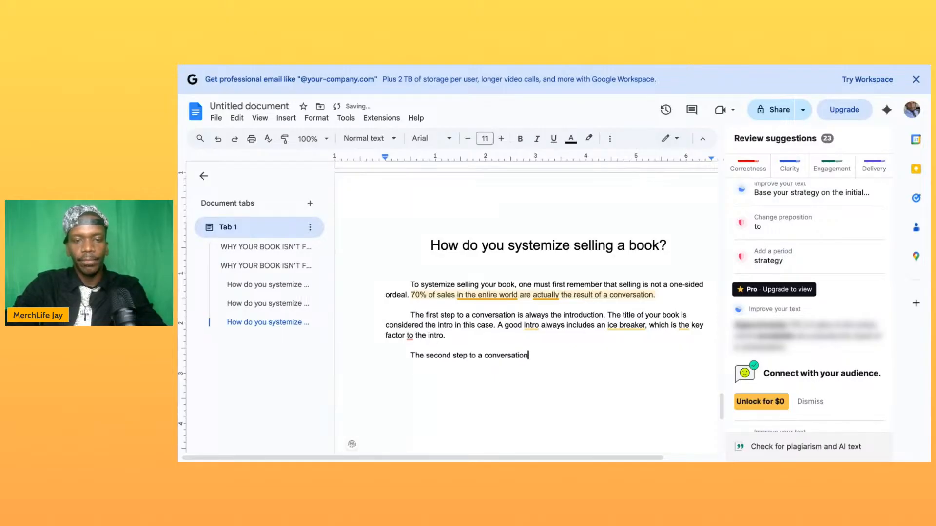
pyautogui.write(' (')
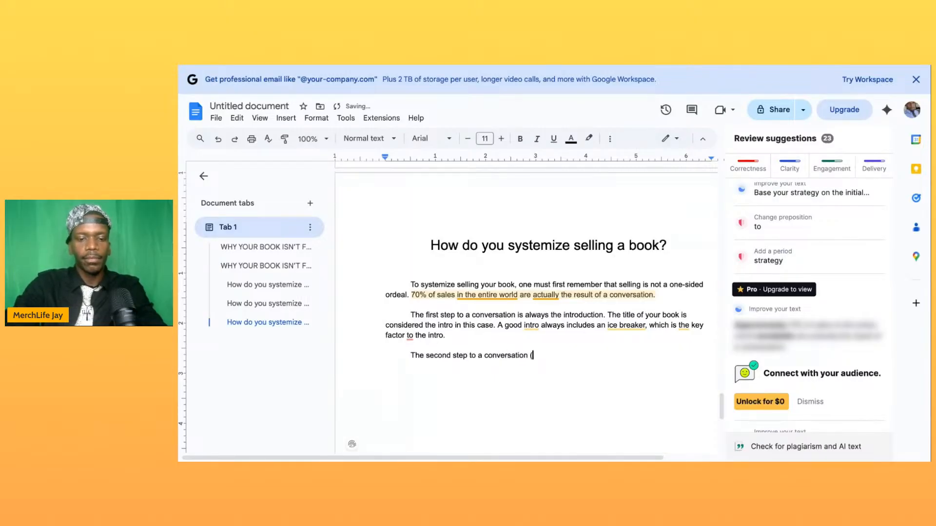
pyautogui.write('or a s')
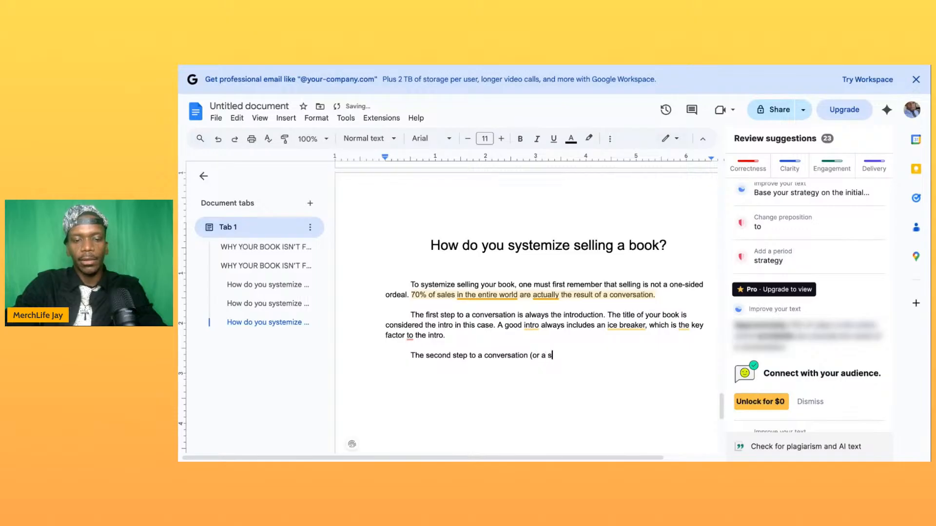
pyautogui.write('ales pitch) is the presentation. ')
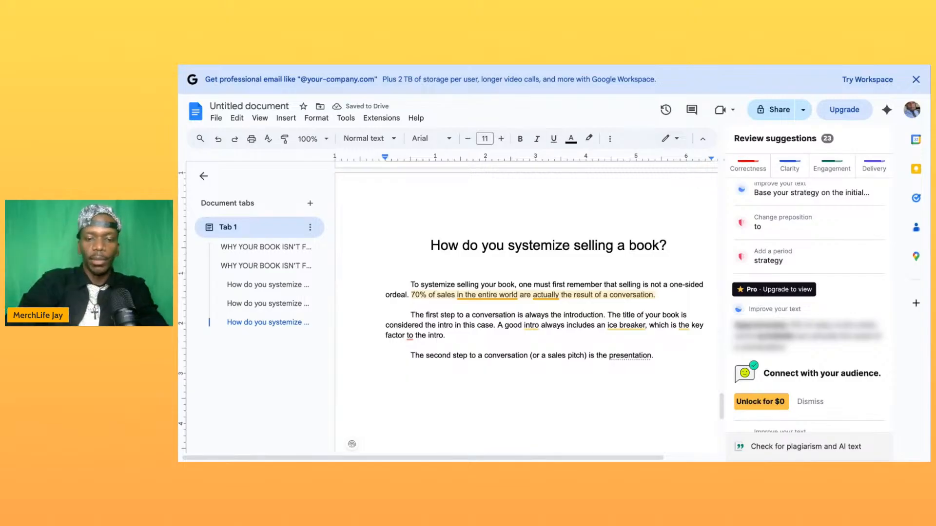
pyautogui.write('The presentation')
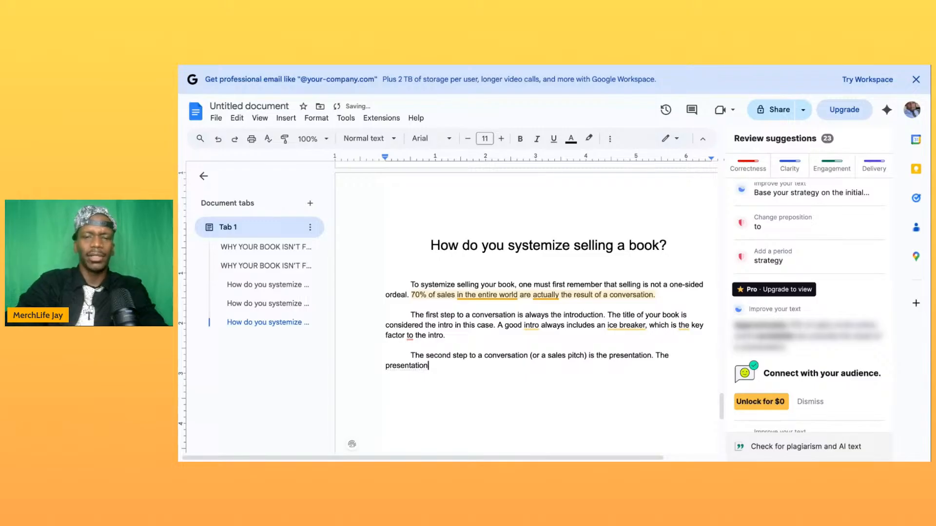
# - Replace "second" with "third" in the paragraph about the presentation
pyautogui.doubleClick(438, 355)
pyautogui.press('BackSpace')
pyautogui.write('third')
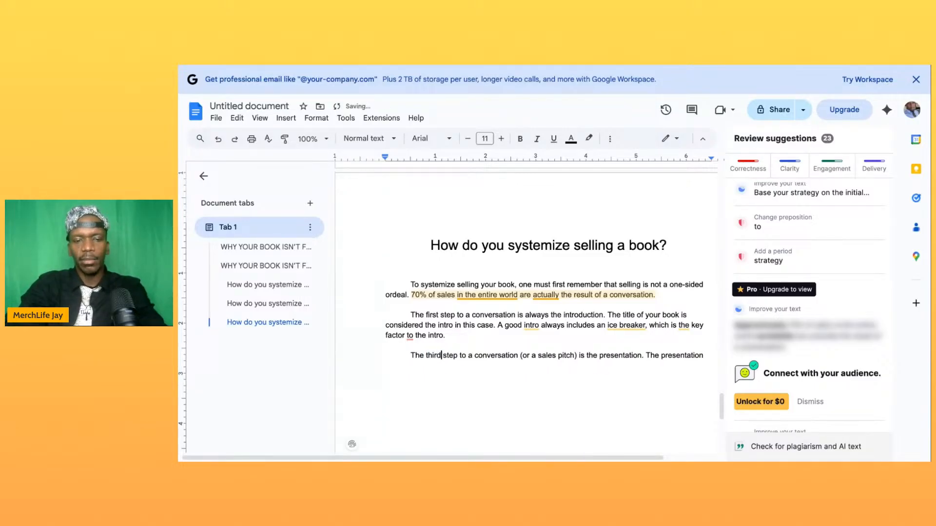
# - Insert a paragraph above the third-step paragraph reading "The second step to a conversation is known as the short story"
pyautogui.click(463, 341)
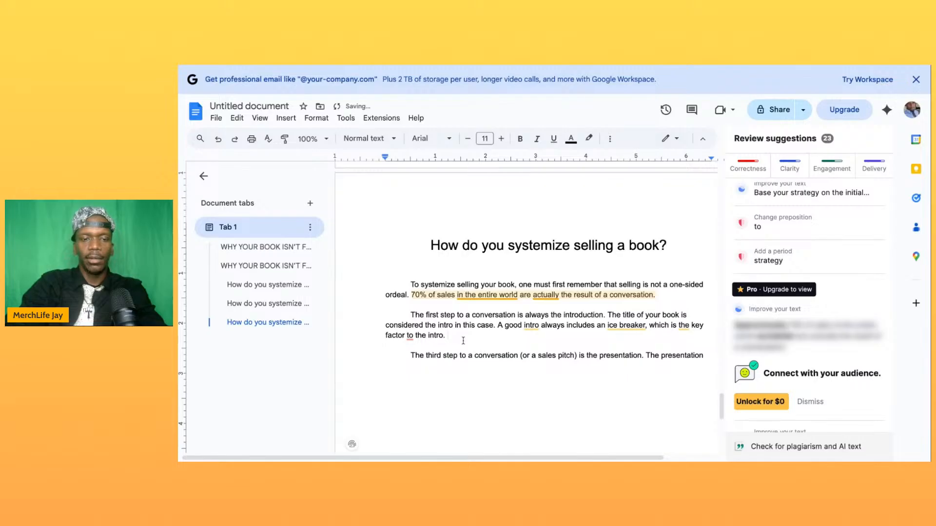
pyautogui.press('Return')
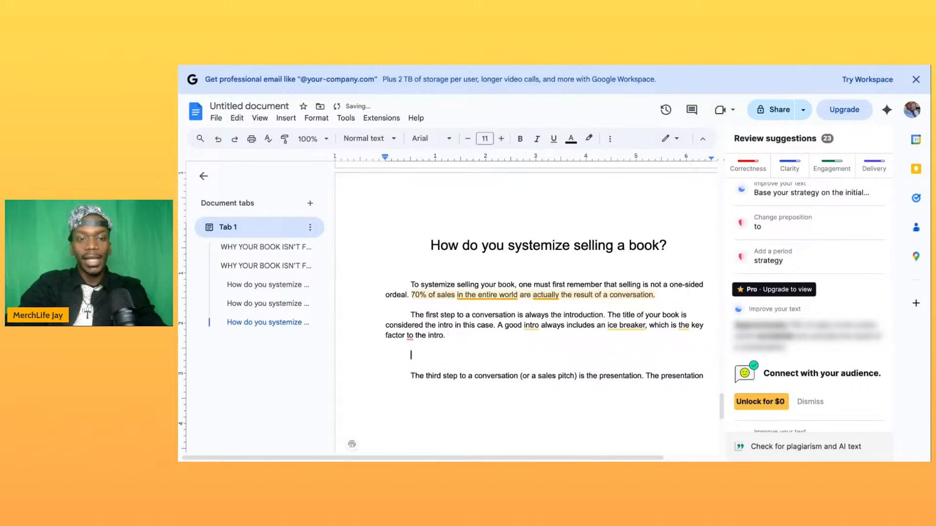
pyautogui.write('The second')
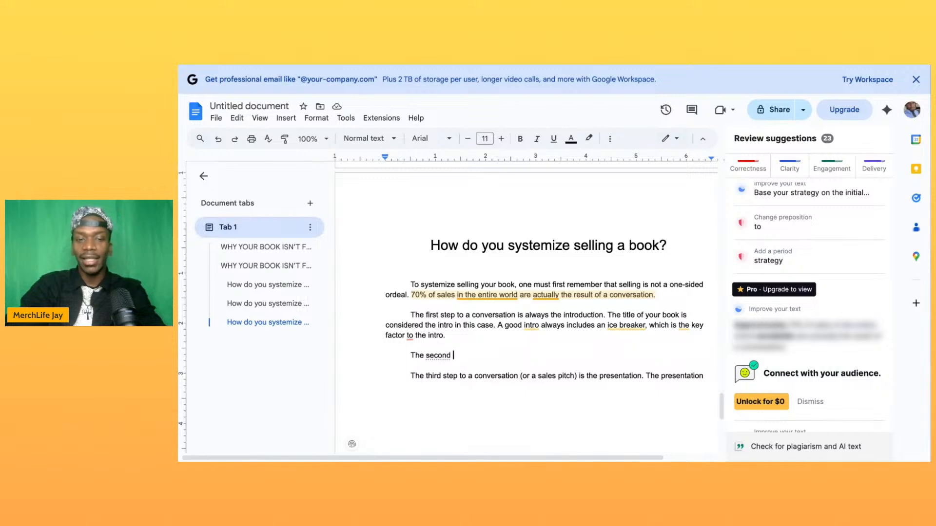
pyautogui.write('step to a conversation ')
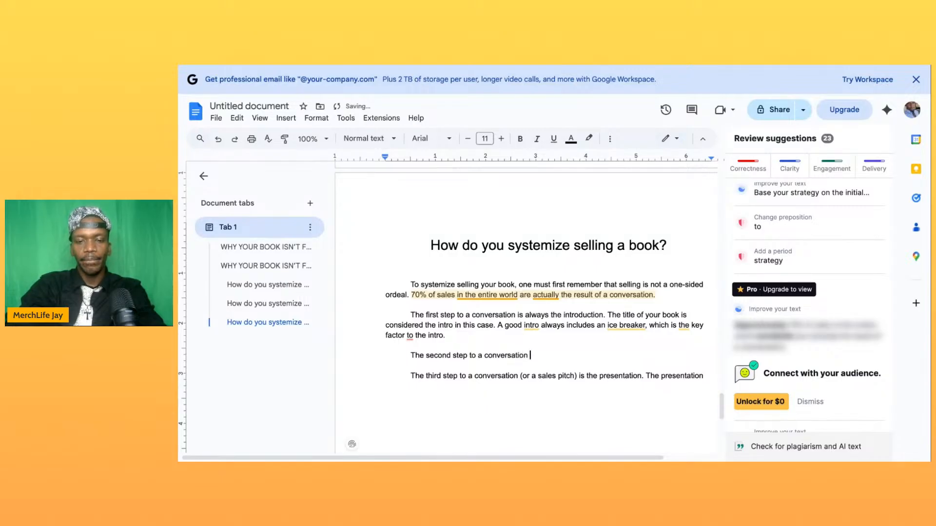
pyautogui.write('is kno')
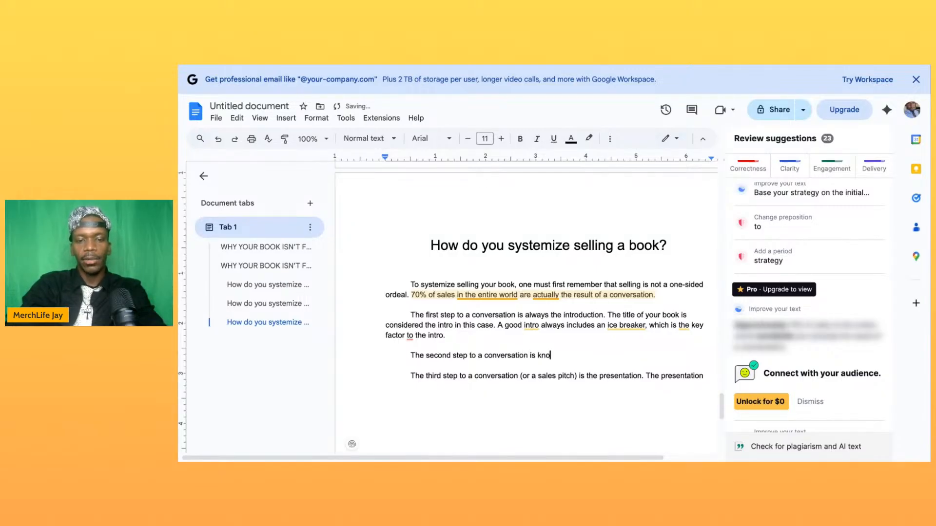
pyautogui.write('wn as the sb')
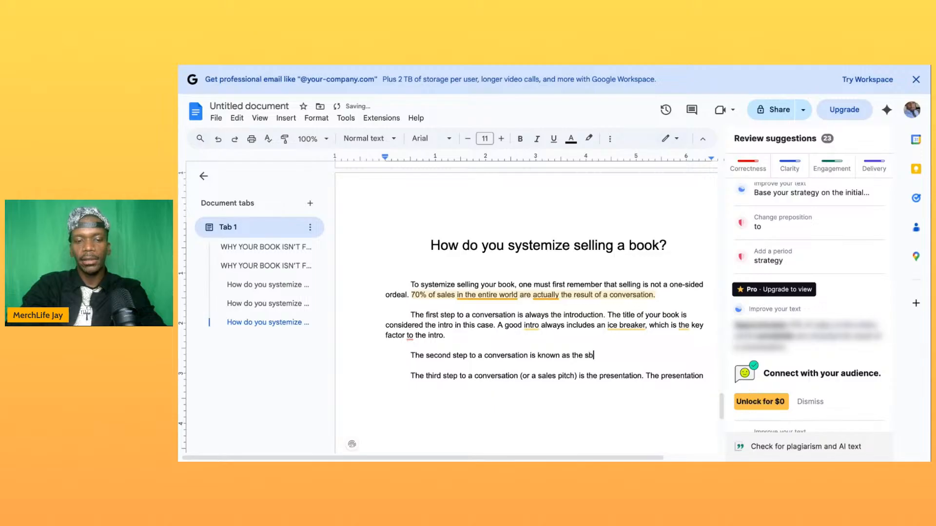
pyautogui.press('BackSpace')
pyautogui.write('h')
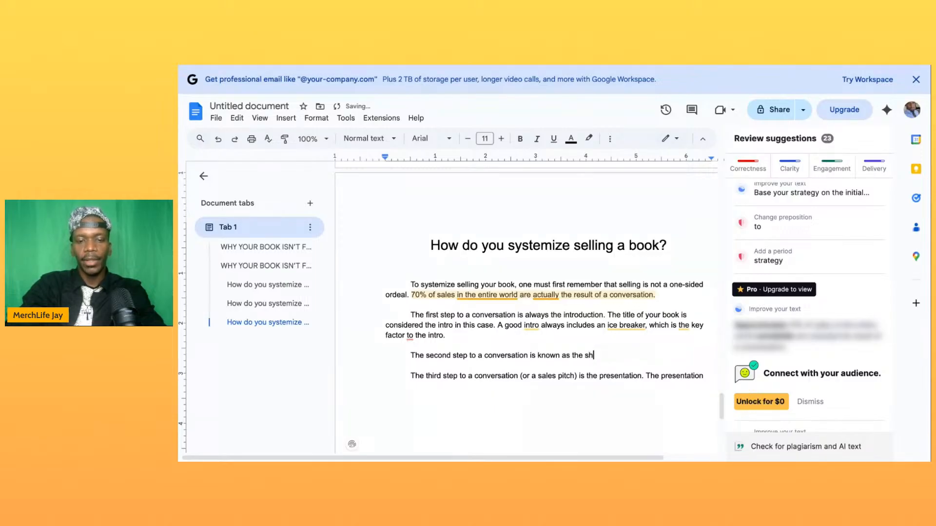
pyautogui.write('ort stor')
# - Continue the second-step paragraph with ". In this the short story would be considered the summary on the back of your book, or"
pyautogui.write('. ')
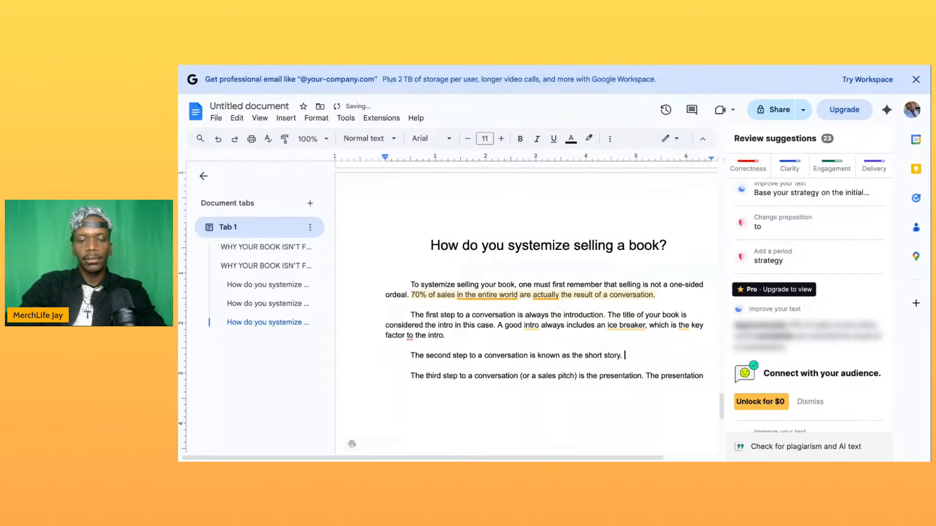
pyautogui.write('In this th')
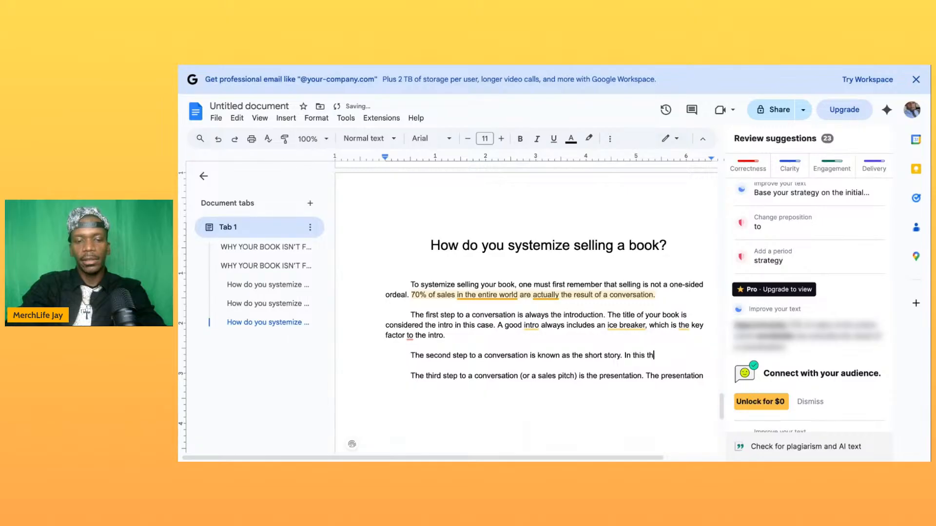
pyautogui.write('e short st')
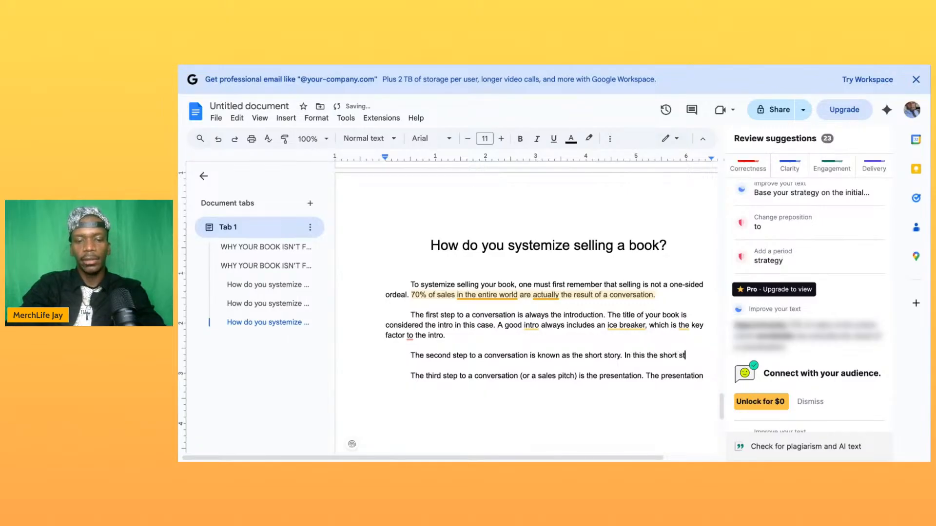
pyautogui.write('ory would b')
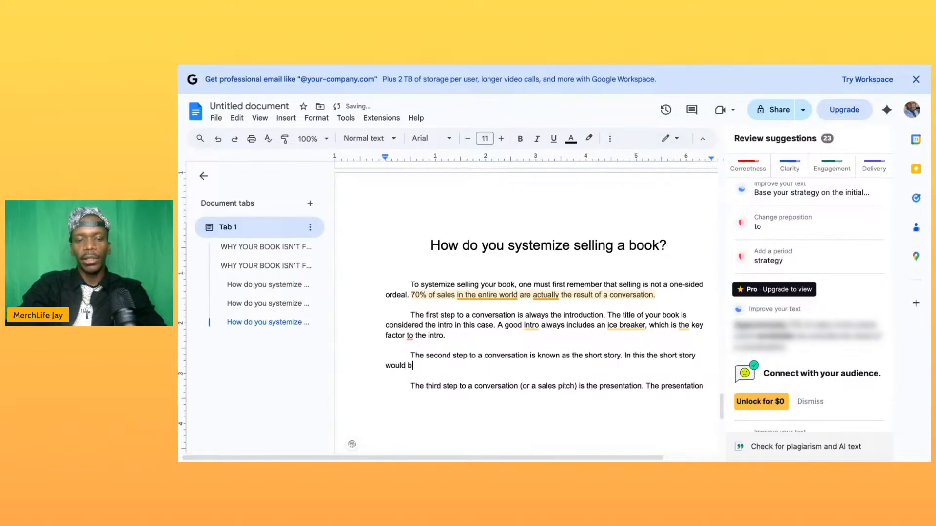
pyautogui.write('e considered')
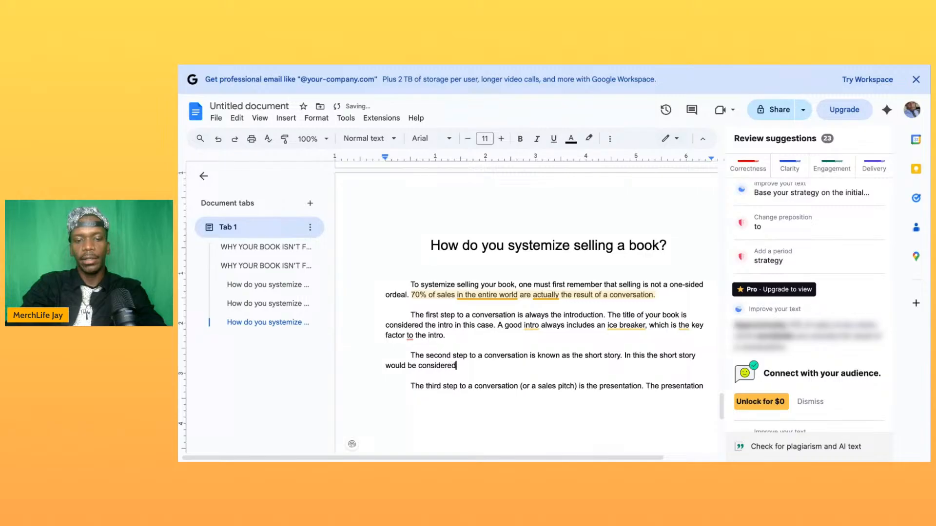
pyautogui.write(' the summary o')
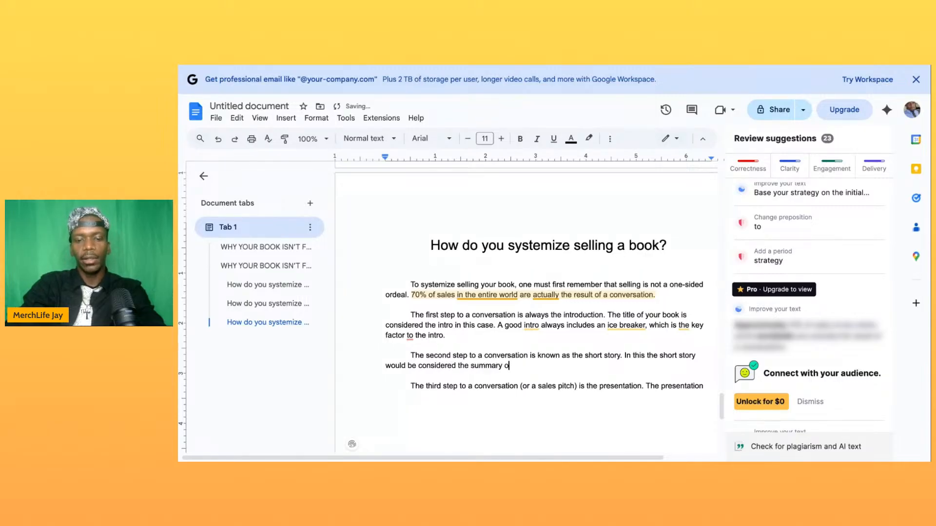
pyautogui.write('n the back og')
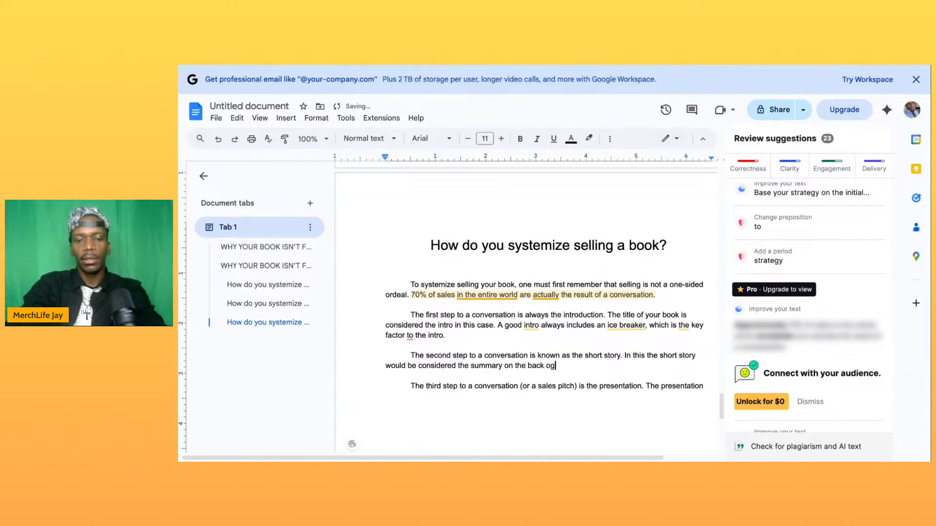
pyautogui.press('BackSpace')
pyautogui.write('f your book, o')
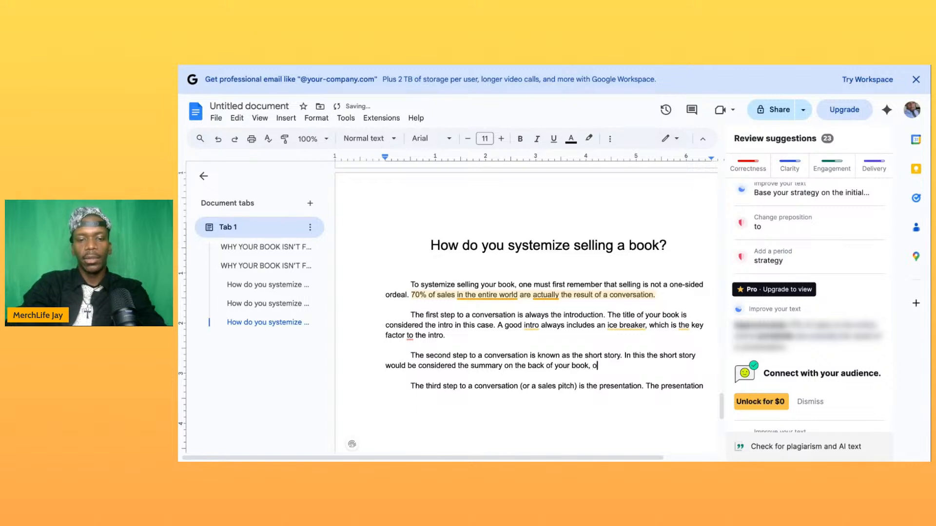
pyautogui.write('r the brief de')
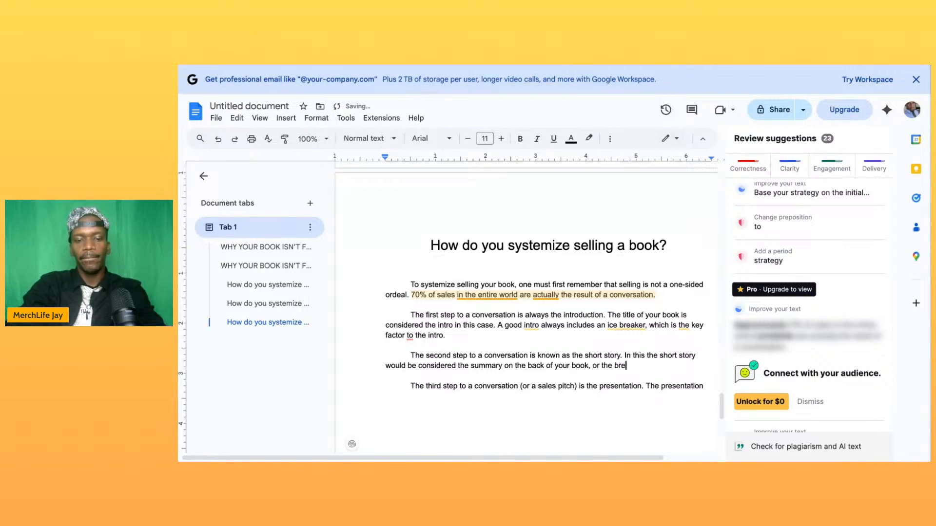
pyautogui.write('scrip')
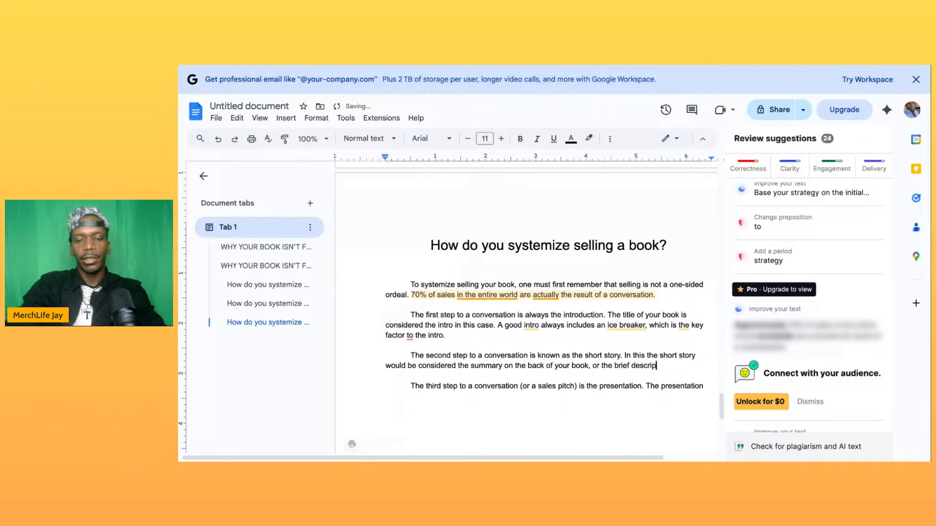
pyautogui.write('tion opf what ')
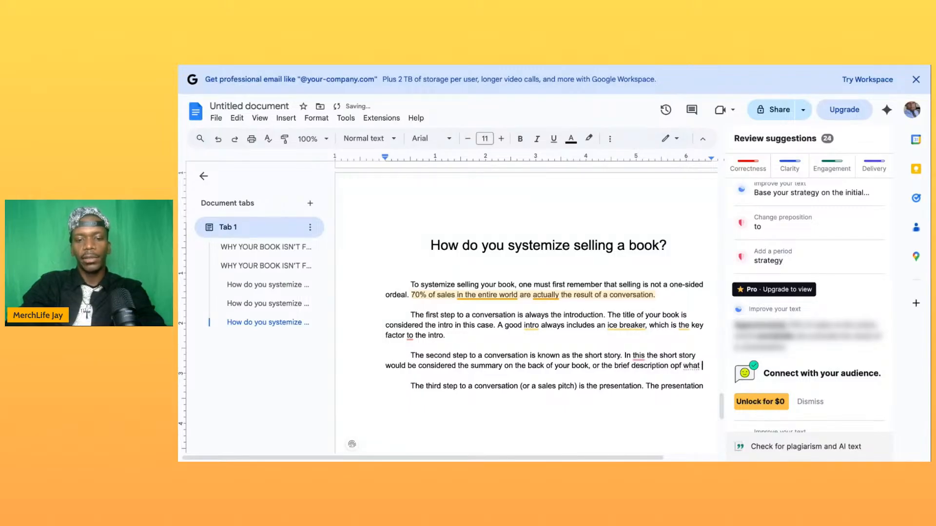
pyautogui.write('to')
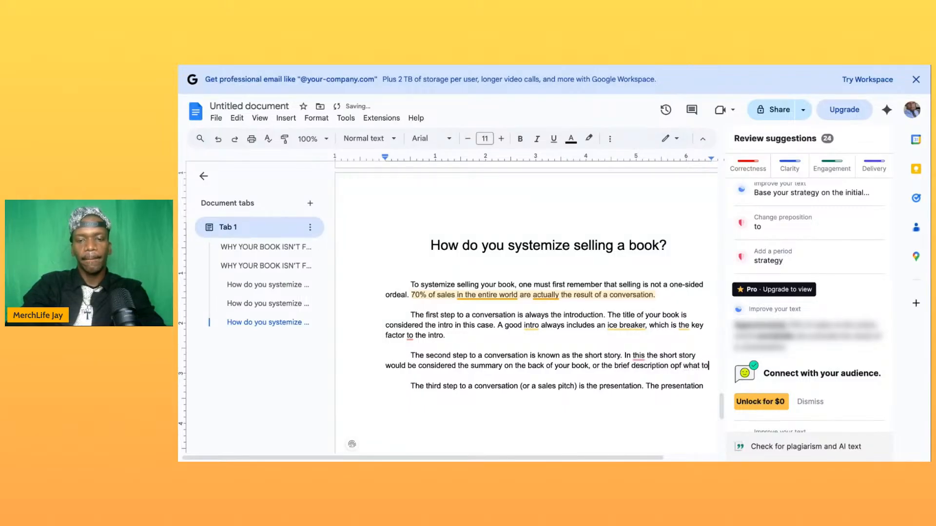
pyautogui.write(' expe')
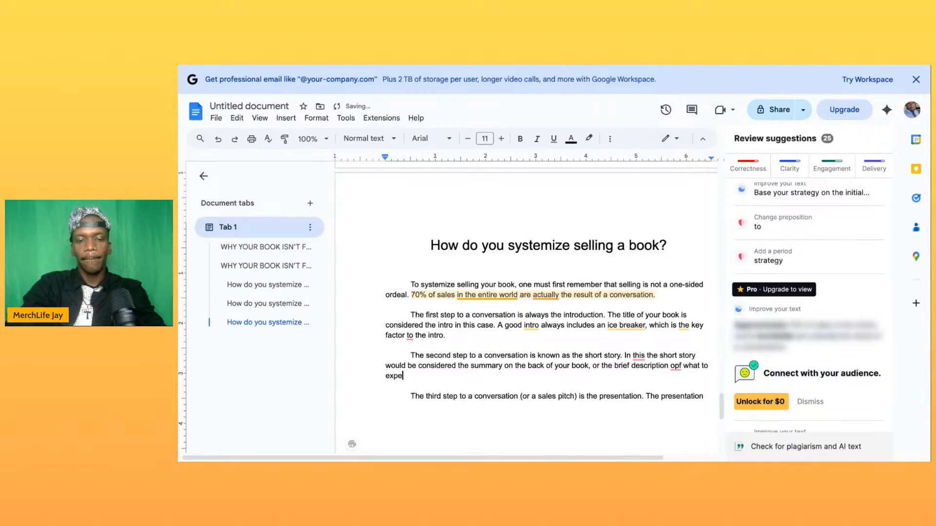
pyautogui.write('ct when re')
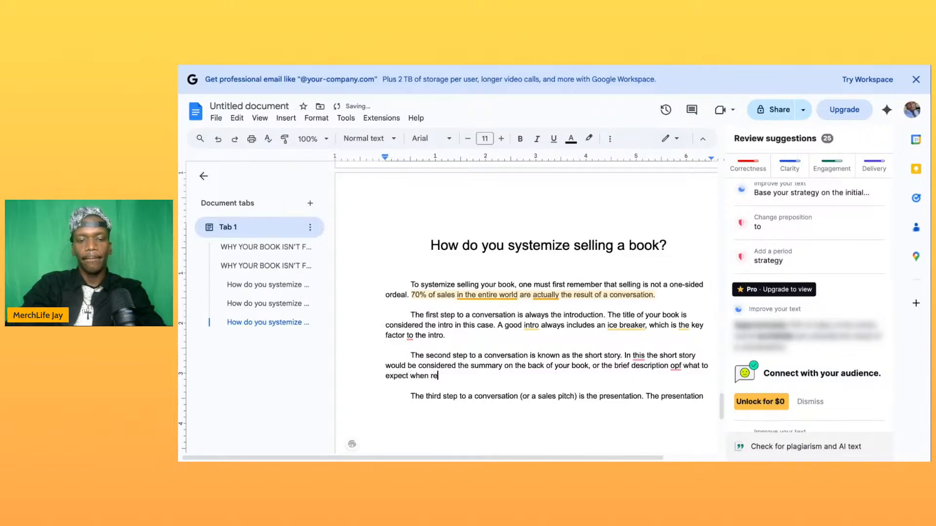
pyautogui.write('ading your')
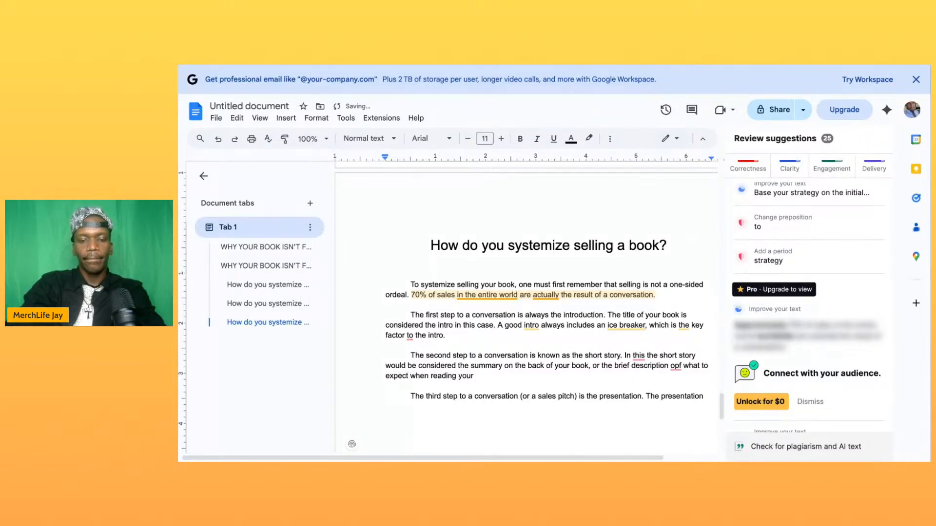
pyautogui.write(' book.')
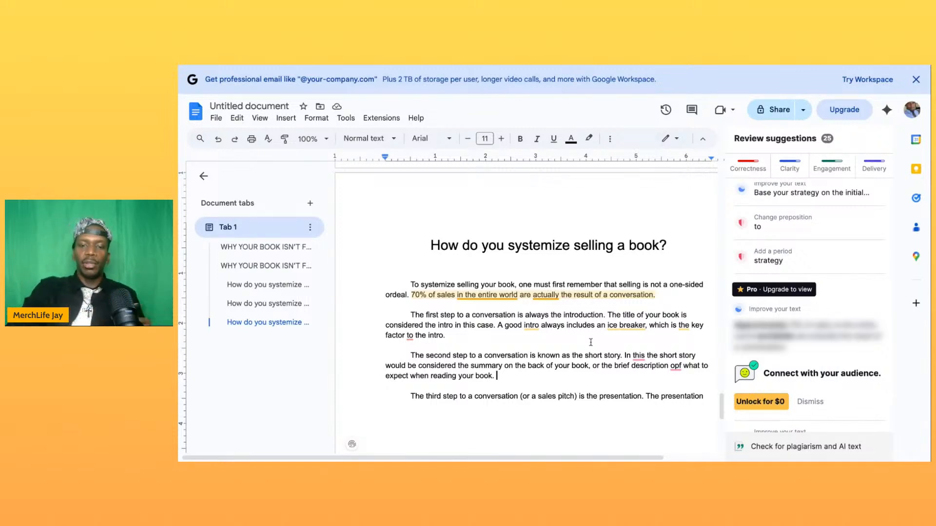
# - Finish the short story sentence with "the brief description of what to expect when reading your book.", correcting the typo "opf" to "of"
pyautogui.click(677, 365)
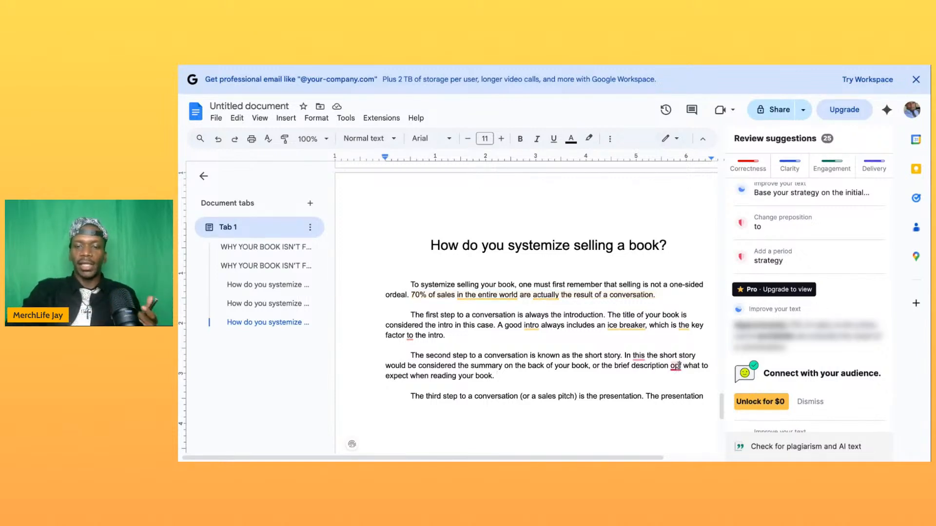
pyautogui.press('BackSpace')
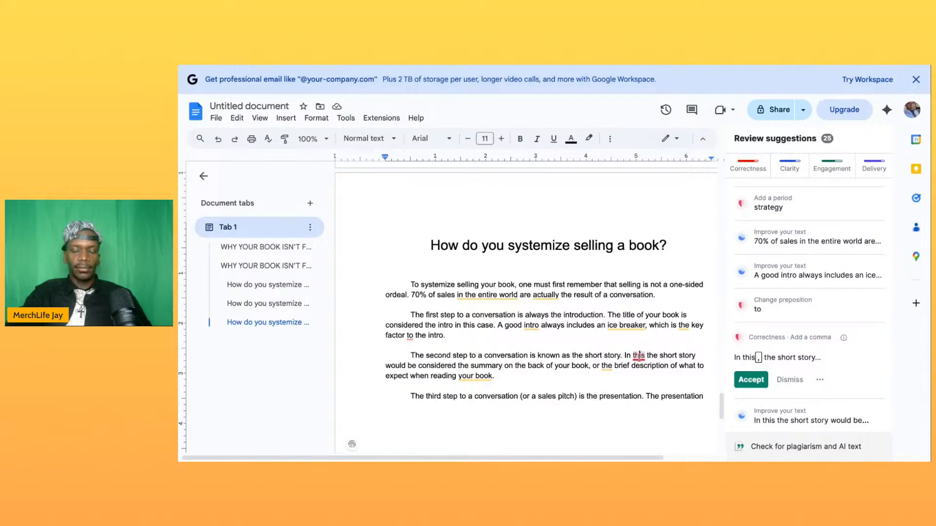
pyautogui.click(496, 383)
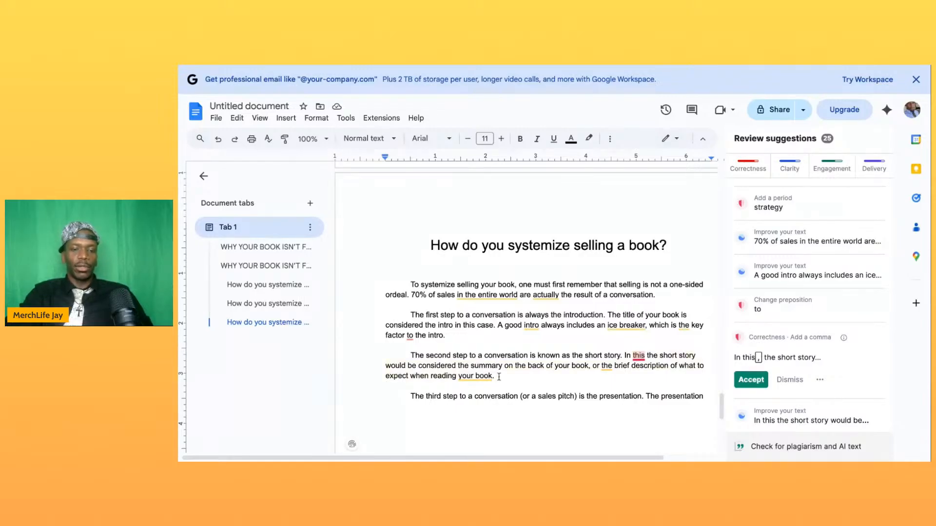
# - Continue the unfinished third-step paragraph about the presentation with the words "Must always include"
pyautogui.scroll(-3, 508, 388)
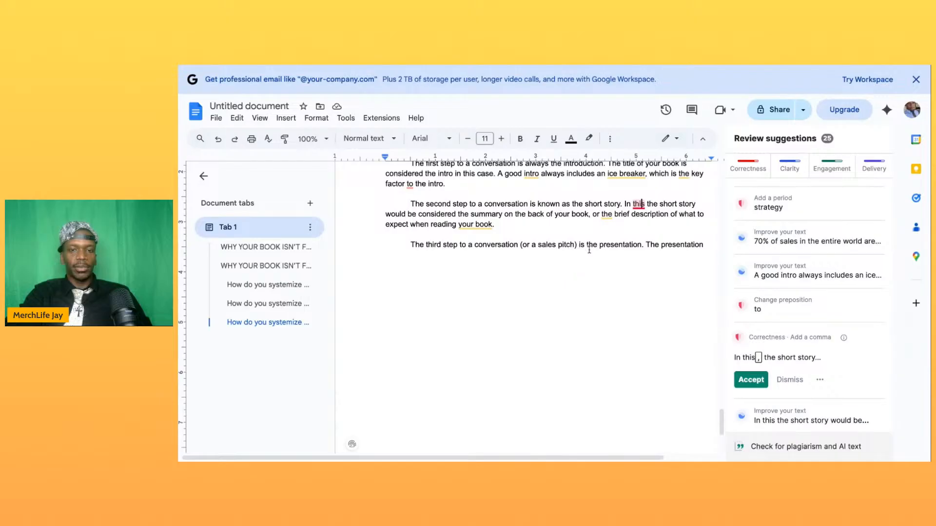
pyautogui.click(706, 246)
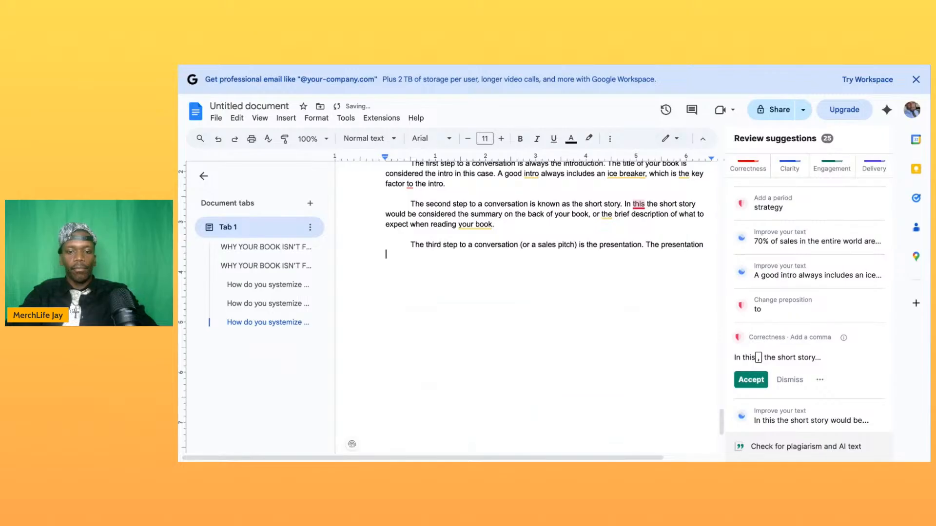
pyautogui.press('BackSpace')
pyautogui.press('BackSpace')
pyautogui.write('Must always include the')
pyautogui.press('BackSpace')
pyautogui.press('BackSpace')
pyautogui.press('BackSpace')
pyautogui.press('BackSpace')
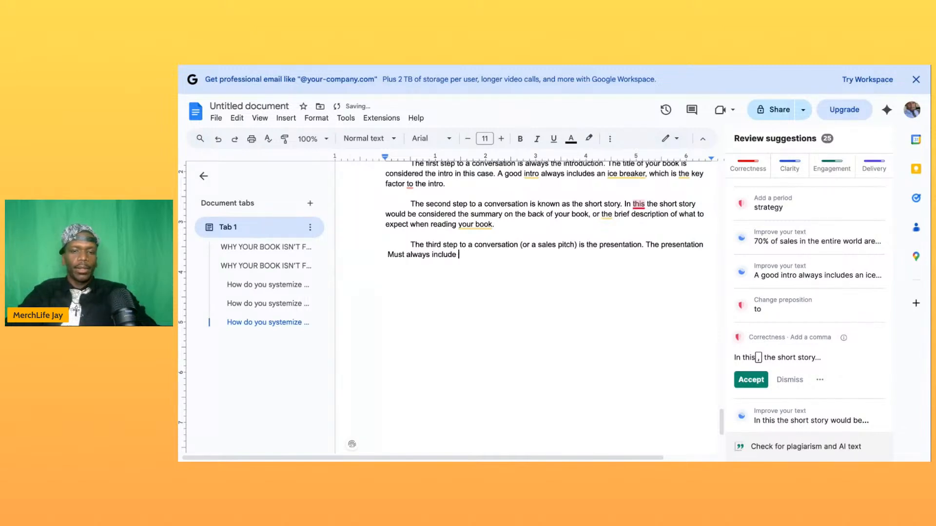
# - Change the capitalized "Must" in the third-step paragraph to lowercase "must"
pyautogui.click(396, 254)
pyautogui.press('BackSpace')
pyautogui.write('m')
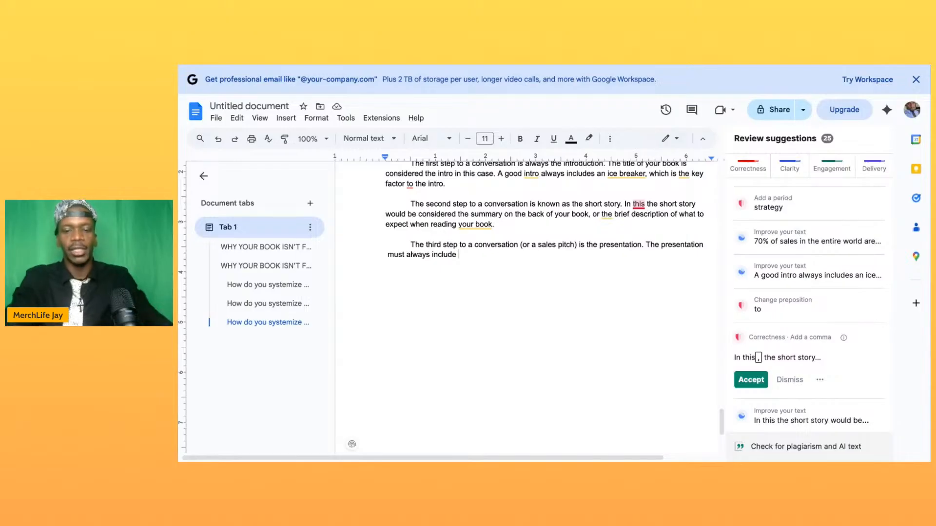
# - Complete the sentence about what the presentation must always include with "product possession."
pyautogui.write('presentation must always include product ')
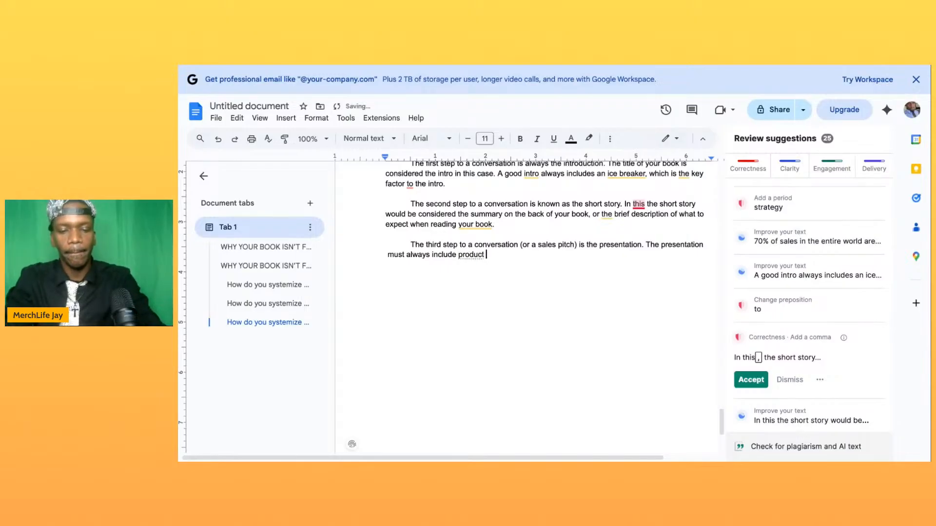
pyautogui.write('possession. ')
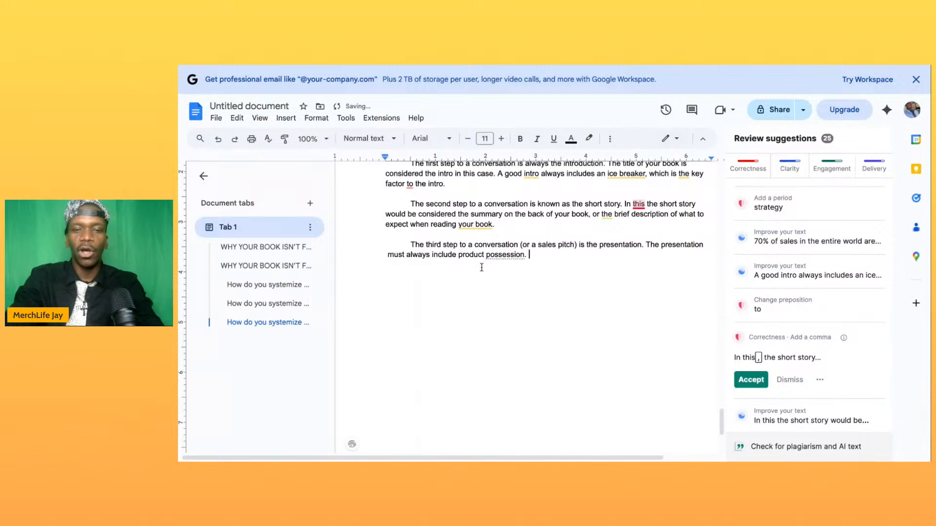
pyautogui.write('In')
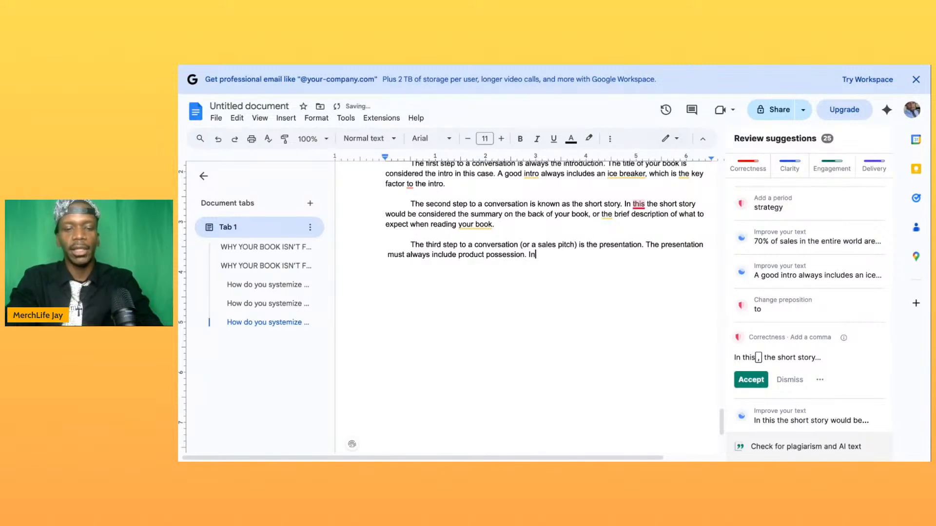
pyautogui.write(' the case o')
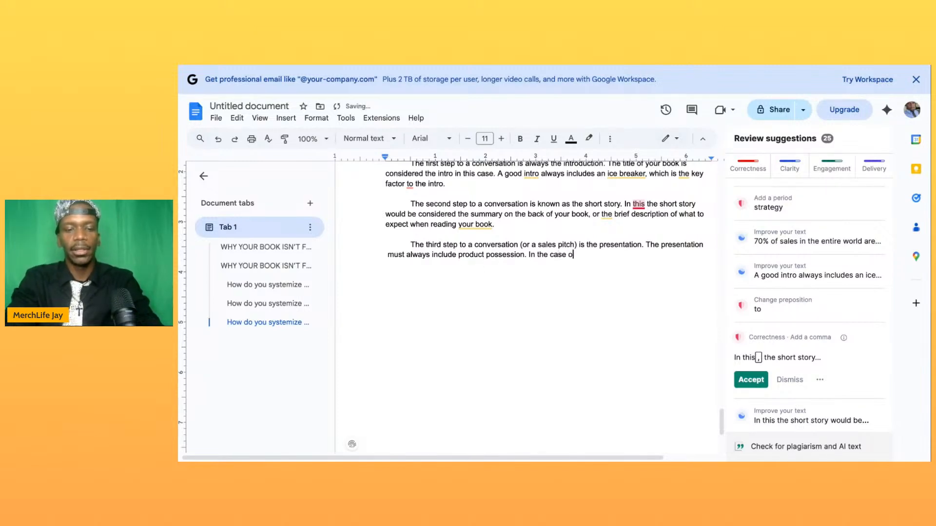
pyautogui.write('f a digit')
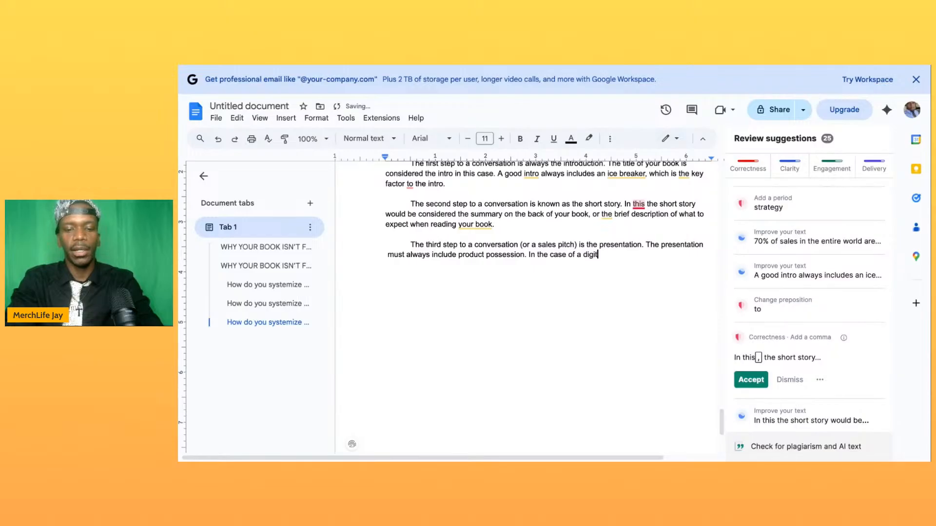
pyautogui.write('al product ')
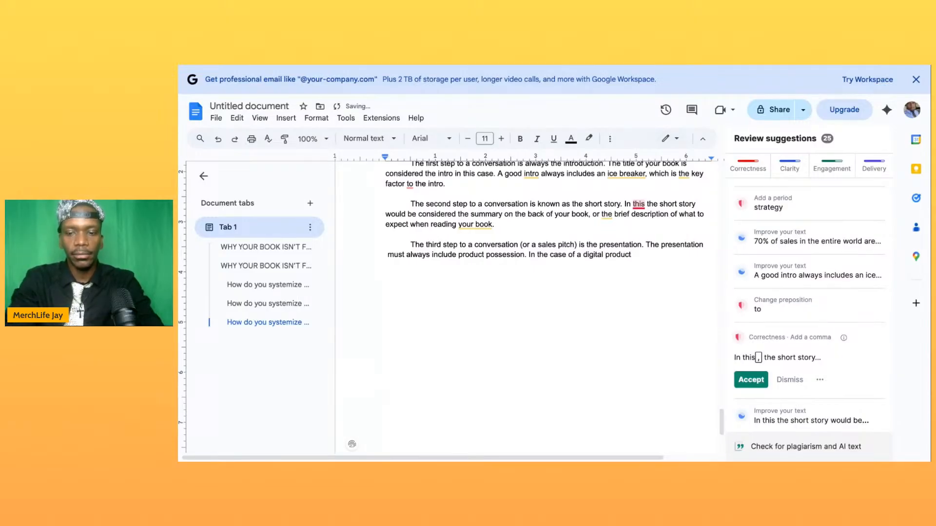
pyautogui.write('(lik')
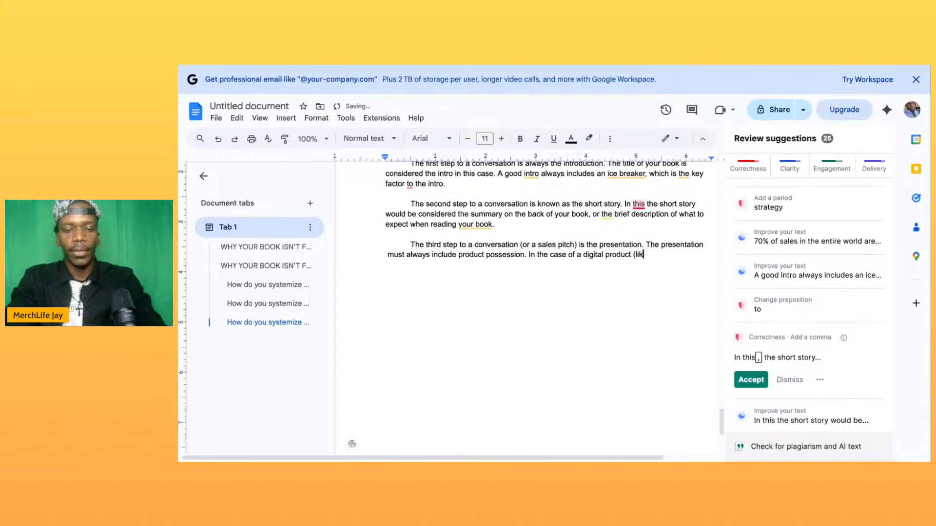
pyautogui.write('e an eb')
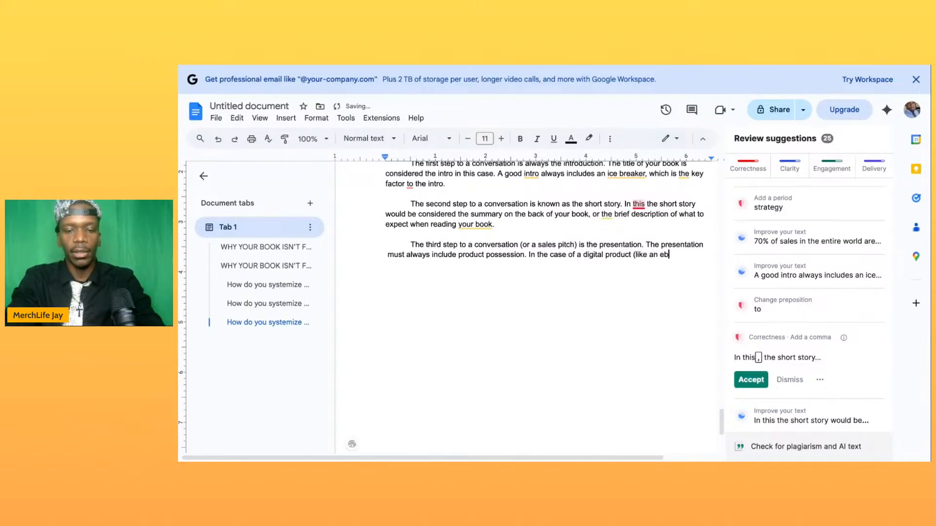
pyautogui.write('ook) ')
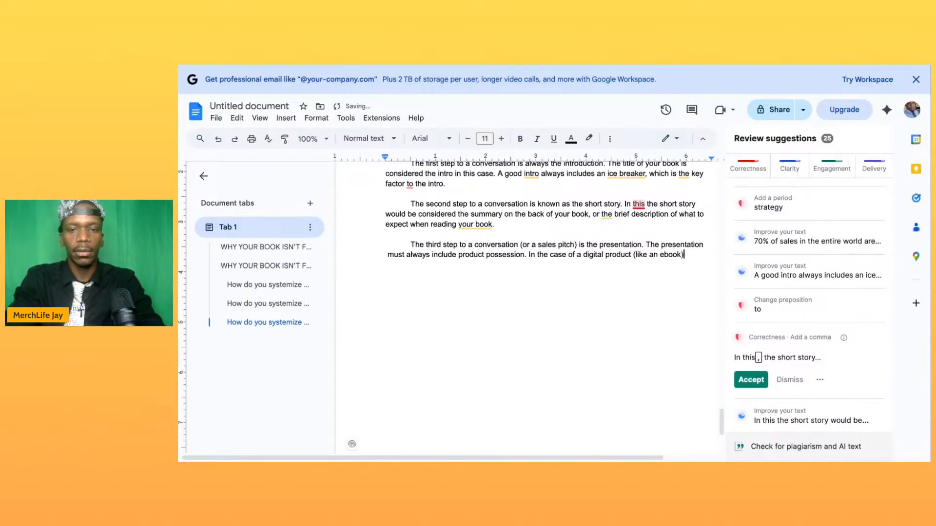
pyautogui.write('you ')
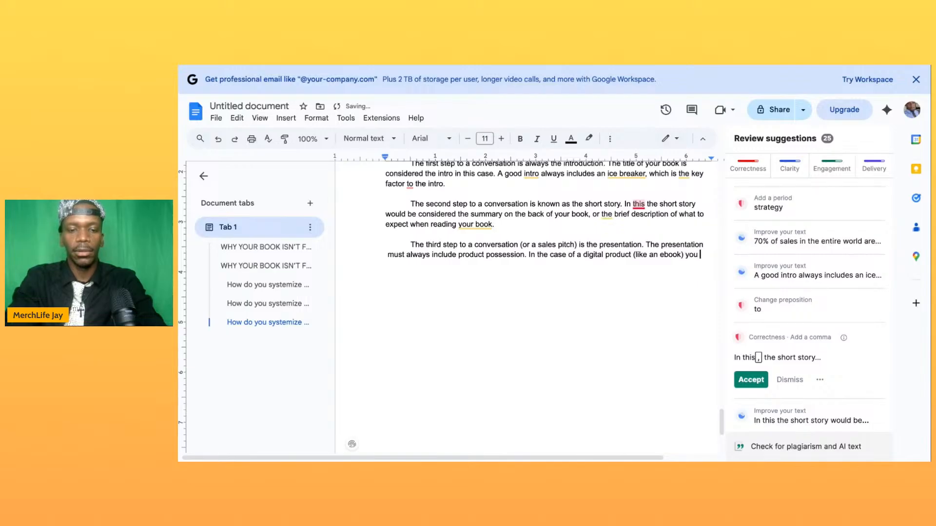
pyautogui.write('must conti')
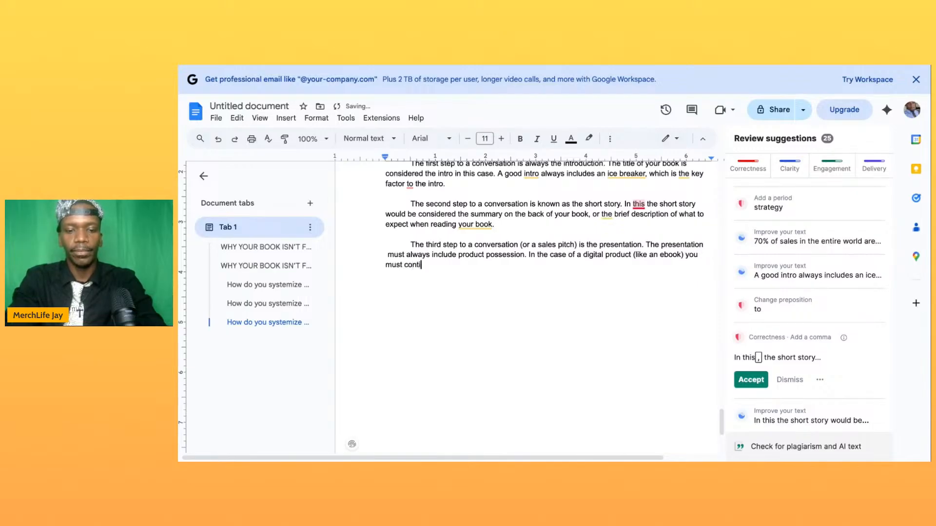
pyautogui.write('nue to ')
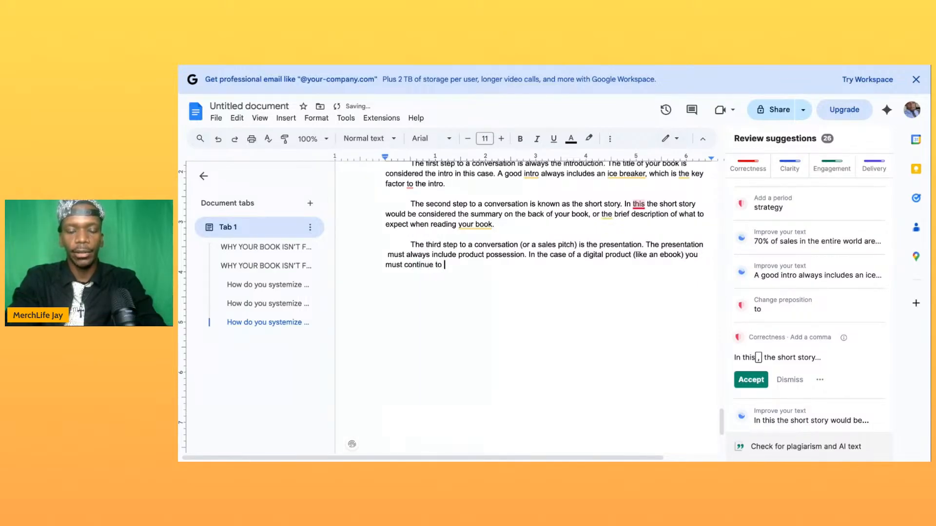
pyautogui.write('nurture you')
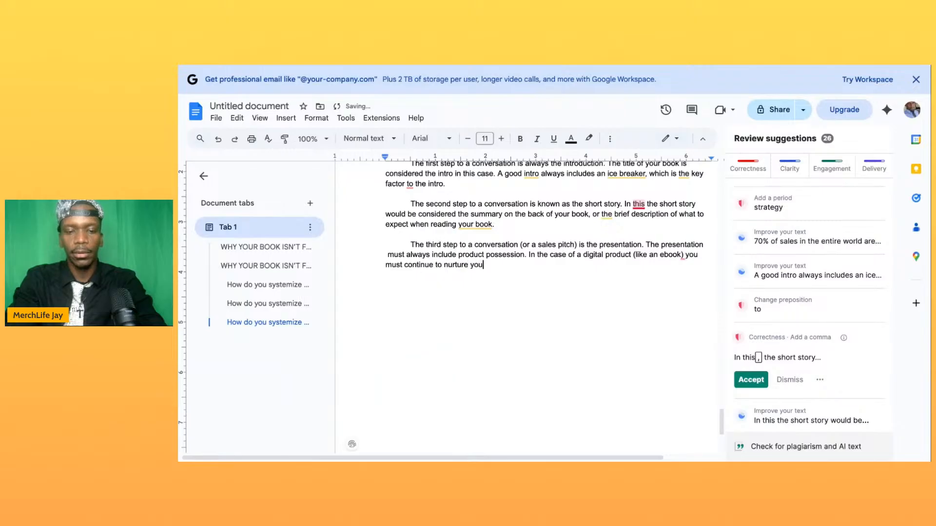
pyautogui.write('r leads ')
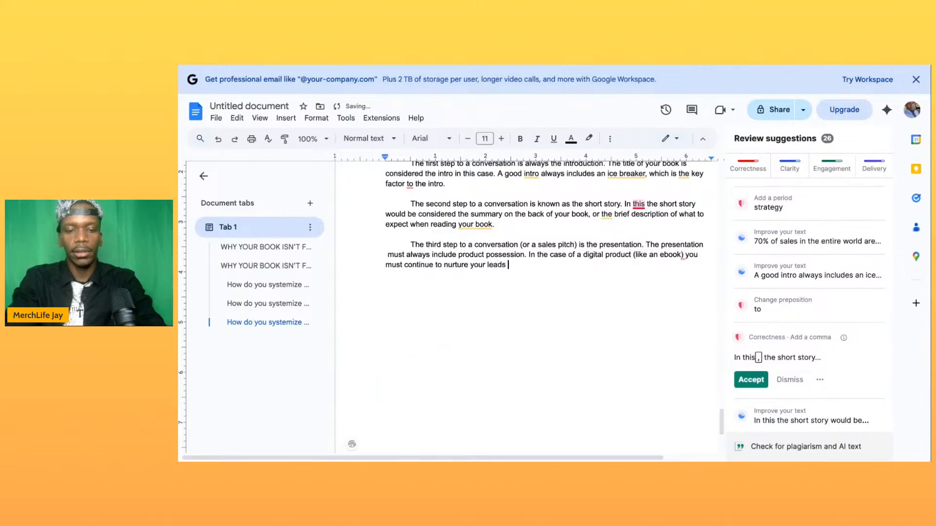
pyautogui.write('until they')
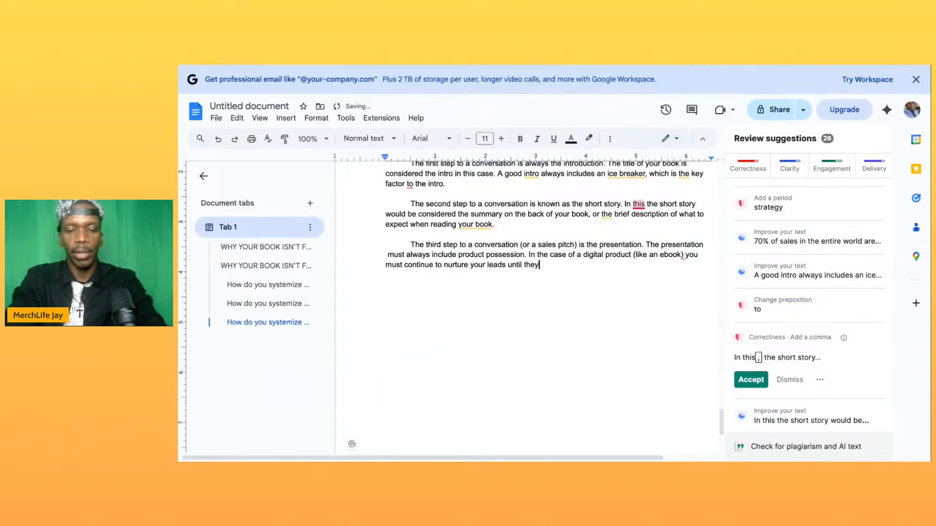
pyautogui.write(' either bu')
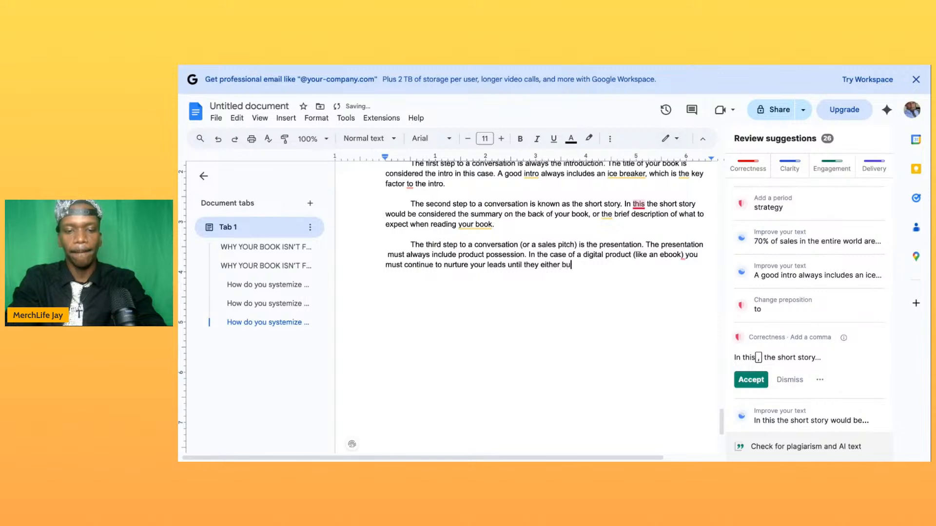
pyautogui.write('y or they fly.')
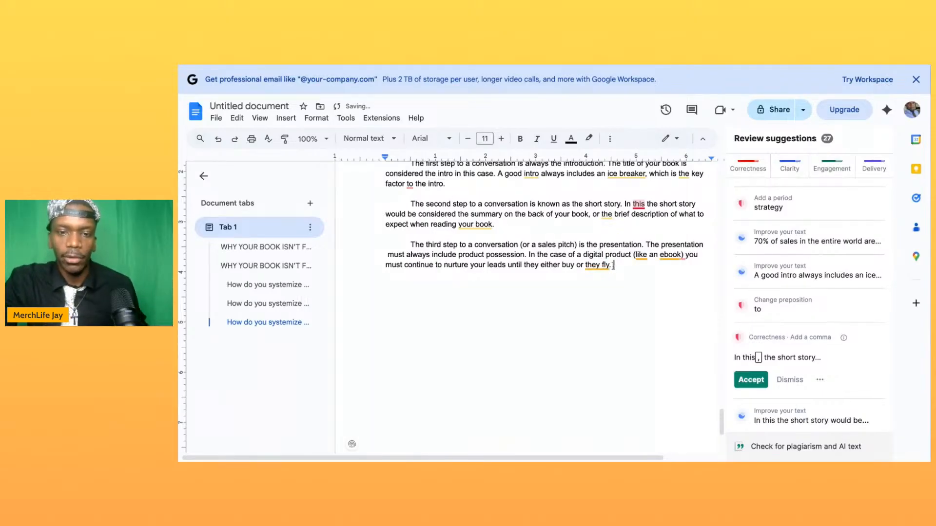
# - Start a new indented paragraph below the third step with the words "The fourth step in"
pyautogui.press('Return')
pyautogui.press('Return')
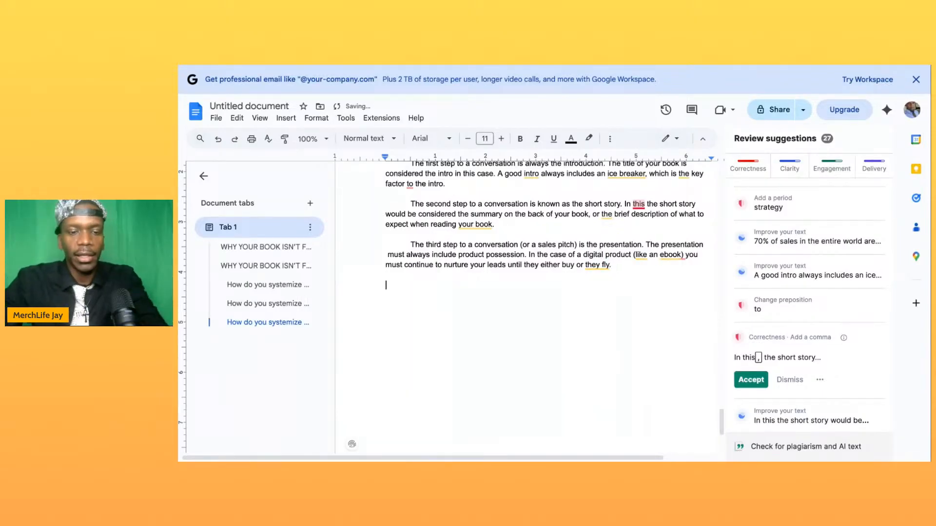
pyautogui.press('Tab')
pyautogui.write('Th')
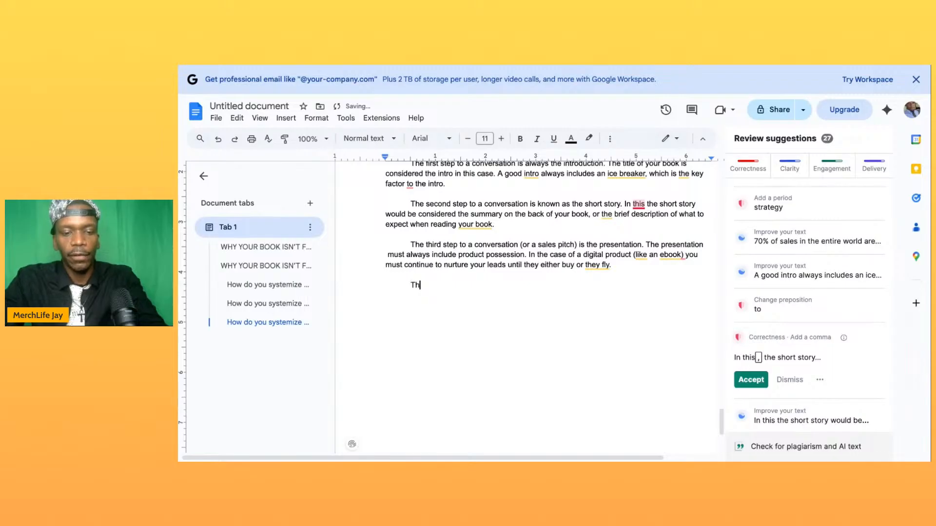
pyautogui.write('e fourth st')
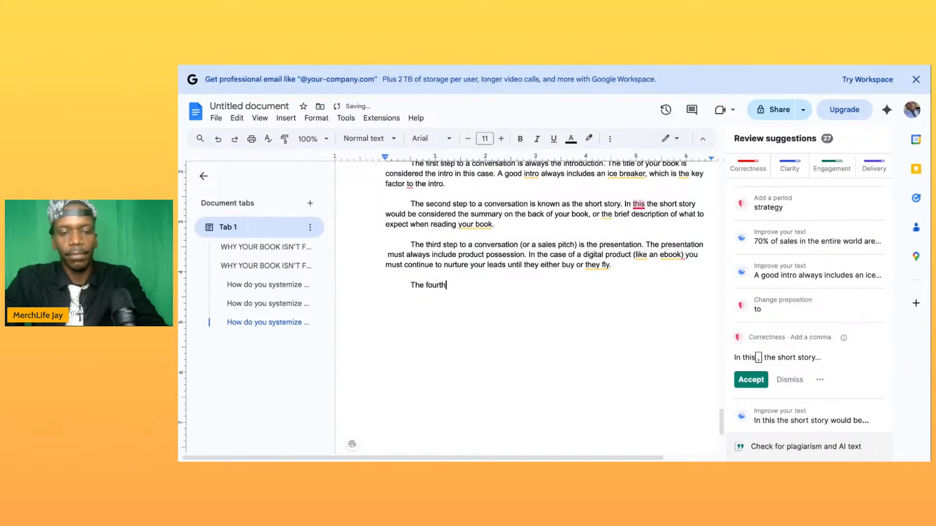
pyautogui.press('BackSpace')
pyautogui.press('BackSpace')
pyautogui.press('BackSpace')
pyautogui.write('step in')
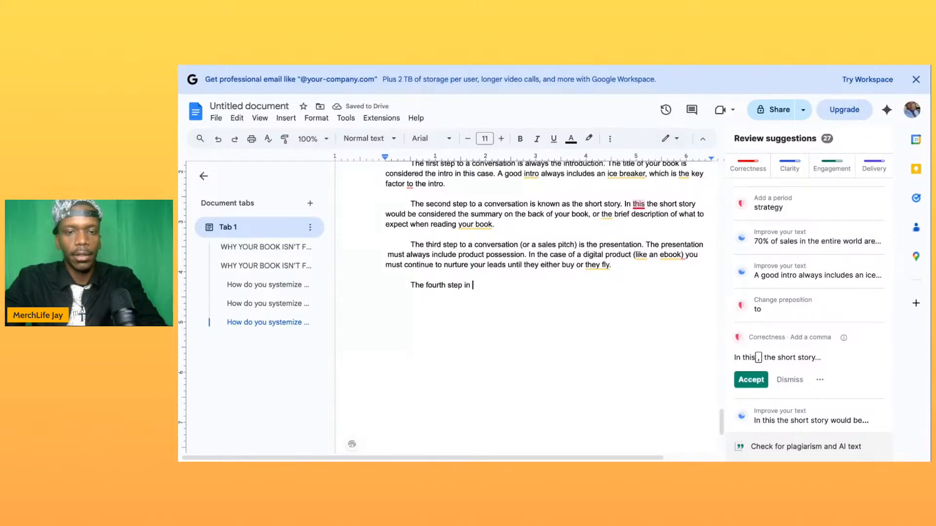
pyautogui.write(' in ')
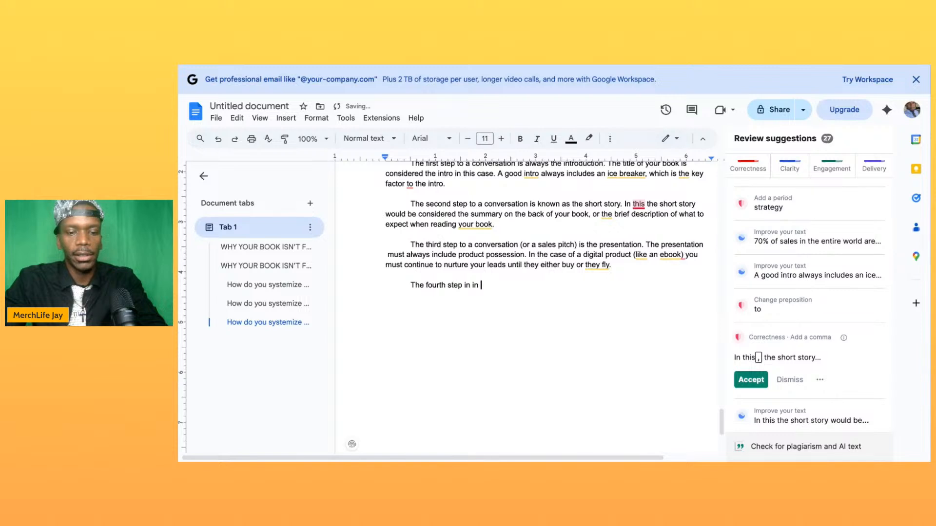
pyautogui.write('sytematically selling your book is to close')
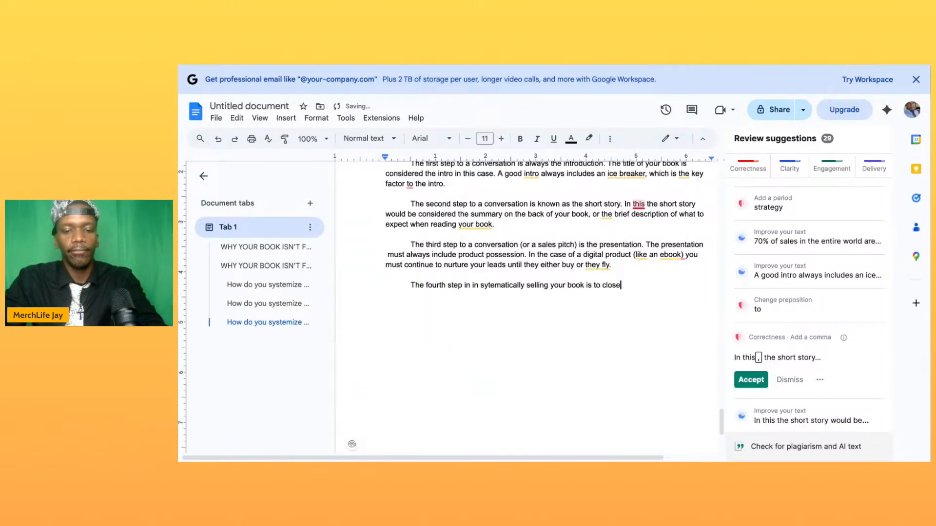
pyautogui.write('. ')
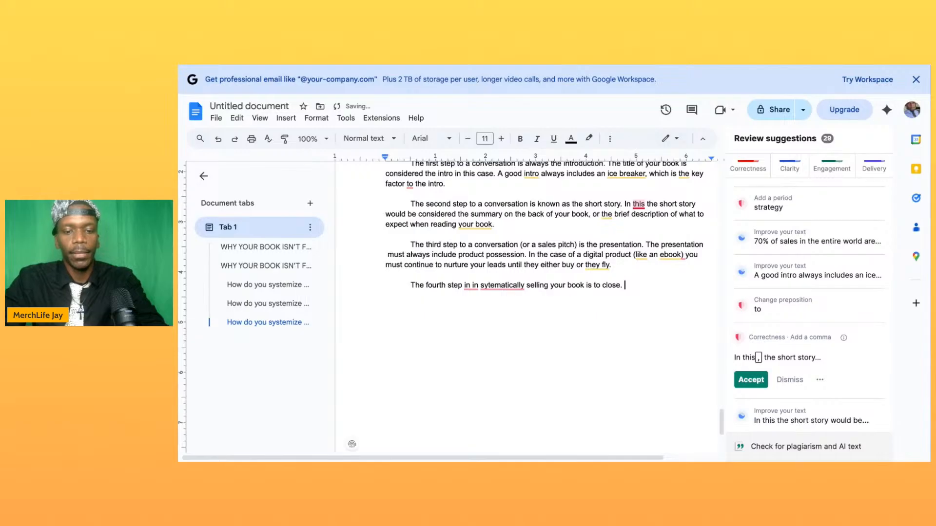
pyautogui.write('The close ')
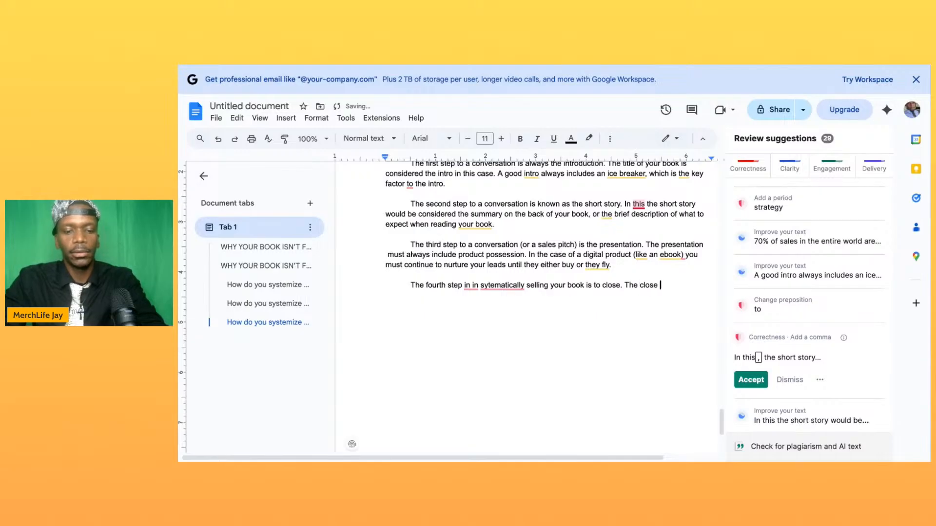
pyautogui.write('is how yo')
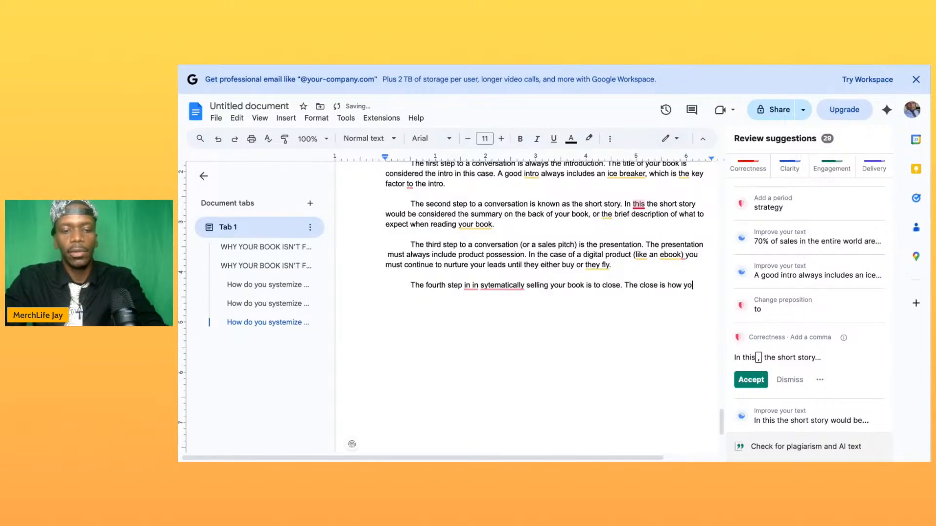
pyautogui.write('u combat ')
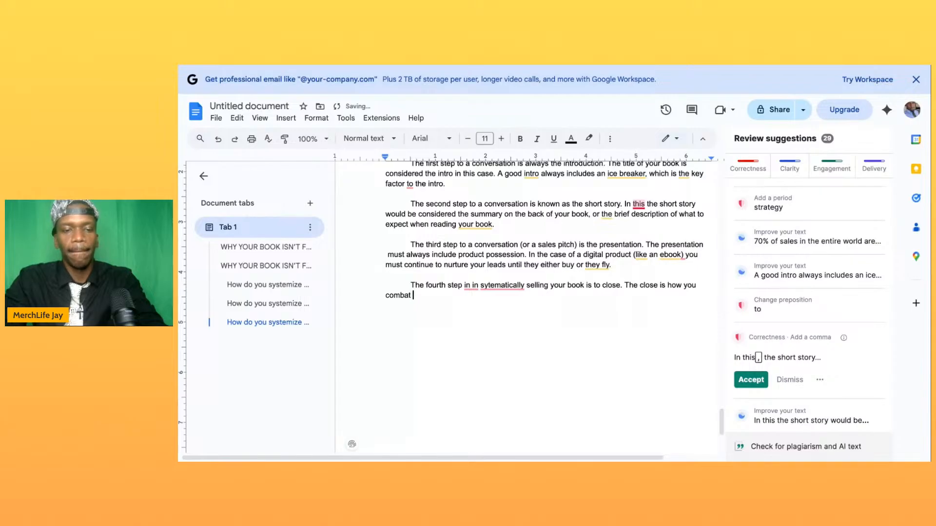
pyautogui.write('reje')
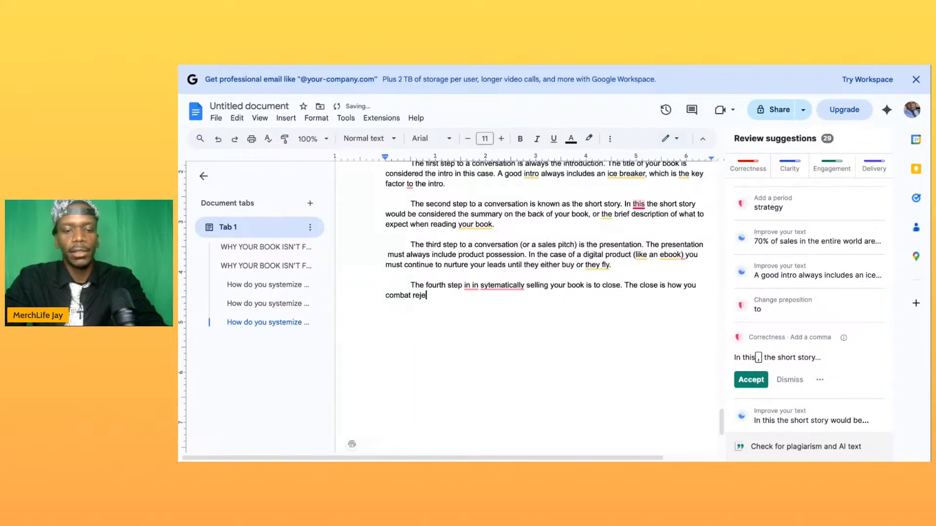
pyautogui.write('ctions, and')
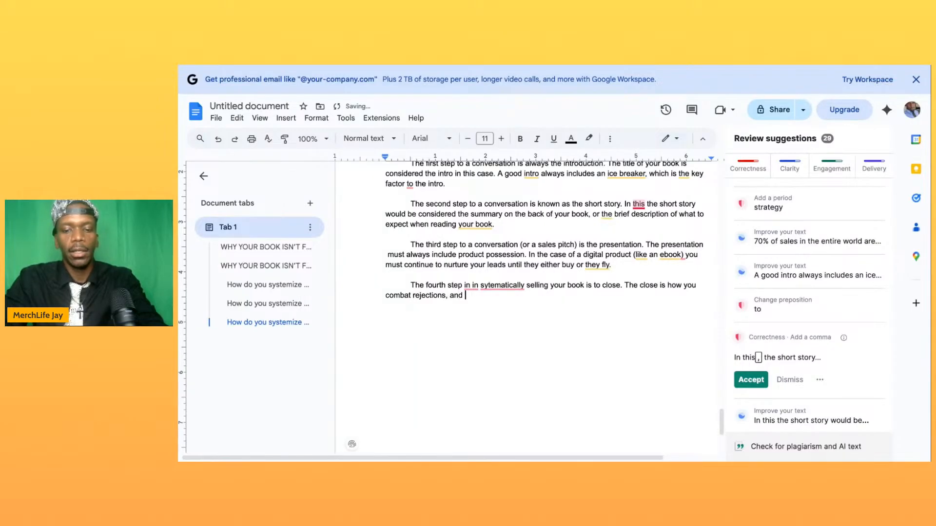
# - End the fourth-step sentence with a period and add "The close is how you combat rejections, and/or rebuttal a no."
pyautogui.press('BackSpace')
pyautogui.write('/or ')
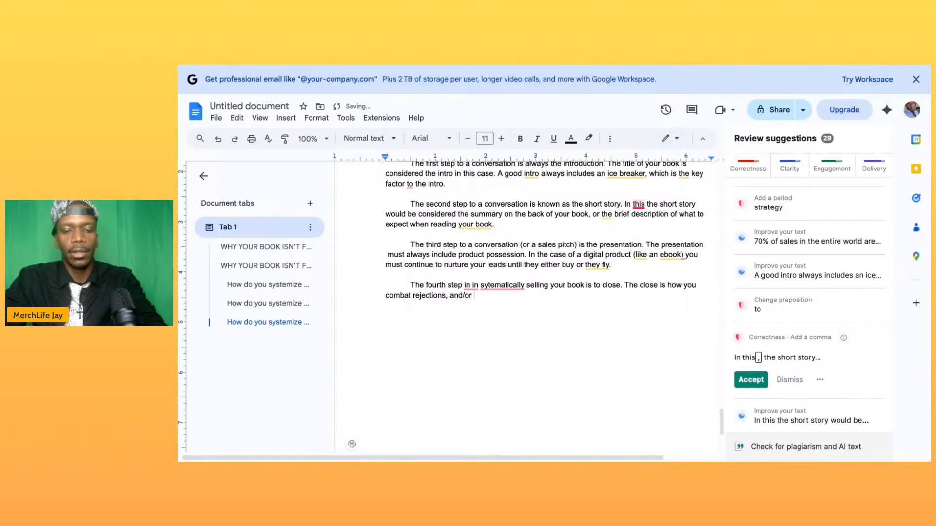
pyautogui.write('rebuttal ')
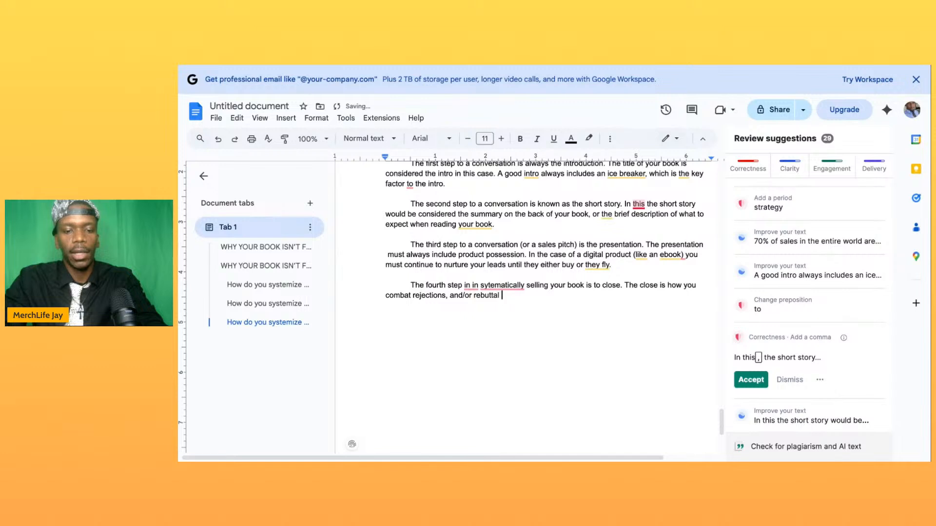
pyautogui.write('a no.')
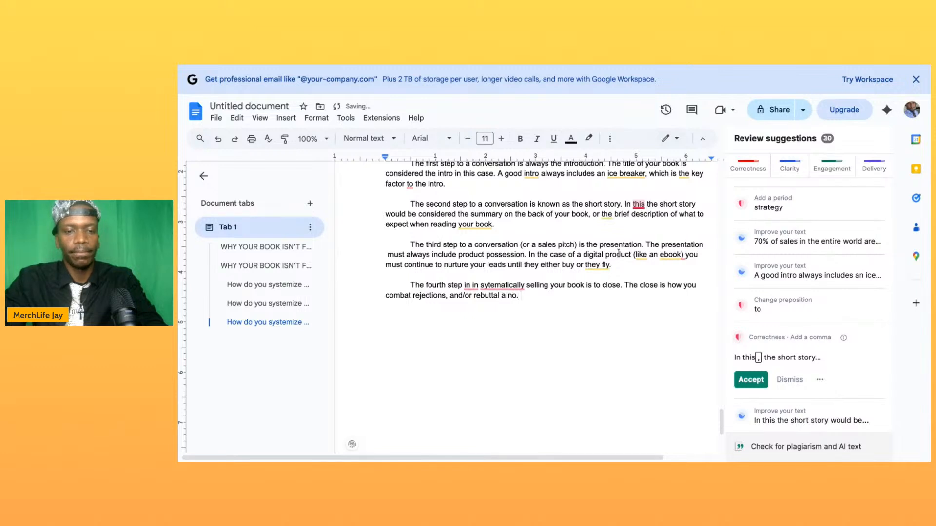
# - Change "rejections" to "a rejection" in the sentence about the close, keeping the comma after it
pyautogui.click(411, 296)
pyautogui.write('a')
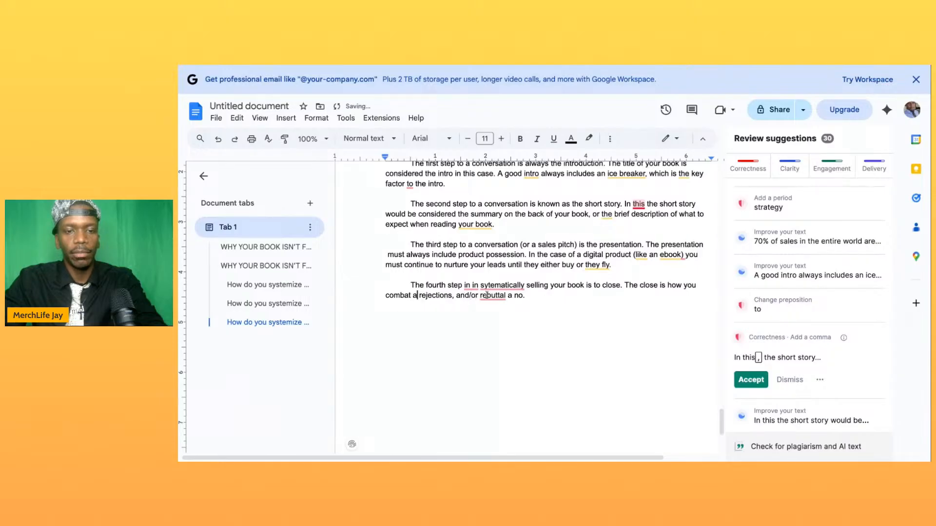
pyautogui.click(451, 295)
pyautogui.press('BackSpace')
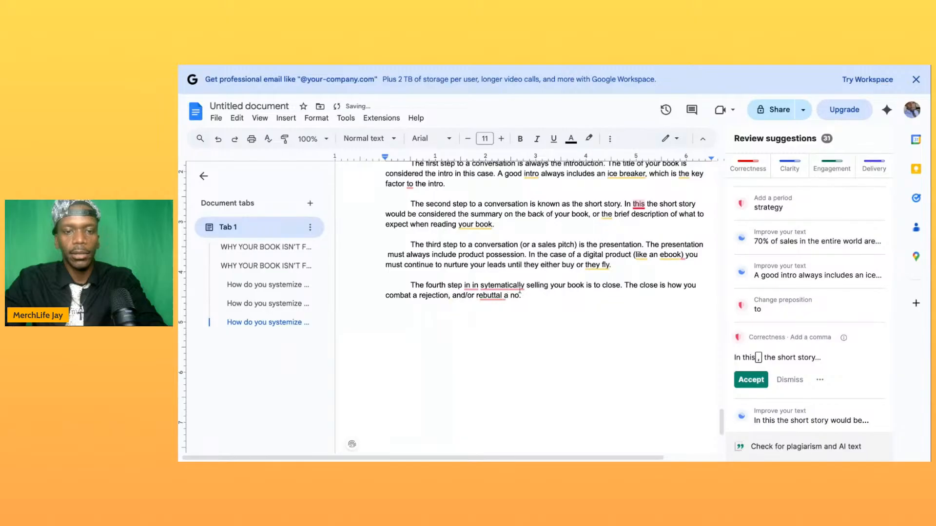
pyautogui.write(',')
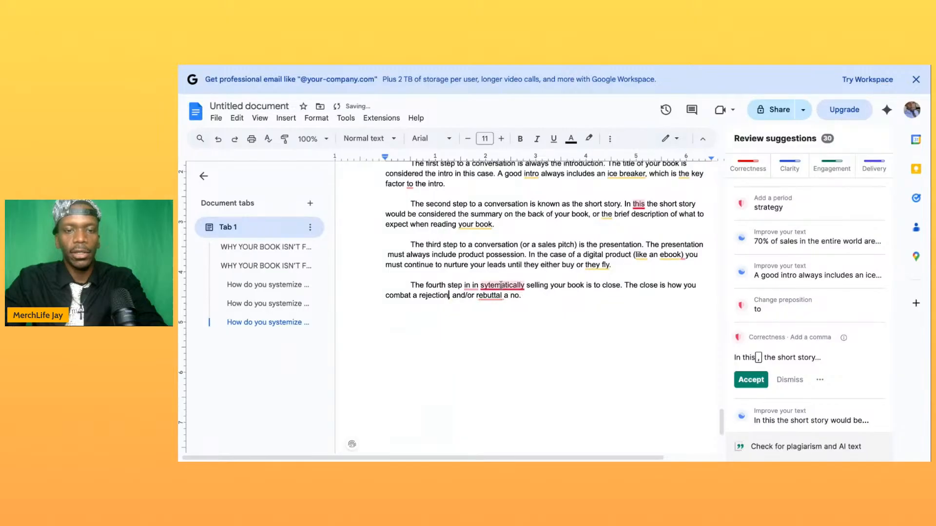
# - Correct the misspelled "sytematically" to "systematically" in the fourth-step paragraph and return to the paragraph's end
pyautogui.click(489, 285)
pyautogui.write('s')
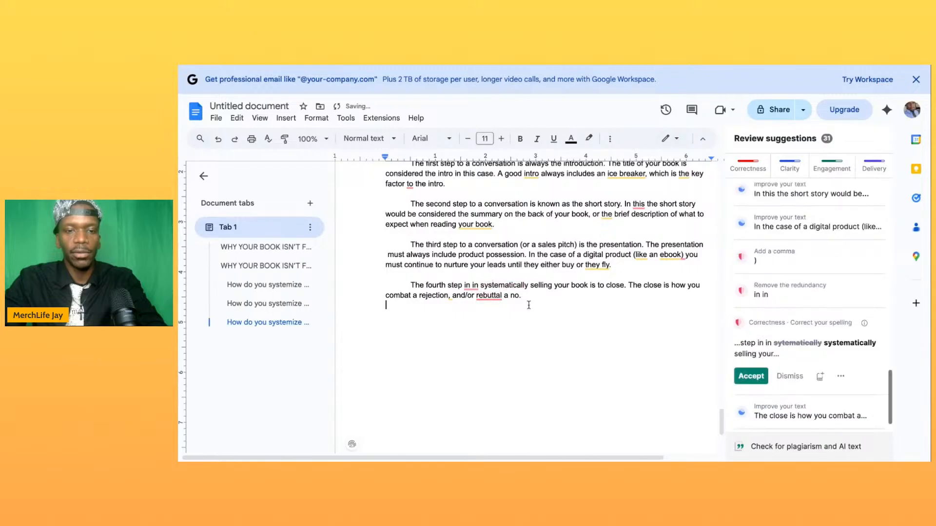
pyautogui.click(527, 294)
pyautogui.press('Return')
pyautogui.press('BackSpace')
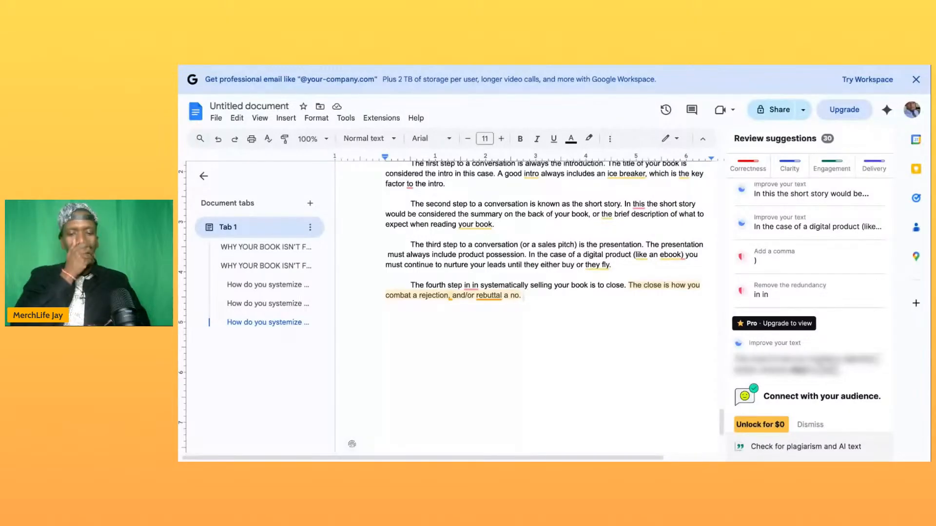
# - Add "Agree with their no, so they don't feel unvalidsted," at the end of the fourth-step paragraph
pyautogui.write('Agreee')
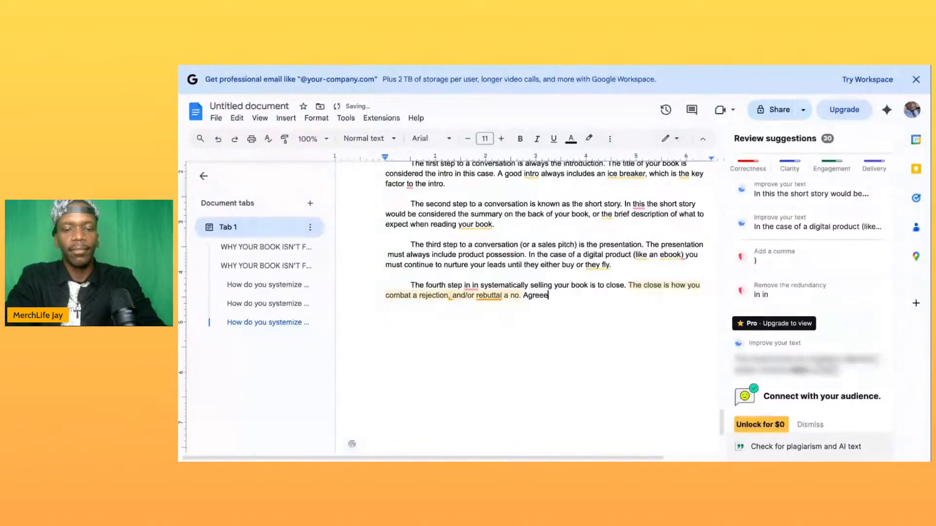
pyautogui.press('BackSpace')
pyautogui.write('with their no, ')
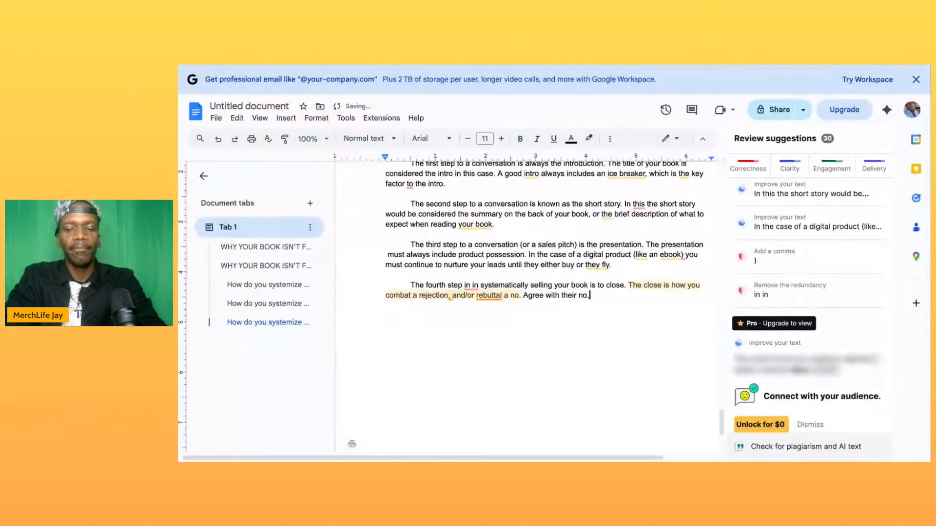
pyautogui.write('to')
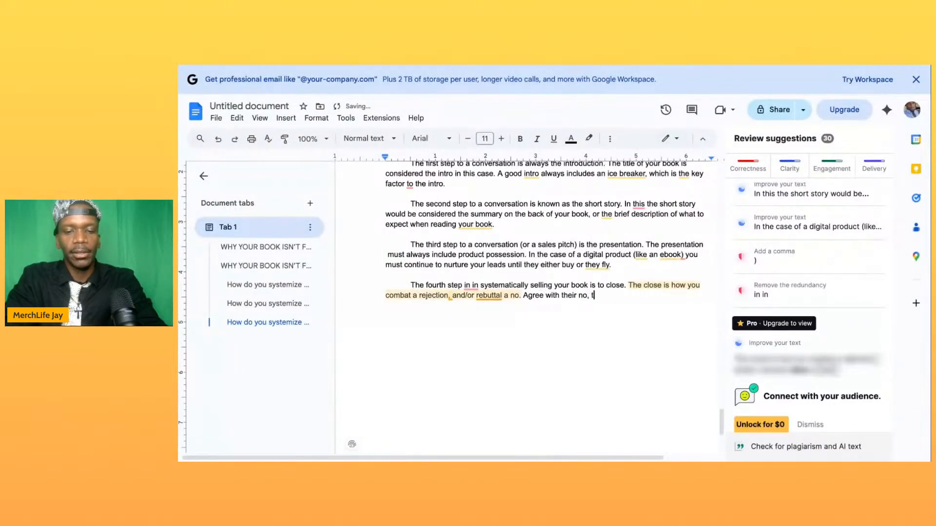
pyautogui.press('BackSpace')
pyautogui.press('BackSpace')
pyautogui.write("so they don't ")
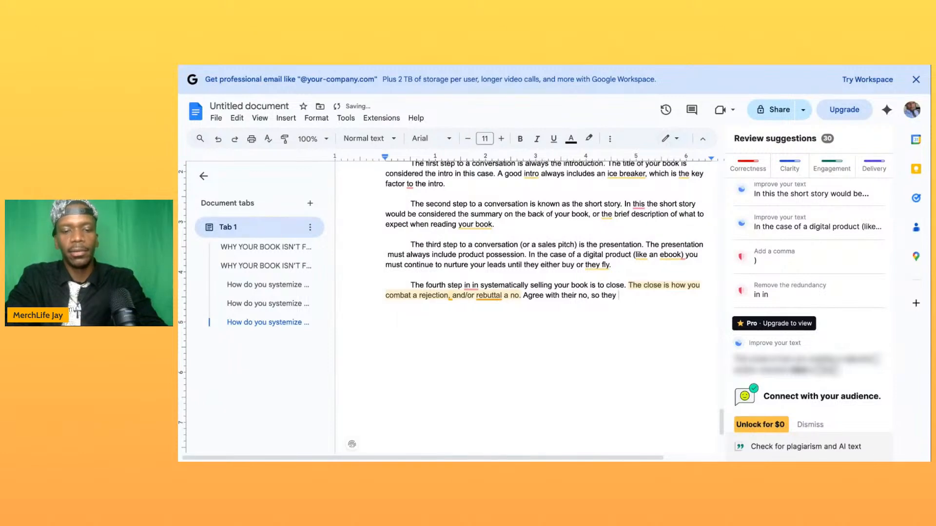
pyautogui.write('feel u')
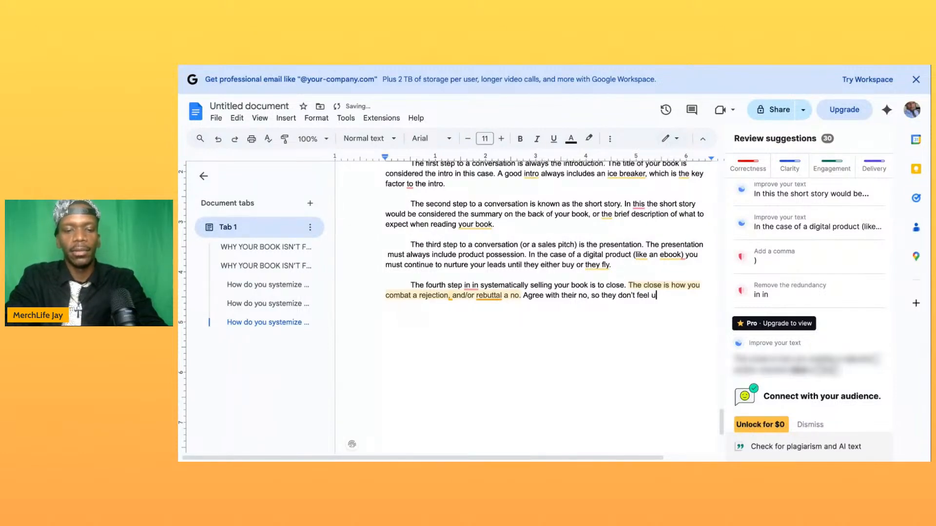
pyautogui.write('nva')
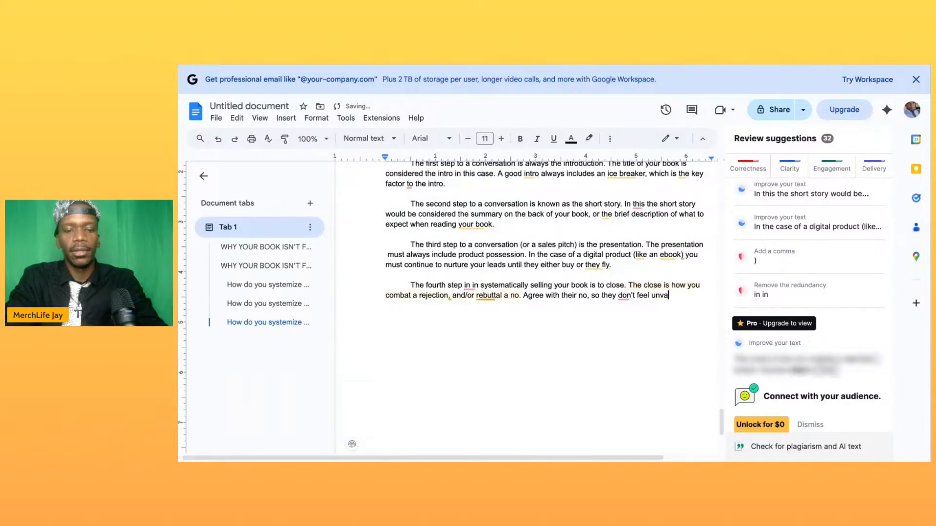
pyautogui.write('lidsted, ')
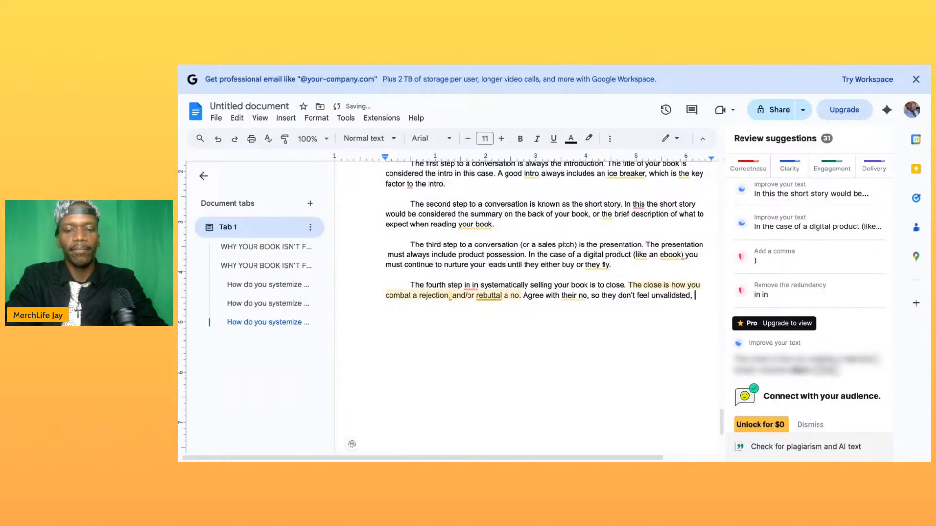
pyautogui.write('but then e')
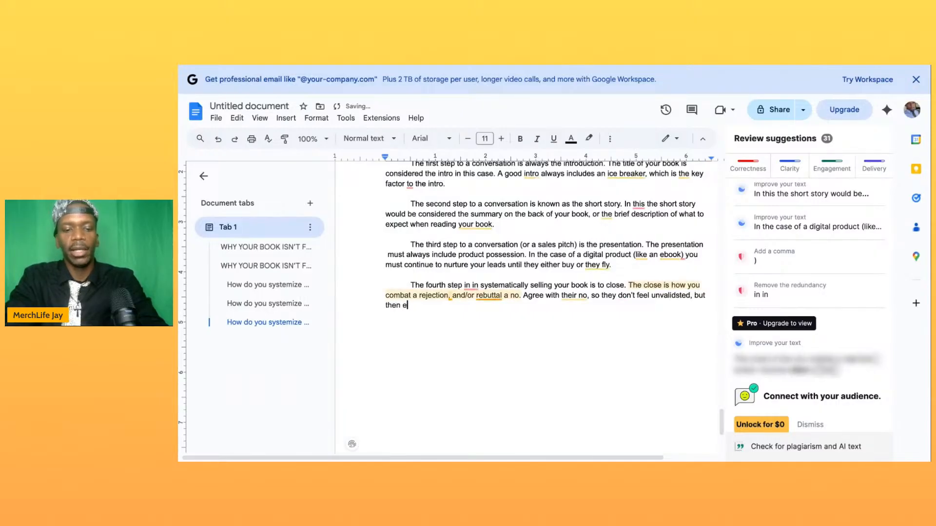
pyautogui.write('xplkain why ')
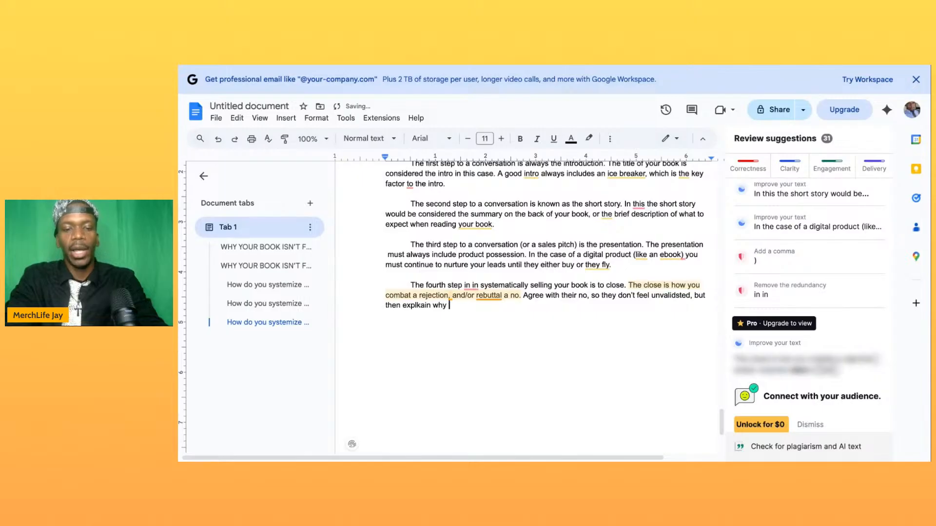
pyautogui.write("it doesn'")
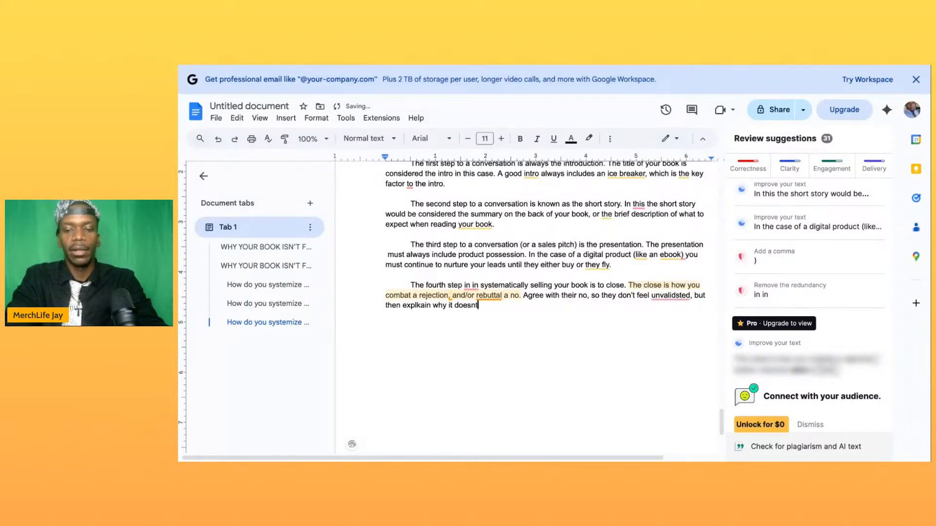
pyautogui.write('t and ')
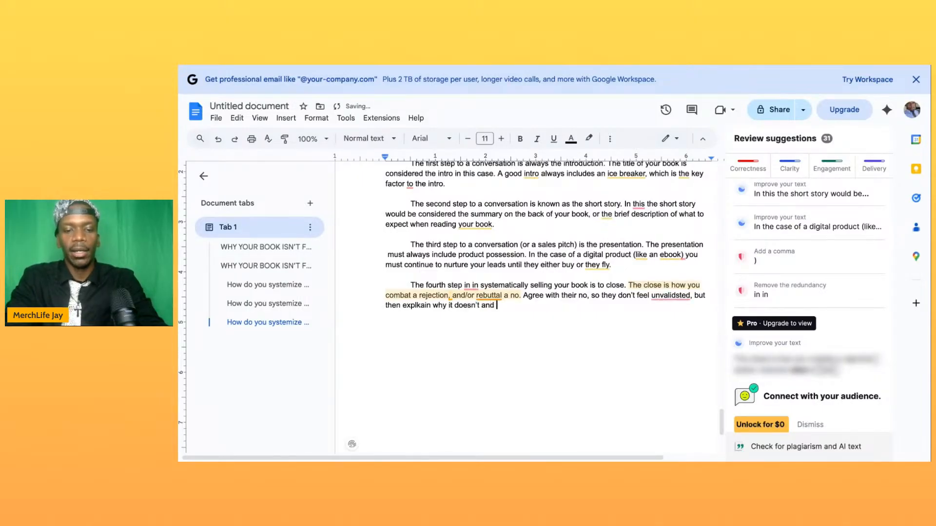
pyautogui.write('wh')
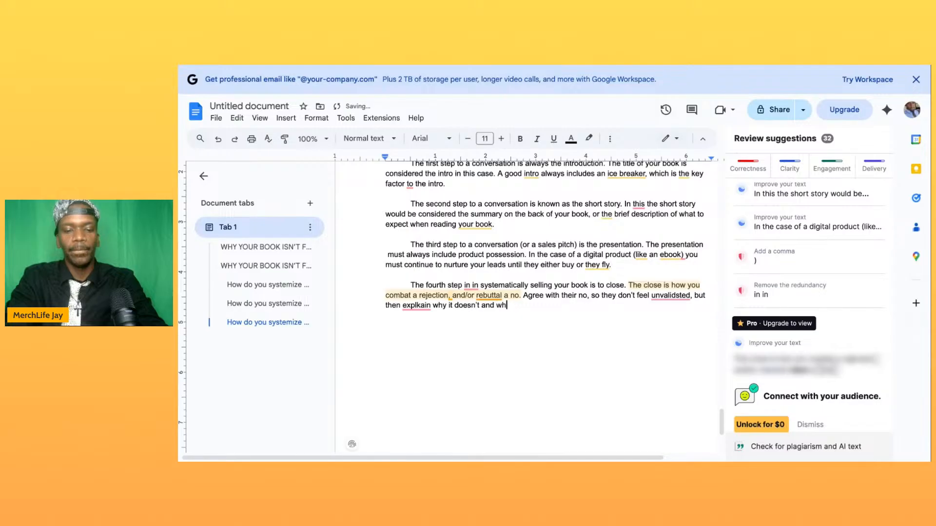
pyautogui.write('at you will')
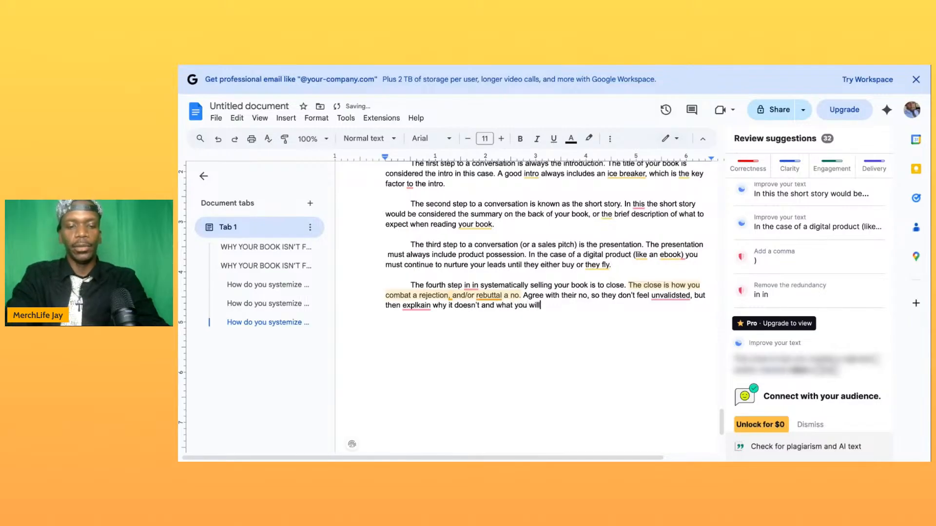
pyautogui.write(' do for them t')
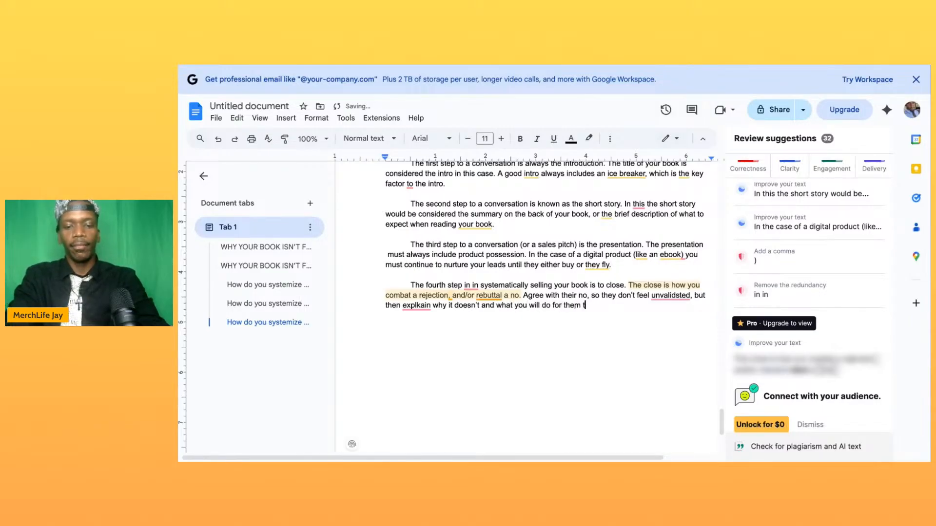
pyautogui.write('o buy y')
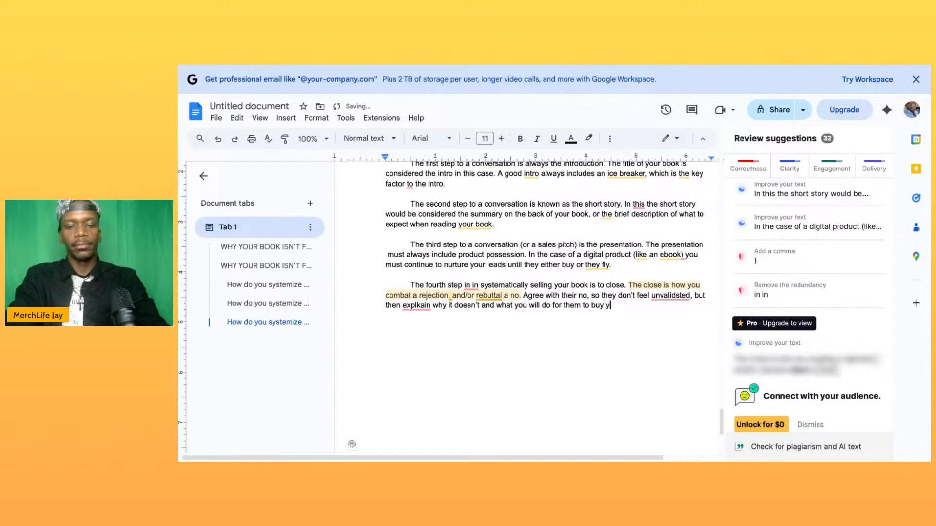
pyautogui.write('our book an')
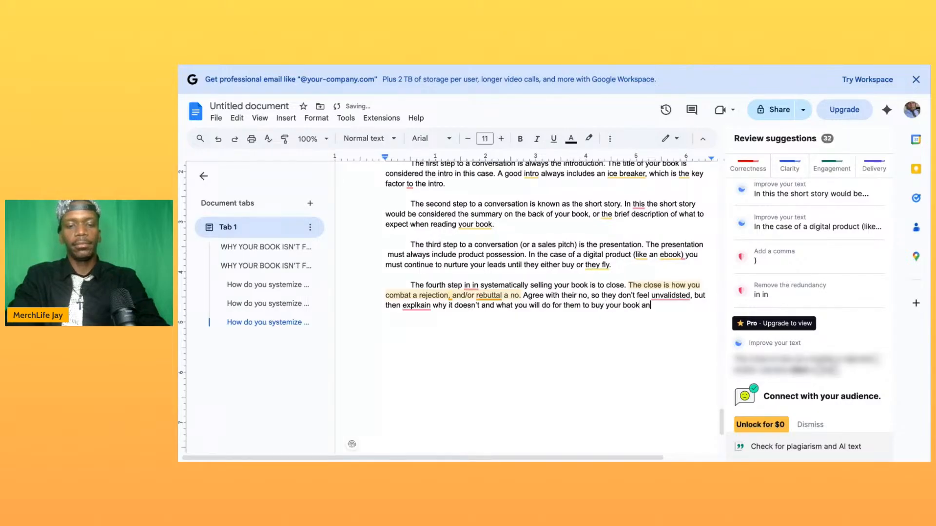
pyautogui.write('yway.')
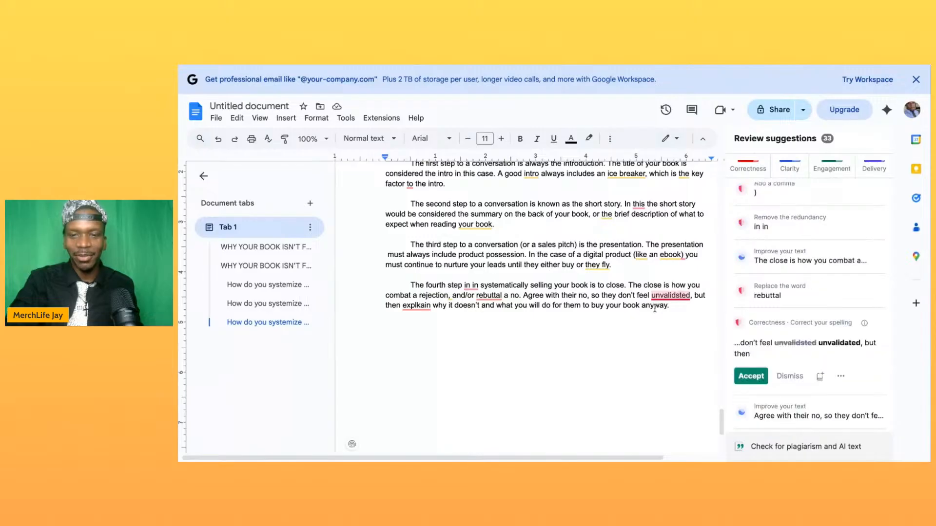
# - In the sentence about agreeing with their no, insert "that" after "so" and correct "unvalidsted" to "unvalidated", keeping its comma
pyautogui.press('BackSpace')
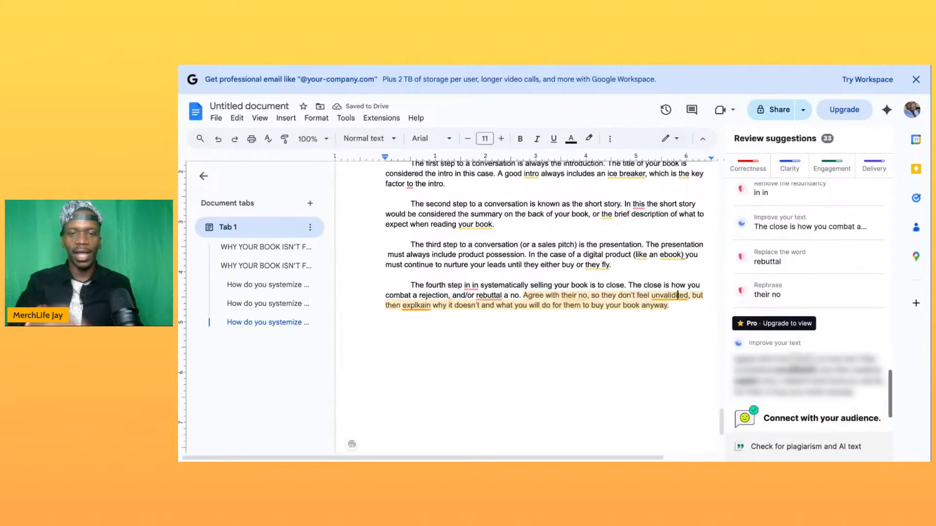
pyautogui.click(599, 296)
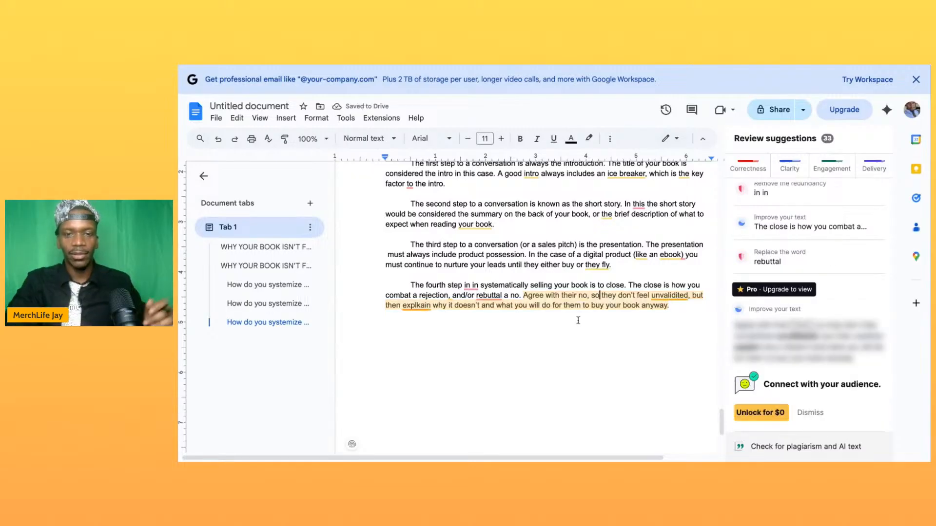
pyautogui.write('that th')
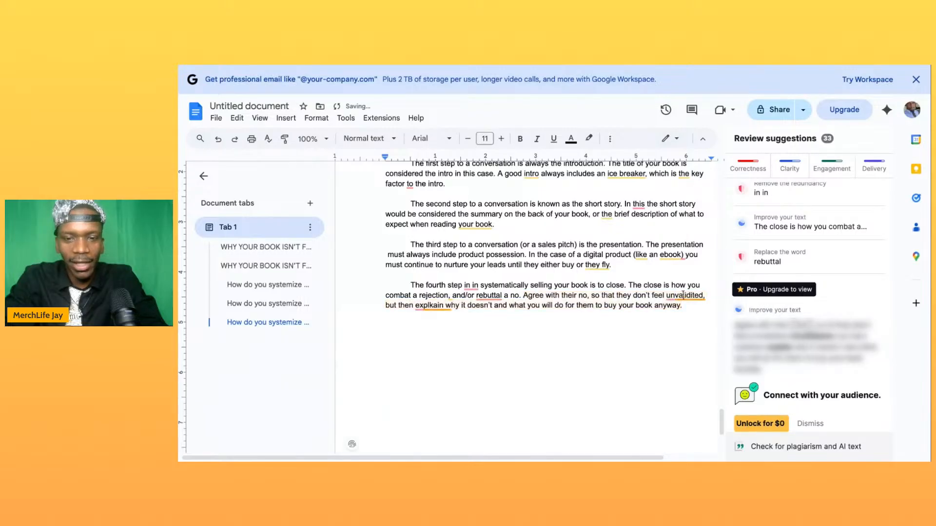
pyautogui.click(683, 294)
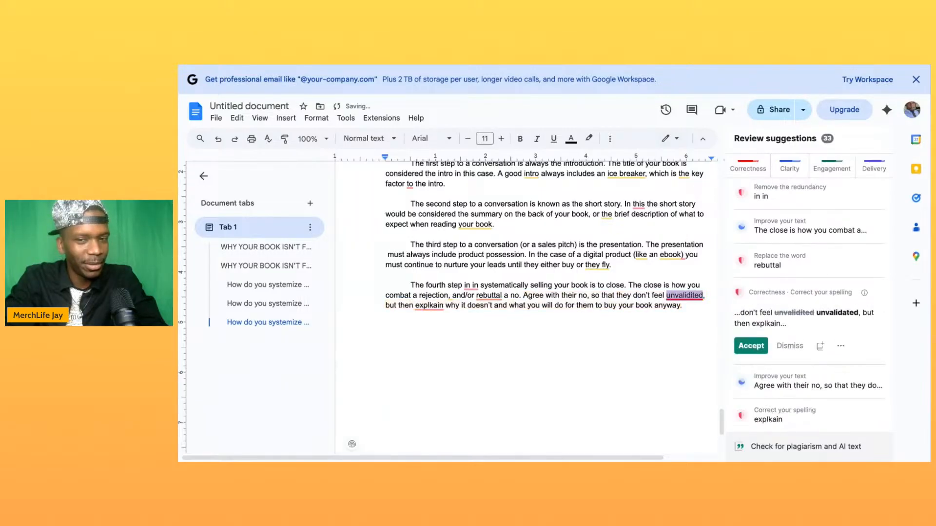
pyautogui.click(743, 347)
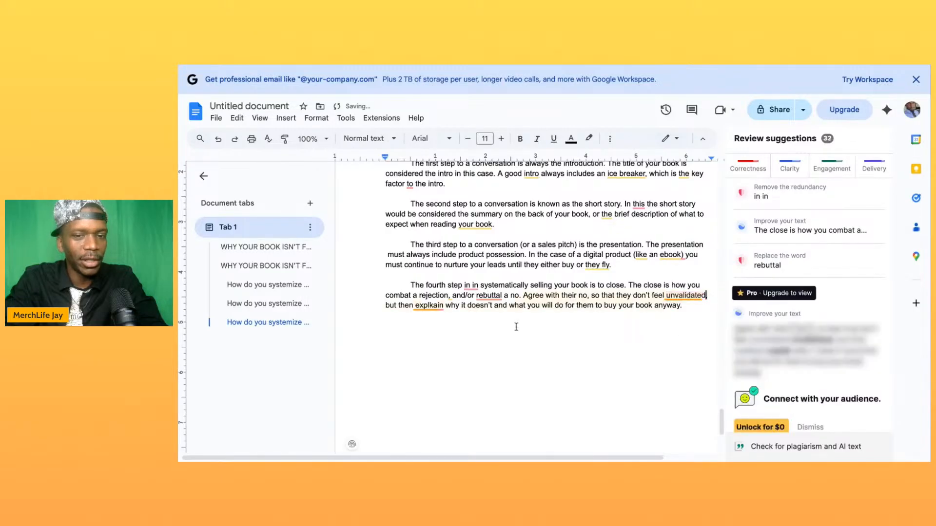
pyautogui.write(',')
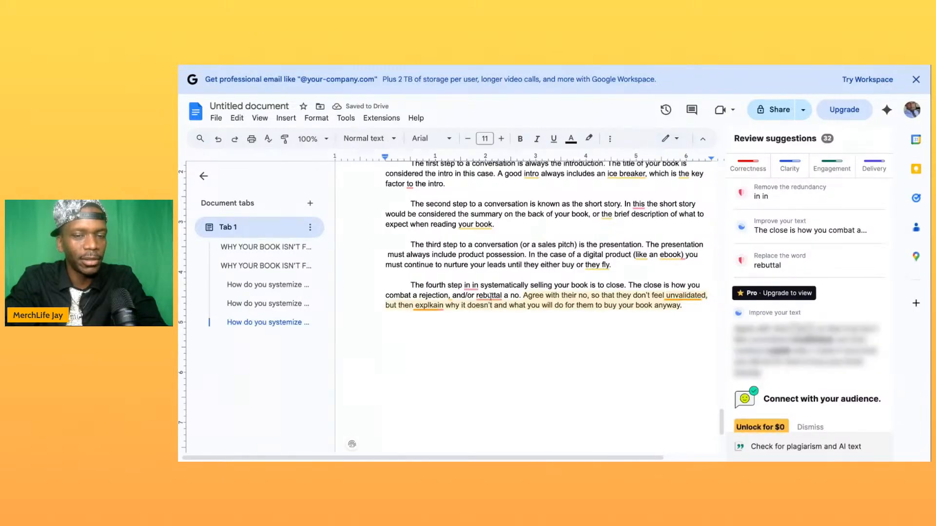
# - Replace "rebuttal" with "rebut" and correct "explkain" to "explain" in the fourth-step paragraph
pyautogui.click(491, 295)
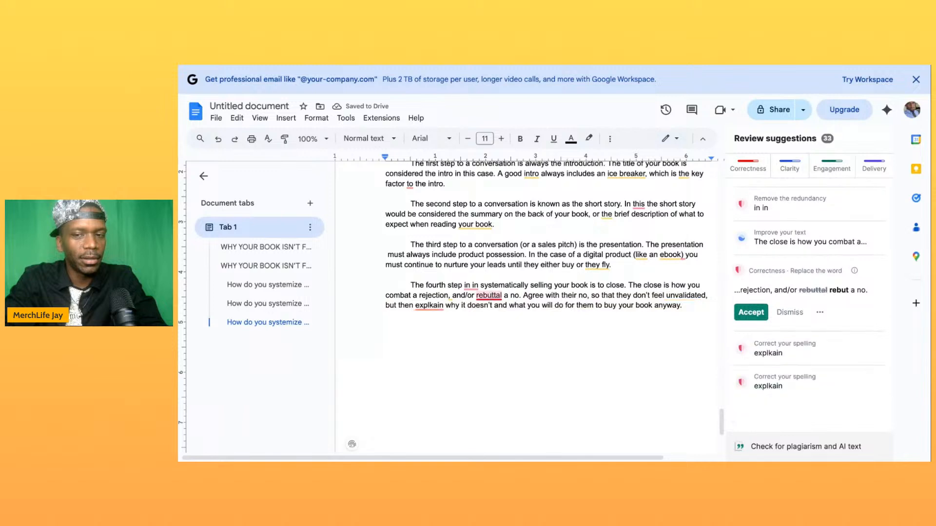
pyautogui.click(750, 312)
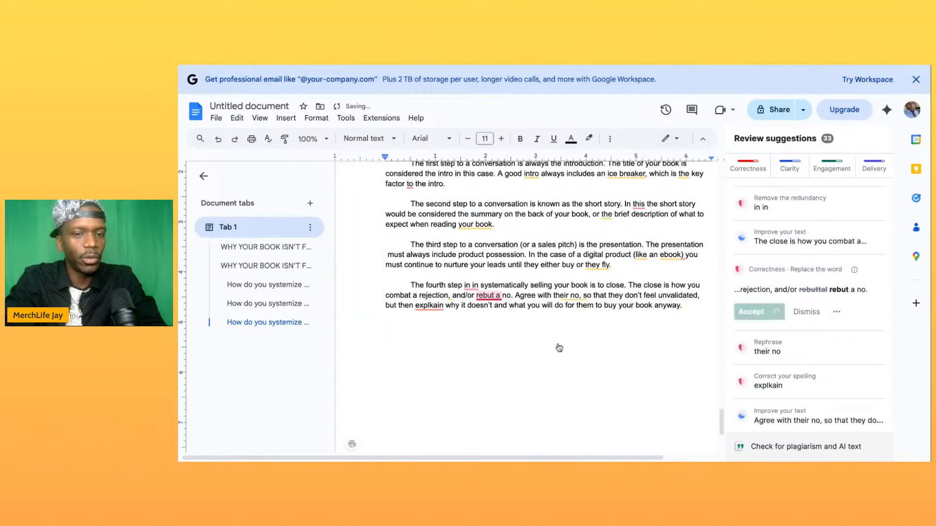
pyautogui.click(434, 313)
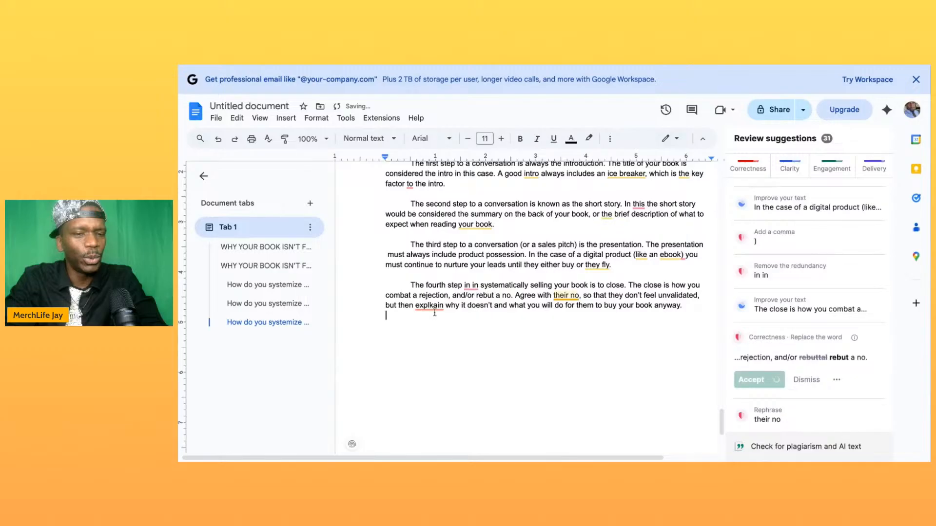
pyautogui.click(434, 306)
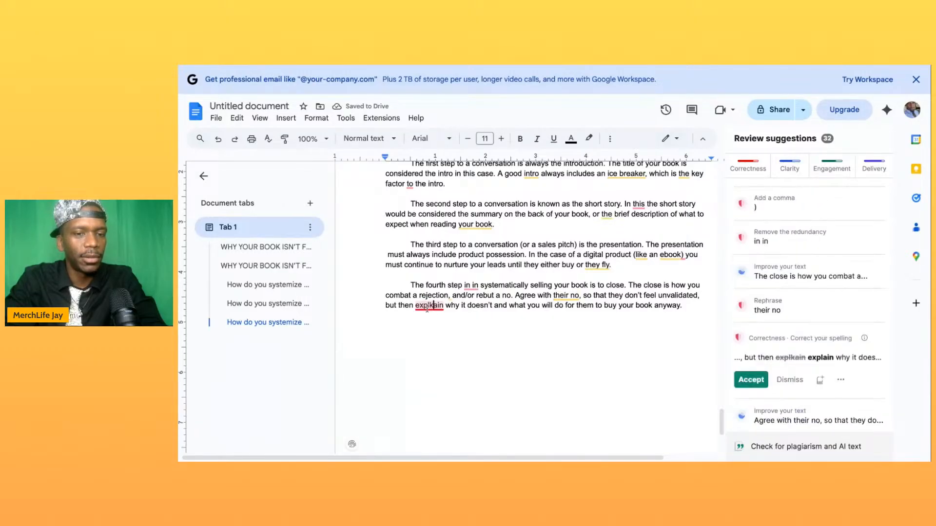
pyautogui.press('BackSpace')
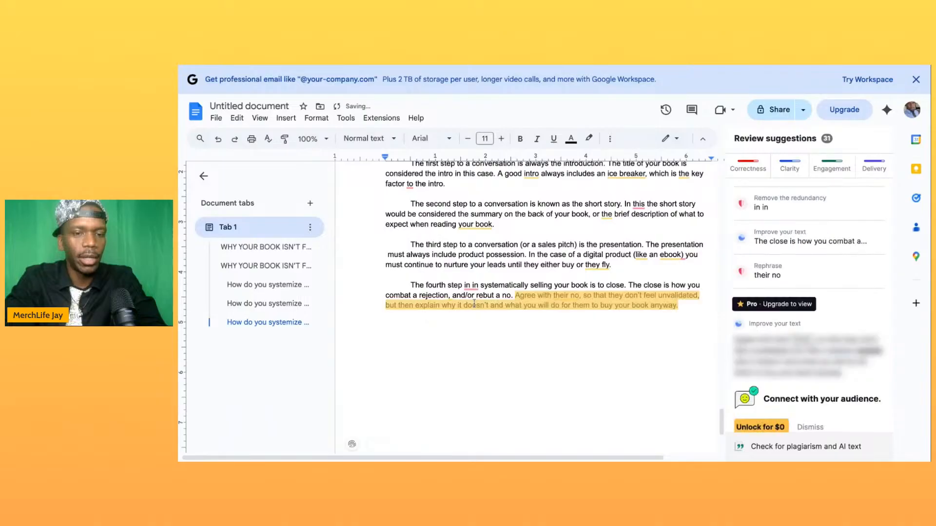
# - Delete the duplicate "in" after "The fourth step"
pyautogui.click(470, 287)
pyautogui.press('BackSpace')
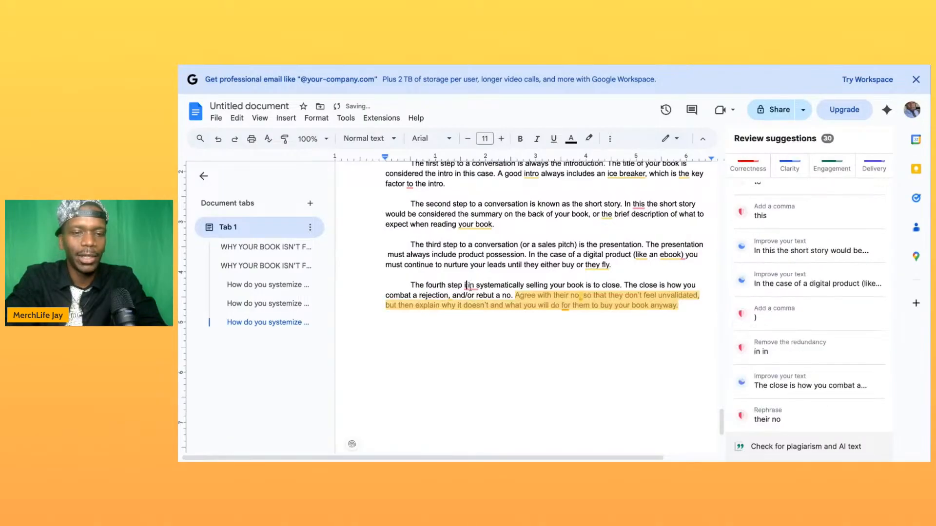
pyautogui.press('BackSpace')
pyautogui.press('BackSpace')
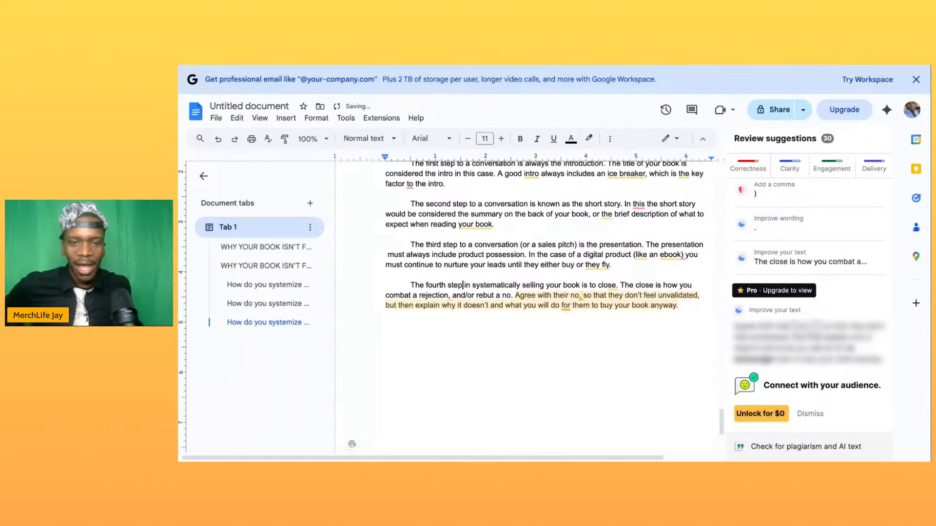
# - Insert "matter" after "why it doesn't" and start a new paragraph below the fourth-step paragraph
pyautogui.click(490, 306)
pyautogui.write('matter')
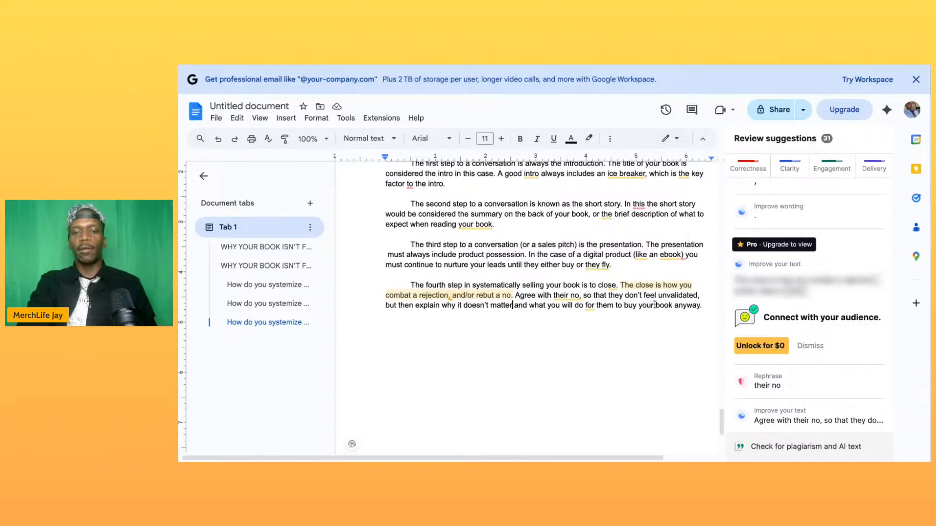
pyautogui.click(707, 306)
pyautogui.press('Return')
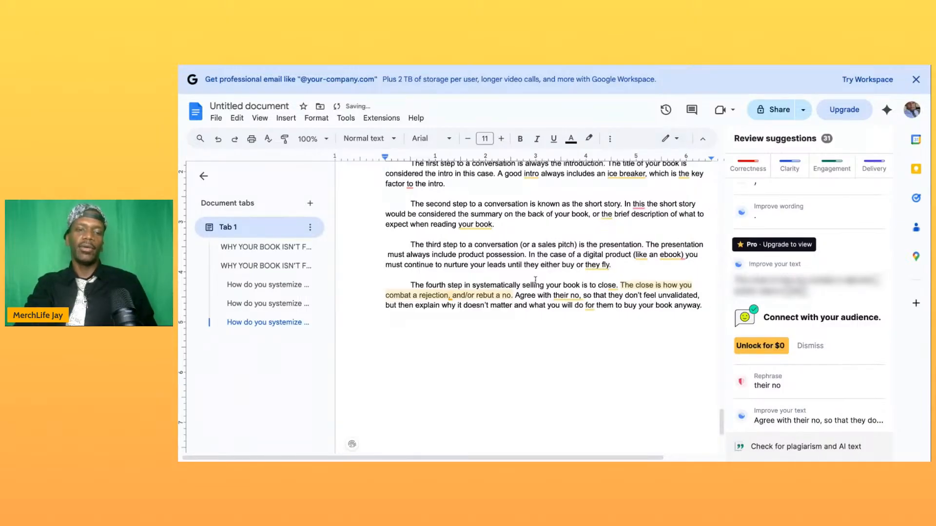
# - Review the selling chapter from its heading through the fourth-step paragraph
pyautogui.scroll(3, 535, 279)
pyautogui.scroll(-1, 535, 279)
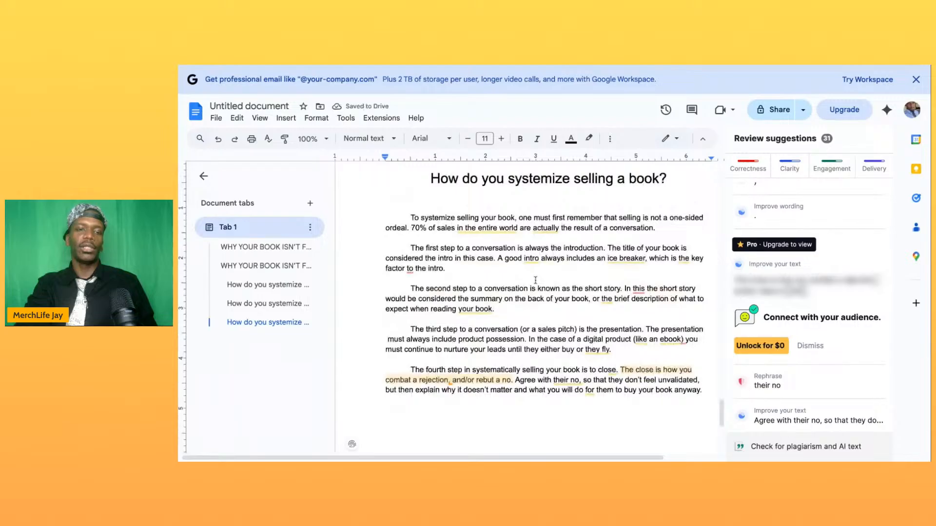
pyautogui.scroll(2, 535, 281)
pyautogui.scroll(-2, 535, 280)
pyautogui.scroll(1, 535, 280)
pyautogui.scroll(-1, 536, 281)
pyautogui.scroll(-1, 535, 292)
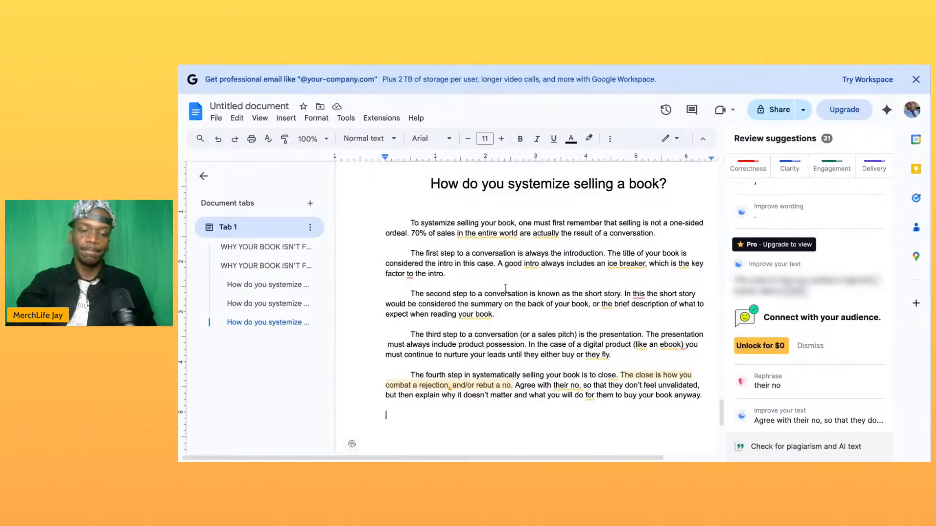
pyautogui.scroll(-2, 504, 409)
# - Start an indented paragraph below the fourth step with "The fifth and final step to the conversation is the rehash."
pyautogui.press('Tab')
pyautogui.write('The fifth and final ste')
pyautogui.write('p t')
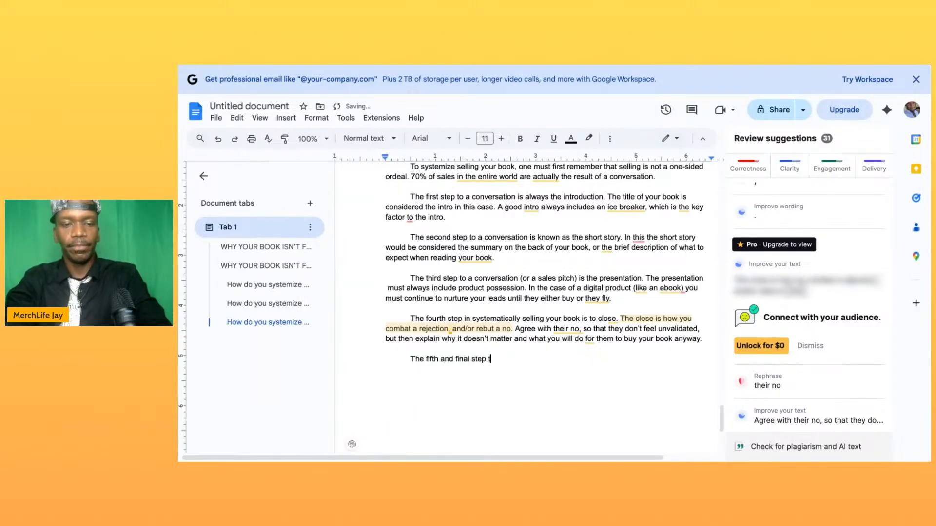
pyautogui.write('o the conversation')
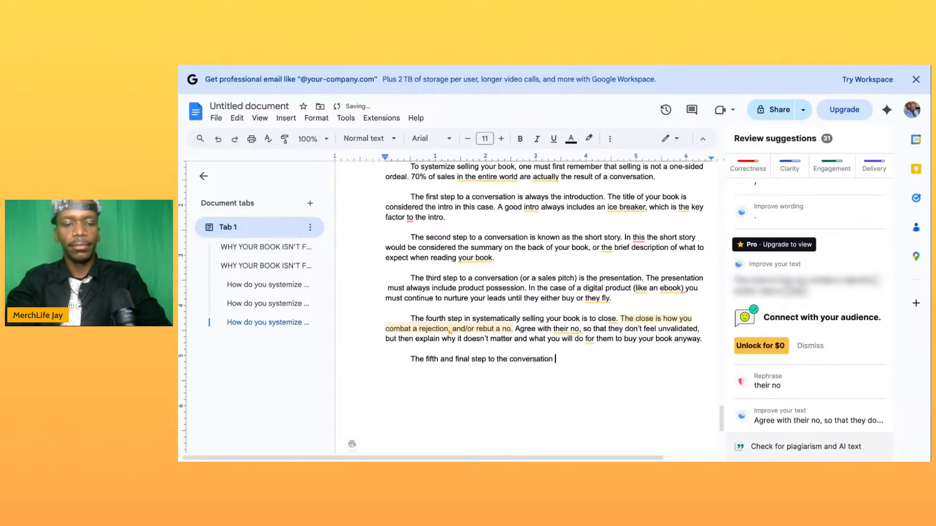
pyautogui.write(' is the rehase')
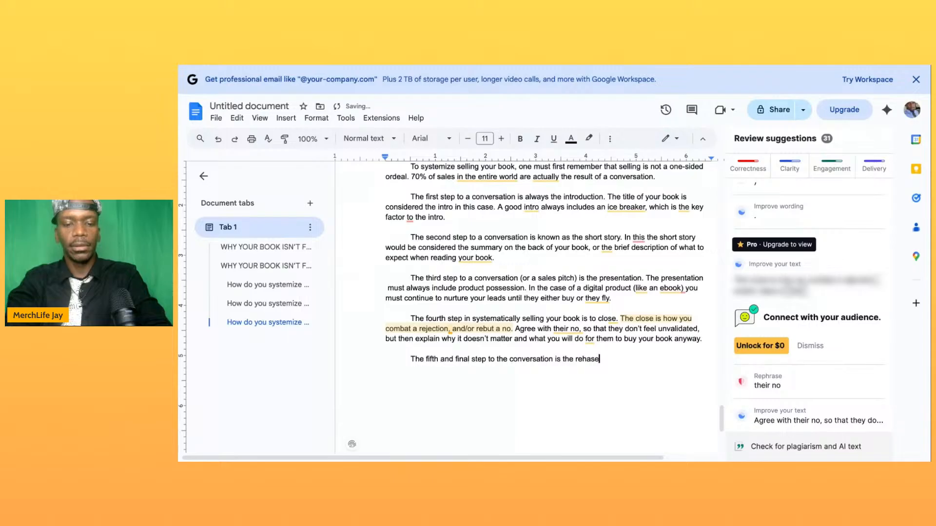
pyautogui.press('BackSpace')
pyautogui.write('u')
pyautogui.press('BackSpace')
pyautogui.write('h. ')
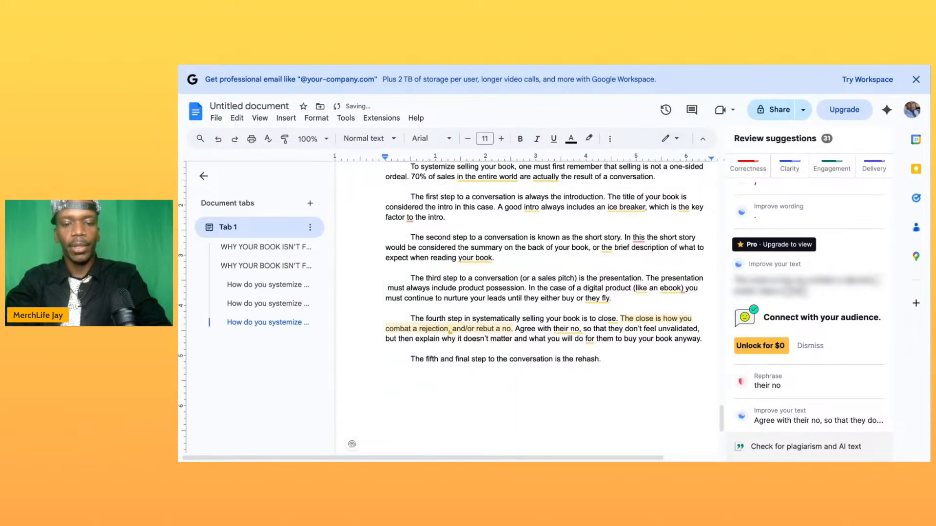
pyautogui.write('Rehash ')
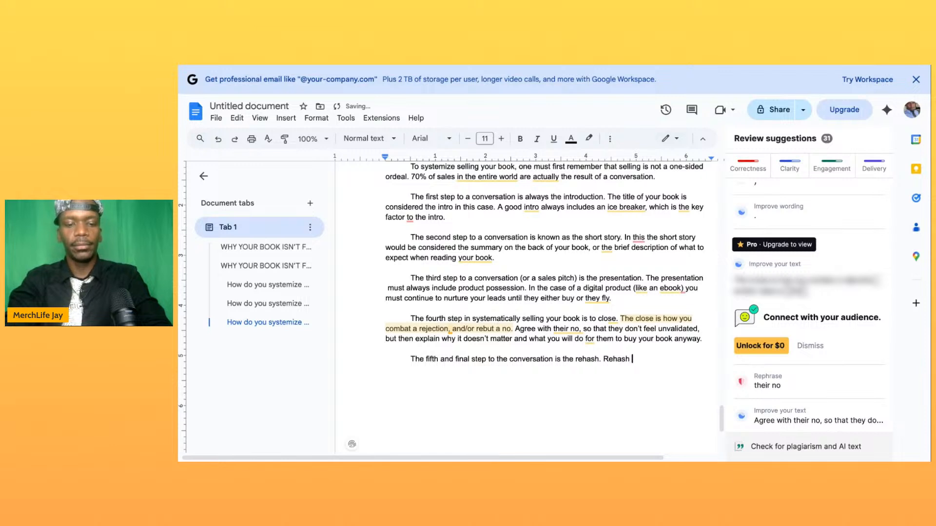
pyautogui.write('stands for ')
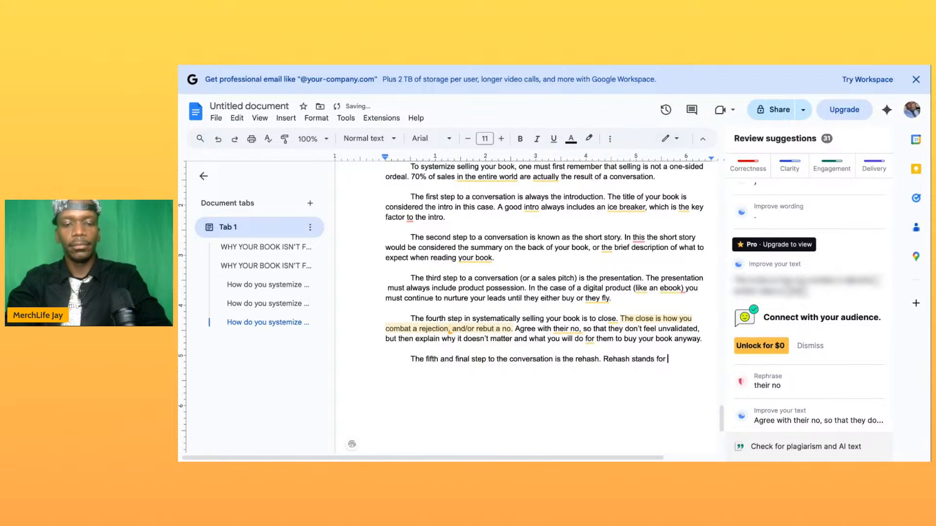
pyautogui.write('"remeber')
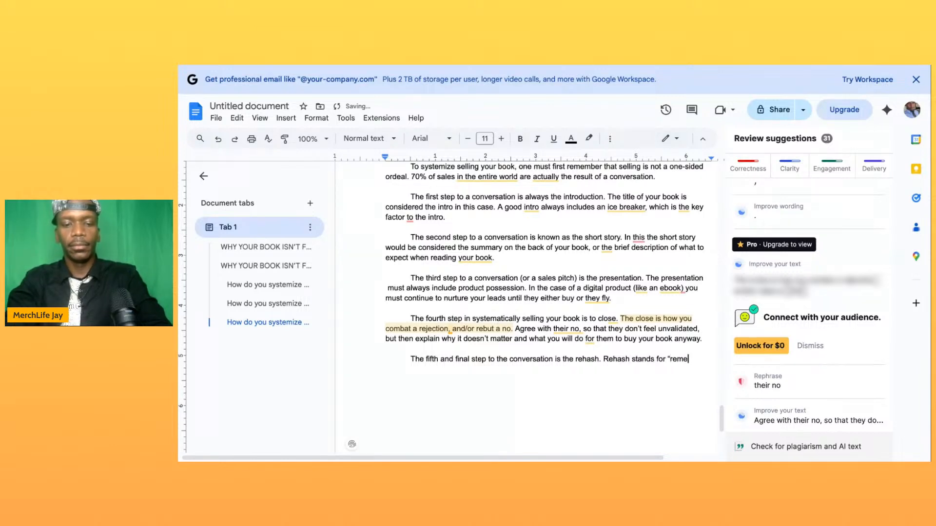
pyautogui.write(' every')
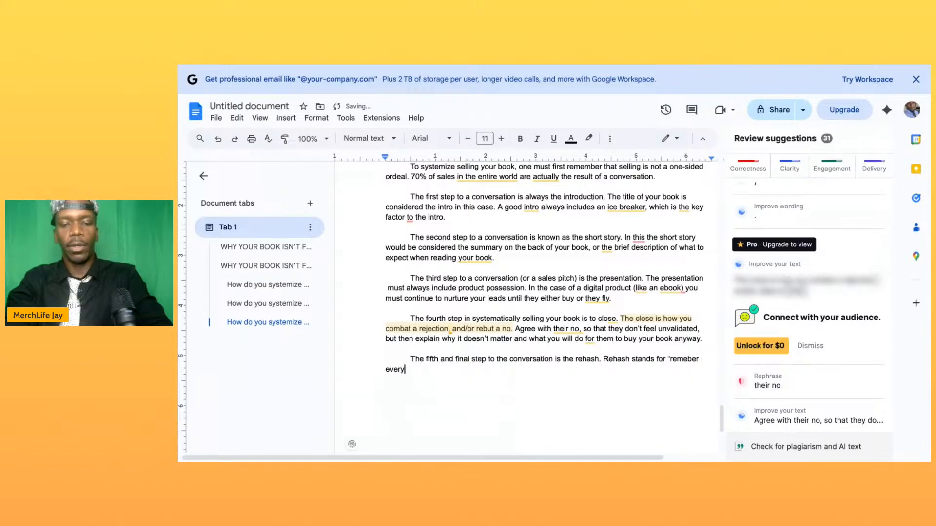
pyautogui.write('one has a sa')
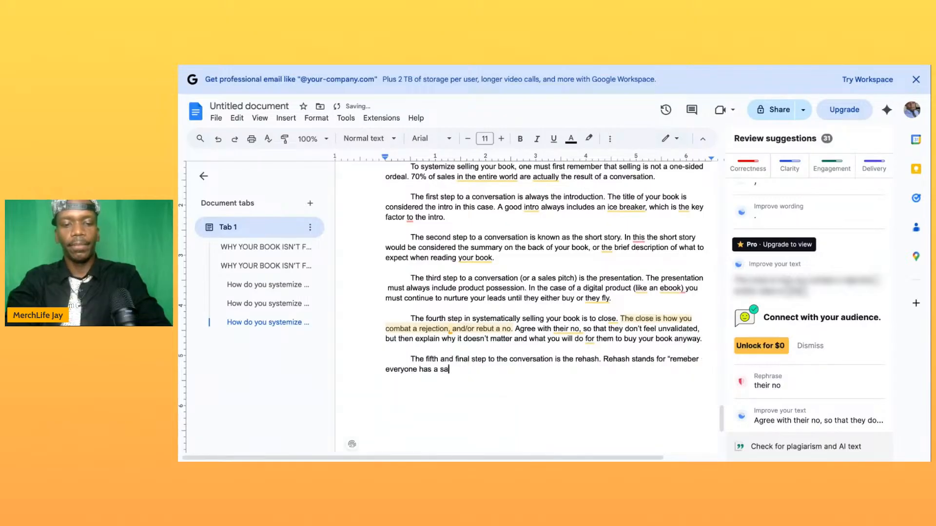
pyautogui.write('le hidden')
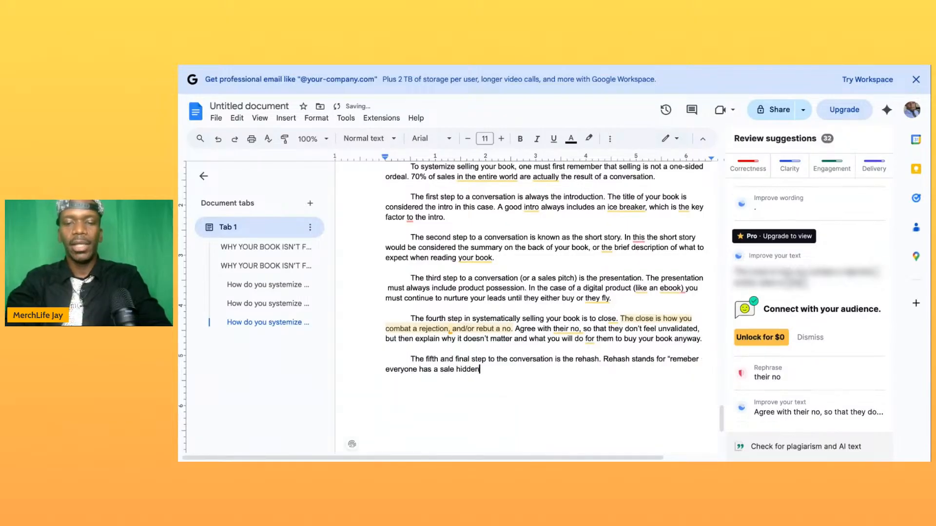
pyautogui.write('". Thi')
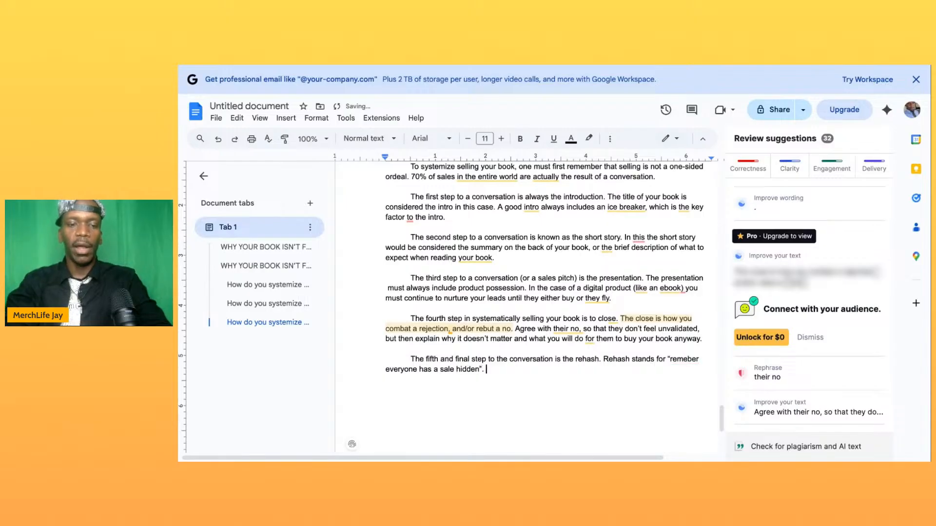
pyautogui.write('s ')
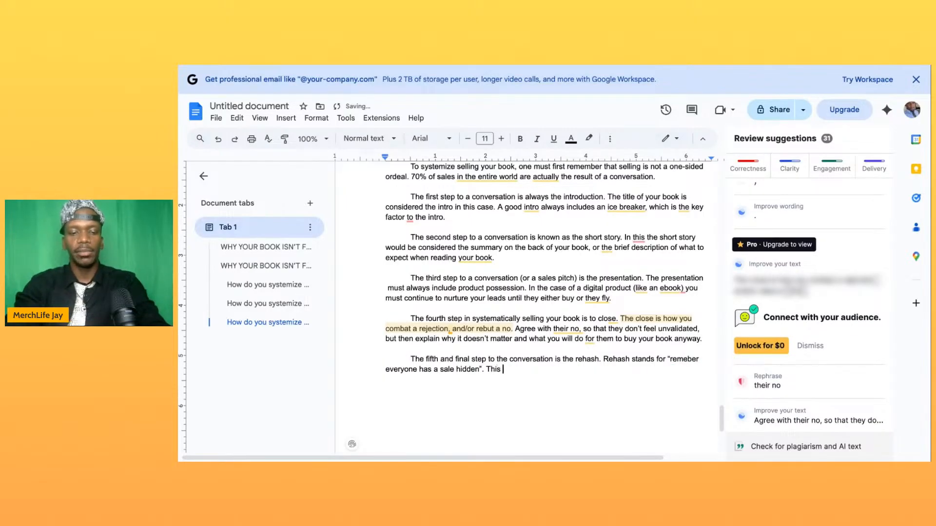
pyautogui.write('just means ths')
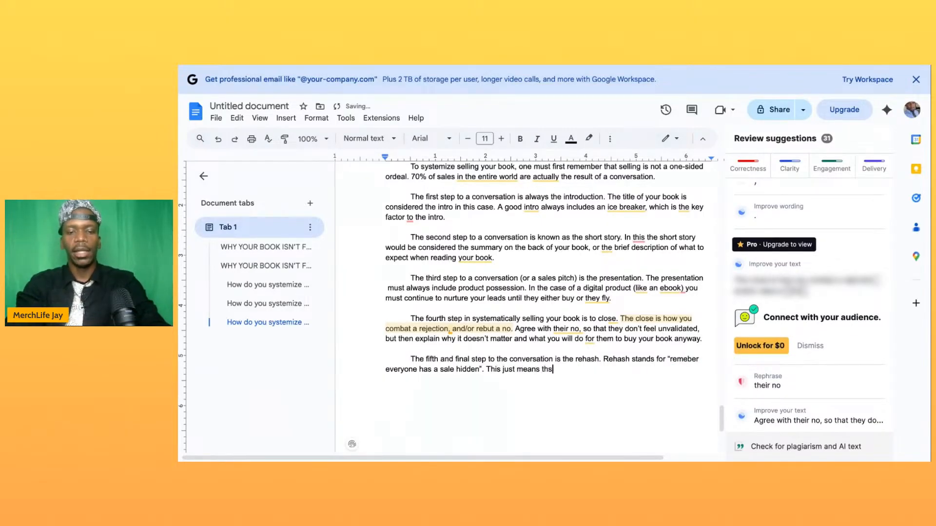
pyautogui.write('t if they b')
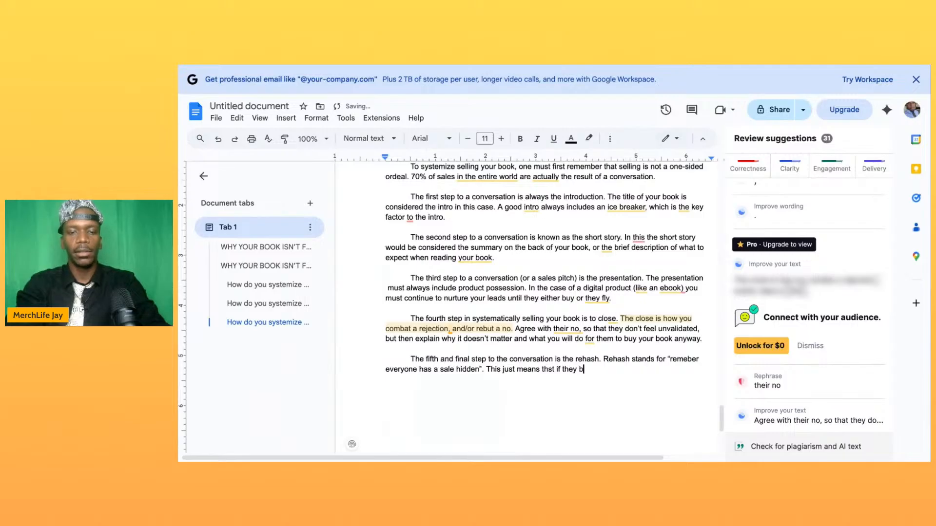
pyautogui.write('uy on')
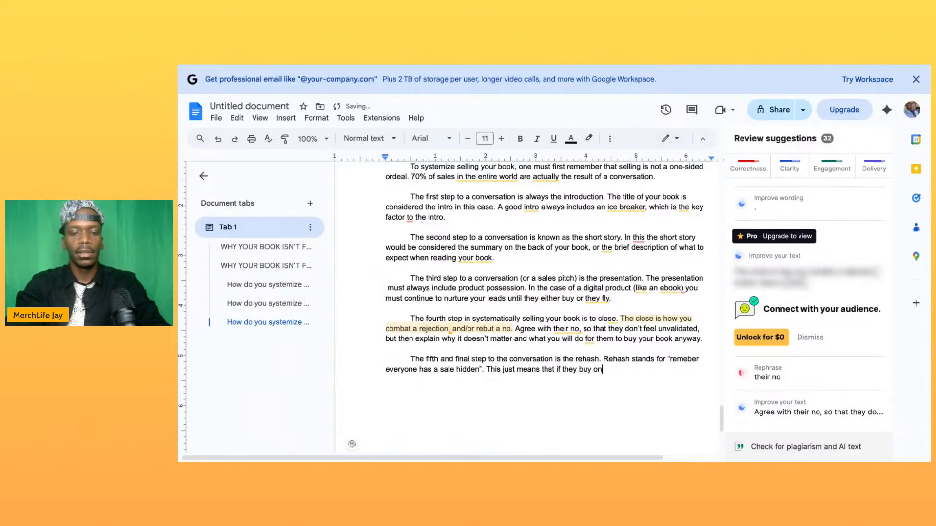
pyautogui.write('ce they can')
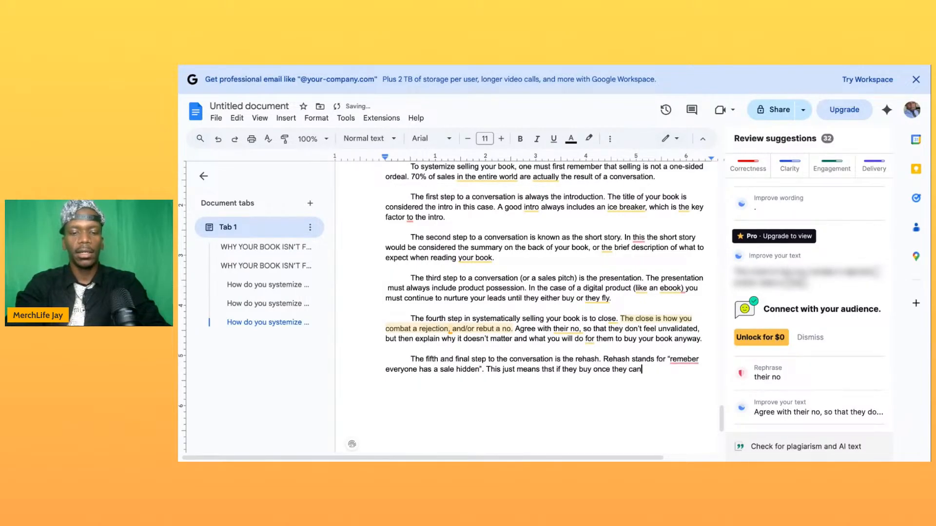
pyautogui.write('/will buy again.')
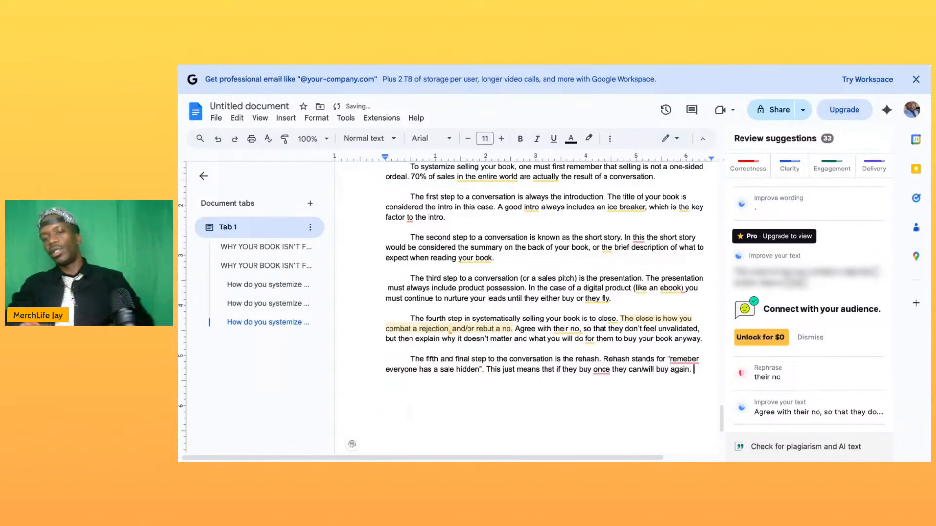
# - Correct "remeber" to "remember" in the fifth-step paragraph and check the punctuation suggestion for "once"
pyautogui.click(687, 359)
pyautogui.write('m')
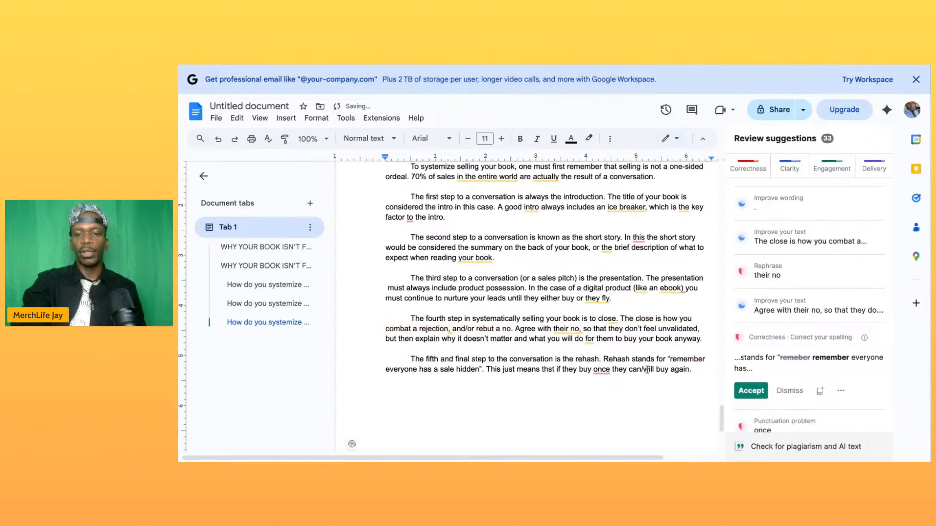
pyautogui.click(601, 370)
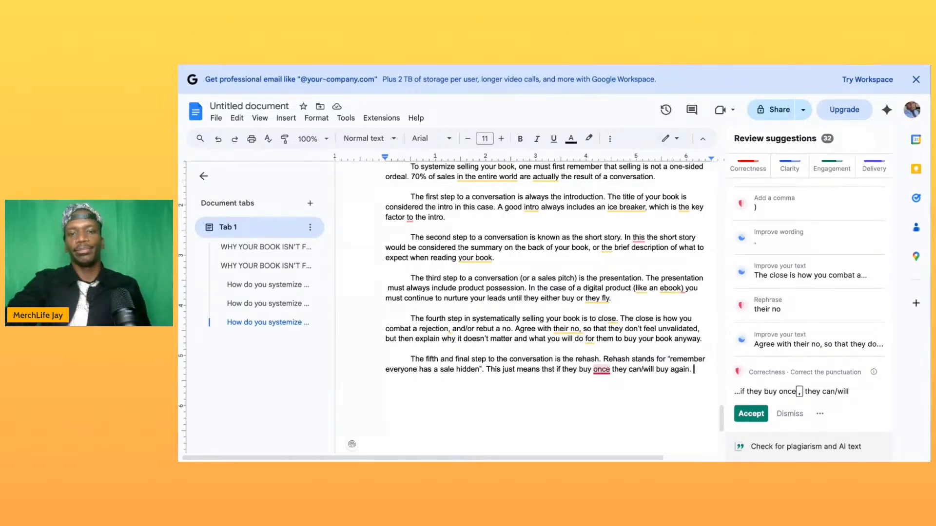
# - Hyphenate "ice breaker" as "ice-breaker" in the first-step paragraph and return to the end of the fifth-step paragraph
pyautogui.click(617, 211)
pyautogui.press('BackSpace')
pyautogui.write('-')
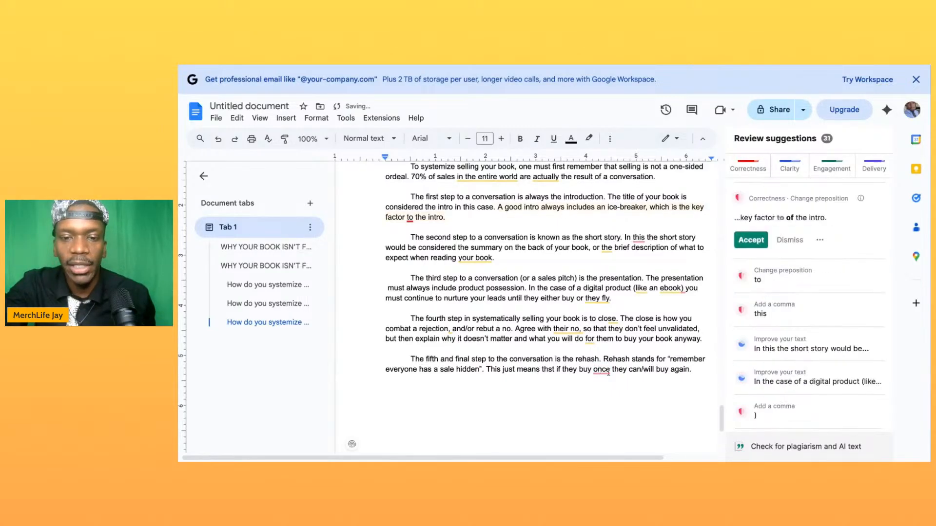
pyautogui.click(693, 369)
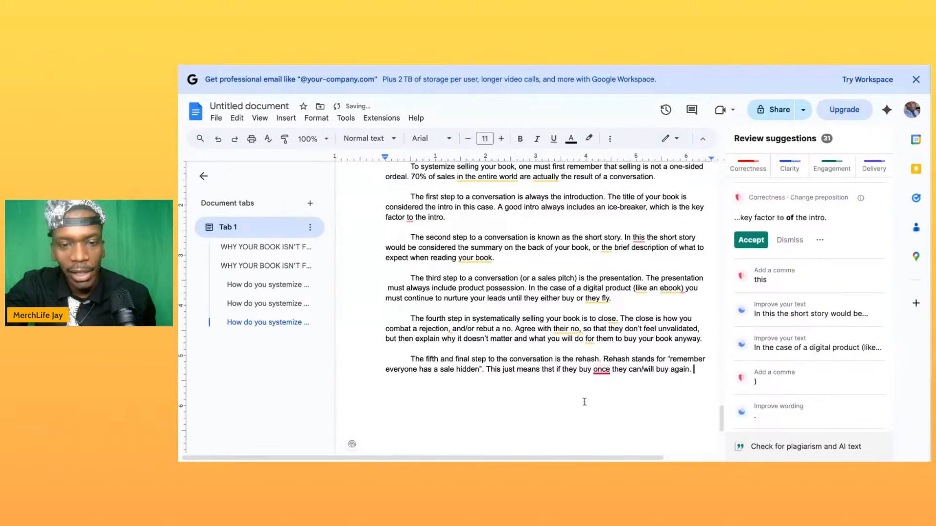
# - Correct "thst" to "that" in the last sentence of the fifth-step paragraph
pyautogui.click(552, 369)
pyautogui.press('BackSpace')
pyautogui.write('a')
pyautogui.click(695, 376)
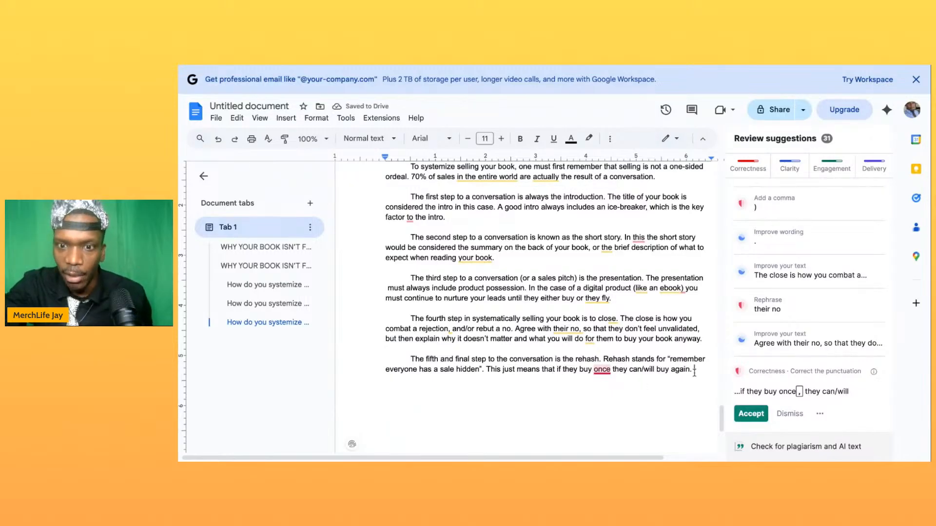
pyautogui.press('BackSpace')
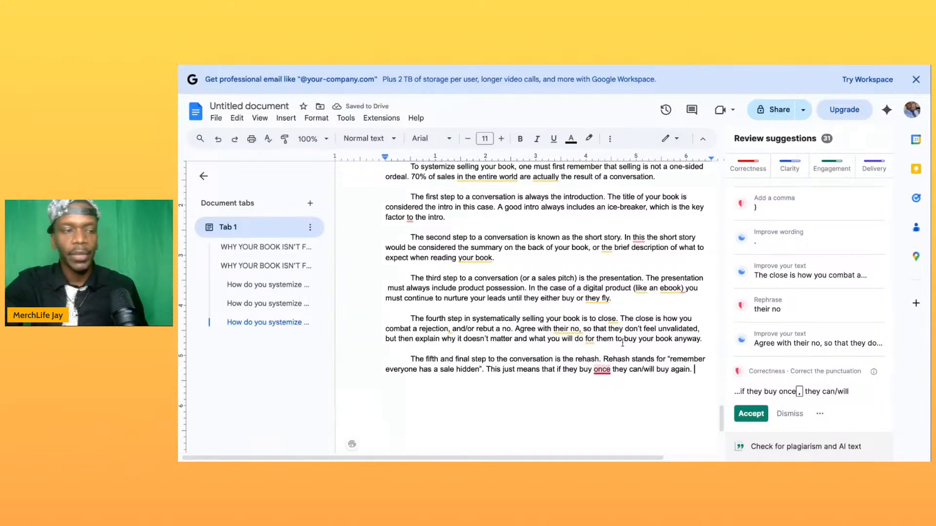
# - Add a byline on the title page below the subtitle, reading "By" followed by the author's pen name
pyautogui.scroll(1, 516, 311)
pyautogui.scroll(-5, 516, 311)
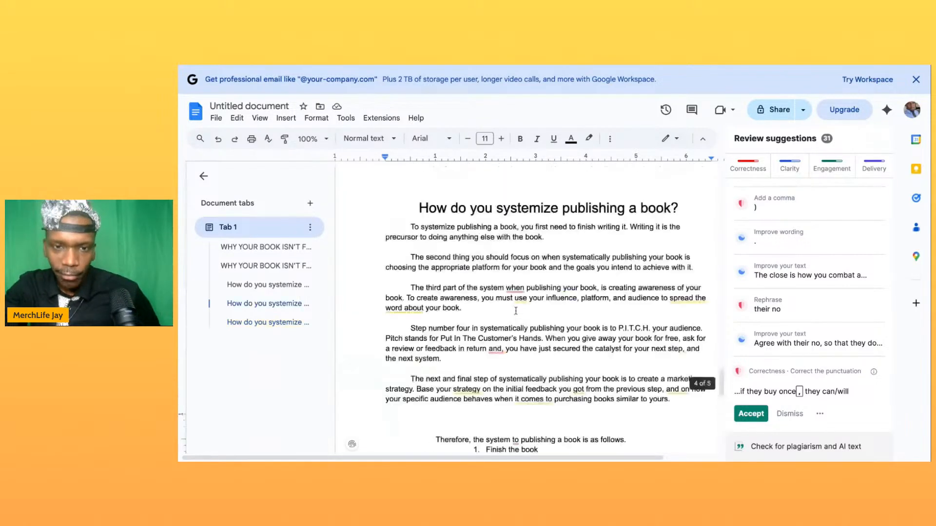
pyautogui.scroll(2, 516, 311)
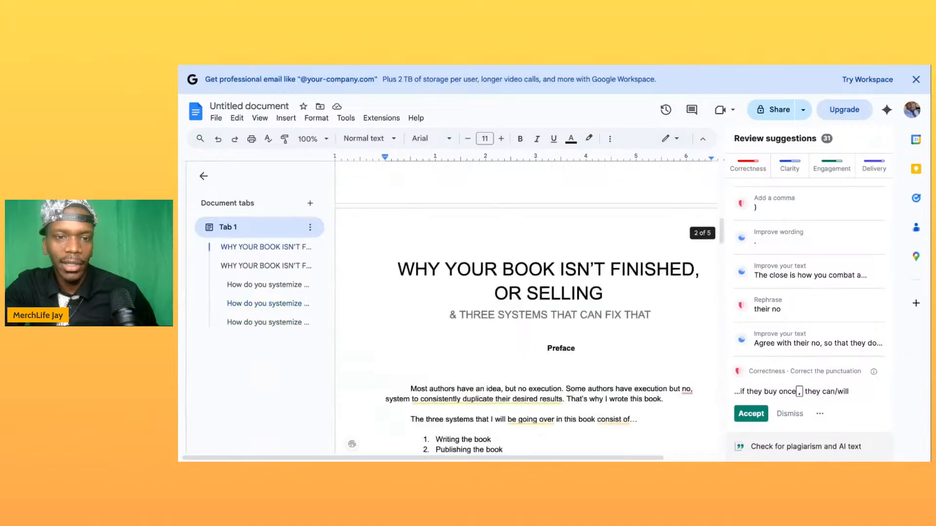
pyautogui.scroll(-5, 526, 292)
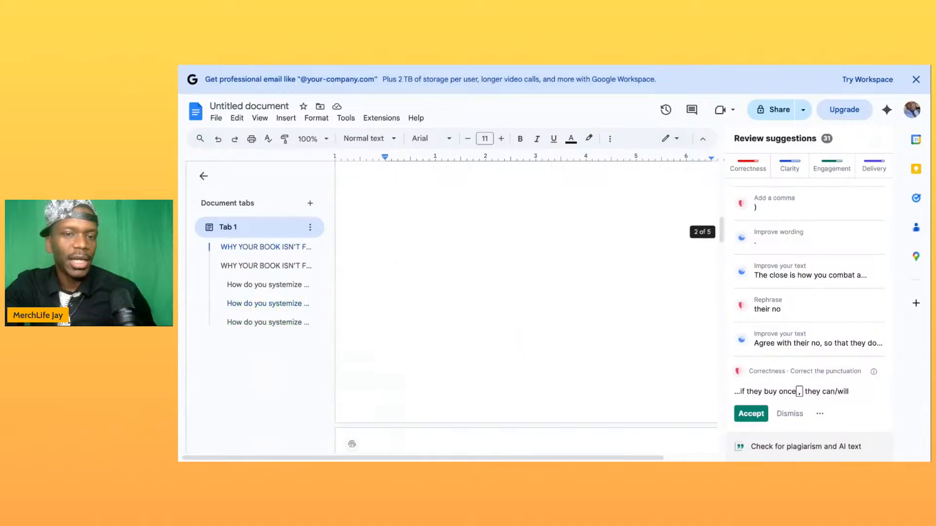
pyautogui.scroll(10, 526, 293)
pyautogui.click(572, 335)
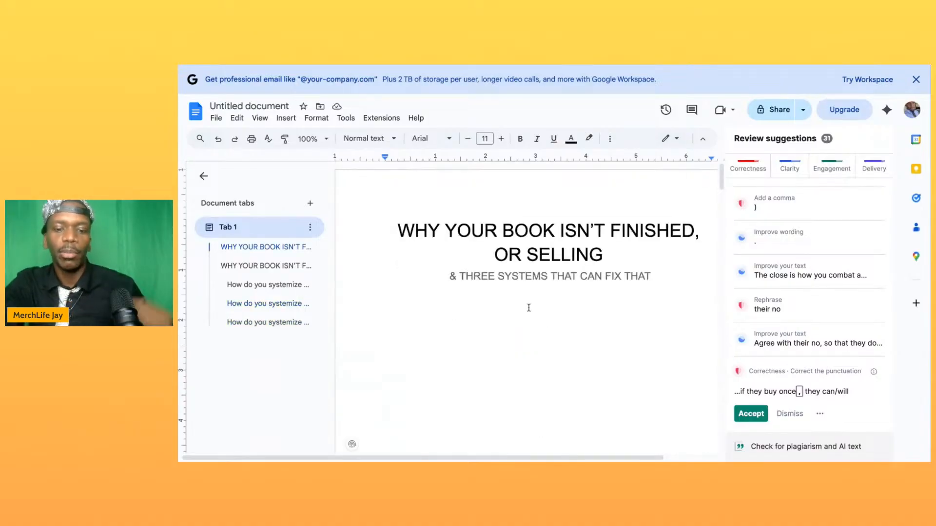
pyautogui.press('Tab')
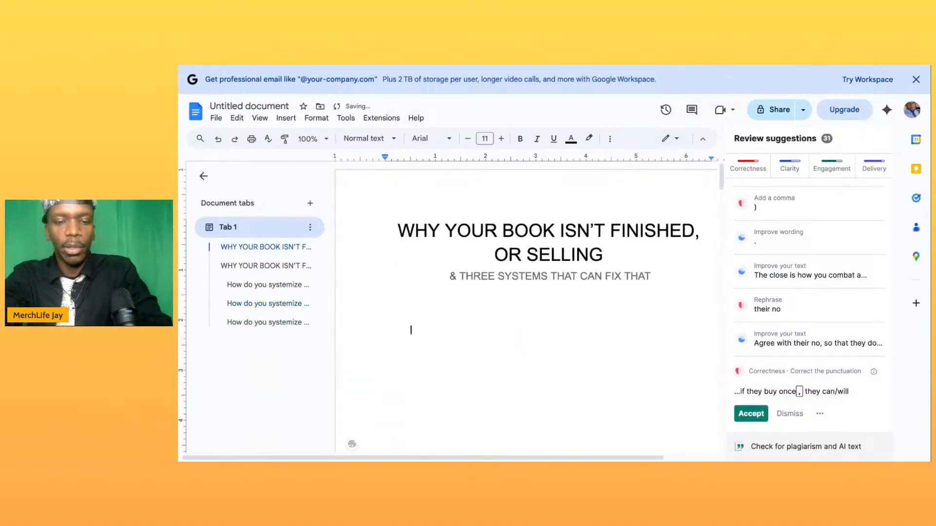
pyautogui.write('By MNer')
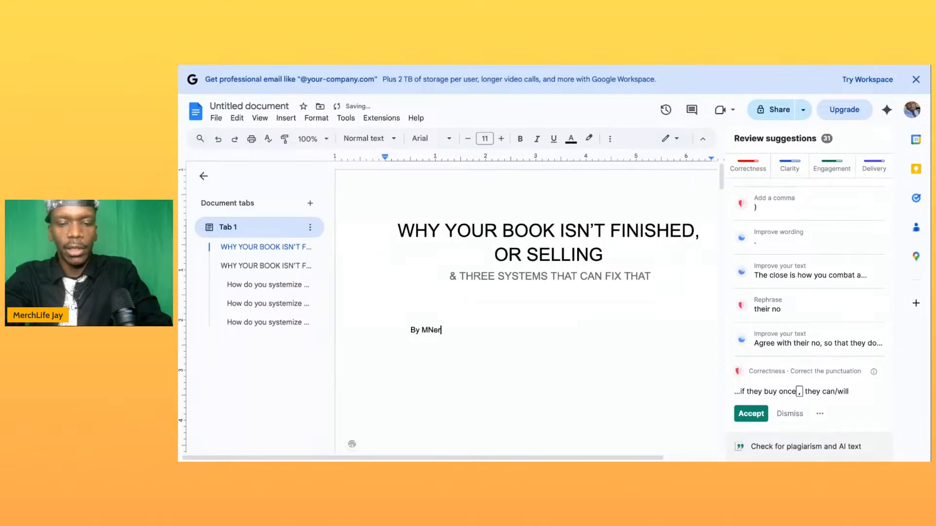
pyautogui.write('chLife Jay')
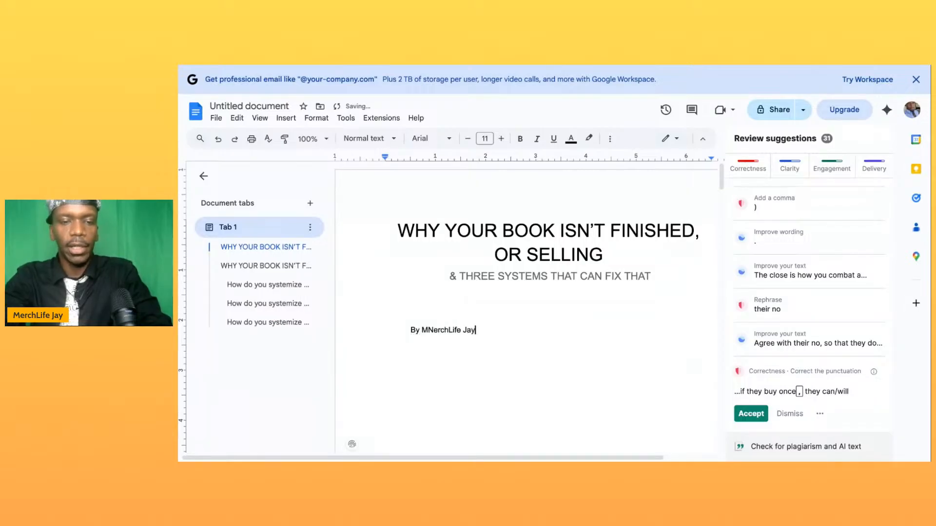
pyautogui.click(434, 330)
pyautogui.press('BackSpace')
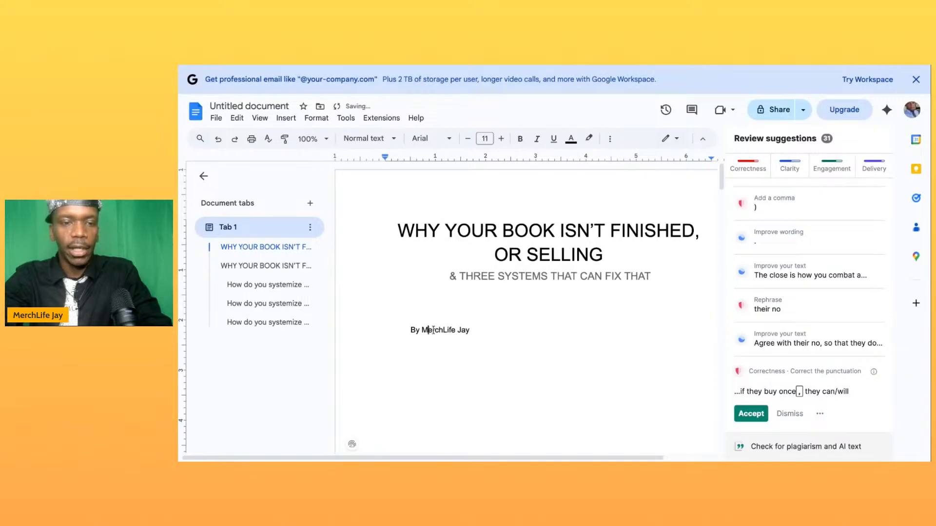
# - Center the author byline on the title page
pyautogui.tripleClick(432, 330)
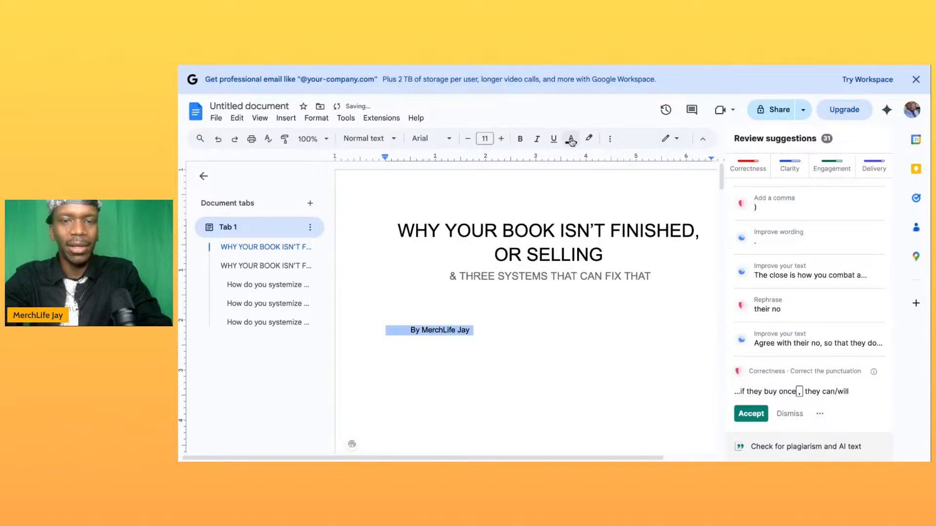
pyautogui.click(610, 139)
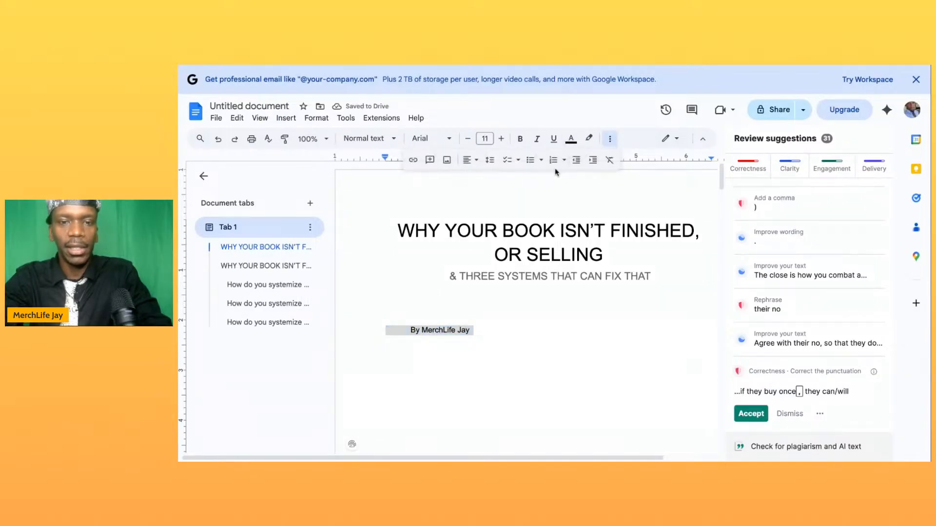
pyautogui.click(469, 160)
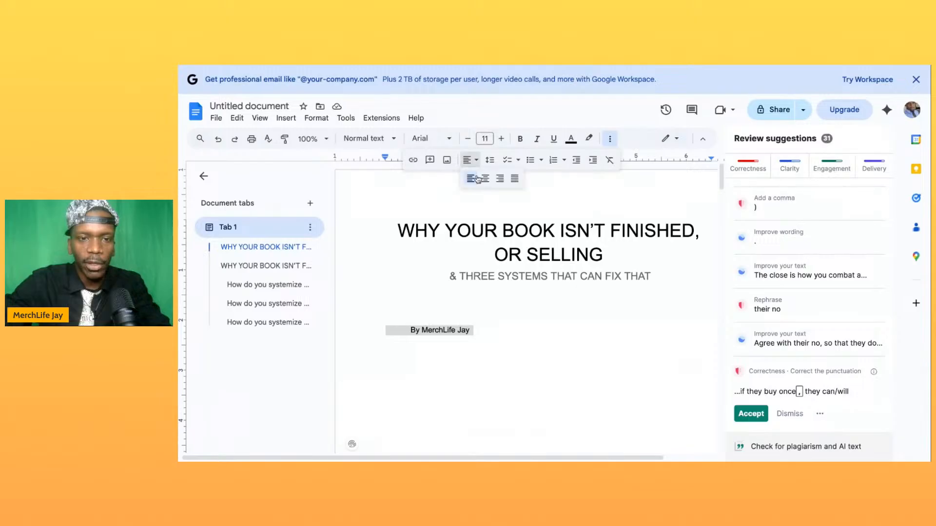
pyautogui.click(485, 179)
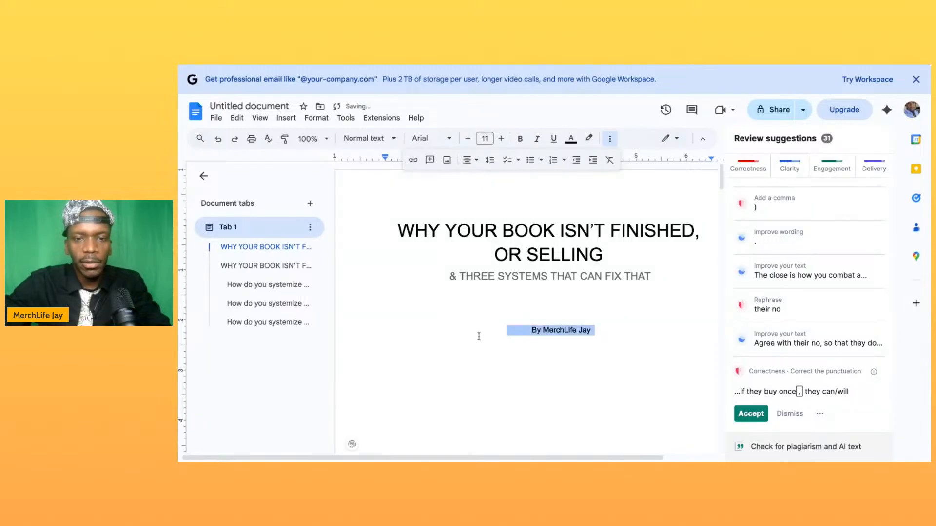
# - Remove the leading gap before the author byline on the title page and center the line under the subtitle
pyautogui.click(508, 331)
pyautogui.press('Delete')
pyautogui.hotkey('ctrl', 'shift', 'l')
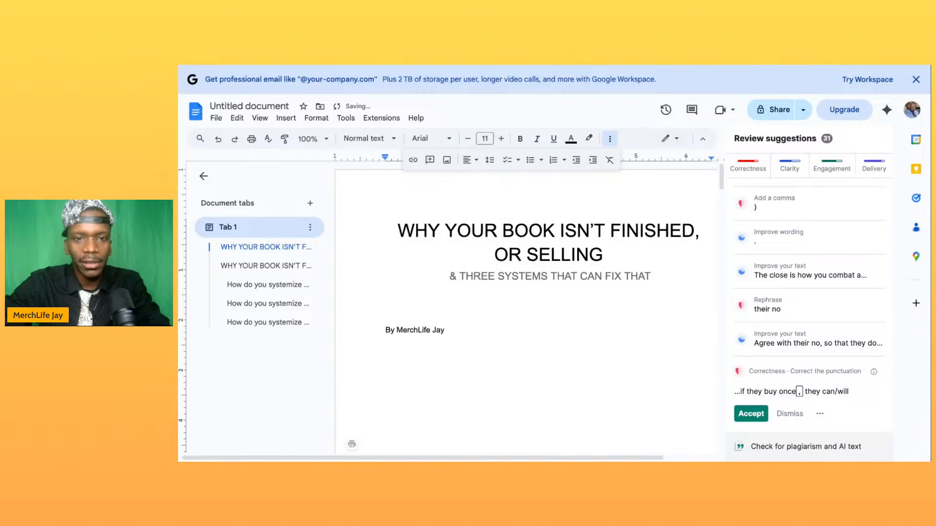
pyautogui.click(471, 162)
pyautogui.click(484, 177)
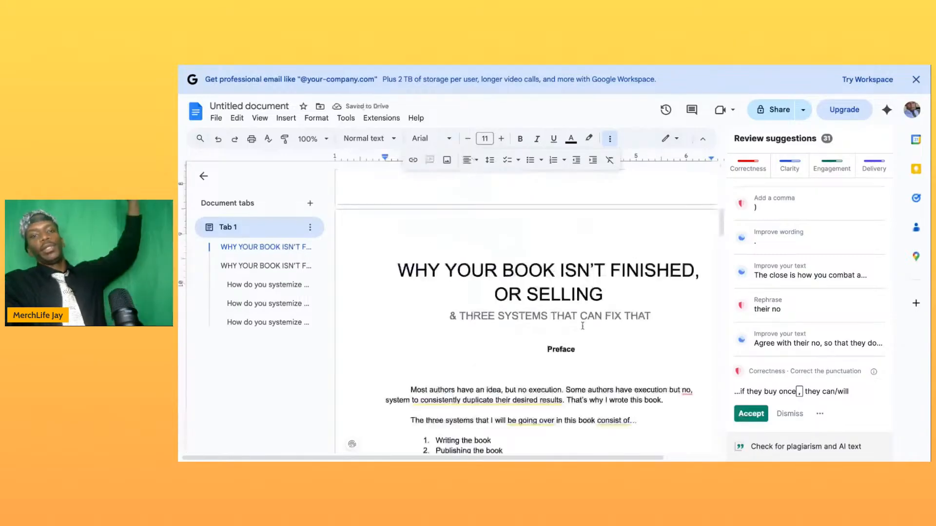
pyautogui.scroll(-10, 582, 326)
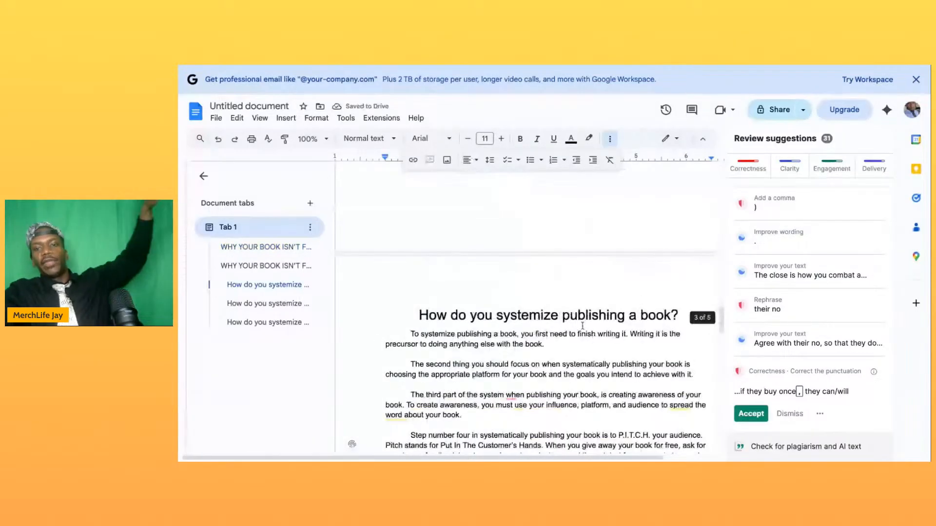
pyautogui.scroll(-18, 582, 326)
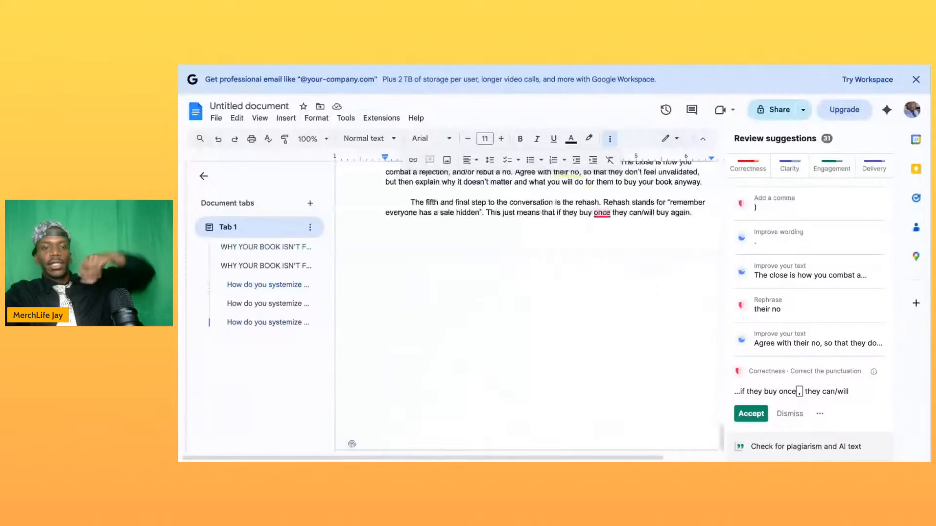
pyautogui.scroll(6, 548, 312)
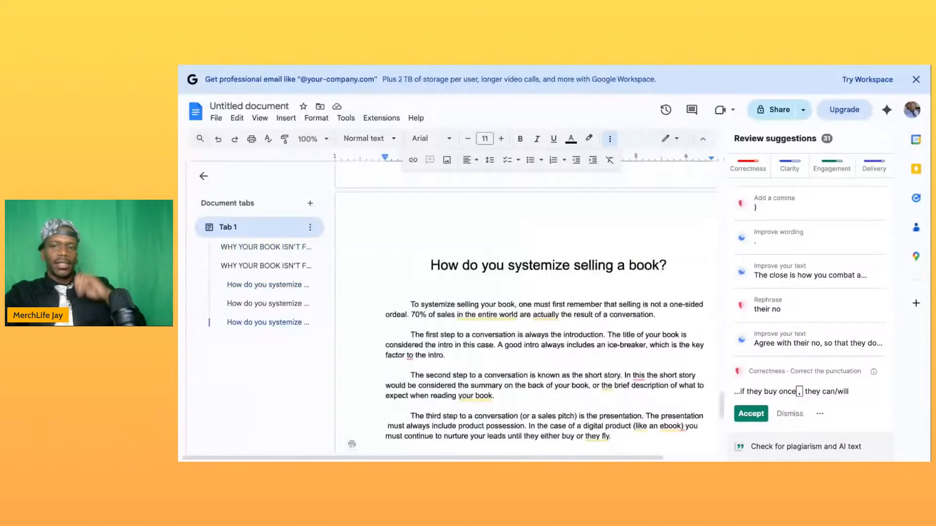
pyautogui.scroll(2, 526, 317)
# - Dismiss the professional email promotion banner and rename the document "WHY YOUR BOOK ISN'T FINISHED, OR SELLING"
pyautogui.click(916, 79)
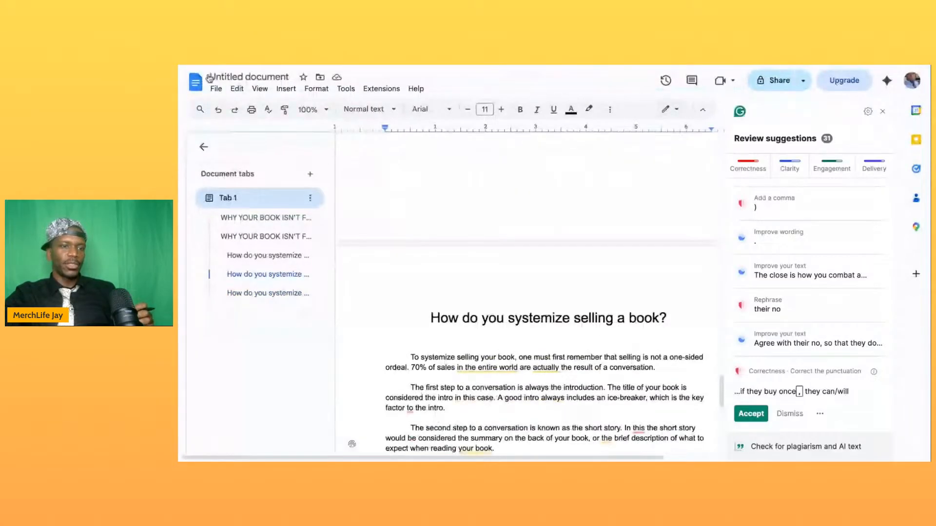
pyautogui.click(239, 77)
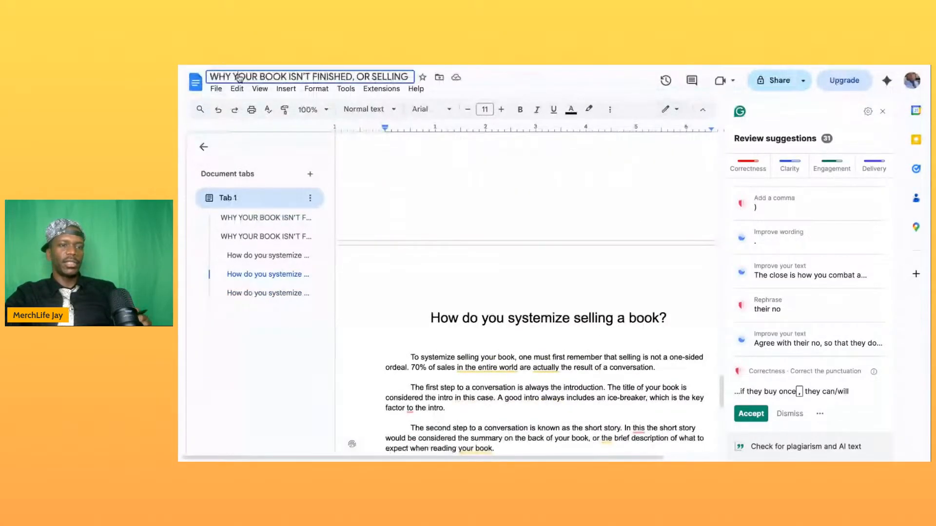
pyautogui.click(278, 142)
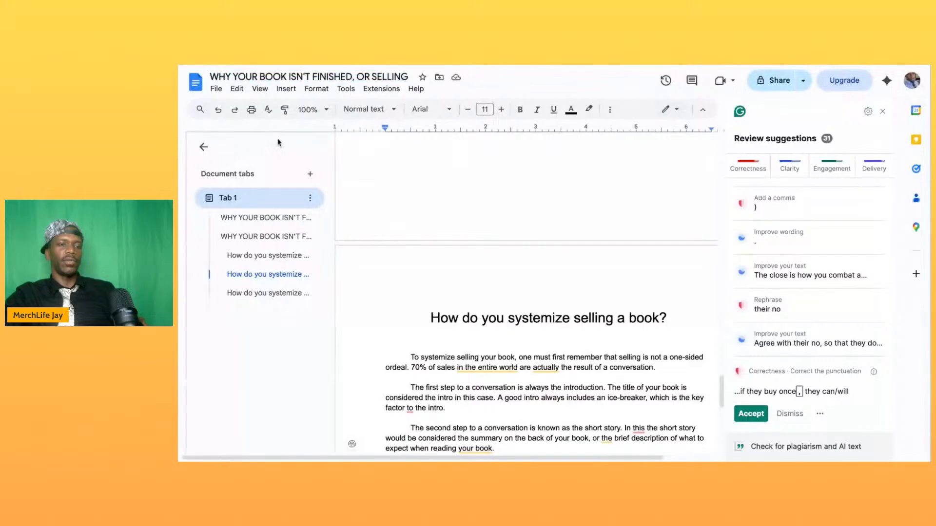
# - Download the finished manuscript as a PDF document
pyautogui.click(217, 89)
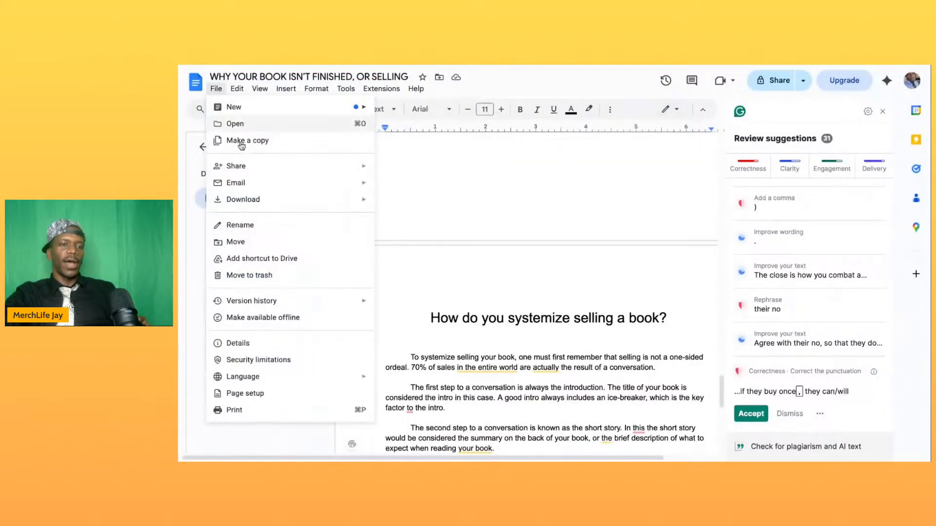
pyautogui.moveTo(243, 199)
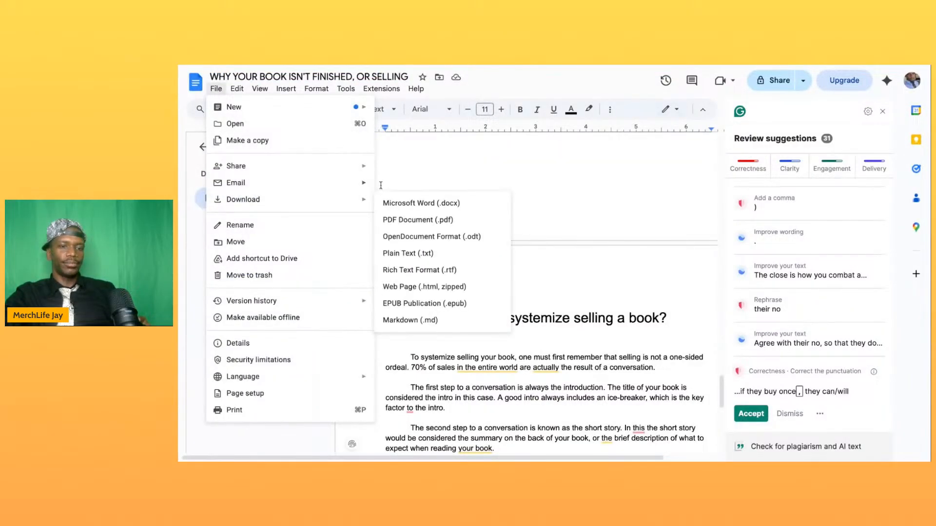
pyautogui.click(402, 227)
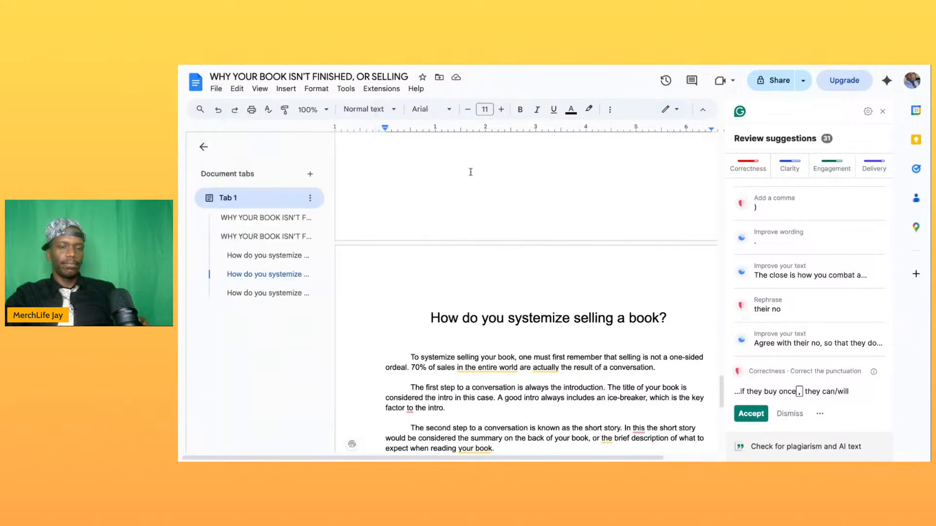
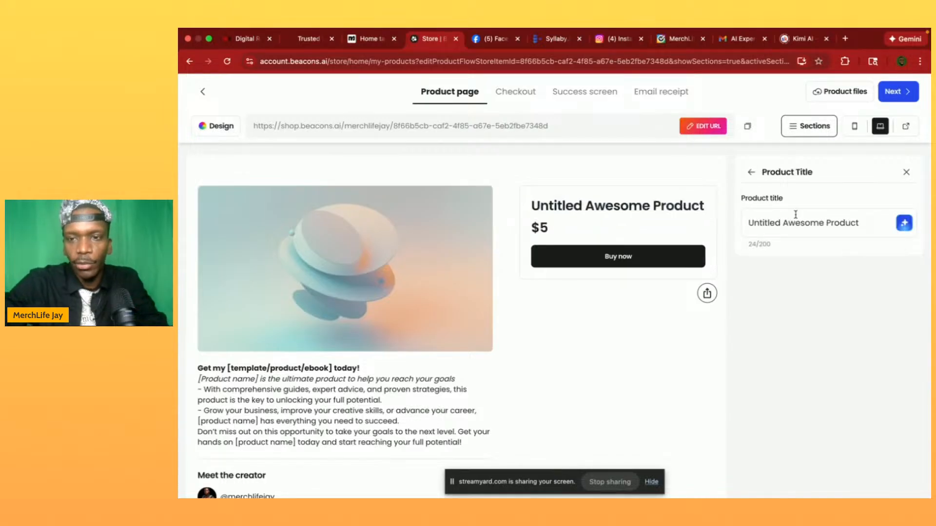
# - Check the manuscript's title in the StreamYard browser window and return to the Beacons product page
pyautogui.tripleClick(788, 223)
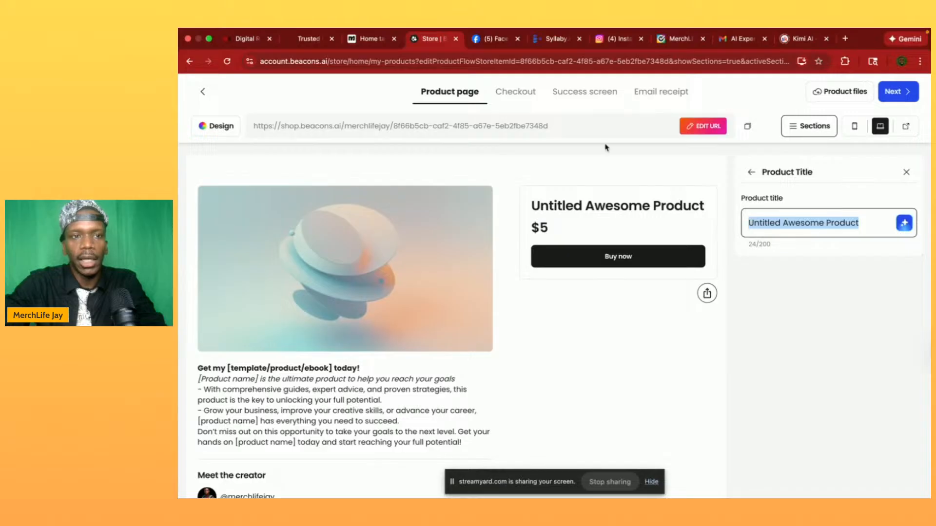
pyautogui.hotkey('ctrl', 'Up')
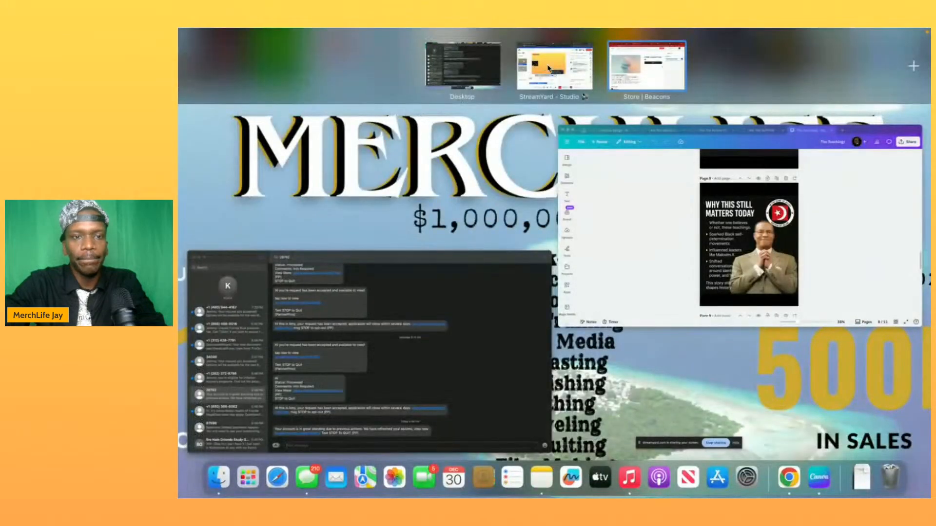
pyautogui.click(548, 68)
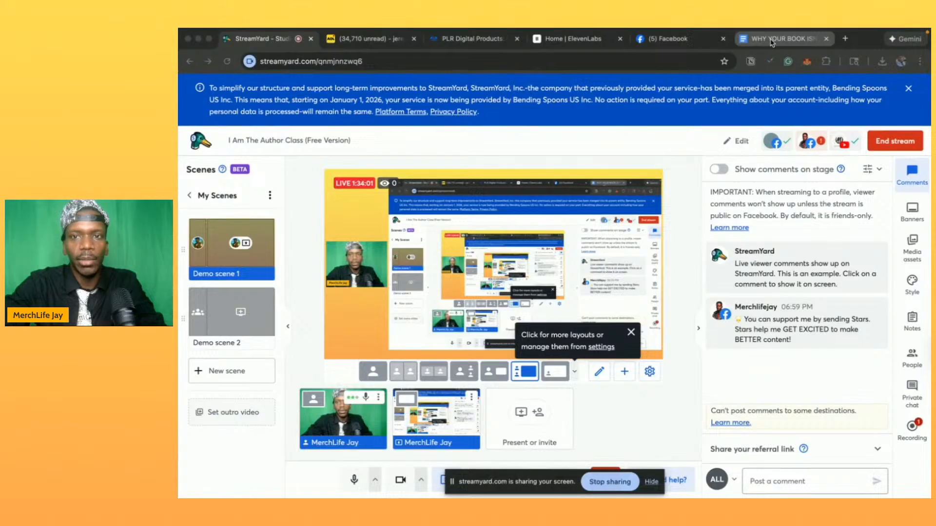
pyautogui.hotkey('ctrl', 'Up')
pyautogui.click(642, 65)
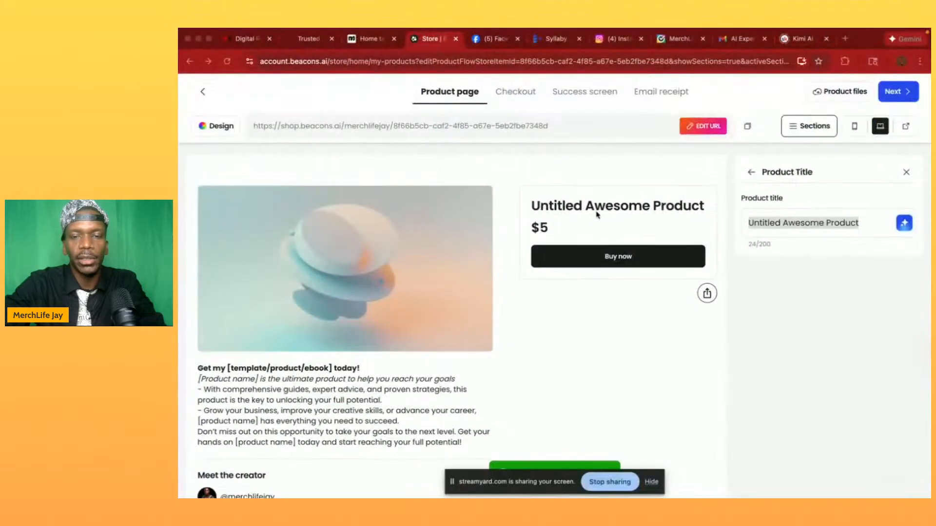
# - Replace the placeholder product title with "Why Your Book isn't Selling"
pyautogui.click(597, 214)
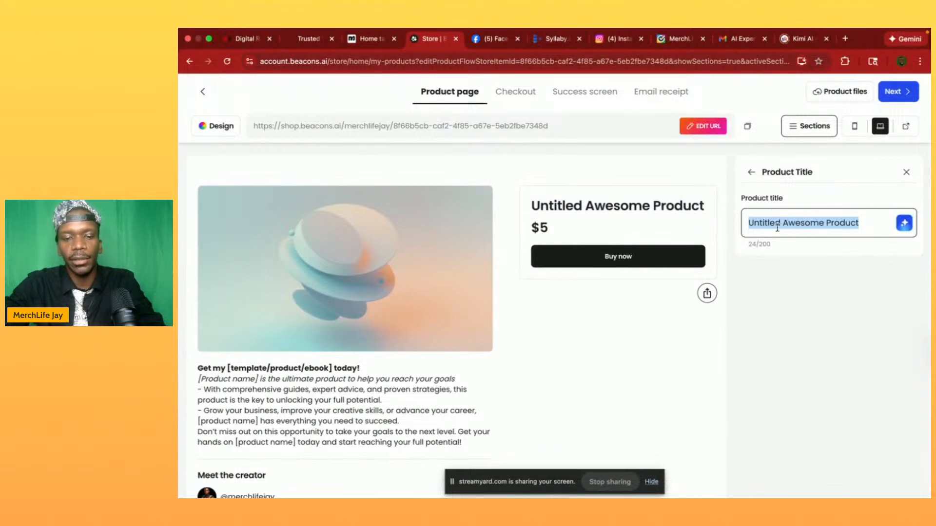
pyautogui.write('Why ')
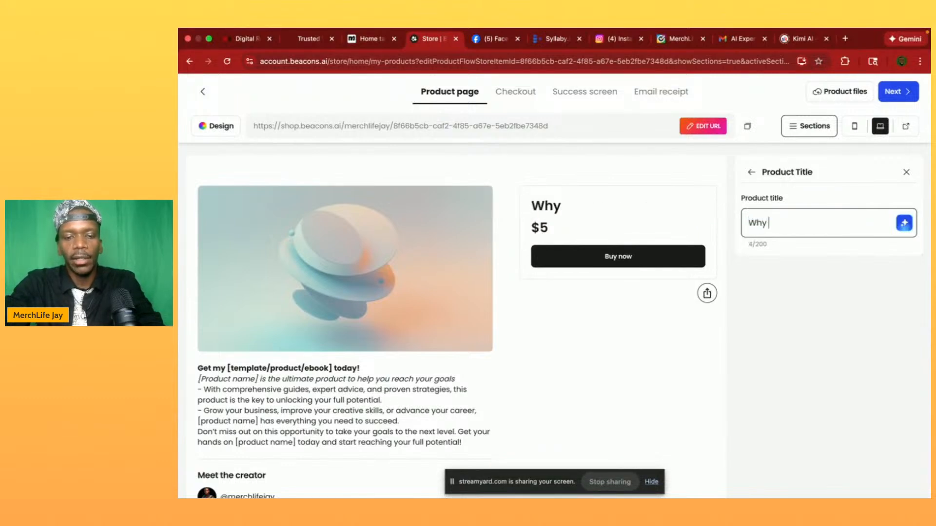
pyautogui.write('Your Boook')
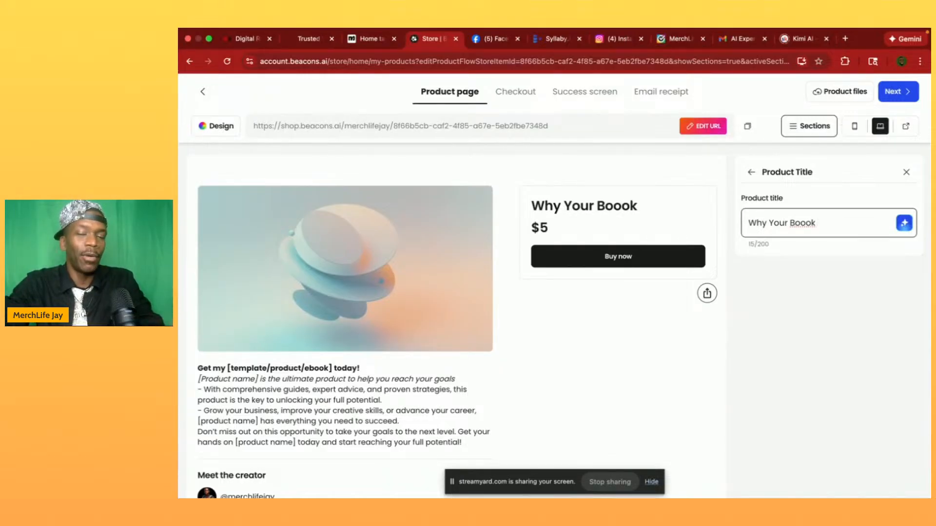
pyautogui.press('BackSpace')
pyautogui.press('BackSpace')
pyautogui.press('BackSpace')
pyautogui.write('k ')
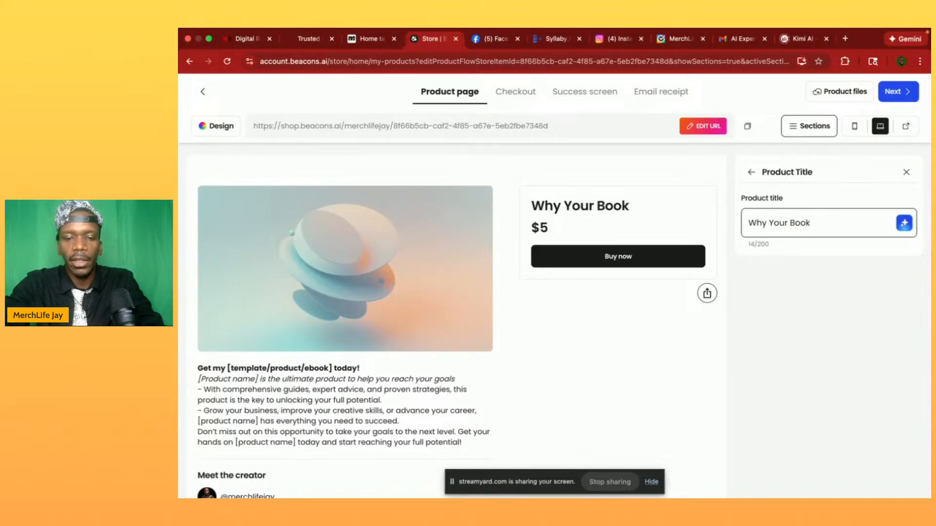
pyautogui.write("isn't Selling")
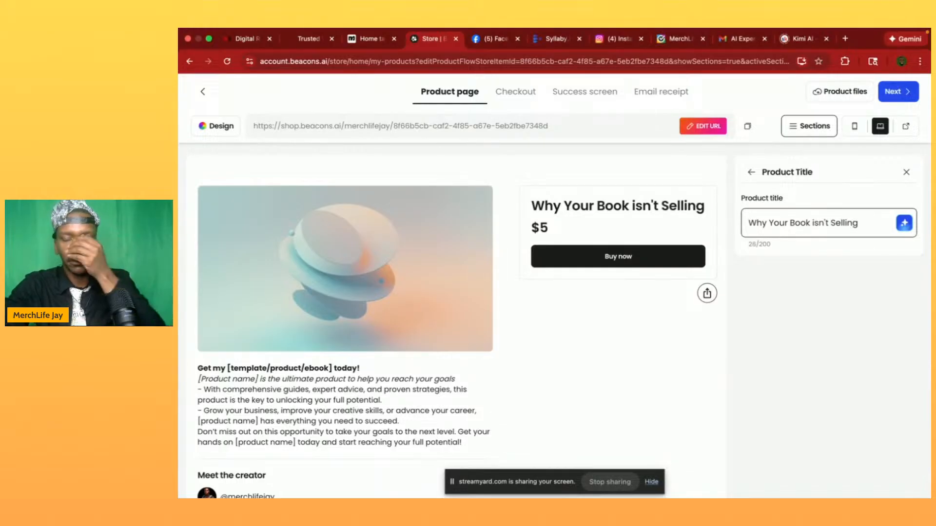
# - Extend the product title with the subtitle ": and 3 Systems That Can Fix That"
pyautogui.press('BackSpace')
pyautogui.write(':')
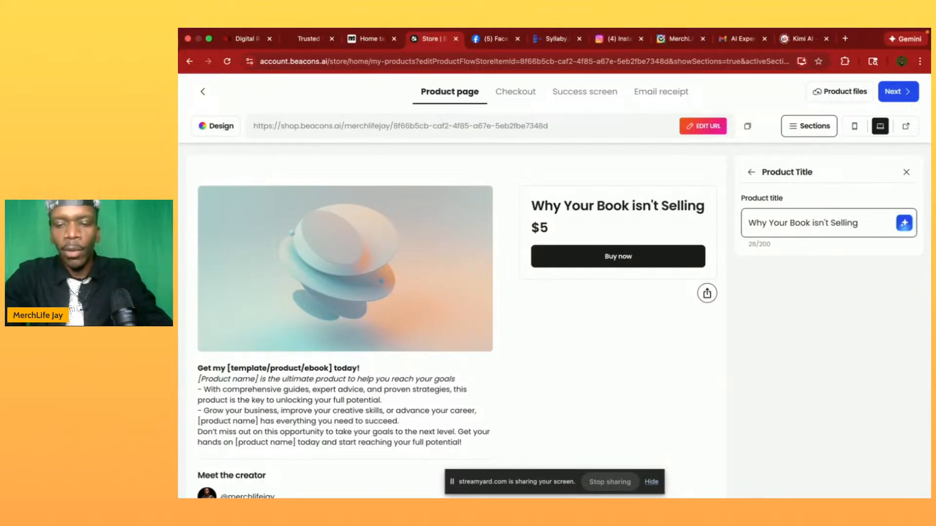
pyautogui.write(' a')
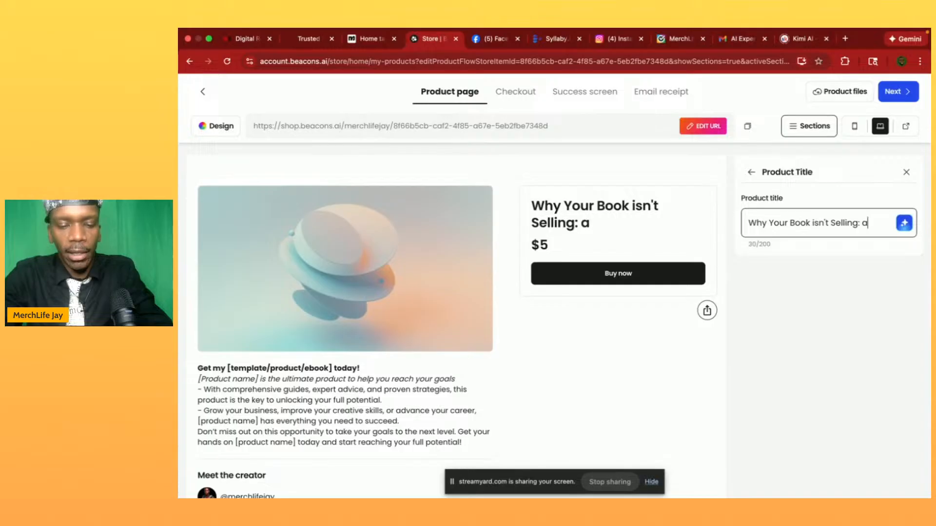
pyautogui.write('nd 3 Sy')
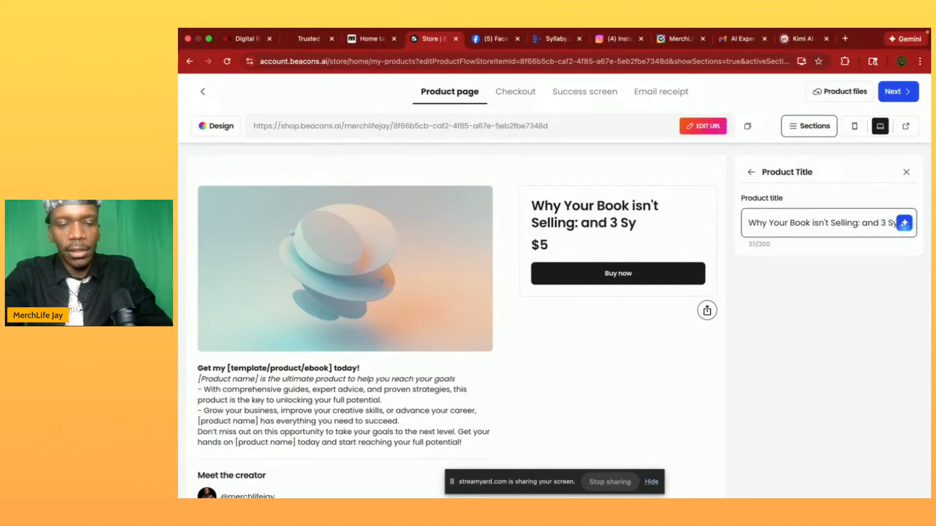
pyautogui.write('stems T')
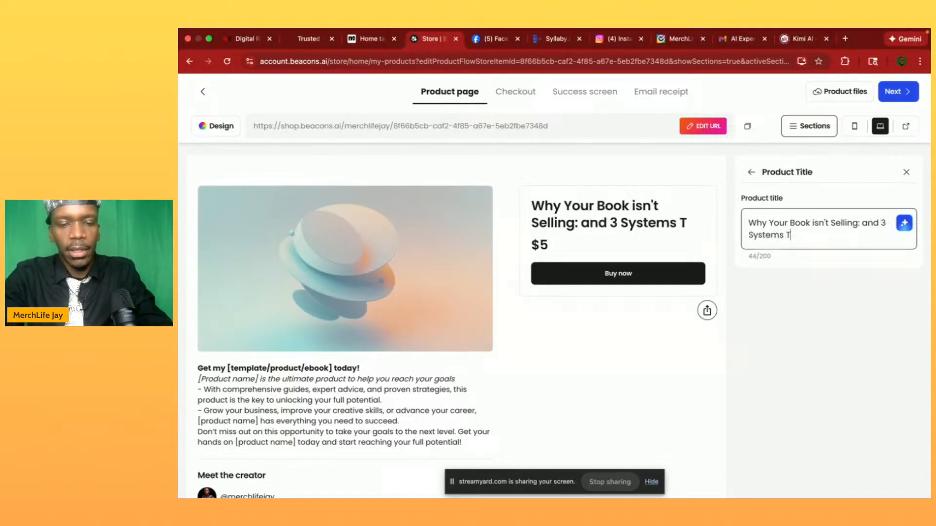
pyautogui.write('hat Can Fix That')
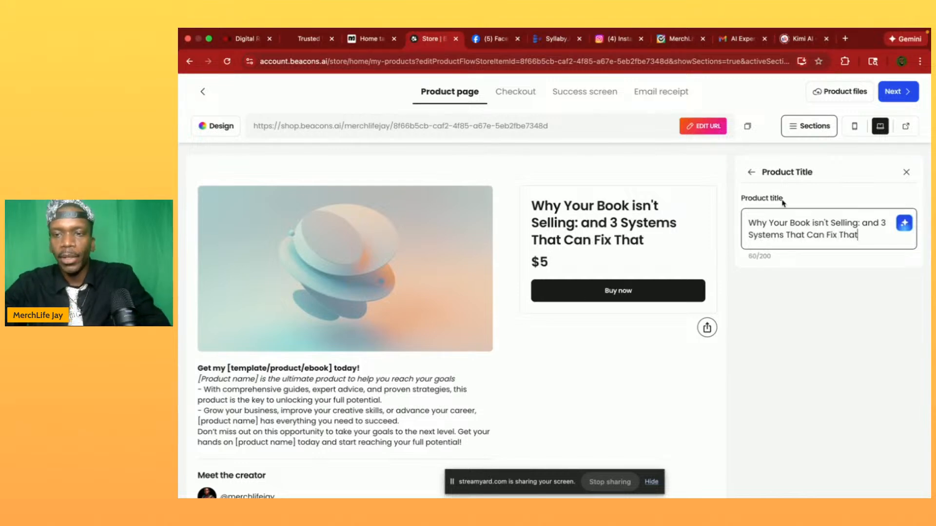
pyautogui.click(777, 287)
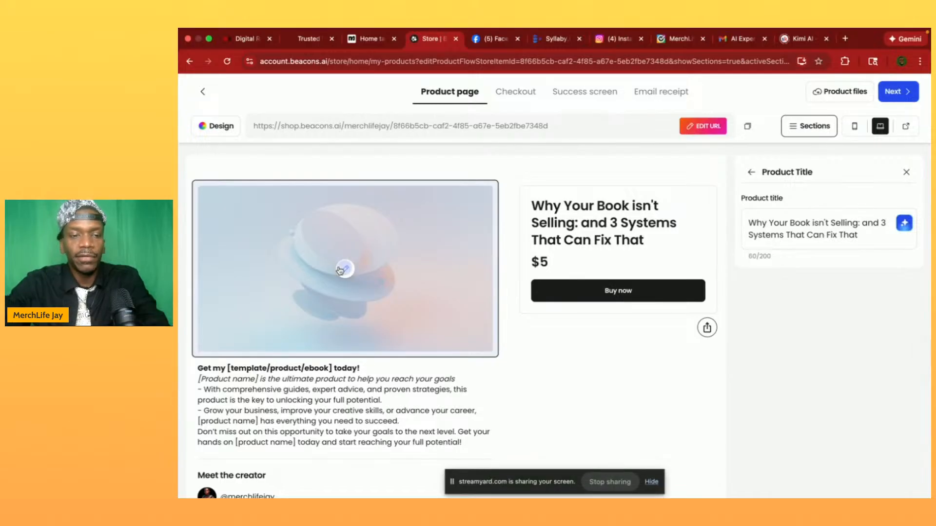
# - Start adding an AI-generated product image with the prompt "Generate a black and white book cover for a book titled"
pyautogui.click(344, 268)
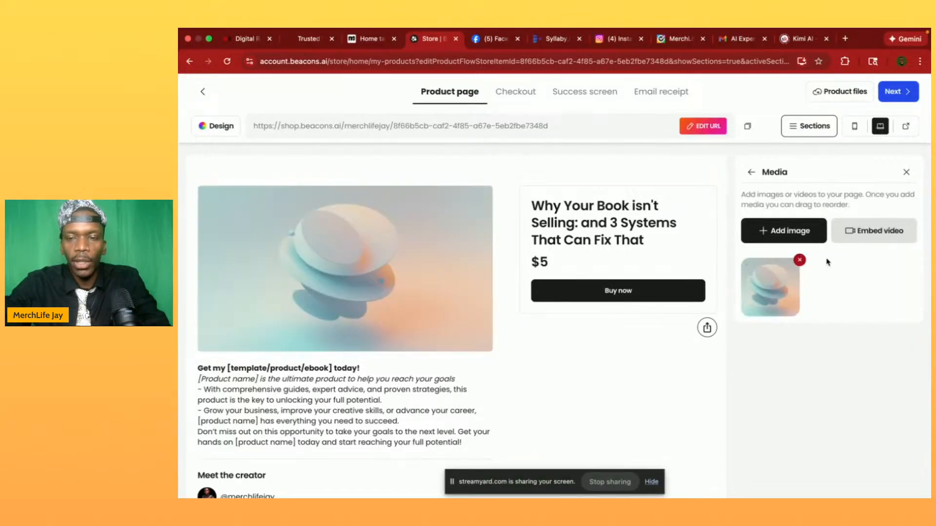
pyautogui.click(775, 232)
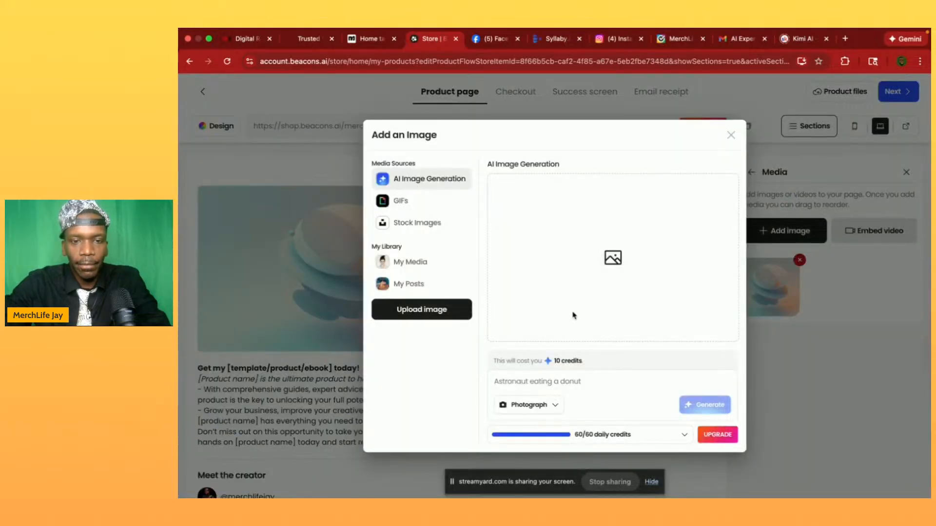
pyautogui.click(525, 387)
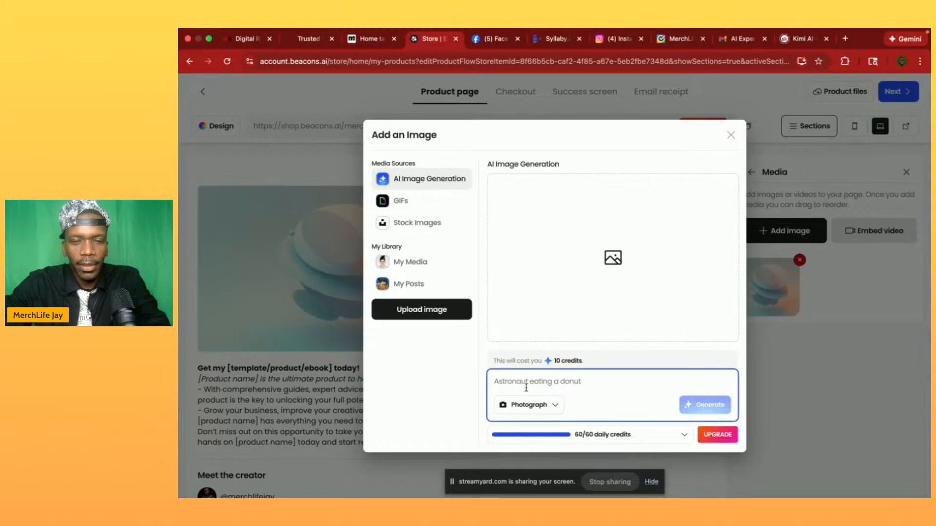
pyautogui.write('Gene')
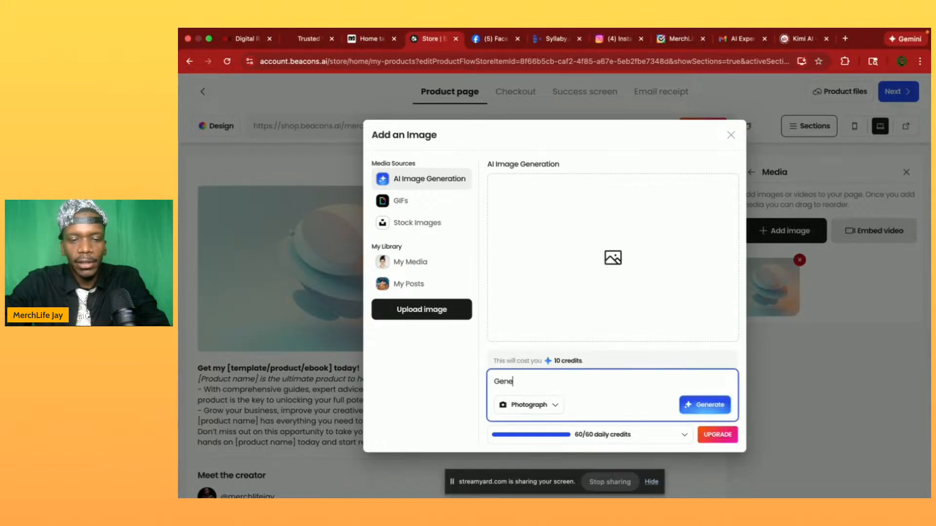
pyautogui.write('rate a bla')
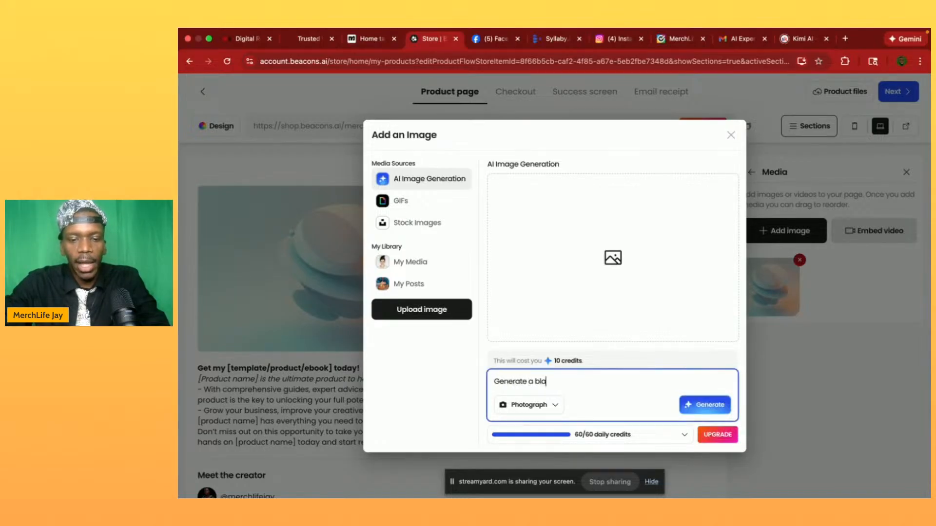
pyautogui.write('ck and white ')
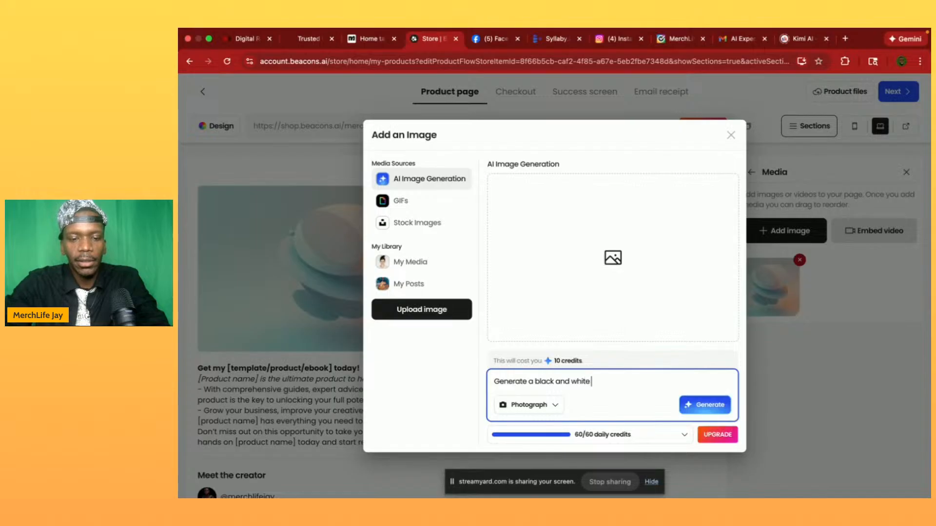
pyautogui.write('book cover ')
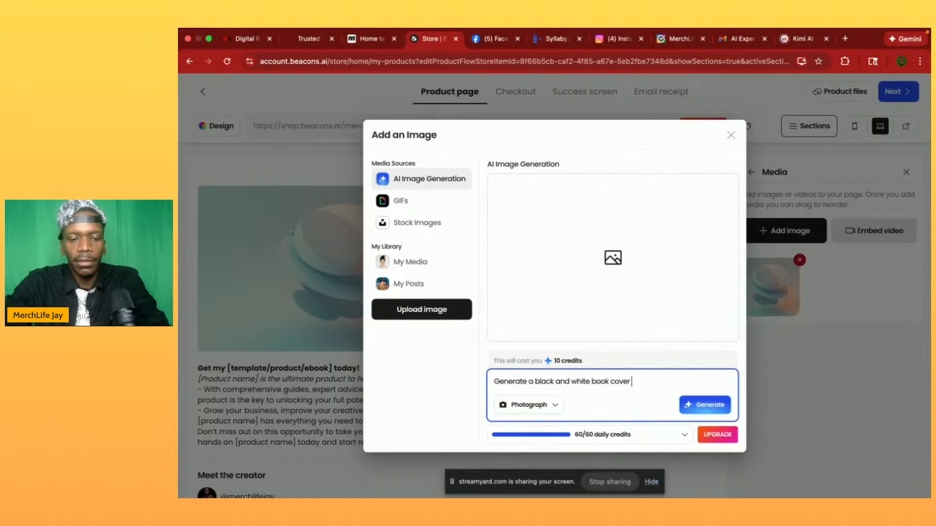
pyautogui.write('for a book ti')
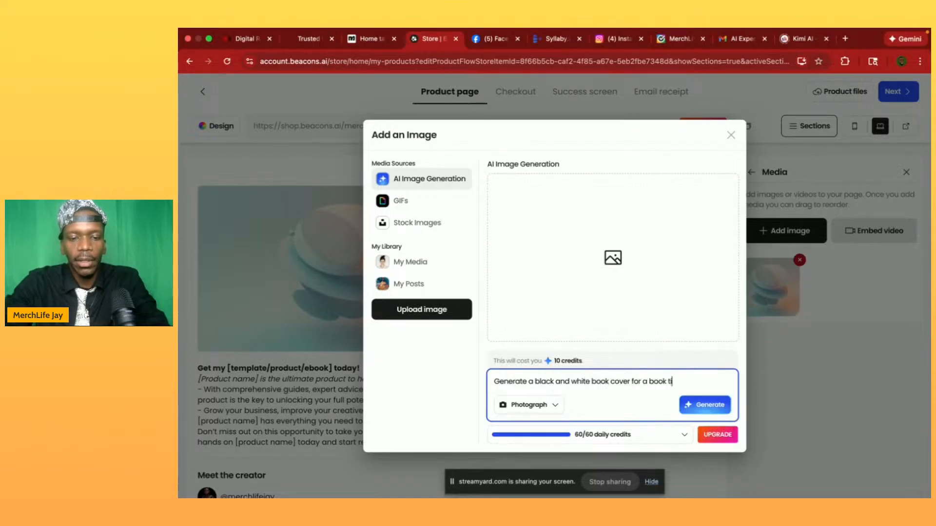
pyautogui.write('ttled')
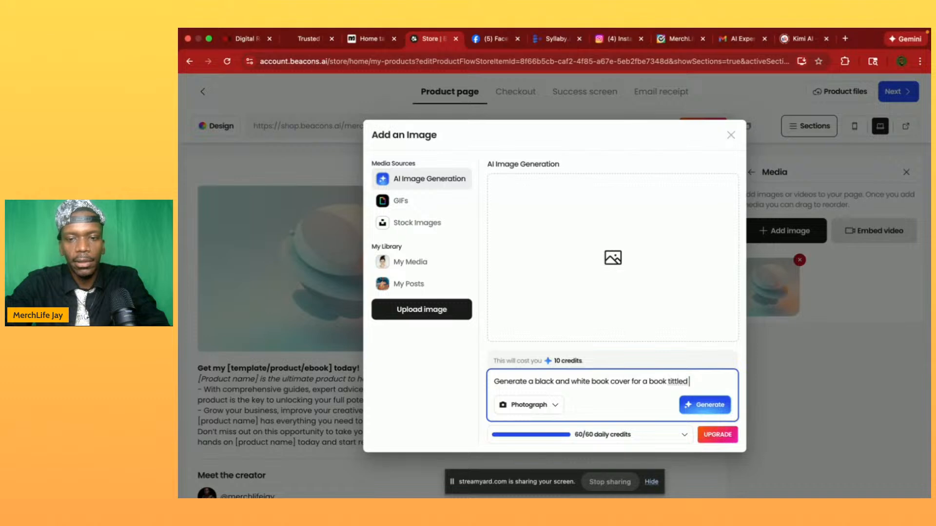
pyautogui.press('BackSpace')
pyautogui.press('BackSpace')
pyautogui.press('BackSpace')
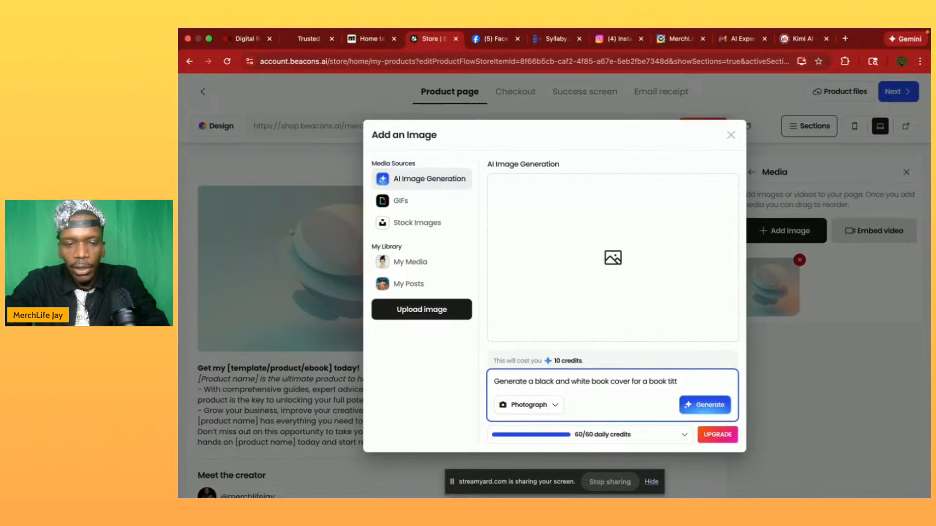
pyautogui.write('led')
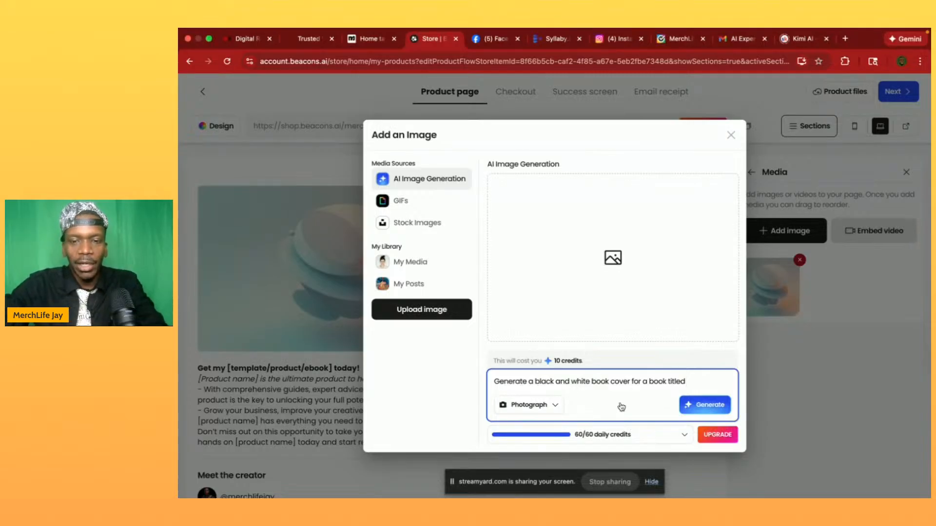
# - Complete the image prompt with the quoted book title "Why Your Book Isn't Selling: & 3 Systems That Can Fix That"
pyautogui.write('"')
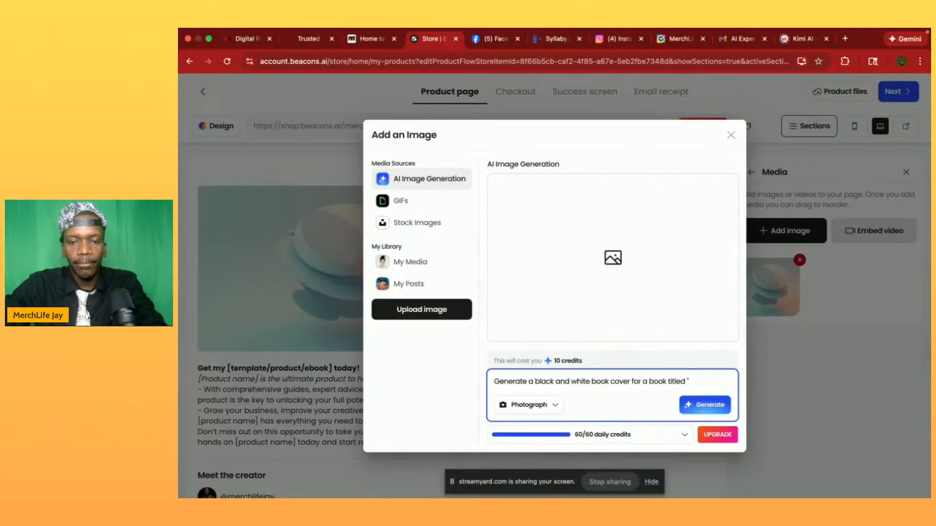
pyautogui.write('Why Your Book ')
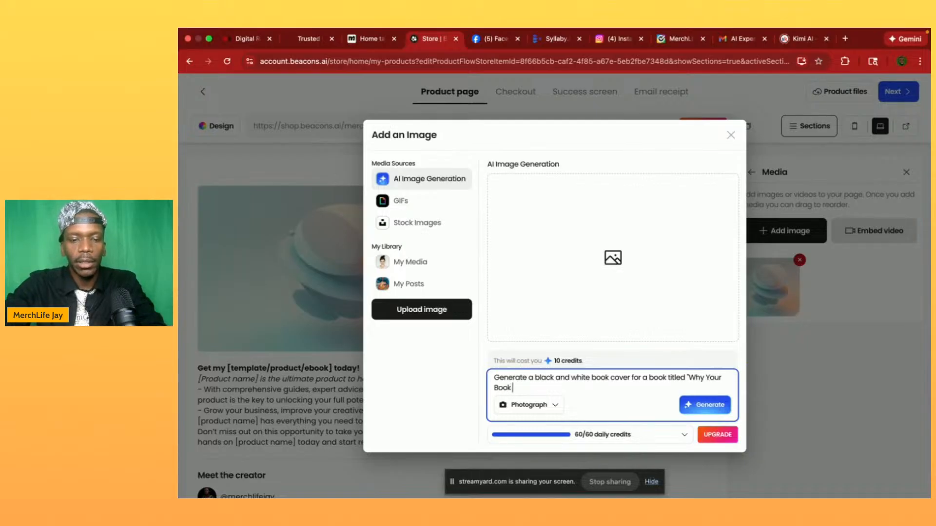
pyautogui.write('Isn')
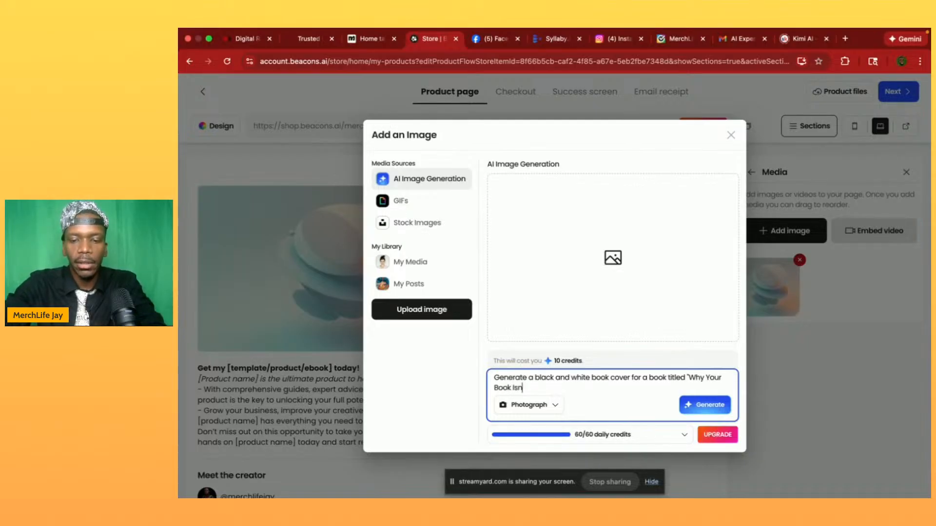
pyautogui.write("'t Selling:")
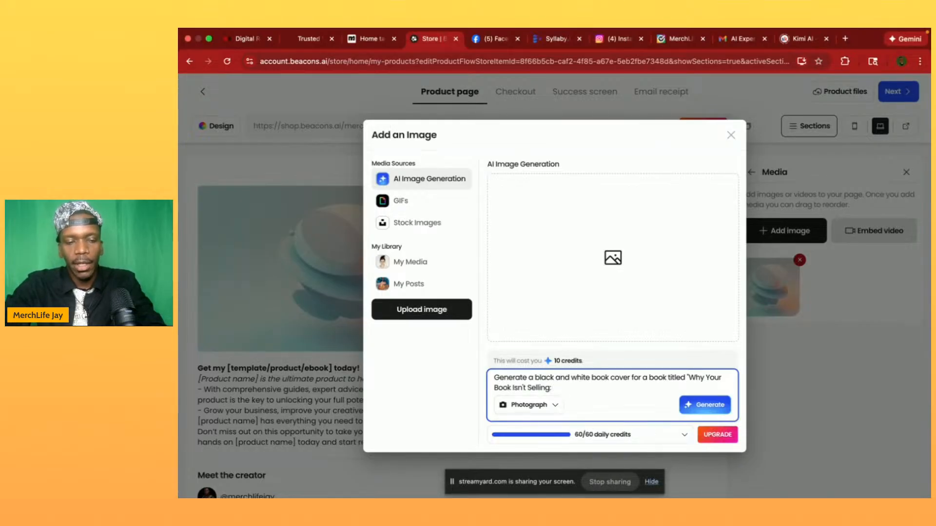
pyautogui.write('&')
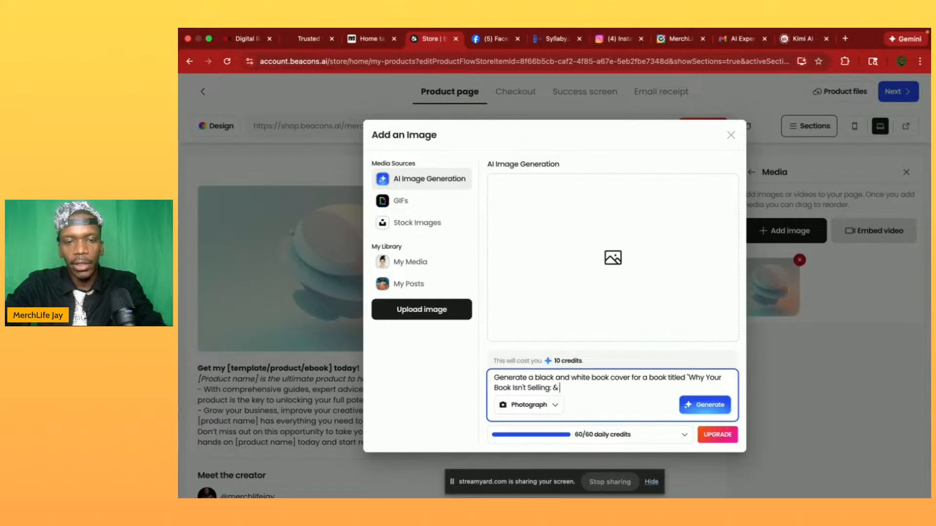
pyautogui.write(' 3')
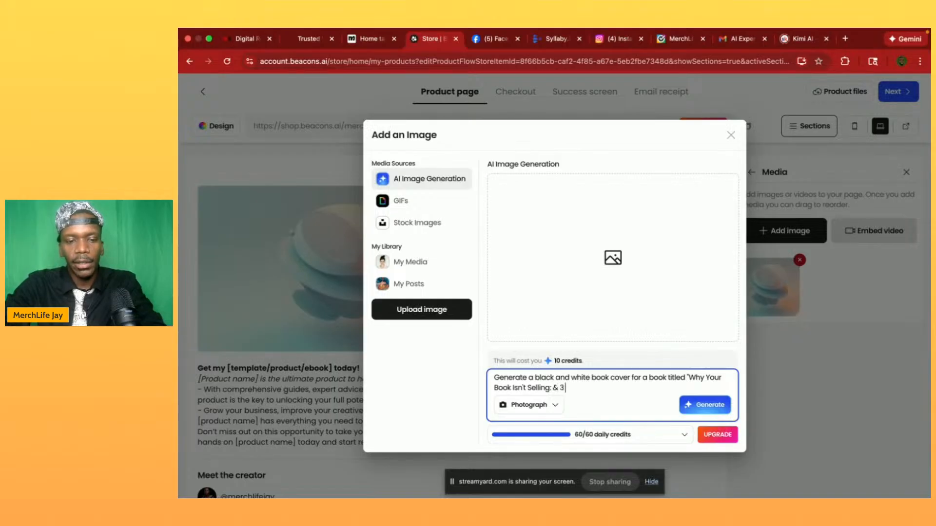
pyautogui.write(' Systems')
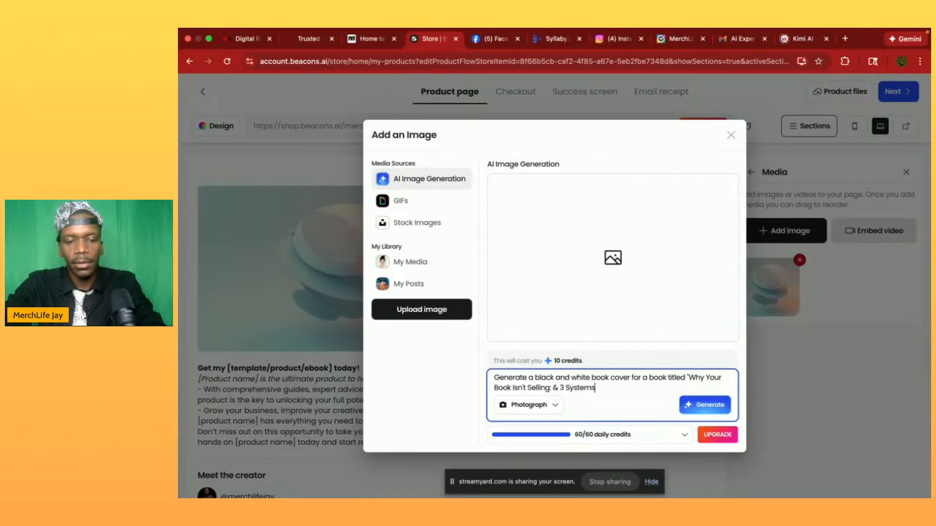
pyautogui.write(' That Can ')
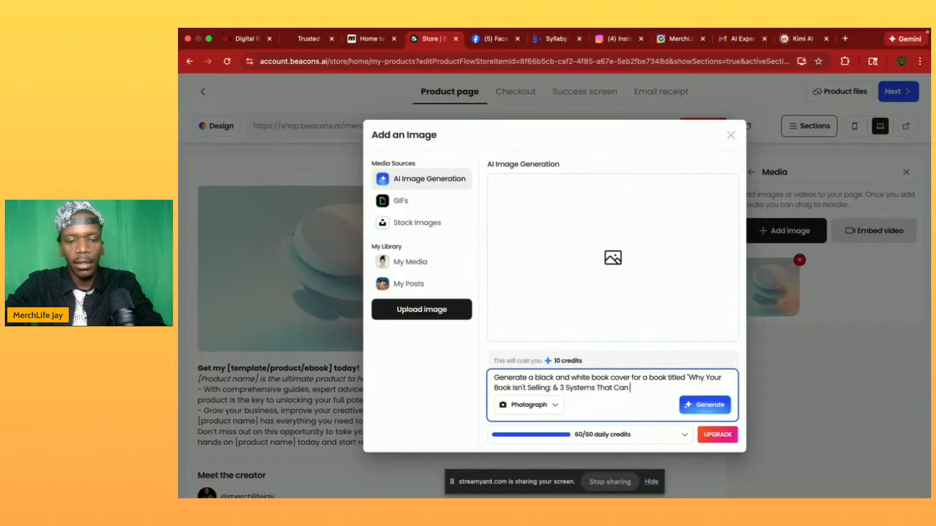
pyautogui.write('Fix That')
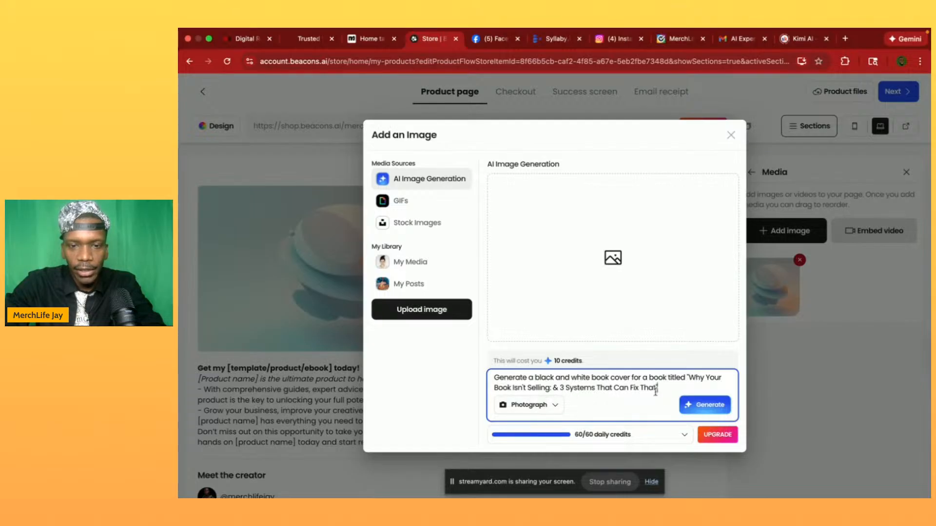
# - Generate the book cover image in Photograph style and insert it as product media with a 1:1 crop
pyautogui.click(699, 411)
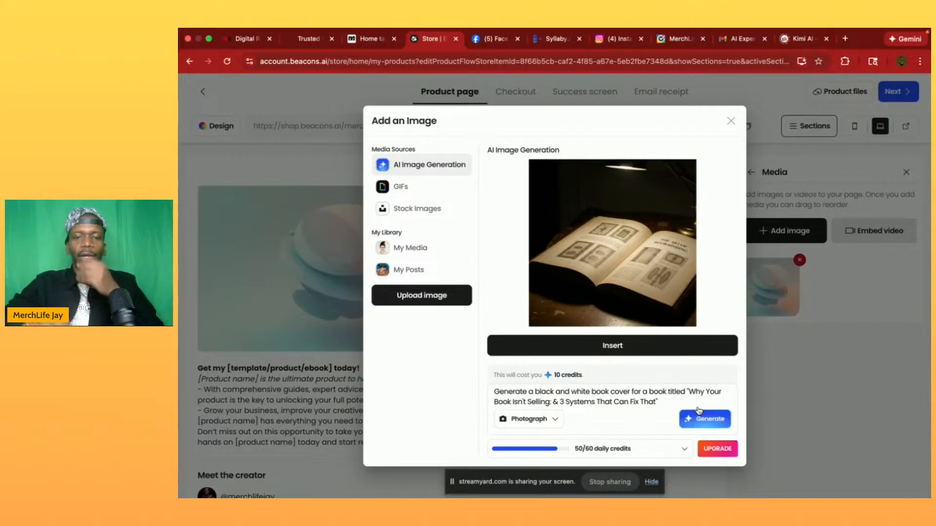
pyautogui.click(620, 348)
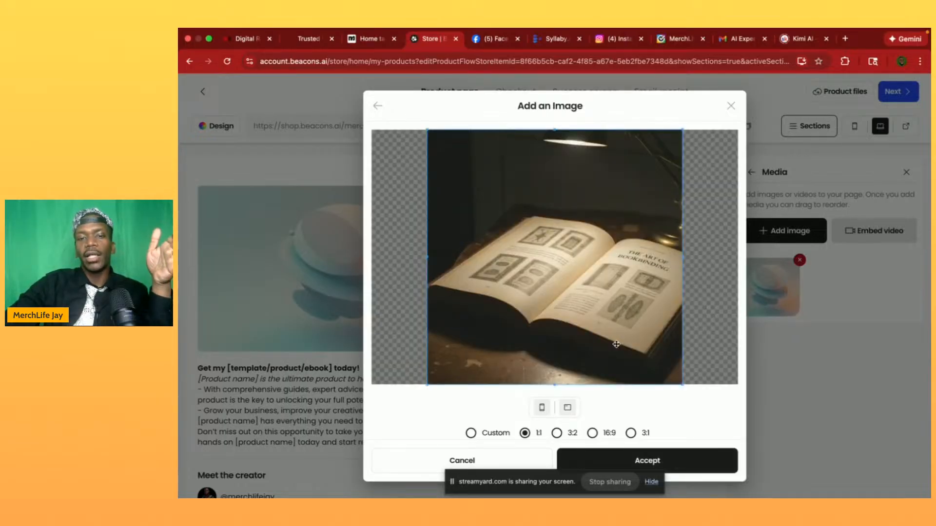
pyautogui.click(613, 465)
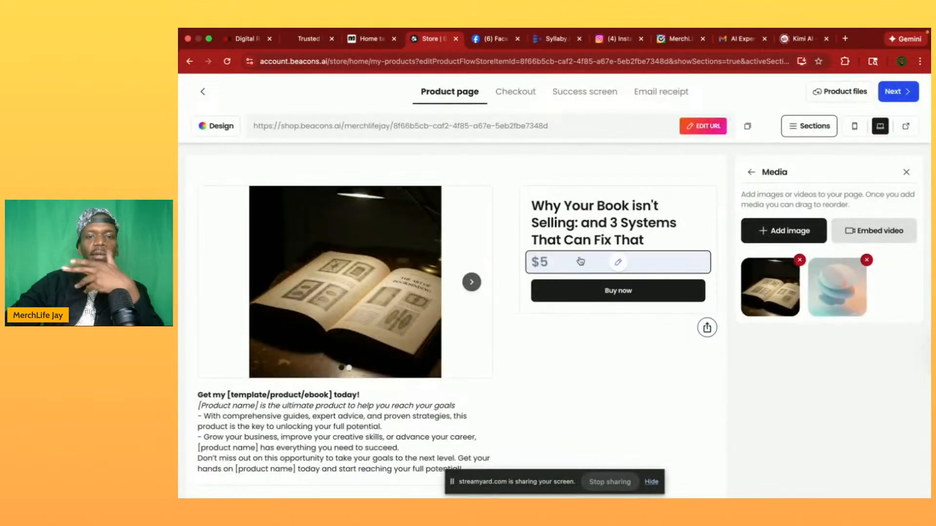
# - Open the product description and clear its placeholder text from the end of the heading onward
pyautogui.scroll(-3, 439, 317)
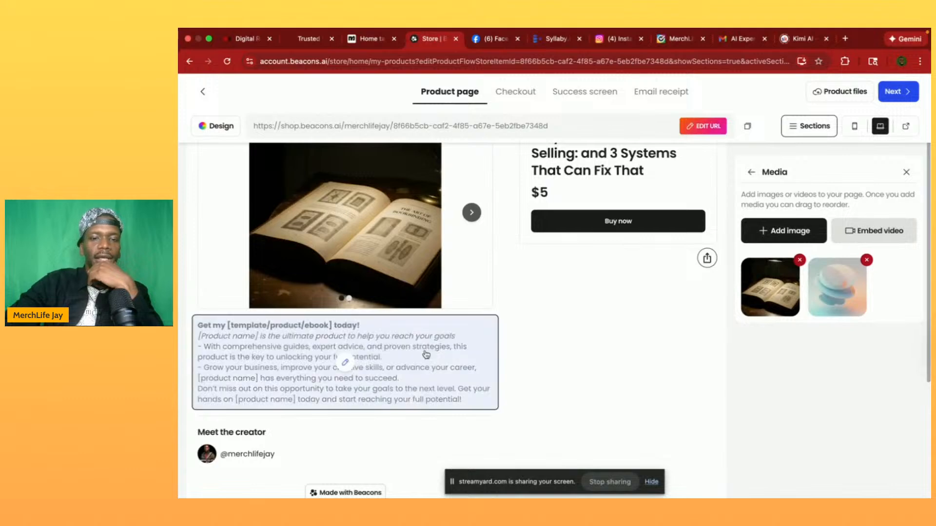
pyautogui.click(407, 362)
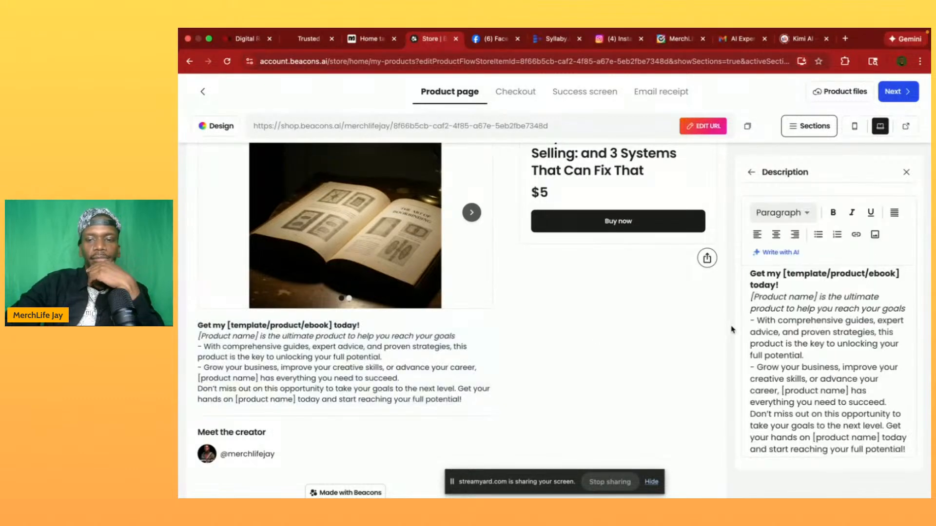
pyautogui.moveTo(905, 450); pyautogui.dragTo(751, 414)
pyautogui.moveTo(841, 381); pyautogui.dragTo(749, 268)
pyautogui.click(750, 269)
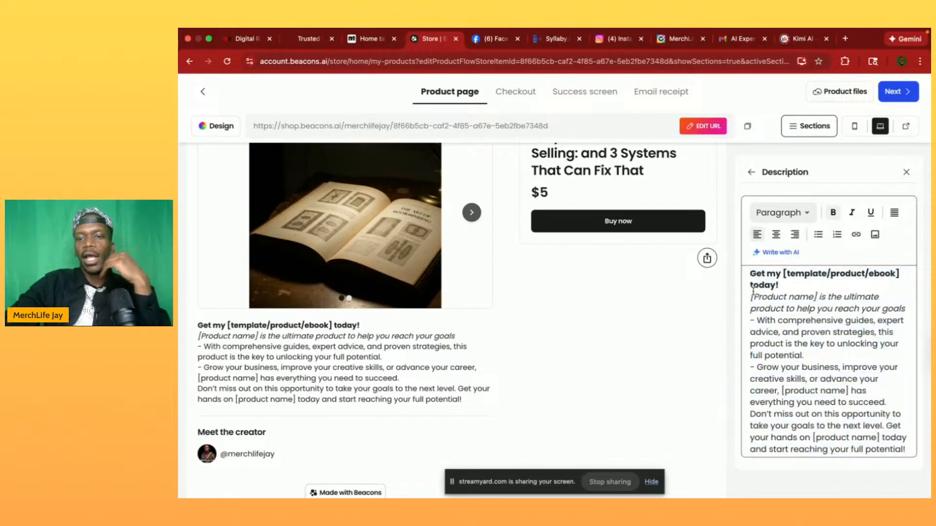
pyautogui.moveTo(906, 448); pyautogui.dragTo(750, 283)
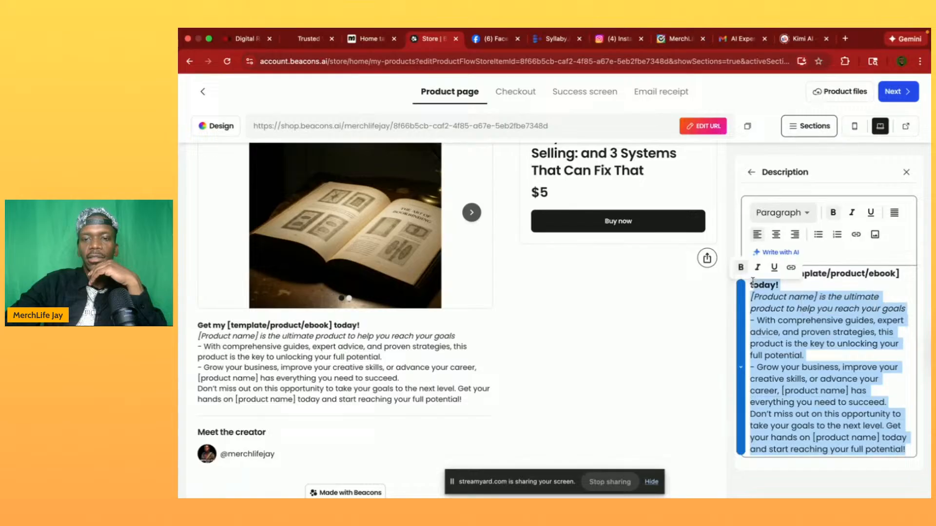
pyautogui.write('t')
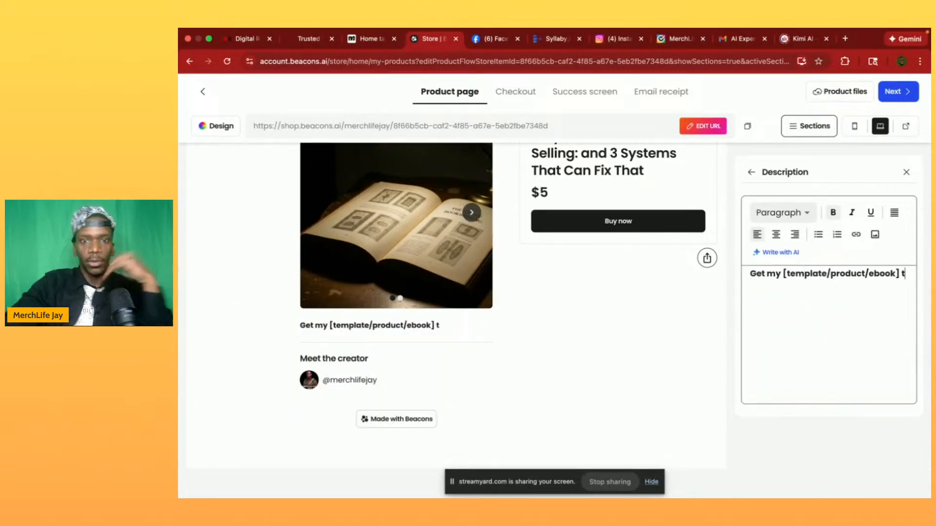
# - Replace the remaining placeholder heading in the description with "This book explains three systems"
pyautogui.tripleClick(805, 274)
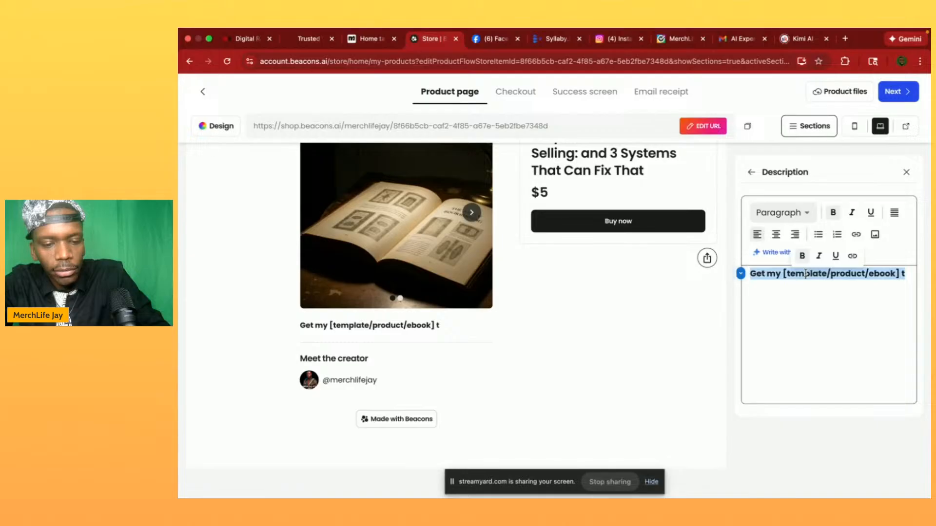
pyautogui.write('s')
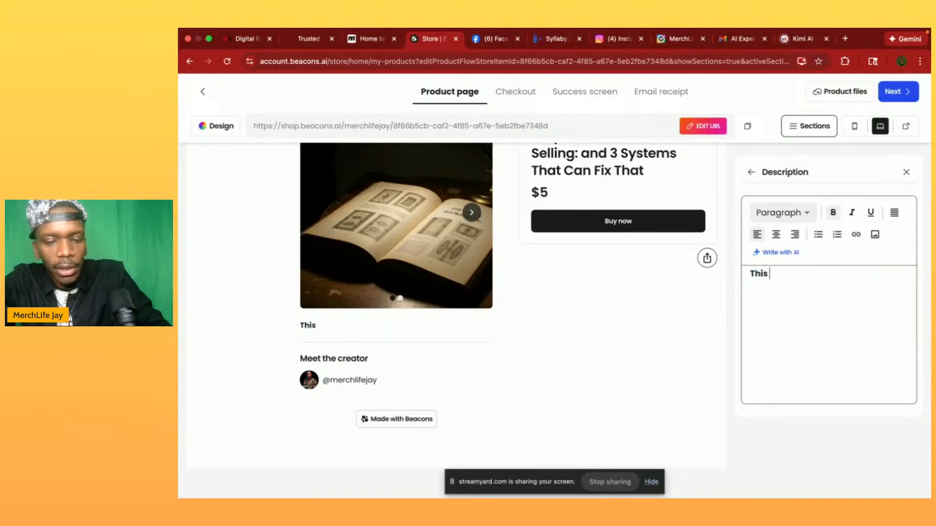
pyautogui.write(' book explain')
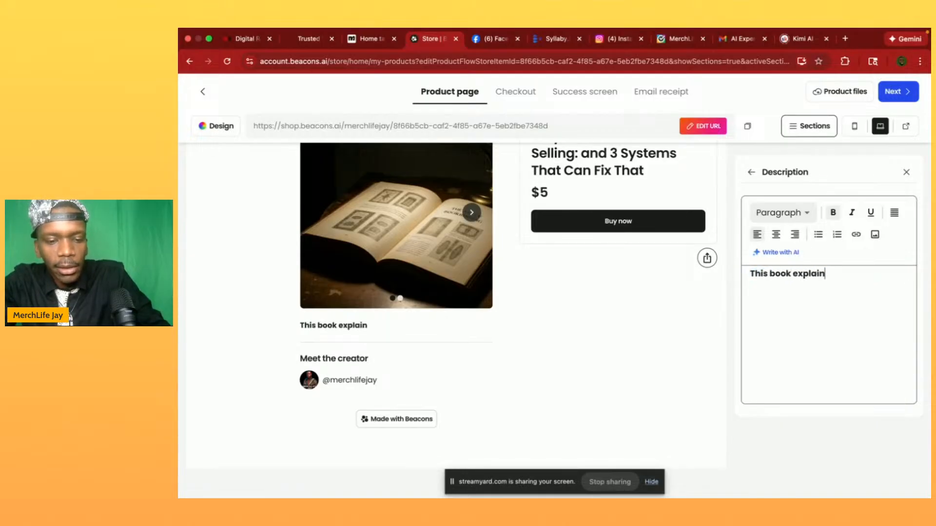
pyautogui.write('s three sys')
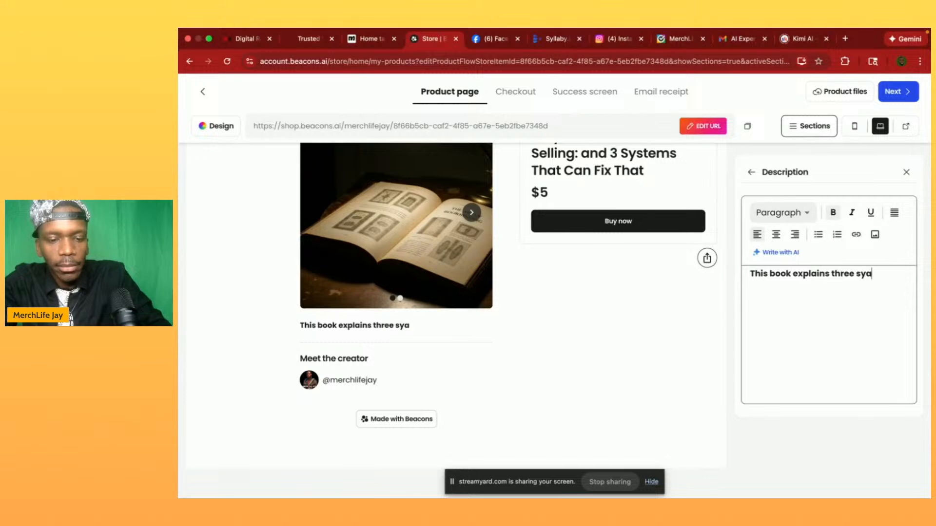
pyautogui.write('tems ')
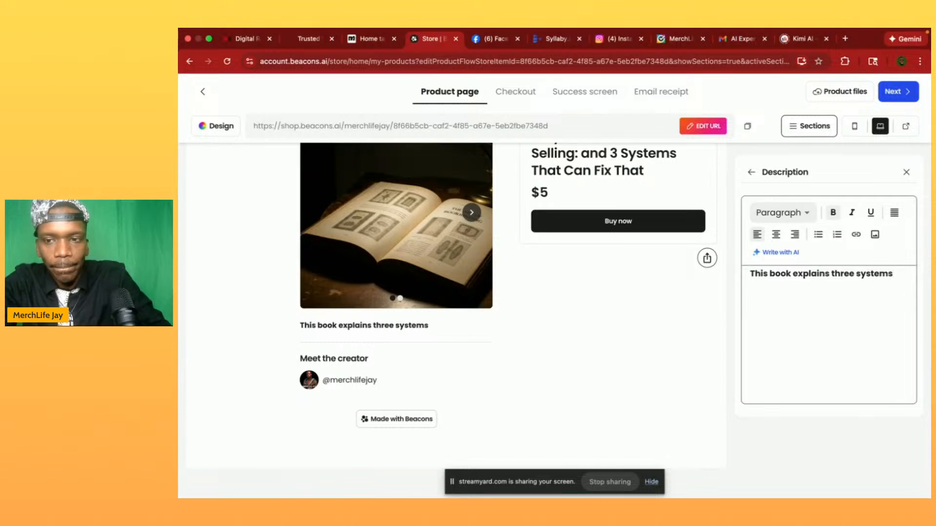
pyautogui.write('tha')
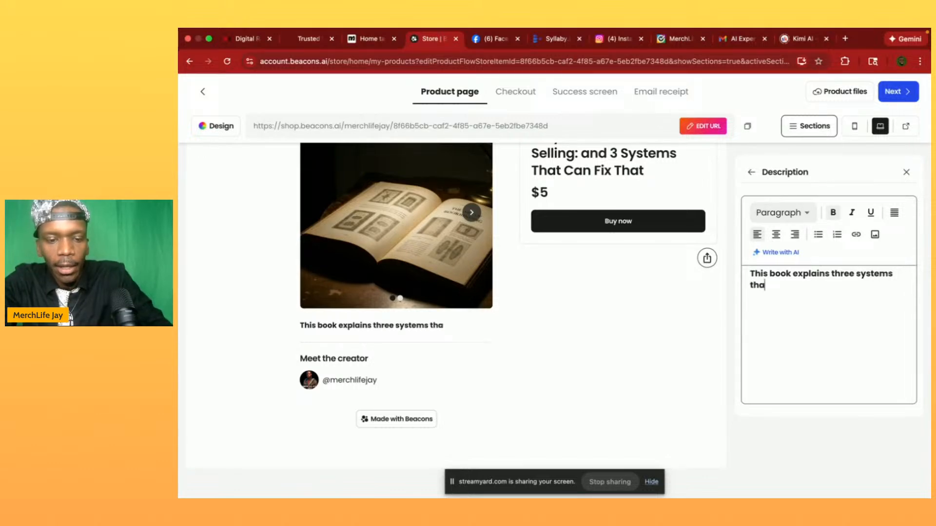
pyautogui.write('t can fix your')
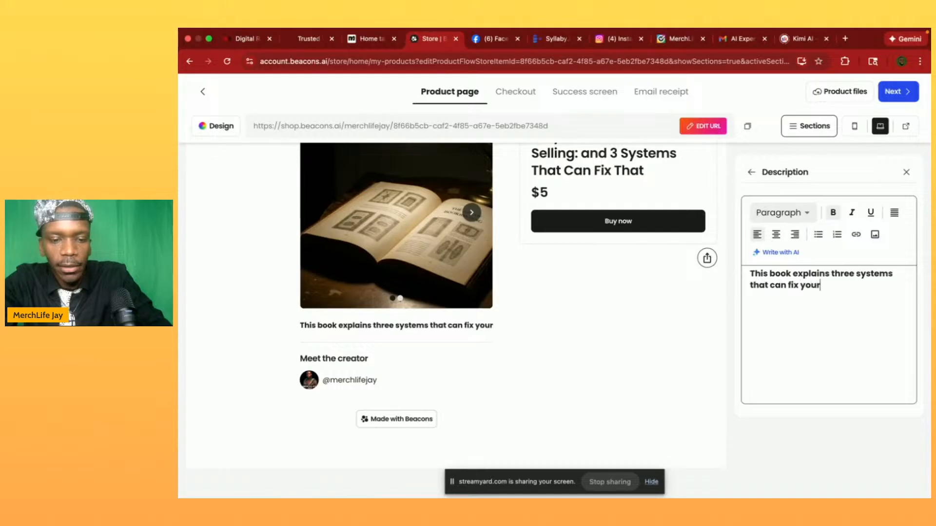
pyautogui.write(' probl')
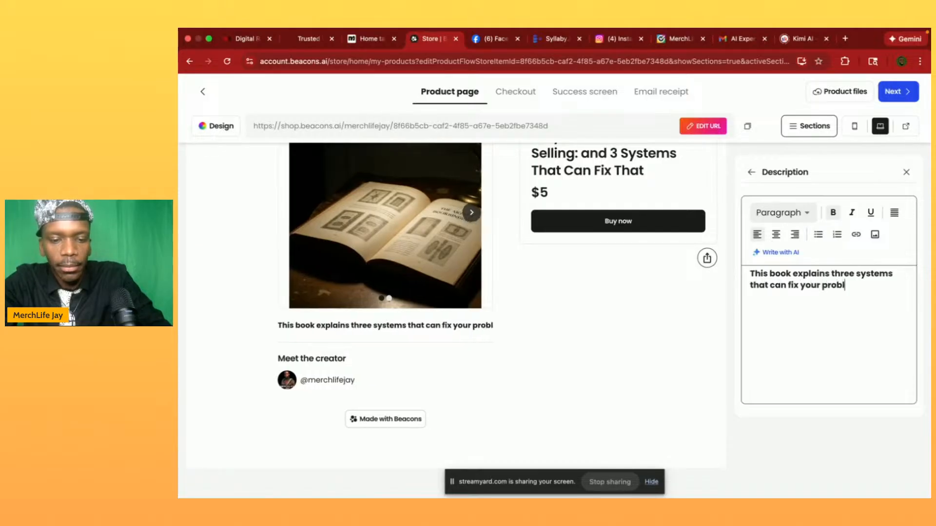
pyautogui.write('em of not se')
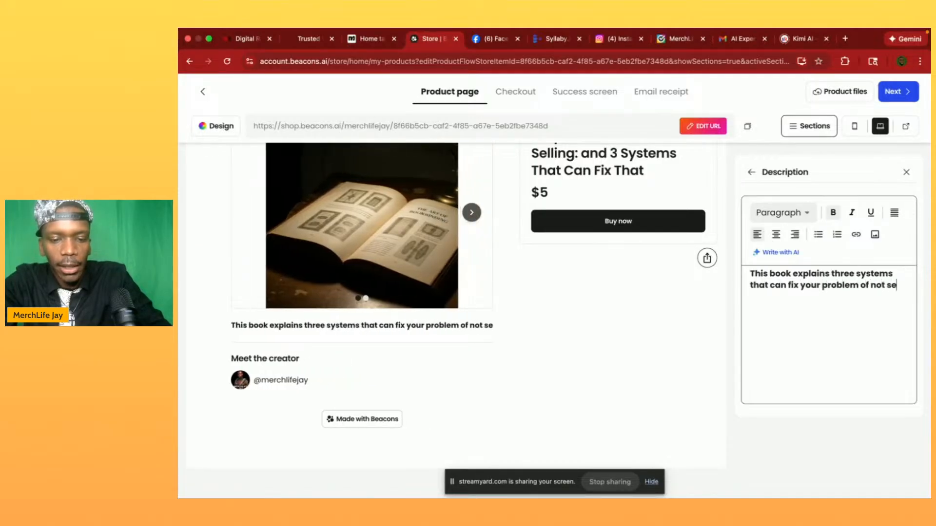
pyautogui.write('eling or fin')
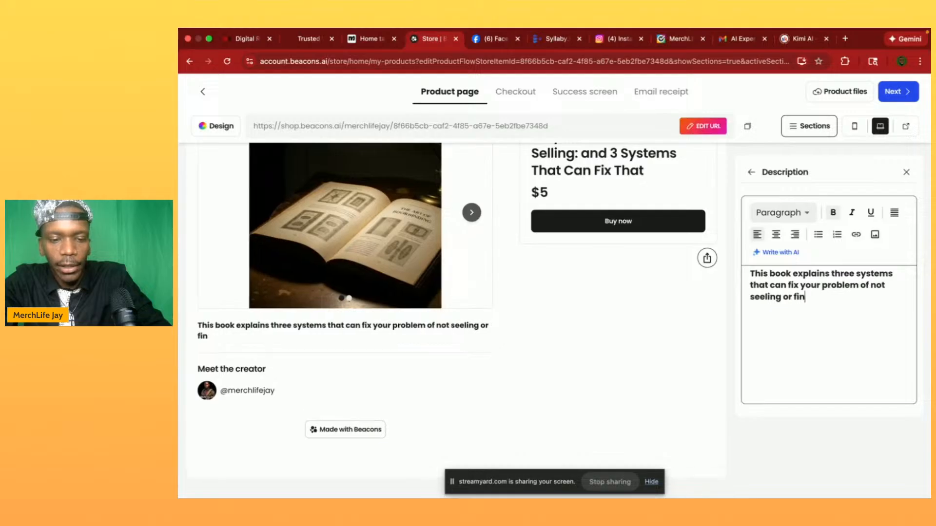
pyautogui.write('ishing you')
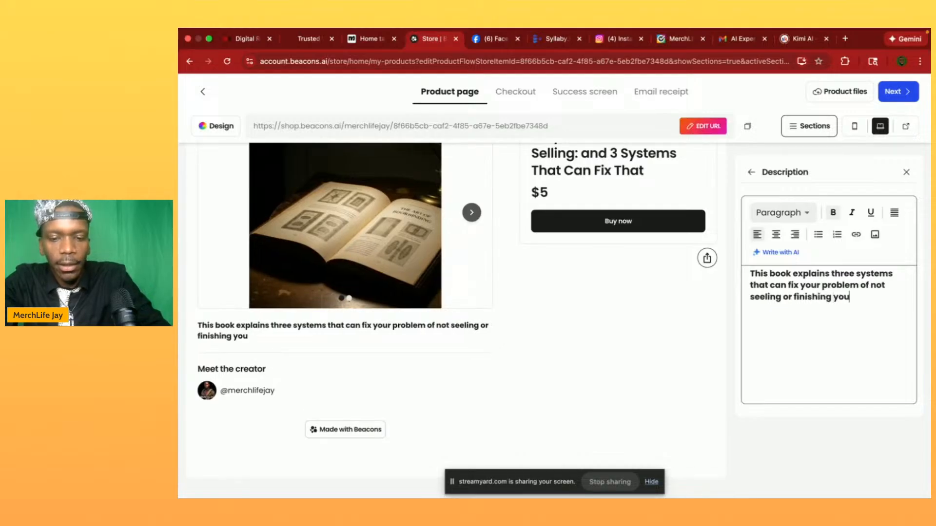
pyautogui.write('r book!')
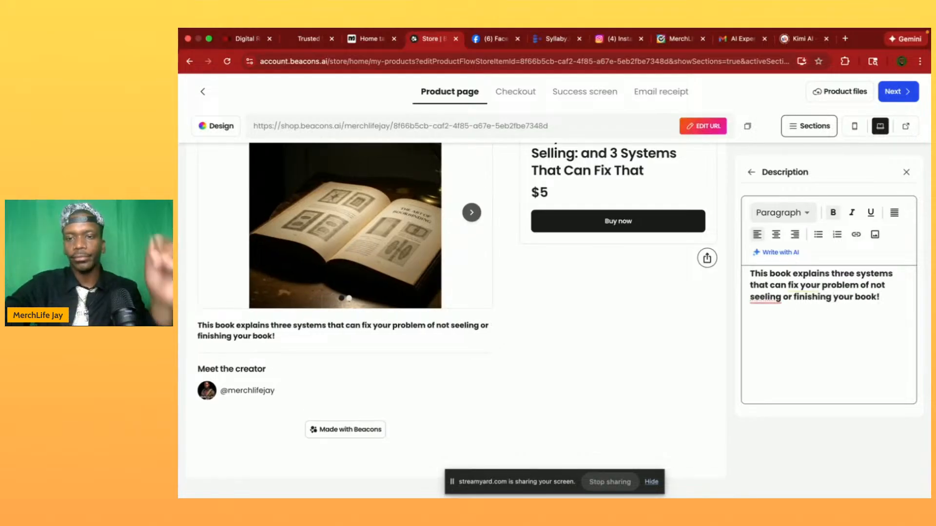
# - Complete the description with "that can fix your problem of not selling or finishing your book!", correcting the spelling of "selling"
pyautogui.moveTo(769, 313); pyautogui.dragTo(765, 298)
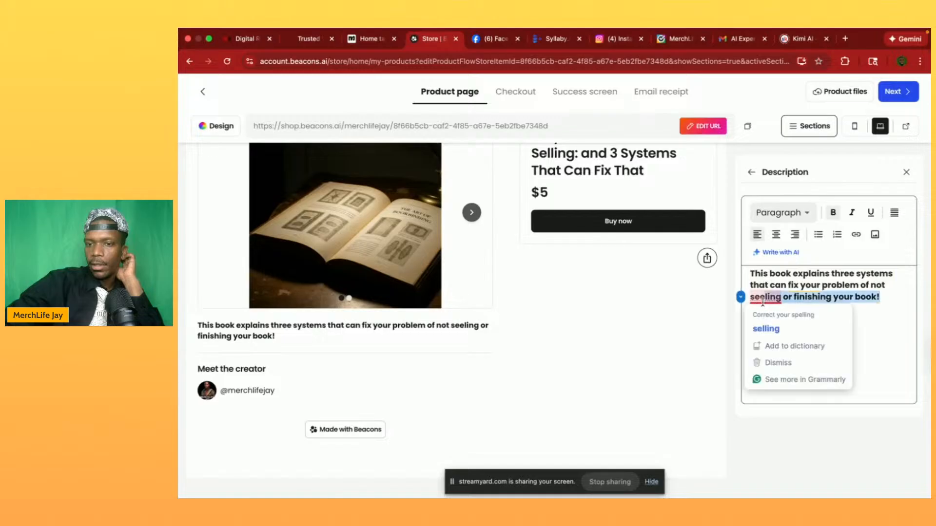
pyautogui.click(762, 330)
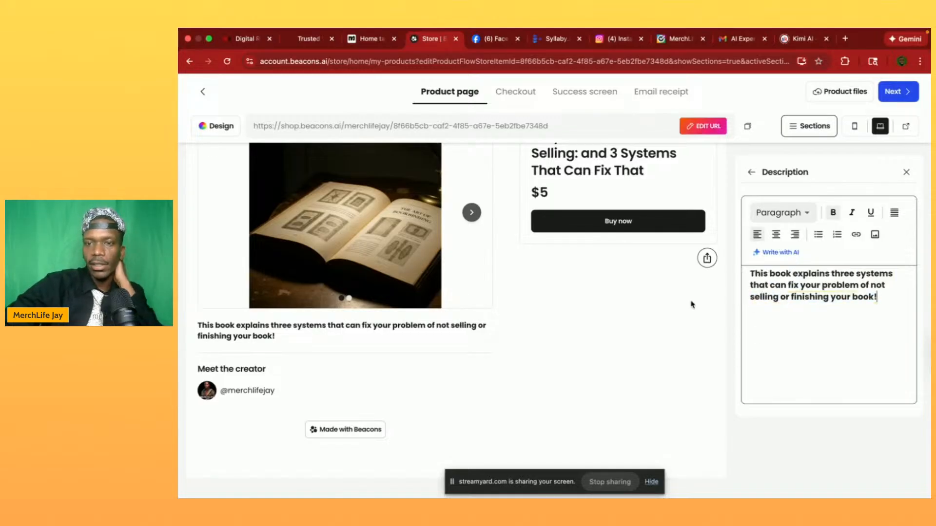
# - Upload the "WHY YOUR BOOK ISN'T FINISHED" PDF from Downloads as the product file and continue to the listing page
pyautogui.click(898, 91)
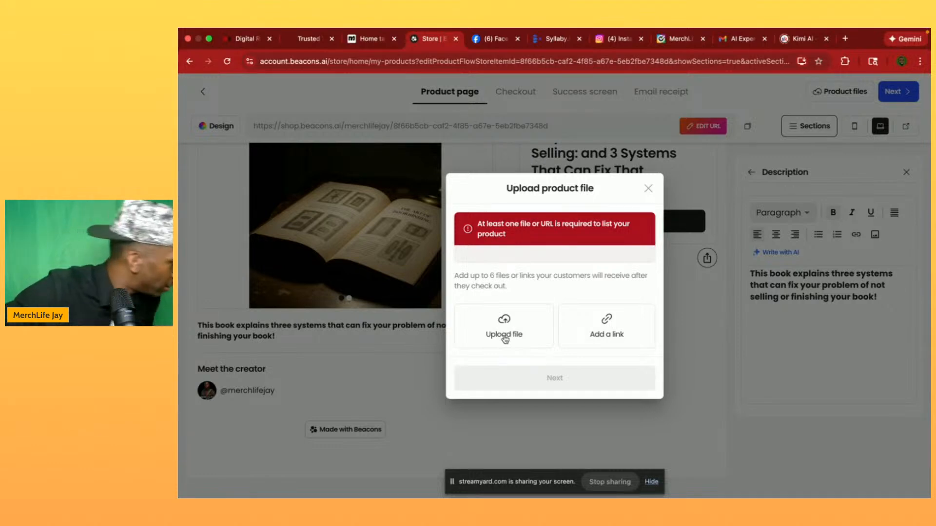
pyautogui.click(504, 337)
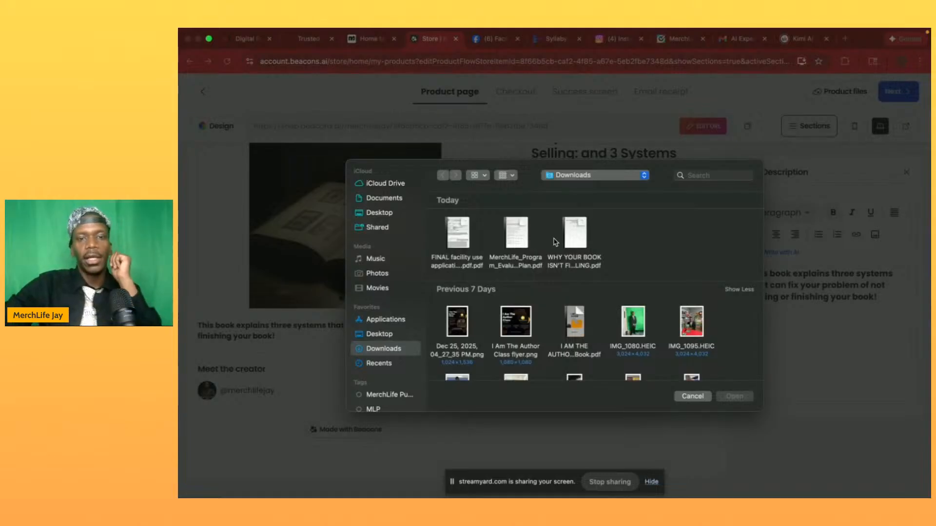
pyautogui.doubleClick(575, 234)
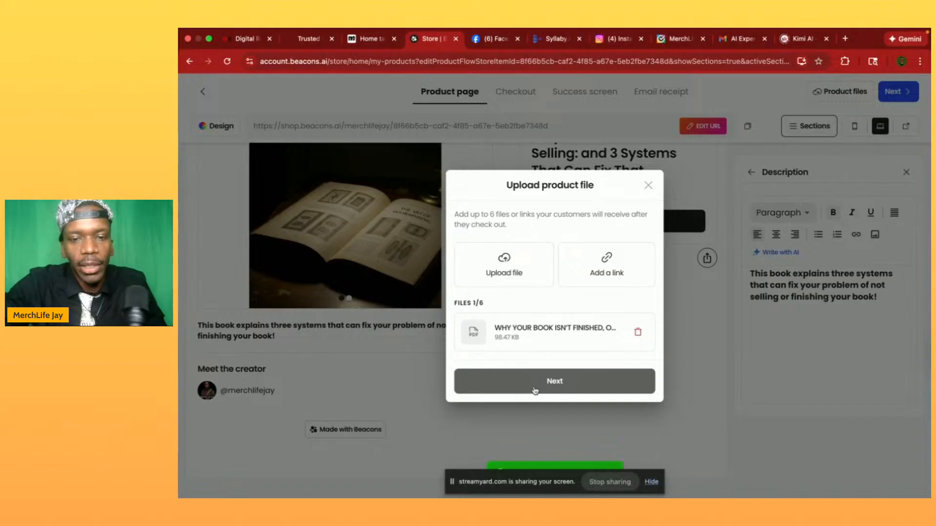
pyautogui.click(536, 384)
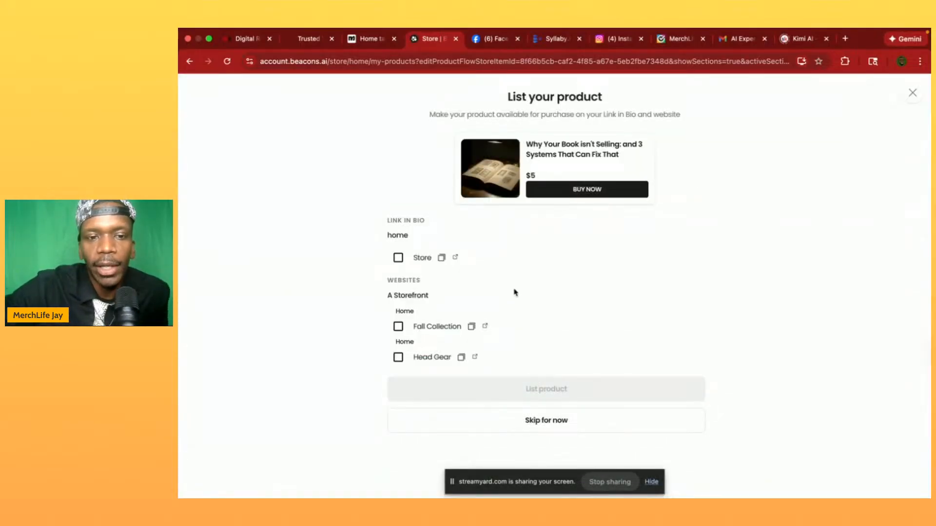
# - List the product in the Link in Bio Store and view its public product page
pyautogui.click(398, 257)
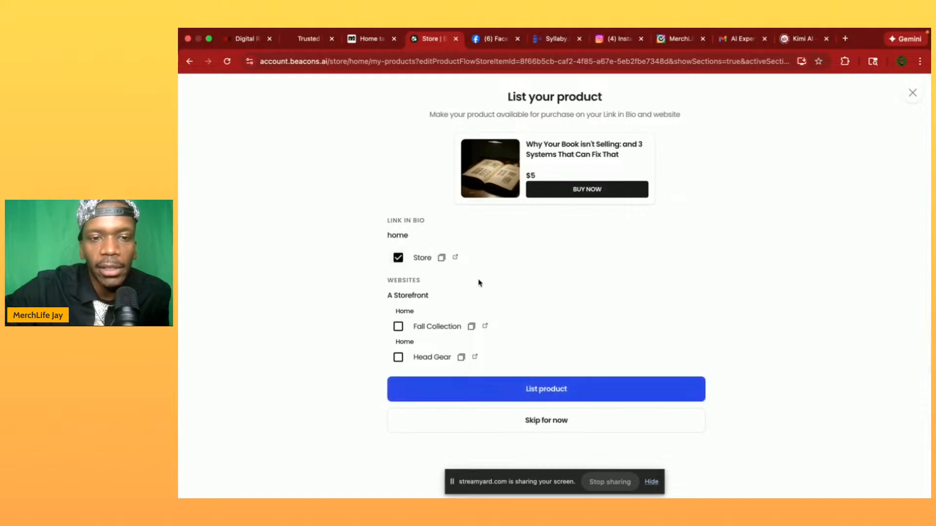
pyautogui.click(527, 394)
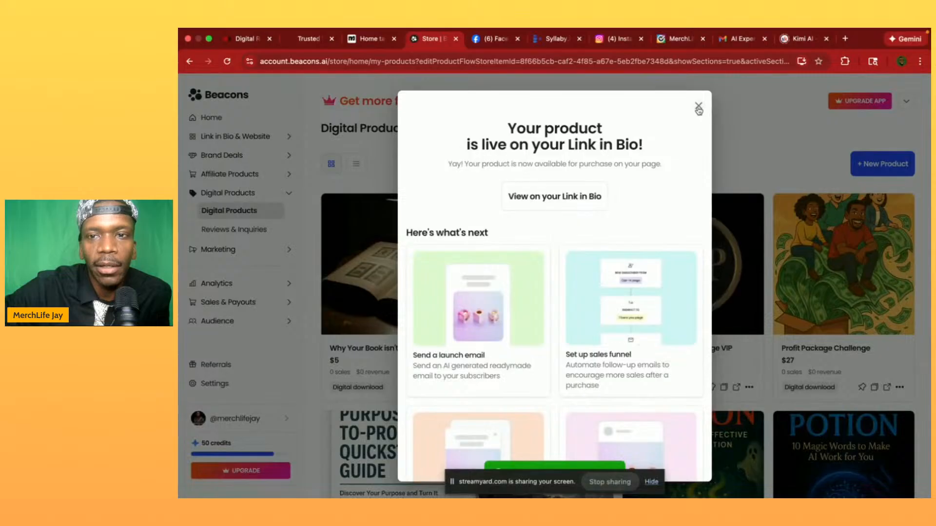
pyautogui.click(698, 106)
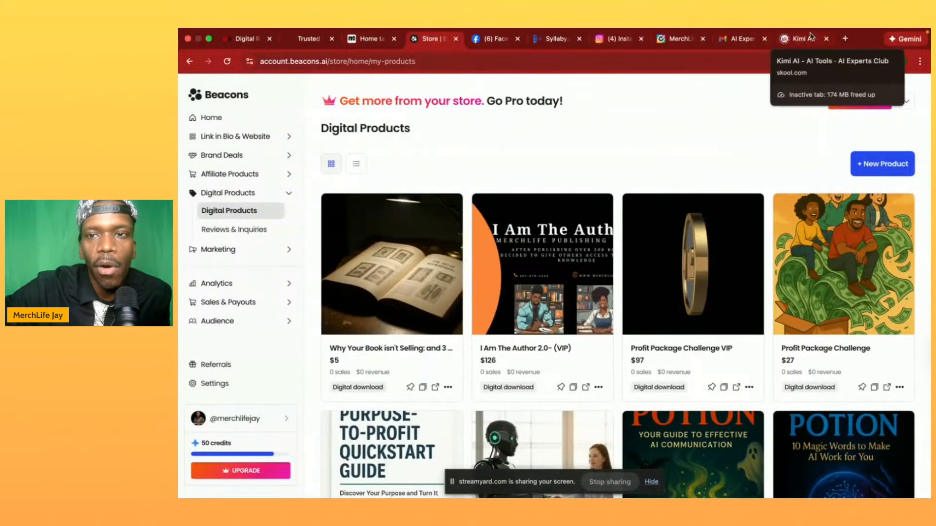
pyautogui.click(436, 387)
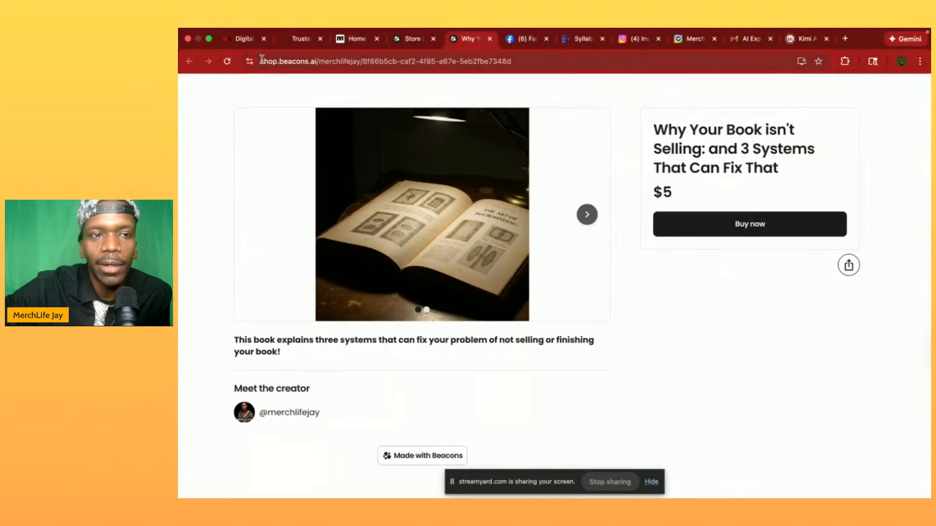
pyautogui.click(410, 39)
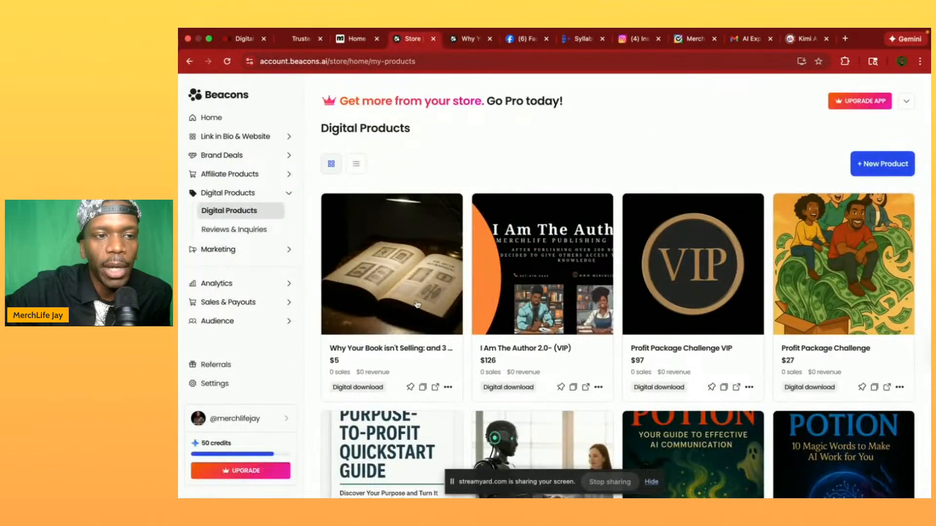
# - Open the Links block on the Home page of the Link in Bio editor
pyautogui.click(236, 138)
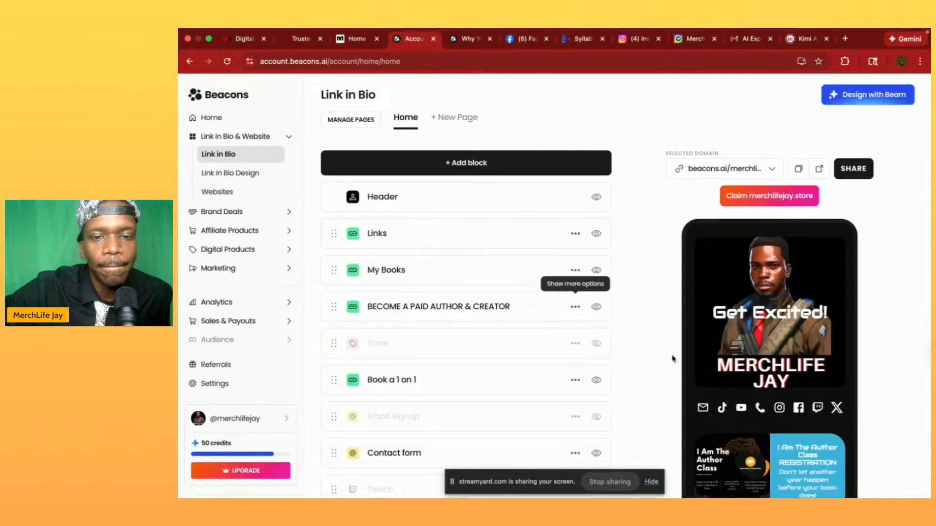
pyautogui.scroll(-5, 744, 400)
pyautogui.scroll(-3, 744, 399)
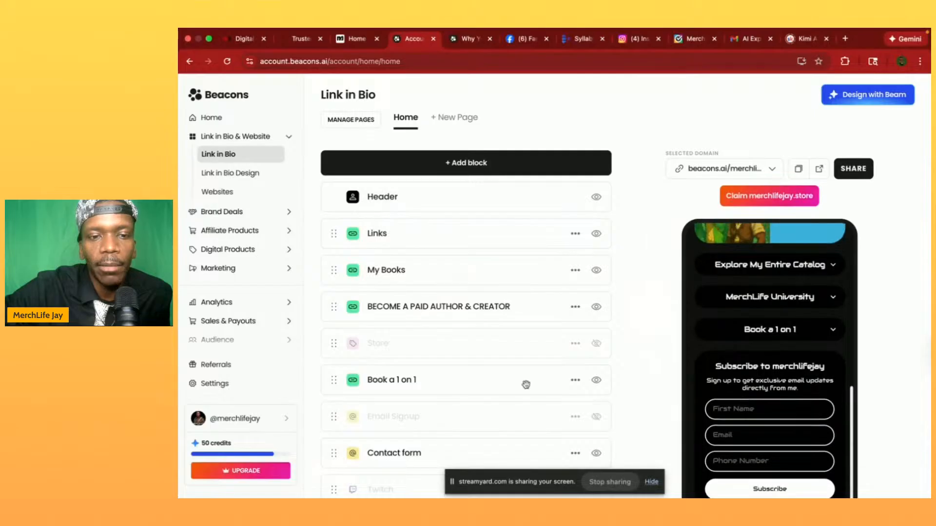
pyautogui.click(403, 237)
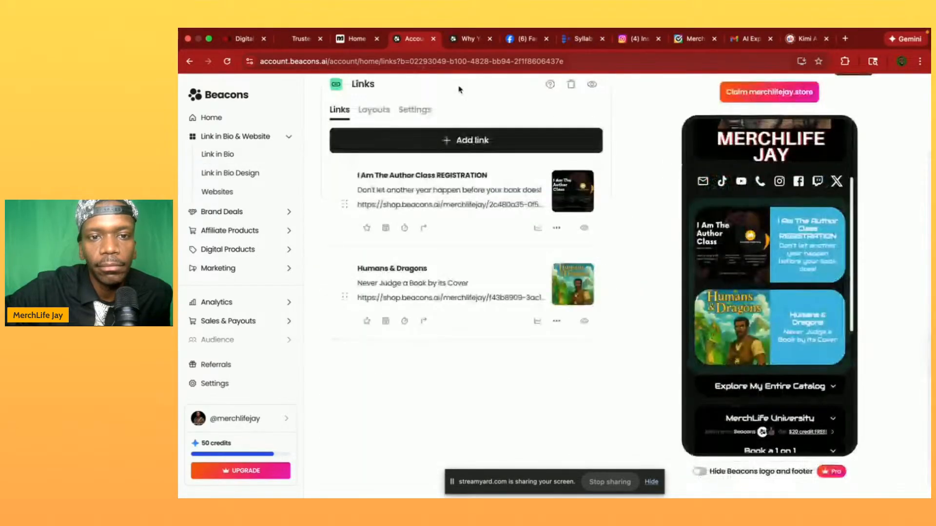
# - Copy the web address of the book's public product page and add it as a new link in the Links block
pyautogui.click(449, 143)
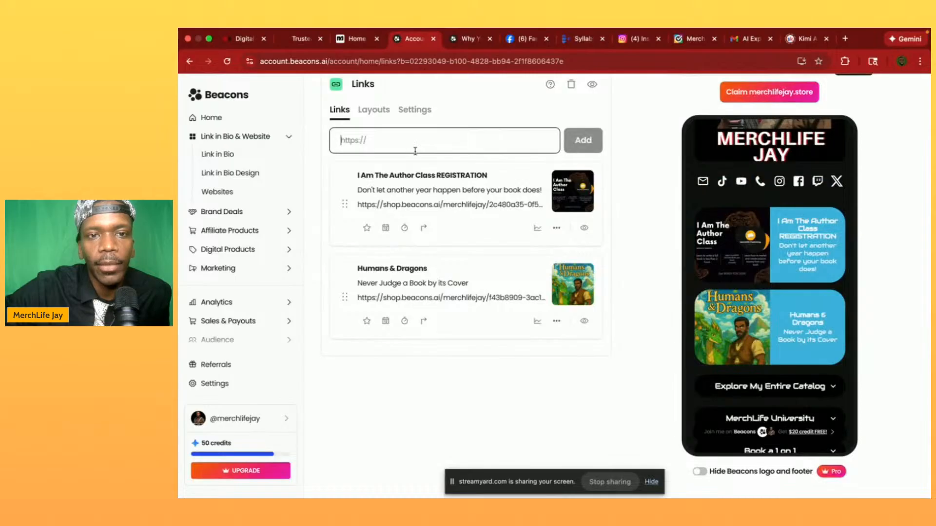
pyautogui.click(467, 39)
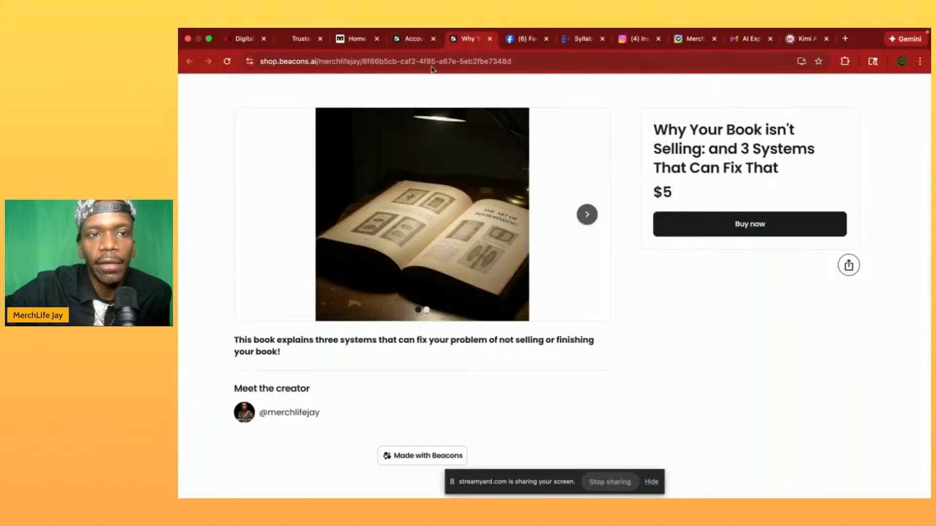
pyautogui.click(433, 68)
pyautogui.hotkey('ctrl', 'c')
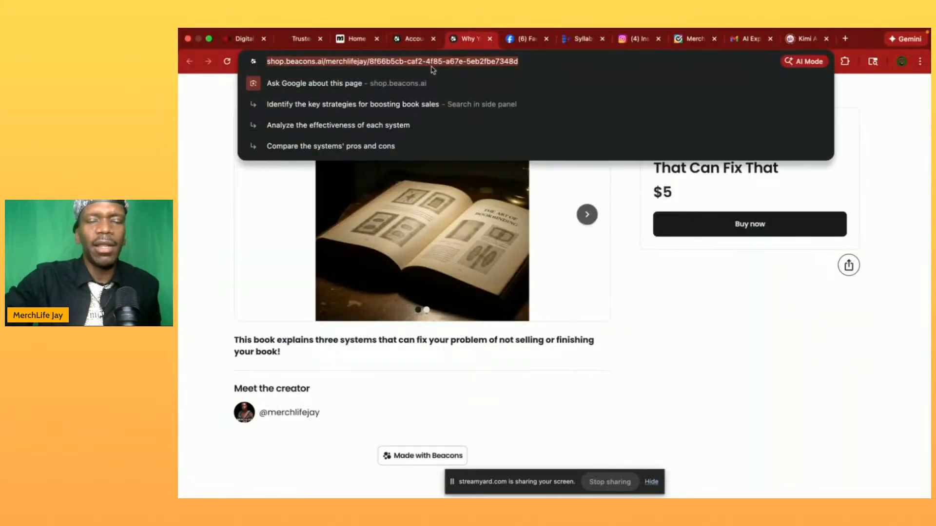
pyautogui.click(414, 41)
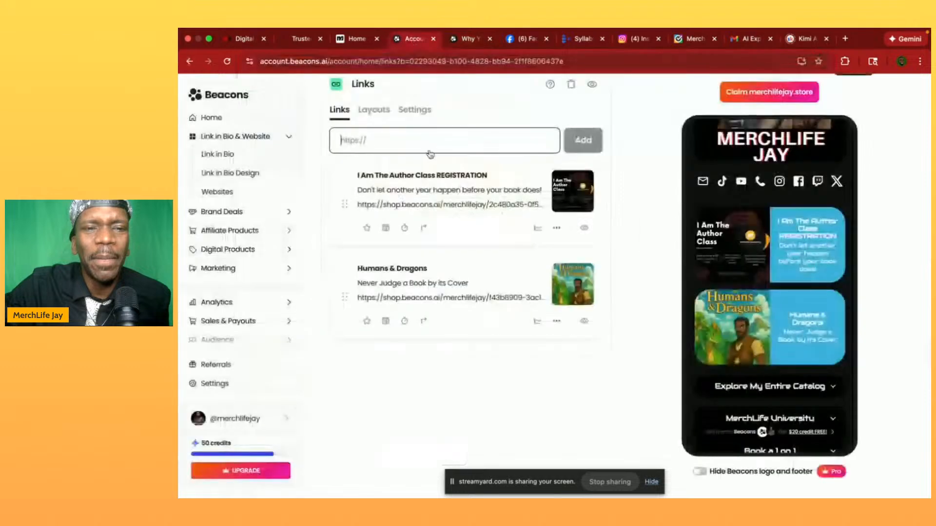
pyautogui.hotkey('ctrl', 'v')
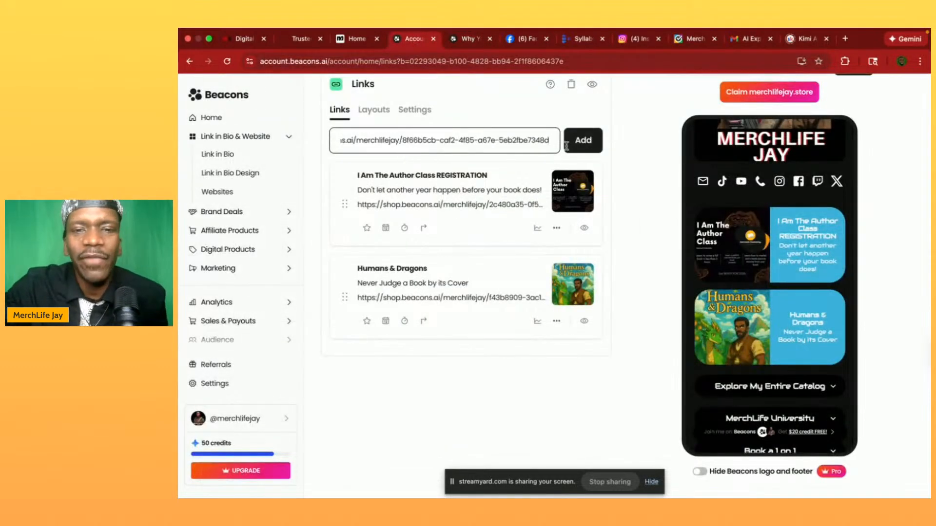
pyautogui.click(588, 151)
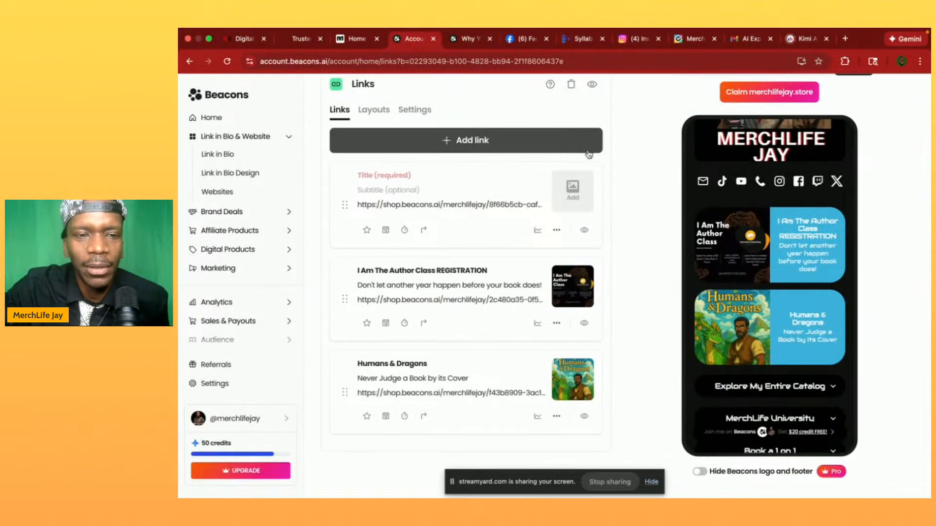
pyautogui.click(411, 175)
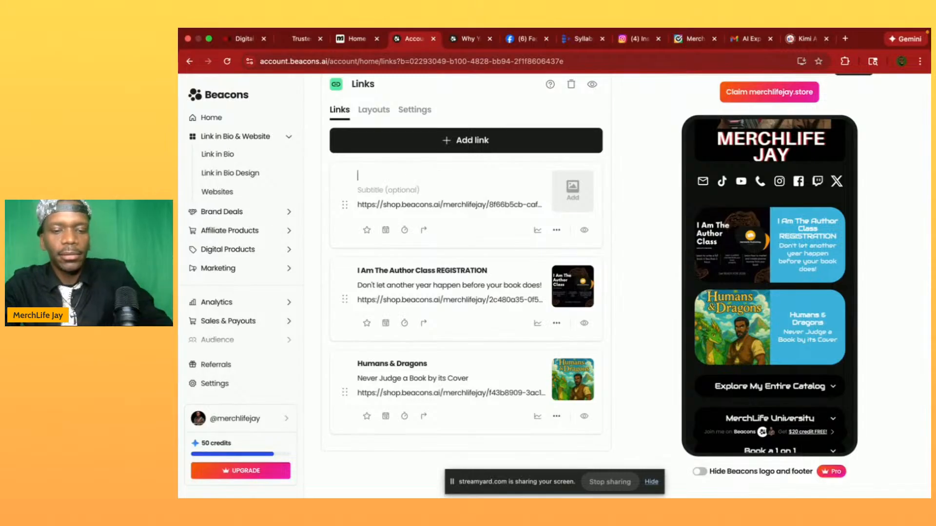
pyautogui.write("Why your Book isn't Selling: and 3 Systems That Can Fix Thatr book isn")
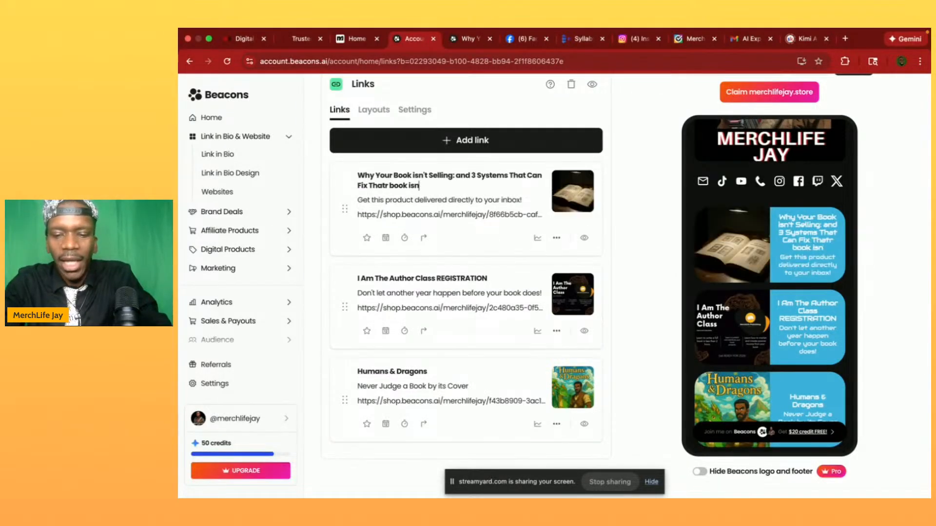
pyautogui.write("'t selling")
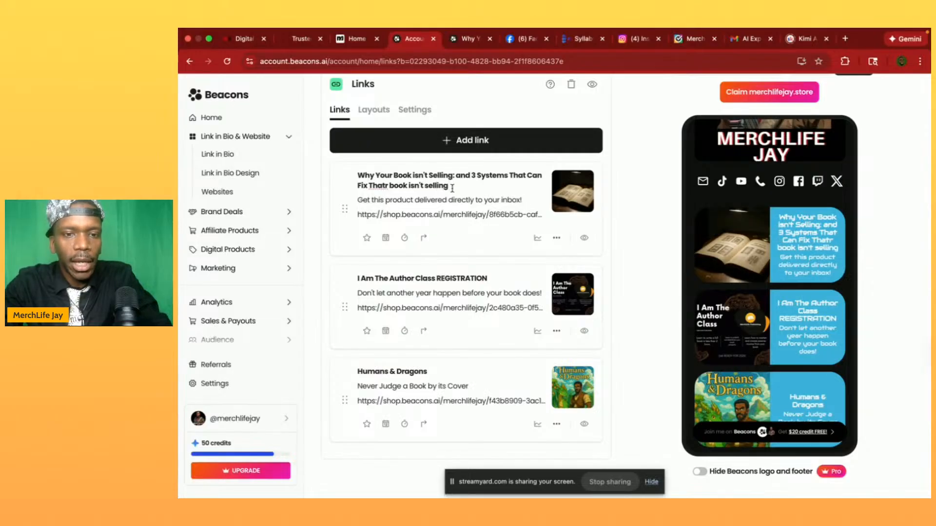
pyautogui.moveTo(453, 188); pyautogui.dragTo(388, 189)
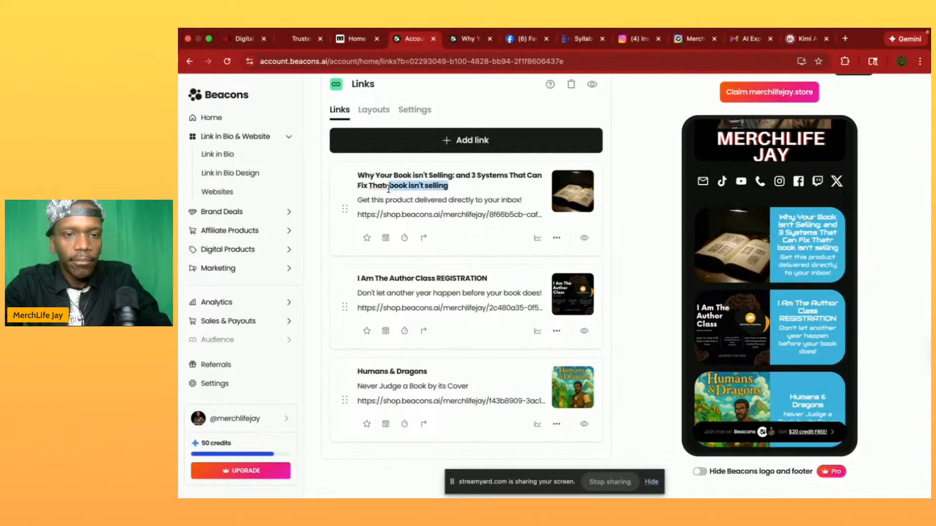
pyautogui.press('BackSpace')
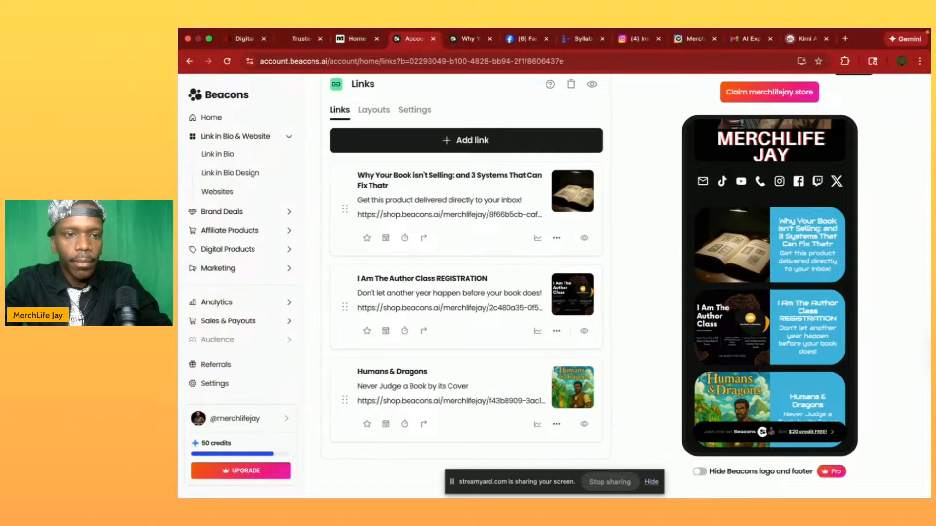
pyautogui.press('BackSpace')
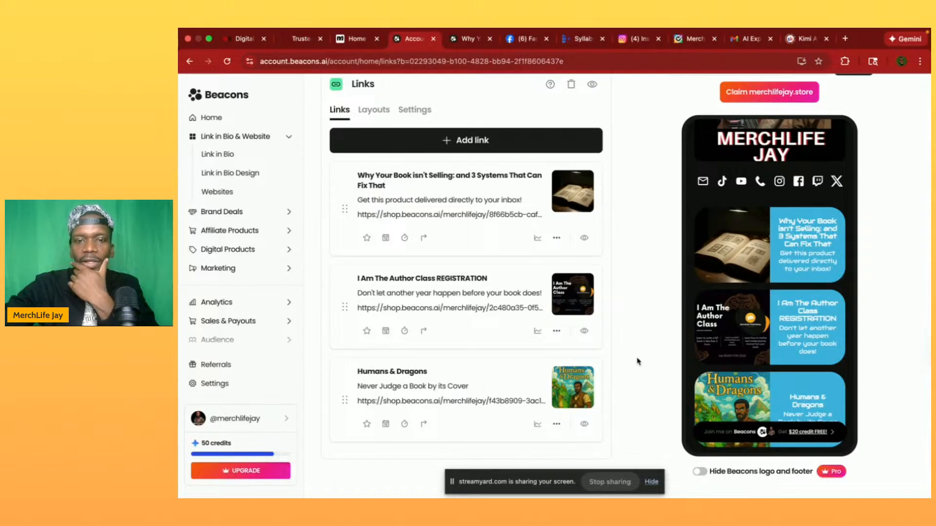
# - View the public Link in Bio page in a new tab and check the book's link card
pyautogui.scroll(-1, 638, 362)
pyautogui.scroll(3, 638, 362)
pyautogui.scroll(2, 638, 361)
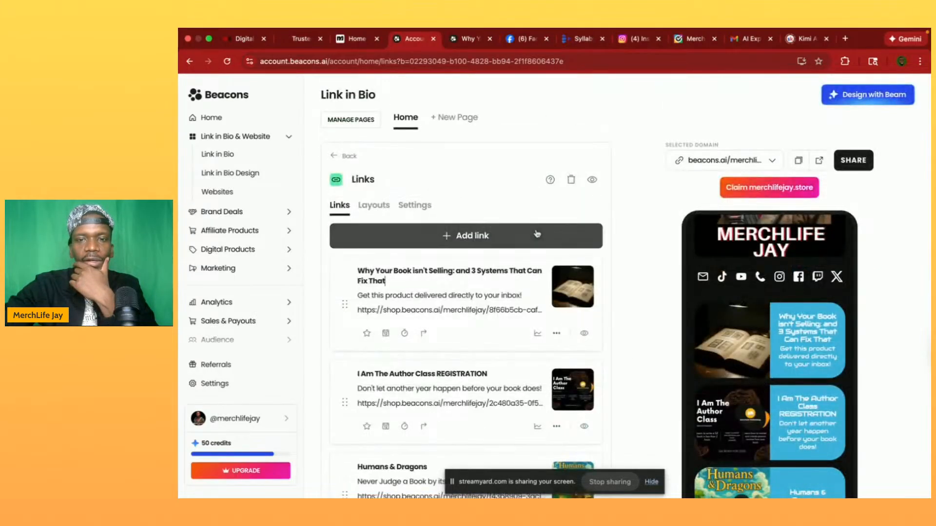
pyautogui.click(818, 161)
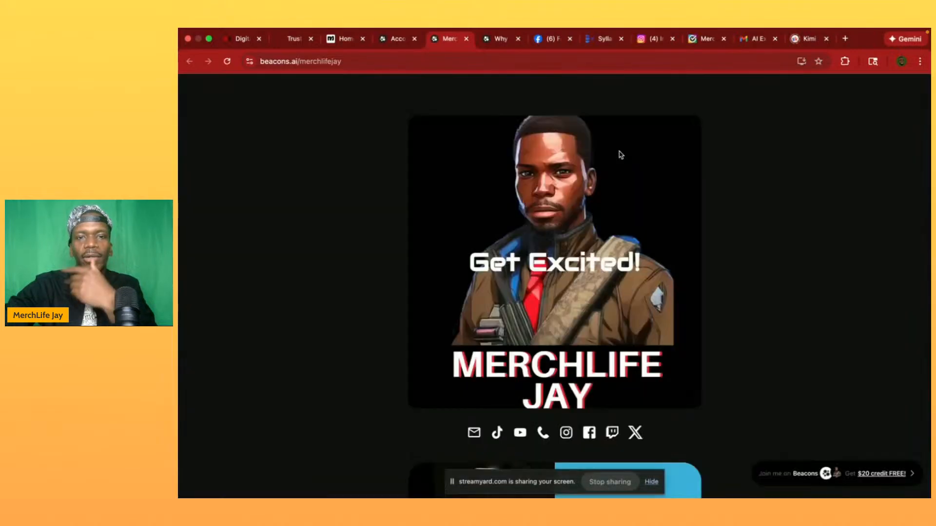
pyautogui.scroll(-7, 581, 266)
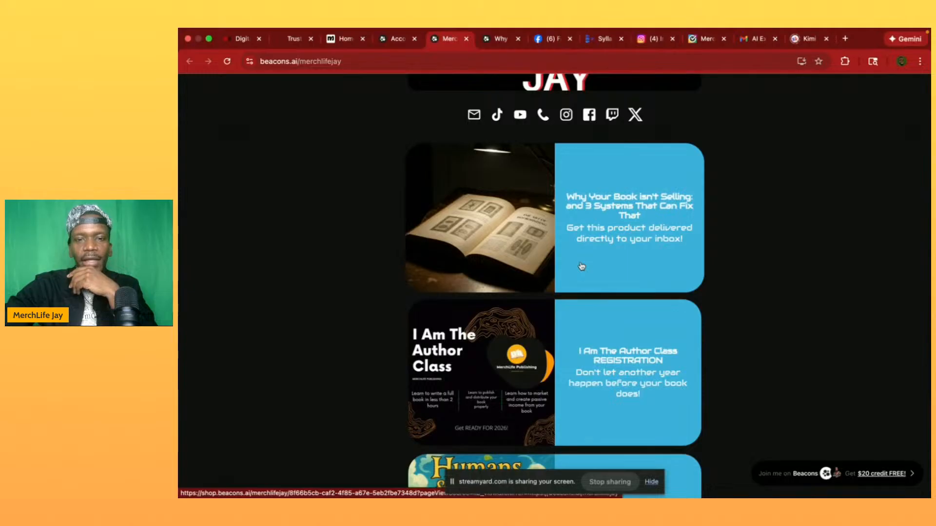
pyautogui.scroll(1, 582, 267)
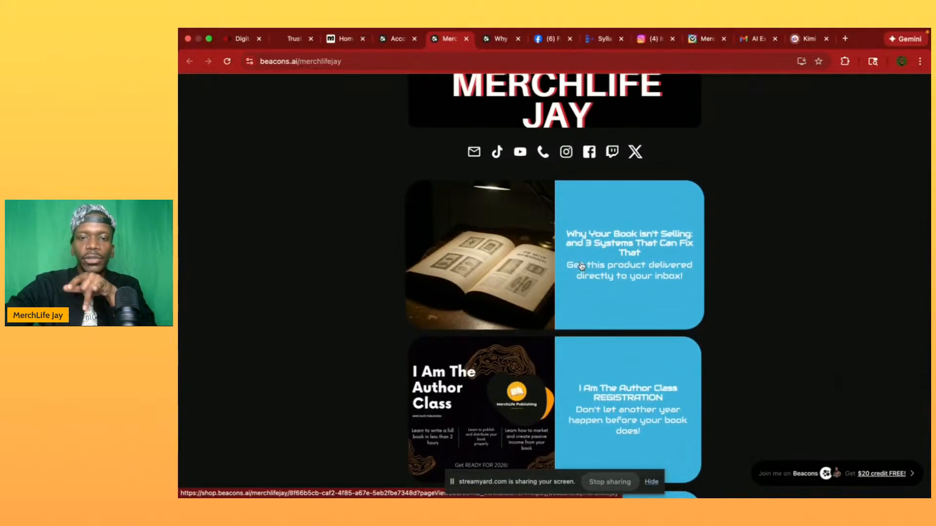
pyautogui.scroll(6, 581, 266)
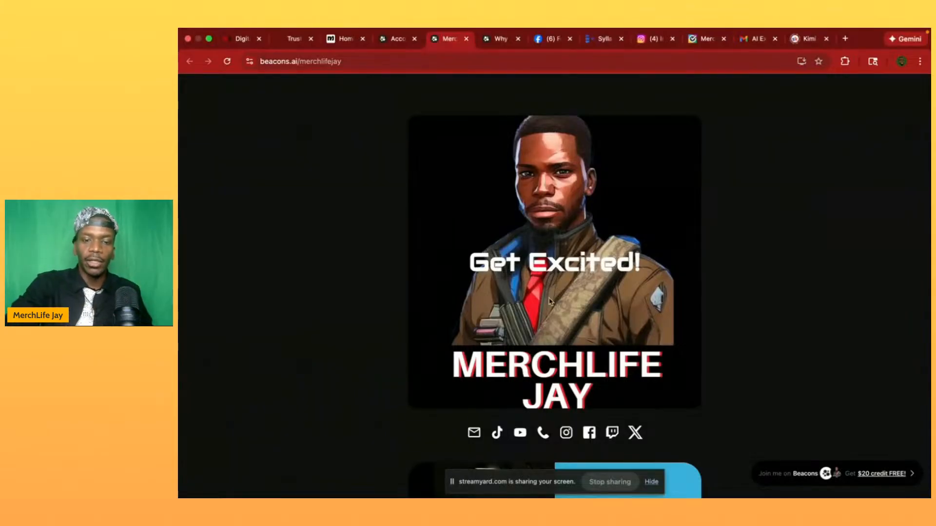
pyautogui.scroll(-5, 558, 345)
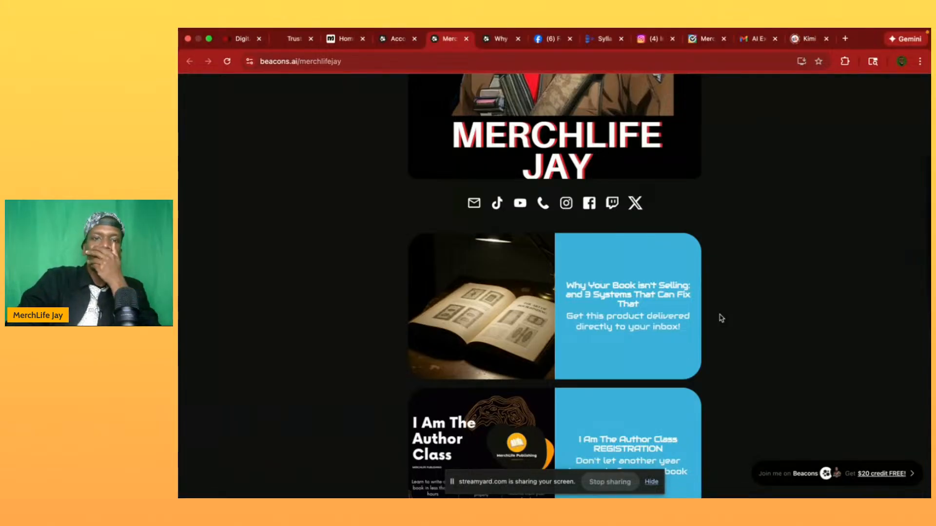
pyautogui.scroll(1, 722, 319)
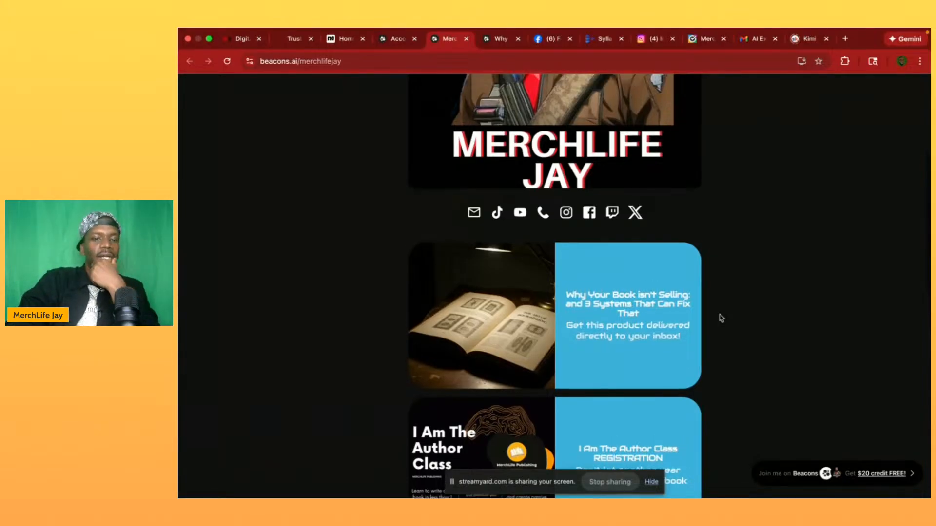
pyautogui.scroll(1, 721, 318)
pyautogui.scroll(3, 721, 318)
pyautogui.scroll(-2, 582, 215)
pyautogui.scroll(-1, 583, 215)
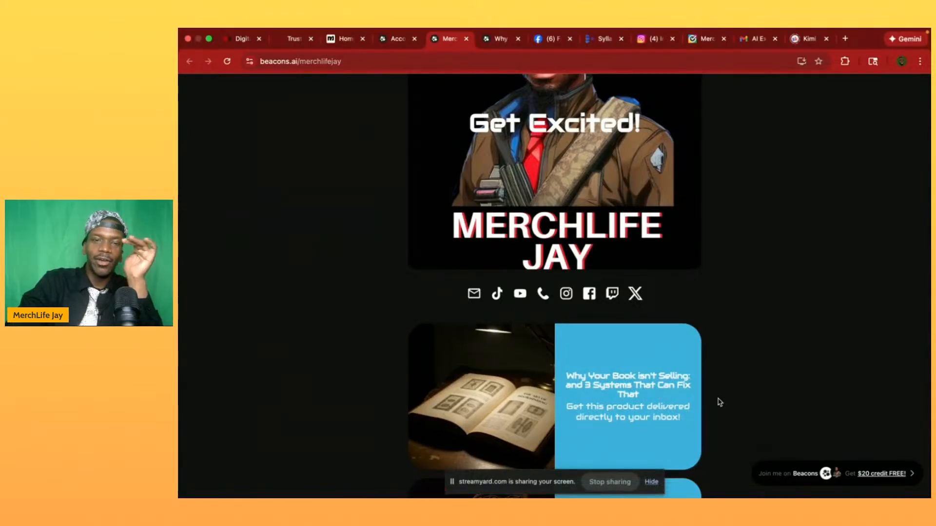
pyautogui.scroll(-2, 716, 401)
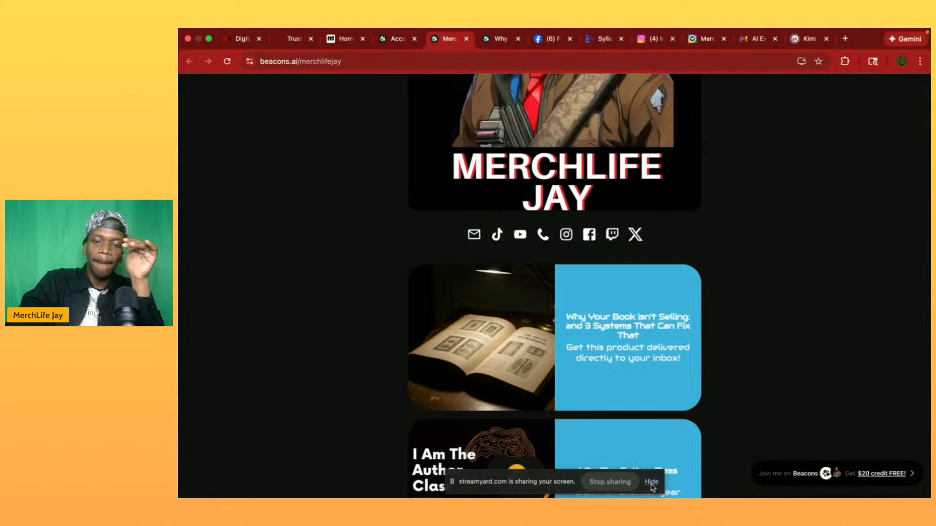
pyautogui.scroll(1, 608, 347)
# - Follow the "Why Your Book isn't Selling" link card to its product page and view both product images
pyautogui.scroll(-2, 607, 347)
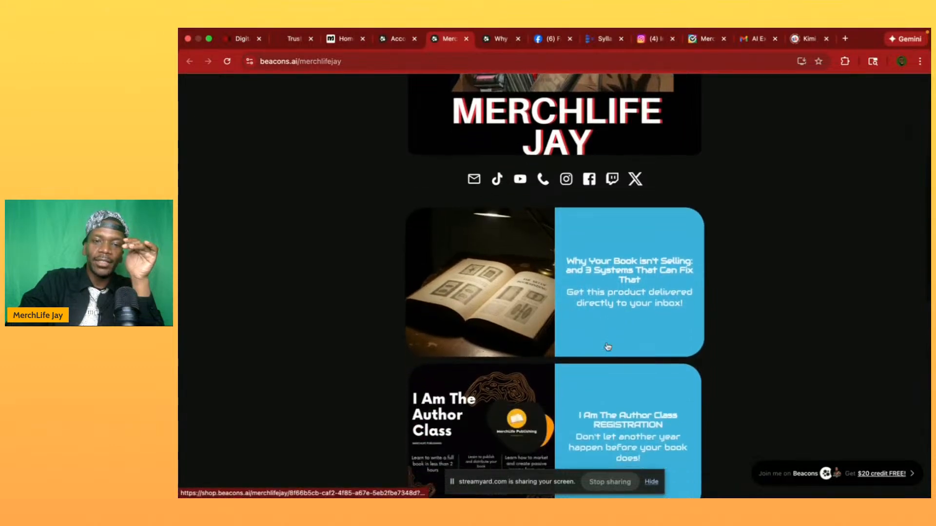
pyautogui.click(507, 285)
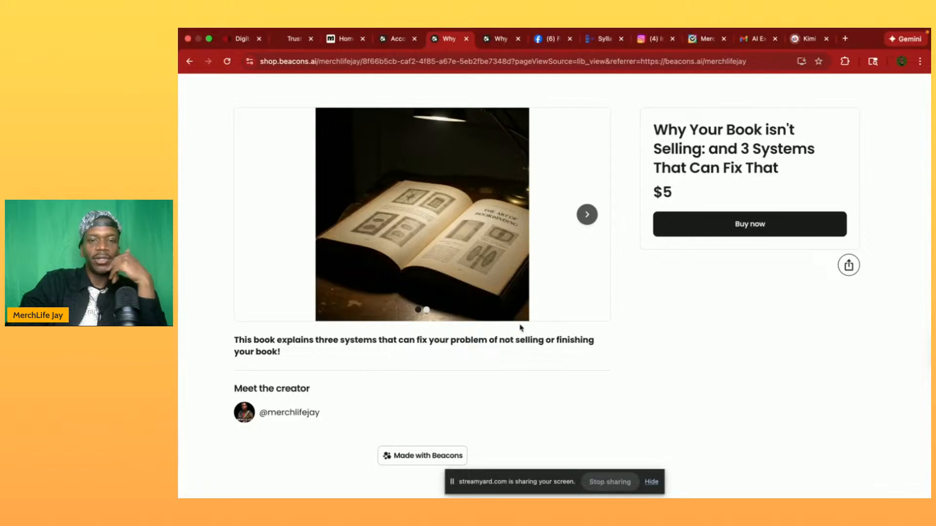
pyautogui.click(595, 219)
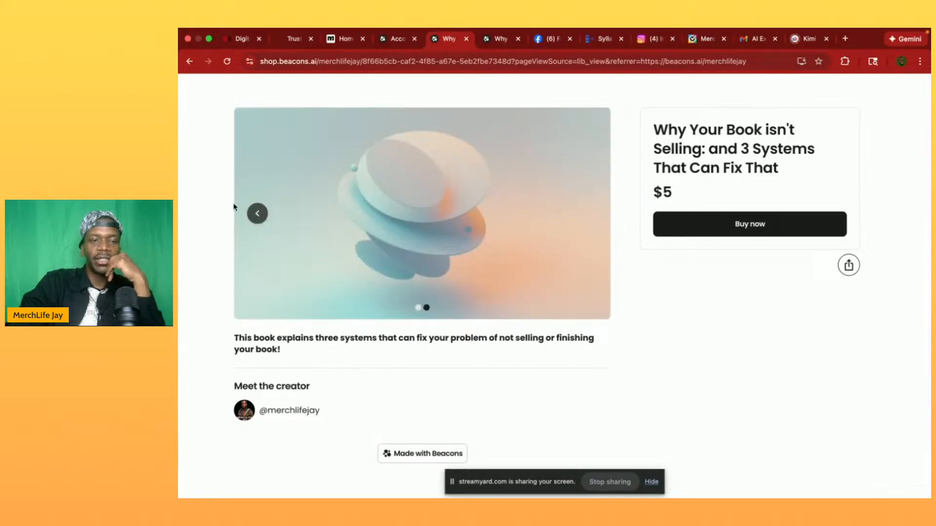
pyautogui.click(257, 213)
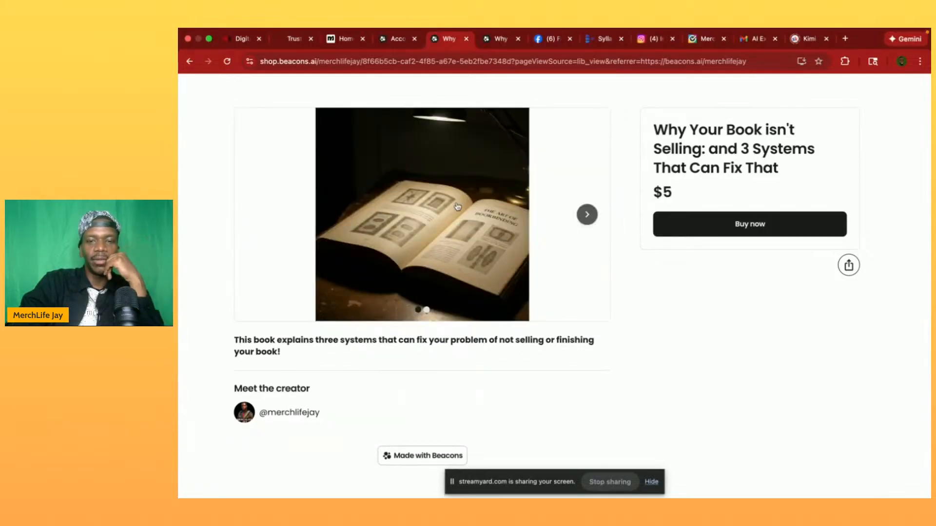
# - Start buying the book to review the checkout form and its payment options, and close the checkout without paying
pyautogui.click(702, 230)
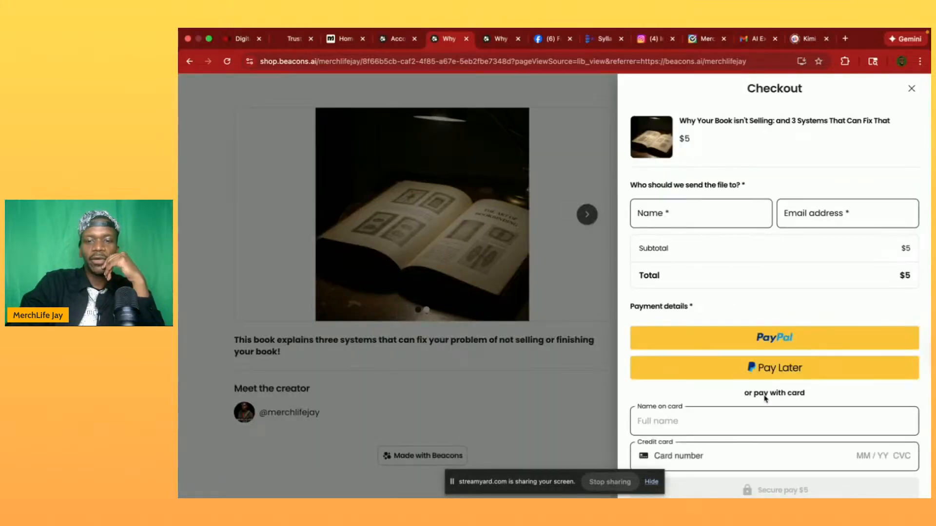
pyautogui.scroll(-3, 763, 419)
pyautogui.scroll(2, 746, 347)
pyautogui.scroll(-2, 746, 347)
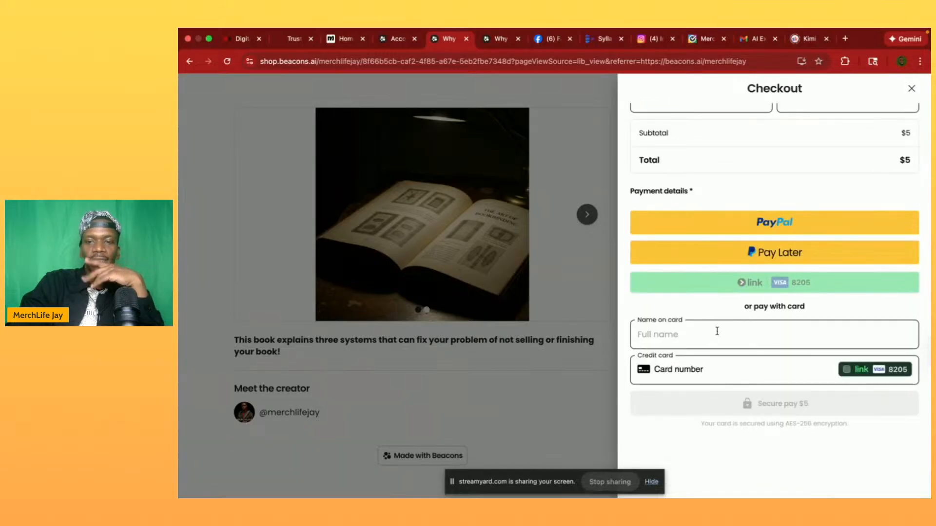
pyautogui.click(911, 89)
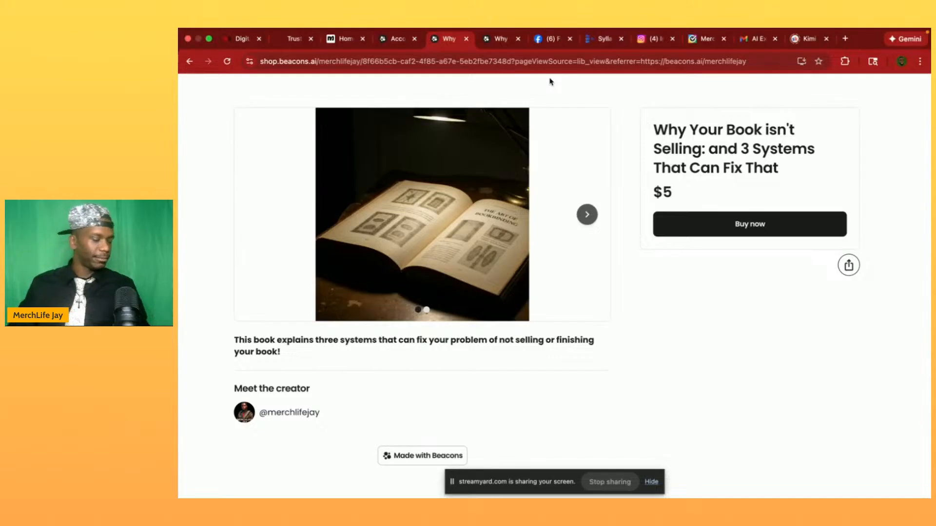
pyautogui.press('XF86AudioRaiseVolume')
pyautogui.press('XF86AudioRaiseVolume')
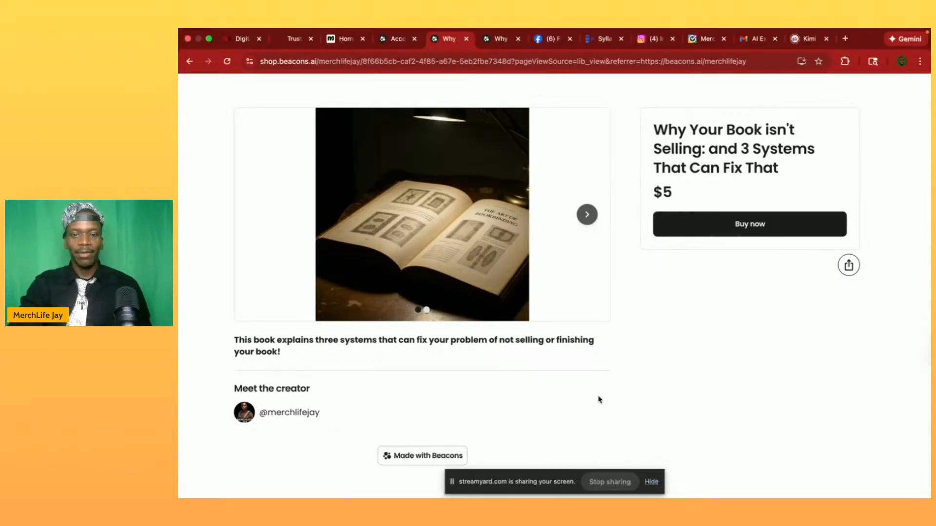
pyautogui.click(652, 483)
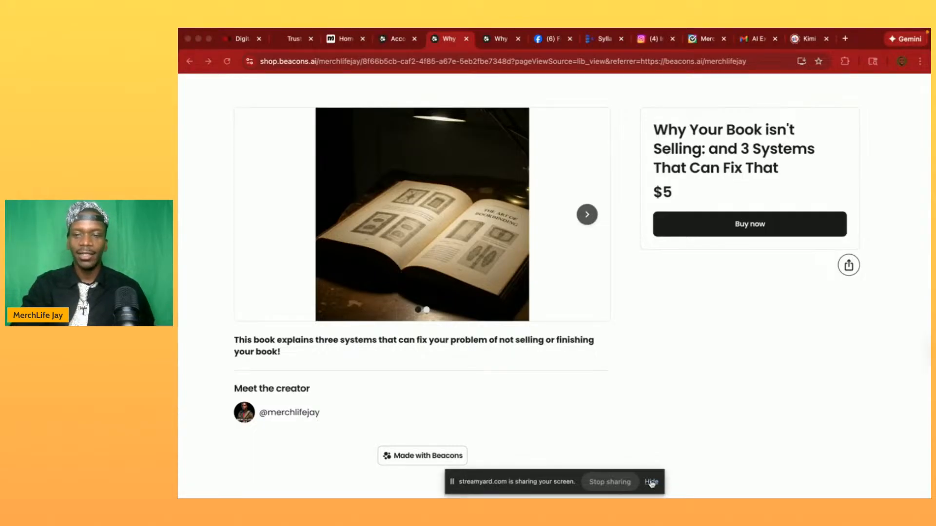
# - Switch to the Google Docs window containing the book manuscript
pyautogui.hotkey('ctrl', 'Up')
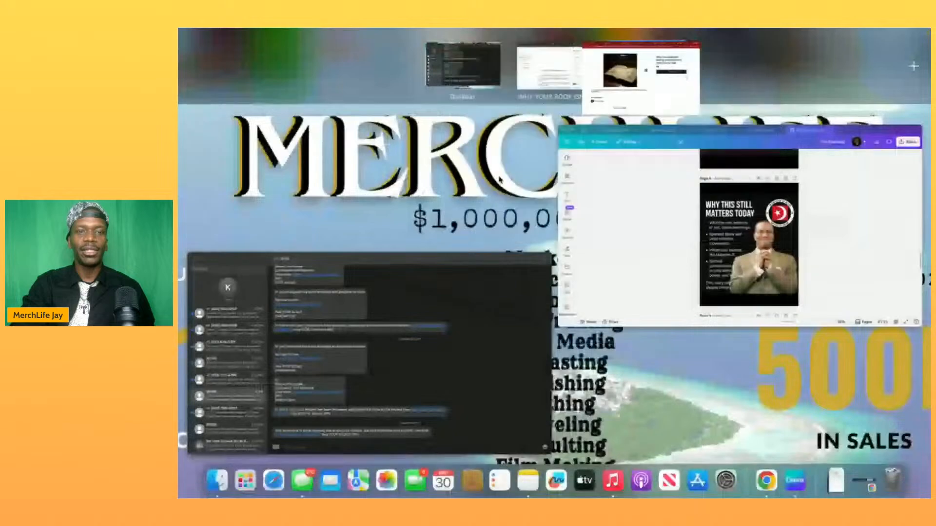
pyautogui.click(558, 78)
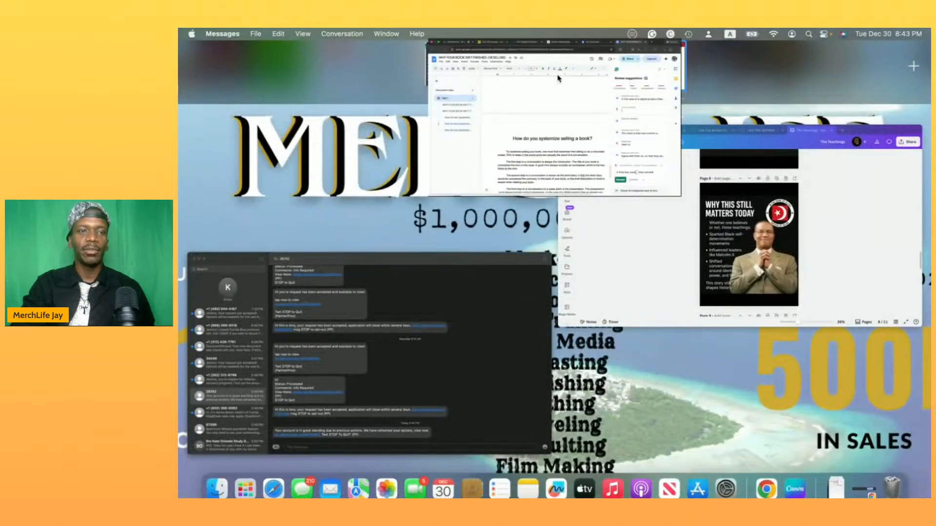